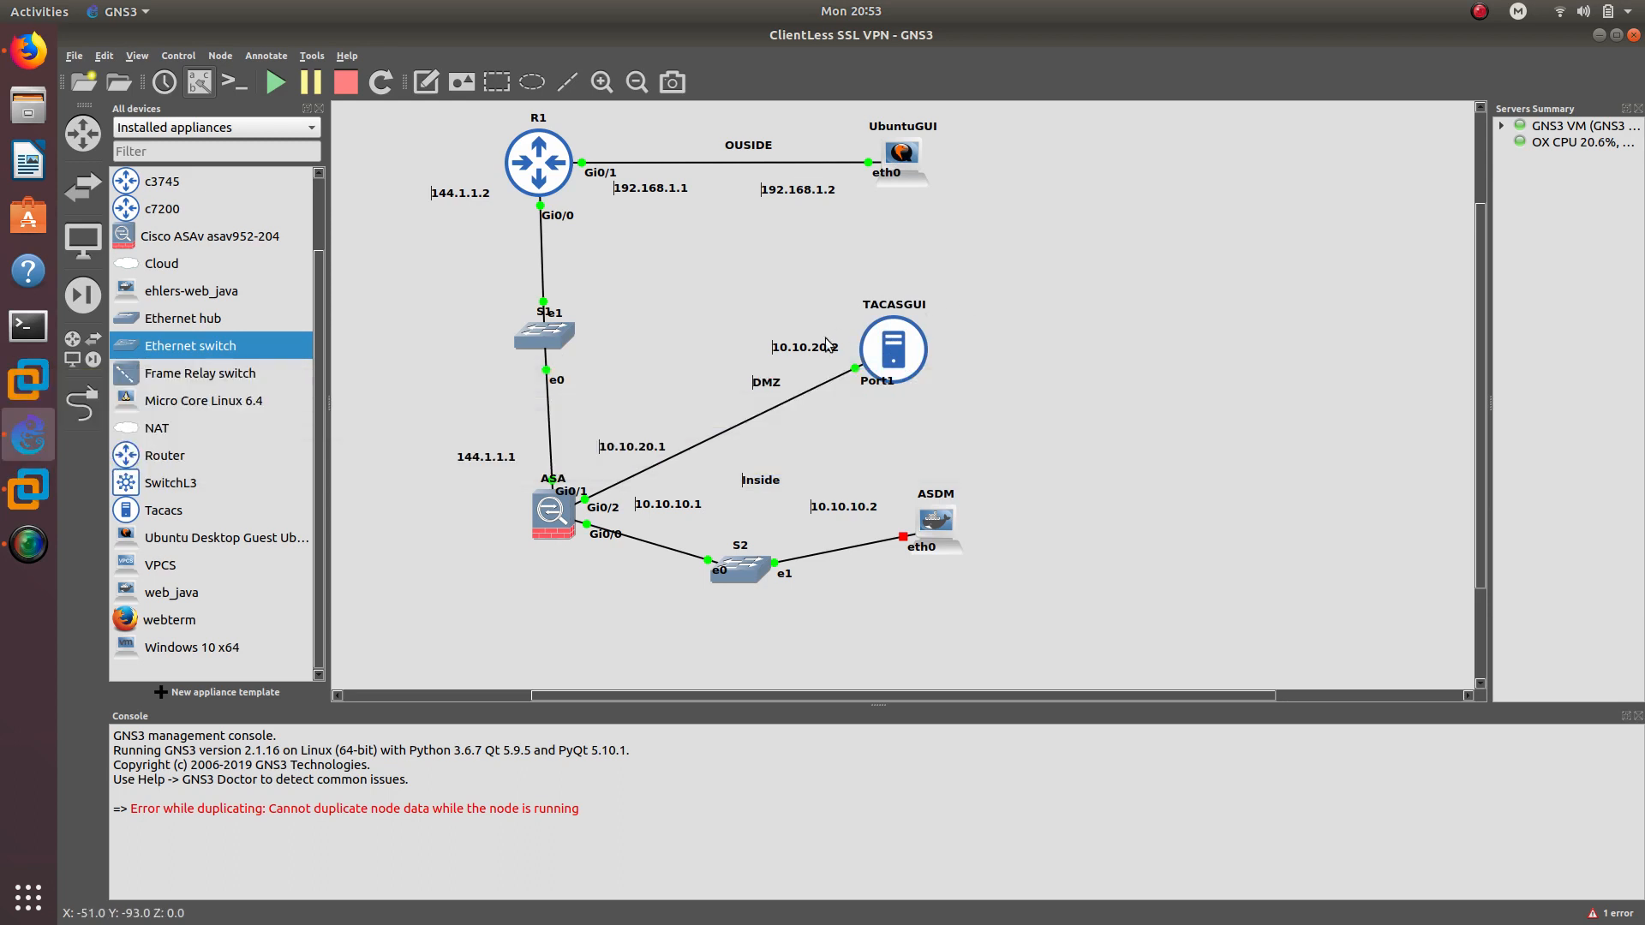
Drag the DMZ link label slightly down-left on the topology, then deselect it
{"action": "left_click_drag", "start_coordinate": [765, 388], "coordinate": [728, 403]}
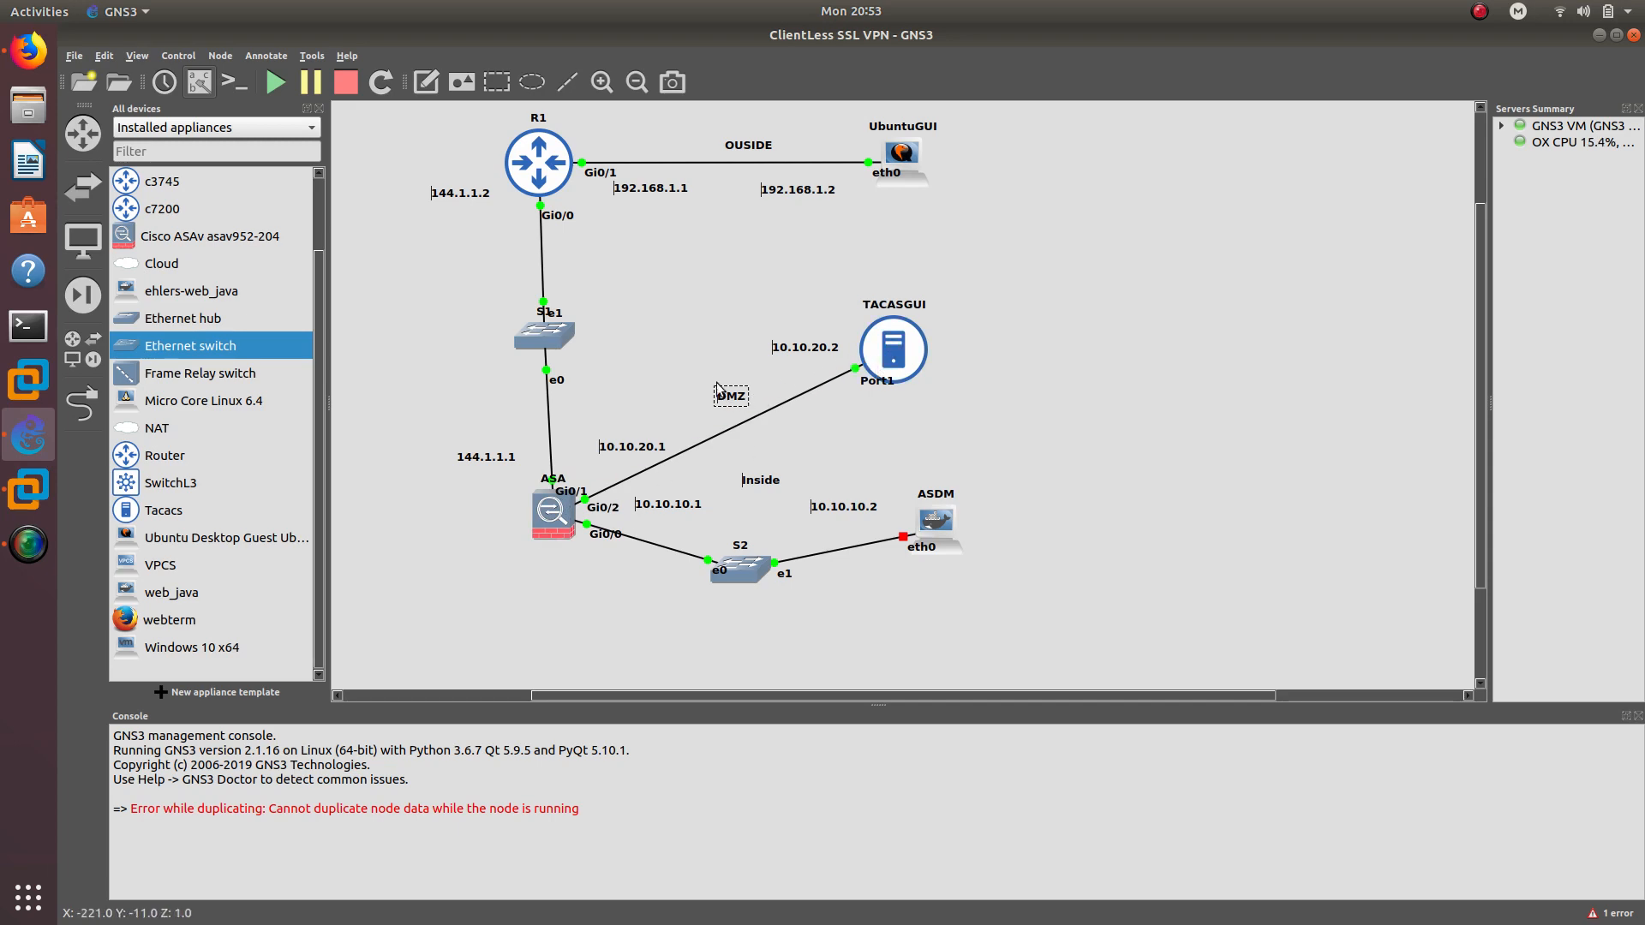
{"action": "left_click", "coordinate": [685, 353]}
Open the ASA firewall's Konsole console and move the window aside
{"action": "double_click", "coordinate": [557, 511]}
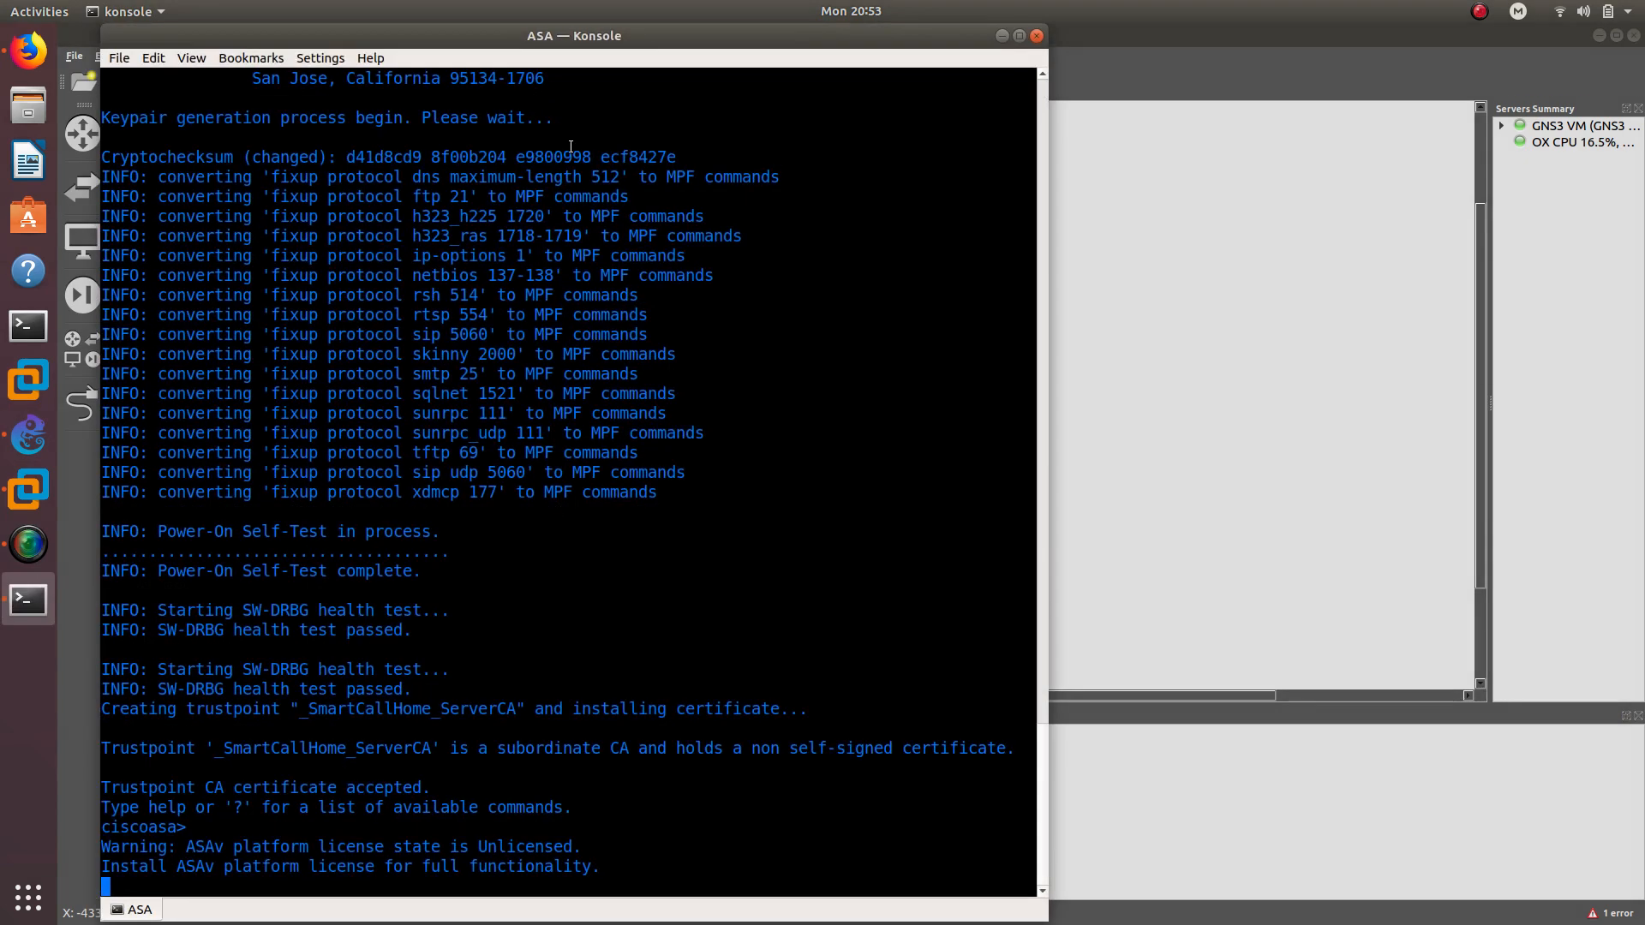
{"action": "left_click_drag", "start_coordinate": [573, 45], "coordinate": [1142, 40]}
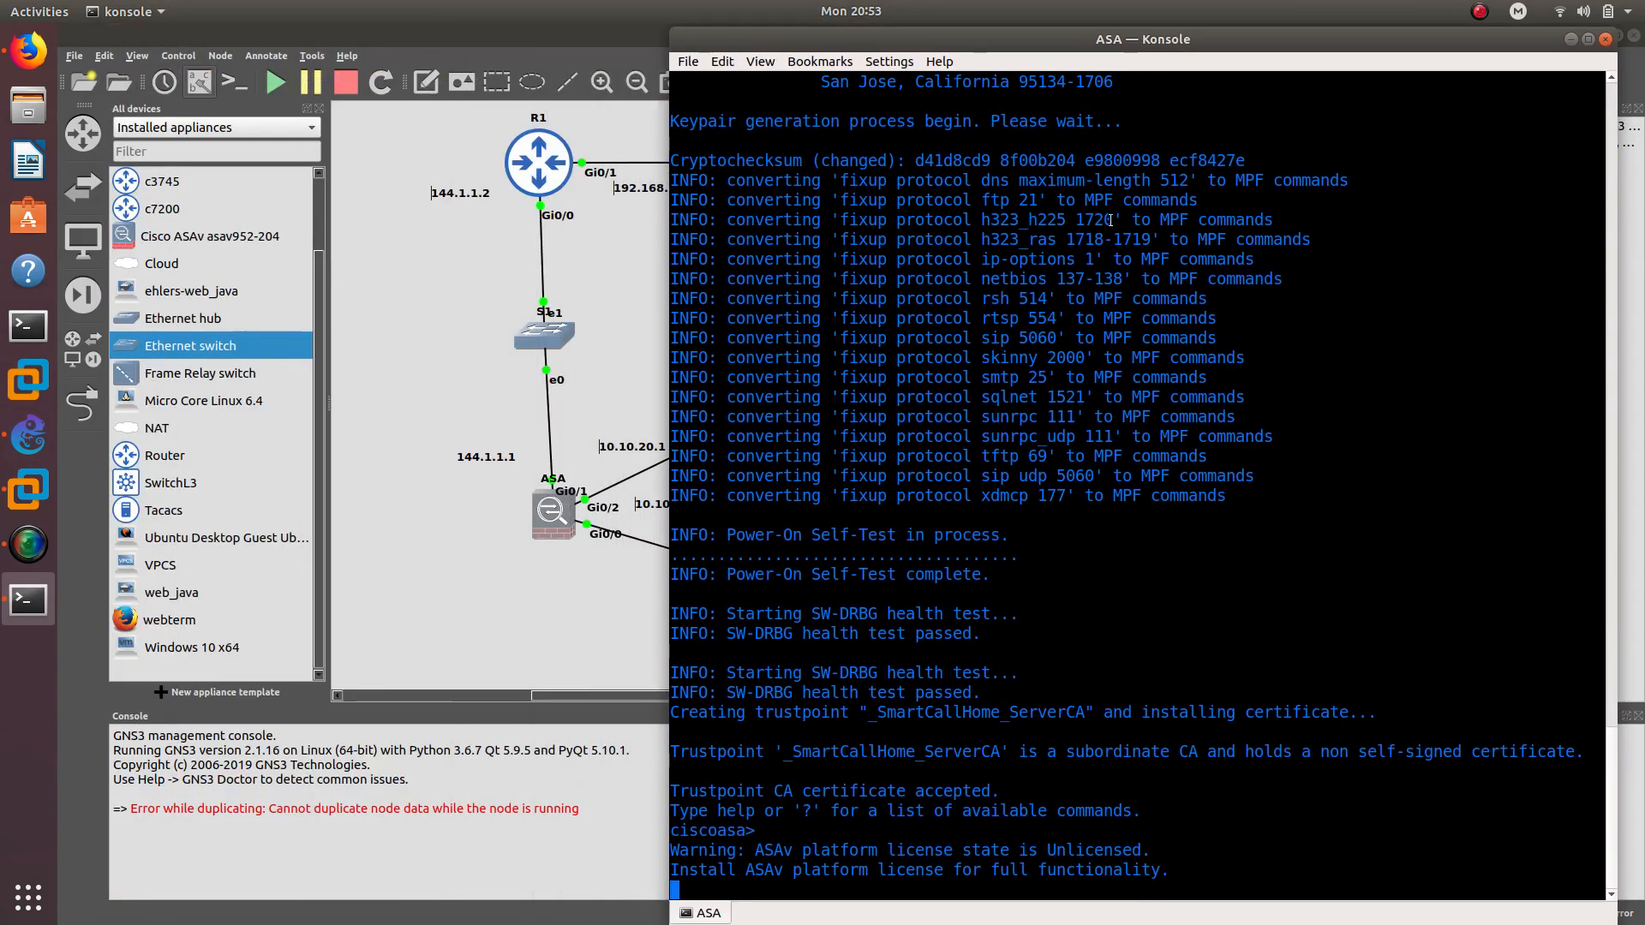
{"action": "key", "text": "Return"}
{"action": "key", "text": "Return"}
Enter privileged mode with en, then global configuration mode with config t
{"action": "type", "text": "en"}
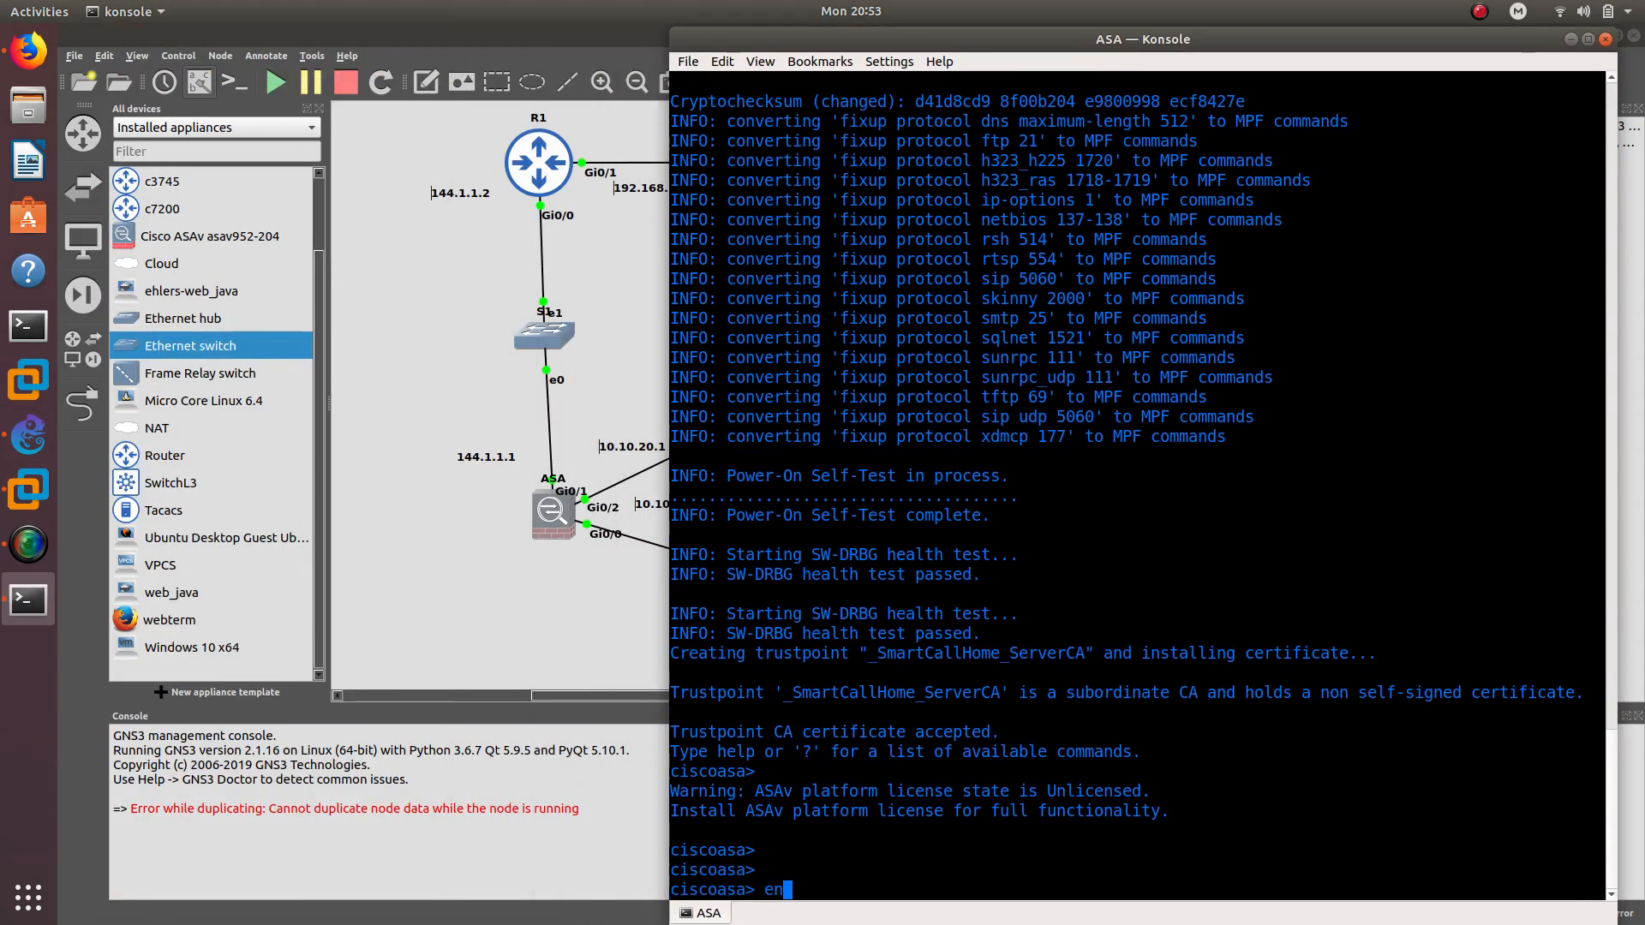
{"action": "key", "text": "Return"}
{"action": "key", "text": "Return"}
{"action": "type", "text": "config t"}
{"action": "key", "text": "Return"}
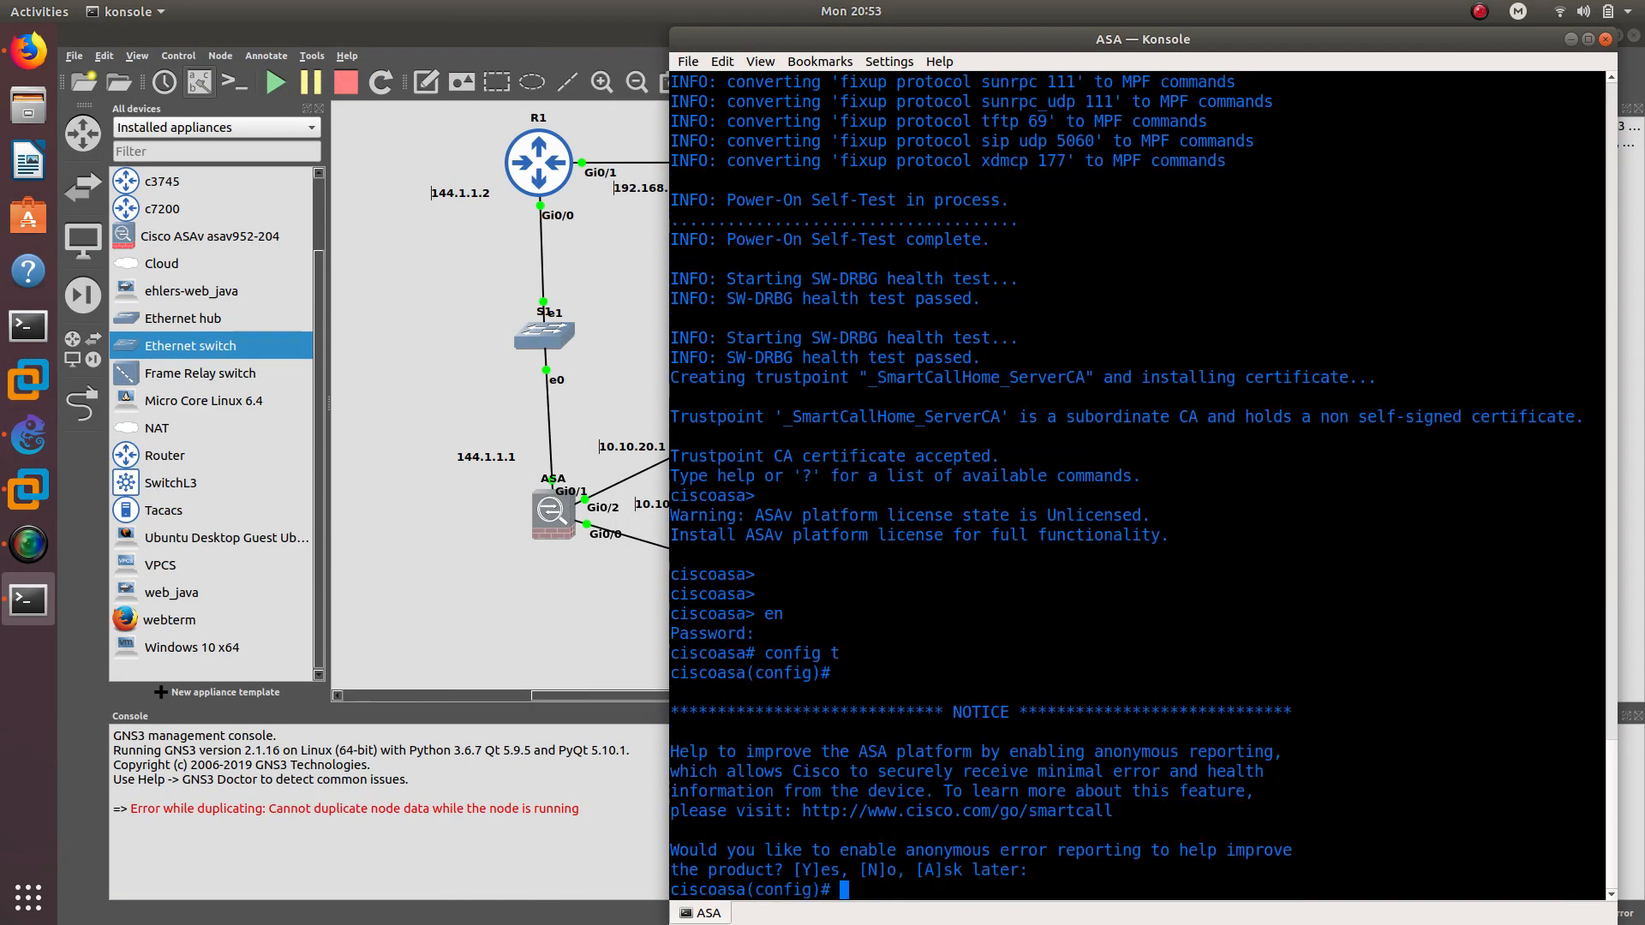
{"action": "key", "text": "Return"}
{"action": "key", "text": "Return"}
{"action": "key", "text": "Return"}
{"action": "key", "text": "Return"}
{"action": "key", "text": "Return"}
{"action": "key", "text": "Return"}
{"action": "key", "text": "Return"}
{"action": "key", "text": "Return"}
{"action": "key", "text": "Return"}
{"action": "key", "text": "Return"}
{"action": "key", "text": "Return"}
{"action": "key", "text": "Return"}
{"action": "key", "text": "Return"}
{"action": "key", "text": "Return"}
{"action": "key", "text": "Return"}
{"action": "key", "text": "Return"}
{"action": "key", "text": "Return"}
{"action": "key", "text": "Return"}
{"action": "key", "text": "Return"}
{"action": "key", "text": "Return"}
{"action": "key", "text": "Return"}
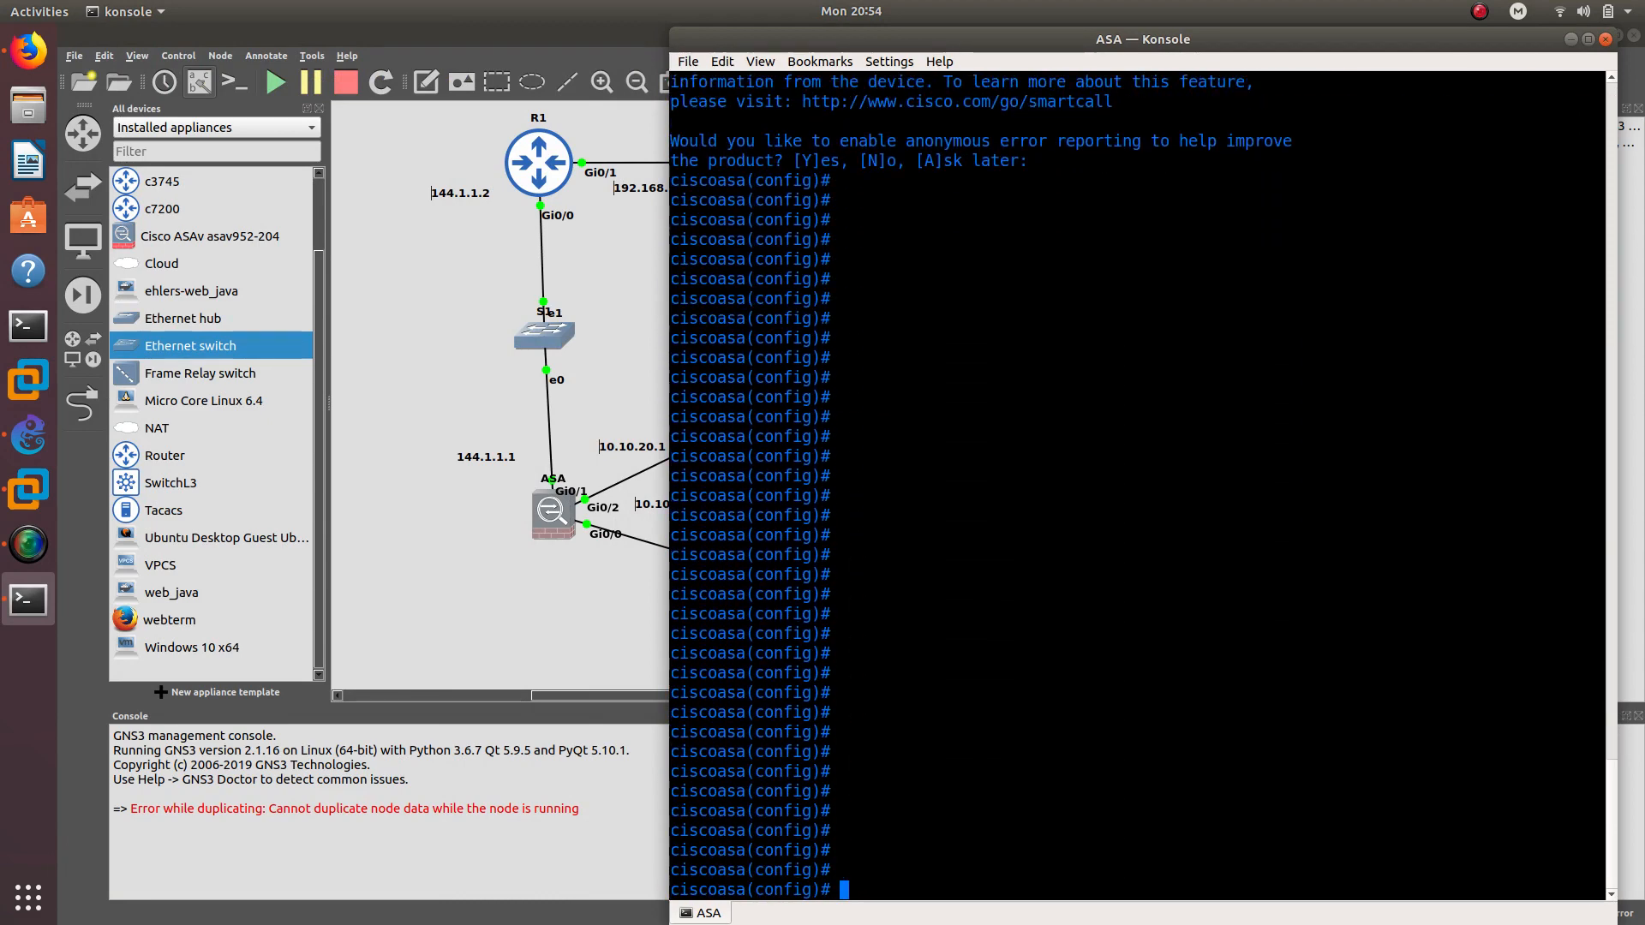
{"action": "key", "text": "Return"}
{"action": "key", "text": "Return"}
{"action": "type", "text": "in"}
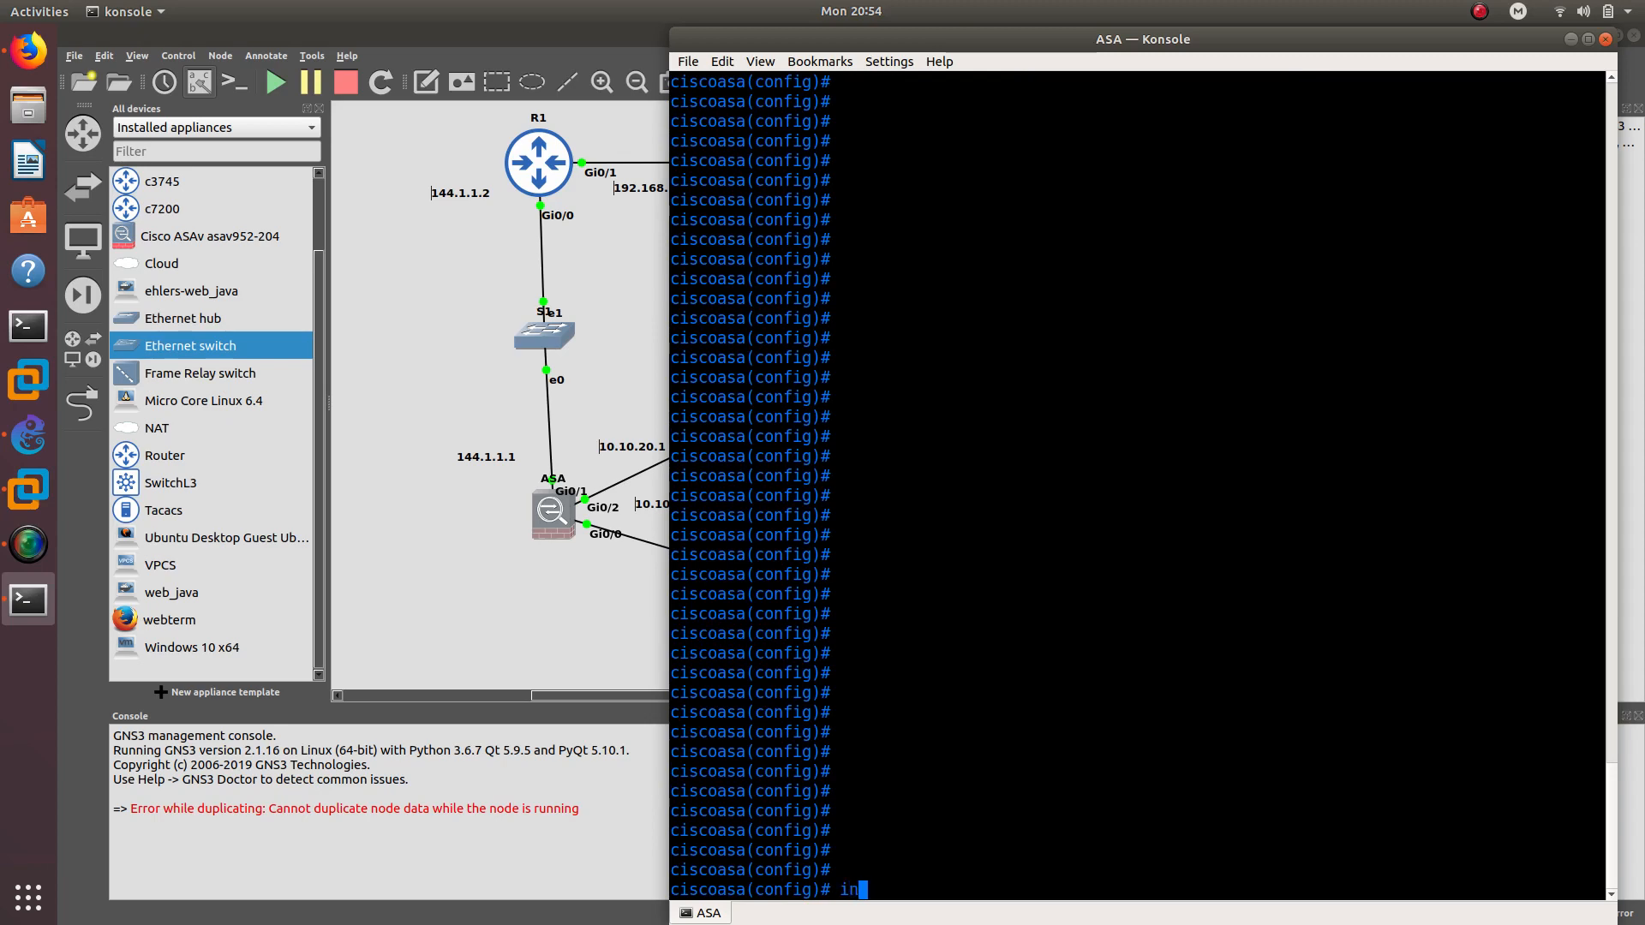
{"action": "type", "text": "t"}
{"action": "left_click_drag", "start_coordinate": [1042, 36], "coordinate": [1241, 50]}
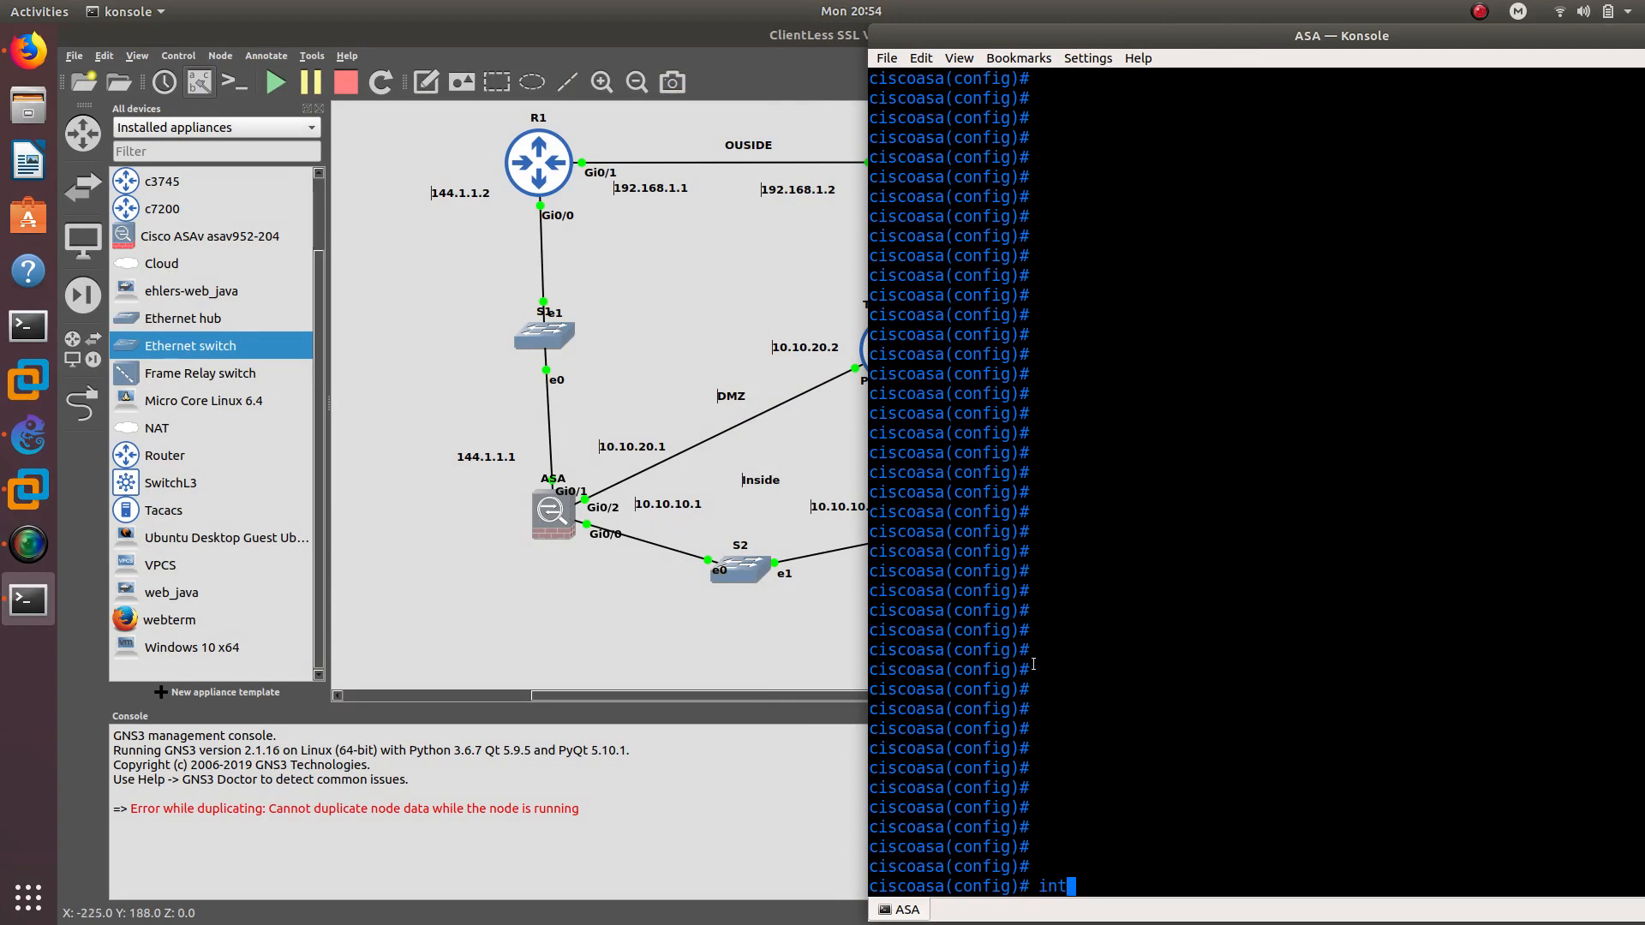
Configure g0/0 with 10.10.10.1 255.255.255.0, enable it, and name it inside
{"action": "type", "text": "g0/0"}
{"action": "key", "text": "Return"}
{"action": "type", "text": "ip "}
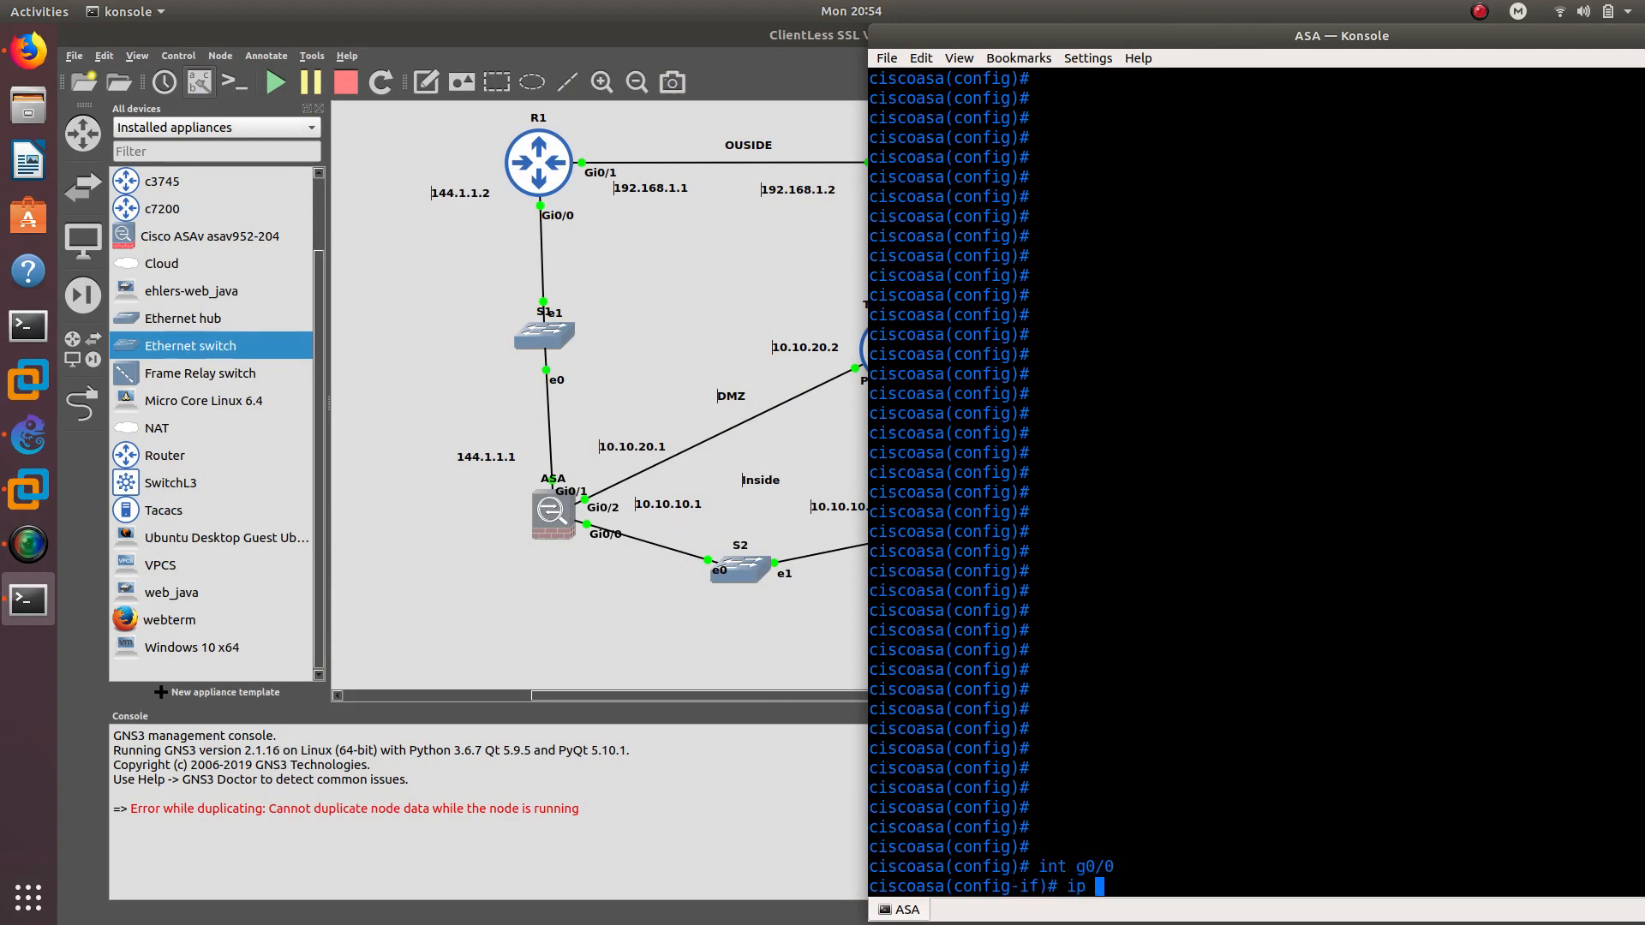
{"action": "type", "text": "add"}
{"action": "key", "text": "Tab"}
{"action": "type", "text": "10.10.1"}
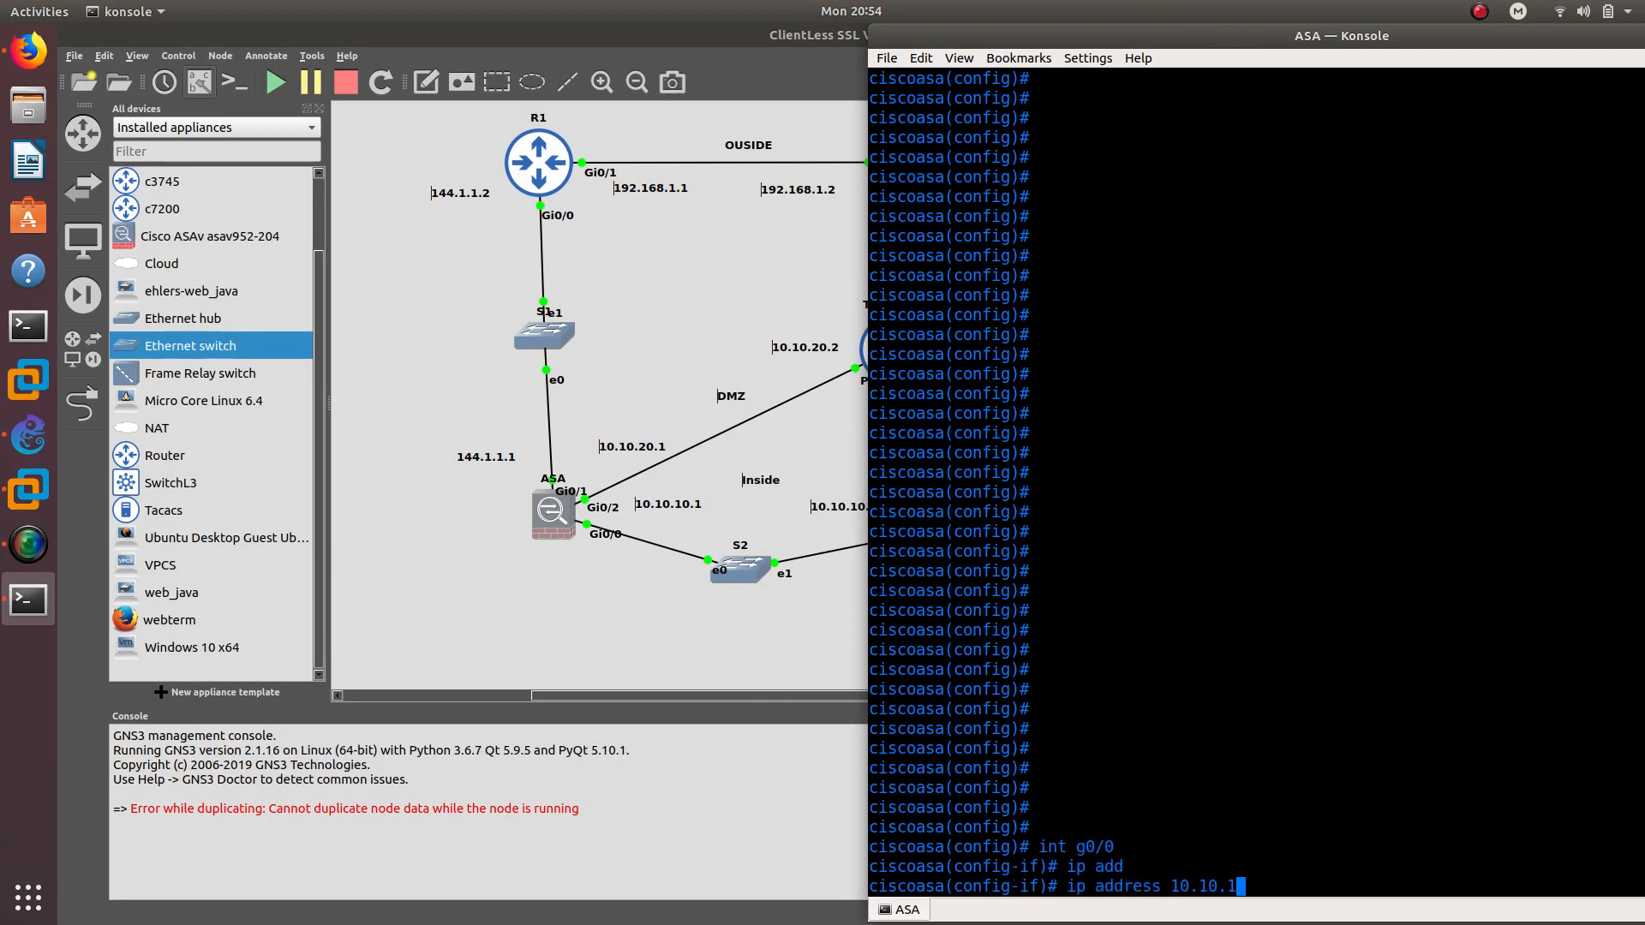
{"action": "type", "text": "0.1 255.255.255.0"}
{"action": "key", "text": "Return"}
{"action": "type", "text": "no sh"}
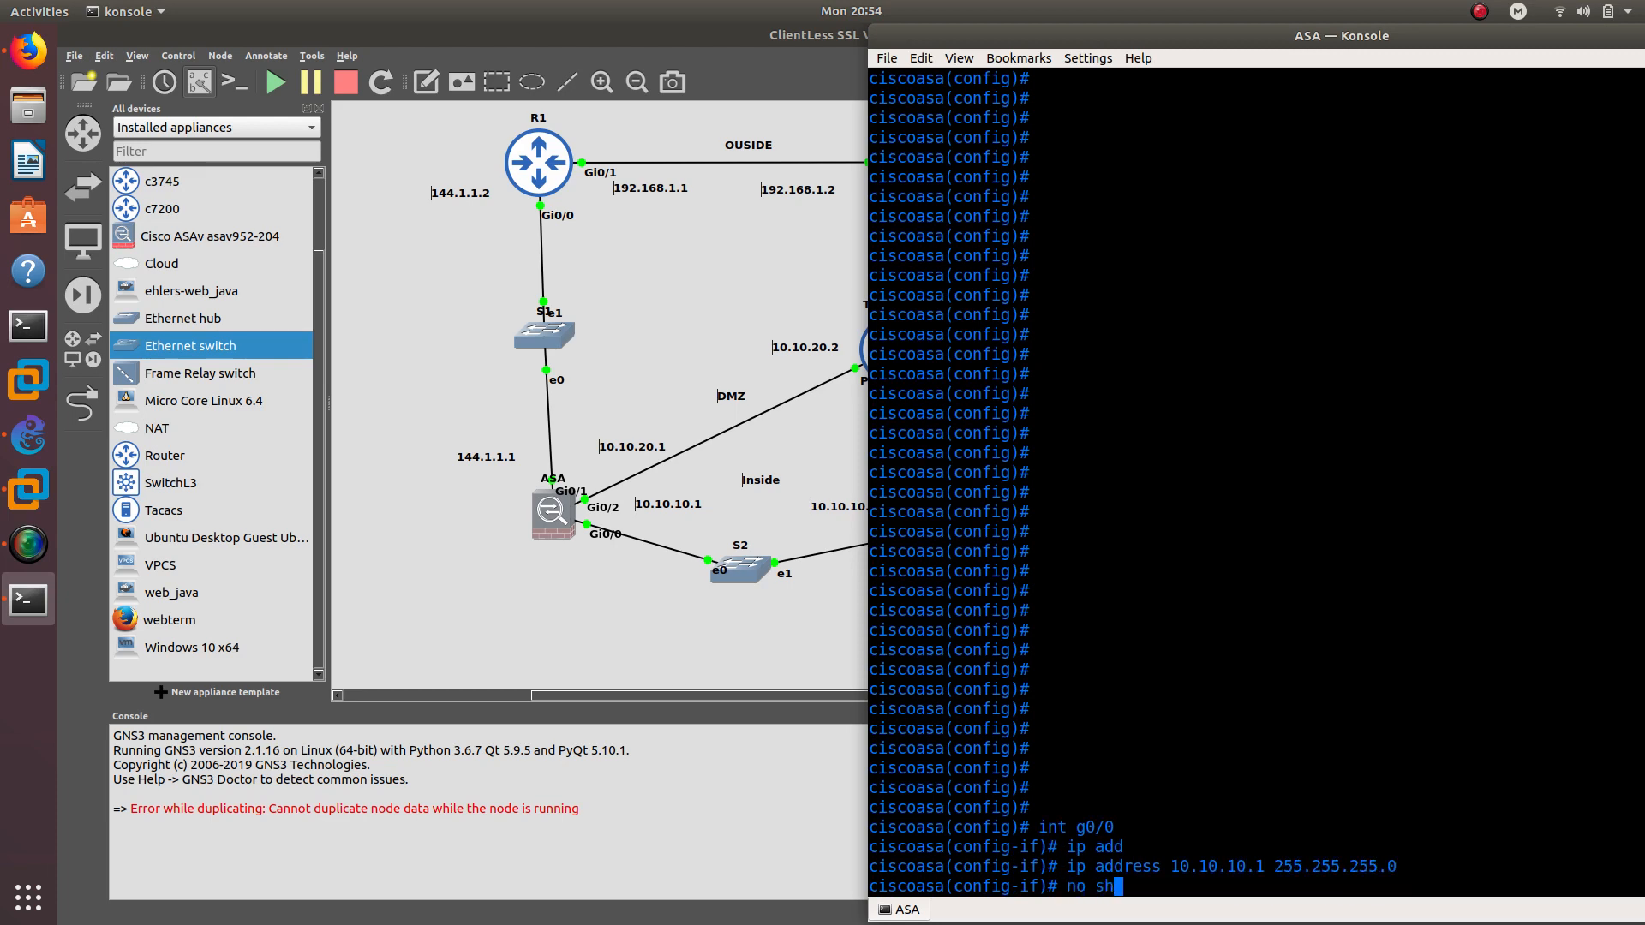
{"action": "type", "text": "u"}
{"action": "key", "text": "Tab"}
{"action": "key", "text": "Return"}
{"action": "type", "text": "nameif "}
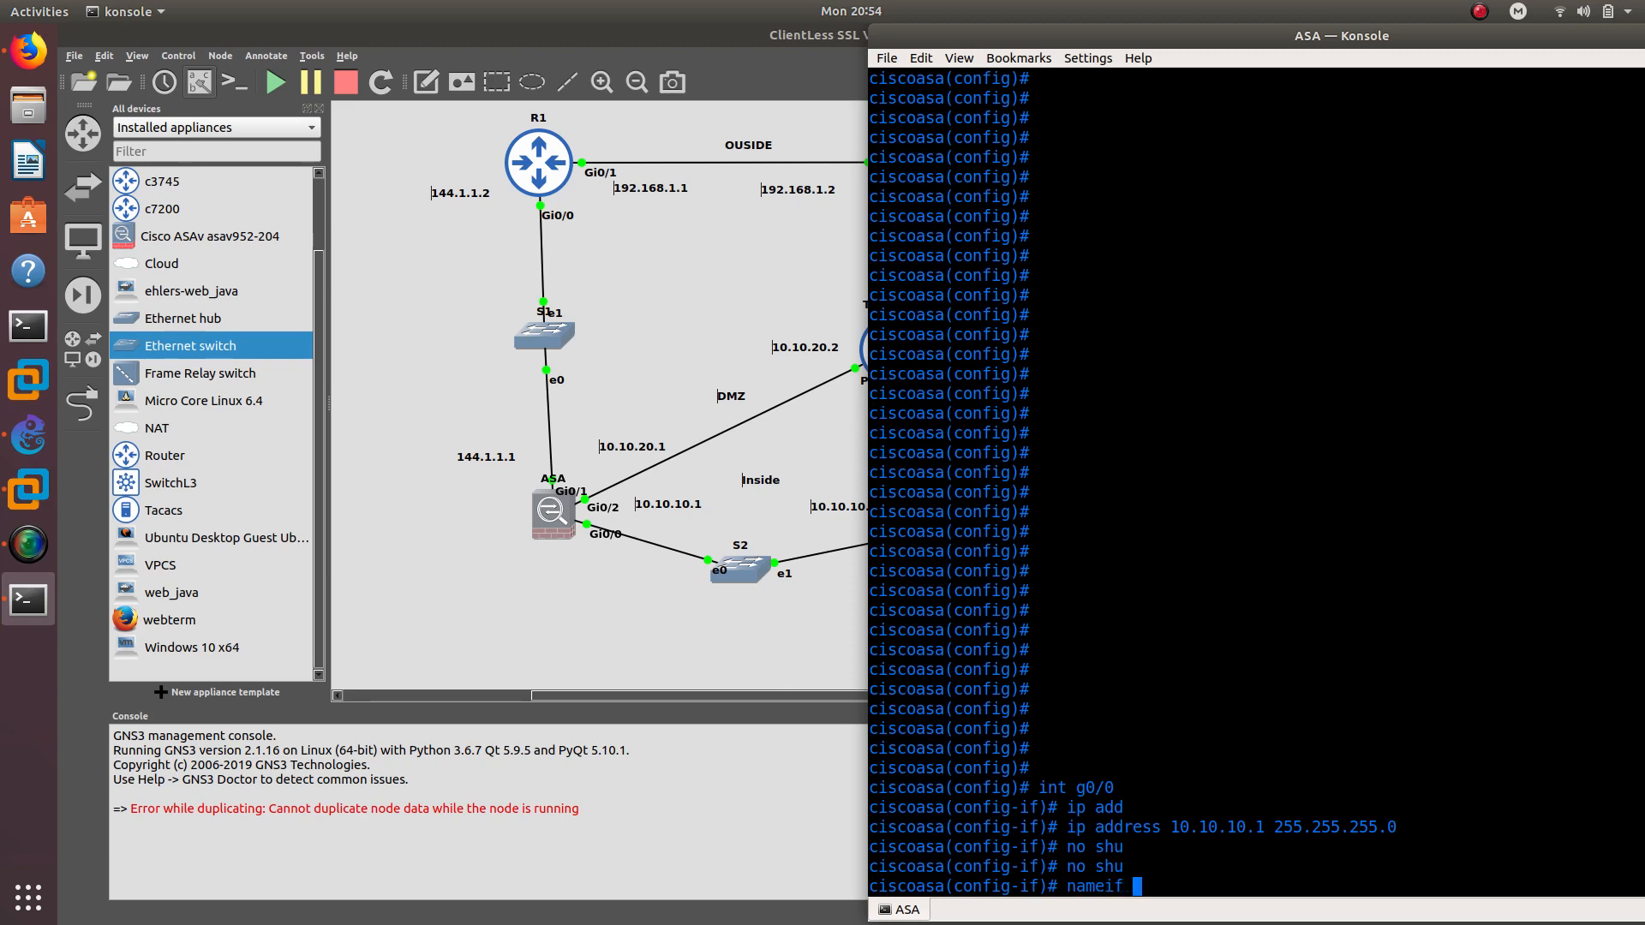
{"action": "type", "text": "inside"}
{"action": "key", "text": "Return"}
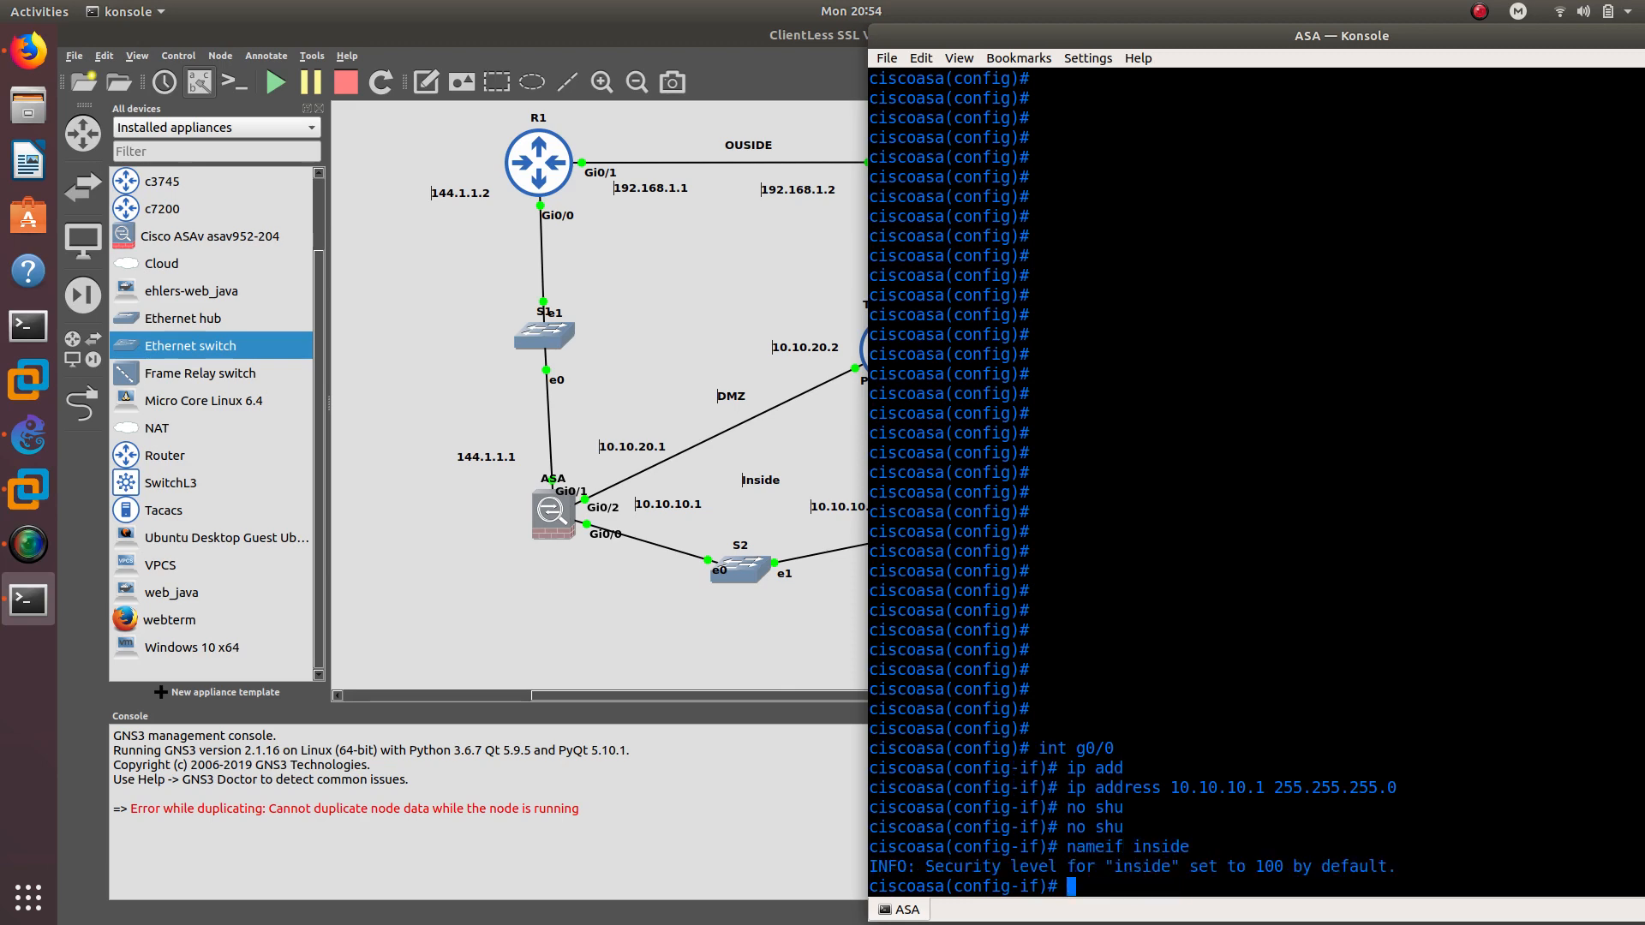
Assign g0/1 address 10.10.20.1 255.255.255.0, correcting the mistyped mask
{"action": "type", "text": "int g0/1"}
{"action": "key", "text": "Return"}
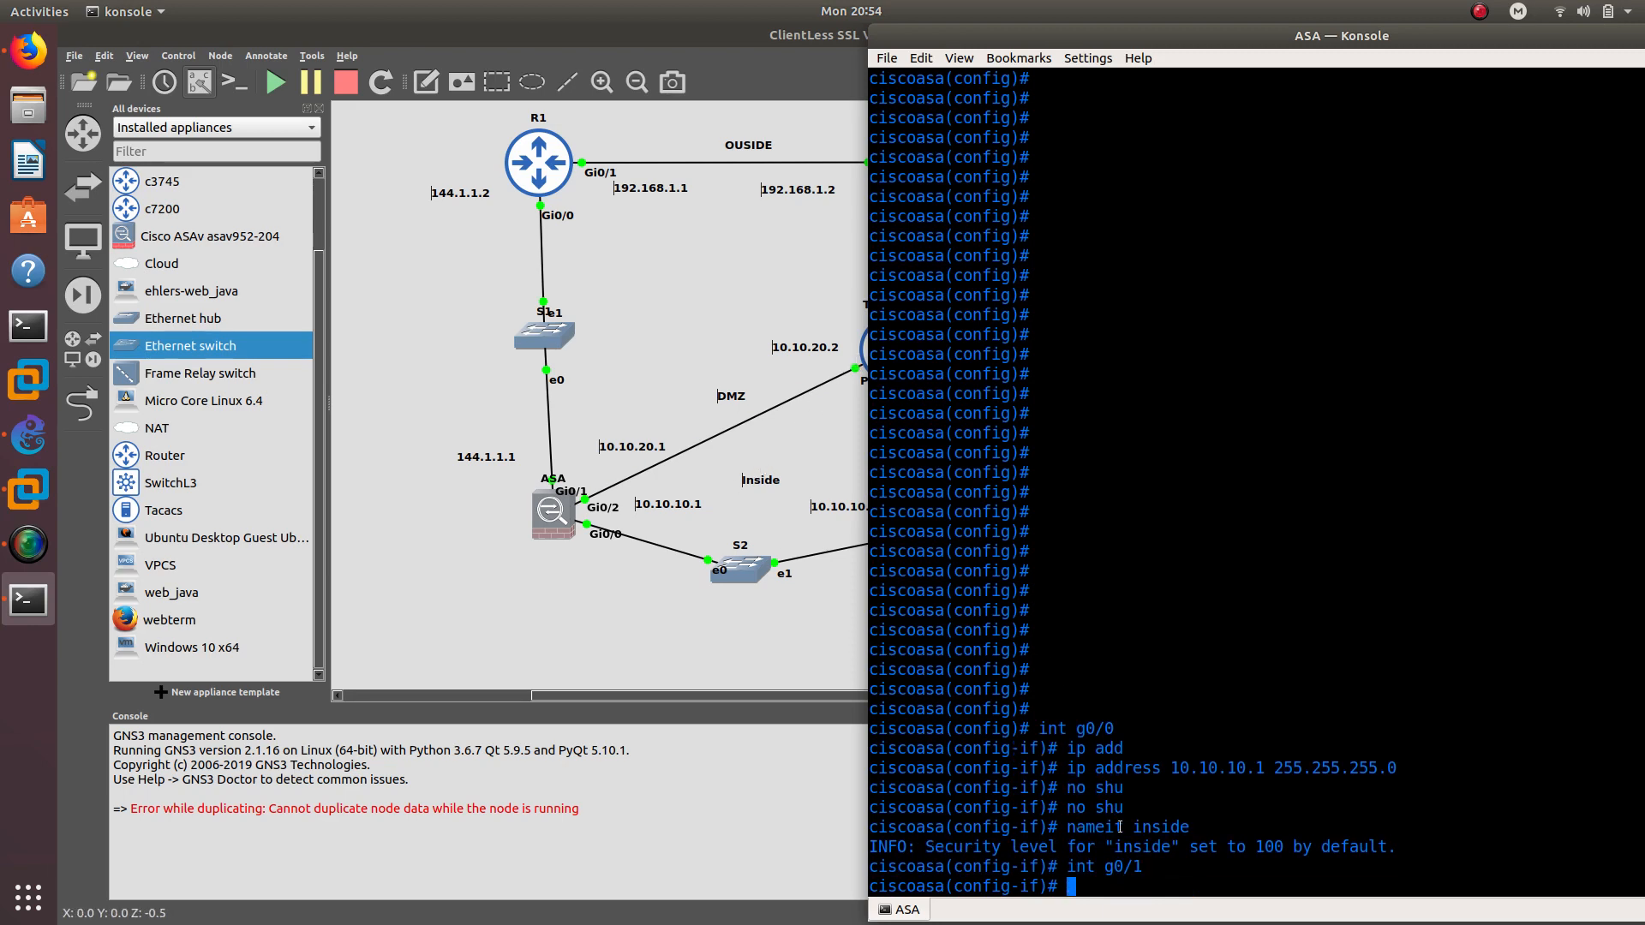
{"action": "type", "text": "ip add"}
{"action": "key", "text": "Tab"}
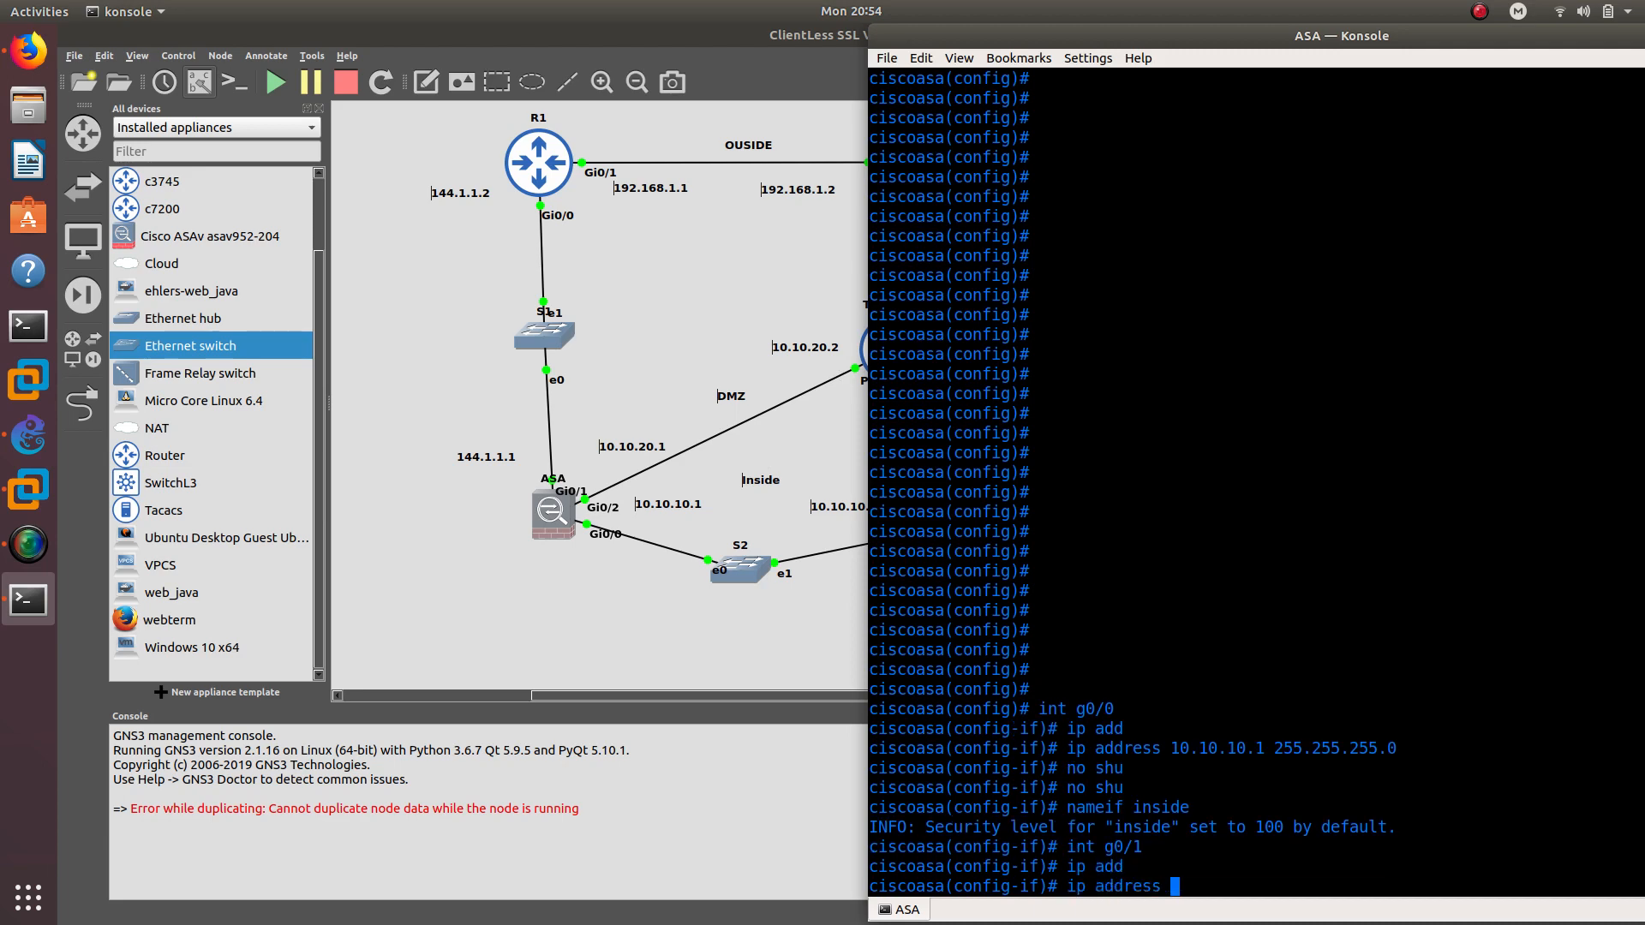
{"action": "type", "text": "10.10.20.1 255.255.0"}
{"action": "key", "text": "Return"}
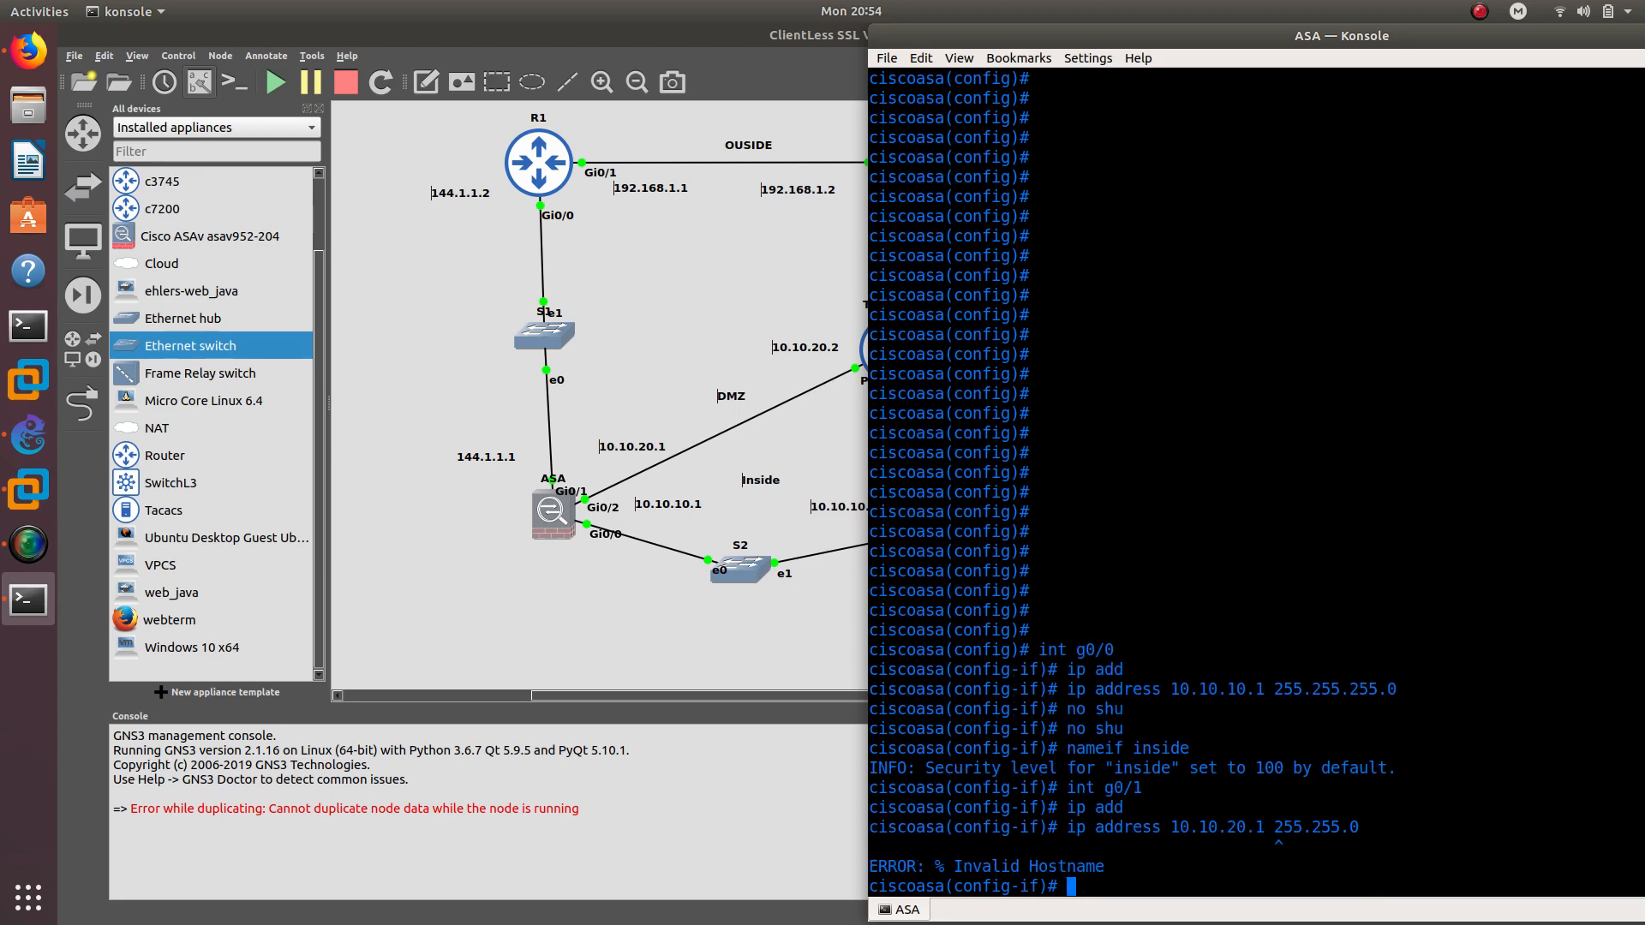
{"action": "key", "text": "Up"}
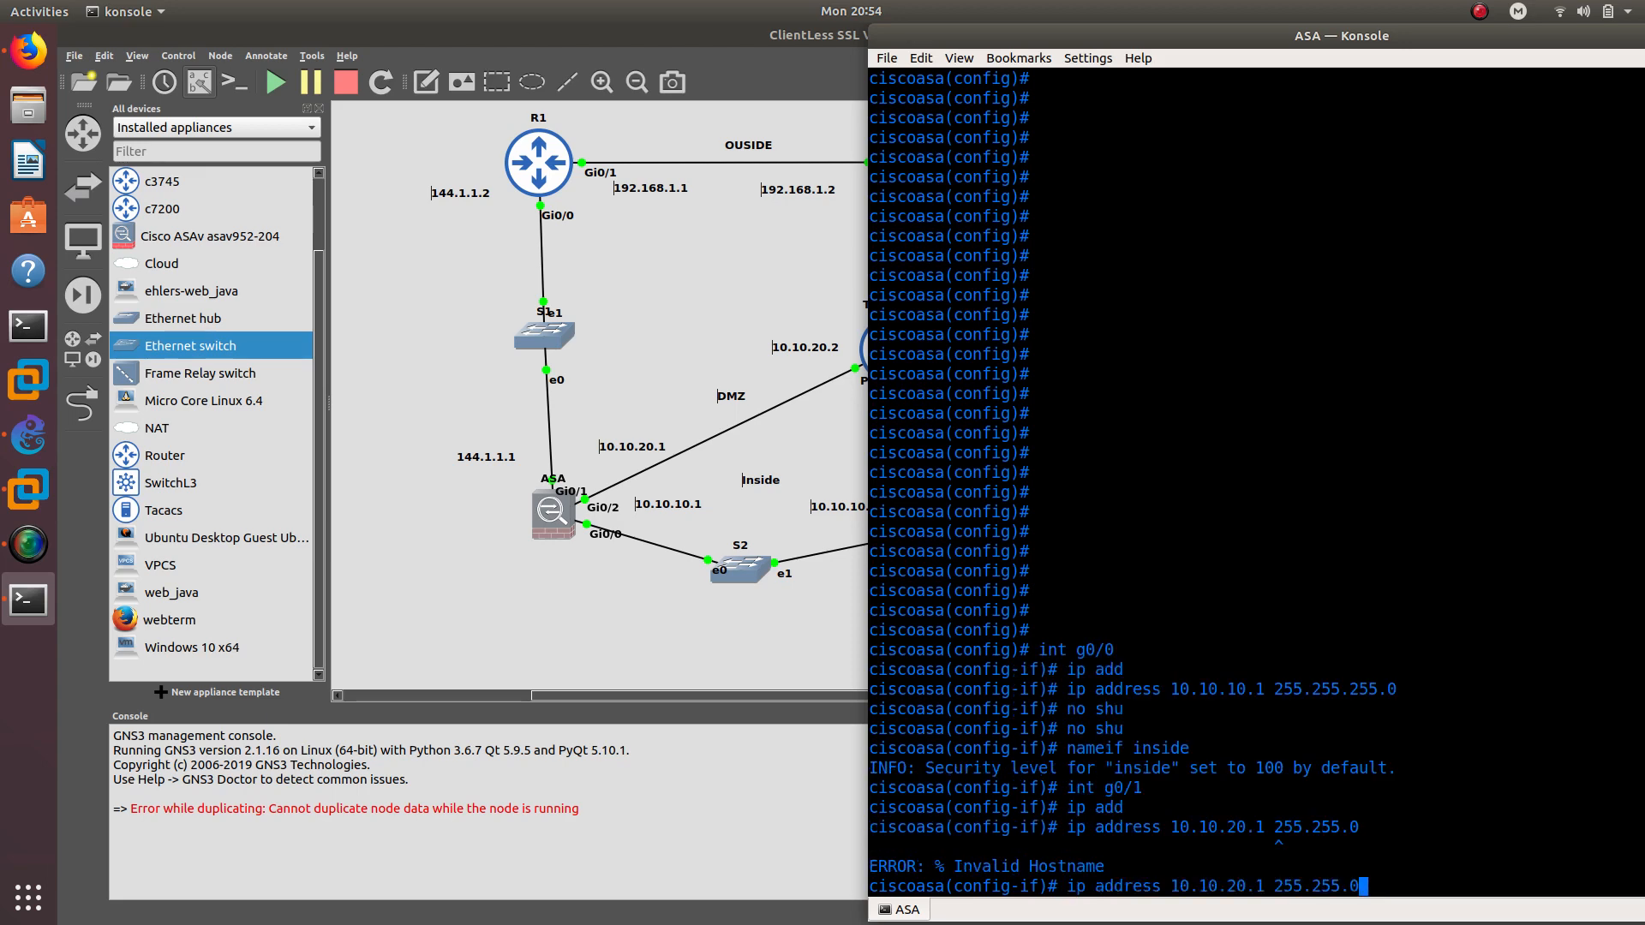
{"action": "key", "text": "BackSpace"}
{"action": "type", "text": "255."}
{"action": "type", "text": "0"}
{"action": "key", "text": "Return"}
Name g0/1 dmz and bring it up with no shutdown
{"action": "type", "text": "n"}
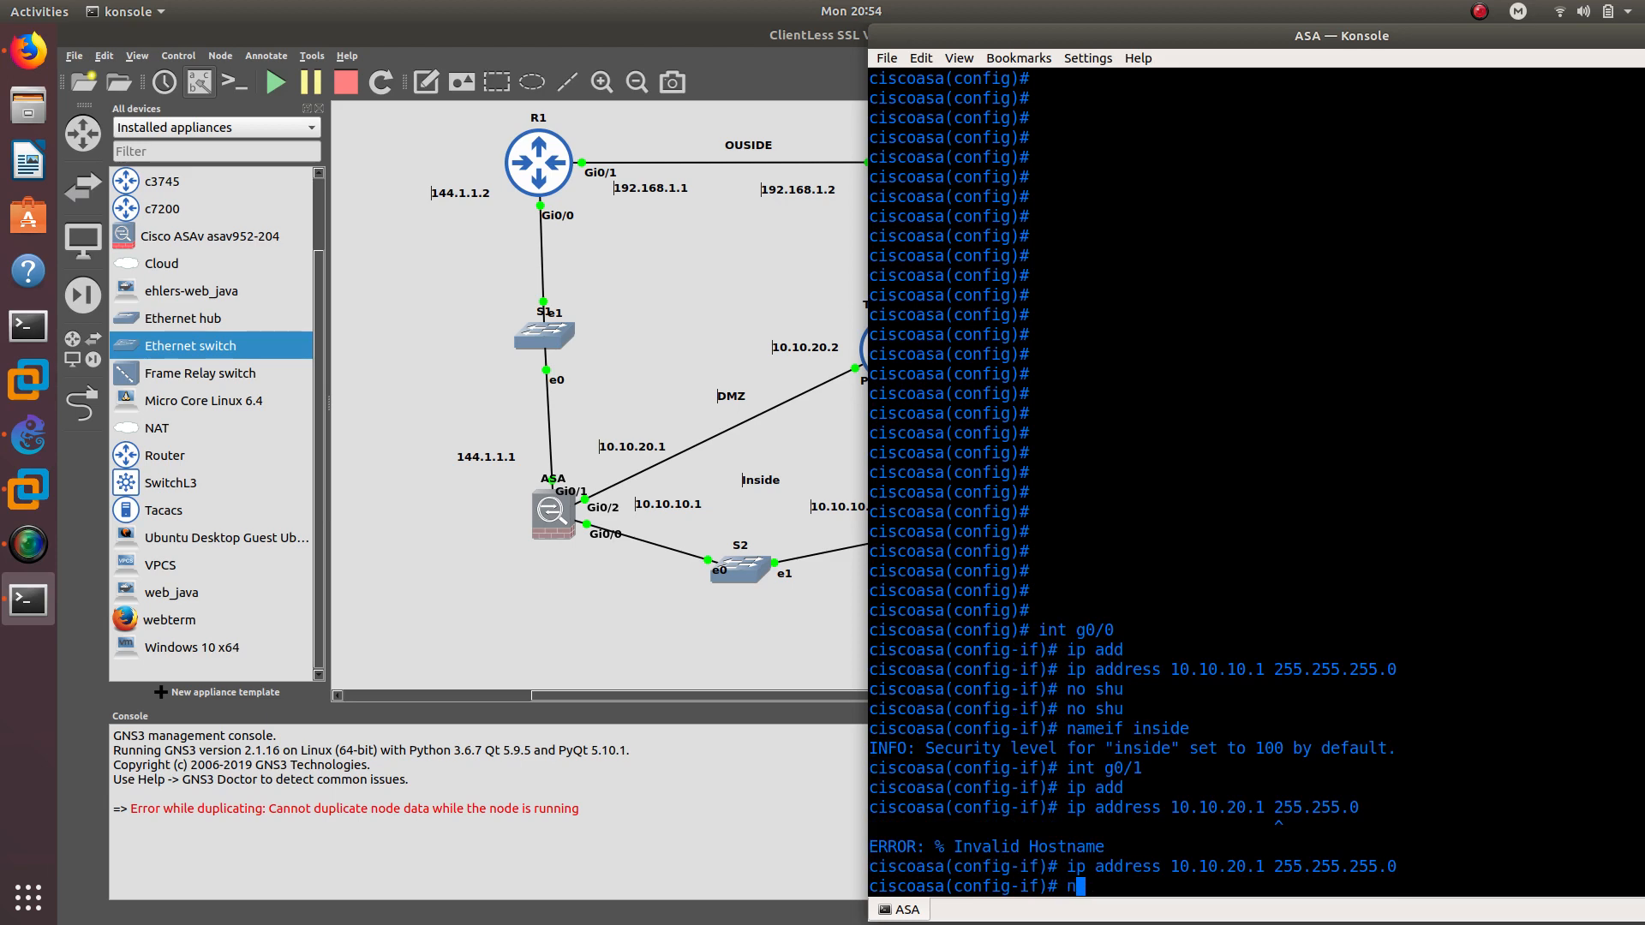
{"action": "type", "text": "ameif dmz"}
{"action": "key", "text": "Return"}
{"action": "type", "text": "no shu"}
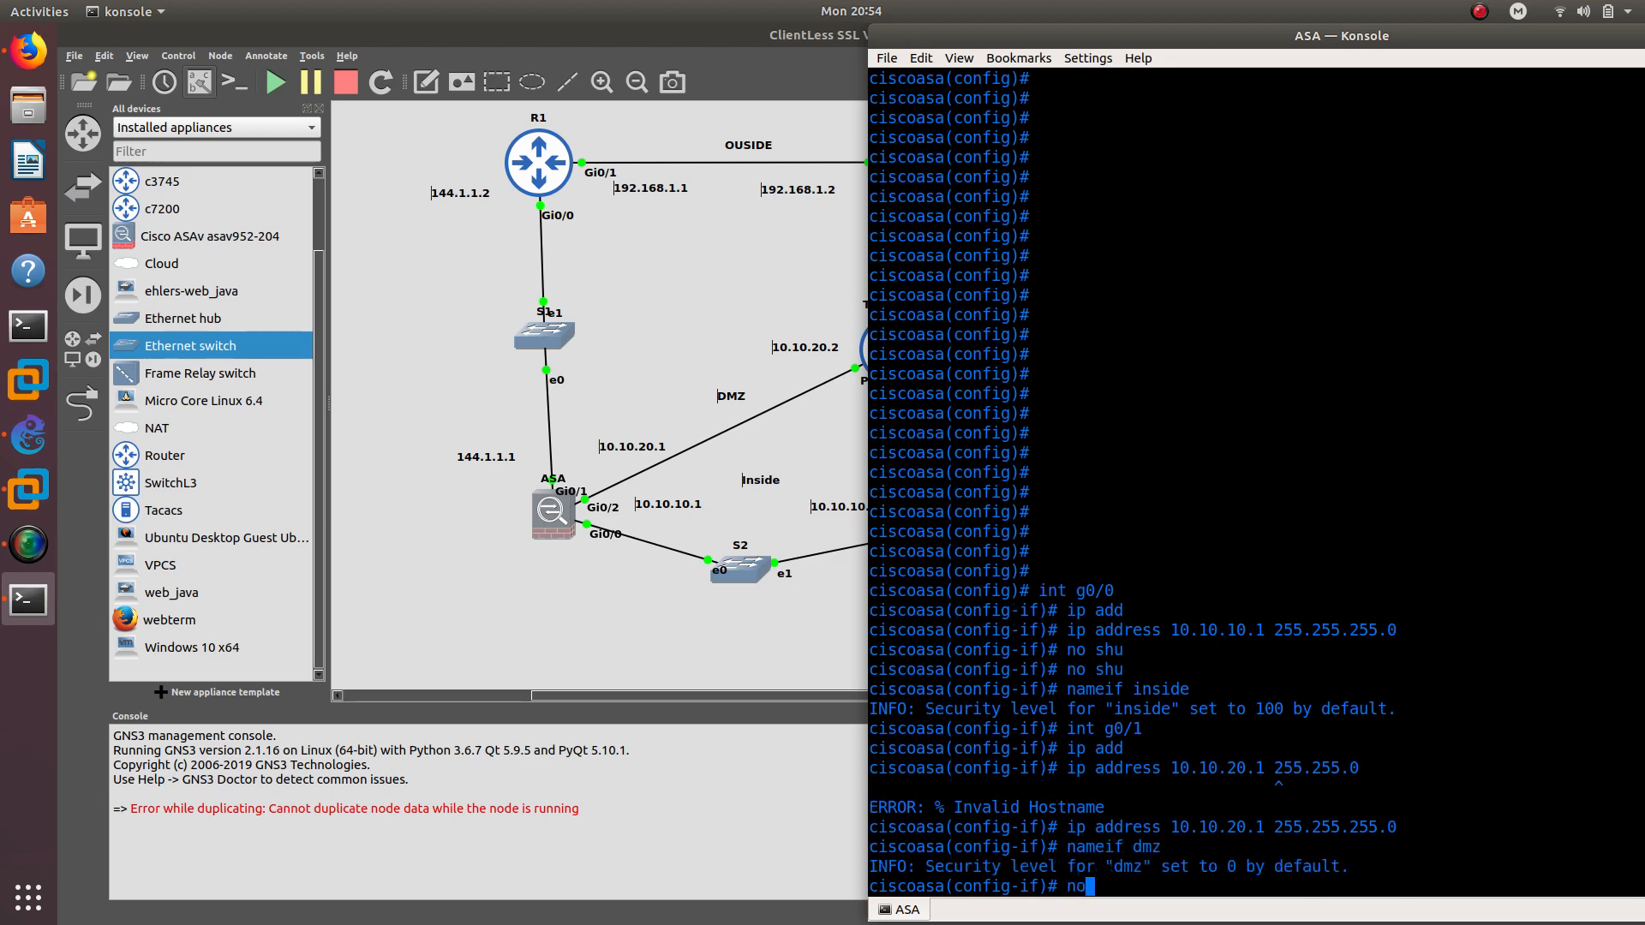
{"action": "key", "text": "Return"}
{"action": "key", "text": "Up"}
{"action": "key", "text": "Return"}
{"action": "key", "text": "Return"}
{"action": "type", "text": "int g0"}
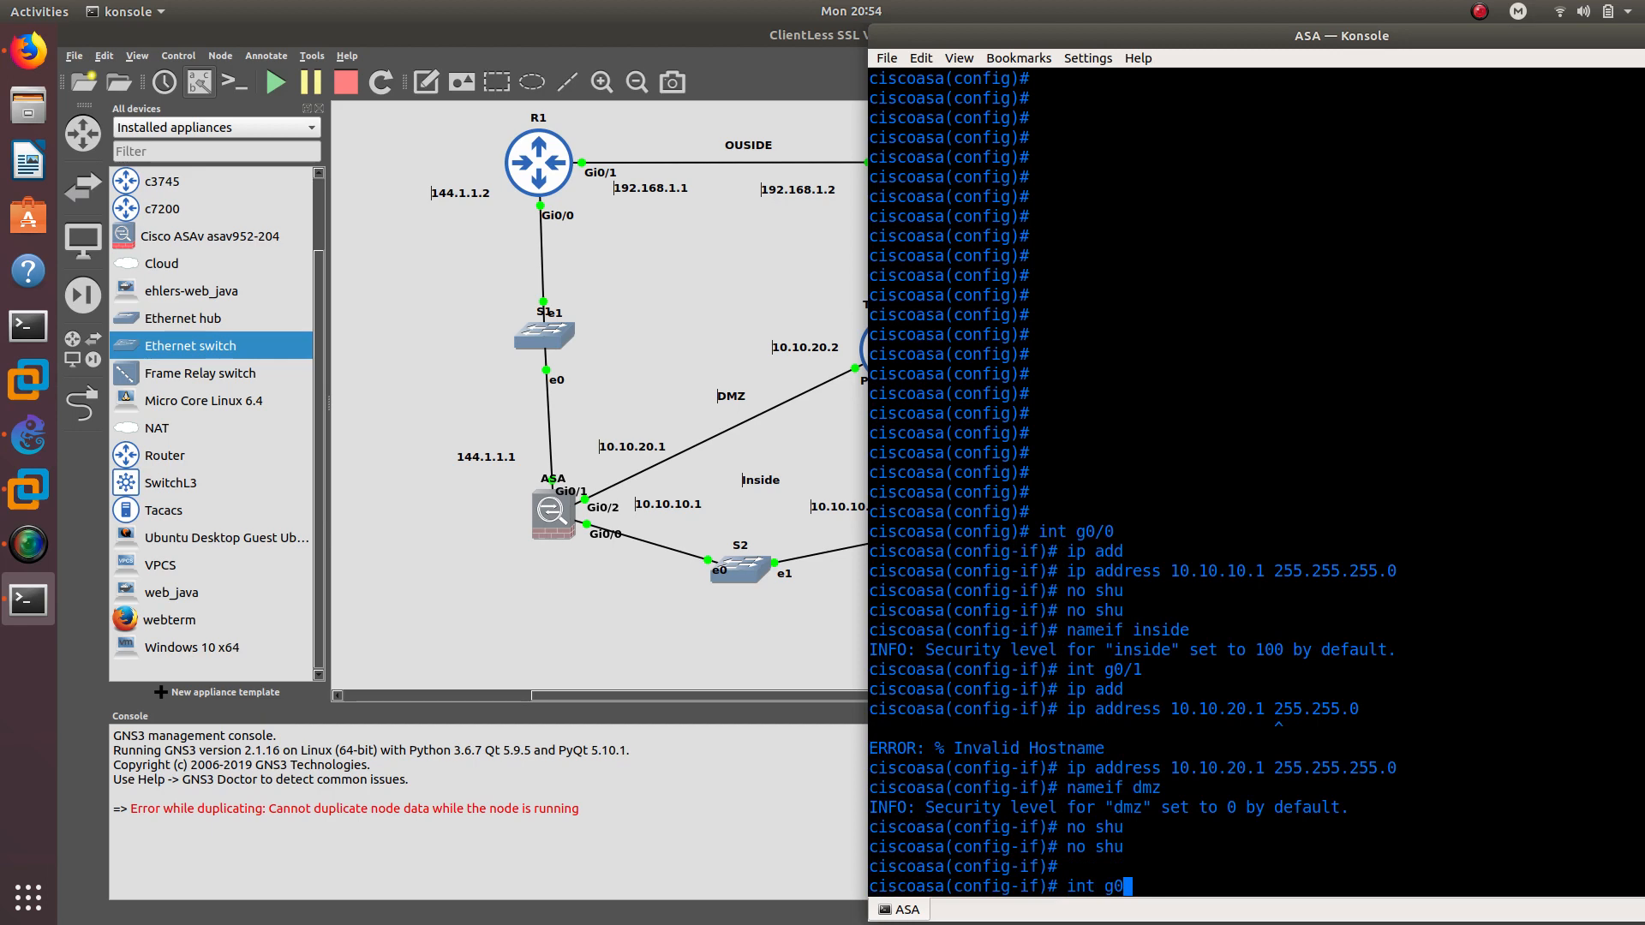
{"action": "key", "text": "Up"}
{"action": "key", "text": "Up"}
{"action": "key", "text": "Up"}
On g0/1, remove the dmz name and the 10.10.20.1 address
{"action": "key", "text": "Up"}
{"action": "key", "text": "Up"}
{"action": "key", "text": "Up"}
{"action": "key", "text": "BackSpace"}
{"action": "type", "text": "1"}
{"action": "key", "text": "Return"}
{"action": "key", "text": "Up"}
{"action": "key", "text": "Up"}
{"action": "key", "text": "Up"}
{"action": "key", "text": "Up"}
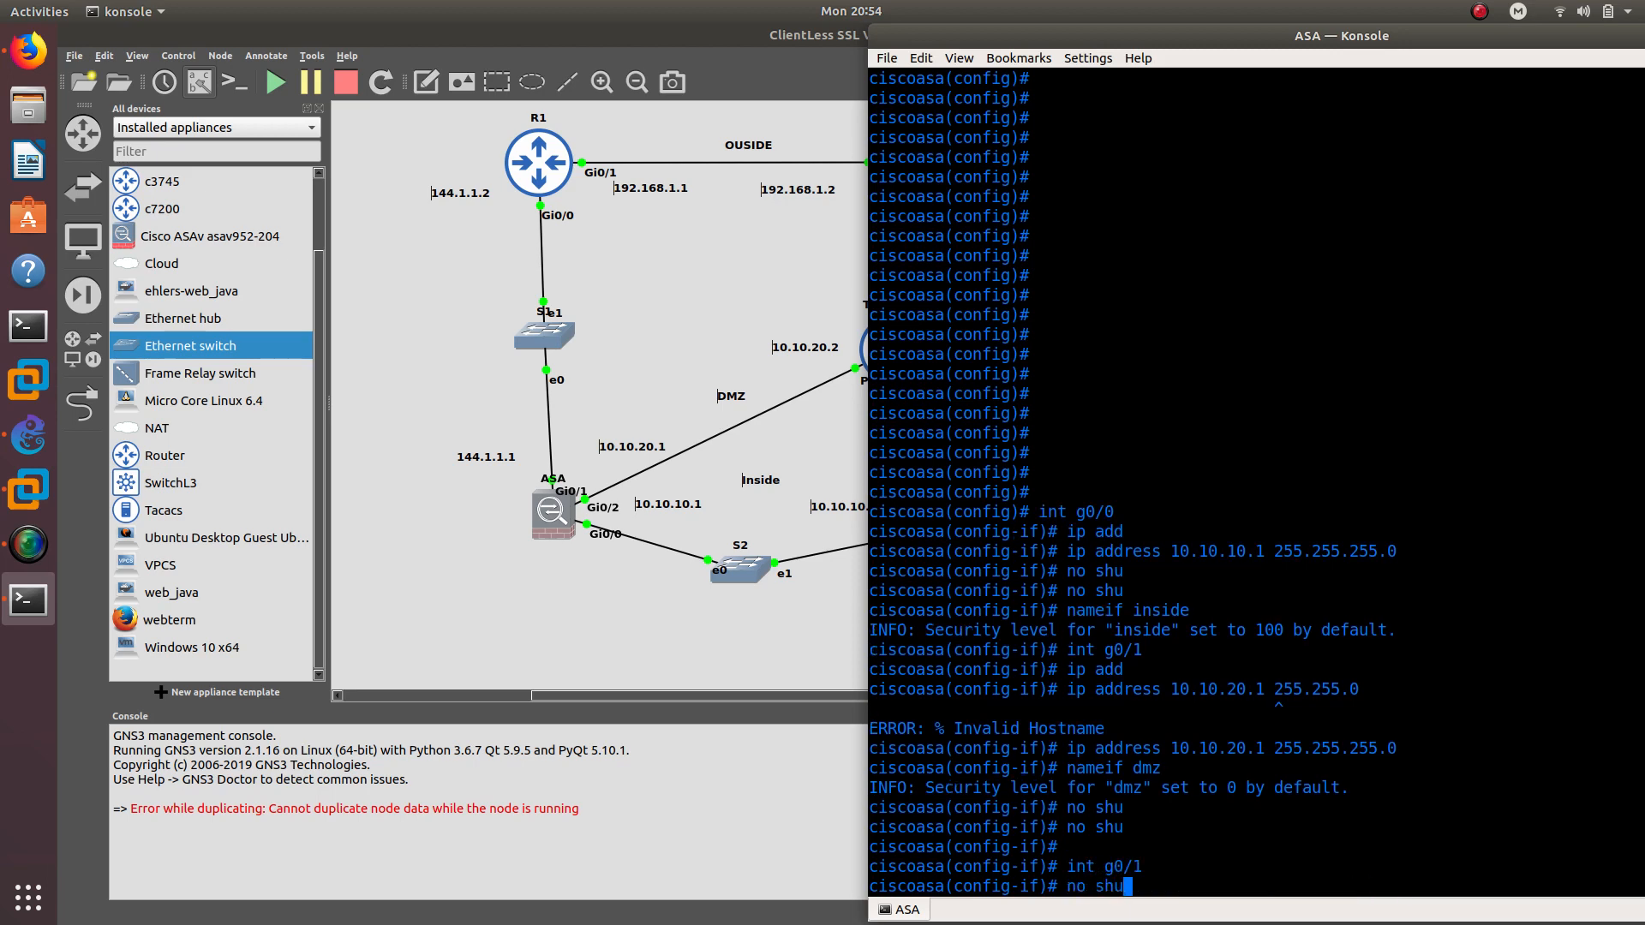
{"action": "key", "text": "Left"}
{"action": "key", "text": "Left"}
{"action": "key", "text": "Left"}
{"action": "key", "text": "Left"}
{"action": "key", "text": "Left"}
{"action": "key", "text": "Left"}
{"action": "key", "text": "Left"}
{"action": "key", "text": "Left"}
{"action": "key", "text": "Left"}
{"action": "key", "text": "Left"}
{"action": "type", "text": "no"}
{"action": "key", "text": "Return"}
{"action": "key", "text": "Up"}
{"action": "key", "text": "Up"}
{"action": "key", "text": "Up"}
{"action": "key", "text": "Up"}
{"action": "key", "text": "Up"}
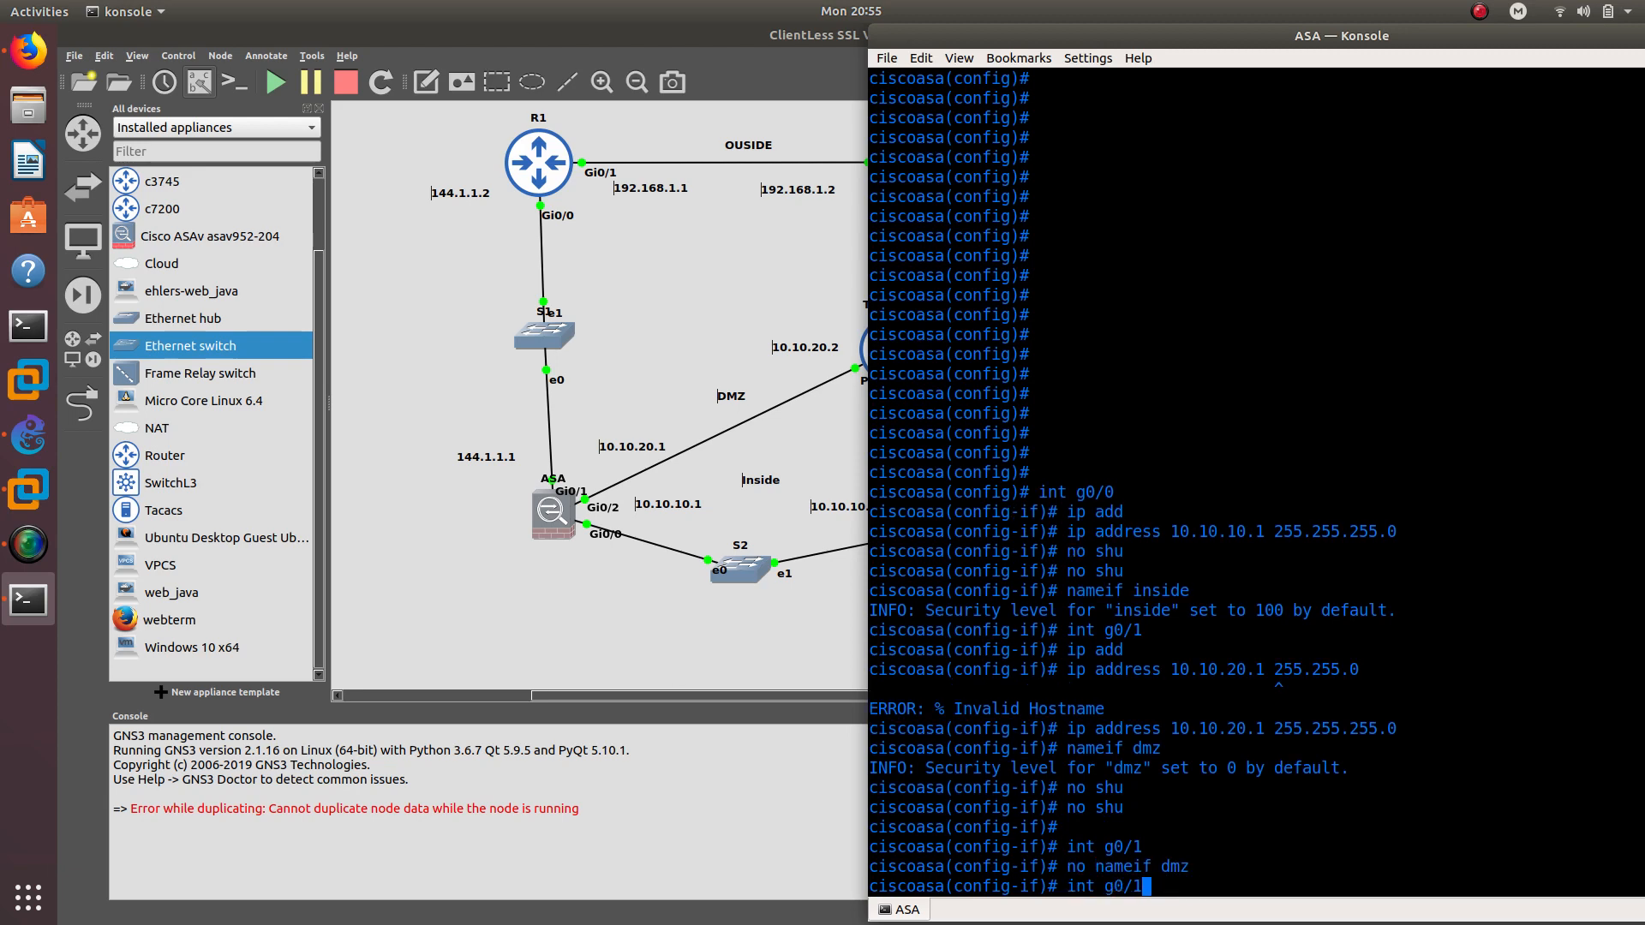
{"action": "key", "text": "Up"}
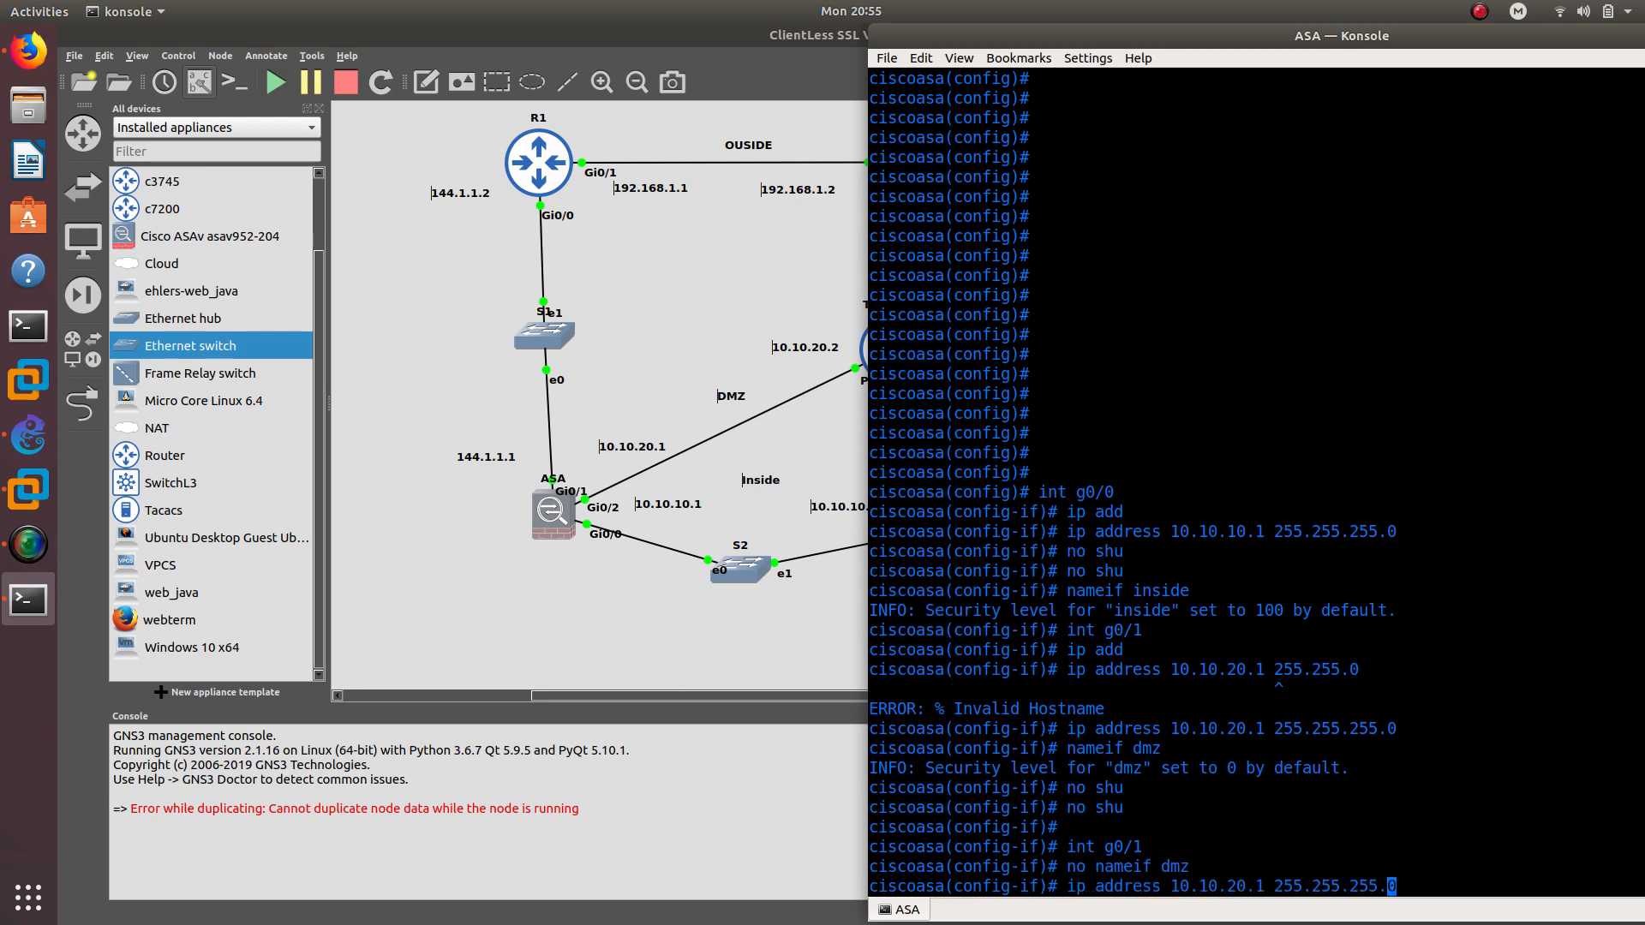
{"action": "key", "text": "Left"}
{"action": "key", "text": "Left"}
{"action": "key", "text": "Left"}
{"action": "key", "text": "Left"}
{"action": "key", "text": "Left"}
{"action": "key", "text": "Left"}
{"action": "key", "text": "Left"}
{"action": "key", "text": "Left"}
{"action": "key", "text": "Left"}
{"action": "key", "text": "Left"}
{"action": "key", "text": "Left"}
{"action": "key", "text": "Left"}
{"action": "key", "text": "Left"}
{"action": "key", "text": "Left"}
{"action": "key", "text": "Left"}
{"action": "key", "text": "Left"}
{"action": "key", "text": "Left"}
{"action": "key", "text": "Left"}
{"action": "key", "text": "Left"}
{"action": "key", "text": "Left"}
{"action": "key", "text": "Left"}
{"action": "key", "text": "Left"}
{"action": "key", "text": "Left"}
{"action": "key", "text": "Left"}
{"action": "key", "text": "Left"}
{"action": "key", "text": "Left"}
{"action": "key", "text": "Left"}
{"action": "type", "text": "no"}
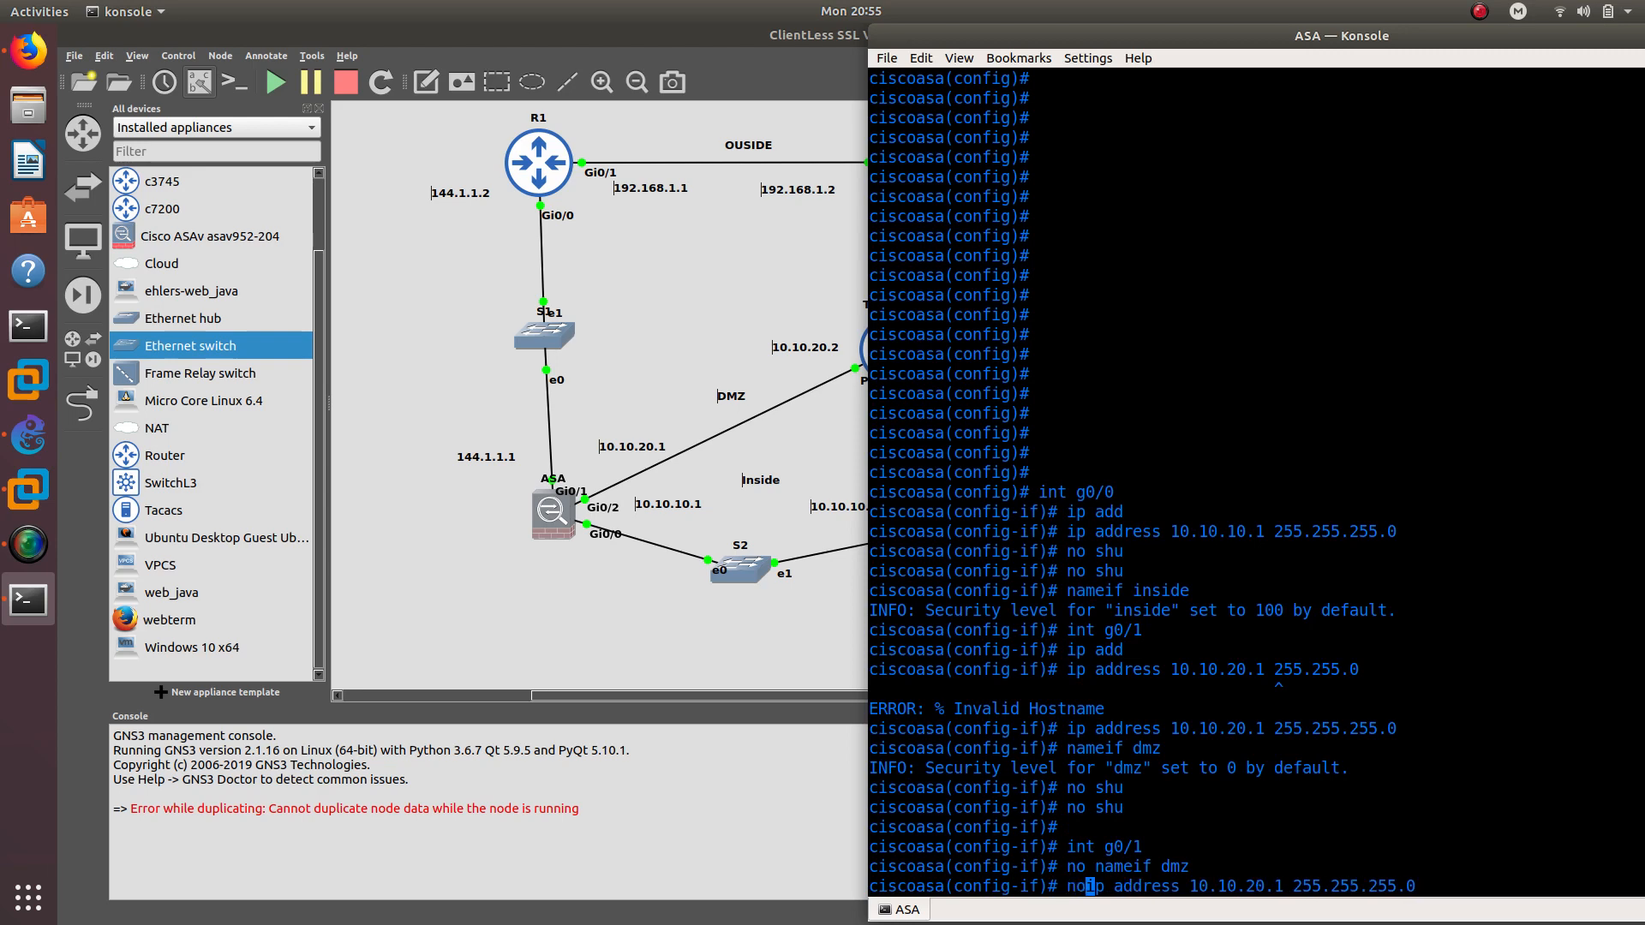
{"action": "key", "text": "Return"}
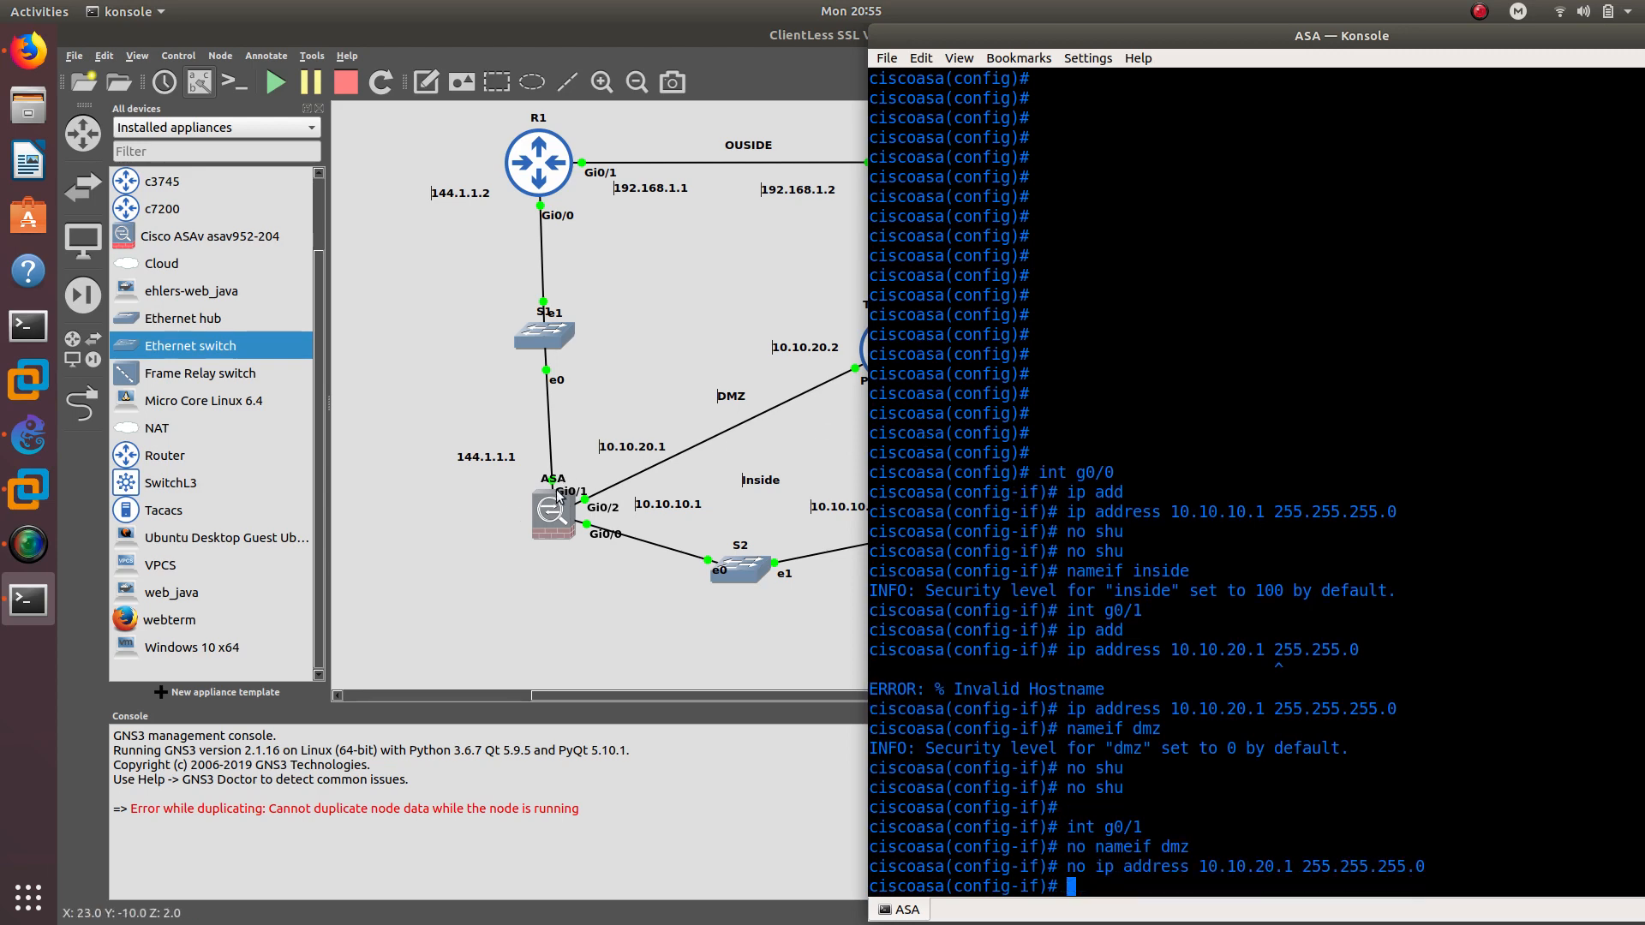
Give g0/1 address 144.1.1.1 255.255.255.0 and enable it
{"action": "type", "text": "int g"}
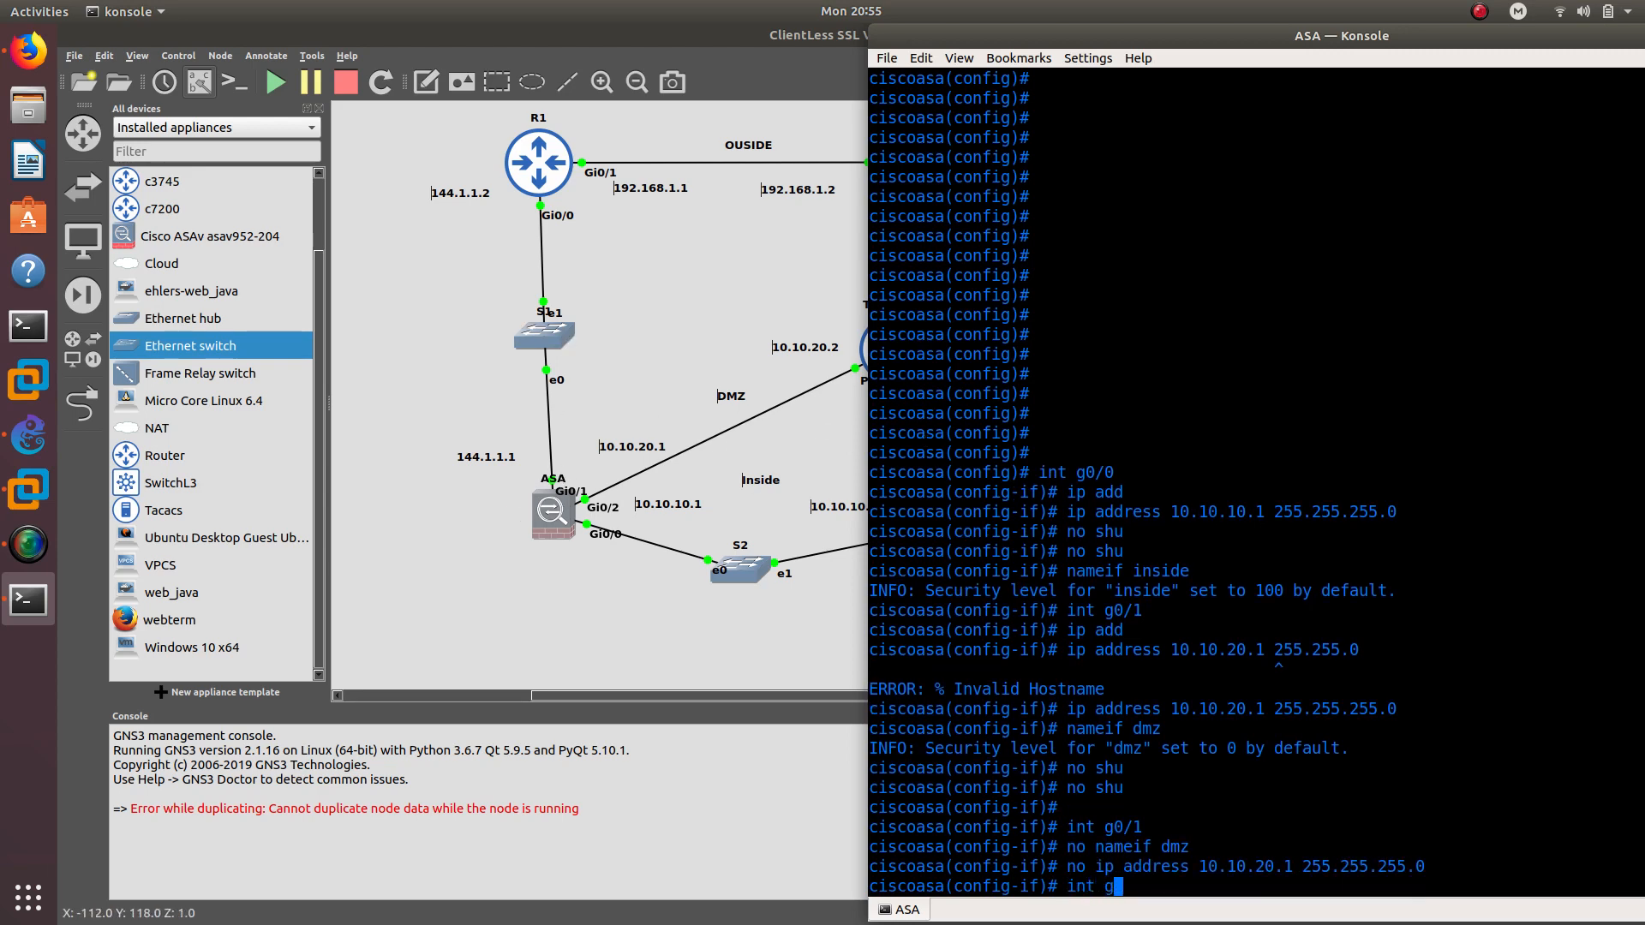
{"action": "type", "text": "0/1"}
{"action": "key", "text": "Return"}
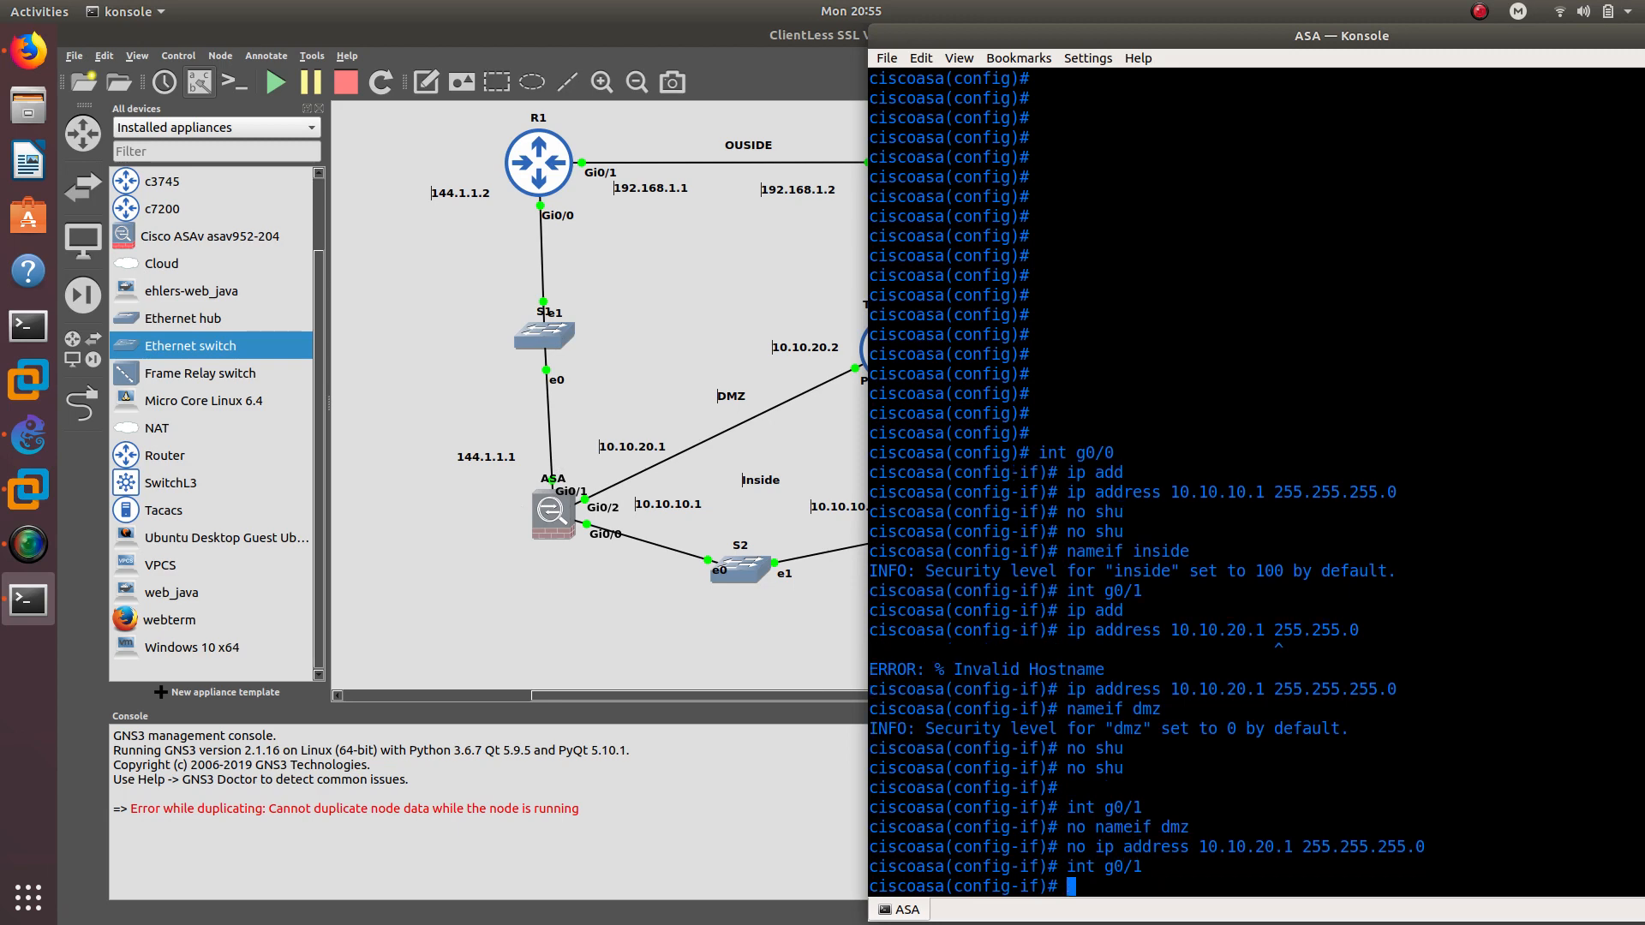
{"action": "type", "text": "ip add"}
{"action": "key", "text": "Return"}
{"action": "type", "text": "ip address 144.1.1.1 2"}
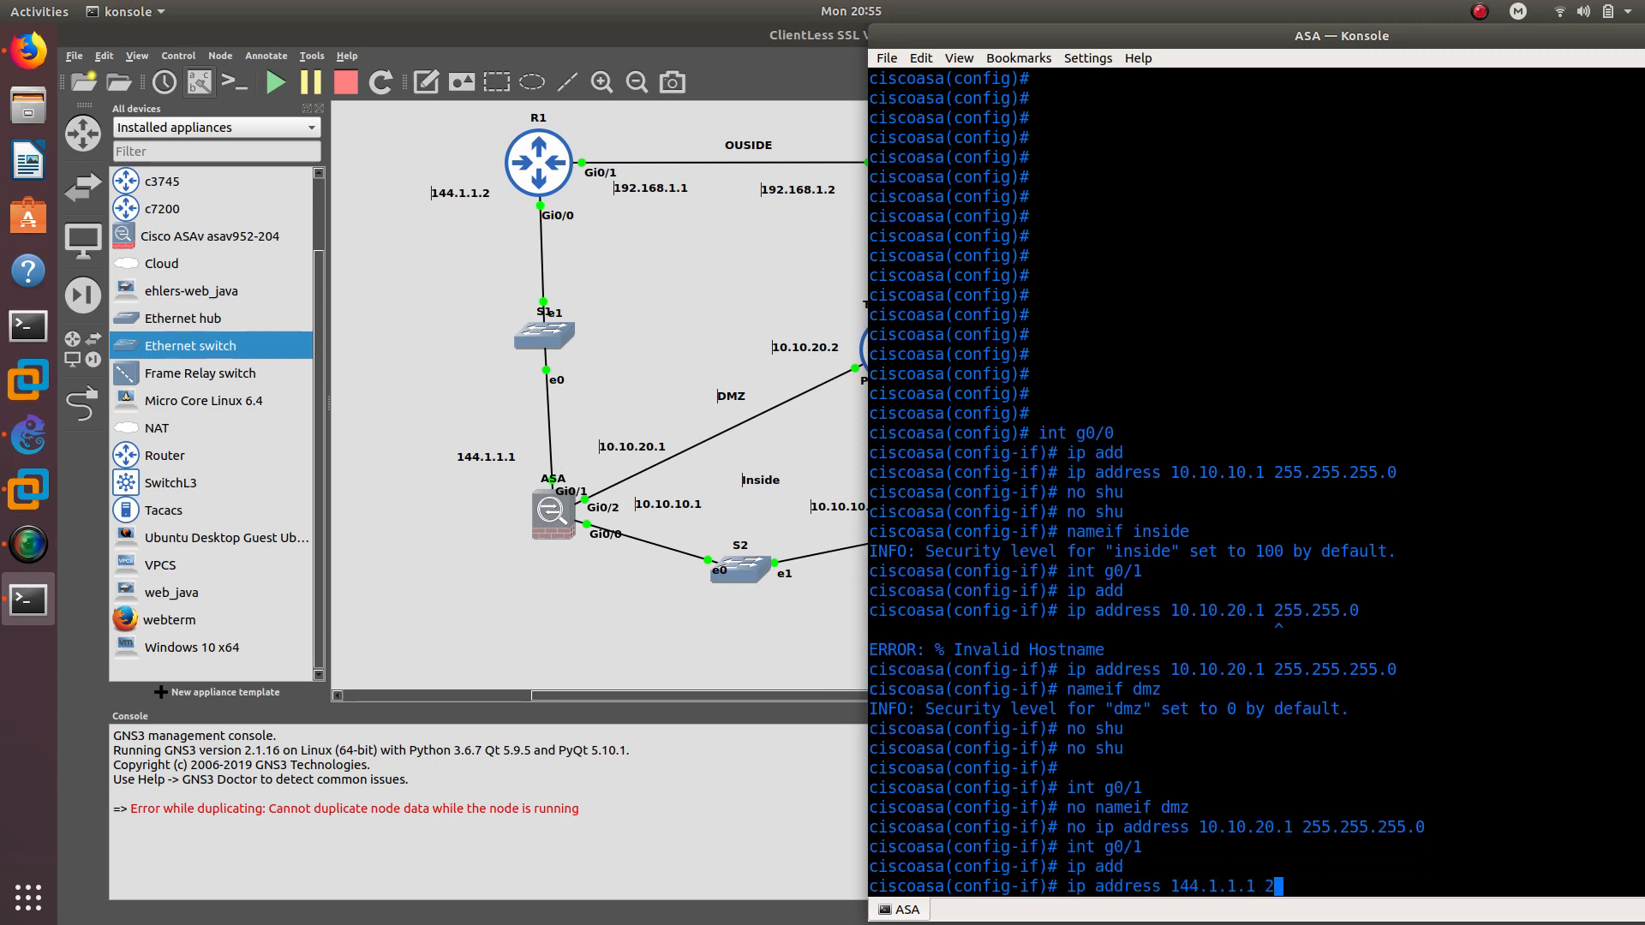
{"action": "type", "text": "55.255.255.0"}
{"action": "key", "text": "Return"}
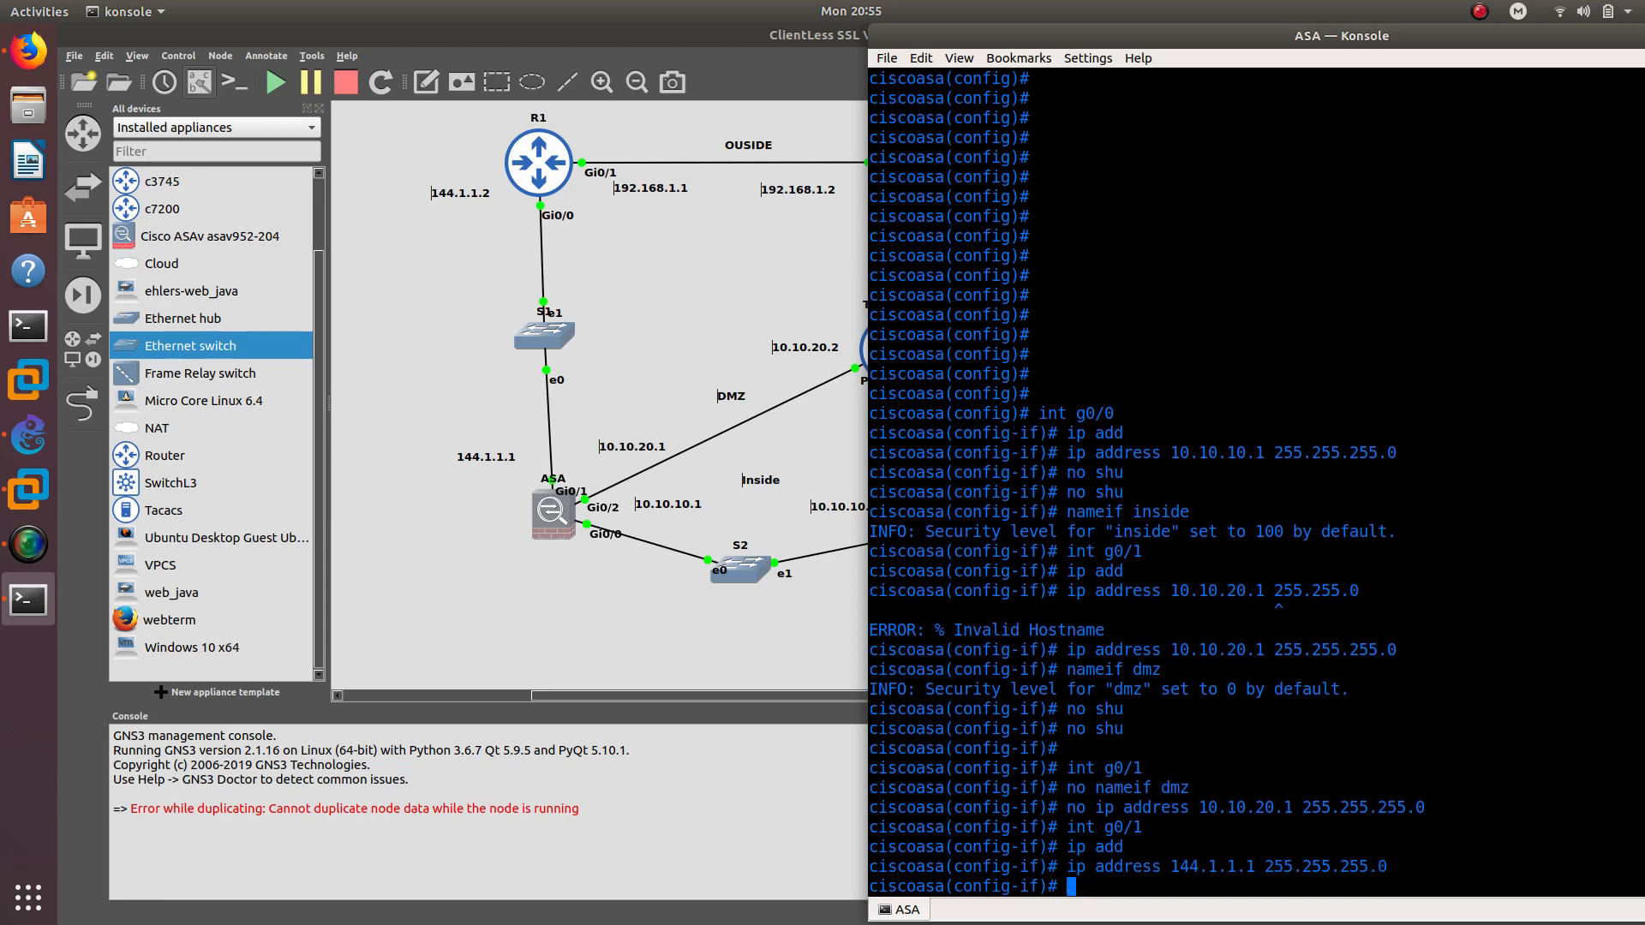
{"action": "type", "text": "no shu"}
{"action": "key", "text": "Return"}
Name g0/1 internet, fixing the misspelled nameif command
{"action": "type", "text": "nam"}
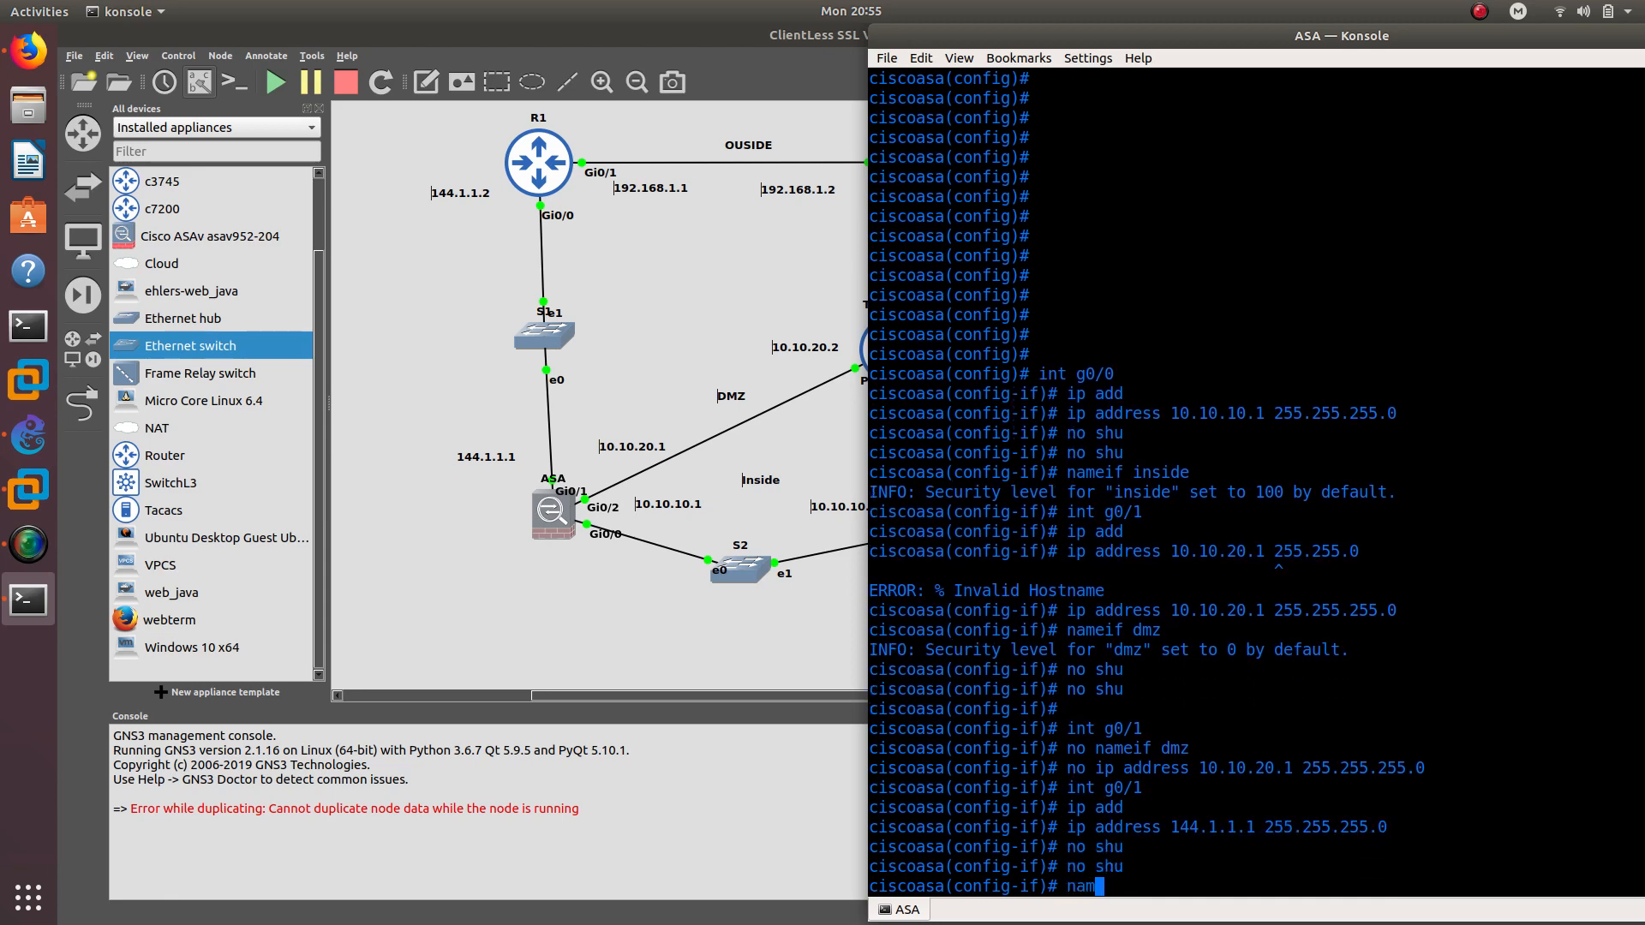
{"action": "type", "text": "if internet"}
{"action": "key", "text": "Return"}
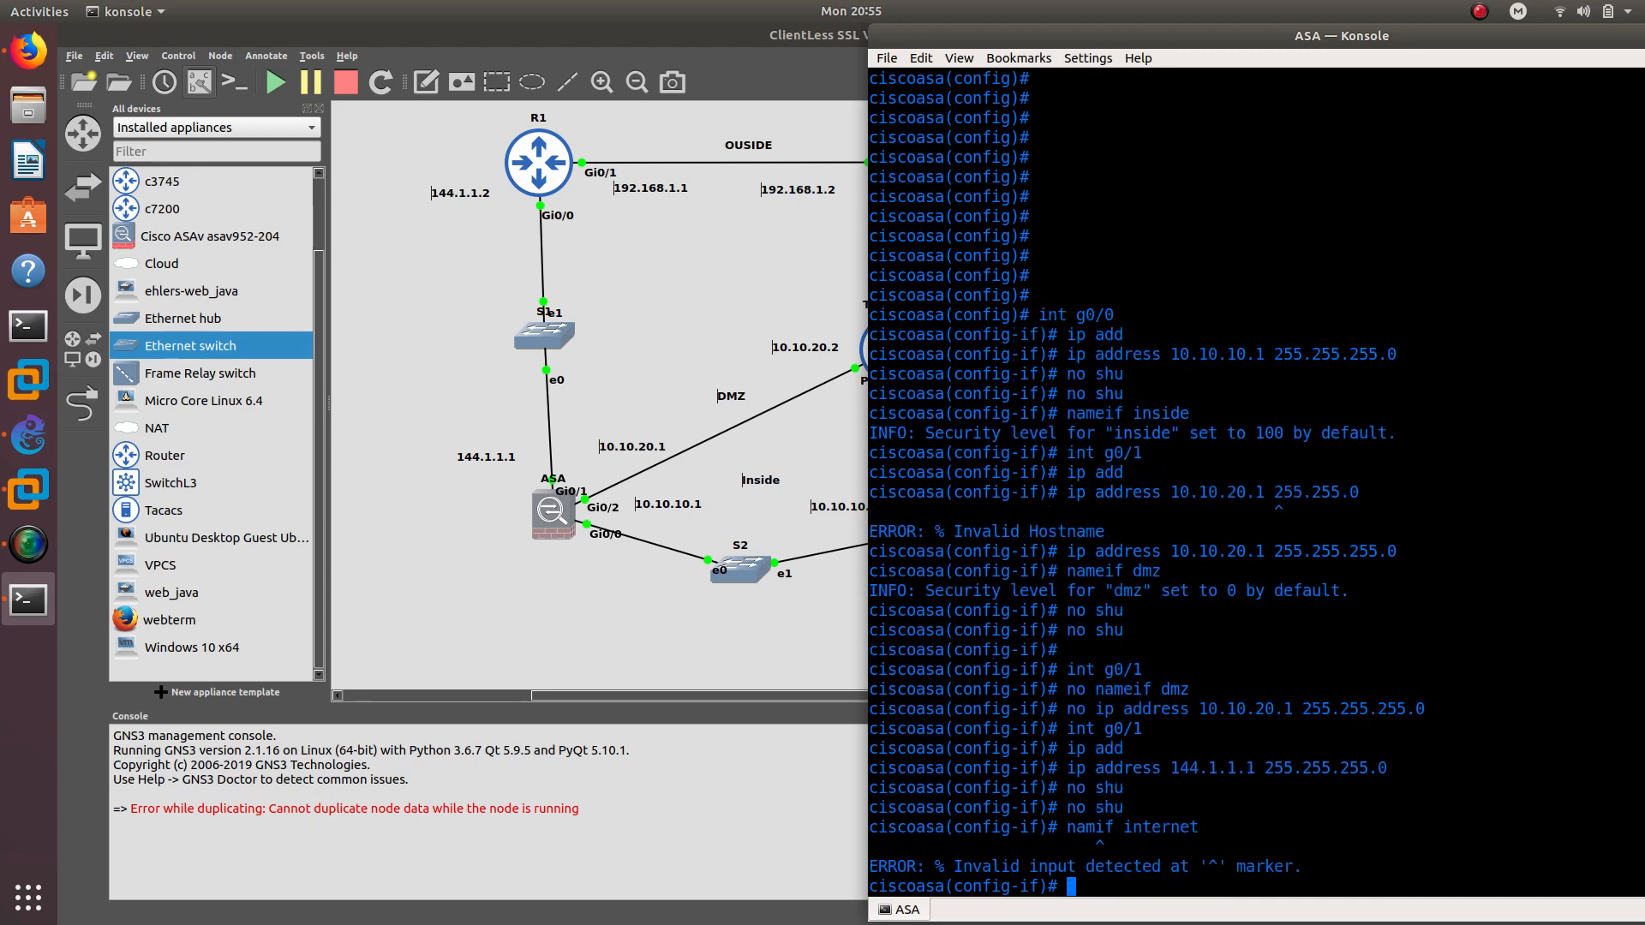
{"action": "key", "text": "Up"}
{"action": "key", "text": "Left"}
{"action": "key", "text": "Left"}
{"action": "key", "text": "Left"}
{"action": "key", "text": "Left"}
{"action": "key", "text": "Left"}
{"action": "key", "text": "Left"}
{"action": "key", "text": "Left"}
{"action": "key", "text": "Left"}
{"action": "key", "text": "Left"}
{"action": "key", "text": "Left"}
{"action": "type", "text": "e"}
{"action": "key", "text": "Return"}
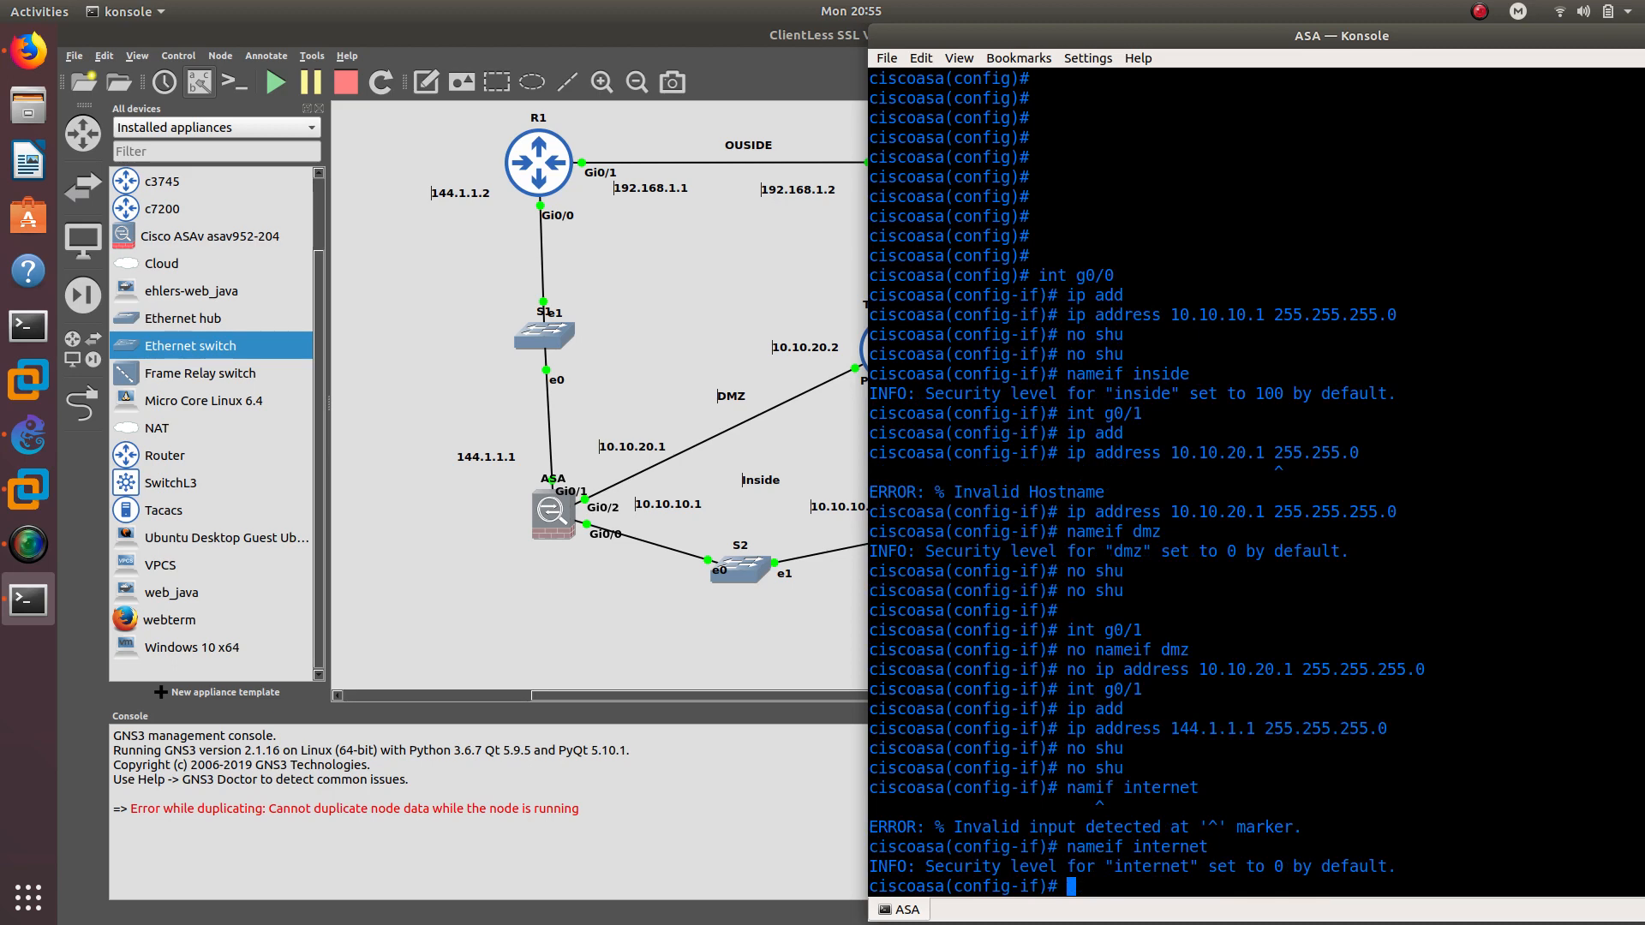
Assign interface g0/2 address 10.10.20.1 255.255.255.0
{"action": "type", "text": "int g0/2"}
{"action": "key", "text": "Return"}
{"action": "type", "text": "ip add"}
{"action": "key", "text": "Tab"}
{"action": "type", "text": "1"}
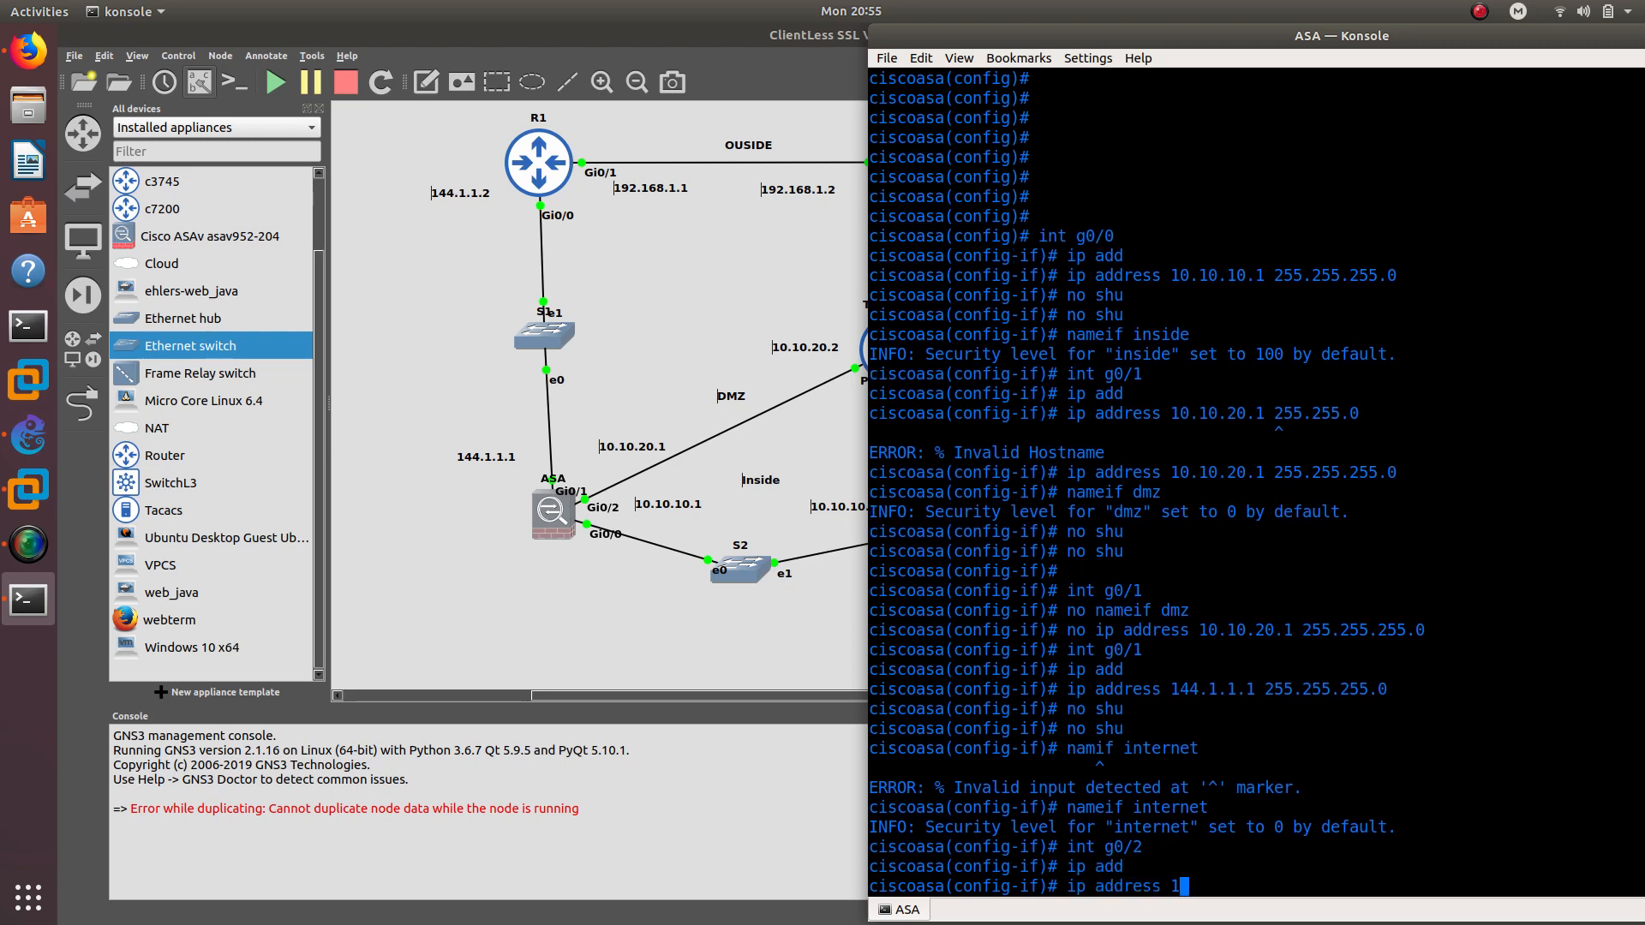
{"action": "type", "text": "0.10.20.1 255.255.255"}
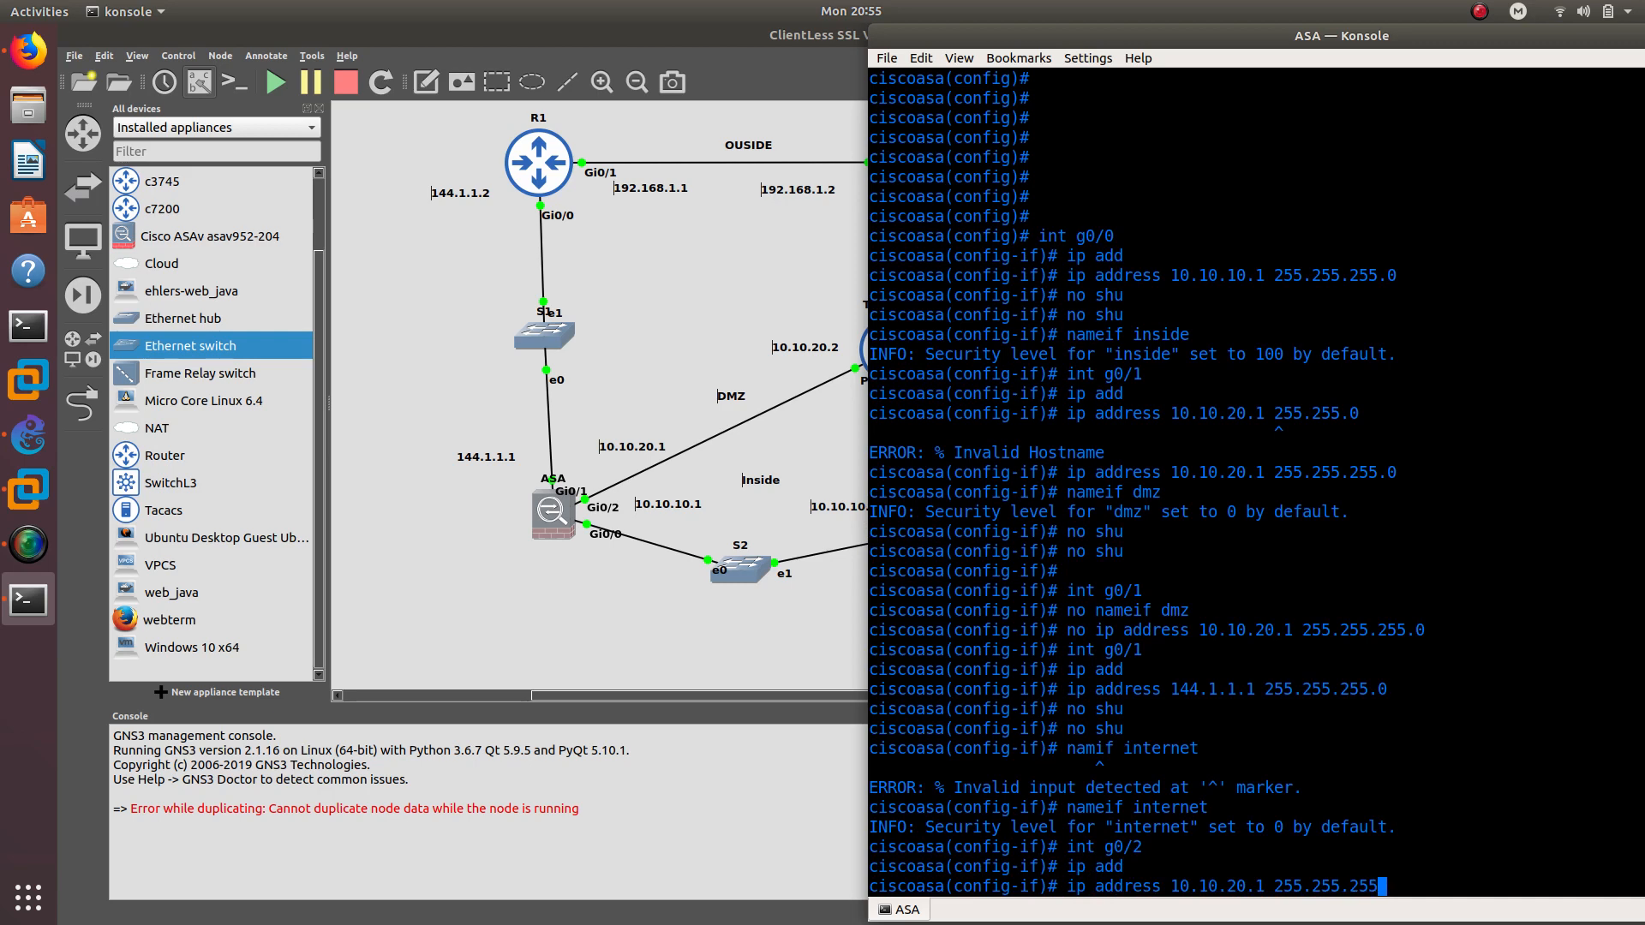
{"action": "type", "text": ".0"}
{"action": "key", "text": "Return"}
Name g0/2 dmz, enable it, and exit interface configuration
{"action": "type", "text": "namei"}
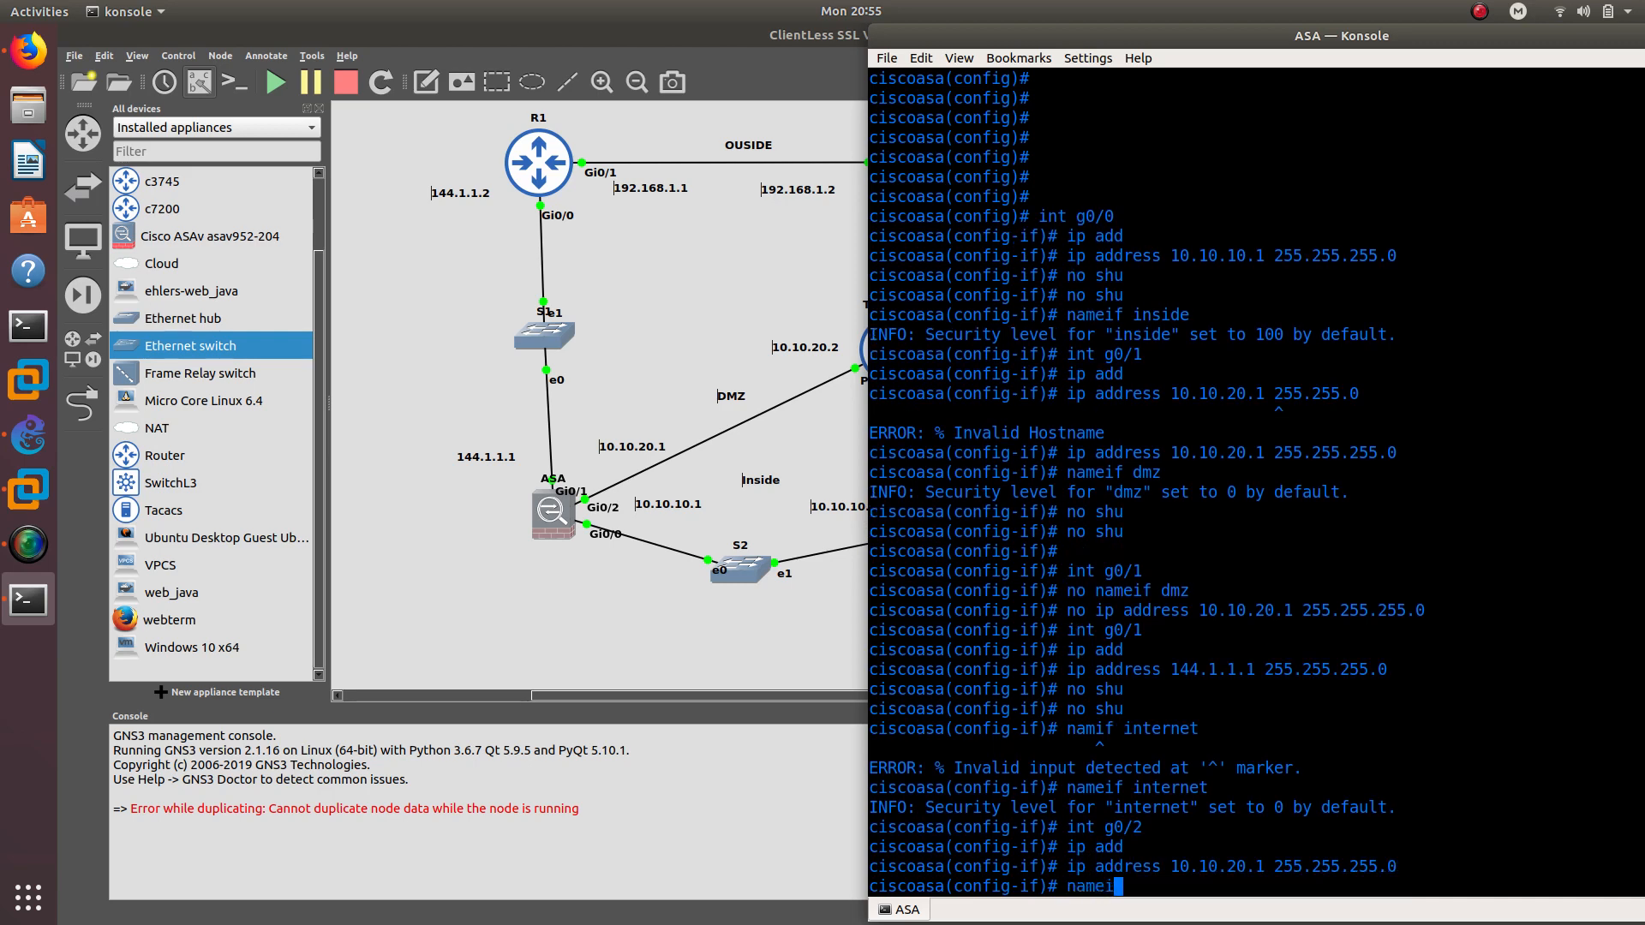
{"action": "type", "text": "f dmz"}
{"action": "key", "text": "Return"}
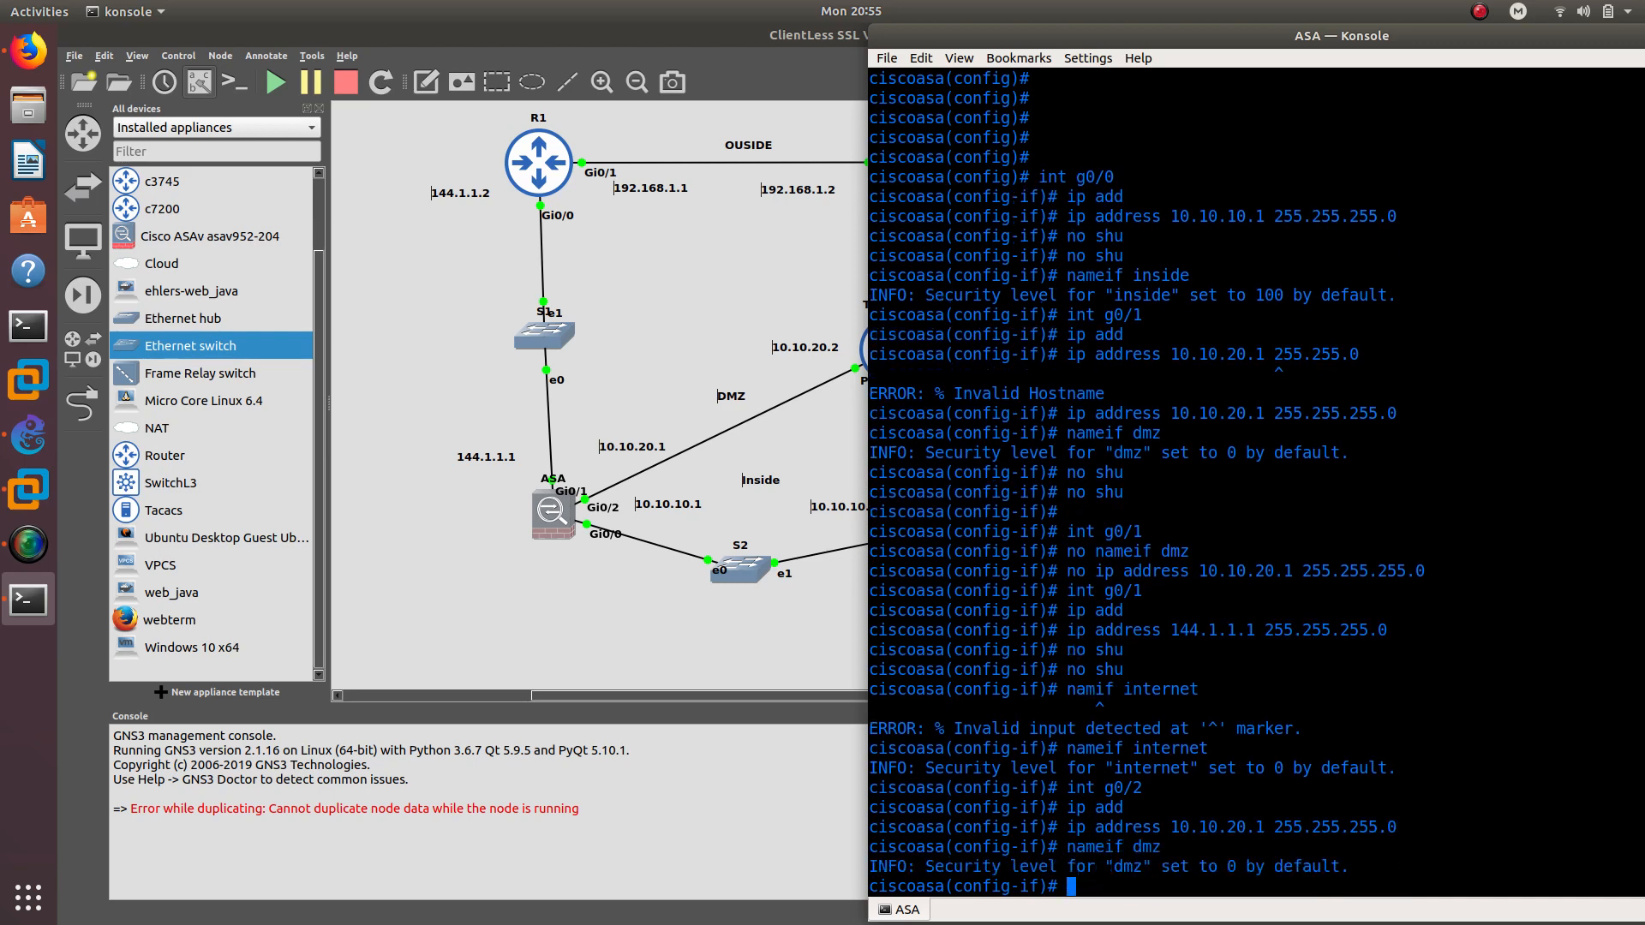
{"action": "type", "text": "no shu"}
{"action": "key", "text": "Return"}
{"action": "key", "text": "Up"}
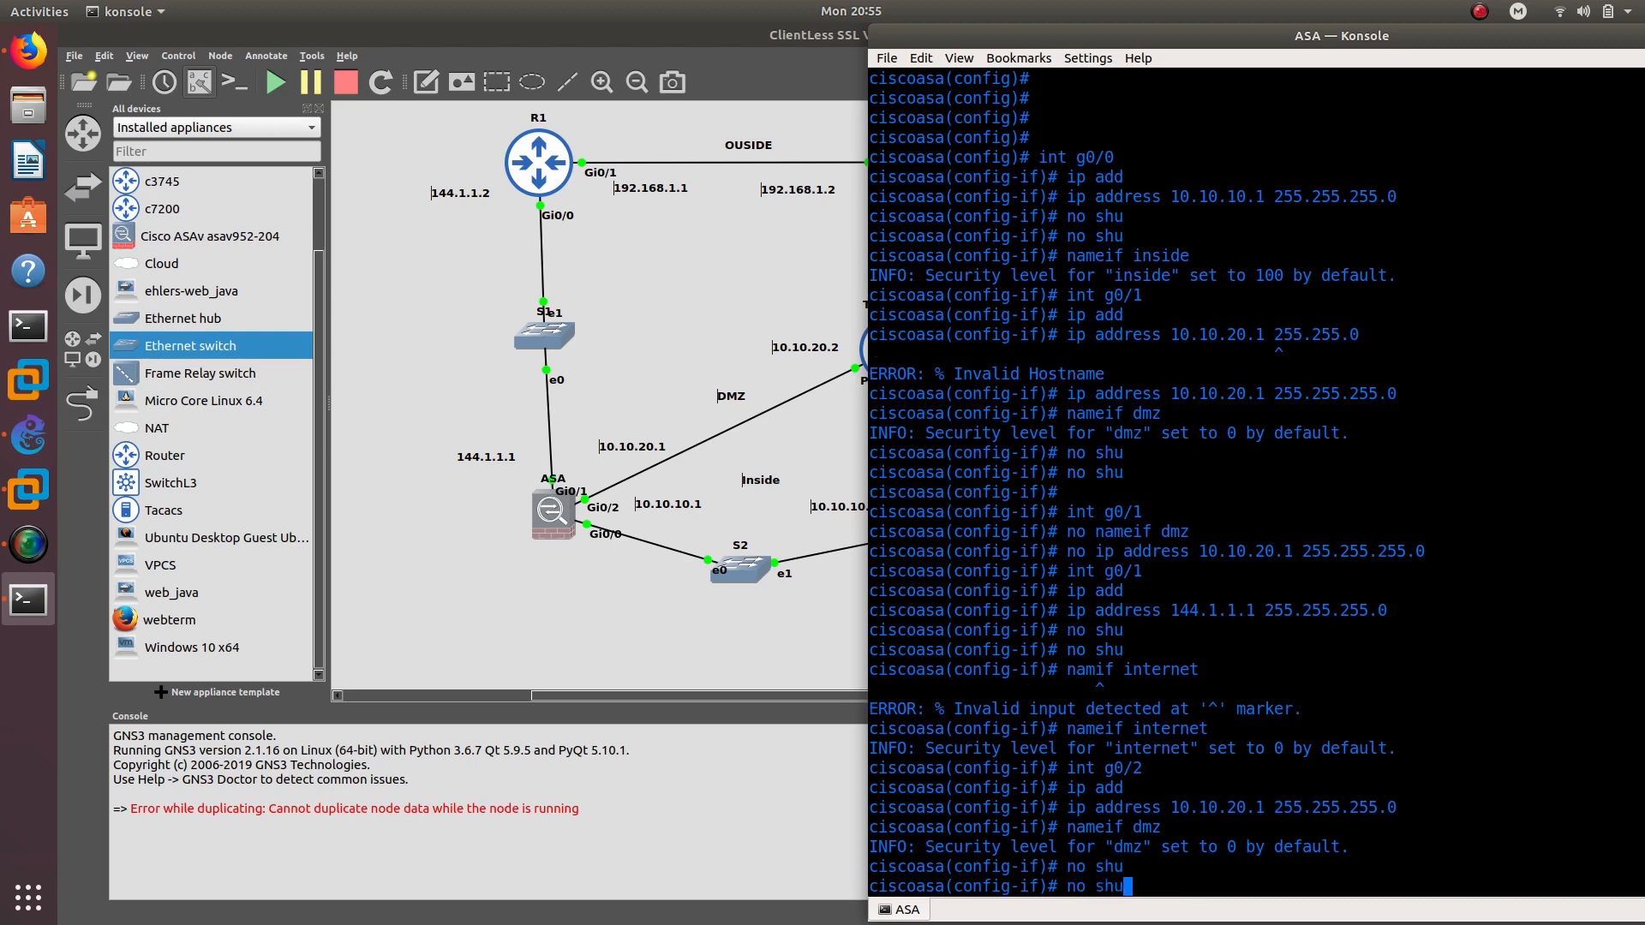
{"action": "key", "text": "Return"}
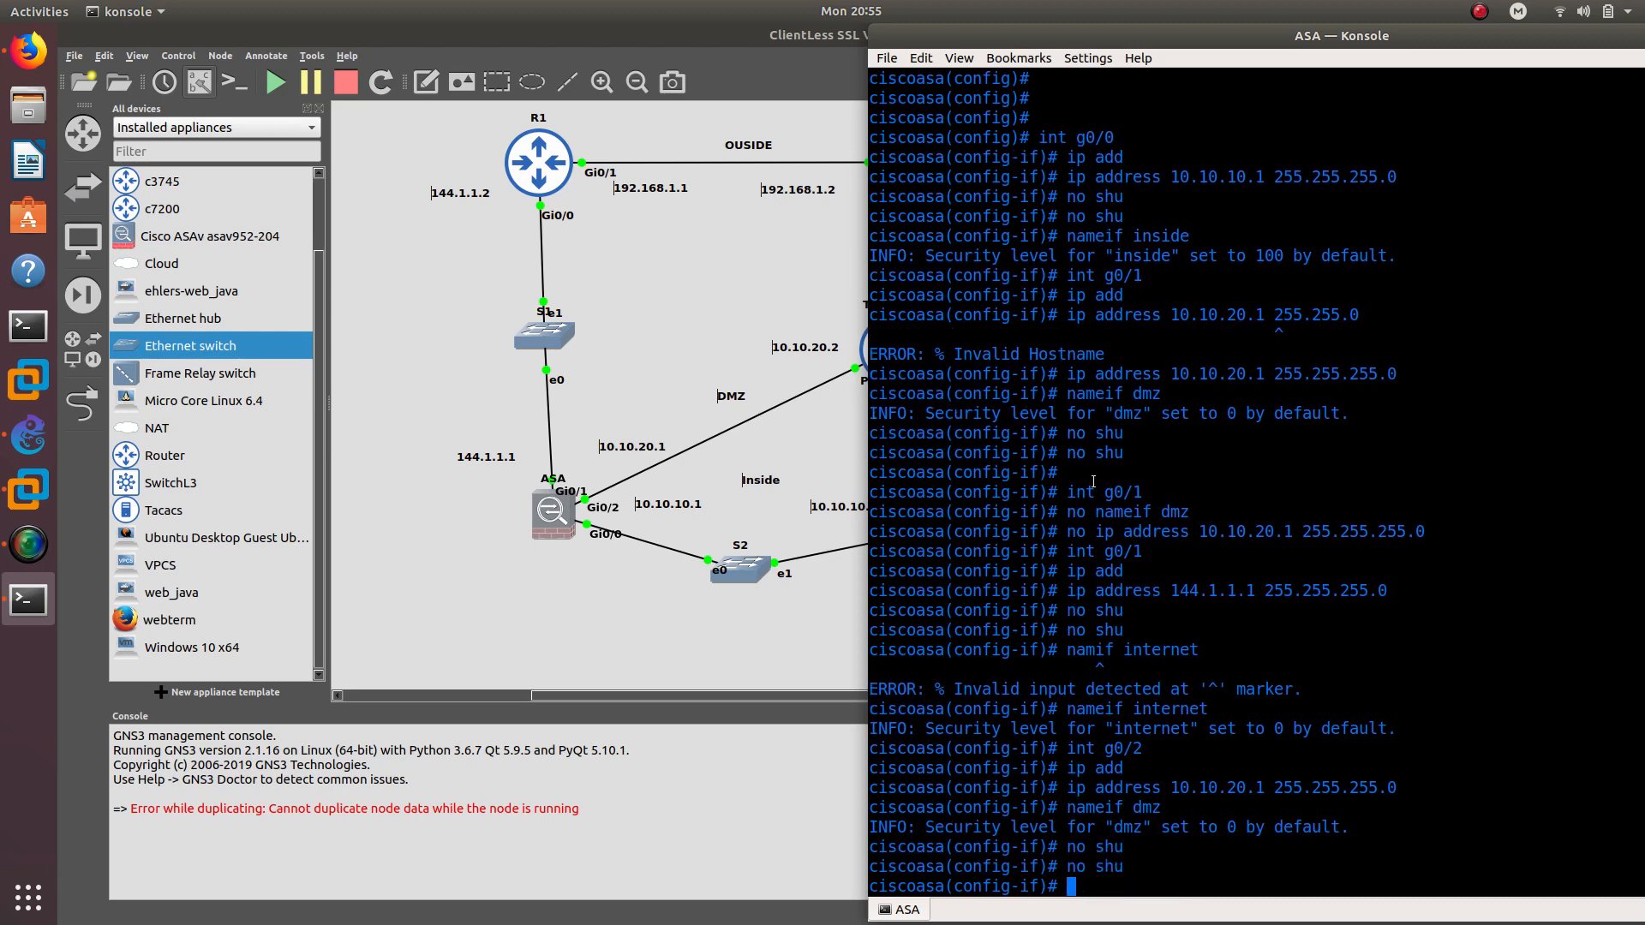
{"action": "type", "text": "exit"}
{"action": "key", "text": "Return"}
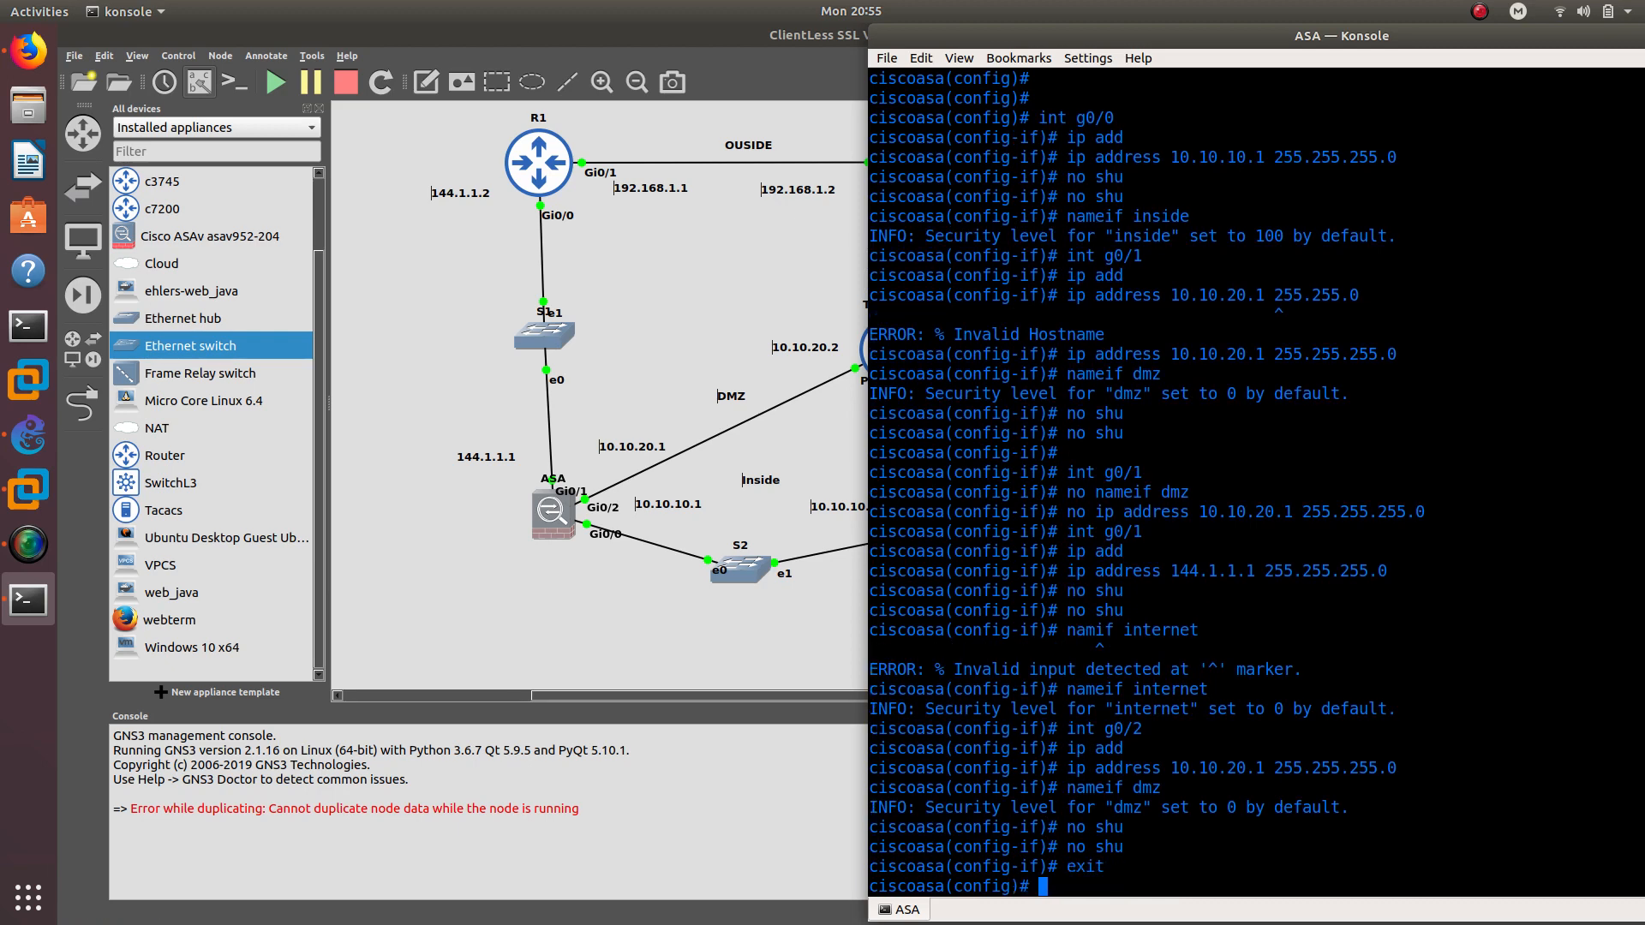
Change the firewall hostname to ASA
{"action": "type", "text": "hos"}
{"action": "key", "text": "Tab"}
{"action": "type", "text": "ASA"}
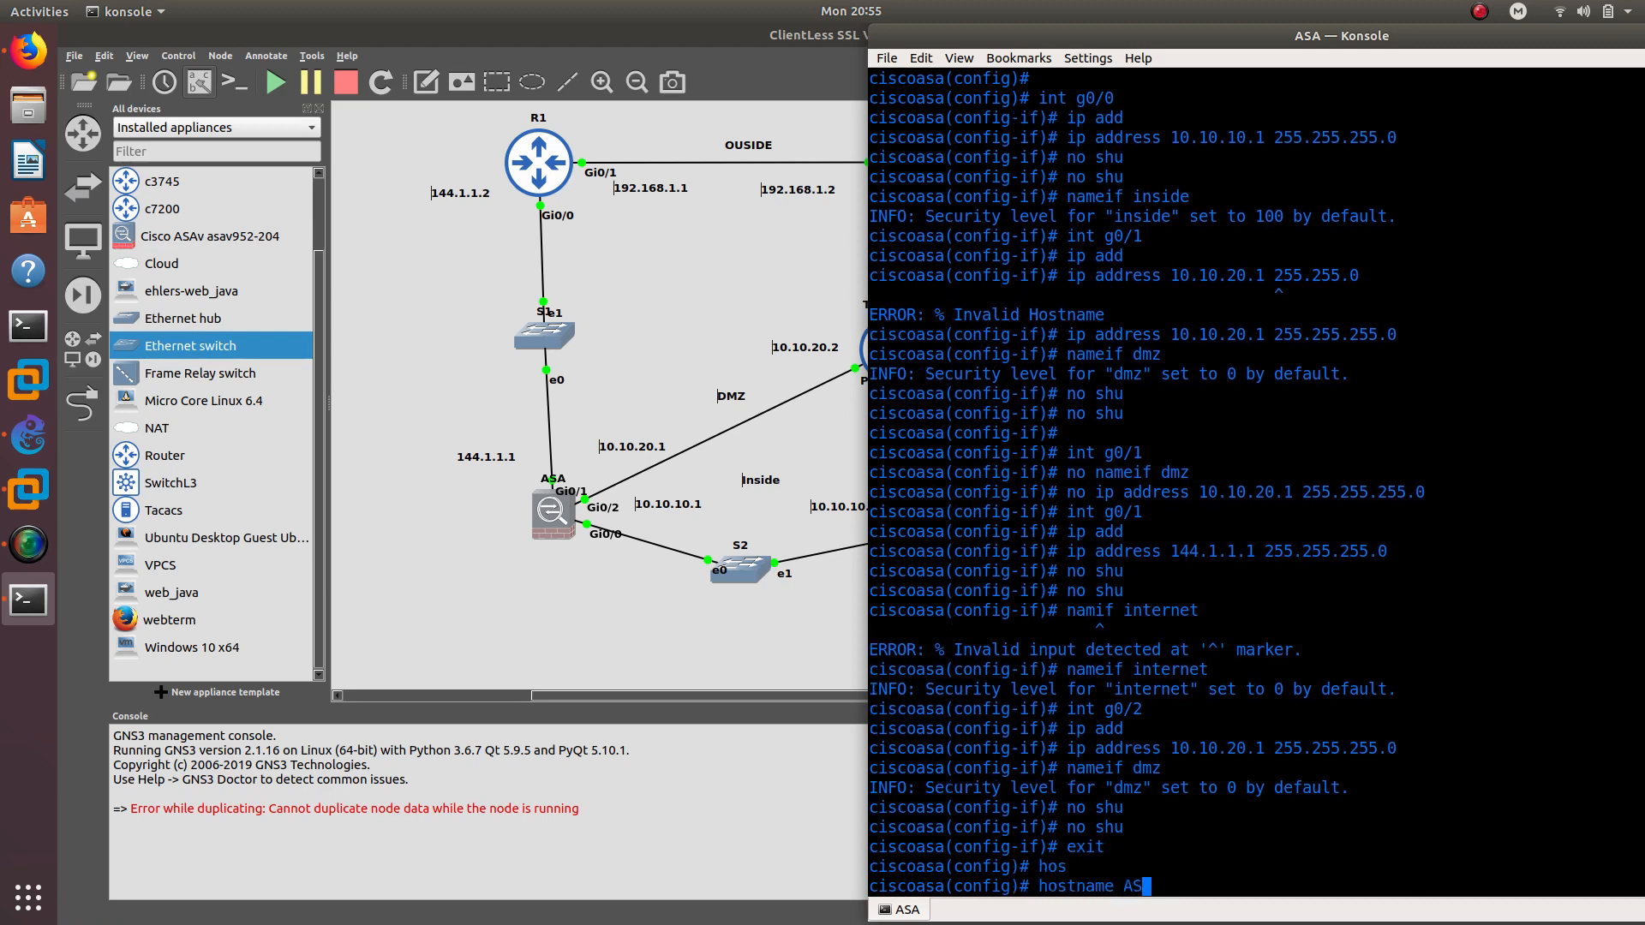
{"action": "key", "text": "Return"}
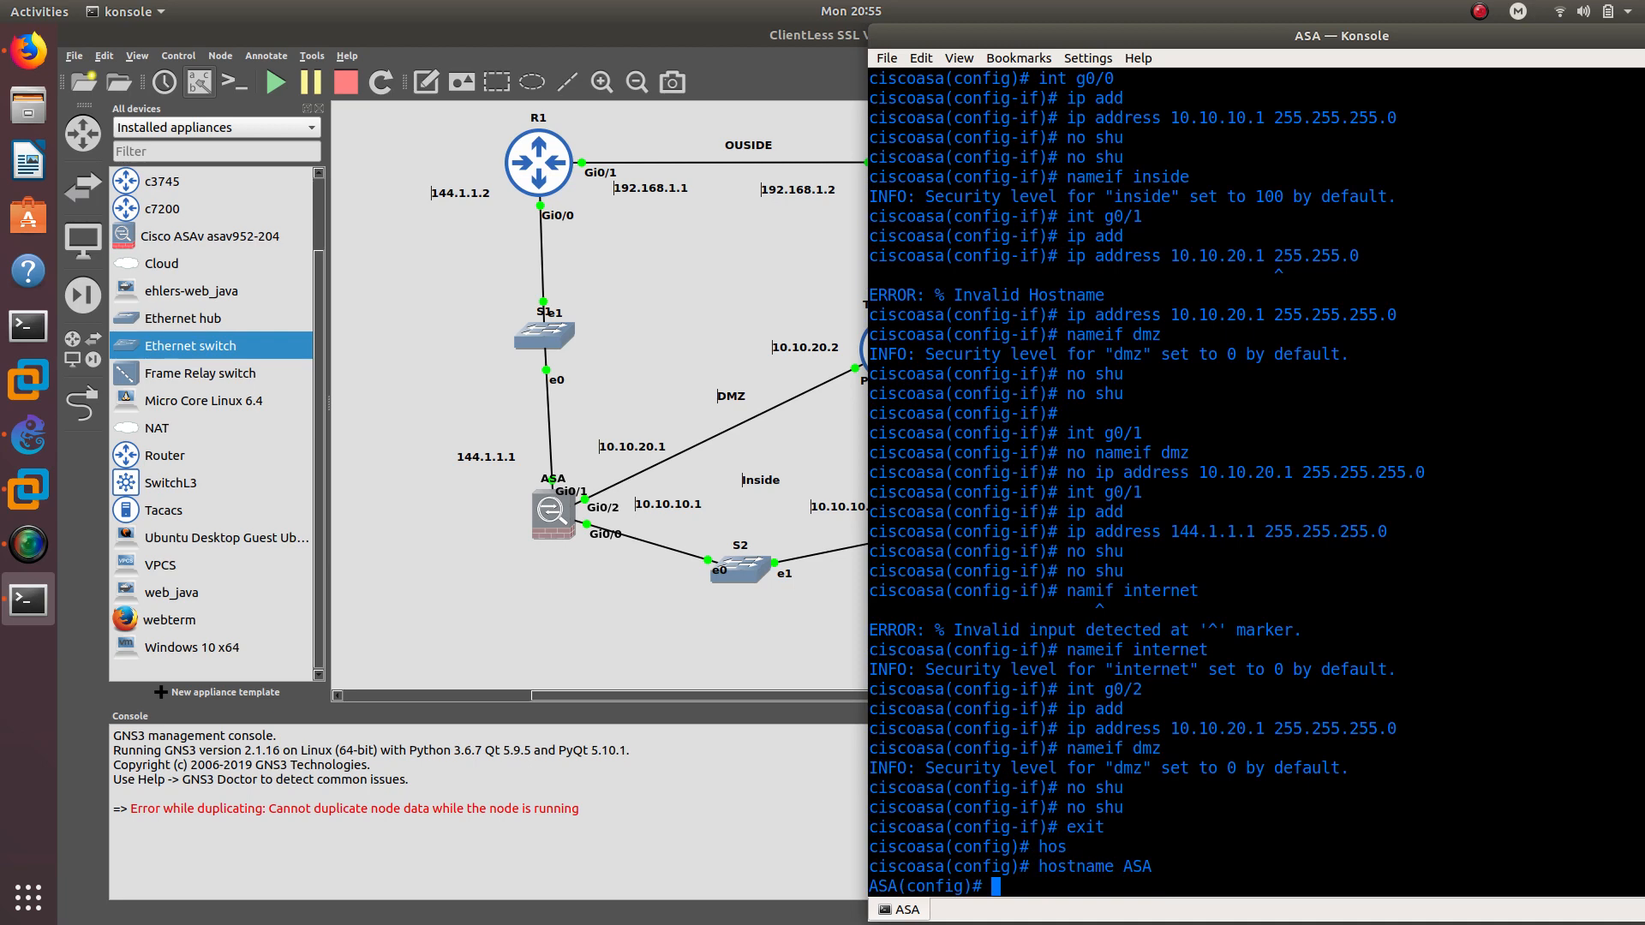
Turn on the HTTP server with http server enable
{"action": "type", "text": "http ser"}
{"action": "key", "text": "Tab"}
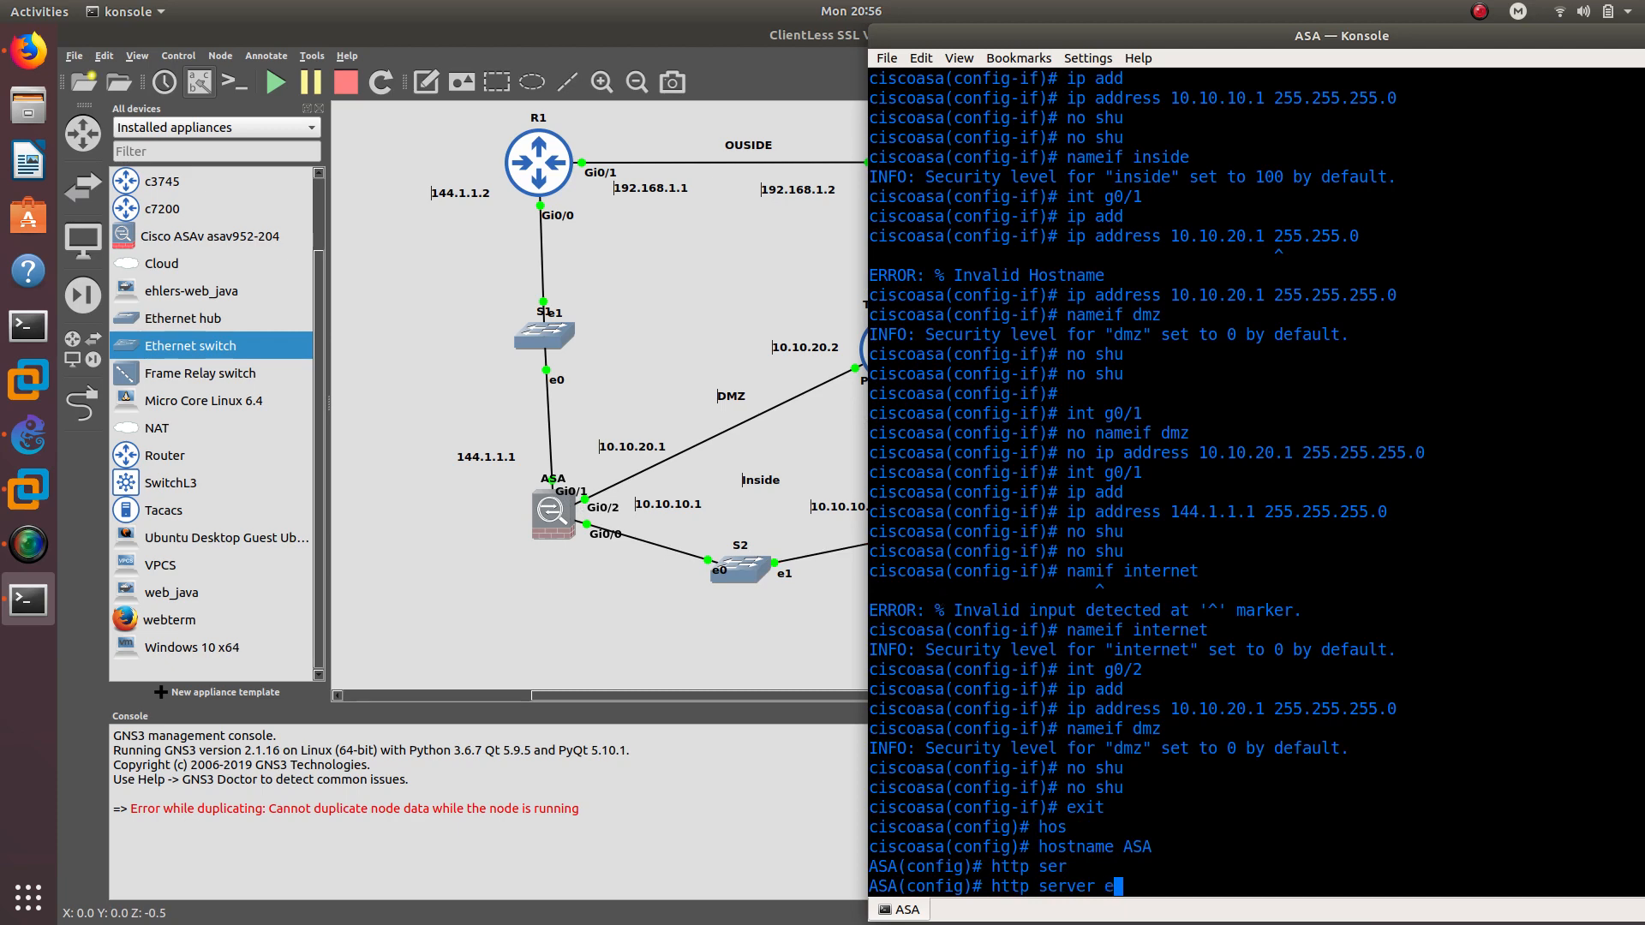
{"action": "type", "text": "en"}
{"action": "key", "text": "Tab"}
{"action": "key", "text": "Return"}
Permit HTTP access with http 0.0.0.0 0.0.0.0 inside, fixing the misplaced keyword
{"action": "type", "text": "http "}
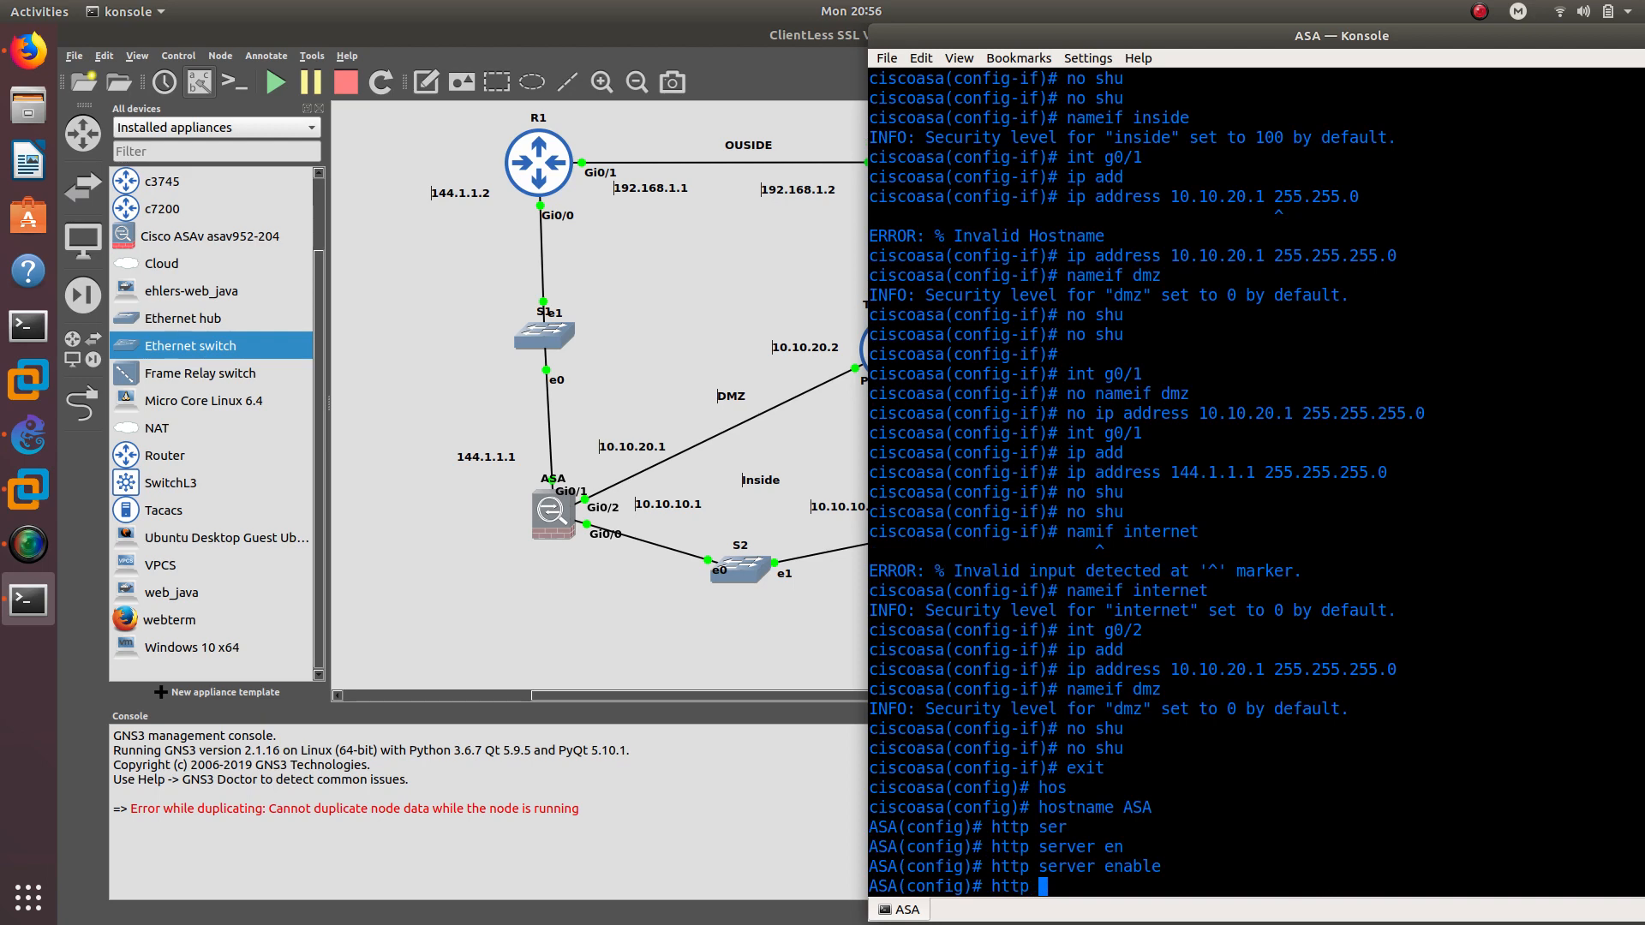
{"action": "type", "text": "inside 0.0.0.0 0.0.0.0"}
{"action": "key", "text": "Return"}
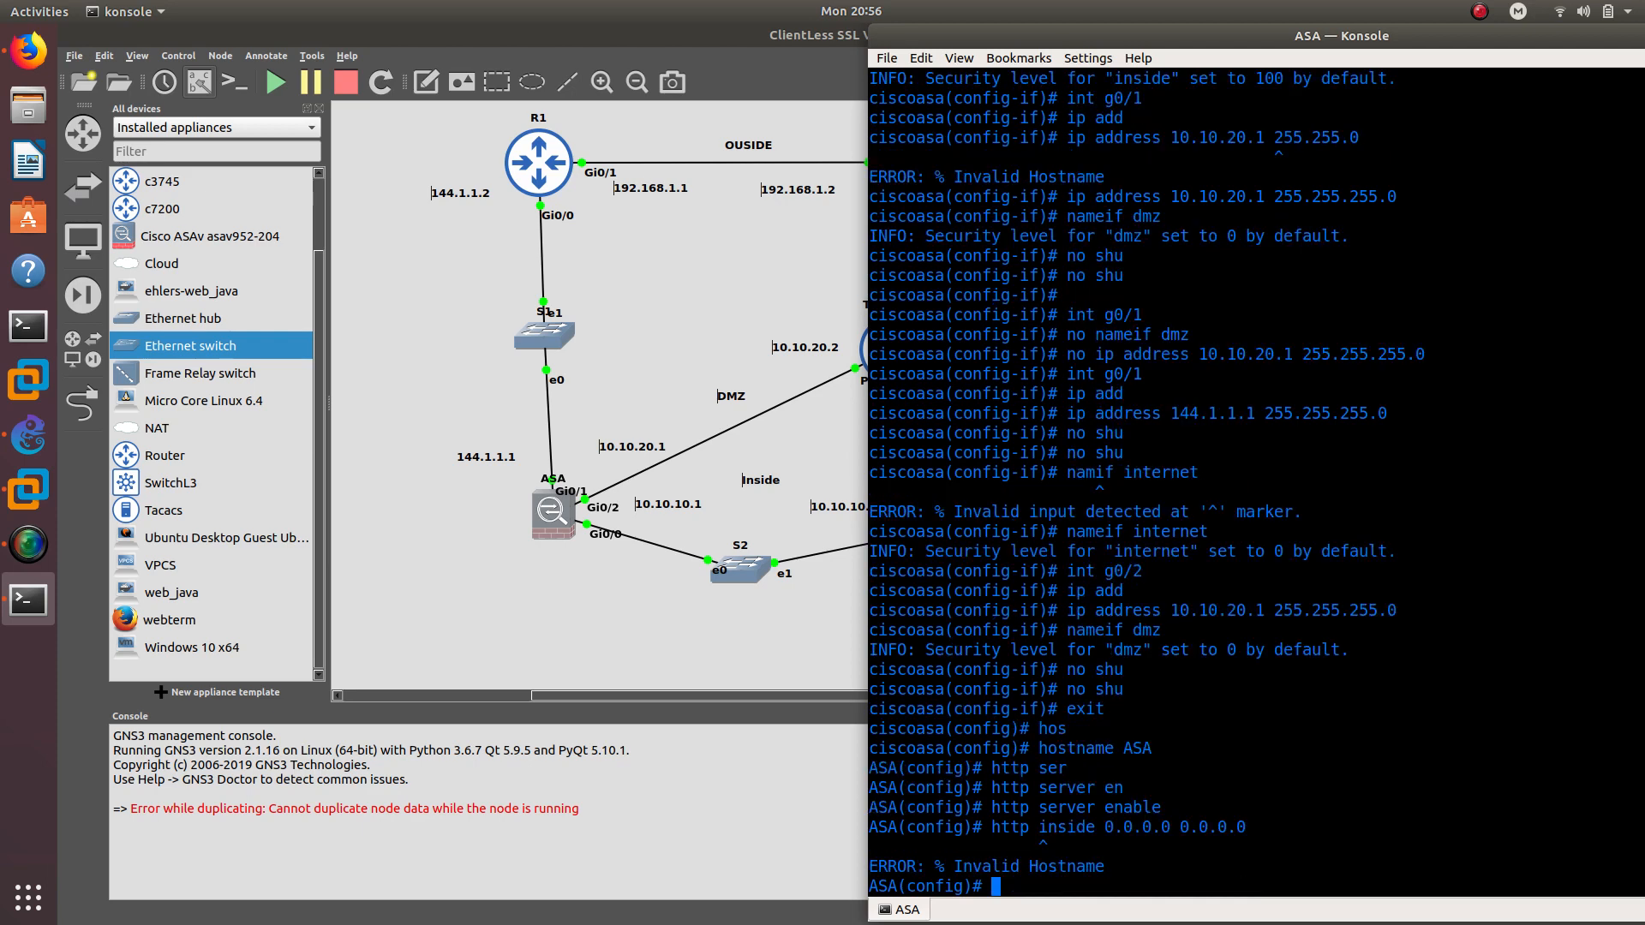
{"action": "key", "text": "Up"}
{"action": "key", "text": "Left"}
{"action": "key", "text": "Left"}
{"action": "key", "text": "Left"}
{"action": "key", "text": "Left"}
{"action": "key", "text": "Left"}
{"action": "key", "text": "Left"}
{"action": "key", "text": "Left"}
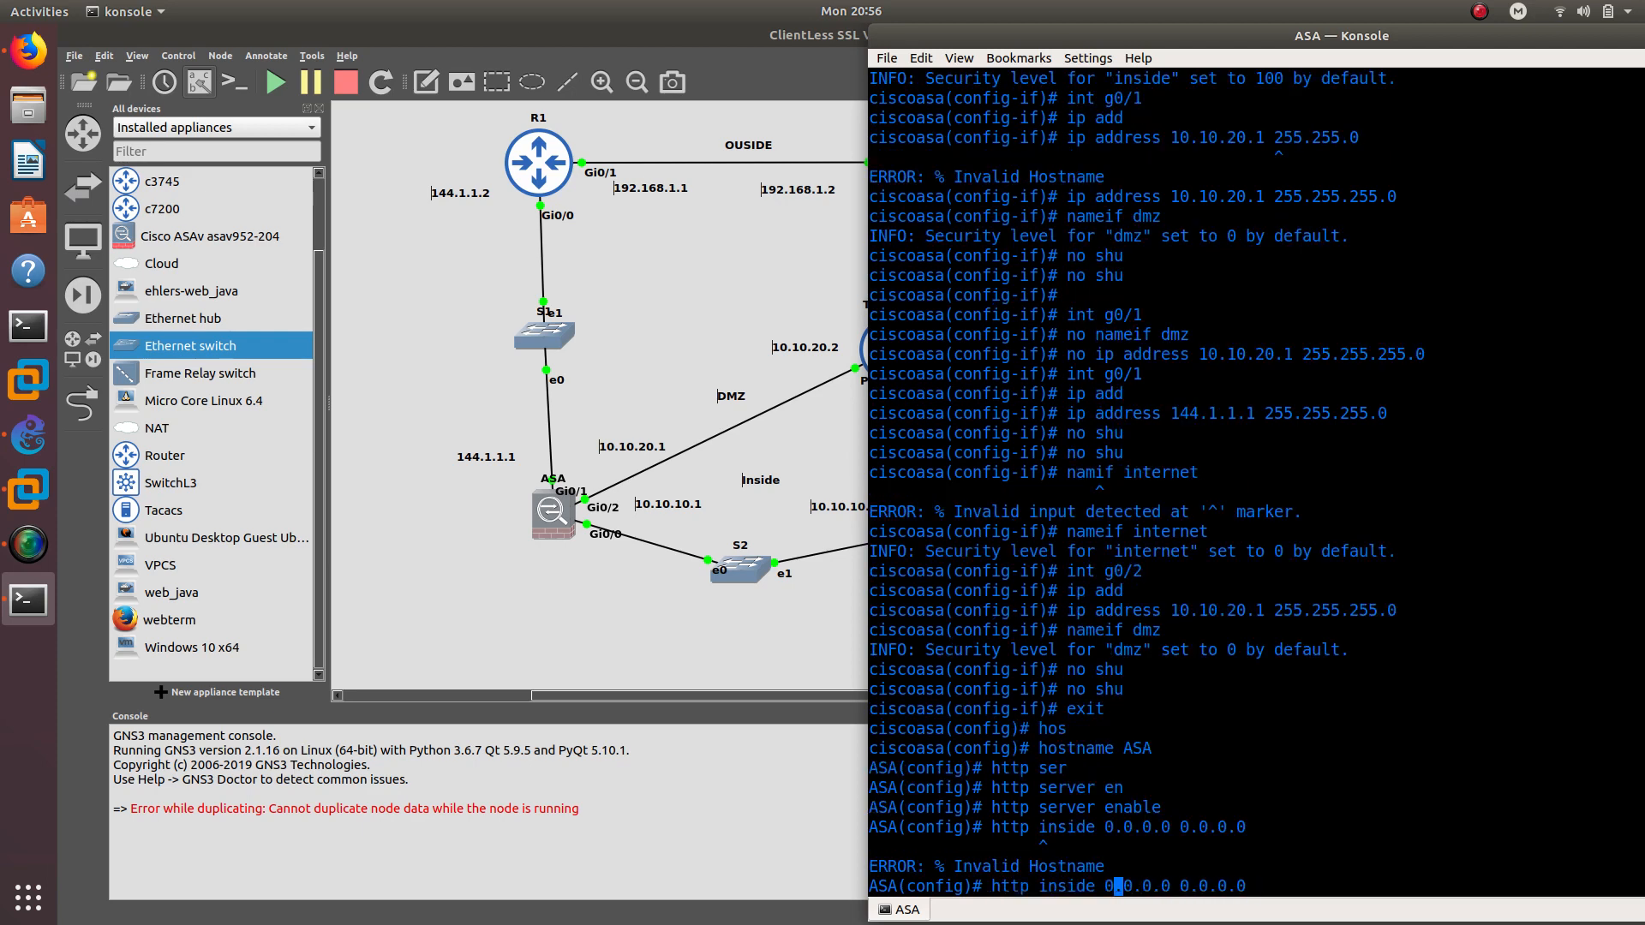
{"action": "key", "text": "BackSpace"}
{"action": "key", "text": "BackSpace"}
{"action": "key", "text": "BackSpace"}
{"action": "key", "text": "BackSpace"}
{"action": "key", "text": "BackSpace"}
{"action": "key", "text": "BackSpace"}
{"action": "key", "text": "BackSpace"}
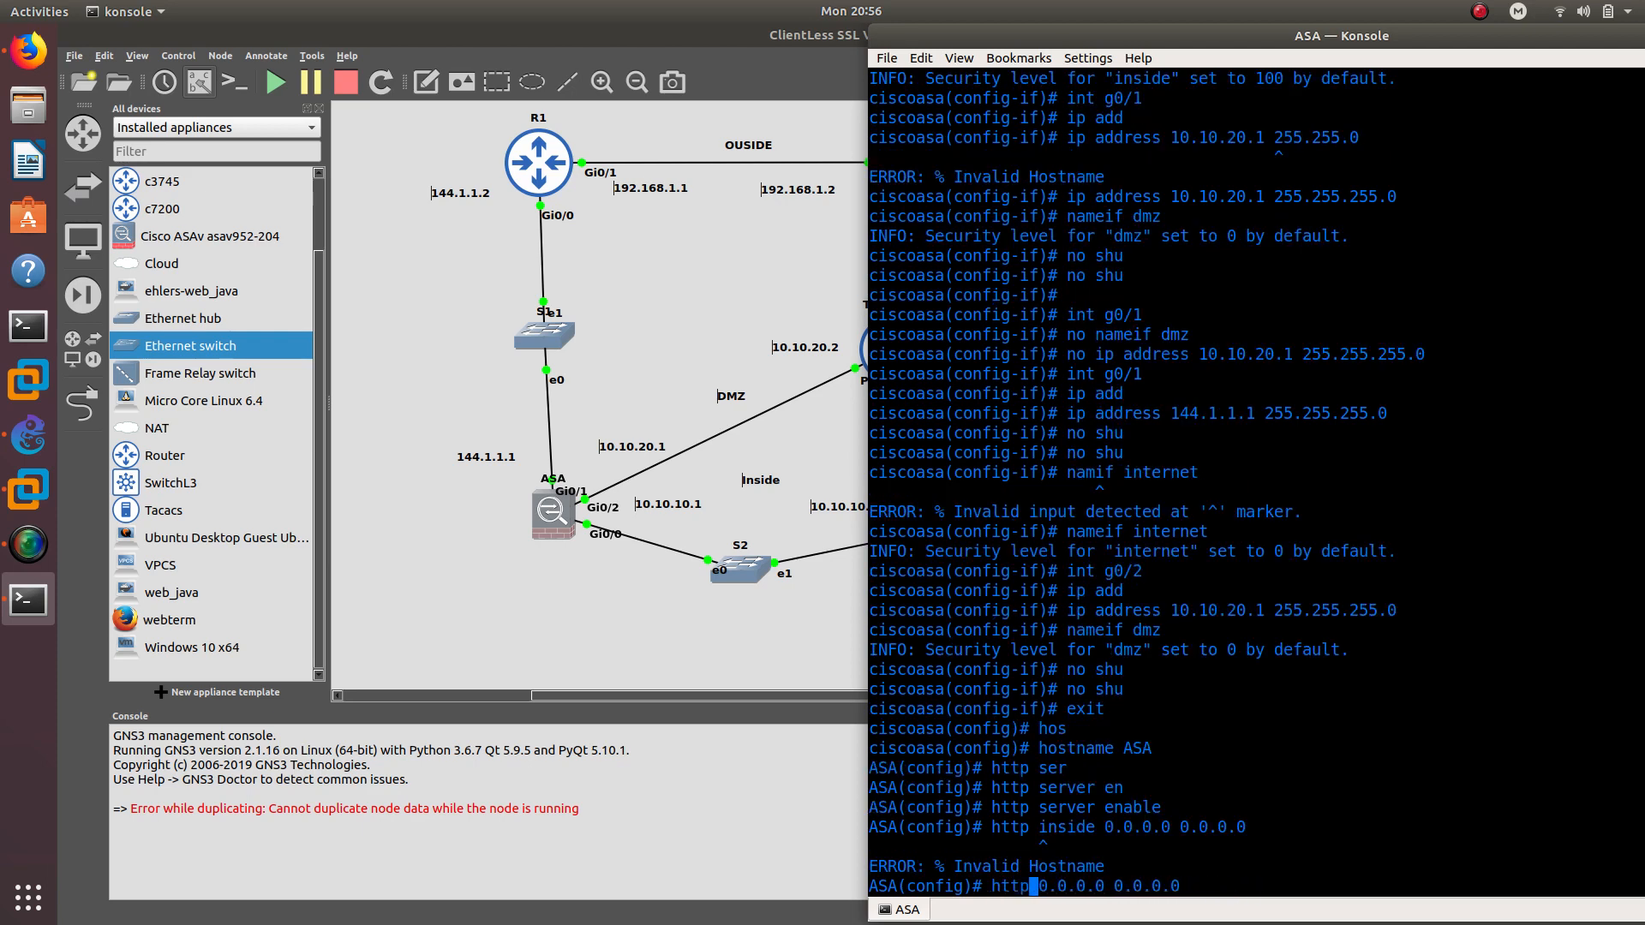
{"action": "key", "text": "Right"}
{"action": "key", "text": "Right"}
{"action": "key", "text": "Right"}
{"action": "key", "text": "Right"}
{"action": "key", "text": "Right"}
{"action": "key", "text": "Right"}
{"action": "key", "text": "Right"}
{"action": "key", "text": "Right"}
{"action": "key", "text": "Right"}
{"action": "key", "text": "Right"}
{"action": "key", "text": "Right"}
{"action": "key", "text": "Right"}
{"action": "key", "text": "Right"}
{"action": "key", "text": "Right"}
{"action": "key", "text": "Right"}
{"action": "key", "text": "Right"}
{"action": "type", "text": "inside"}
{"action": "key", "text": "Return"}
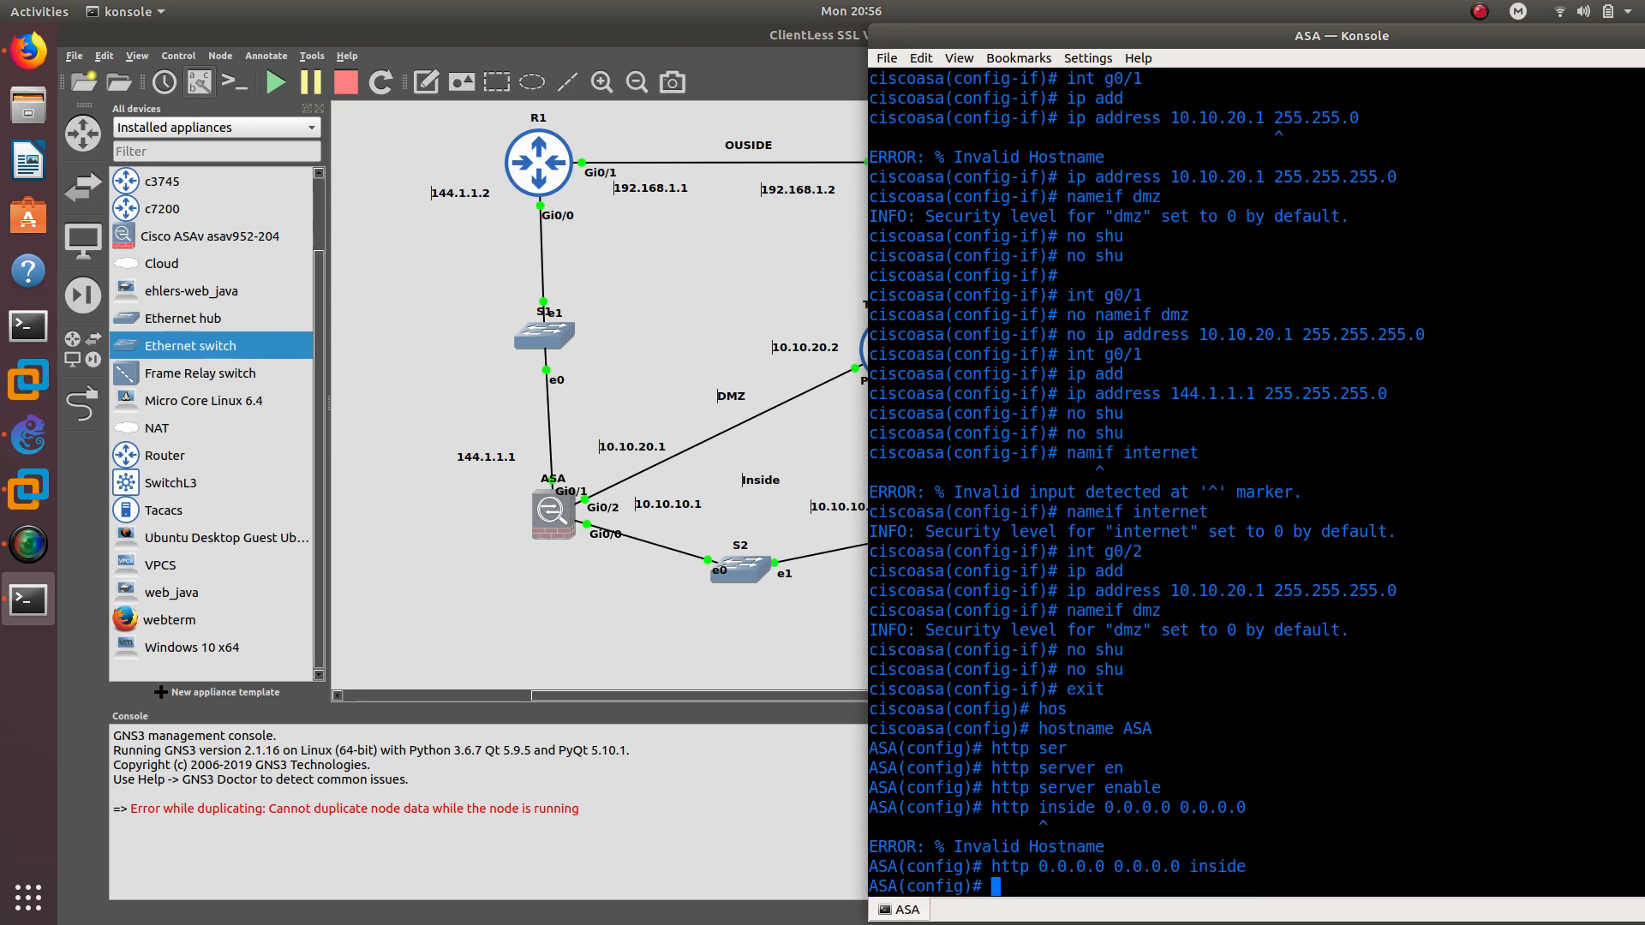
Highlight the parts of the http access command and list options with http ?
{"action": "left_click_drag", "start_coordinate": [1036, 867], "coordinate": [1180, 866]}
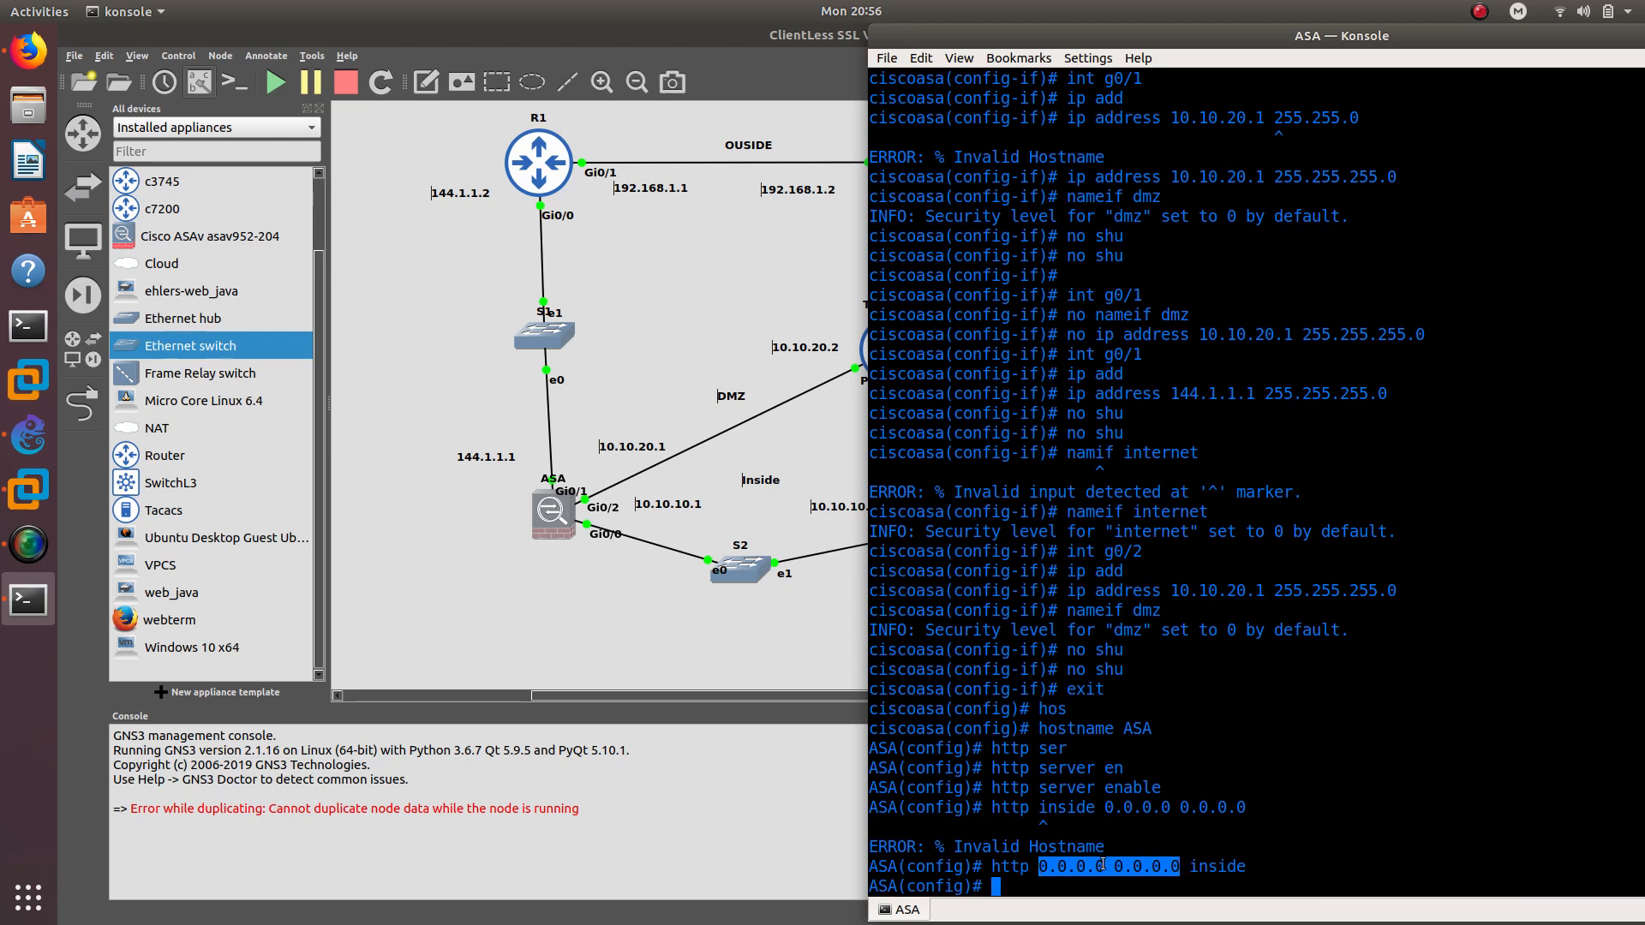
{"action": "double_click", "coordinate": [1219, 868]}
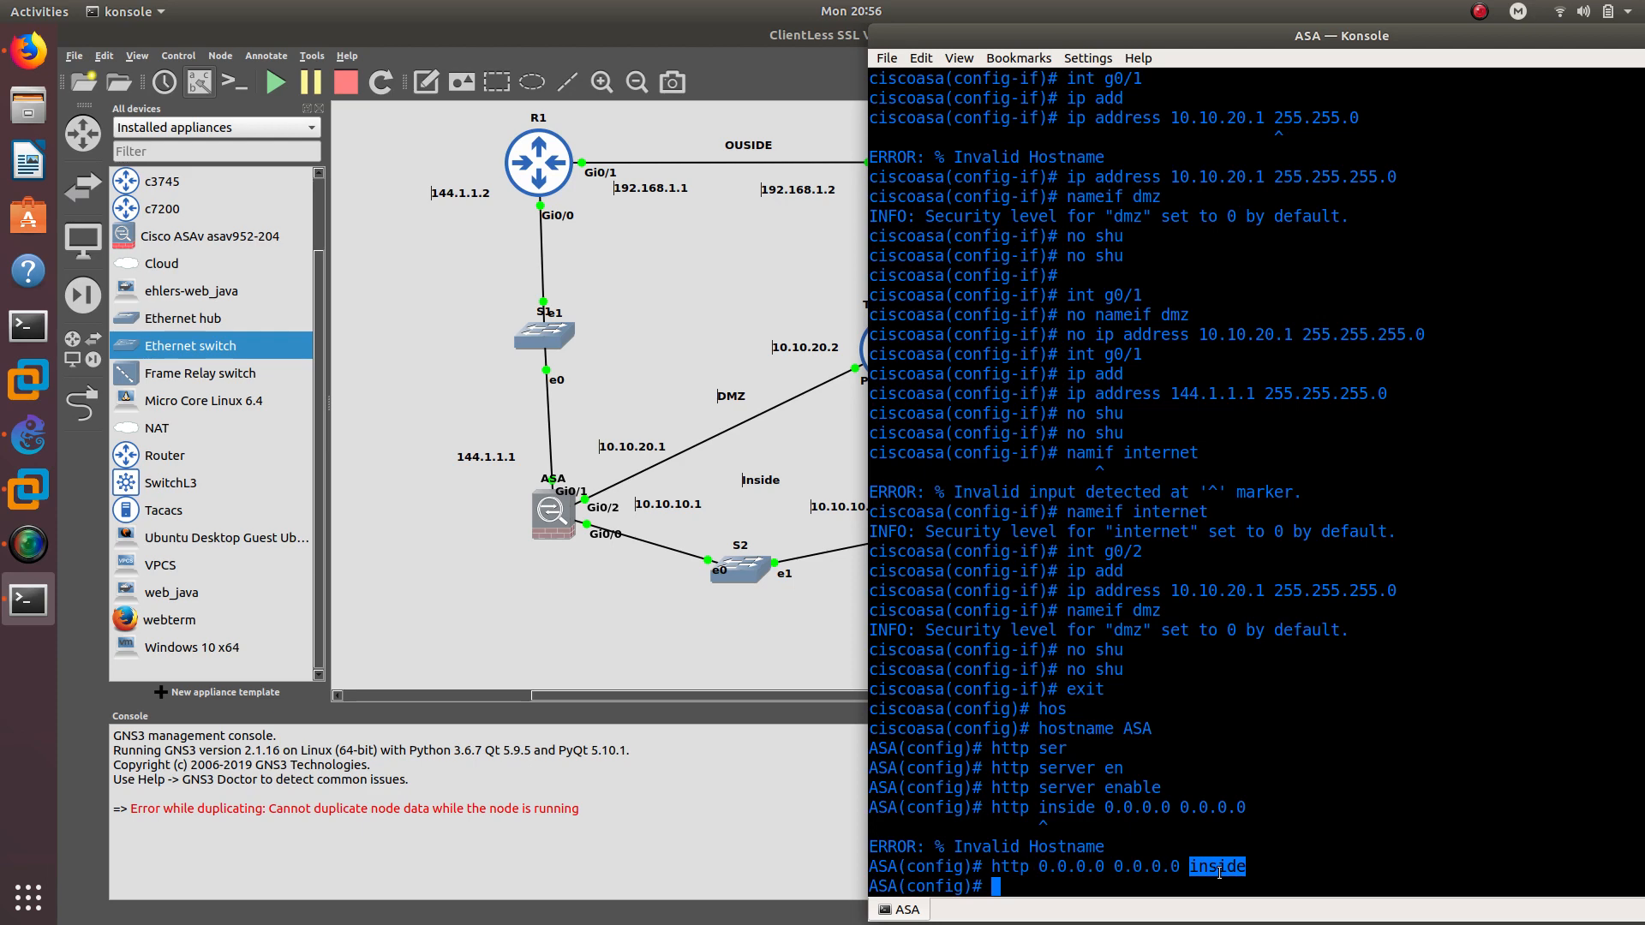
{"action": "double_click", "coordinate": [1011, 867]}
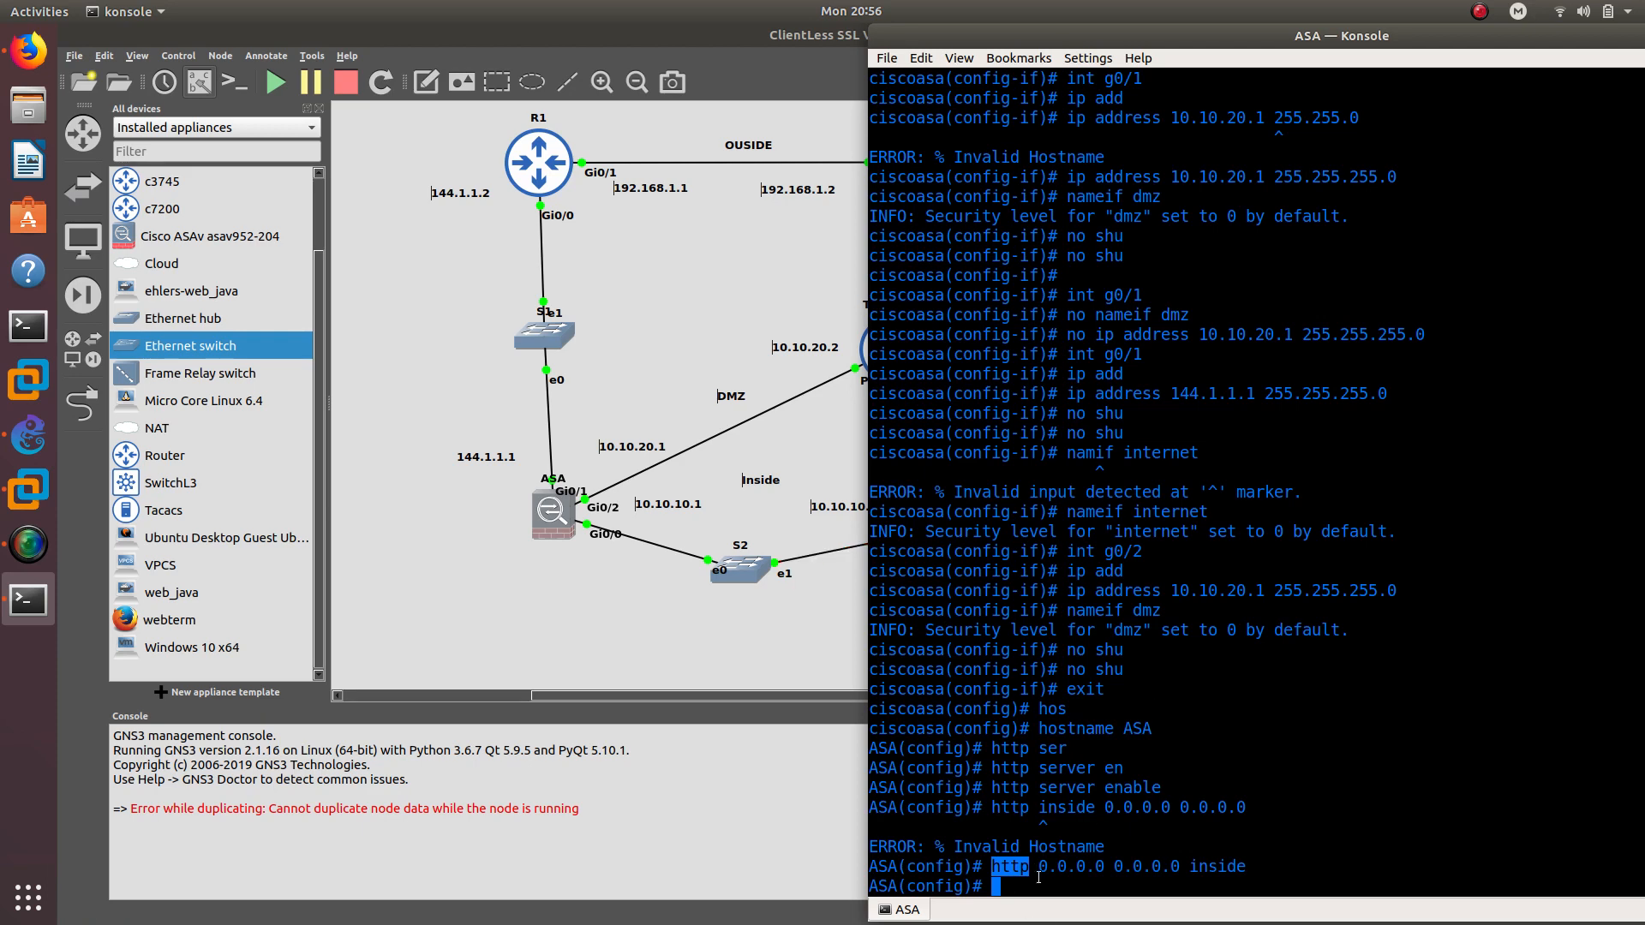
{"action": "type", "text": "http"}
{"action": "key", "text": "Tab"}
{"action": "type", "text": "?"}
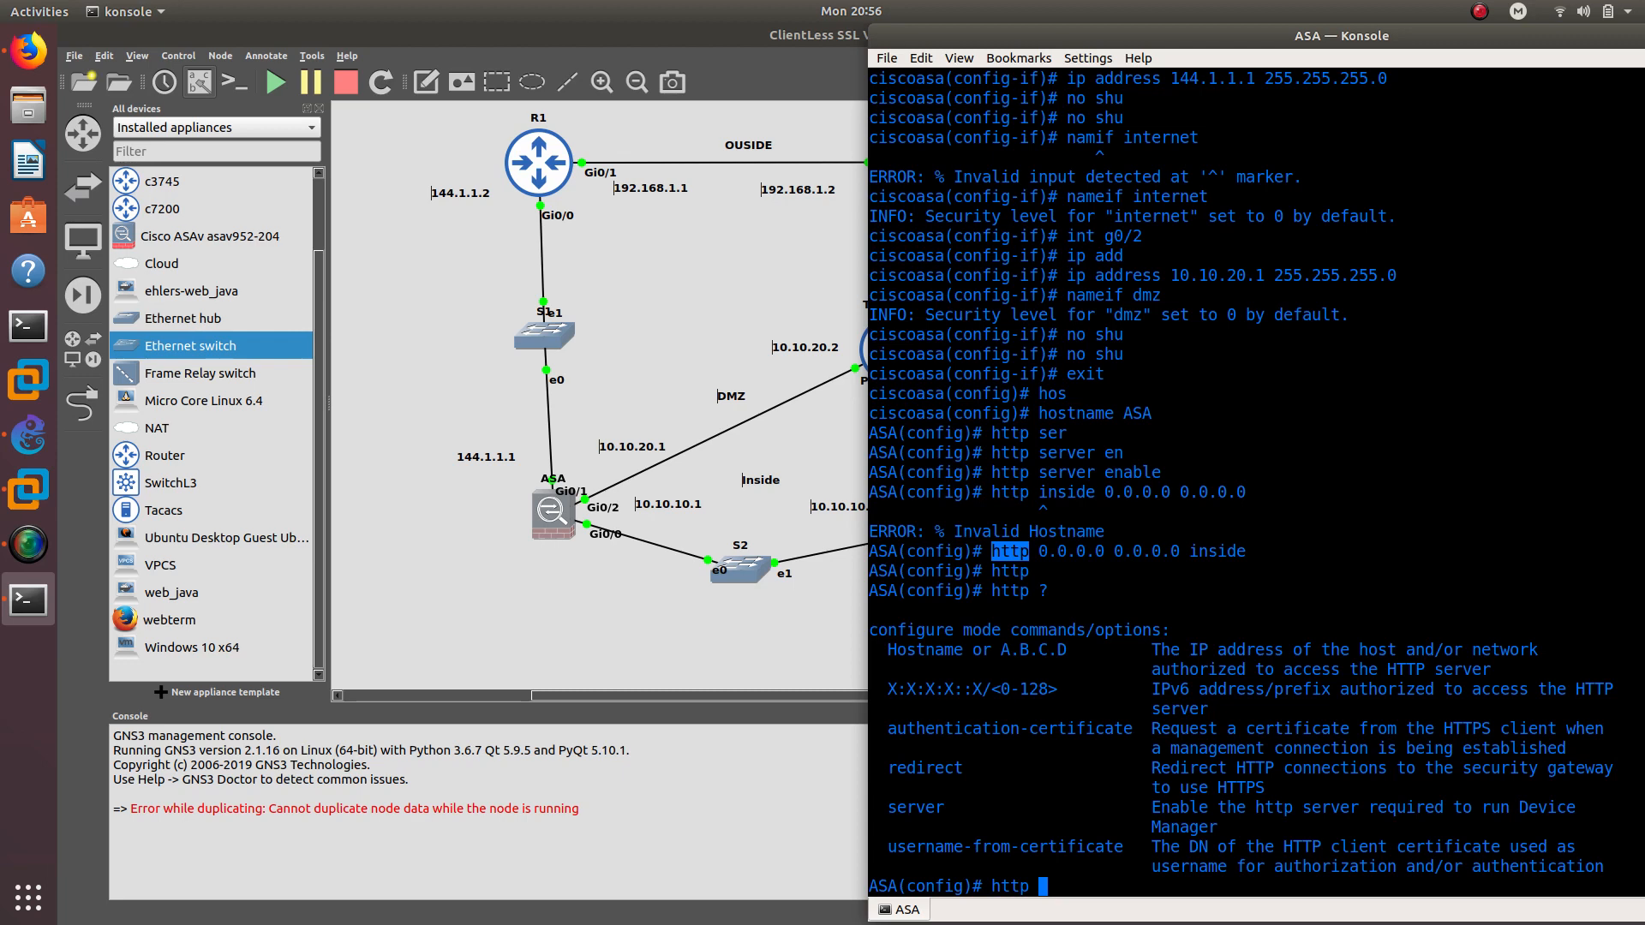
{"action": "key", "text": "BackSpace"}
{"action": "key", "text": "BackSpace"}
{"action": "key", "text": "BackSpace"}
{"action": "key", "text": "BackSpace"}
{"action": "key", "text": "BackSpace"}
Create a local ASA user account with its password using the username command
{"action": "type", "text": "user"}
{"action": "key", "text": "Tab"}
{"action": "type", "text": "na"}
{"action": "key", "text": "Tab"}
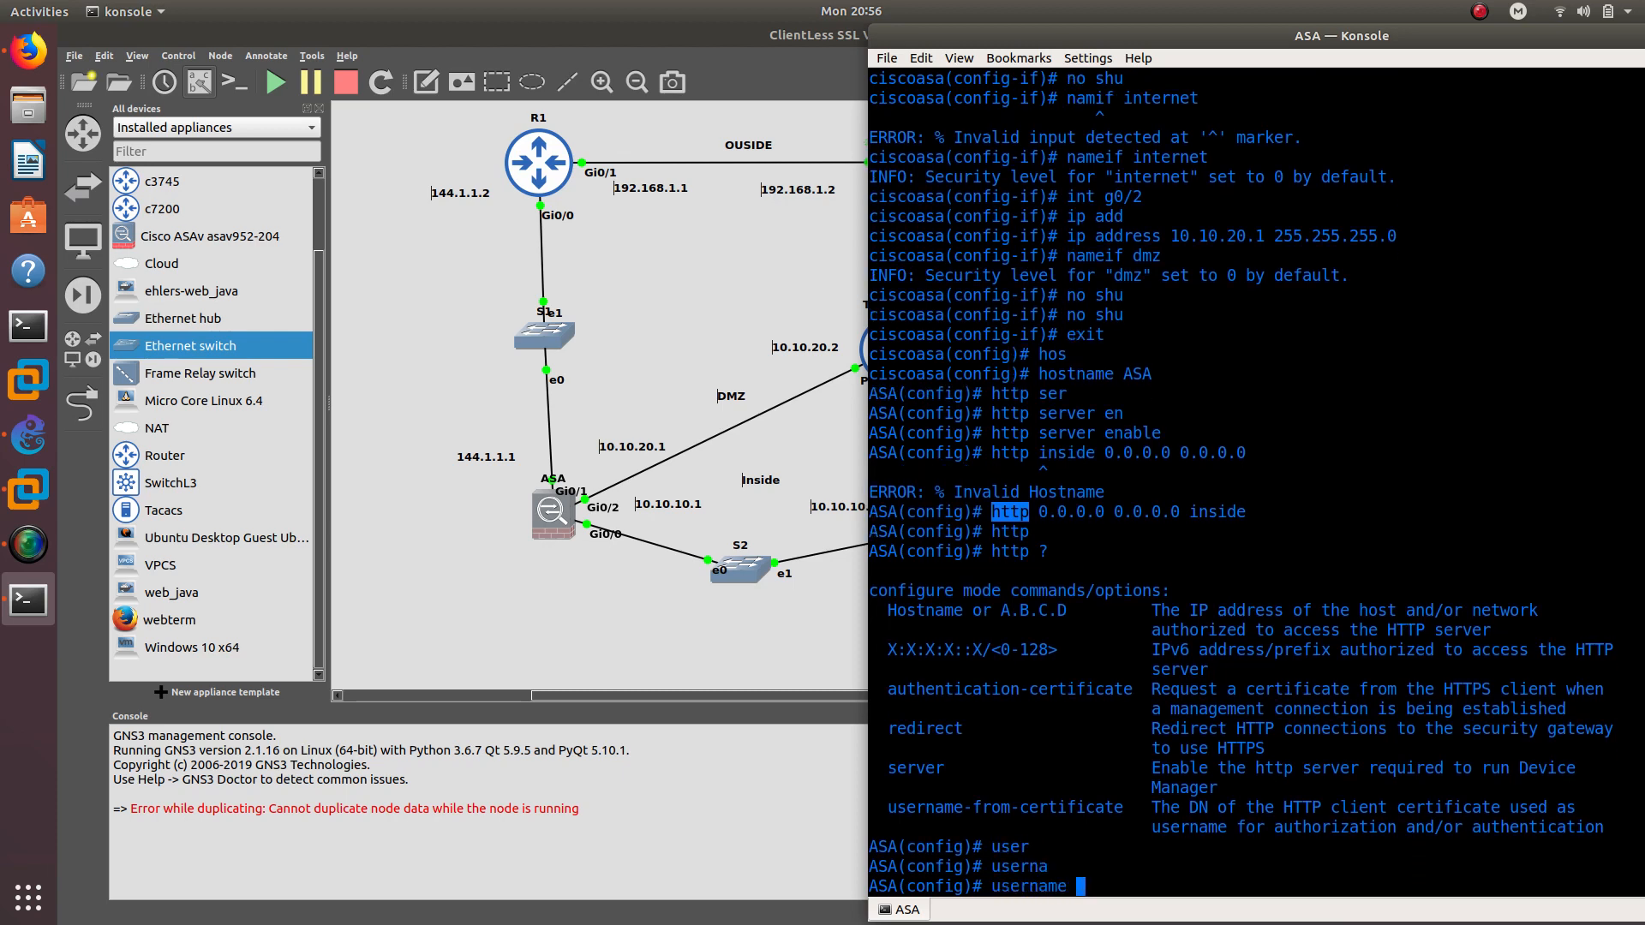
{"action": "type", "text": "oscar"}
{"action": "key", "text": "Tab"}
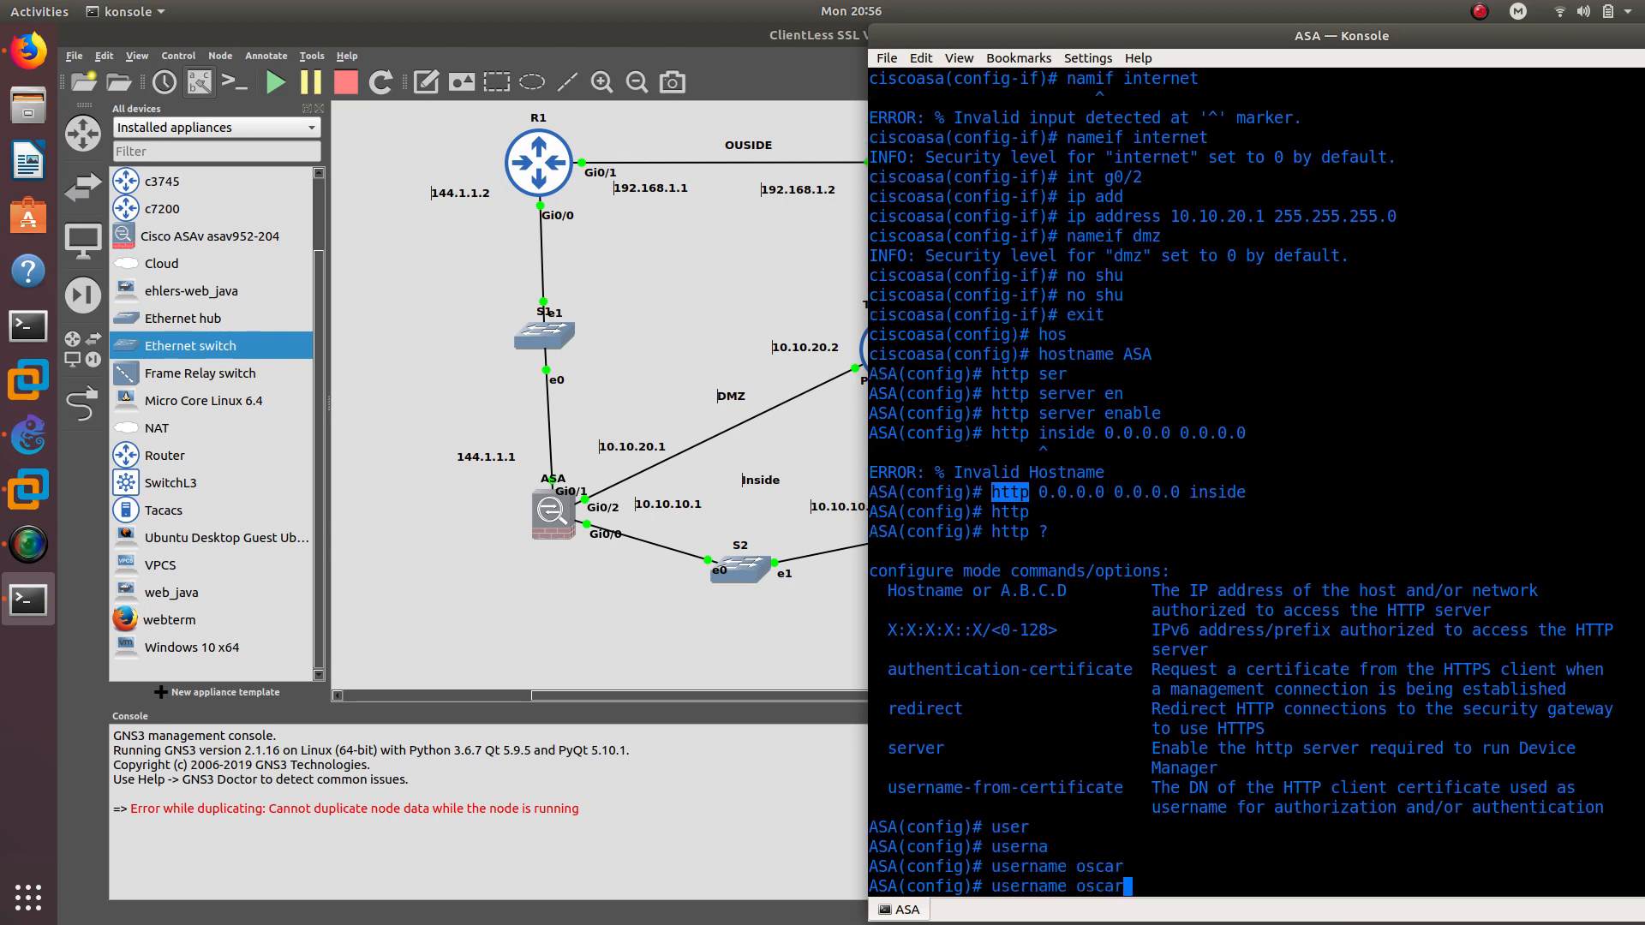
{"action": "type", "text": "pas"}
{"action": "key", "text": "Tab"}
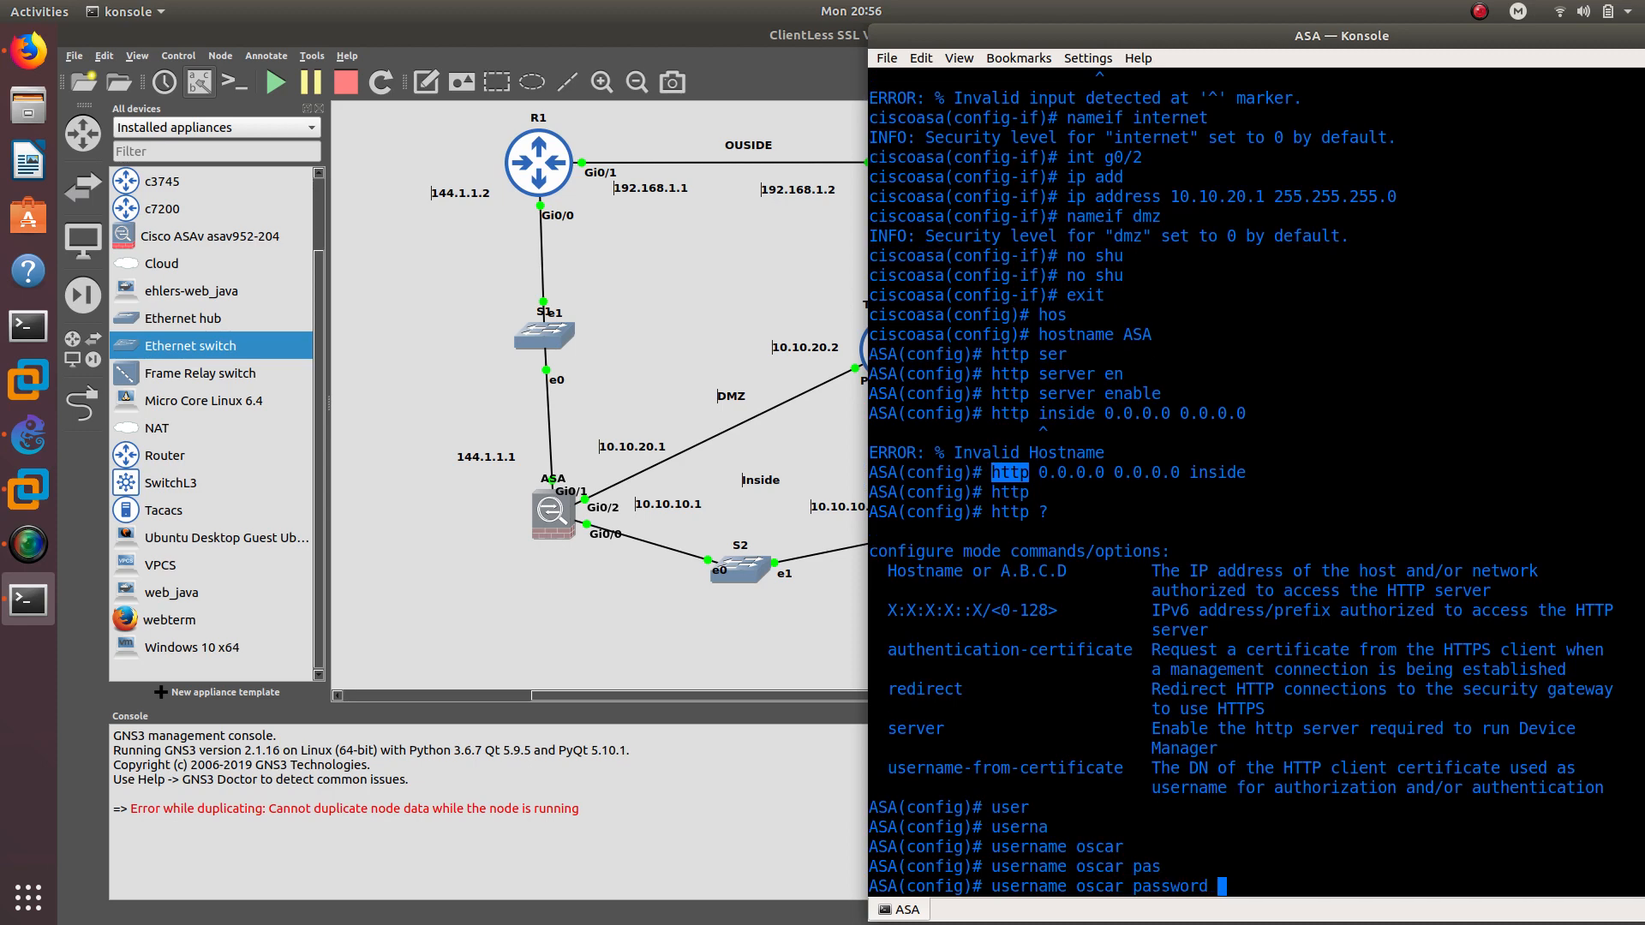
{"action": "key", "text": "BackSpace"}
{"action": "key", "text": "BackSpace"}
{"action": "key", "text": "BackSpace"}
{"action": "key", "text": "BackSpace"}
{"action": "key", "text": "BackSpace"}
{"action": "key", "text": "BackSpace"}
{"action": "key", "text": "BackSpace"}
{"action": "key", "text": "BackSpace"}
{"action": "type", "text": "secr"}
{"action": "key", "text": "Tab"}
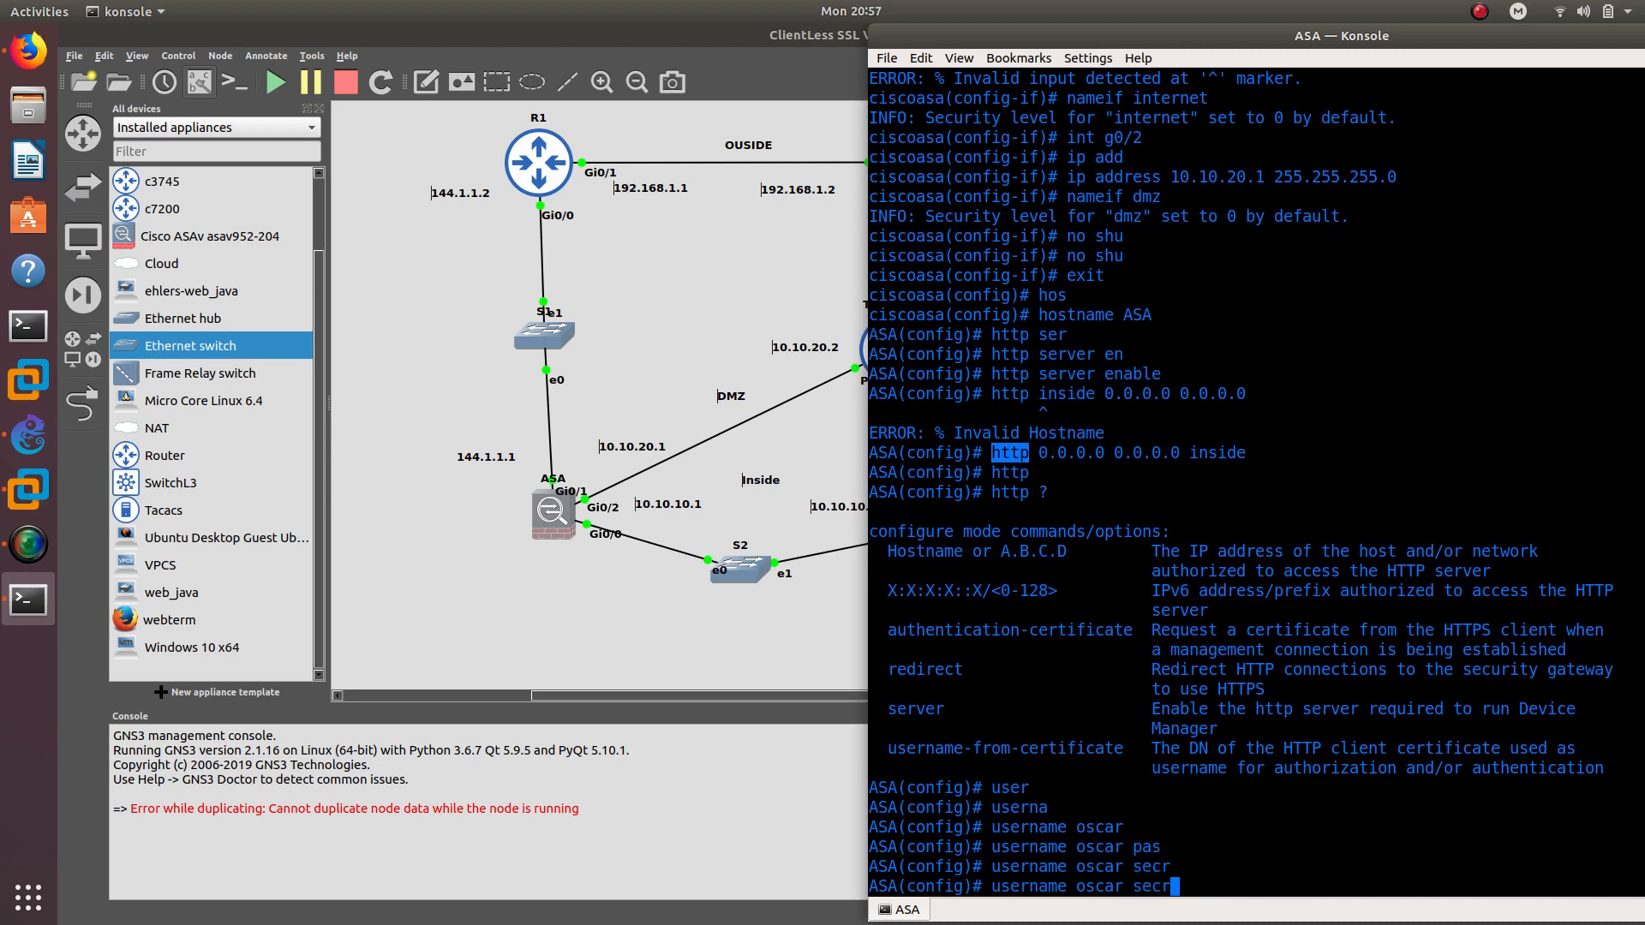
{"action": "type", "text": "e"}
{"action": "key", "text": "Tab"}
{"action": "key", "text": "BackSpace"}
{"action": "key", "text": "BackSpace"}
{"action": "key", "text": "BackSpace"}
{"action": "key", "text": "BackSpace"}
{"action": "key", "text": "BackSpace"}
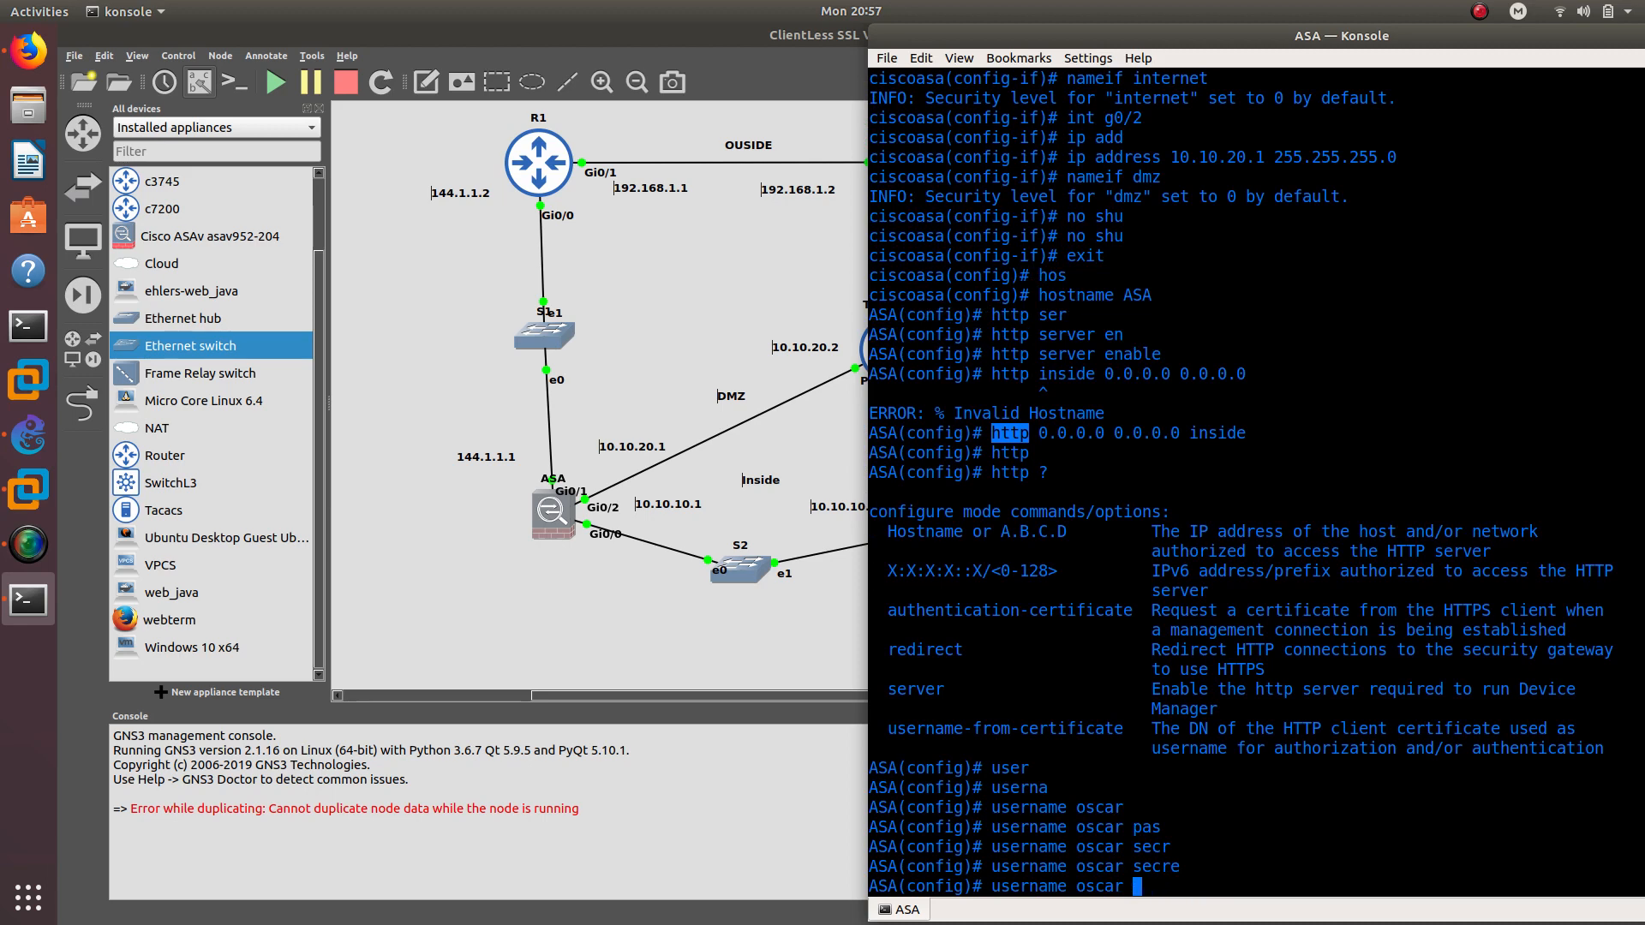
{"action": "type", "text": "password 123456"}
{"action": "key", "text": "Return"}
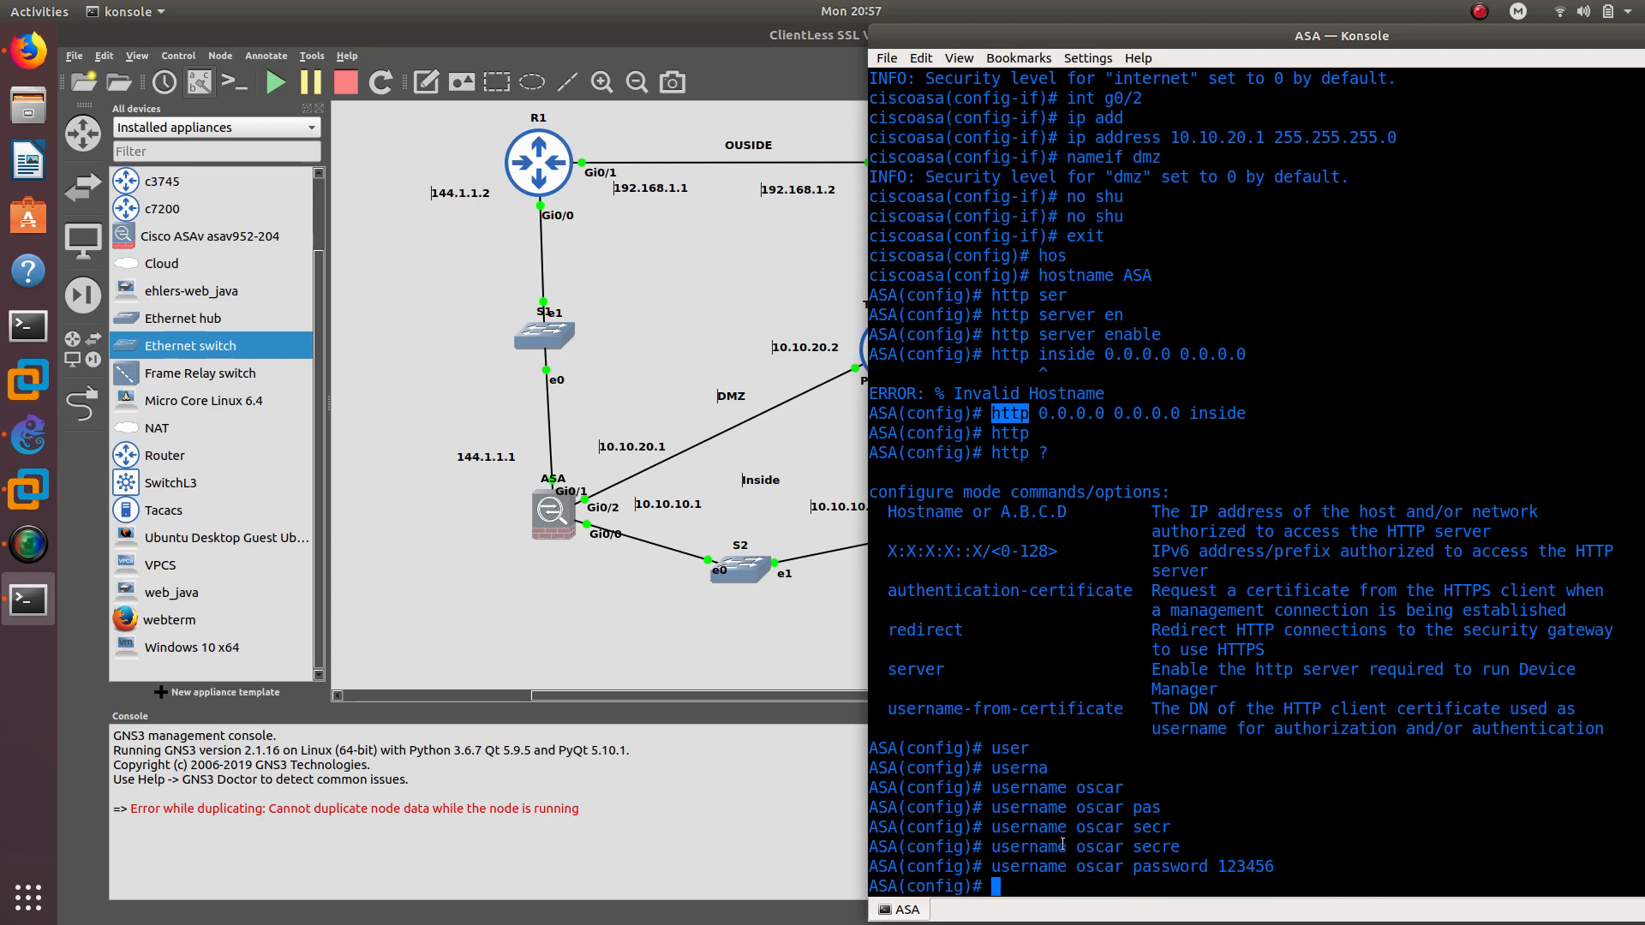
Add default route internet 0.0.0.0 0.0.0.0 144.1.1.2
{"action": "type", "text": "route ?"}
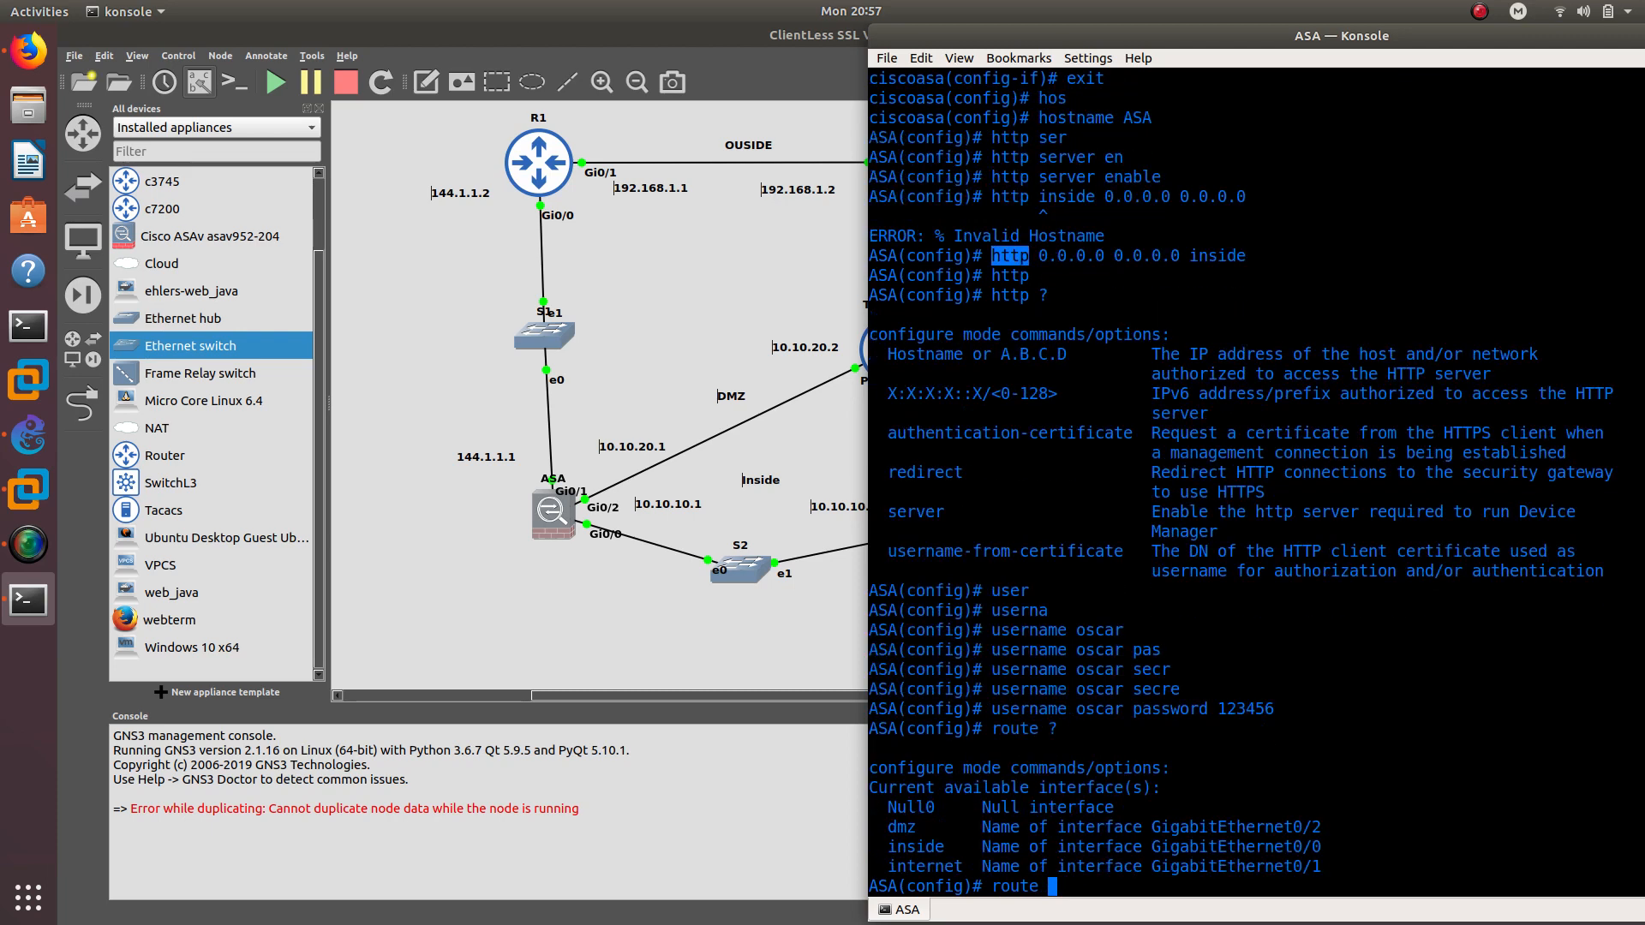
{"action": "type", "text": "in"}
{"action": "key", "text": "Tab"}
{"action": "type", "text": "t"}
{"action": "key", "text": "Tab"}
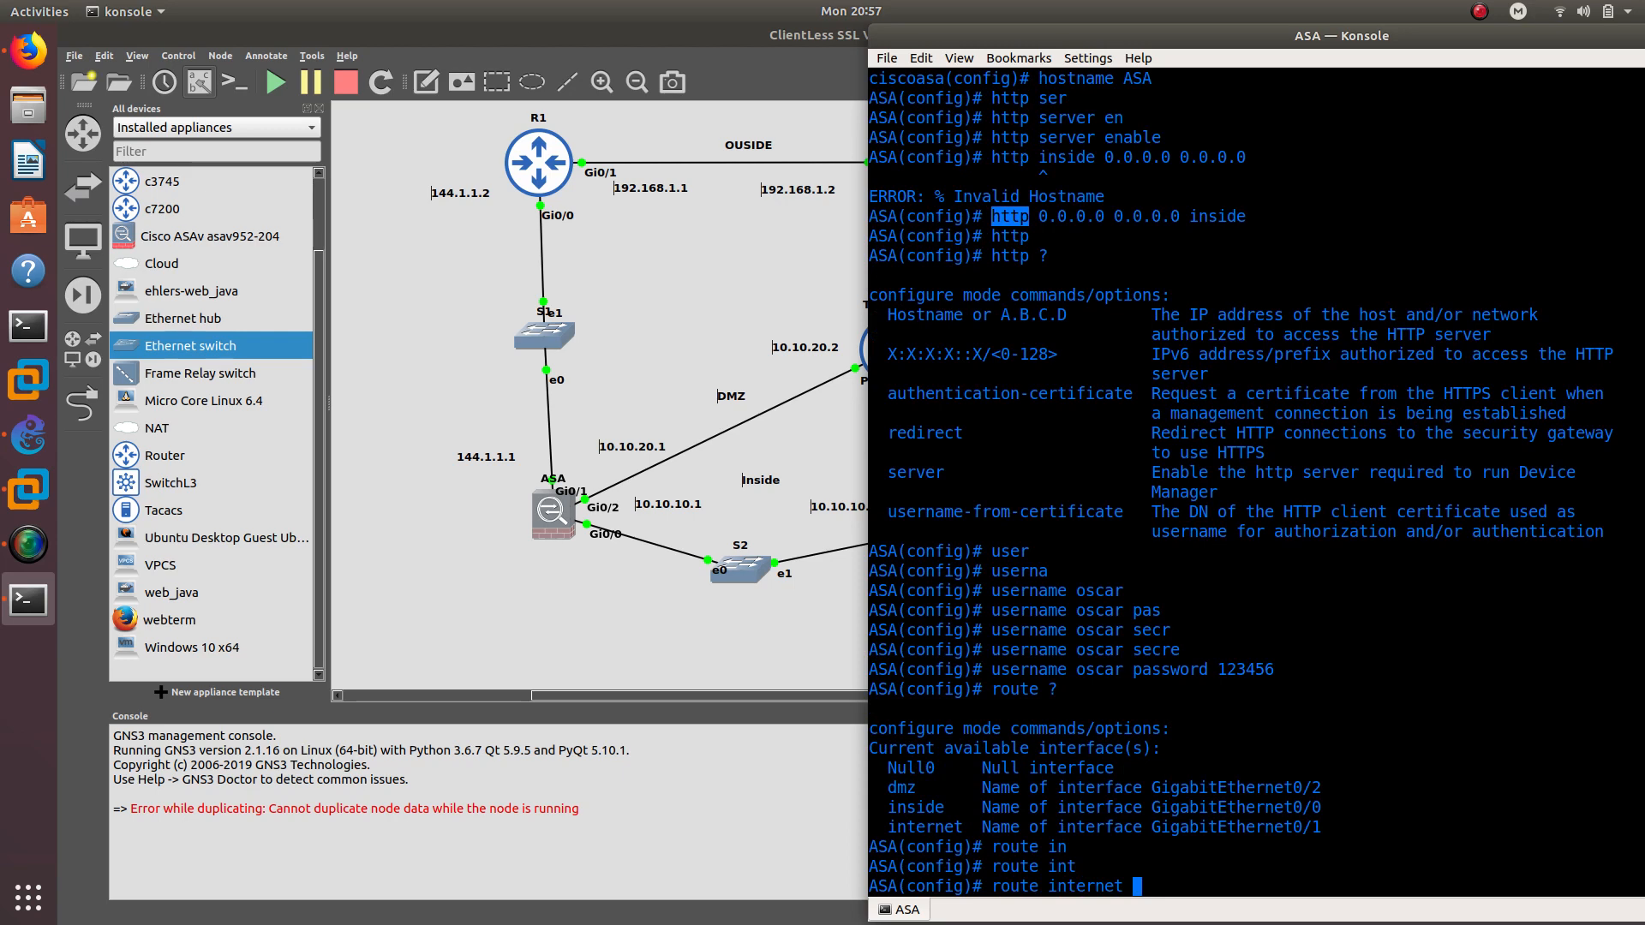
{"action": "type", "text": "0.0.0.0 0.0.0.0 144.1.1.2"}
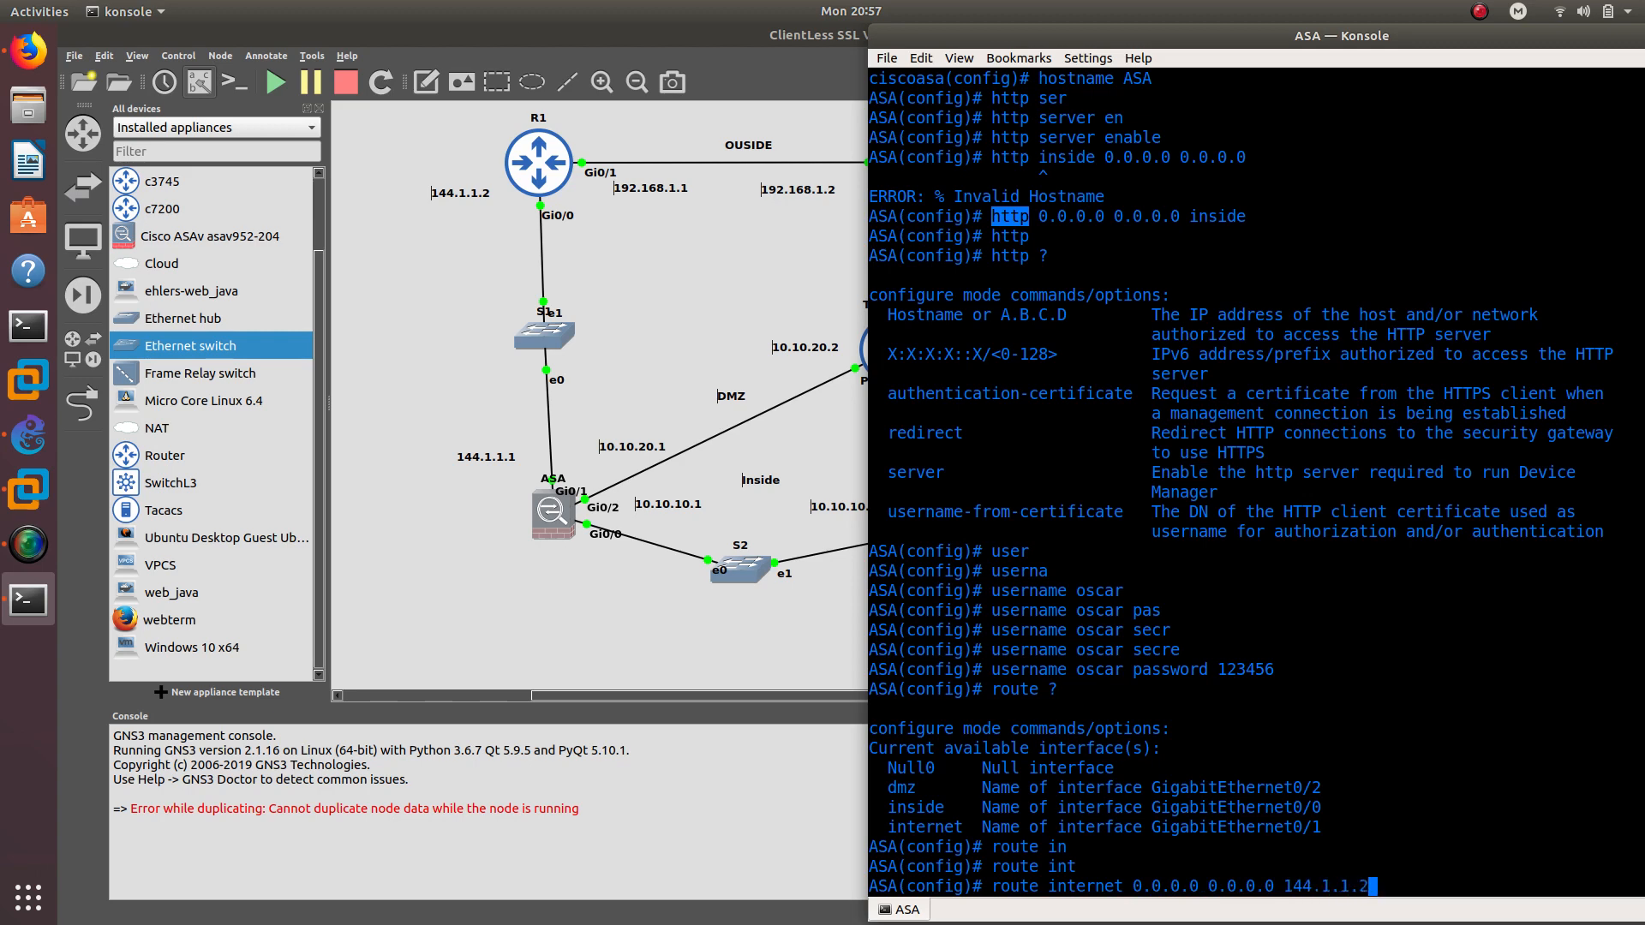
{"action": "key", "text": "Return"}
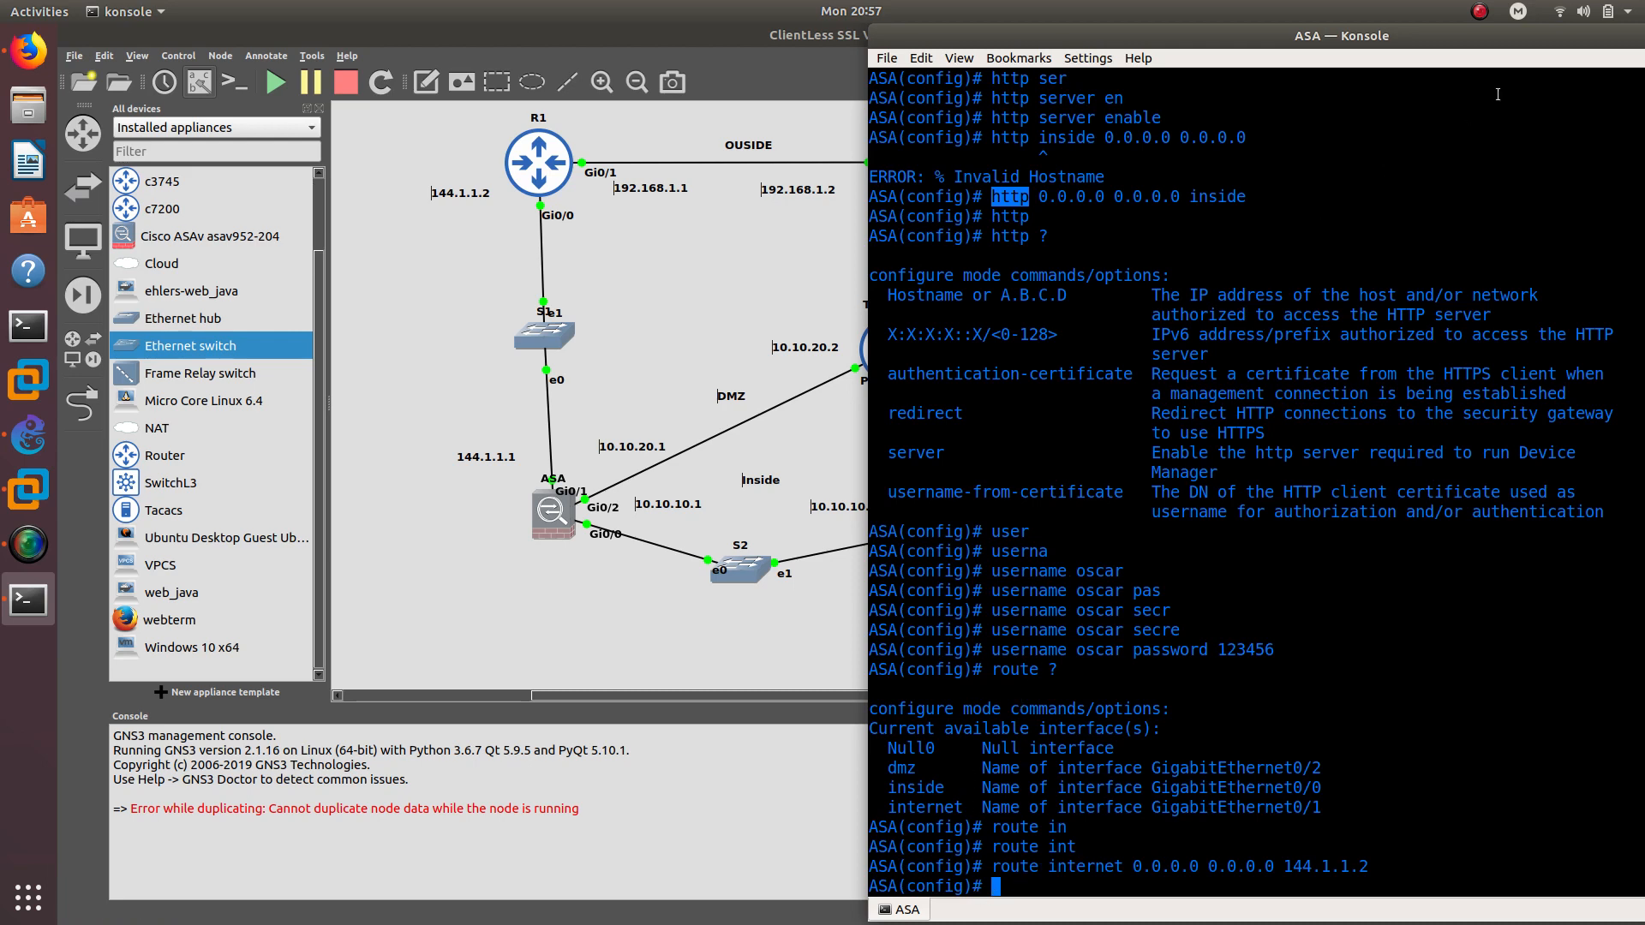
Minimise the terminal and confirm the ASDM node's console type stays vnc
{"action": "double_click", "coordinate": [1529, 38]}
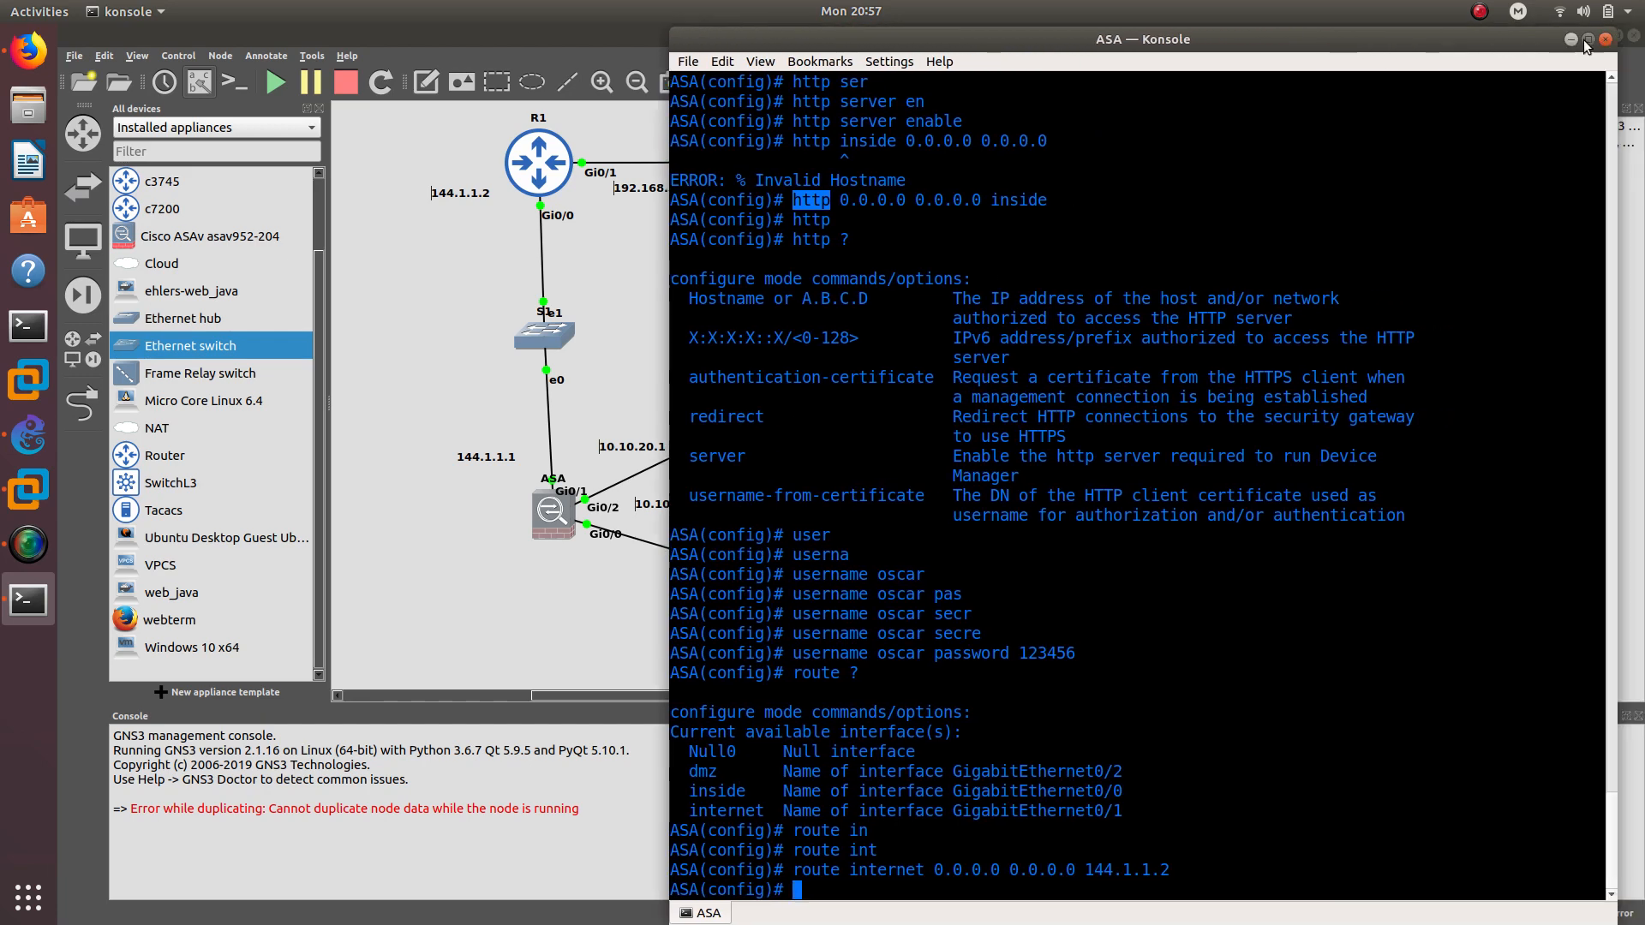
{"action": "left_click", "coordinate": [1572, 40]}
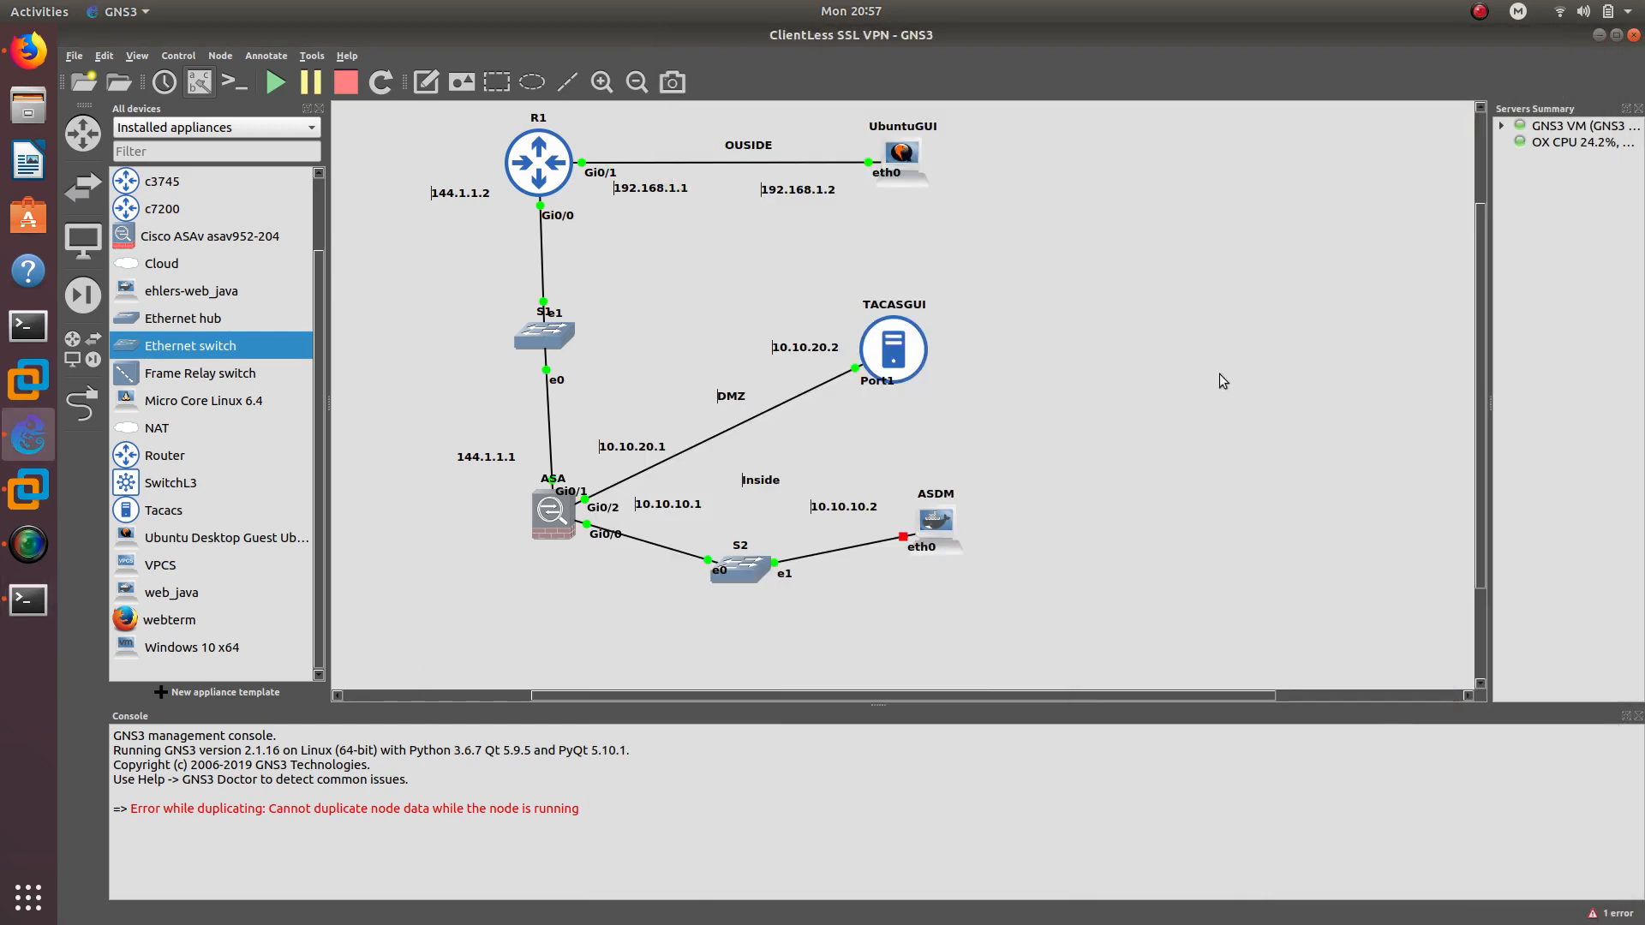
{"action": "right_click", "coordinate": [927, 519]}
{"action": "left_click", "coordinate": [996, 533]}
{"action": "left_click", "coordinate": [821, 454]}
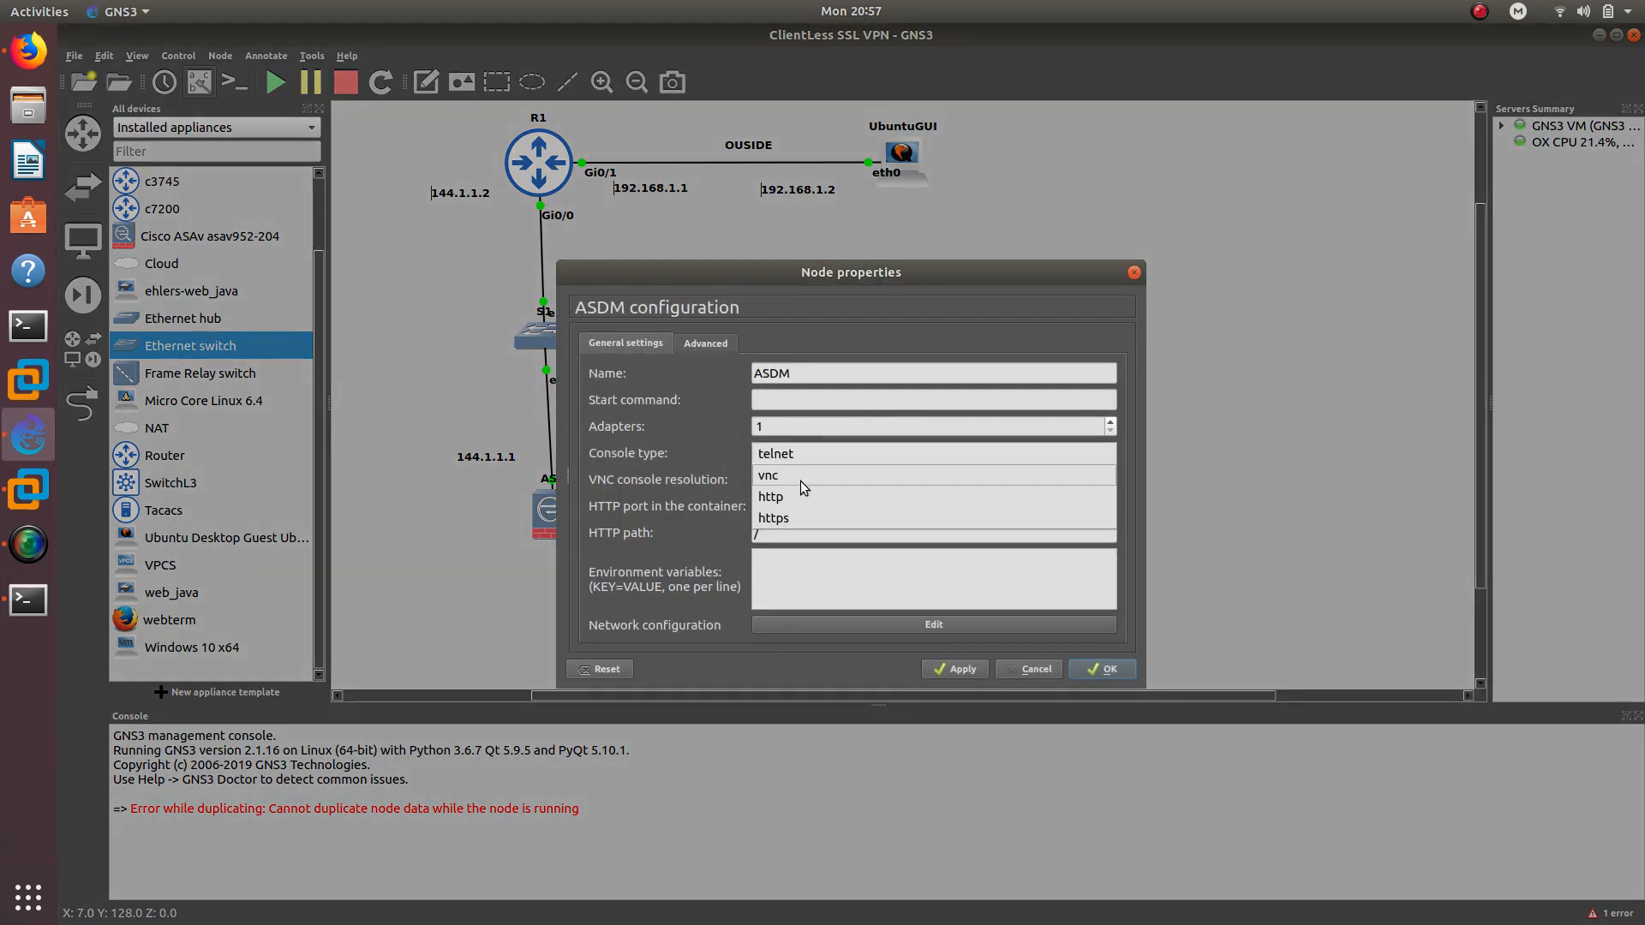
{"action": "left_click", "coordinate": [846, 517]}
{"action": "left_click", "coordinate": [1090, 671]}
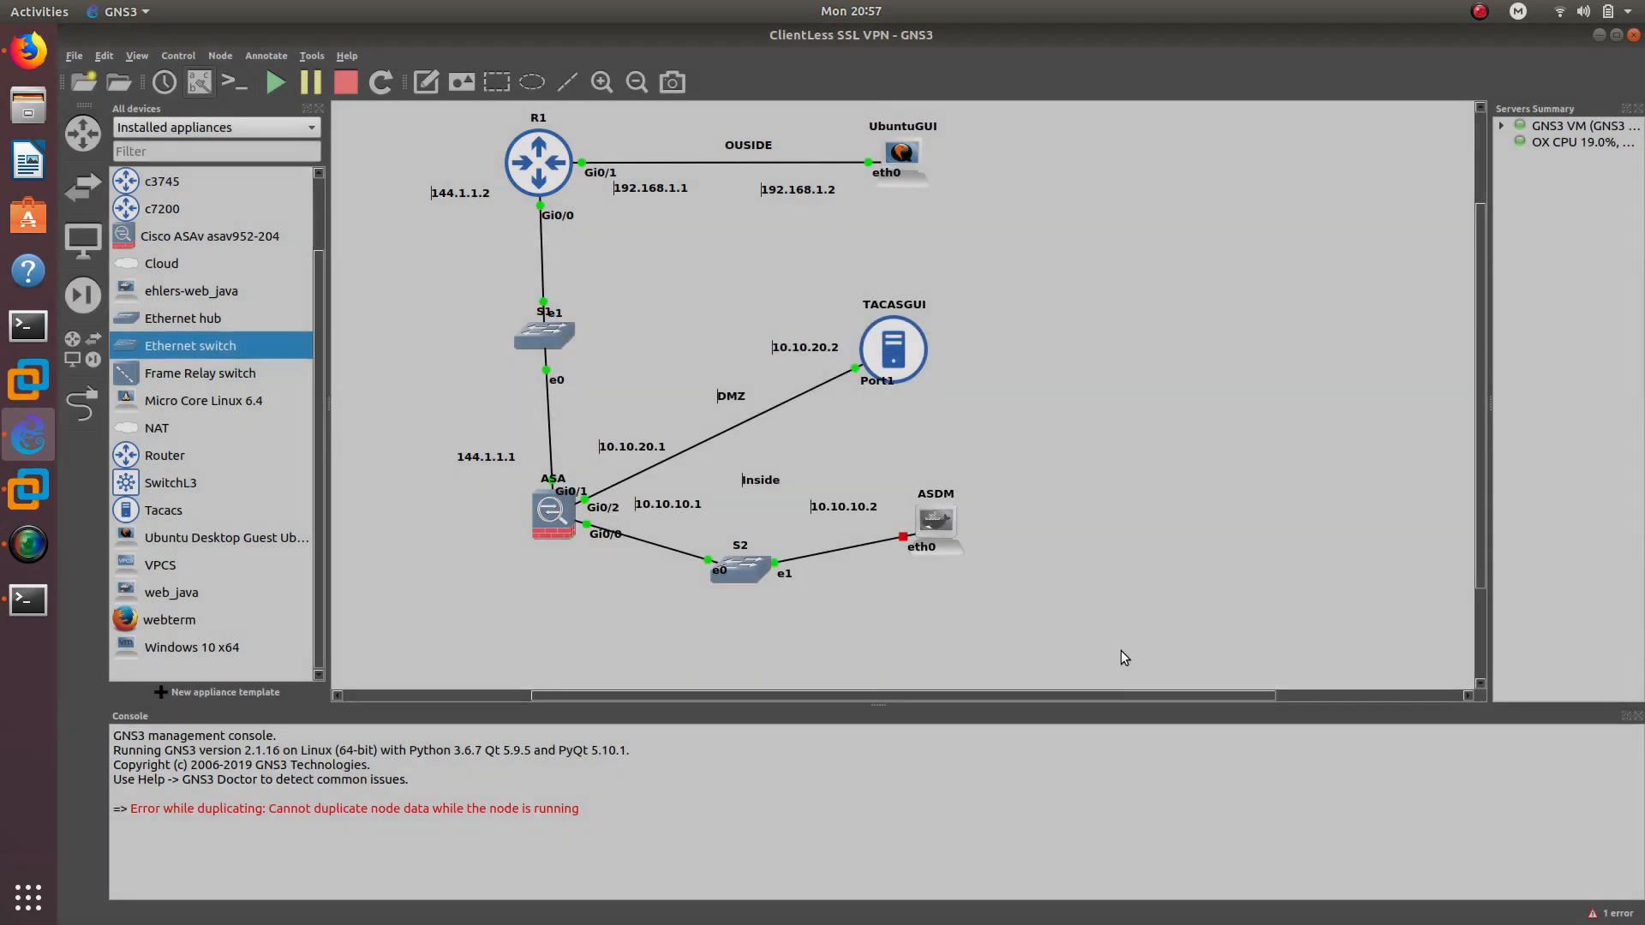
Start the ASDM node so its link to S2 comes up
{"action": "right_click", "coordinate": [952, 519]}
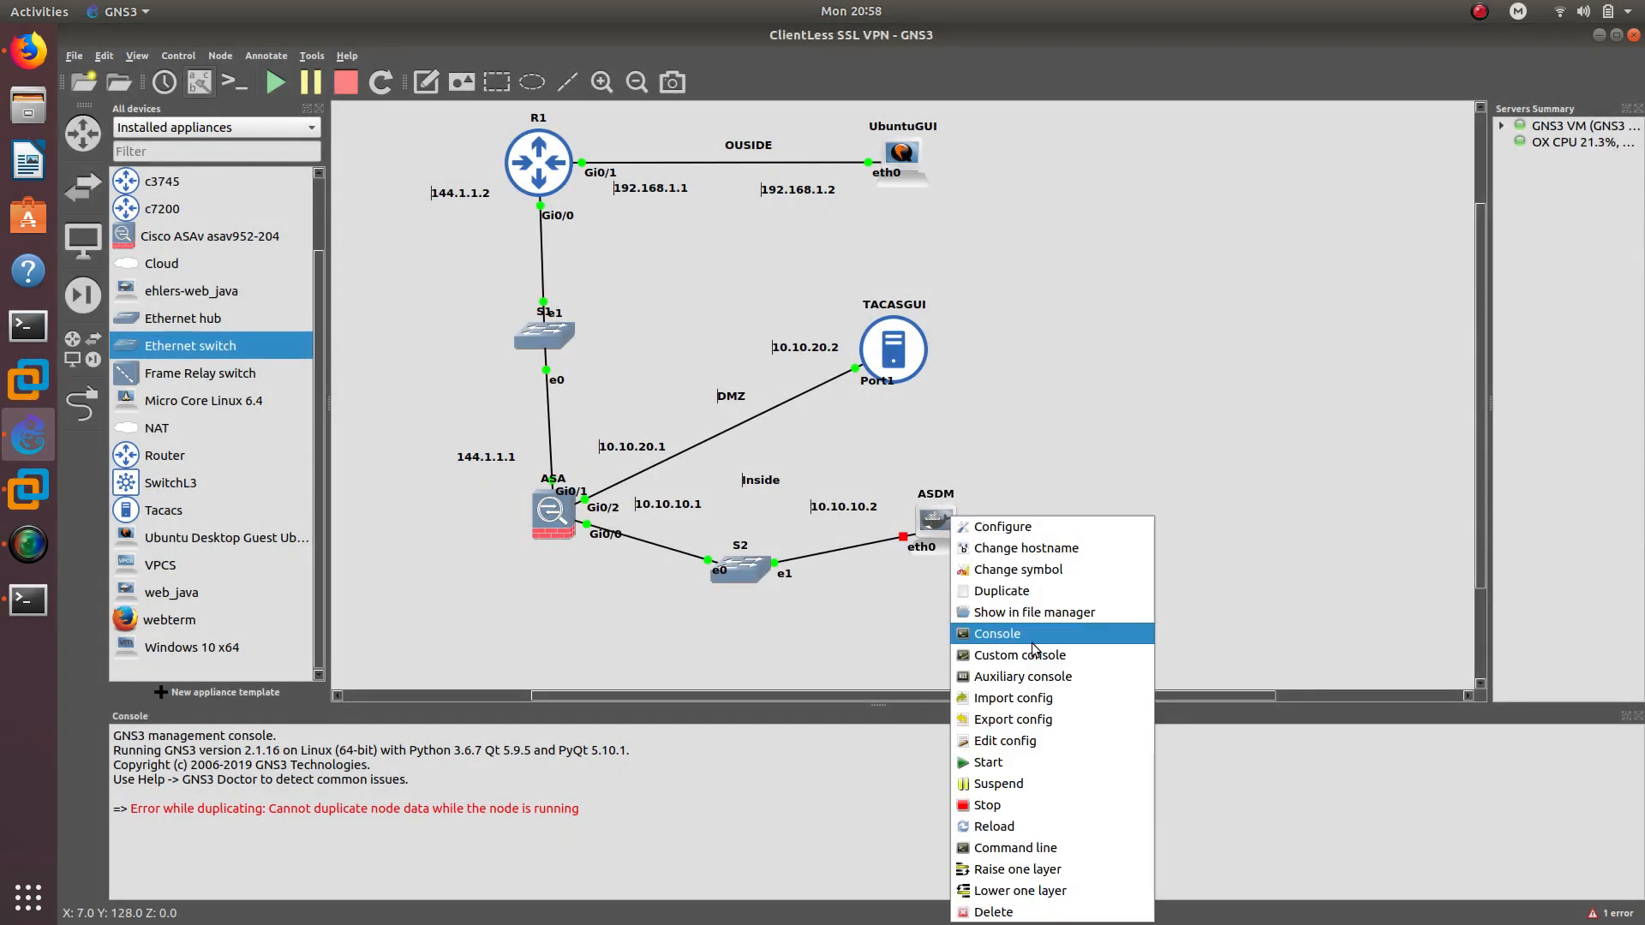
{"action": "left_click", "coordinate": [999, 762]}
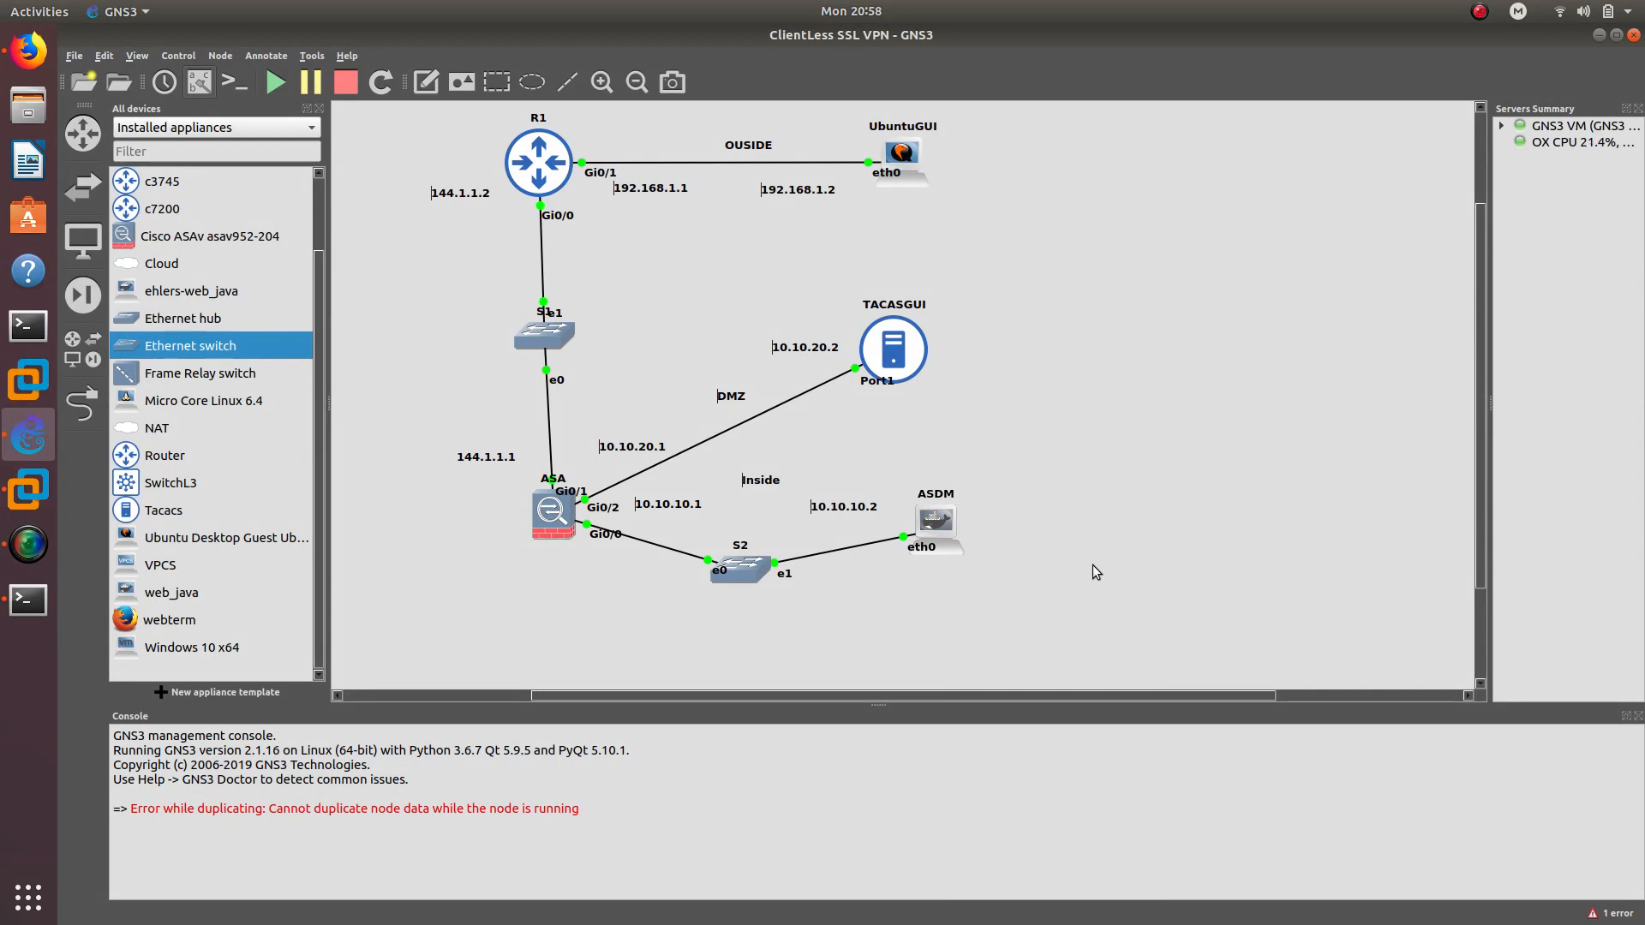
{"action": "right_click", "coordinate": [941, 516]}
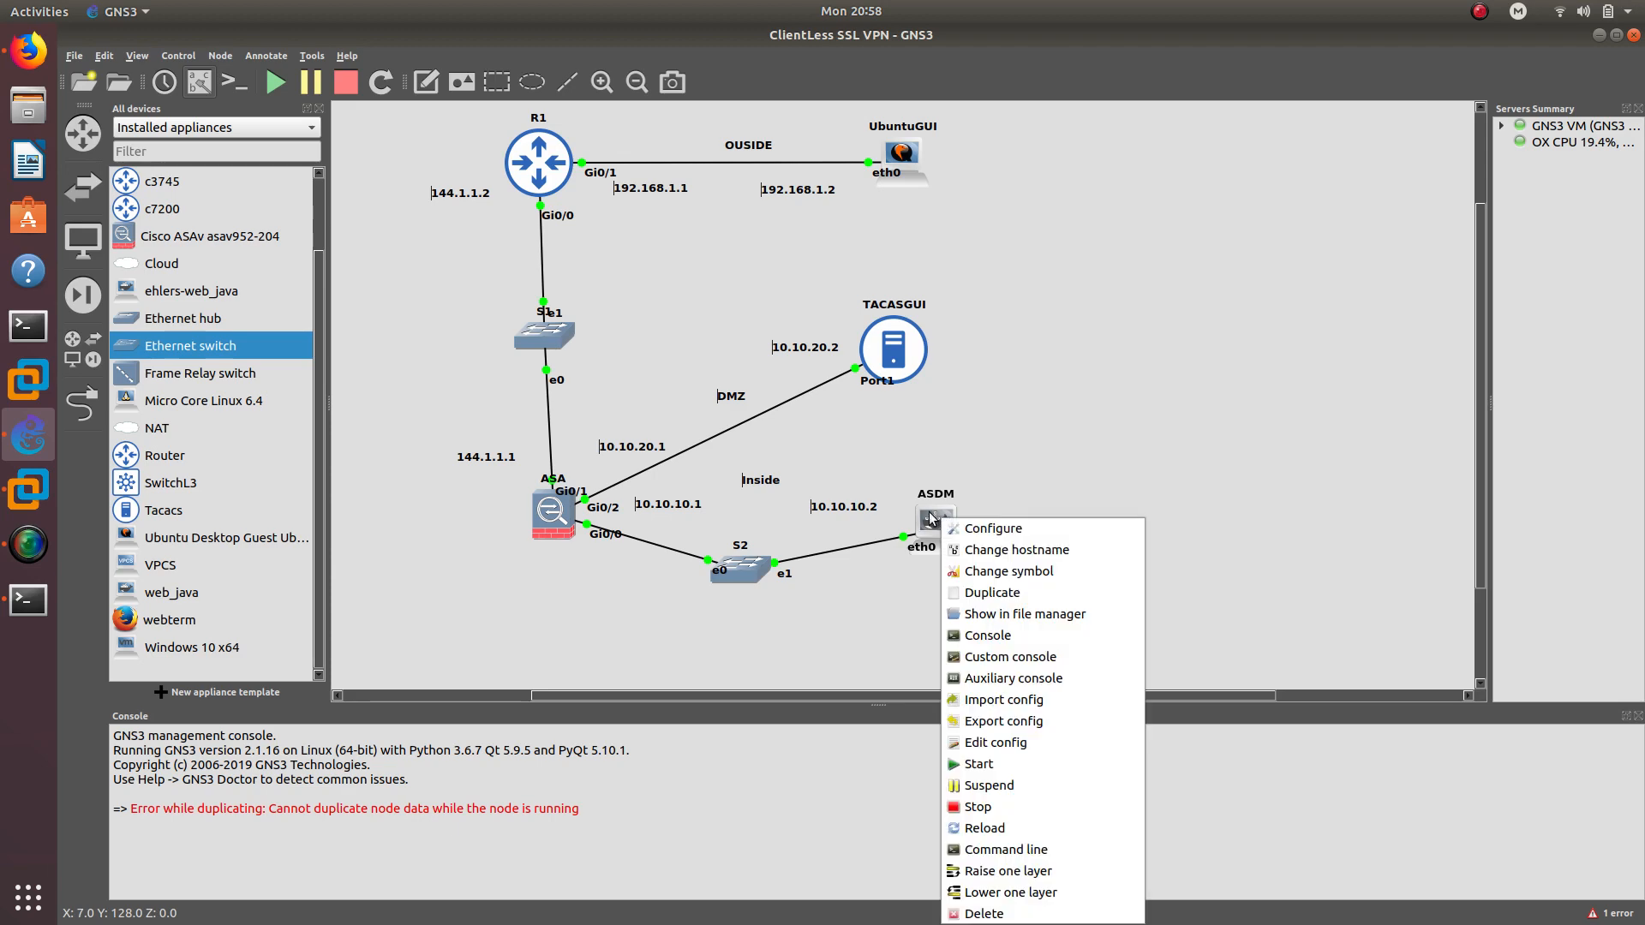
Open the ASDM node's VNC console and a terminal on its desktop
{"action": "left_click", "coordinate": [952, 462]}
{"action": "double_click", "coordinate": [943, 523]}
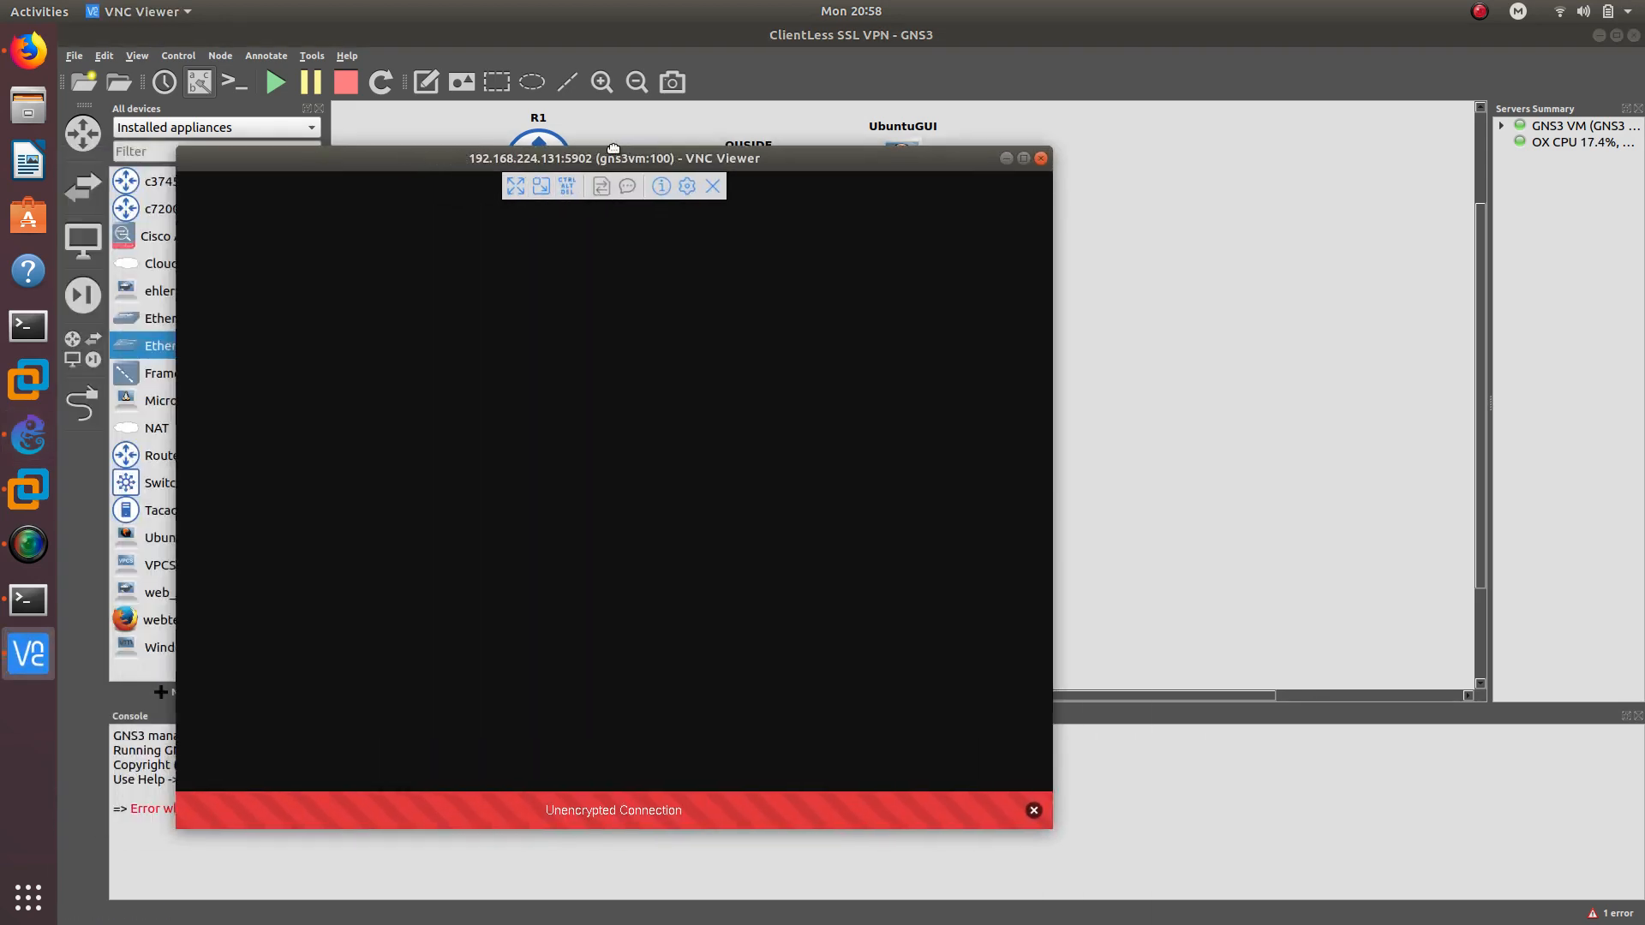
{"action": "left_click_drag", "start_coordinate": [613, 148], "coordinate": [1337, 126]}
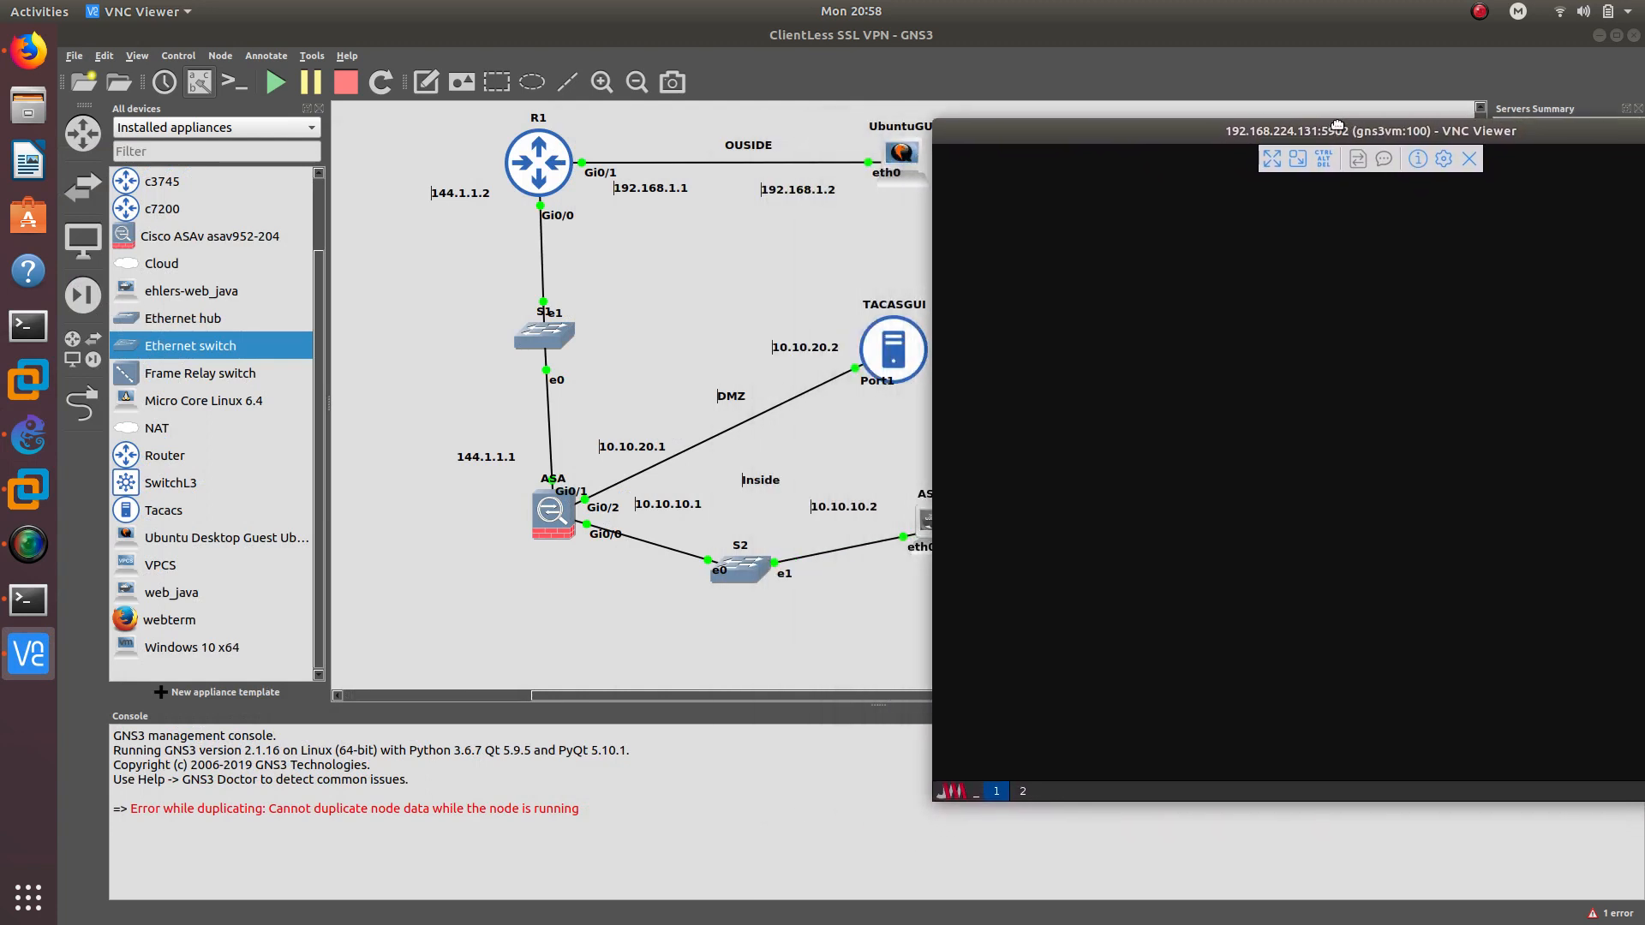
{"action": "left_click", "coordinate": [957, 796]}
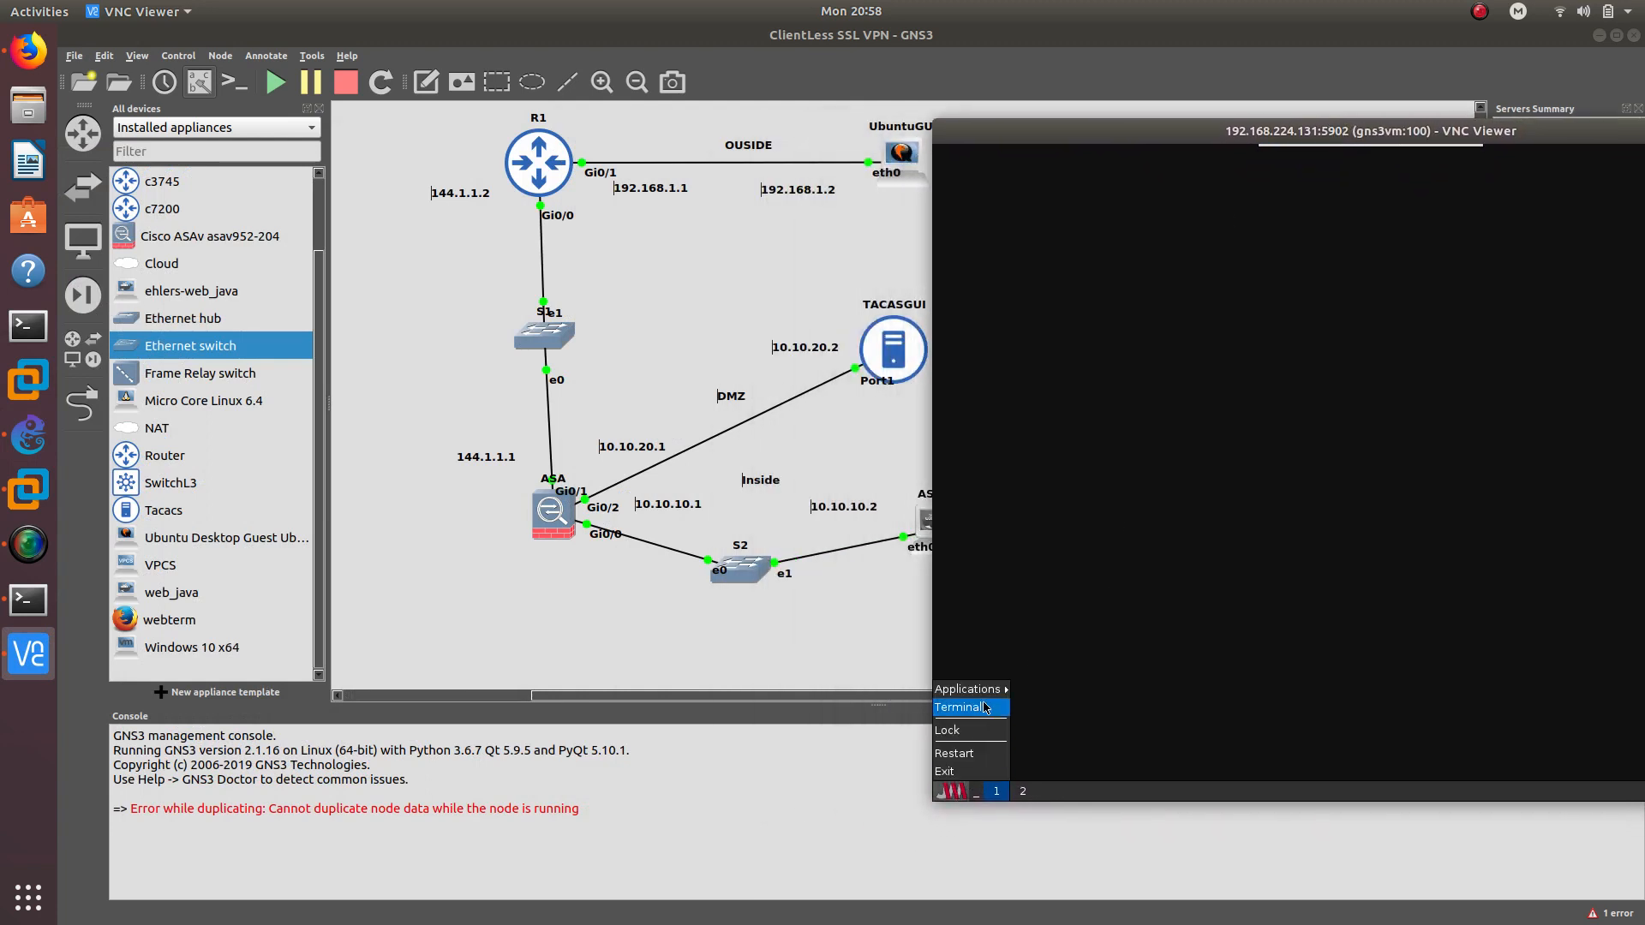
{"action": "left_click", "coordinate": [977, 707]}
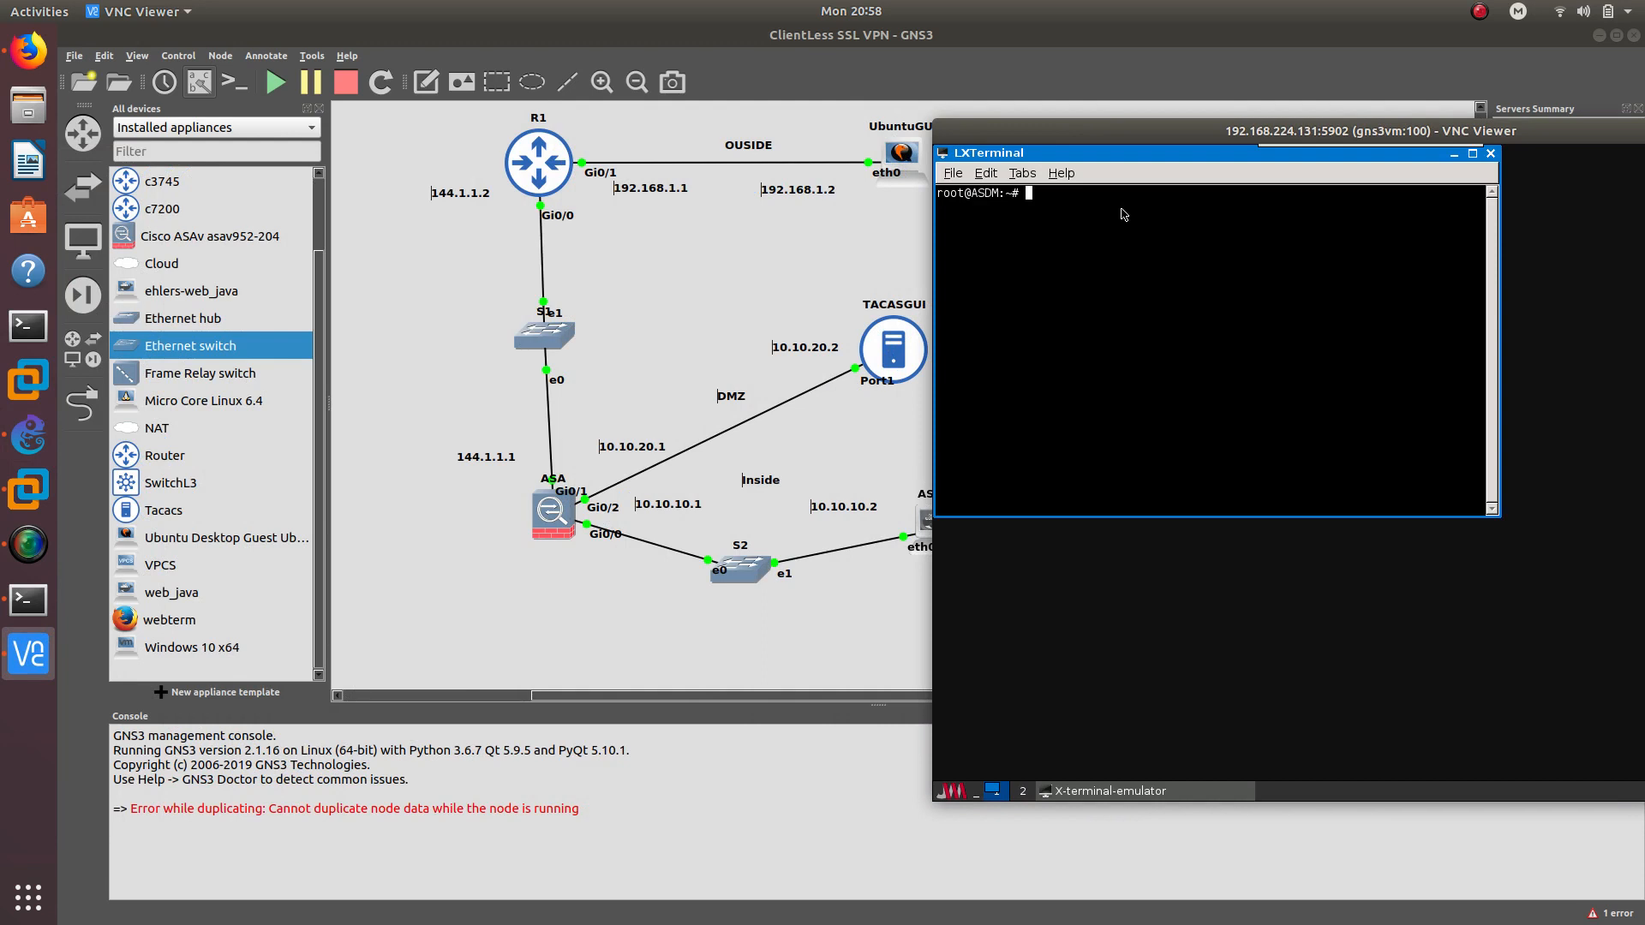
Assign eth0 the address 10.10.10.2 with netmask 255.255.255.0
{"action": "type", "text": "ifconfig eth 010.10.10.2"}
{"action": "type", "text": " 255"}
{"action": "key", "text": "BackSpace"}
{"action": "key", "text": "BackSpace"}
{"action": "key", "text": "BackSpace"}
{"action": "type", "text": "netmask 255.255.255.0"}
{"action": "key", "text": "Return"}
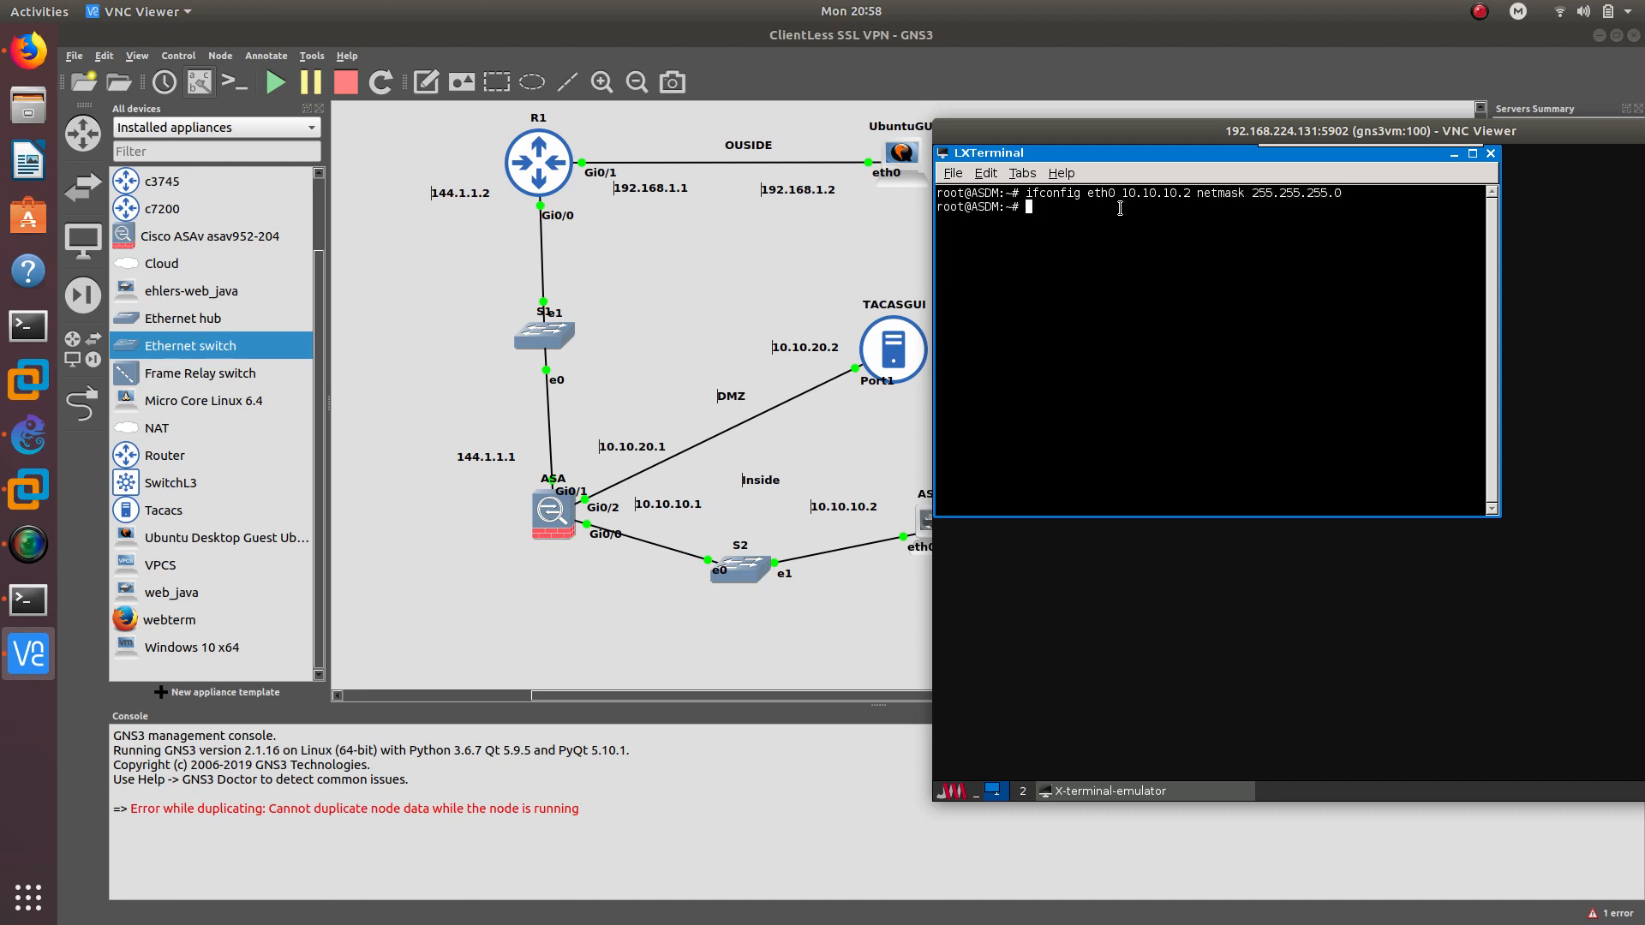
Add the default gateway 10.10.10.1, fixing the mistyped 'router' to 'route'
{"action": "type", "text": "router add default gw 10.10.10.1"}
{"action": "key", "text": "Return"}
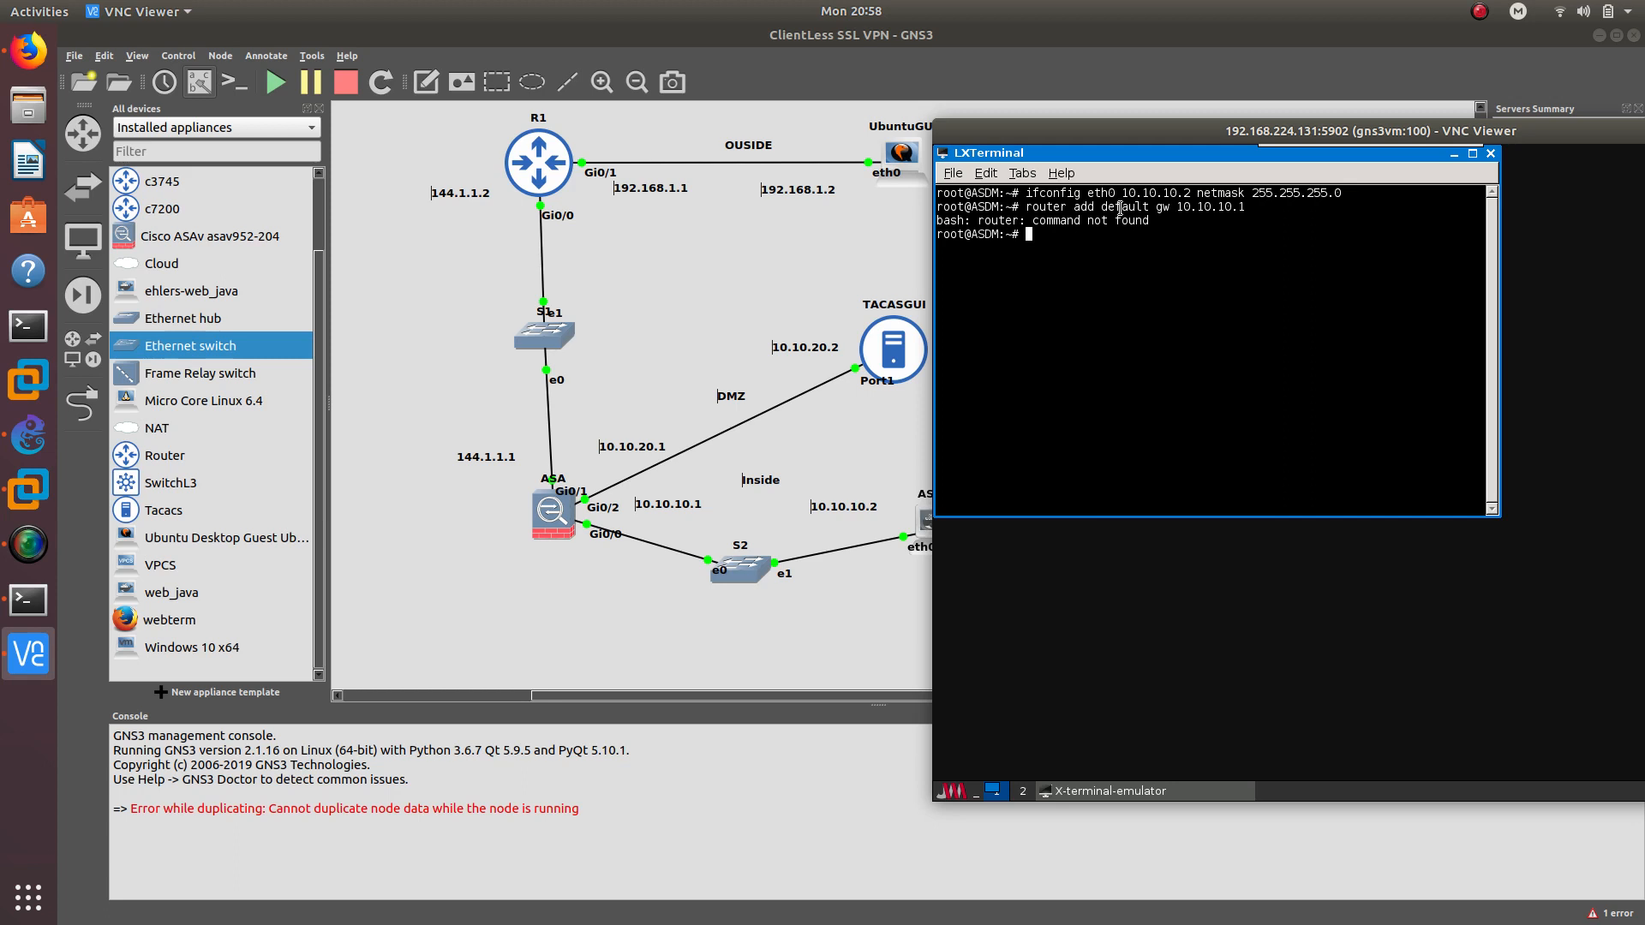
{"action": "key", "text": "Up"}
{"action": "key", "text": "Left"}
{"action": "key", "text": "Left"}
{"action": "key", "text": "Left"}
{"action": "key", "text": "Left"}
{"action": "key", "text": "Left"}
{"action": "key", "text": "Left"}
{"action": "key", "text": "Left"}
{"action": "key", "text": "Left"}
{"action": "key", "text": "Left"}
{"action": "key", "text": "Left"}
{"action": "key", "text": "Left"}
{"action": "key", "text": "Left"}
{"action": "key", "text": "Left"}
{"action": "key", "text": "Left"}
{"action": "key", "text": "Left"}
{"action": "key", "text": "Left"}
{"action": "key", "text": "Left"}
{"action": "key", "text": "Left"}
{"action": "key", "text": "Left"}
{"action": "key", "text": "Left"}
{"action": "key", "text": "Delete"}
{"action": "key", "text": "Return"}
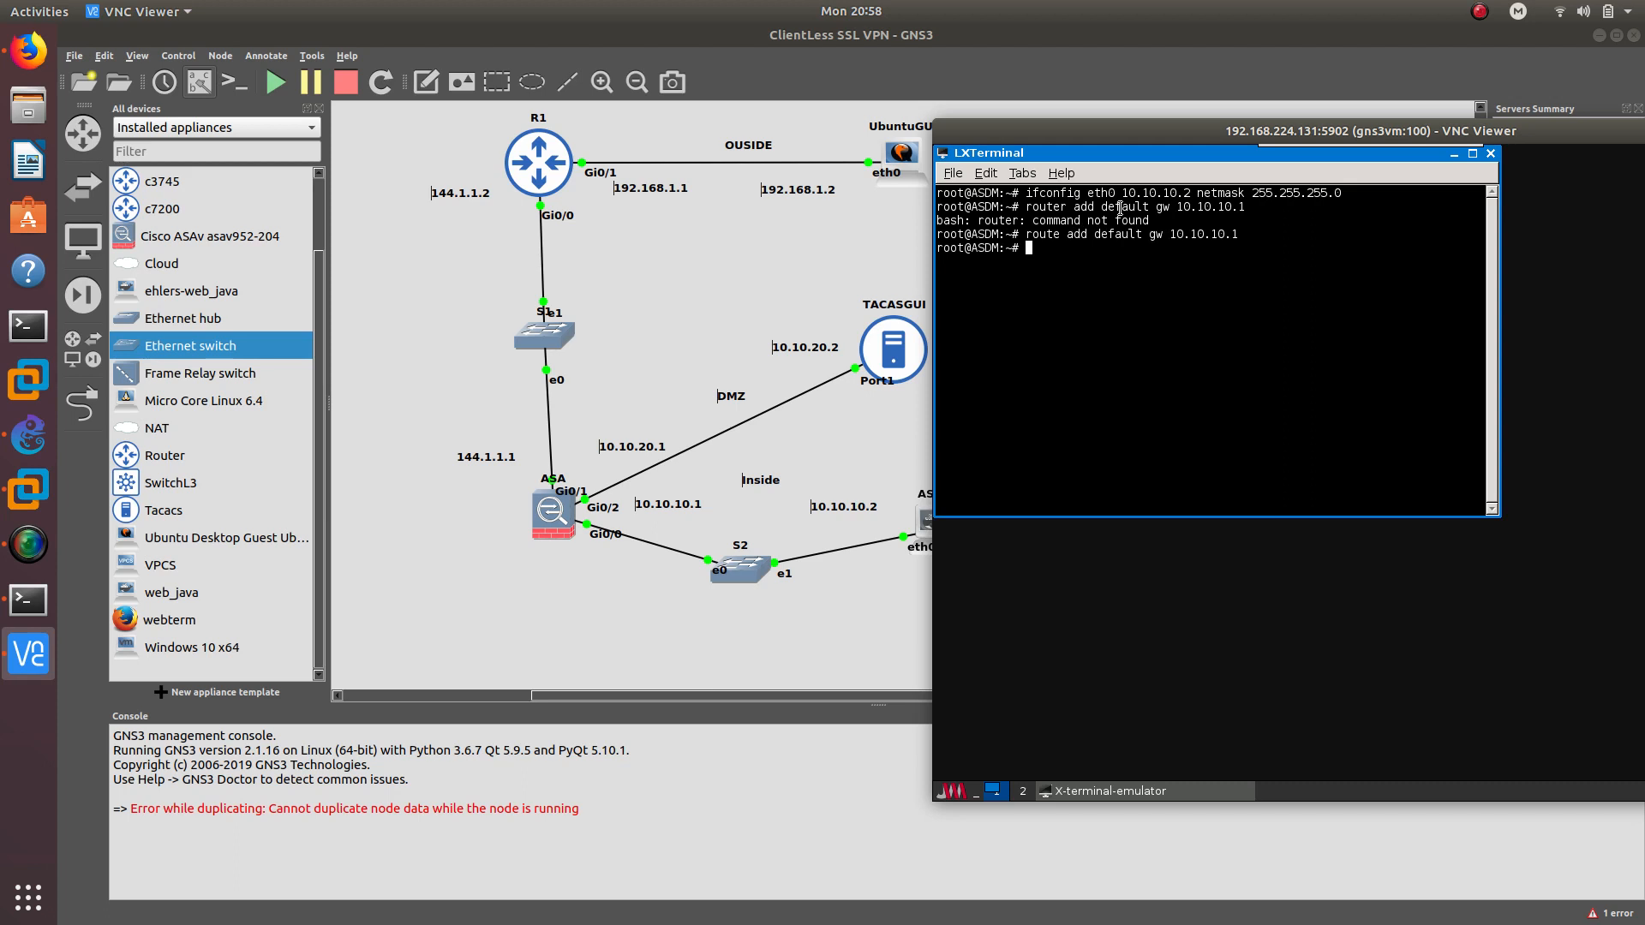
Ping 10.10.10.1 and stop it to confirm the gateway replies
{"action": "type", "text": "ping 10.10.10.1"}
{"action": "key", "text": "Return"}
{"action": "key", "text": "ctrl+c"}
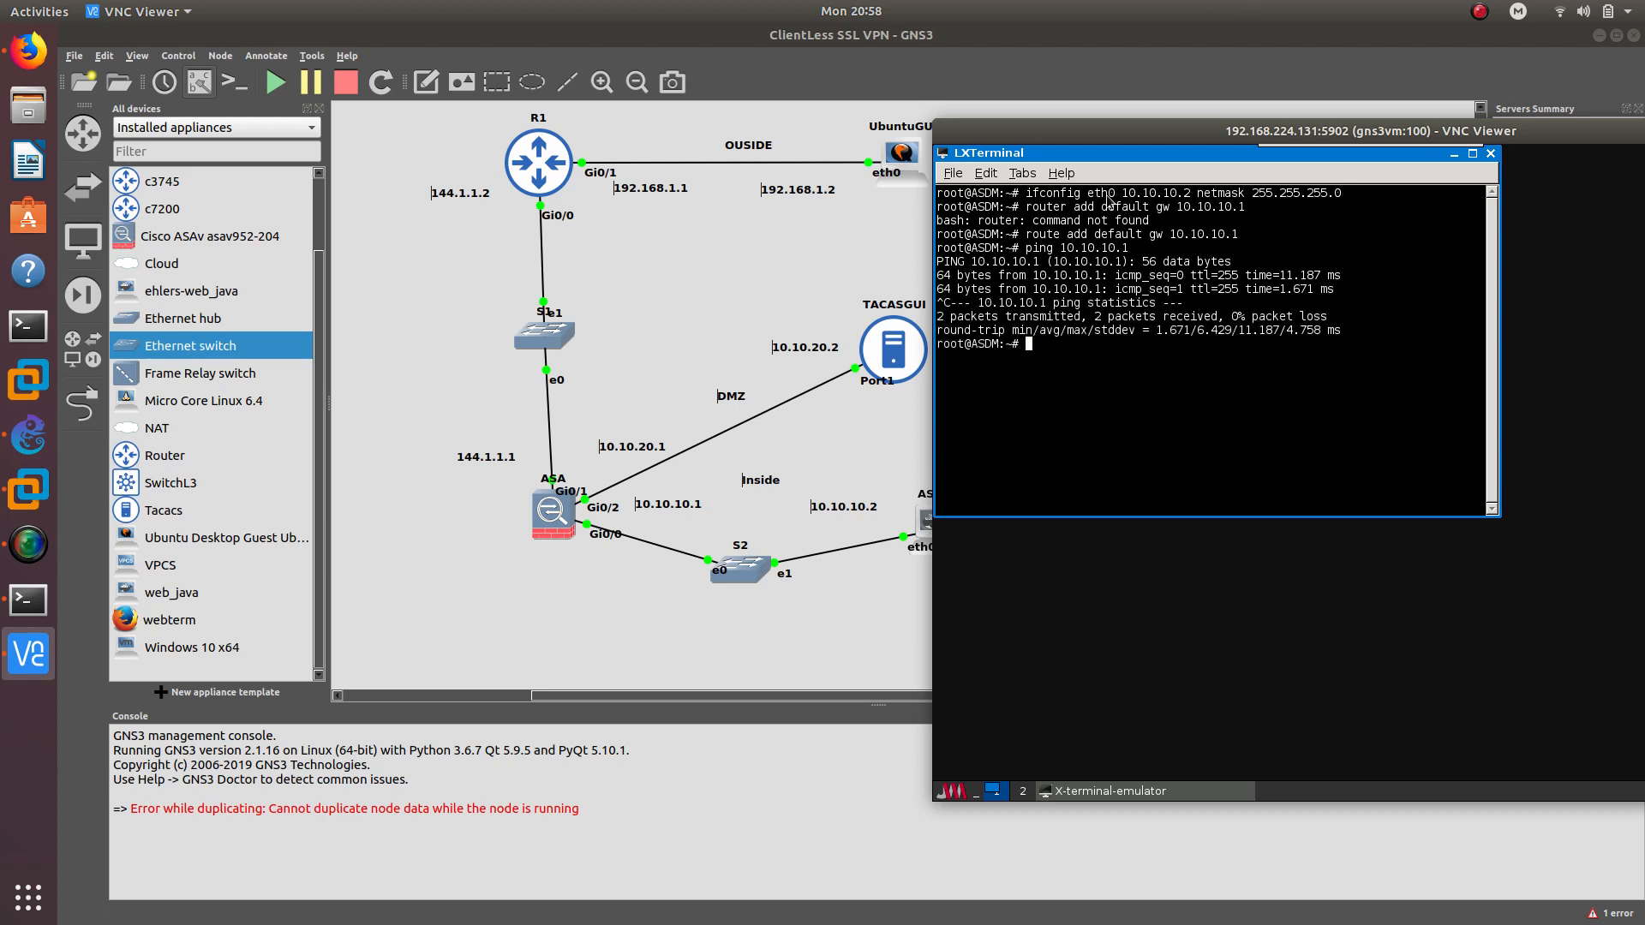
{"action": "left_click", "coordinate": [953, 791]}
Start ASDM Launcher against 10.10.10.1 and accept the certificate and signature warnings
{"action": "mouse_move", "coordinate": [975, 696]}
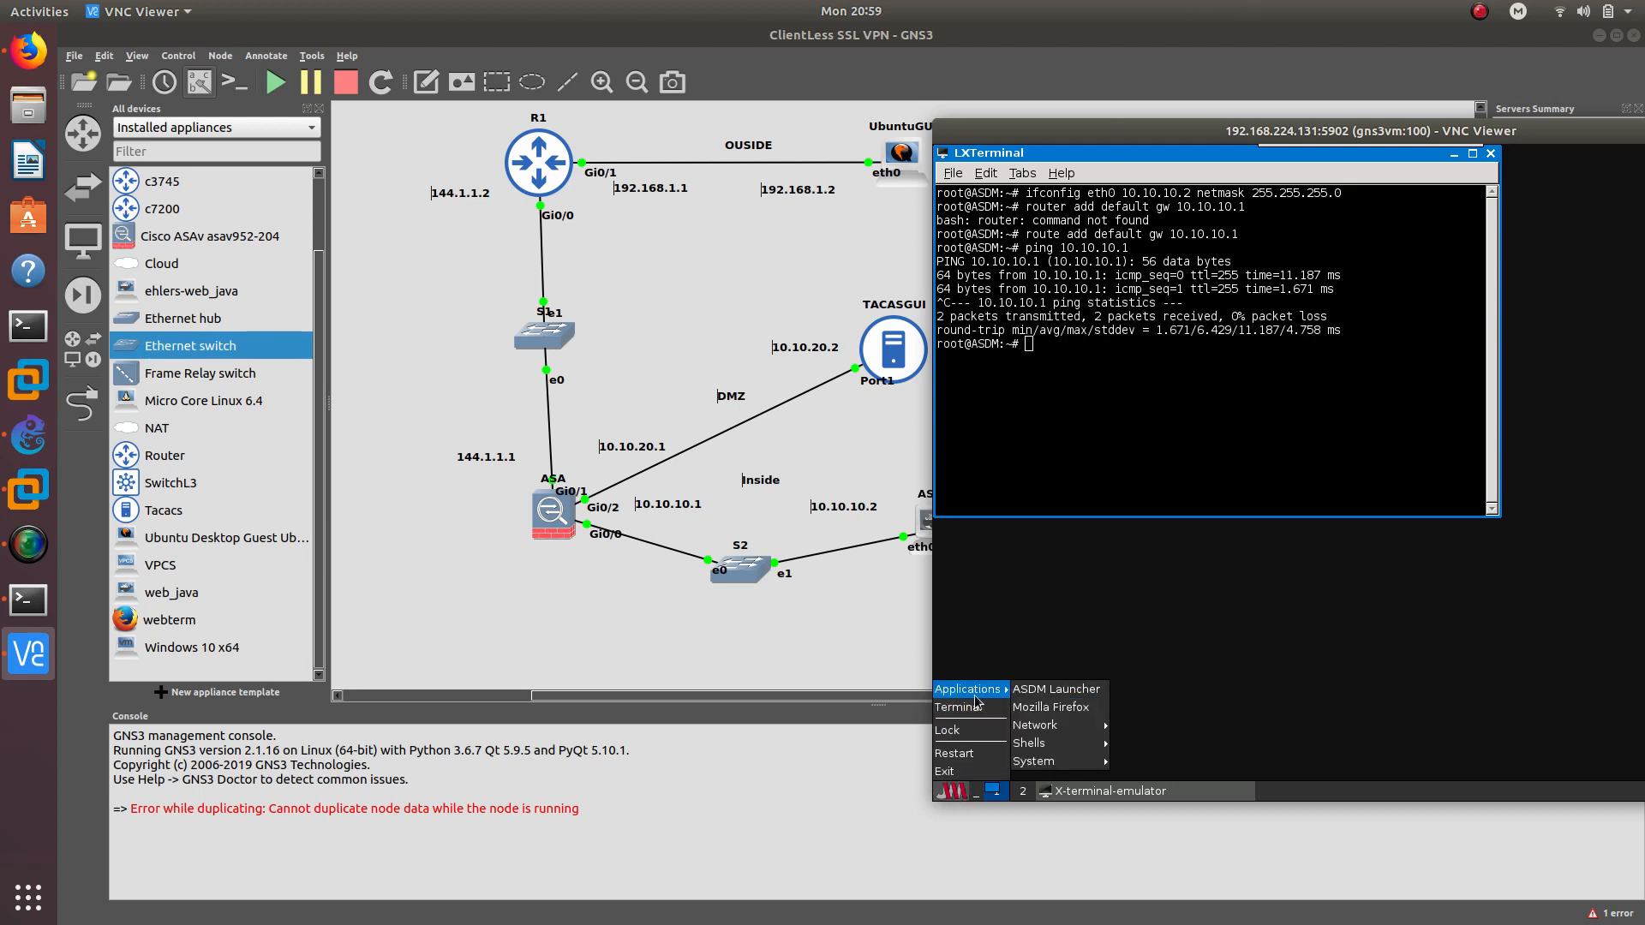
{"action": "left_click", "coordinate": [1035, 690]}
{"action": "type", "text": "10"}
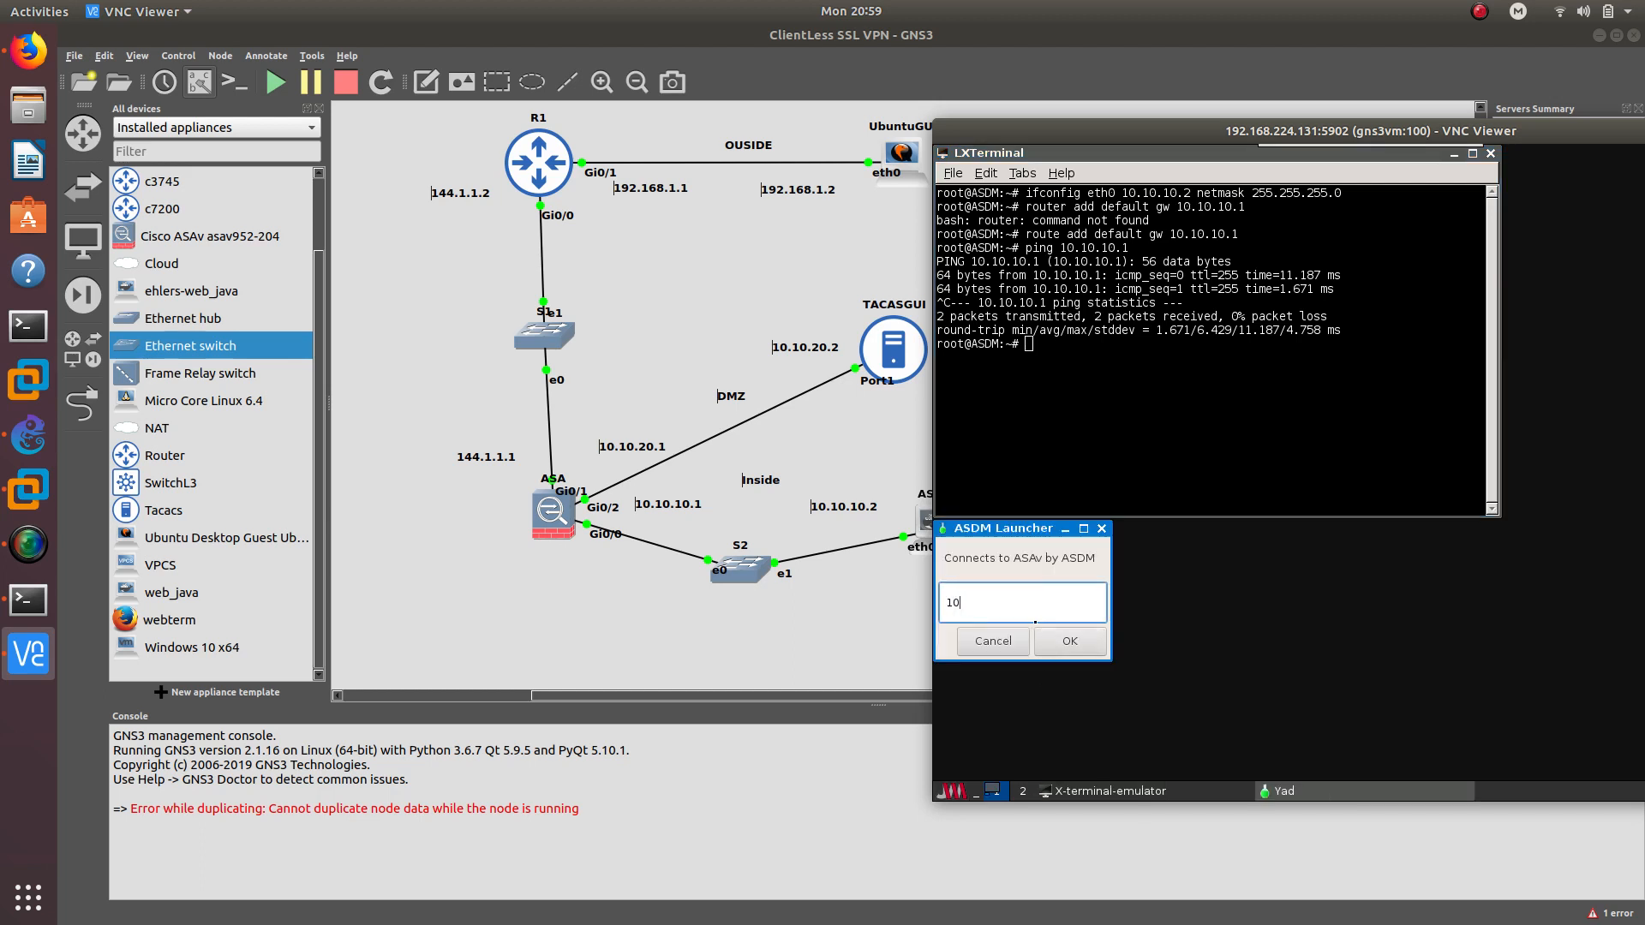
{"action": "type", "text": ".10.10.1"}
{"action": "key", "text": "Return"}
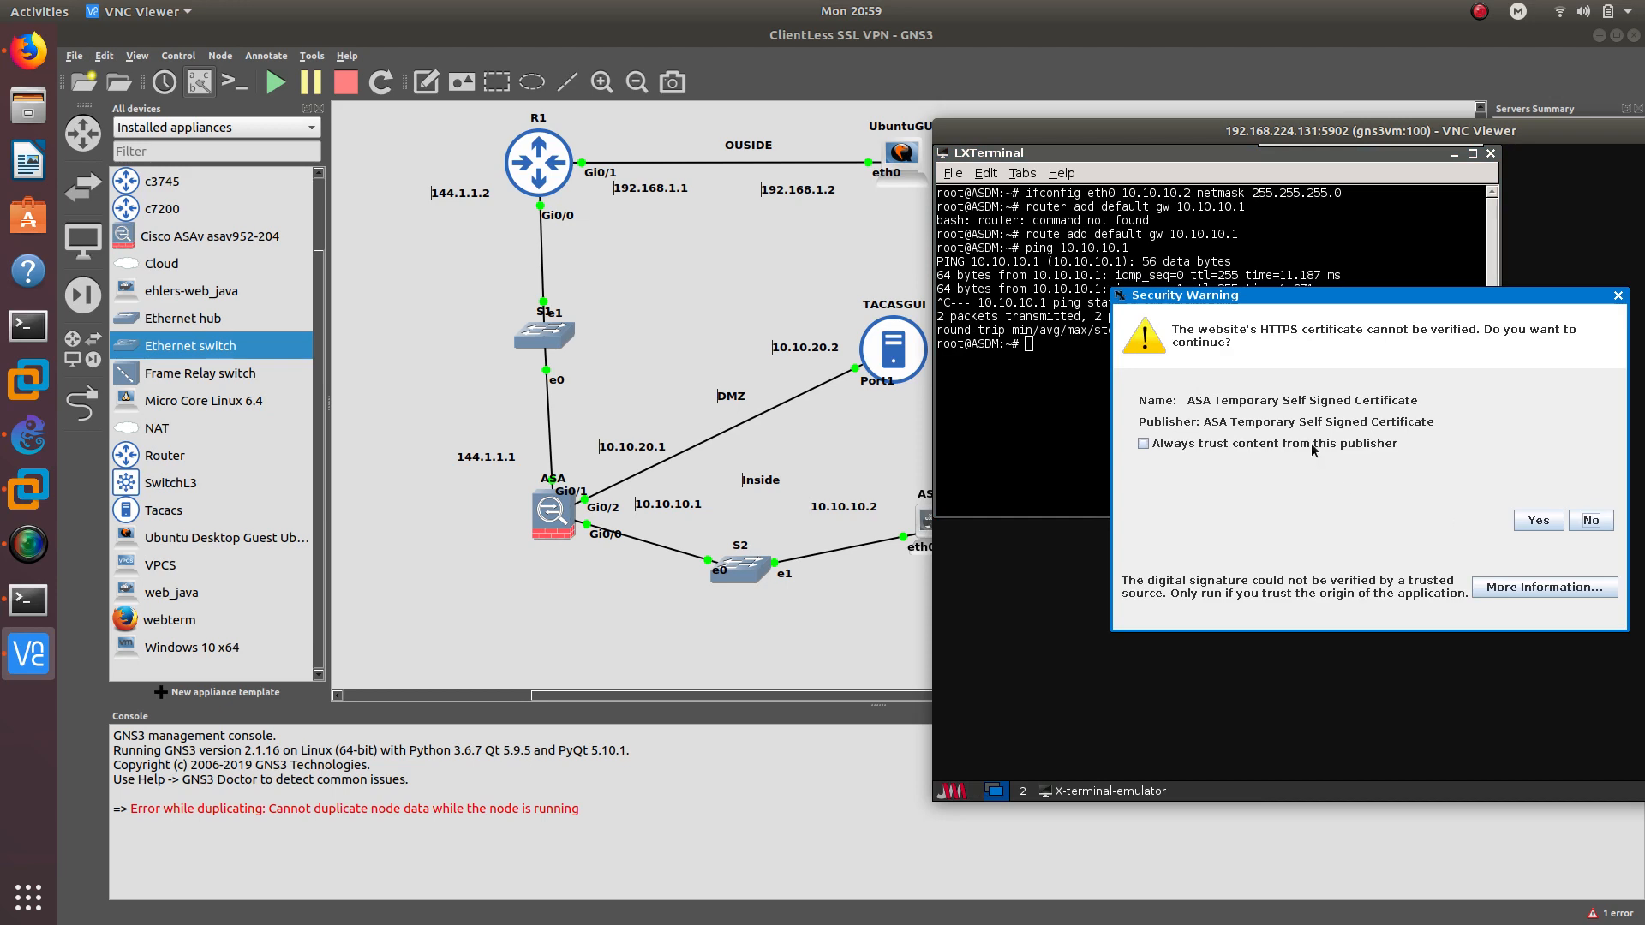
{"action": "left_click", "coordinate": [1537, 519]}
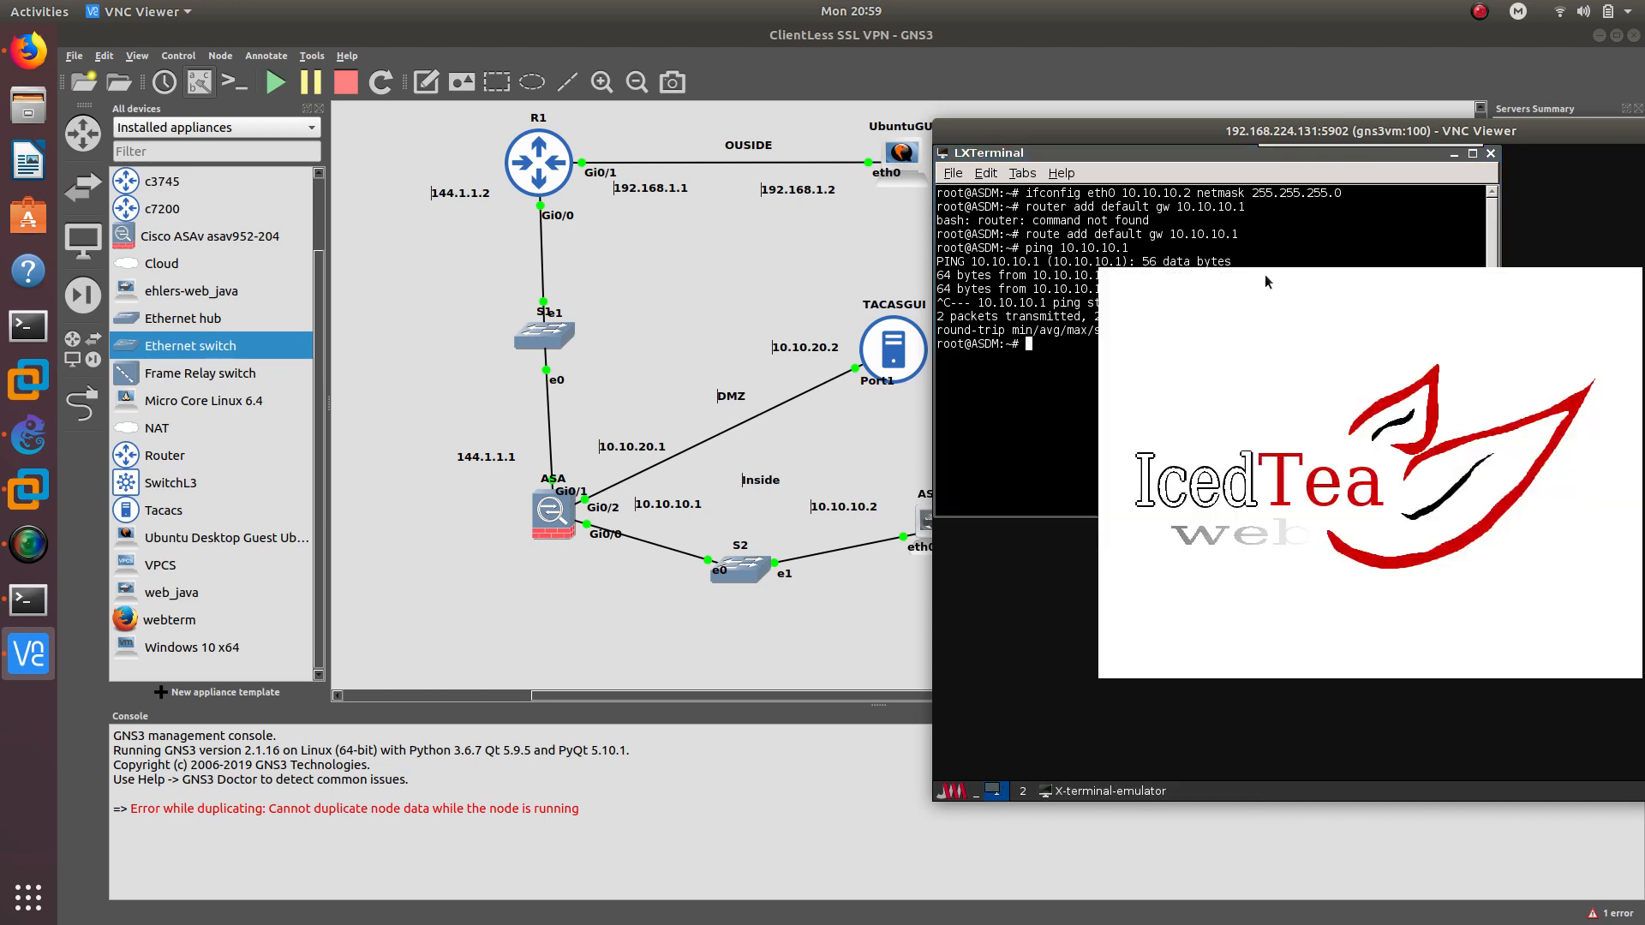
{"action": "left_click", "coordinate": [1391, 521]}
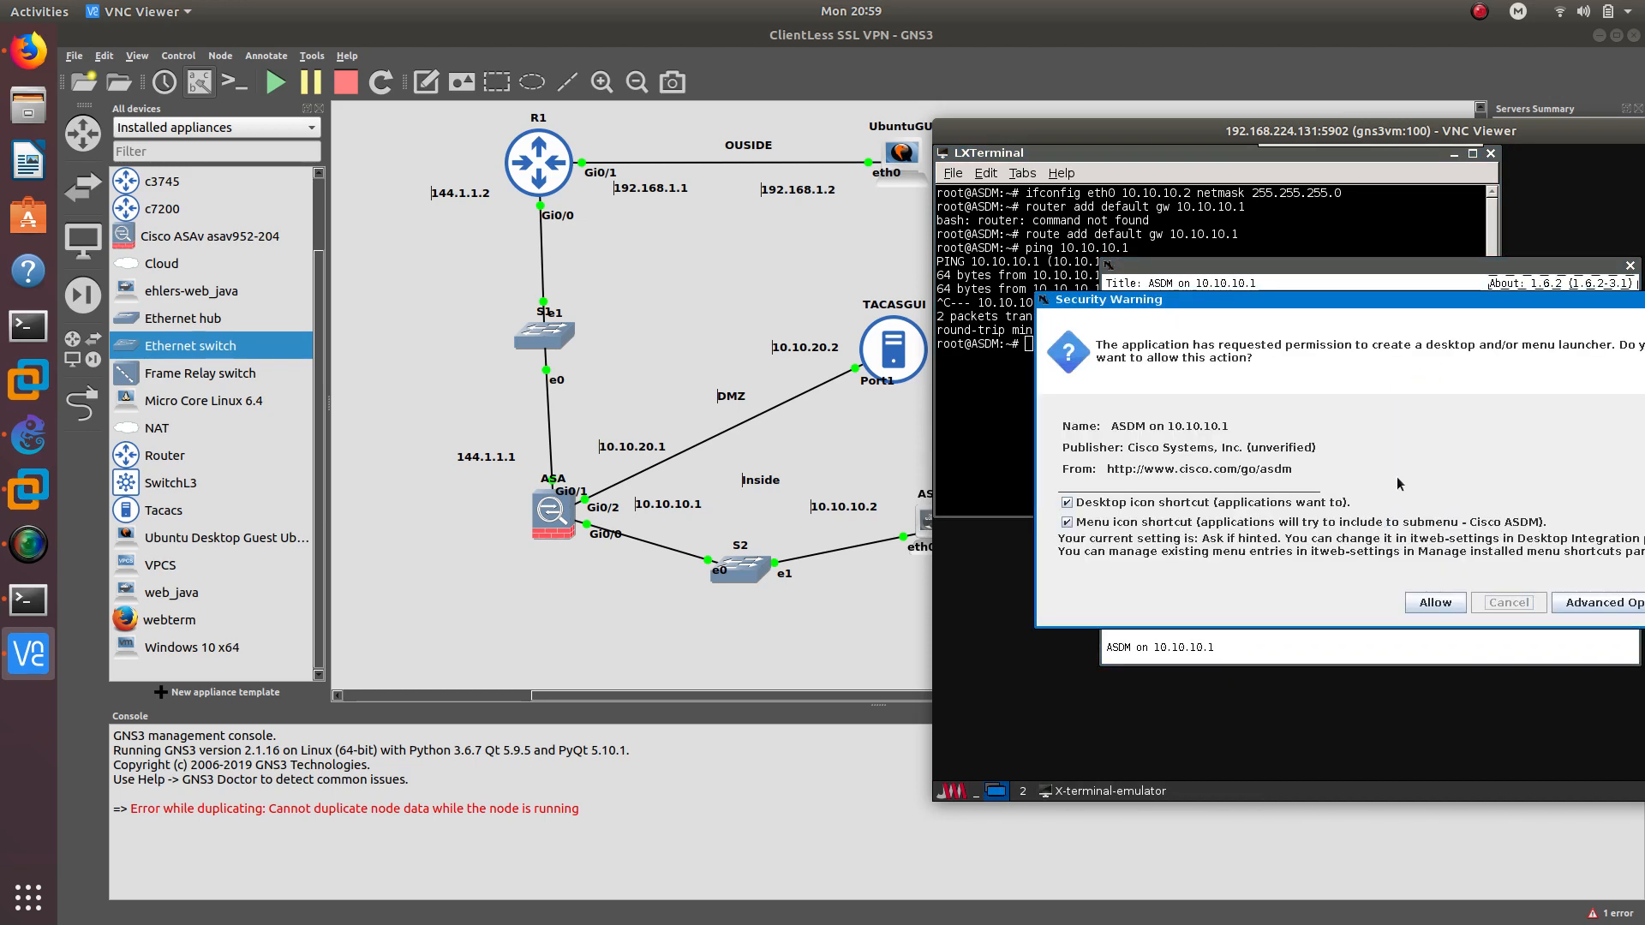
{"action": "left_click", "coordinate": [1429, 602]}
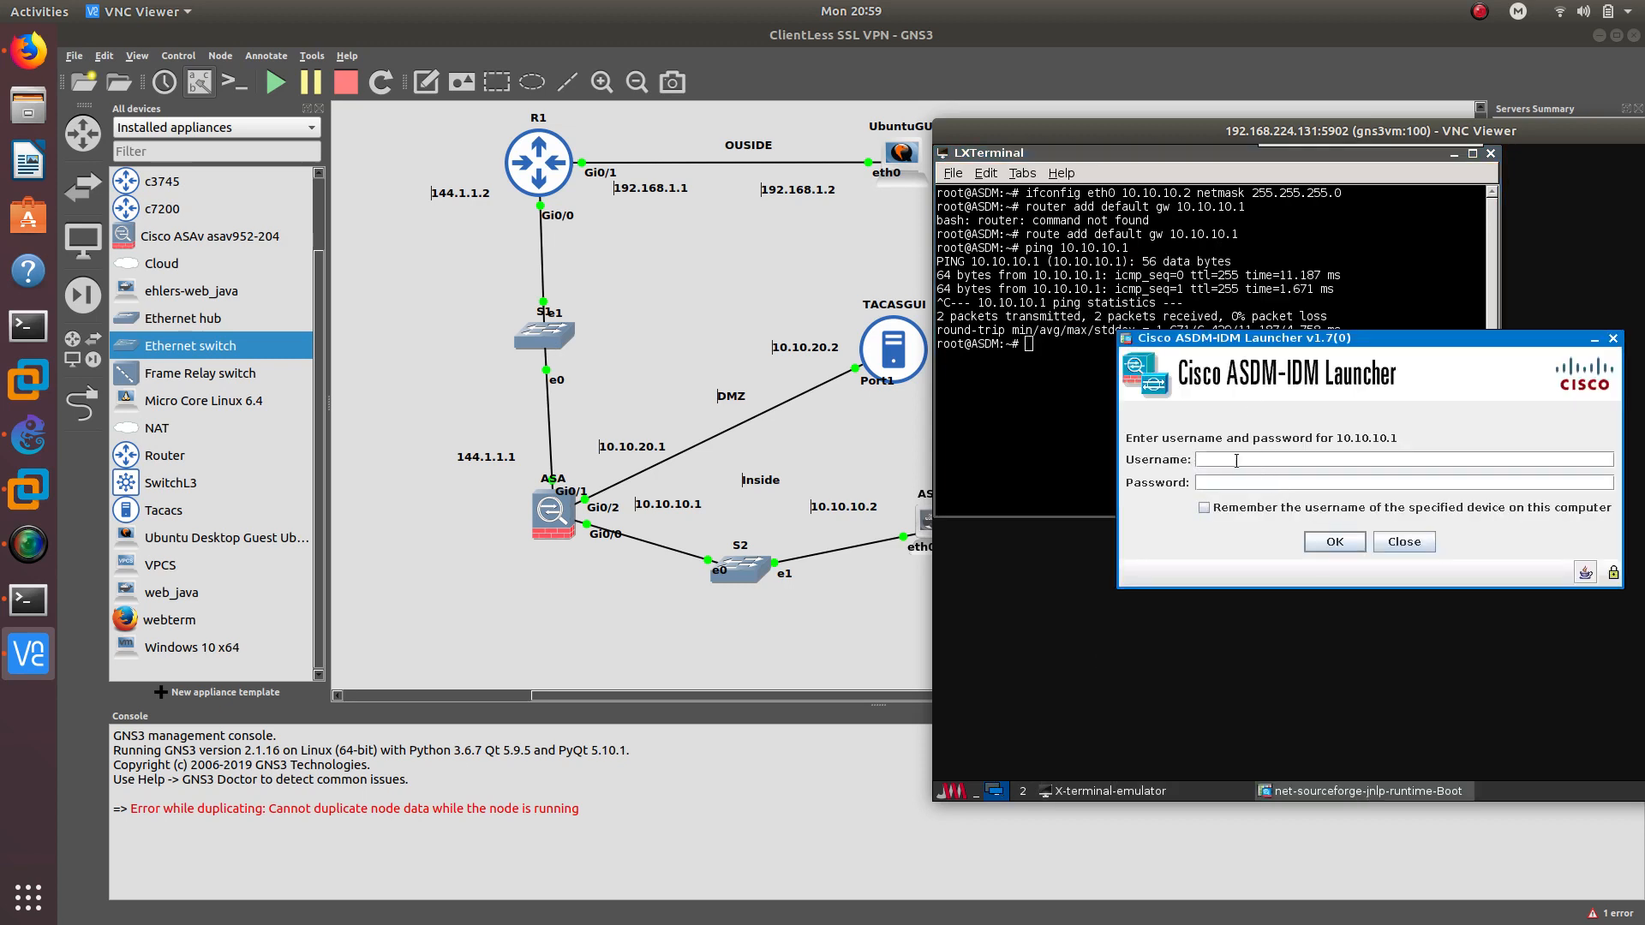
Log in to the ASA with the ASDM username and password
{"action": "type", "text": "oscarcisco"}
{"action": "key", "text": "Return"}
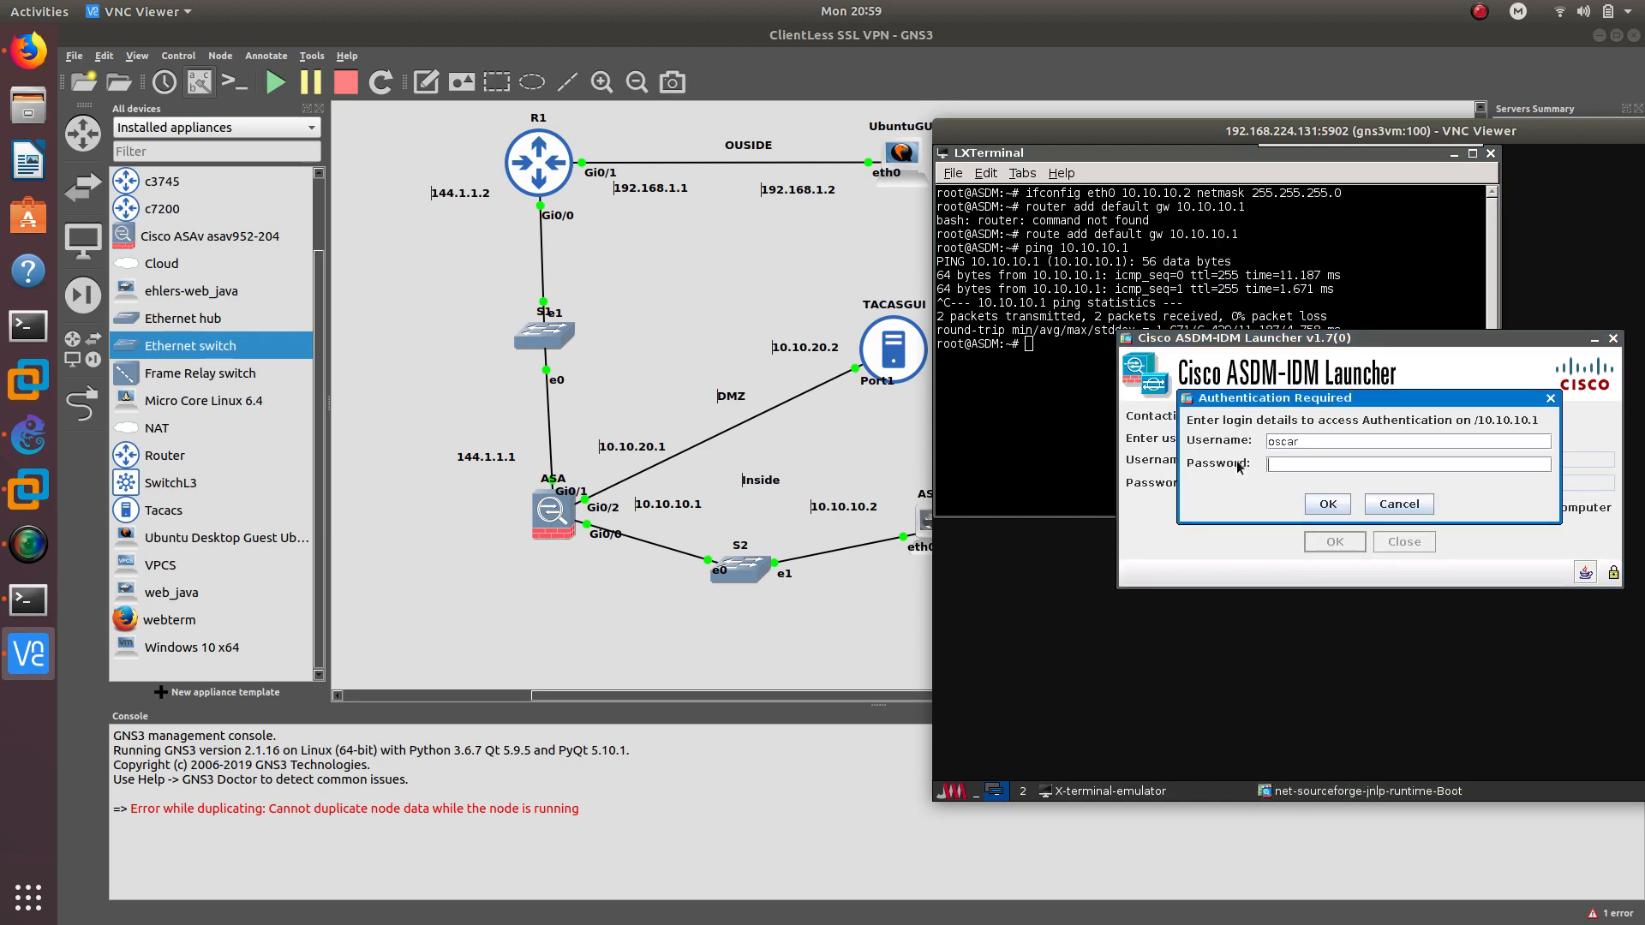
{"action": "type", "text": "cis"}
{"action": "left_click_drag", "start_coordinate": [1313, 396], "coordinate": [1238, 373]}
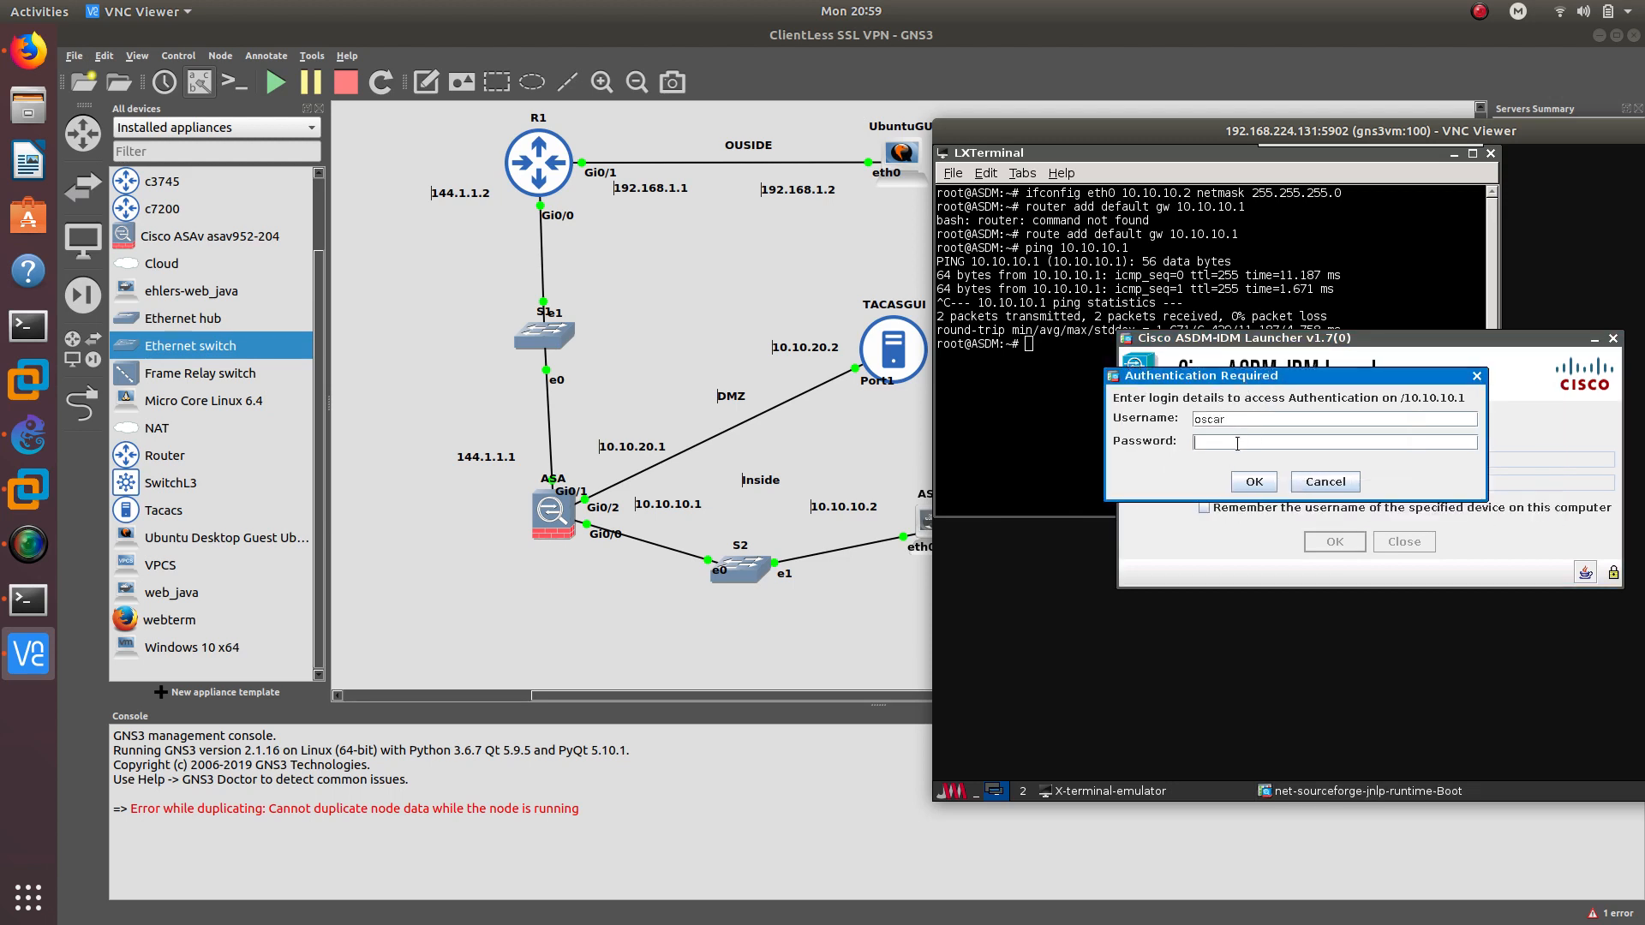
{"action": "type", "text": "cisco"}
{"action": "left_click", "coordinate": [1247, 484]}
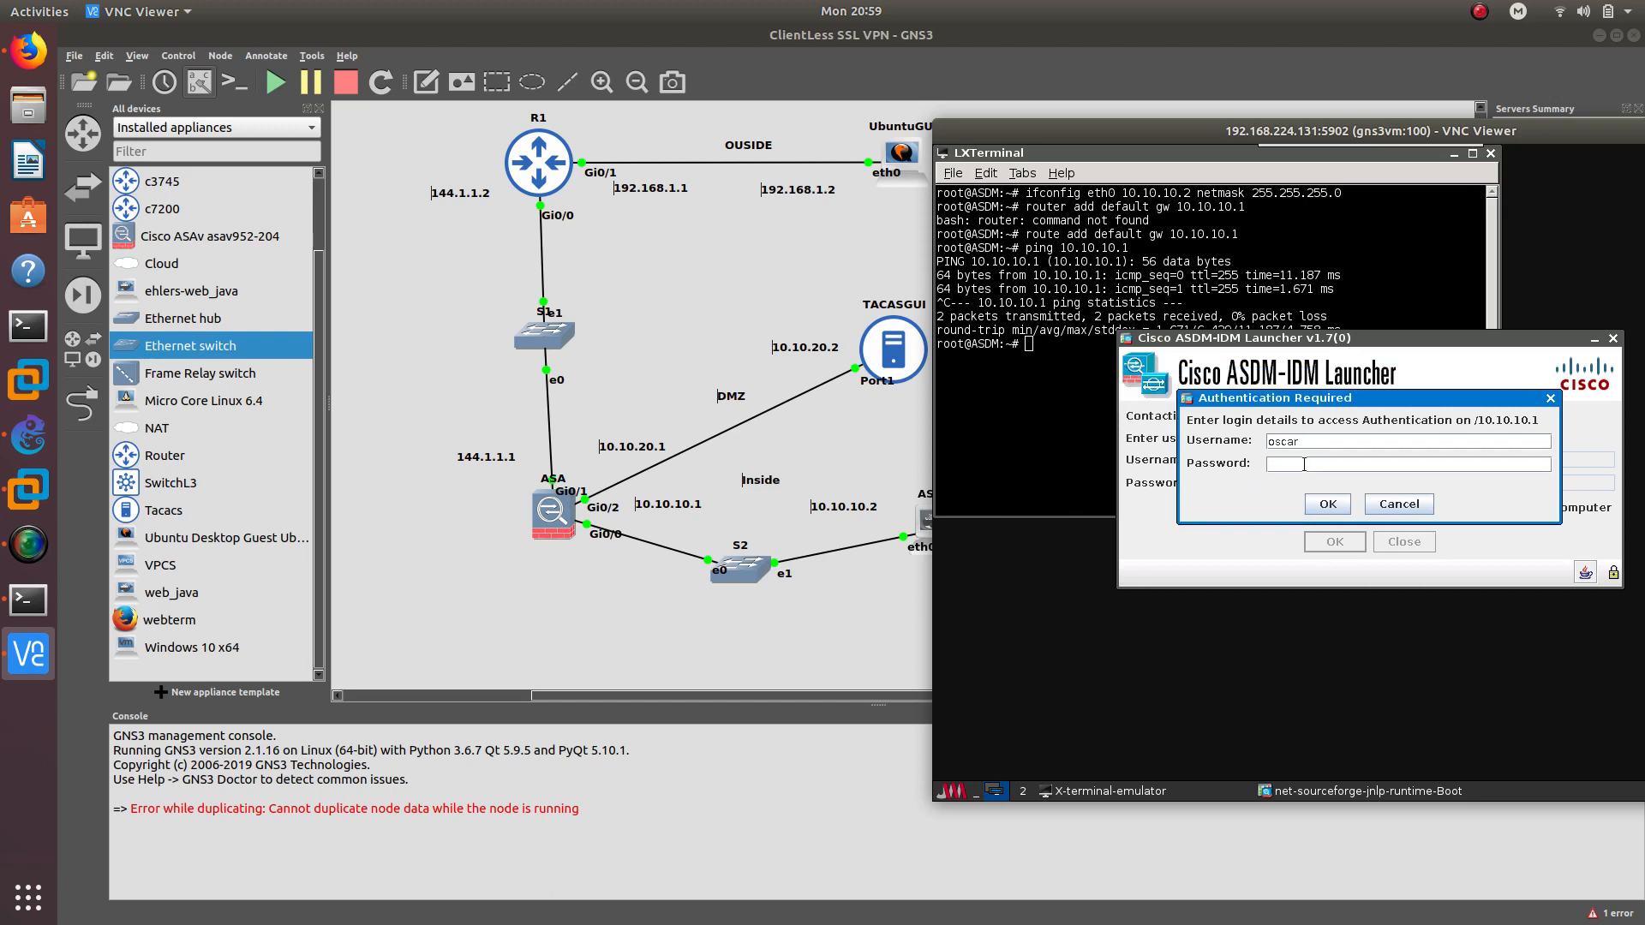
{"action": "type", "text": "cis"}
{"action": "key", "text": "BackSpace"}
{"action": "key", "text": "BackSpace"}
{"action": "key", "text": "BackSpace"}
{"action": "type", "text": "cisco1ci"}
{"action": "key", "text": "Return"}
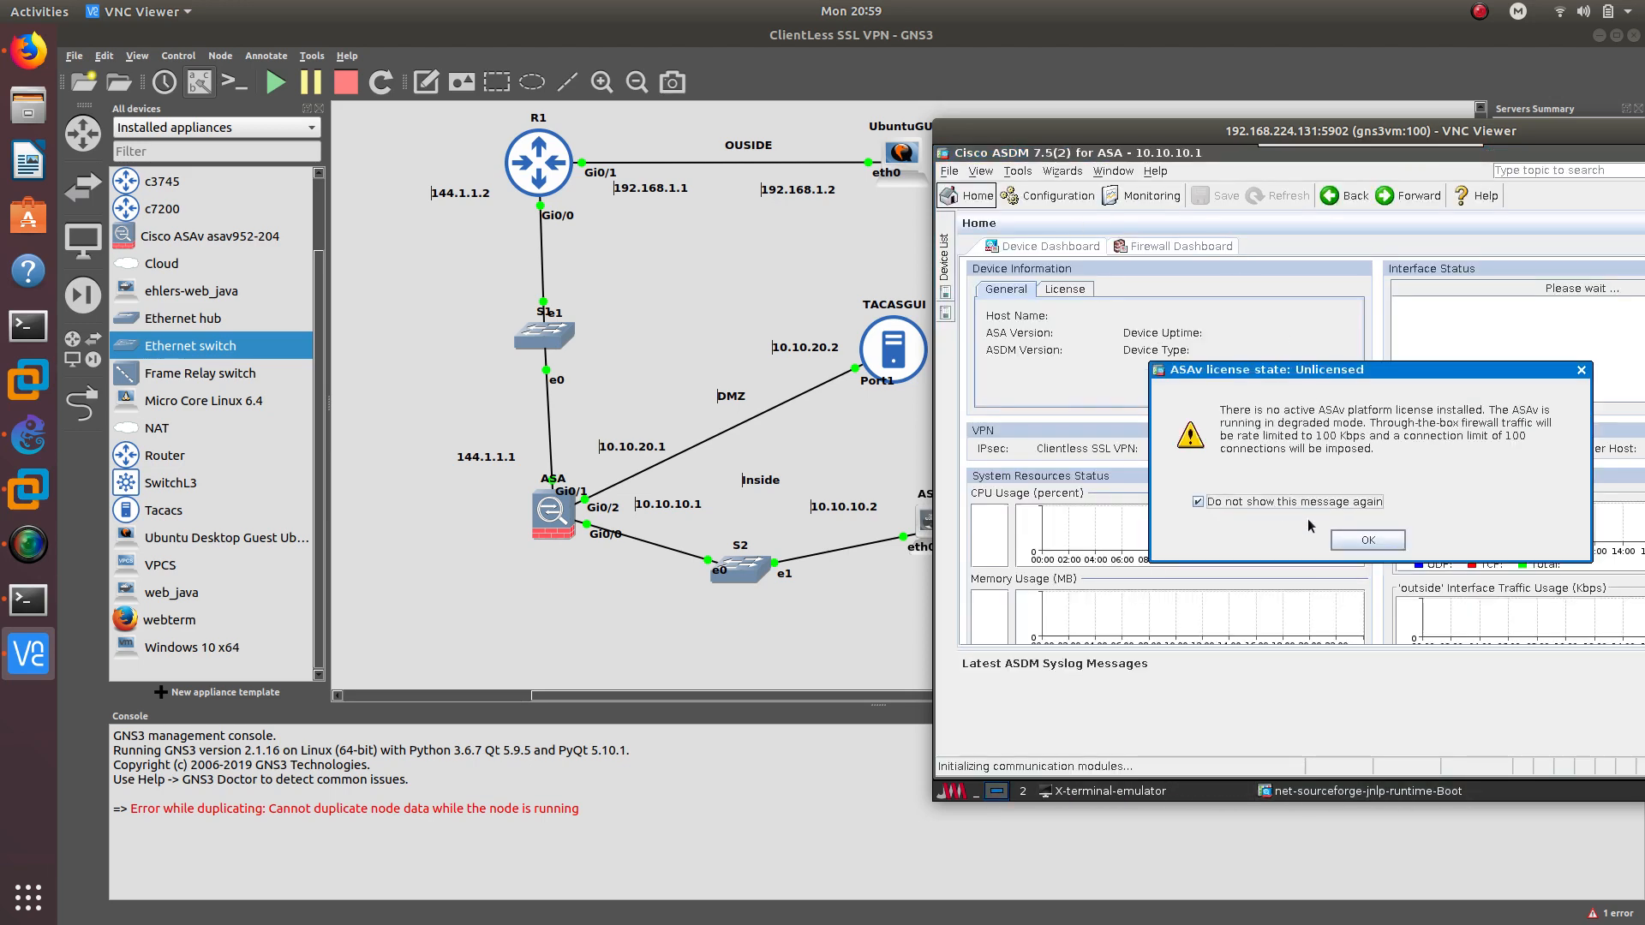
Dismiss the unlicensed-state warning and minimise the ASDM window
{"action": "left_click", "coordinate": [1347, 543]}
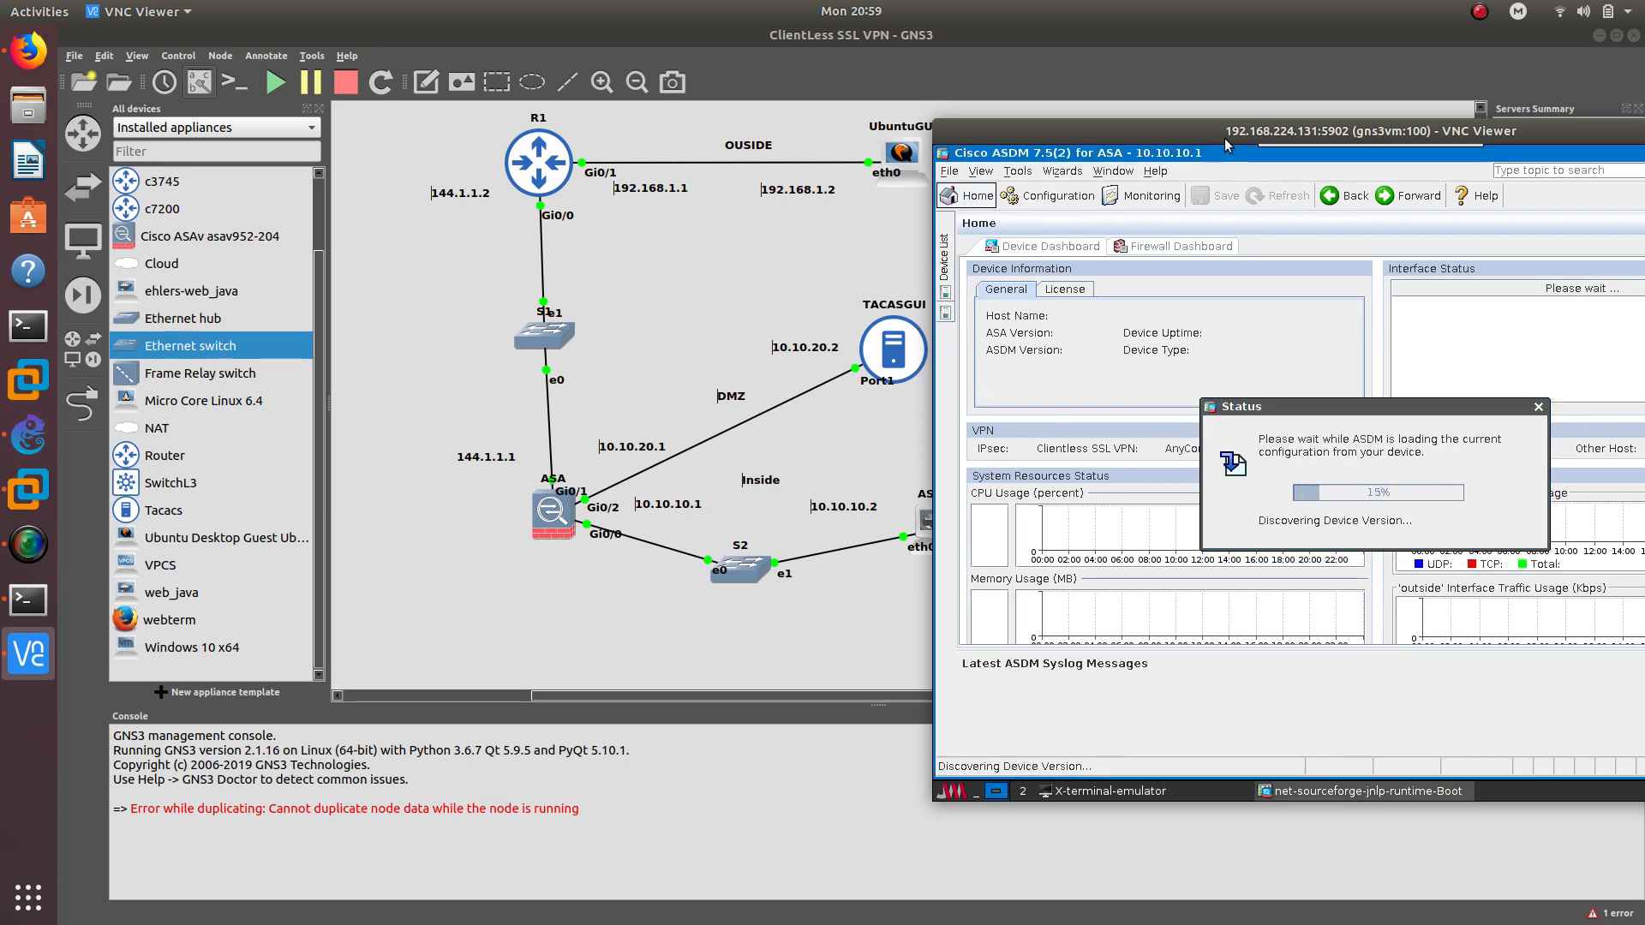
{"action": "left_click_drag", "start_coordinate": [1225, 137], "coordinate": [917, 127]}
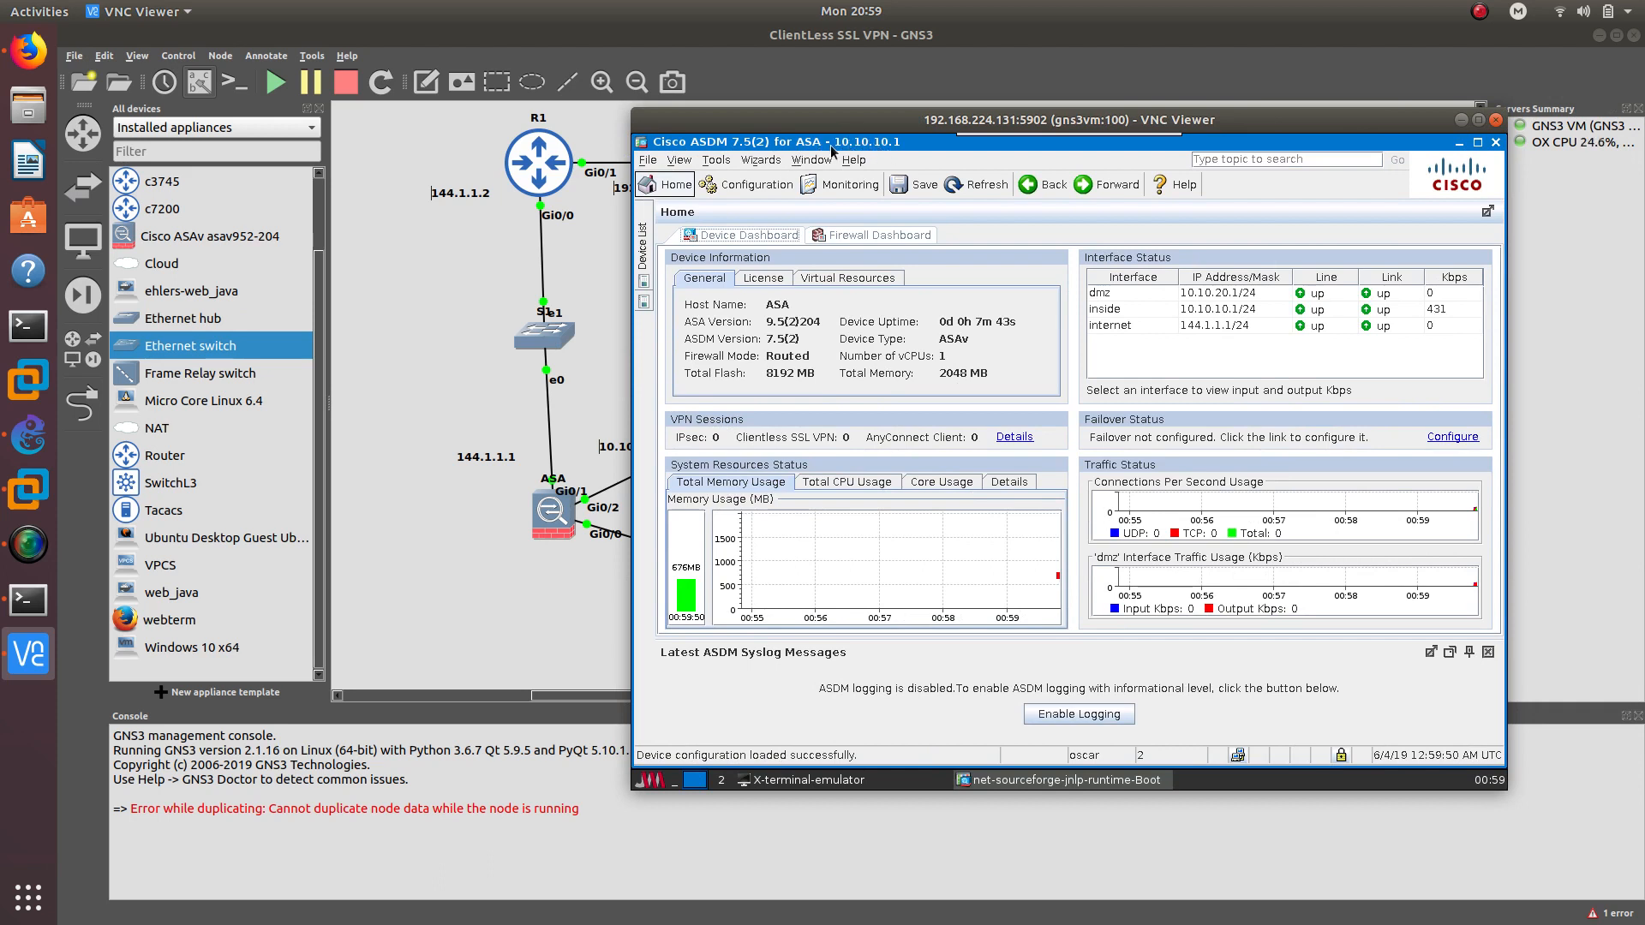
{"action": "left_click", "coordinate": [1461, 122]}
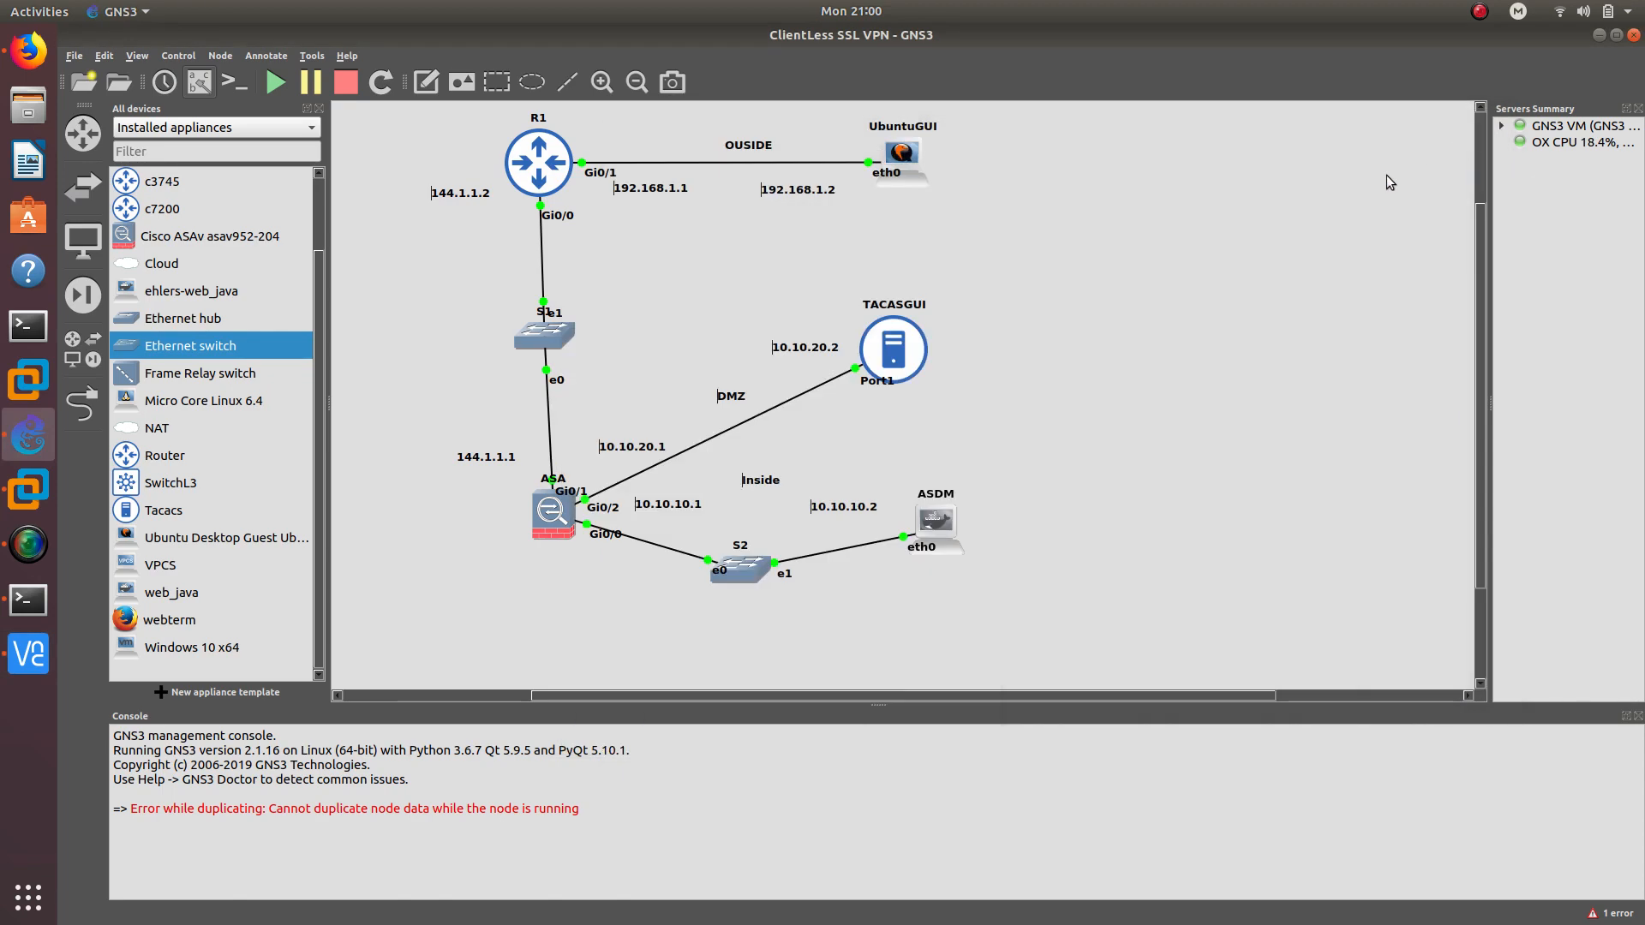
Open the TACASGUI node's console and log in as root
{"action": "double_click", "coordinate": [891, 358]}
{"action": "left_click_drag", "start_coordinate": [413, 159], "coordinate": [1075, 106]}
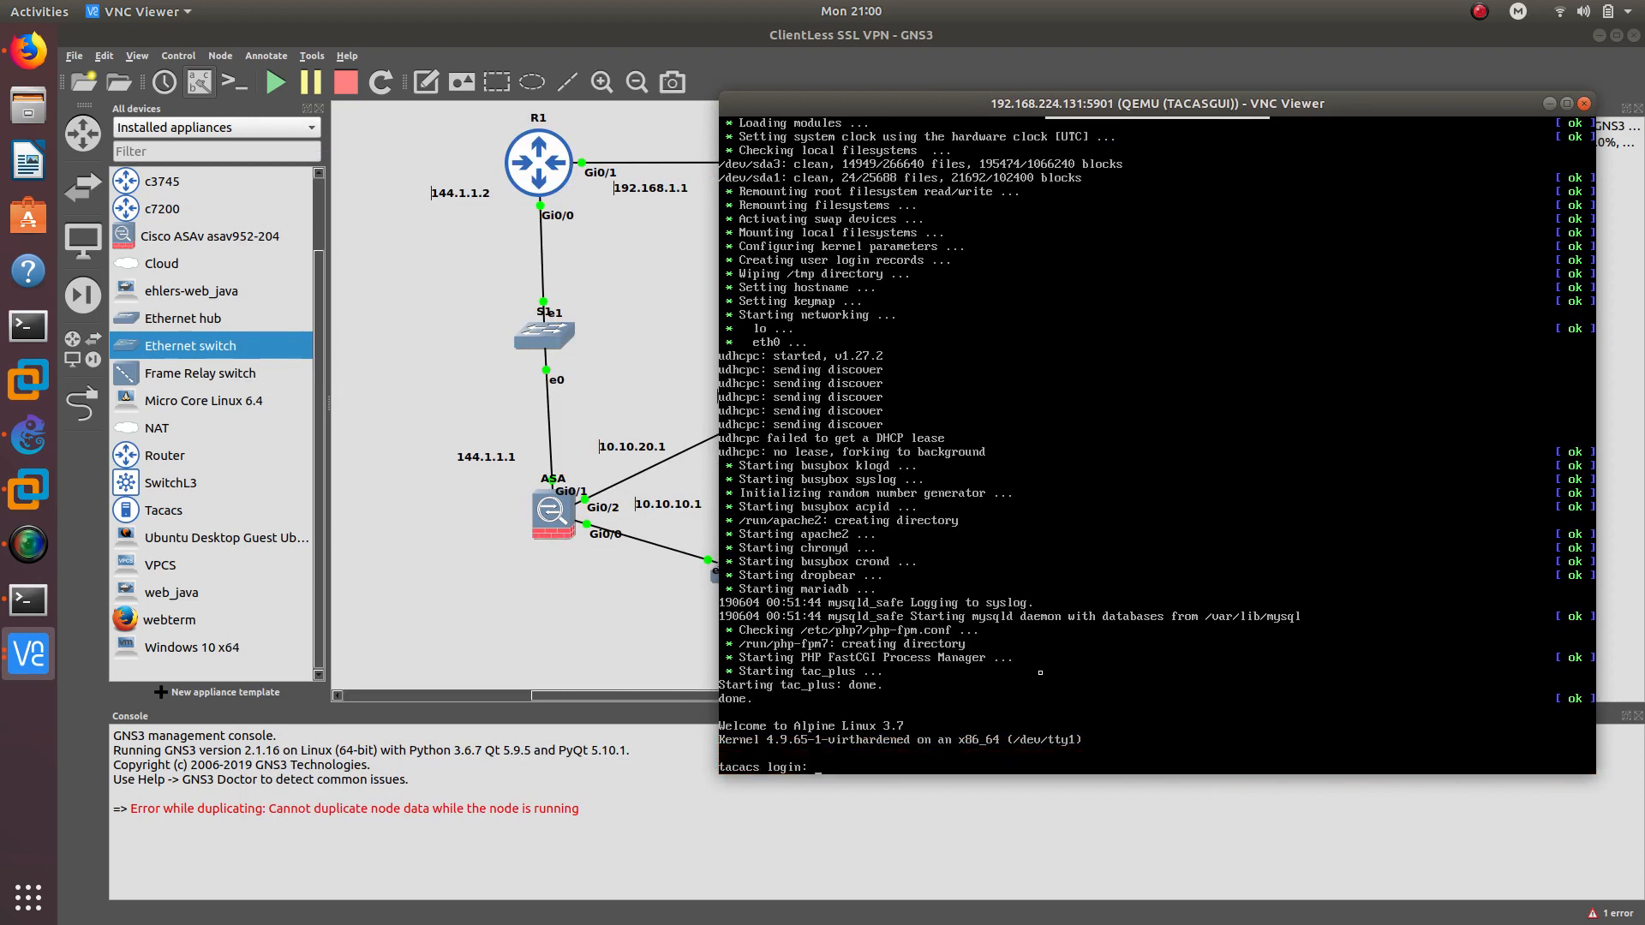
{"action": "type", "text": "root"}
{"action": "key", "text": "Return"}
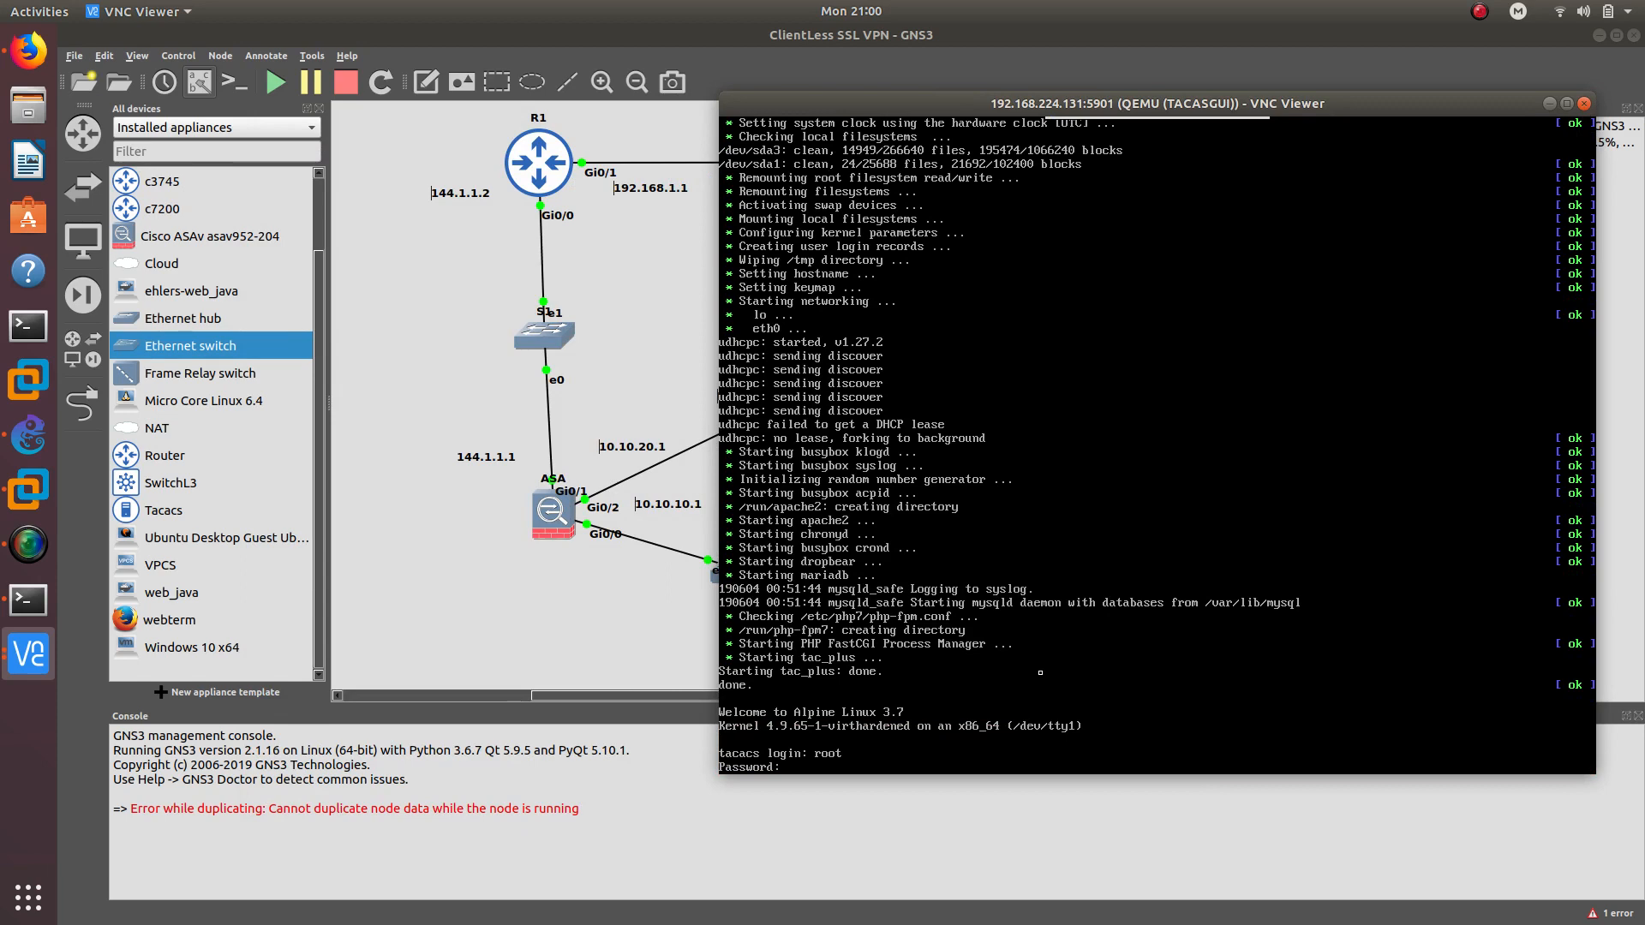
{"action": "key", "text": "Return"}
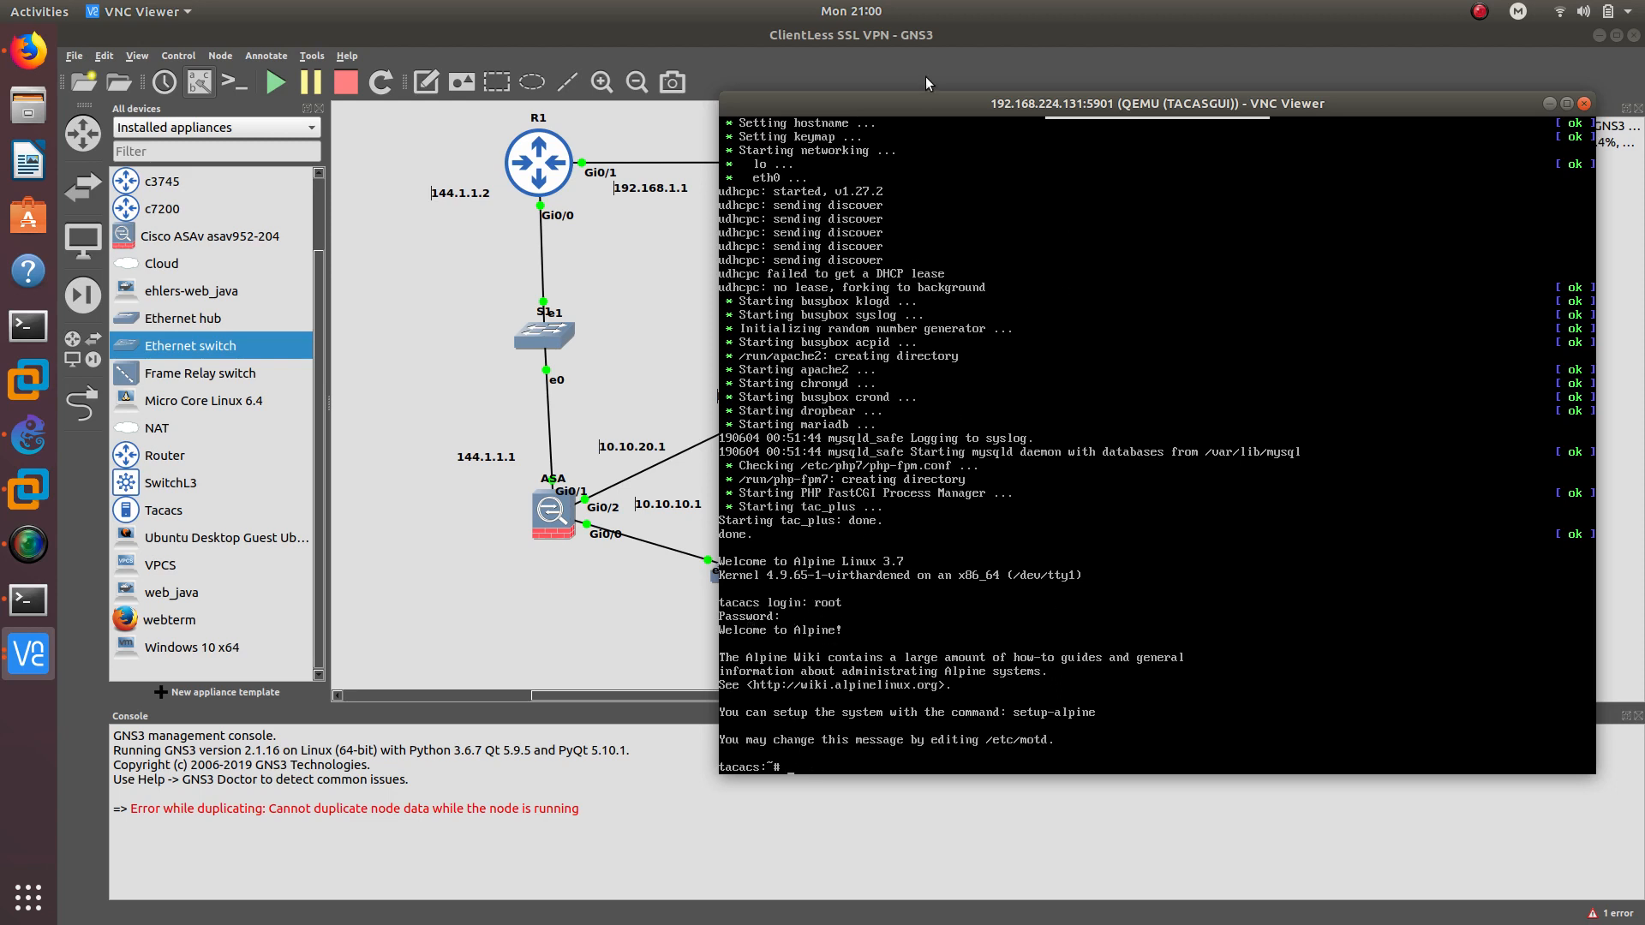
Set eth0 to 10.10.20.2/24 with gateway 10.10.20.1 and ping 10.10.20.1 successfully
{"action": "left_click_drag", "start_coordinate": [926, 108], "coordinate": [984, 114]}
{"action": "type", "text": "ifconfig eth0"}
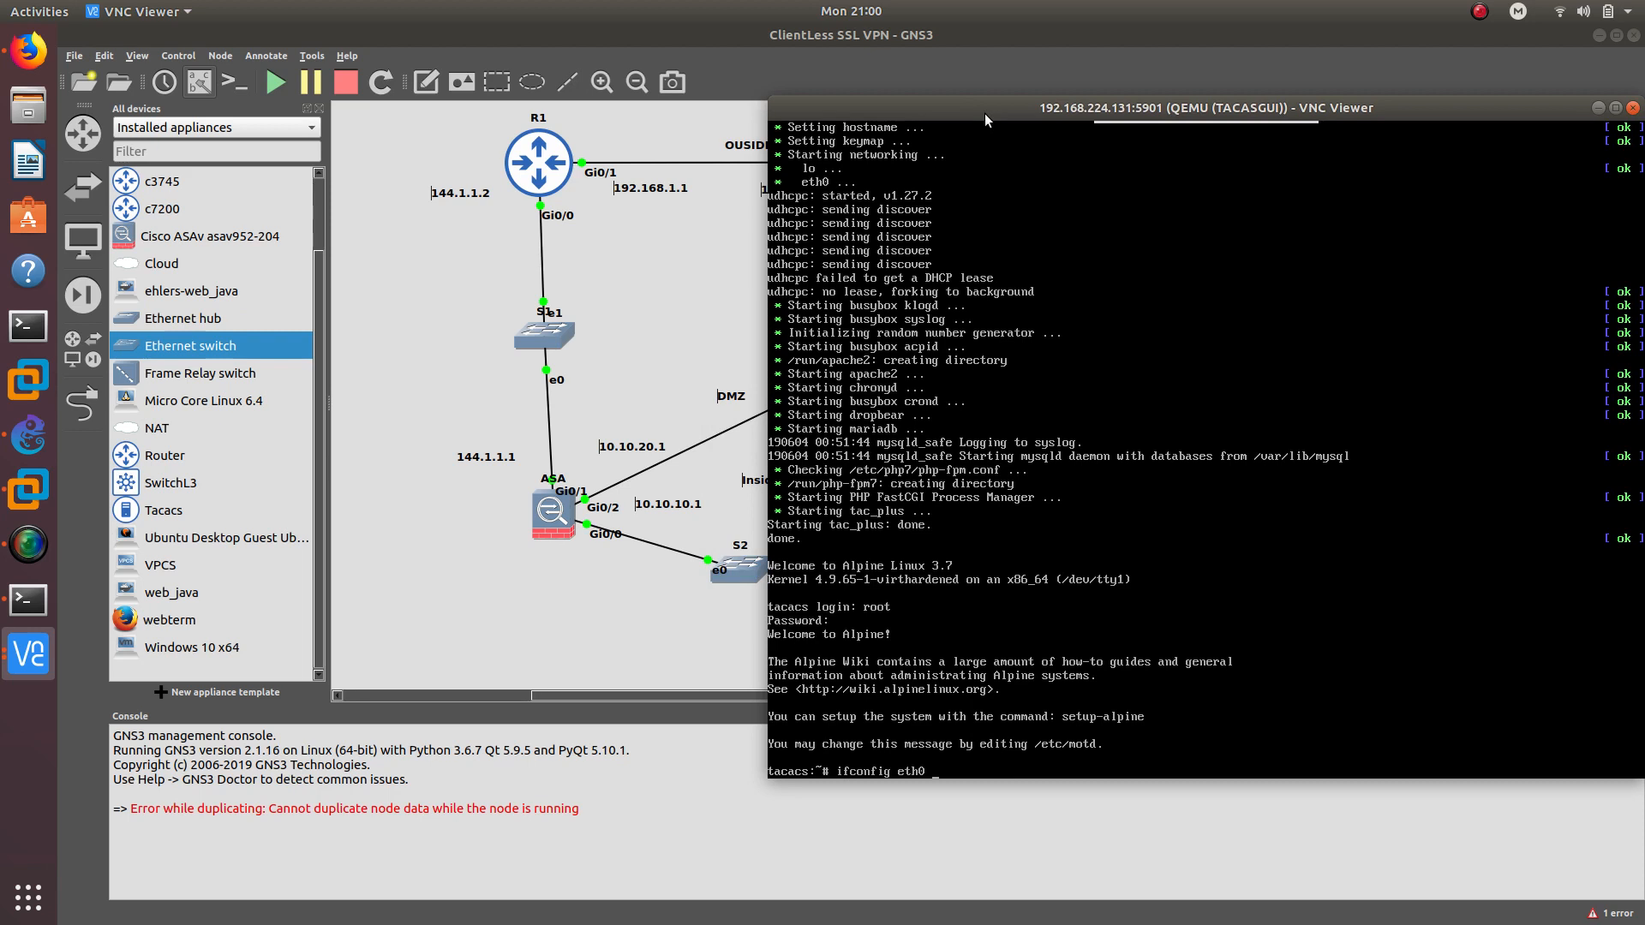
{"action": "type", "text": " 10.10.20.2 netmask 255.255.255.0"}
{"action": "key", "text": "Return"}
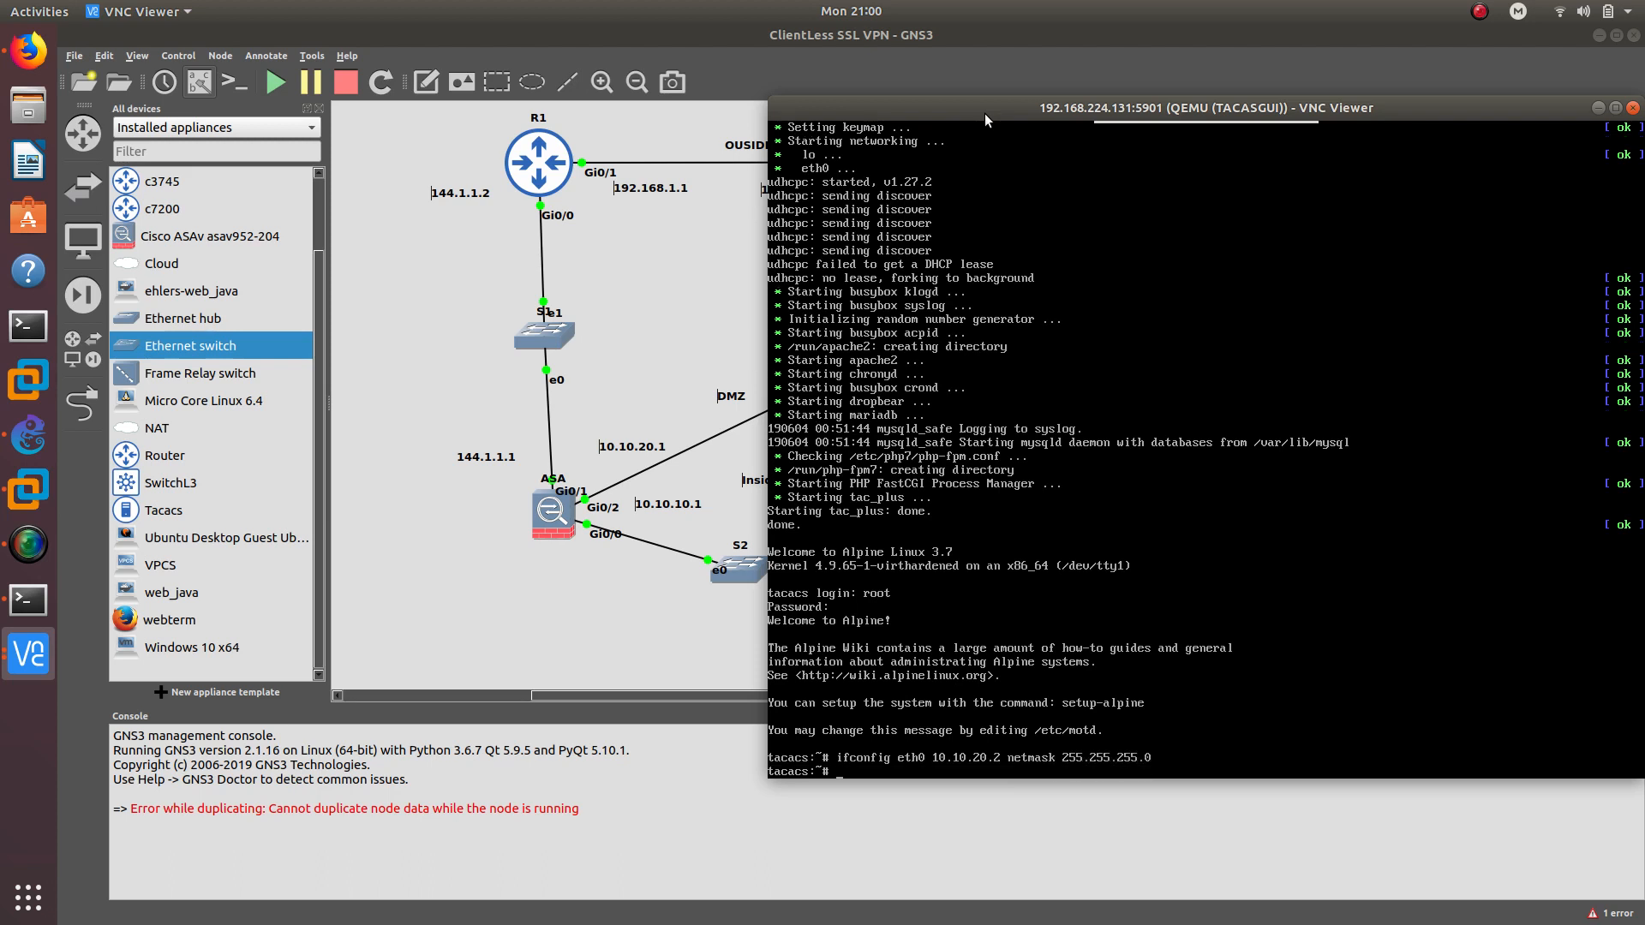
{"action": "type", "text": "route add default gw 10.10.20.1"}
{"action": "key", "text": "Return"}
{"action": "type", "text": "ping 10.10."}
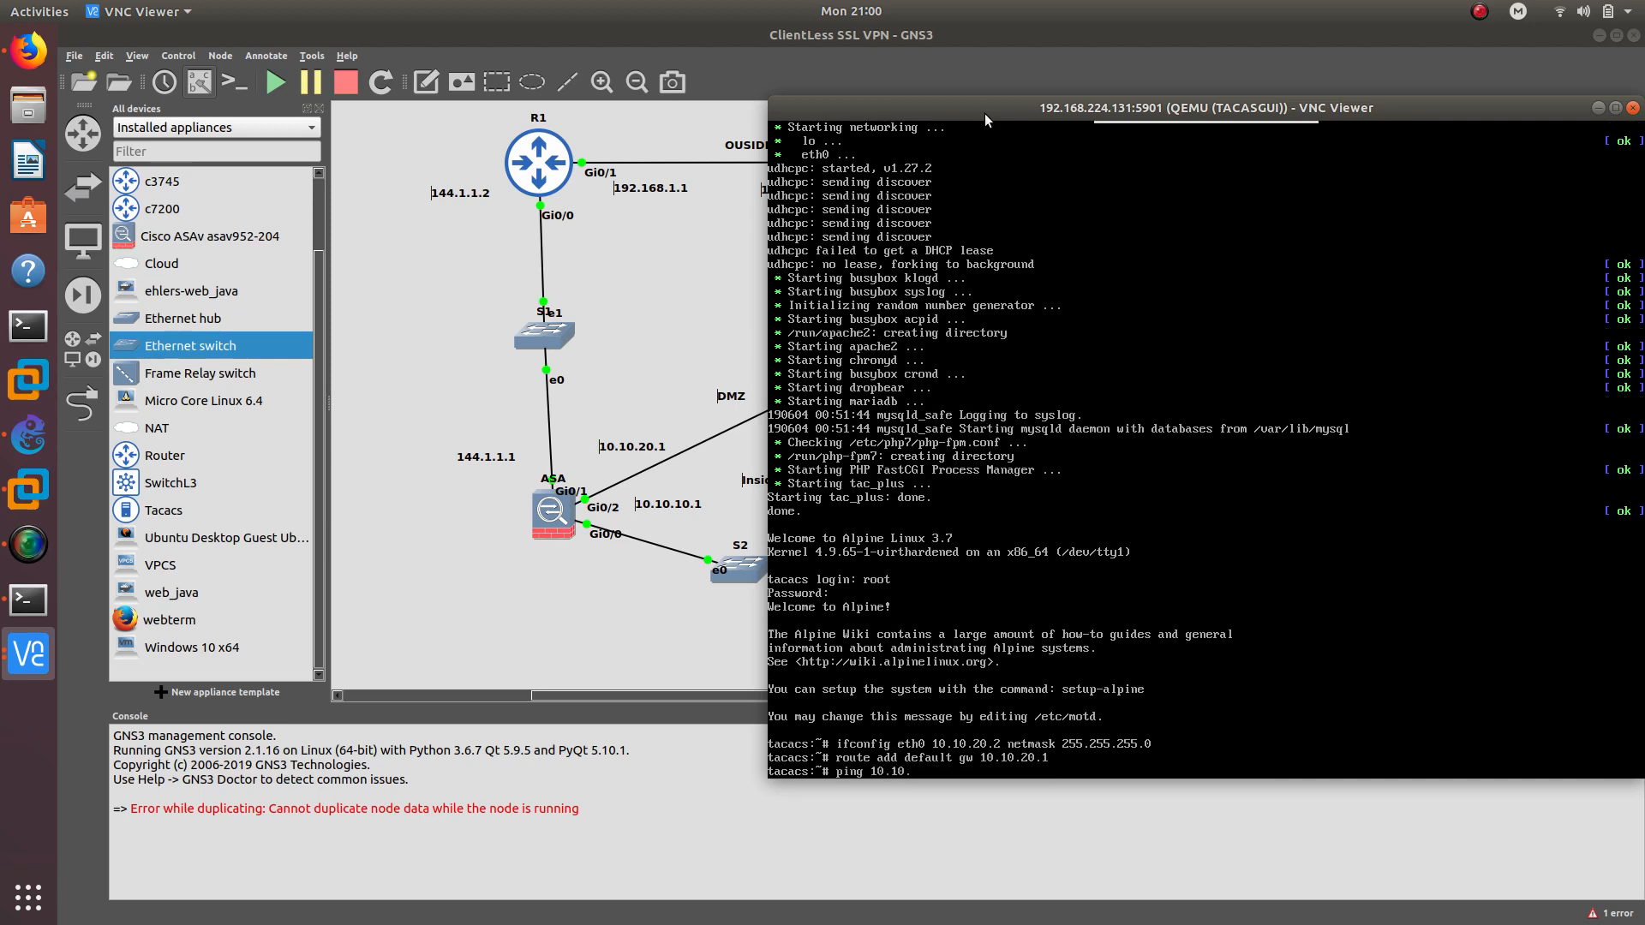
{"action": "type", "text": "20.1"}
{"action": "key", "text": "Return"}
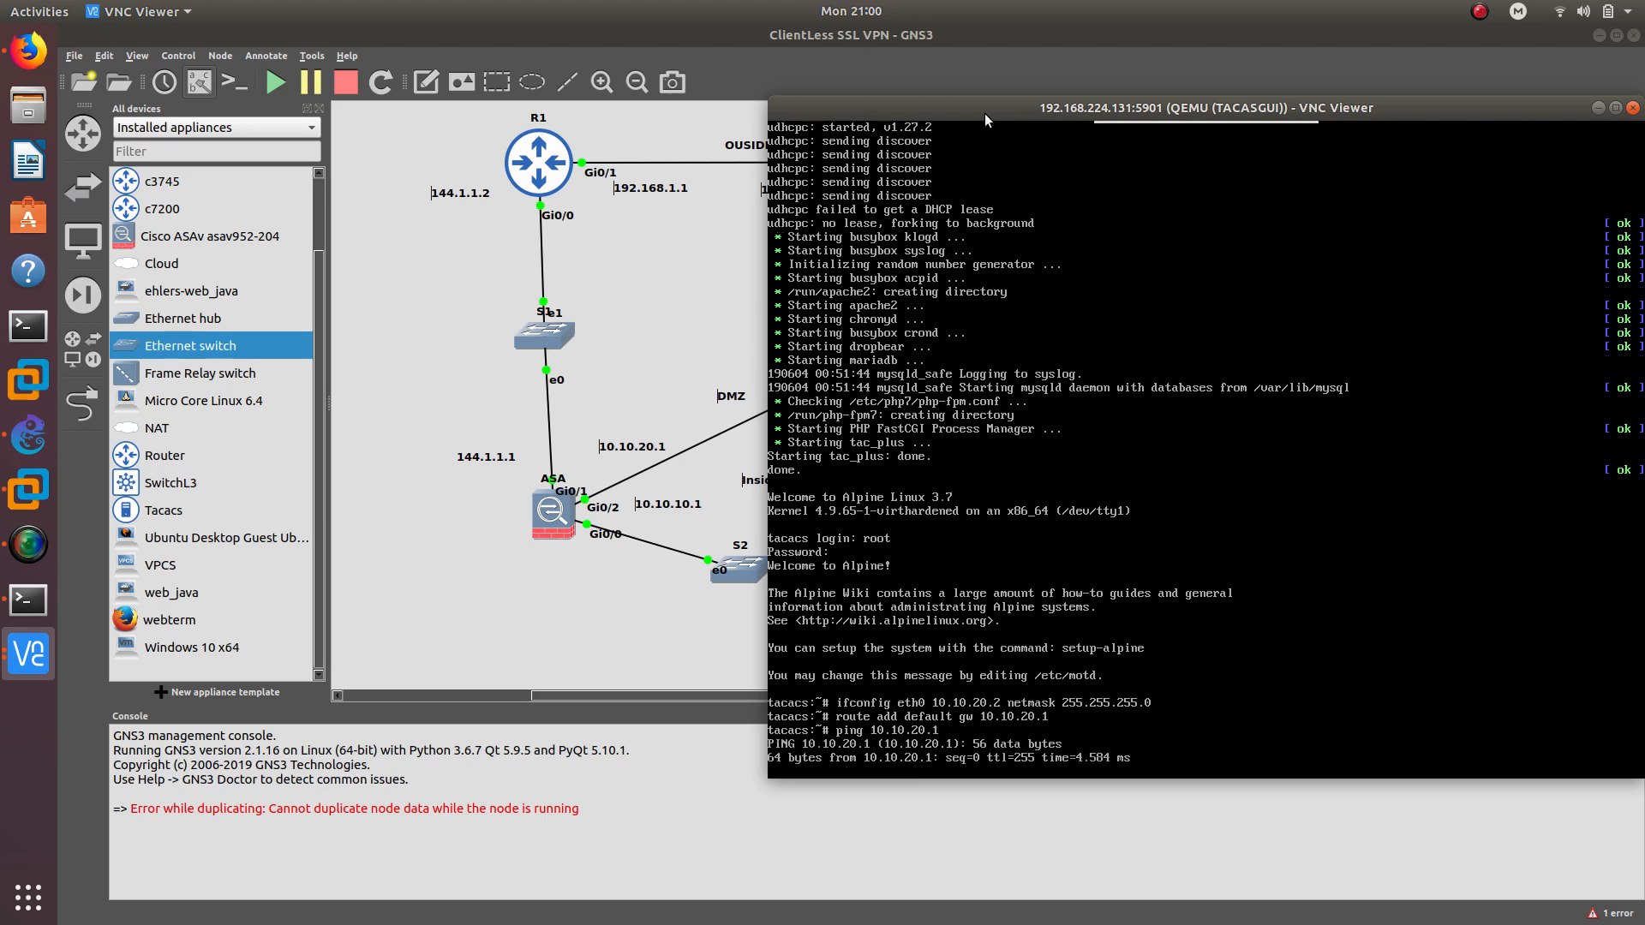
{"action": "key", "text": "ctrl+c"}
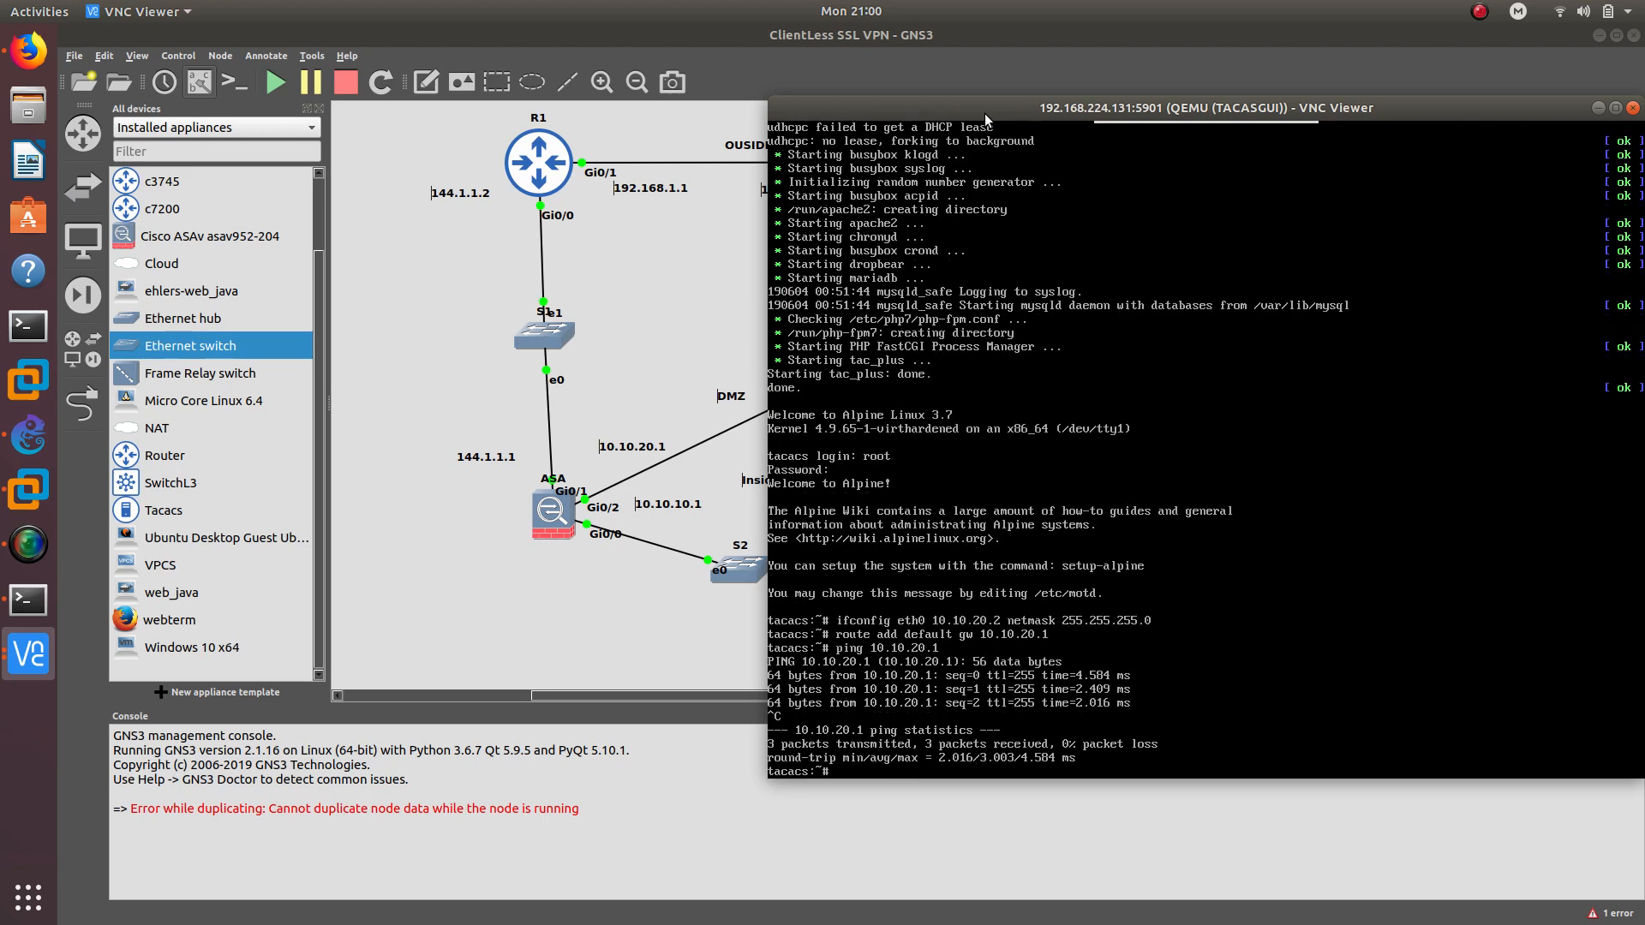
Hide the TACASGUI console and bring R1's router console to the front
{"action": "left_click_drag", "start_coordinate": [1148, 104], "coordinate": [995, 98]}
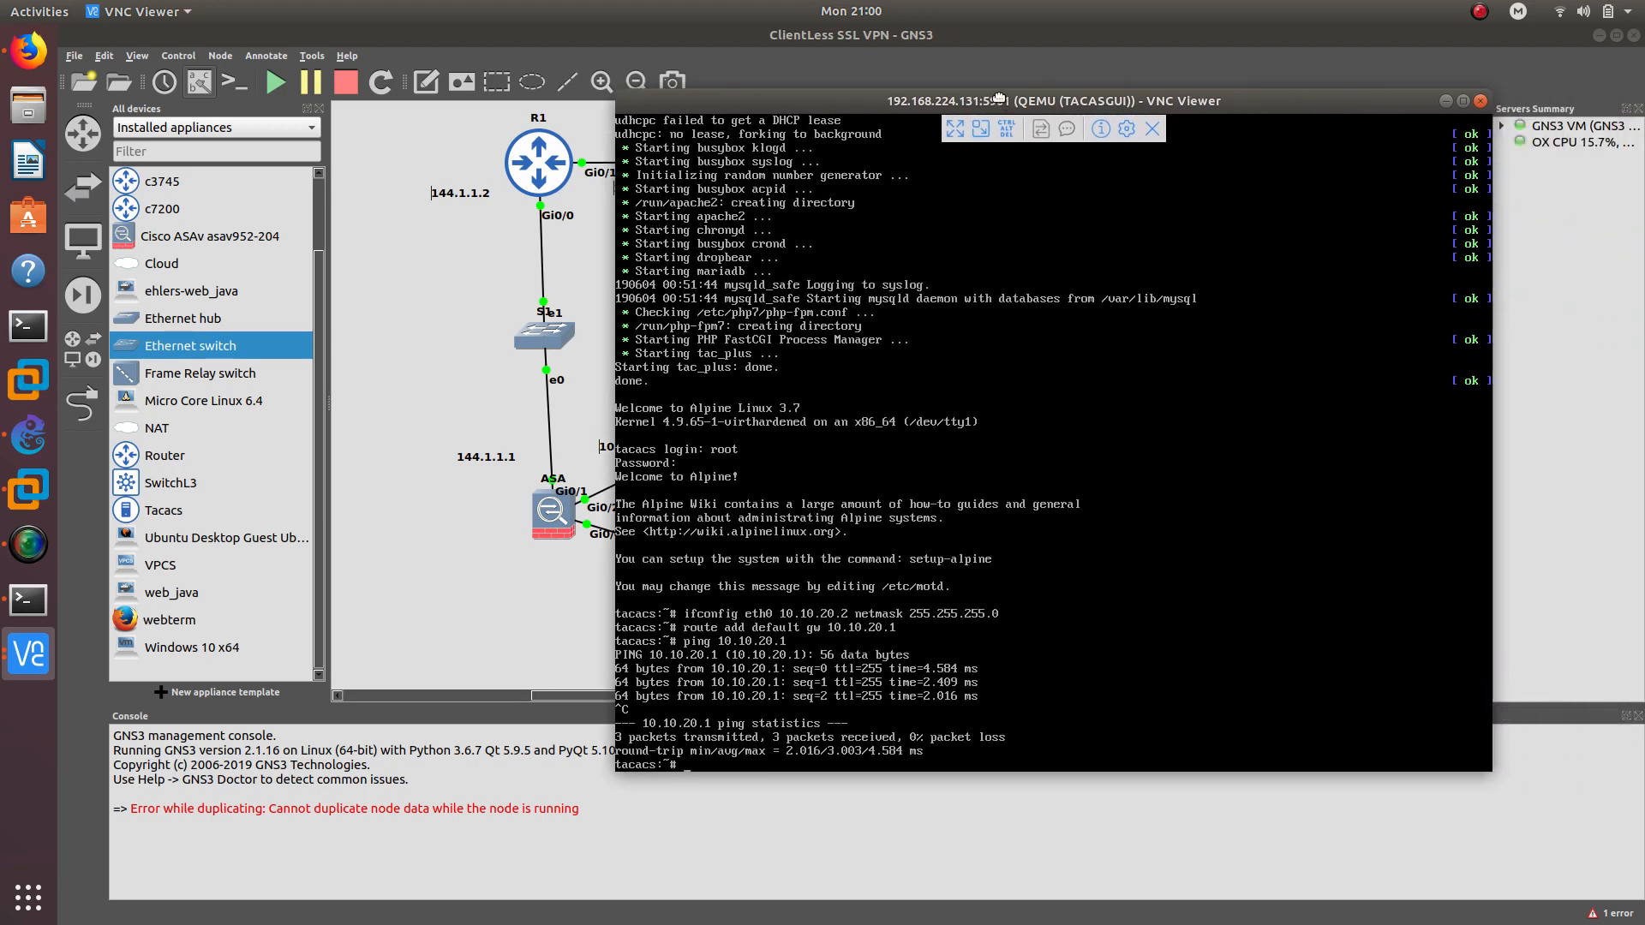
{"action": "left_click", "coordinate": [1445, 100]}
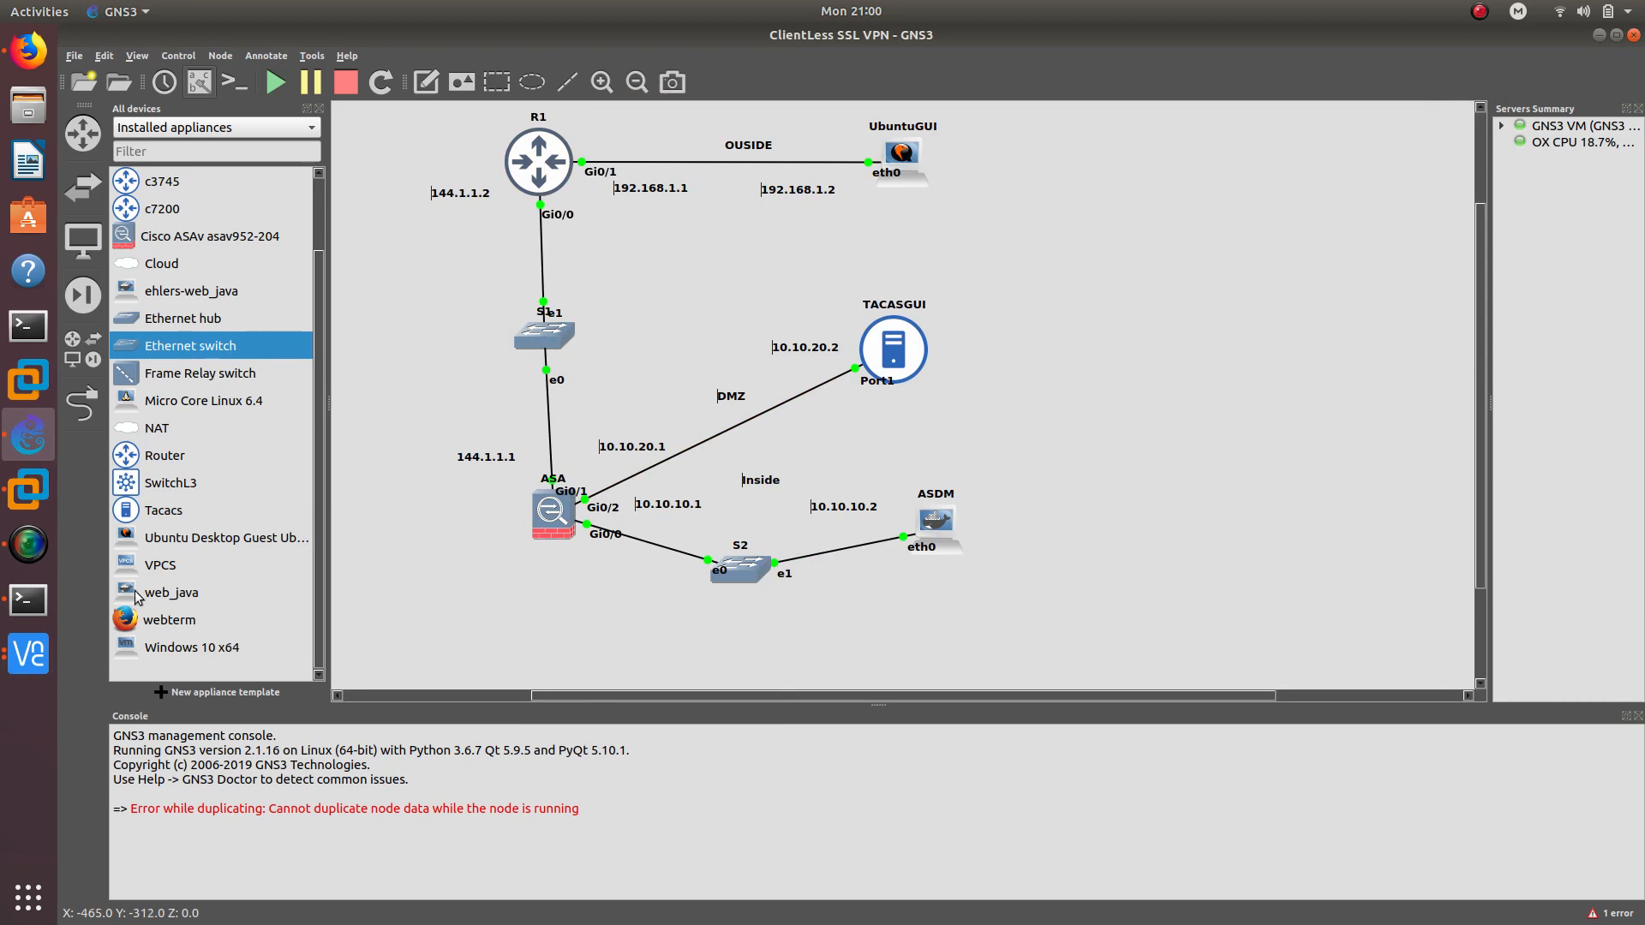
{"action": "left_click", "coordinate": [28, 654]}
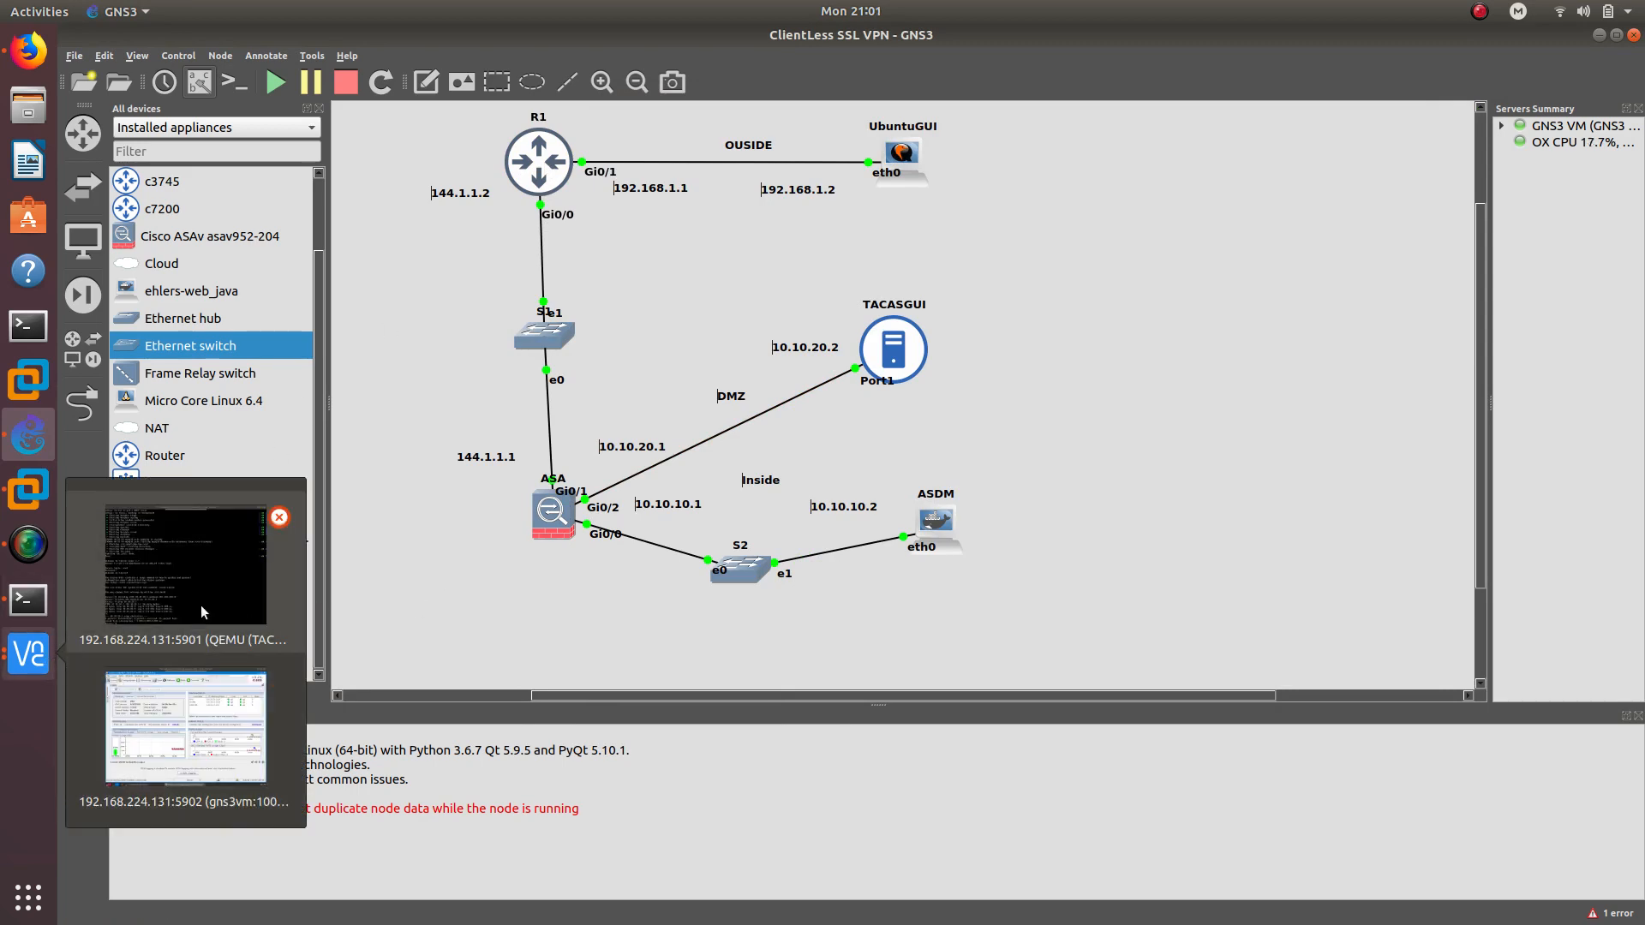
{"action": "left_click", "coordinate": [202, 573]}
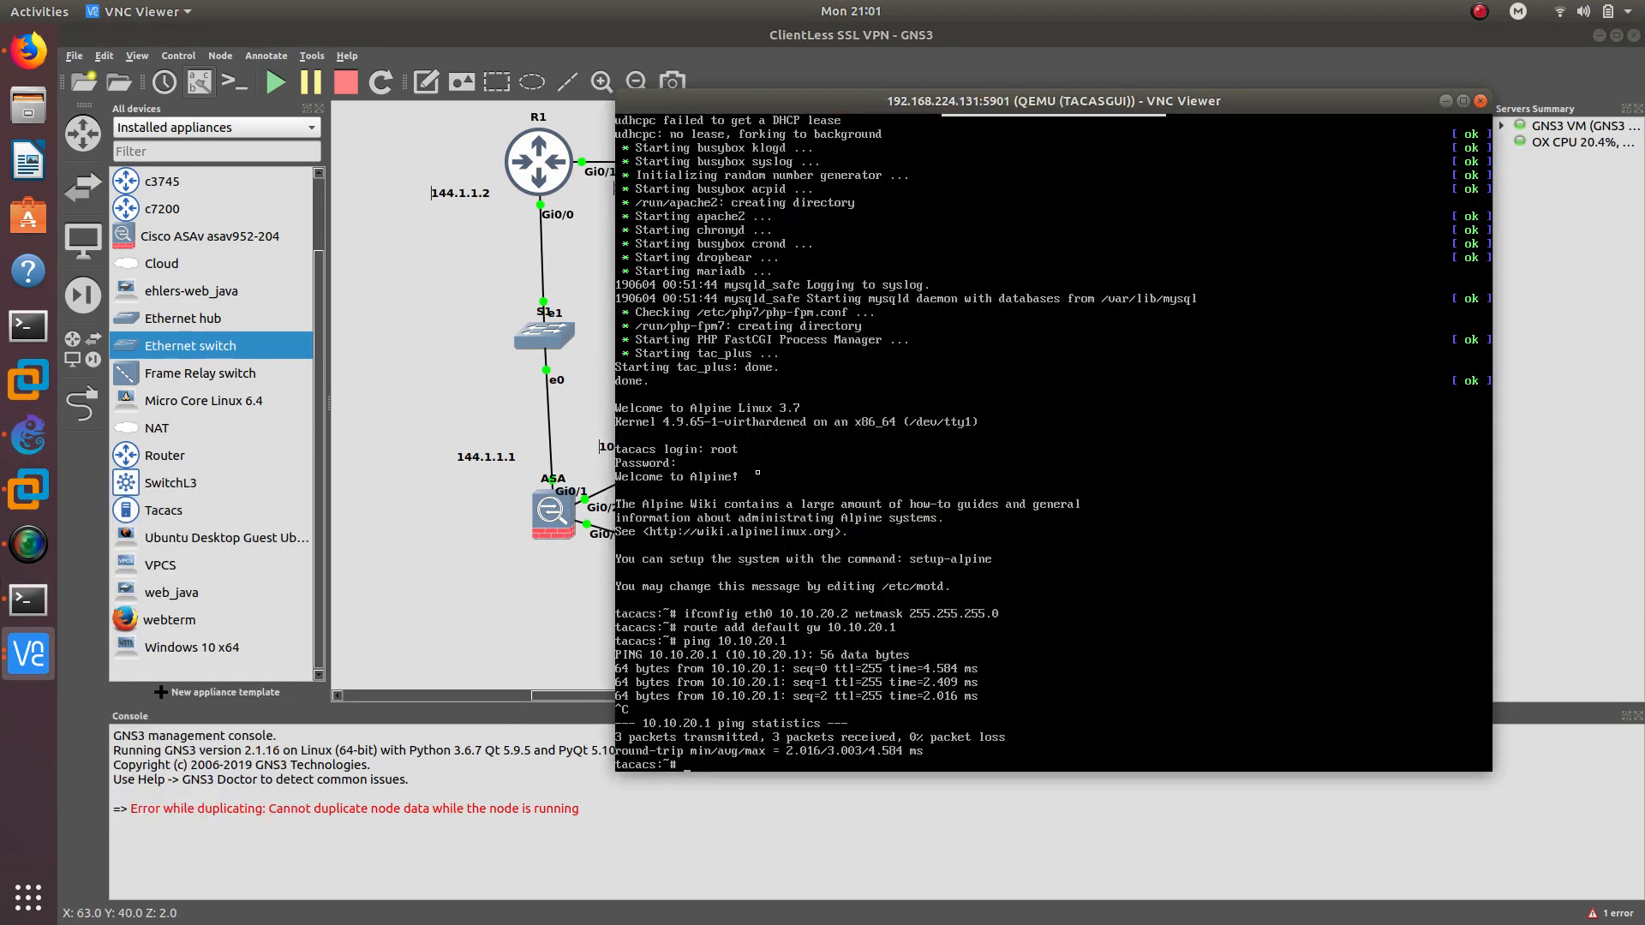
{"action": "left_click", "coordinate": [28, 600]}
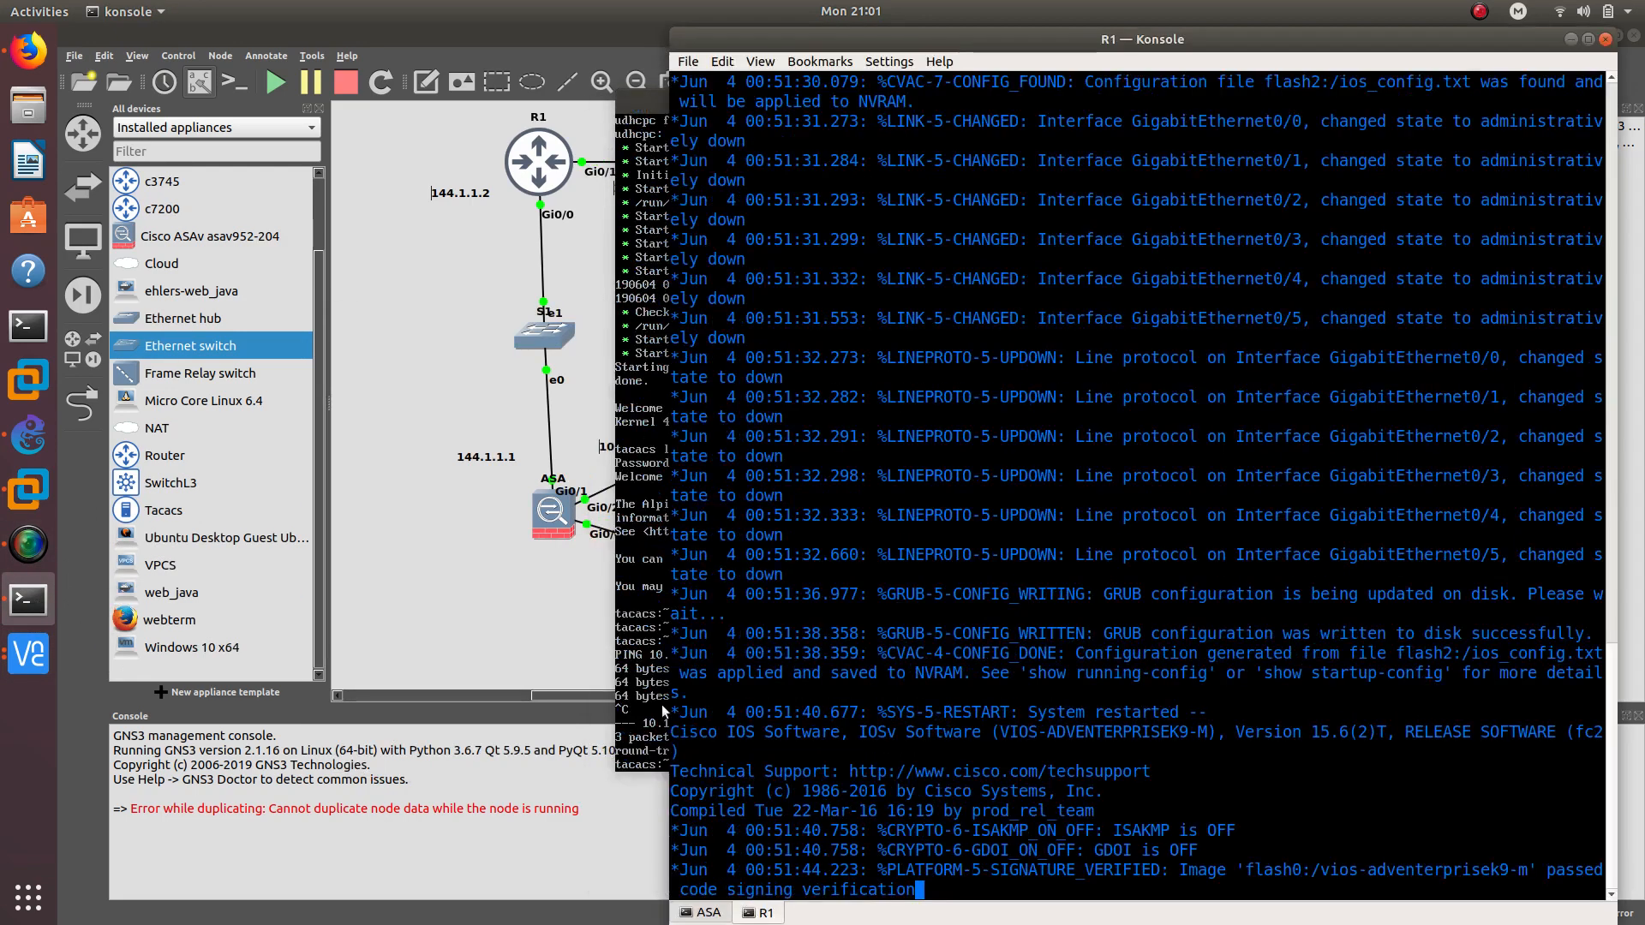
Enter global configuration mode on the router and set its hostname to R1
{"action": "left_click", "coordinate": [651, 487]}
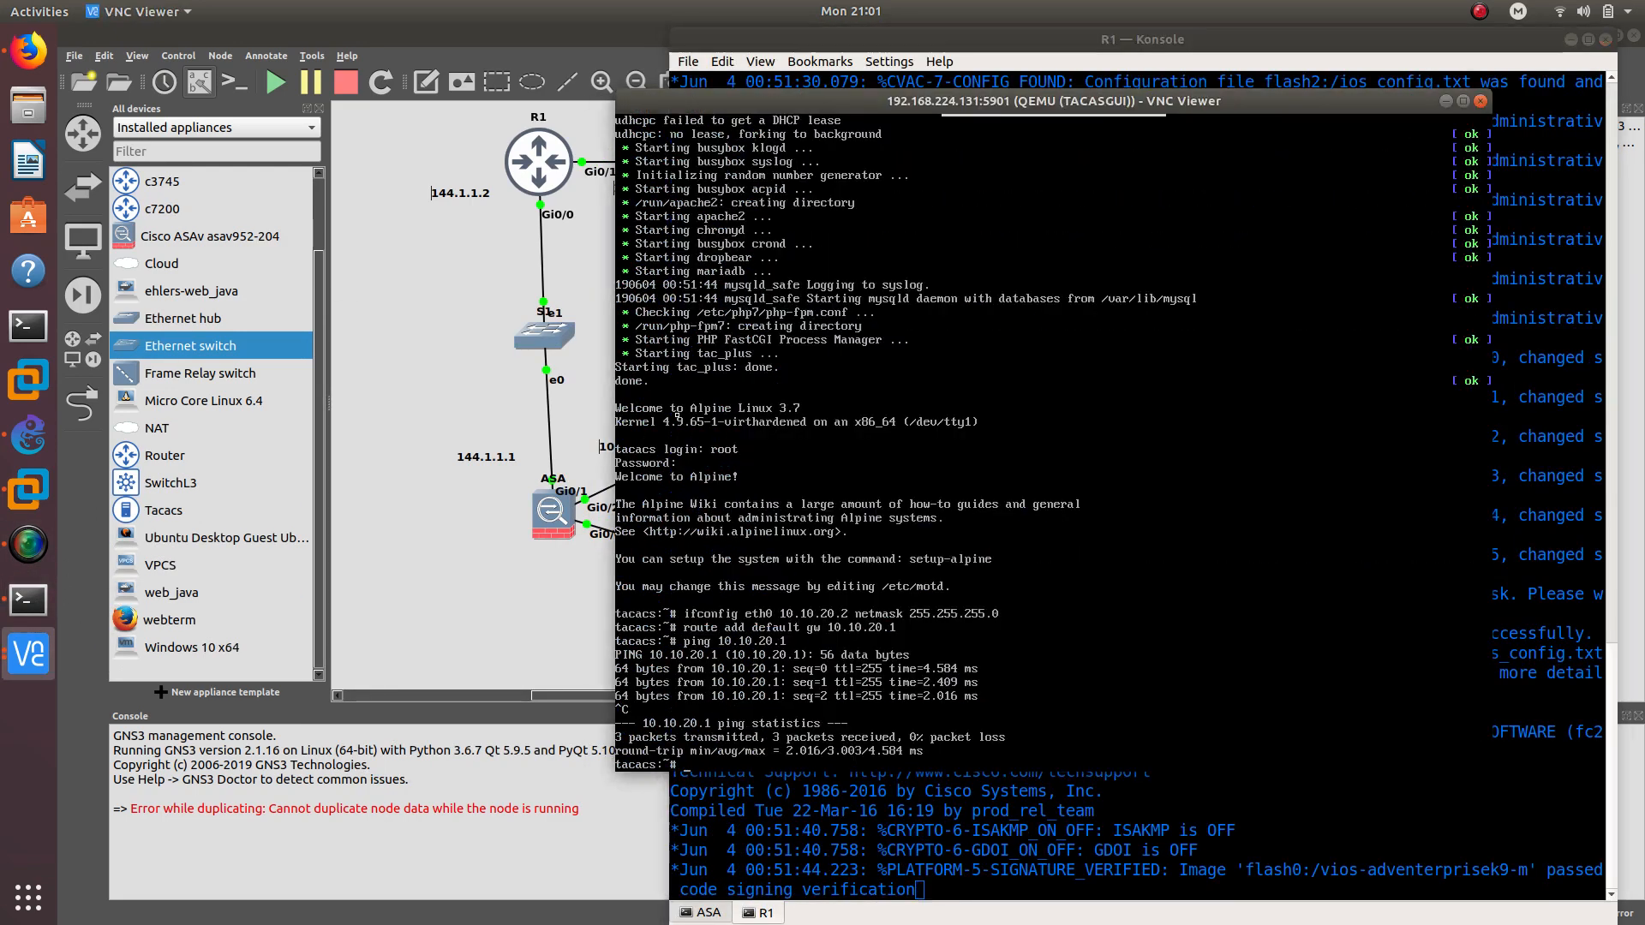
{"action": "left_click", "coordinate": [1447, 102]}
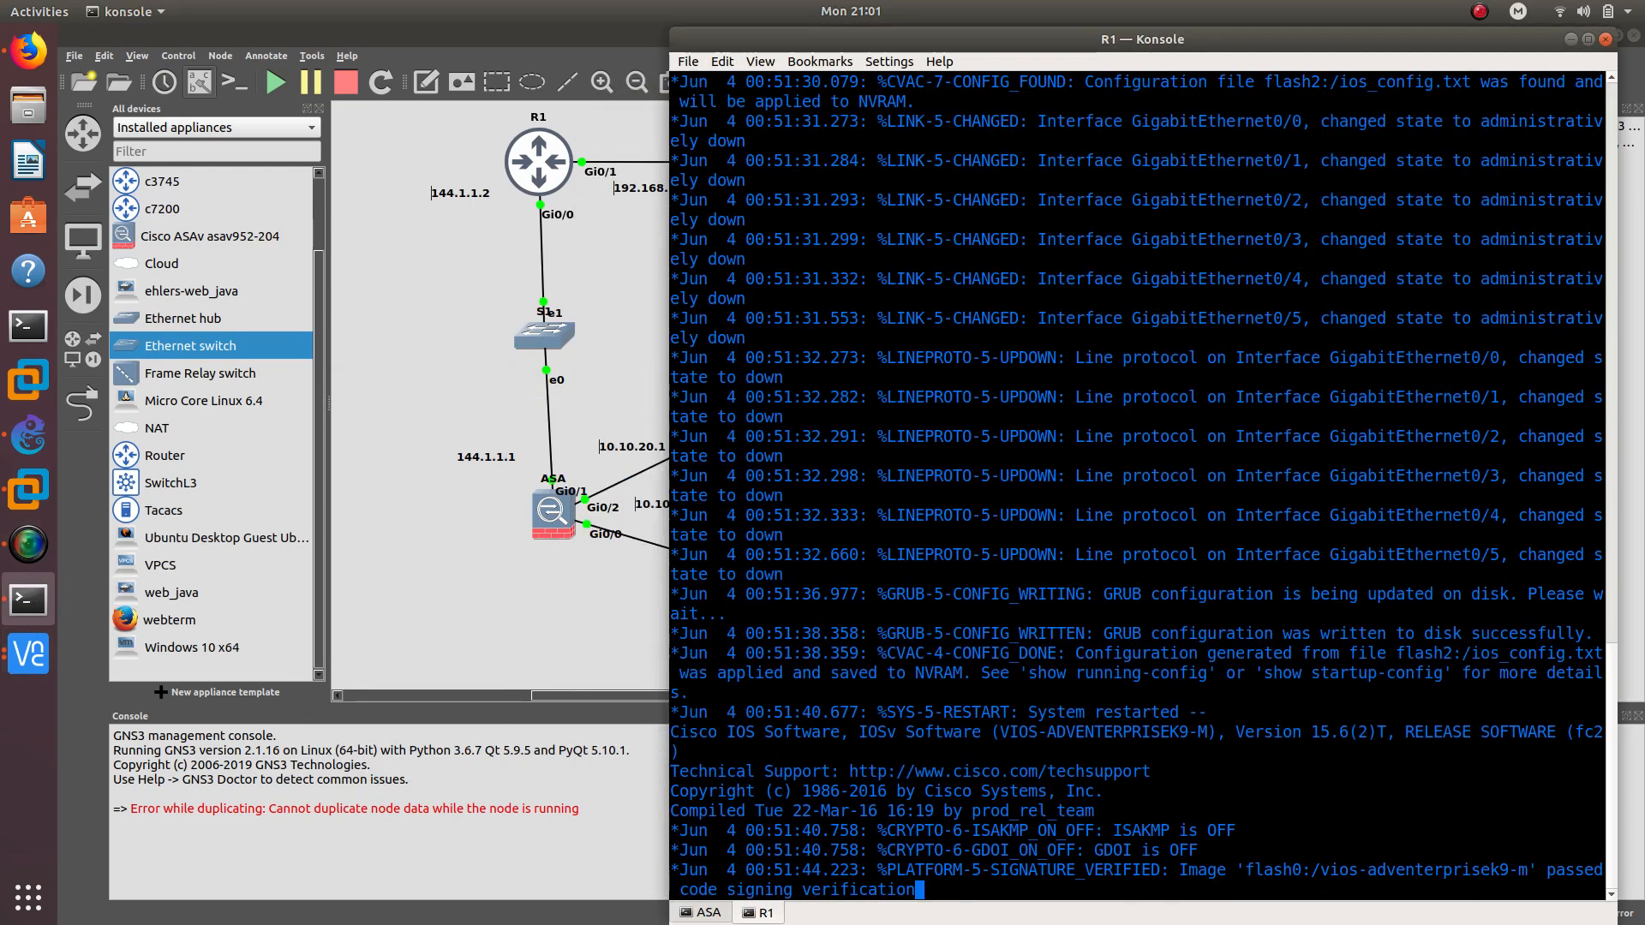
{"action": "key", "text": "Return"}
{"action": "key", "text": "Return"}
{"action": "key", "text": "Return"}
{"action": "key", "text": "Return"}
{"action": "type", "text": "config "}
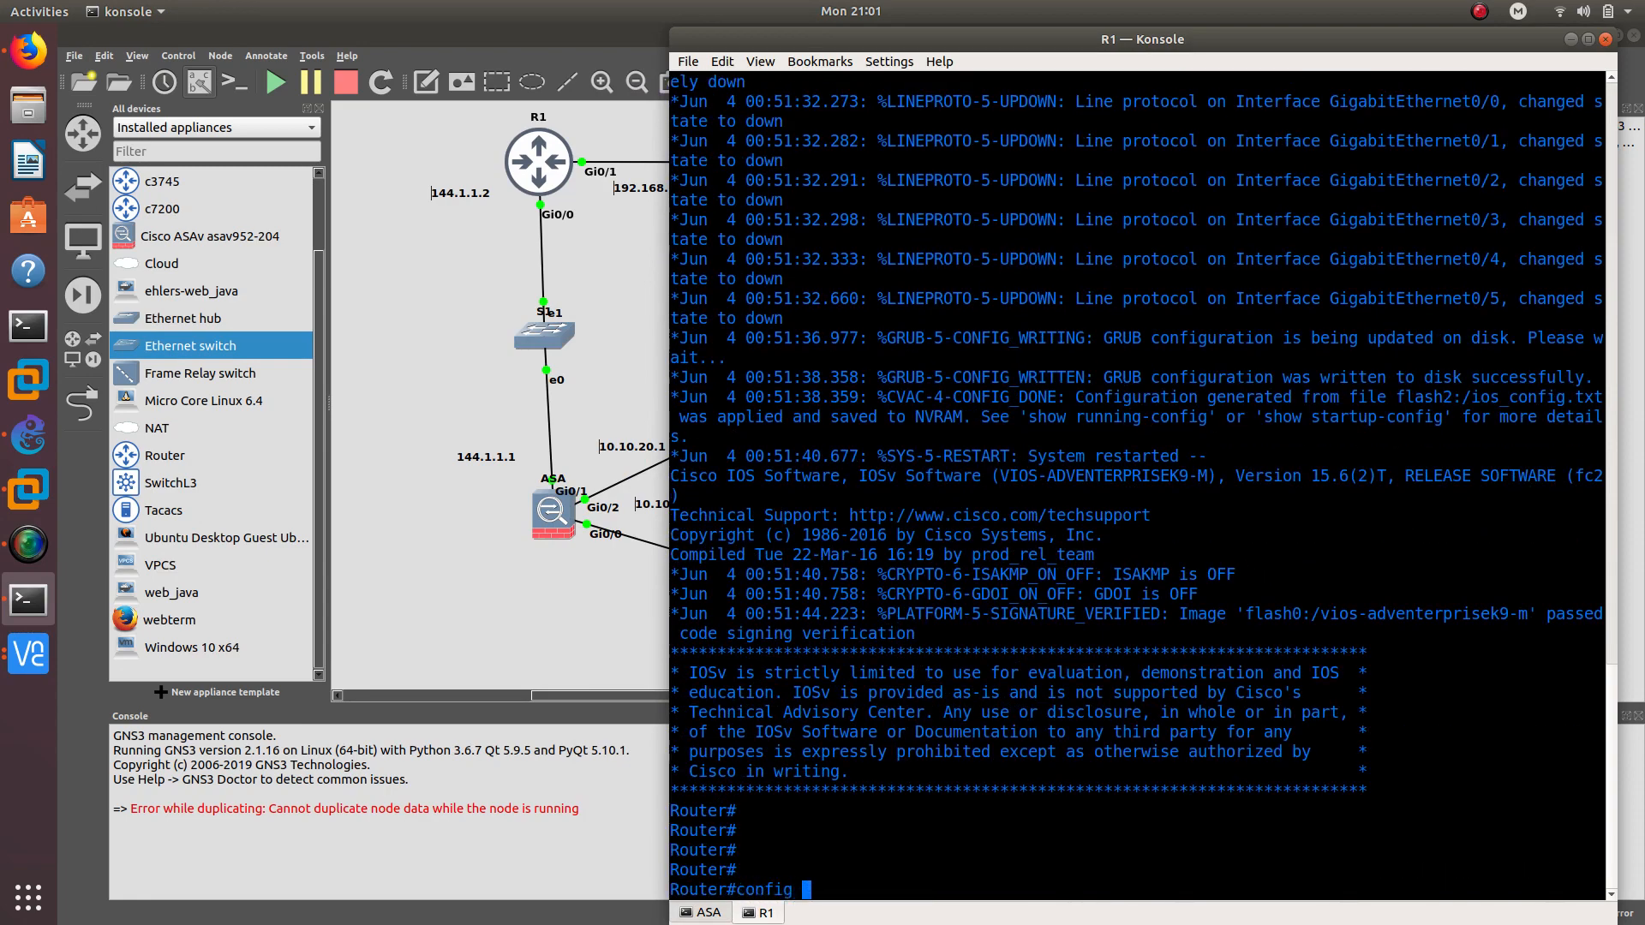
{"action": "type", "text": "t"}
{"action": "key", "text": "Return"}
{"action": "type", "text": "hos"}
{"action": "key", "text": "Tab"}
{"action": "type", "text": "R"}
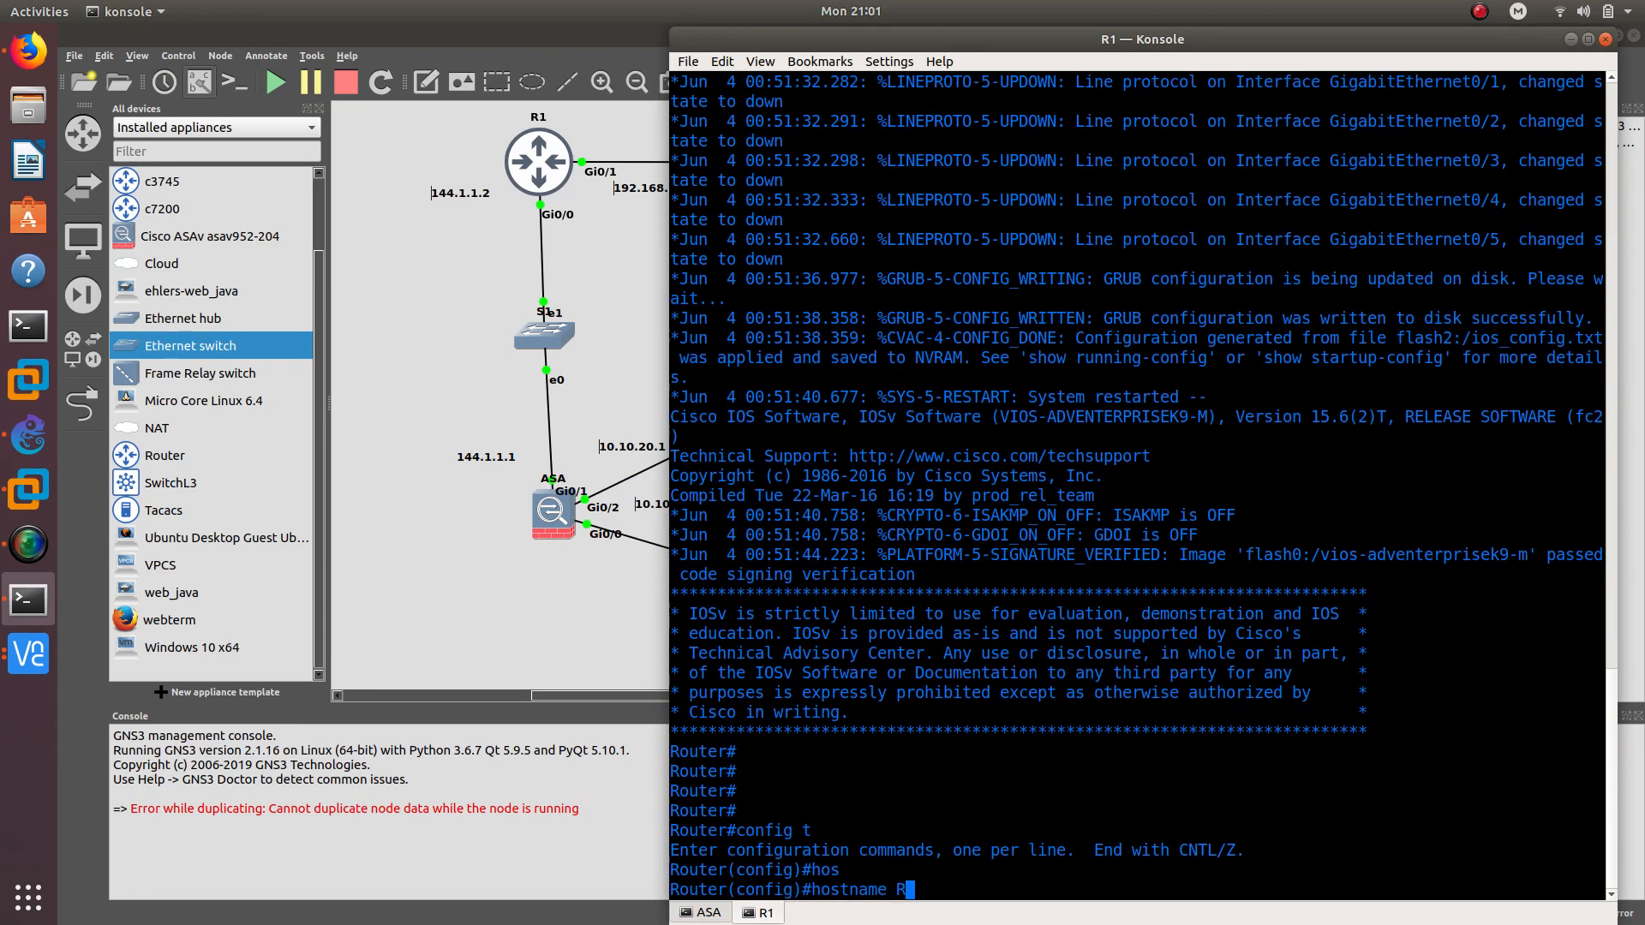
{"action": "type", "text": "1"}
{"action": "key", "text": "Return"}
Give g0/0 address 144.1.1.2/24, enable it, and ping 144.1.1.1 successfully
{"action": "type", "text": "int "}
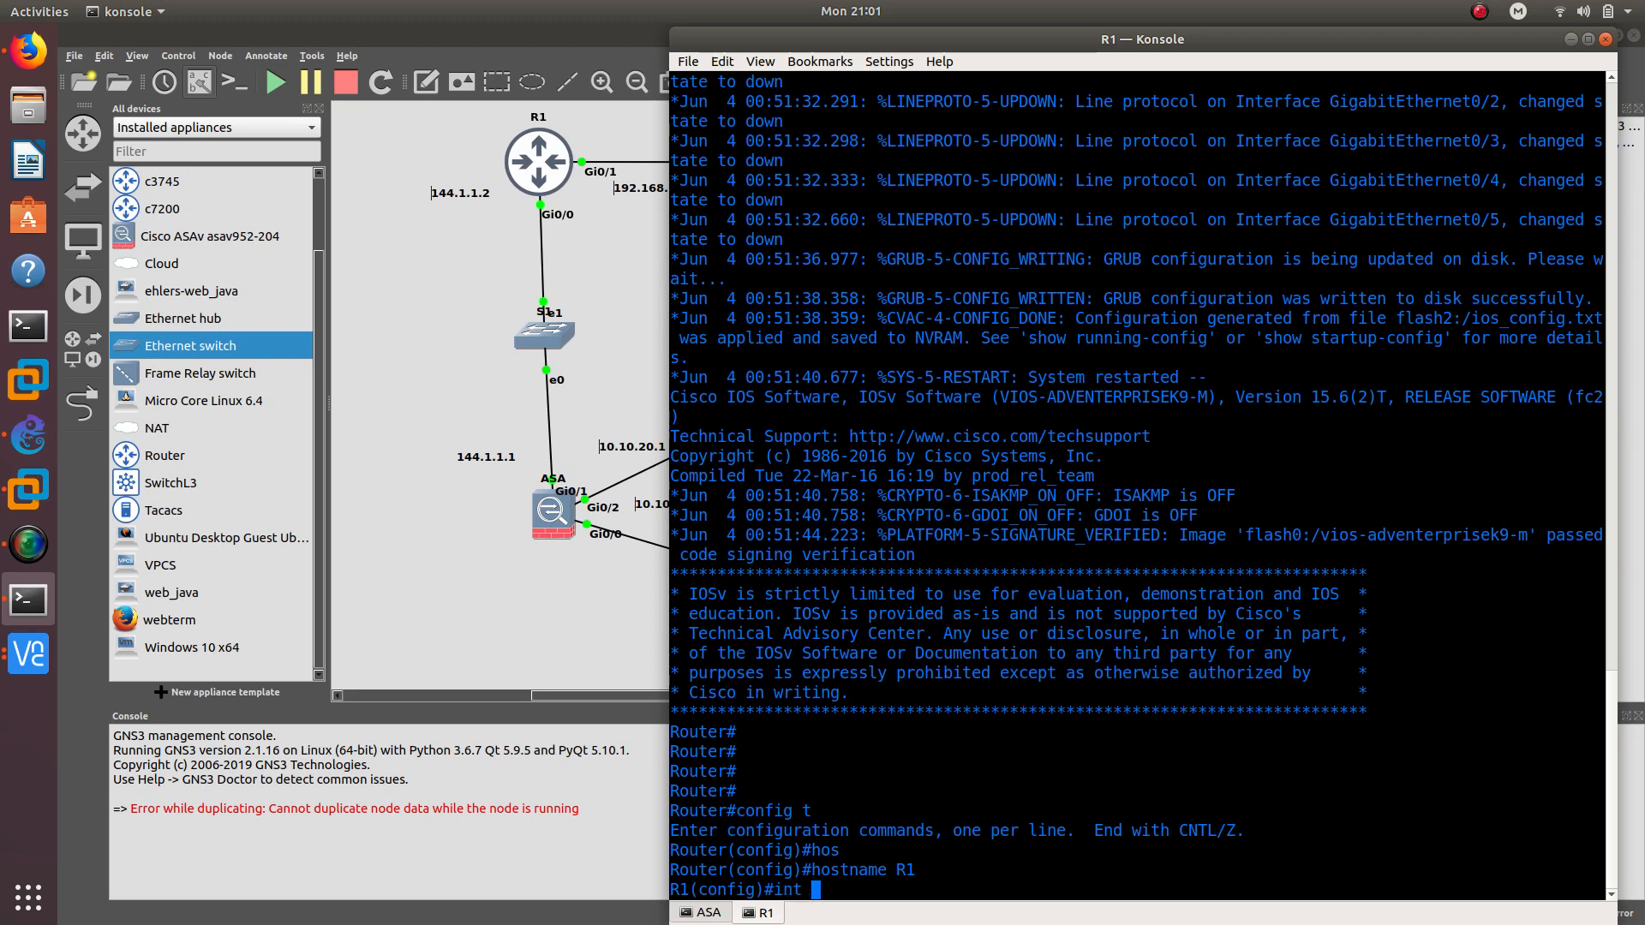
{"action": "type", "text": "g0/0"}
{"action": "key", "text": "Return"}
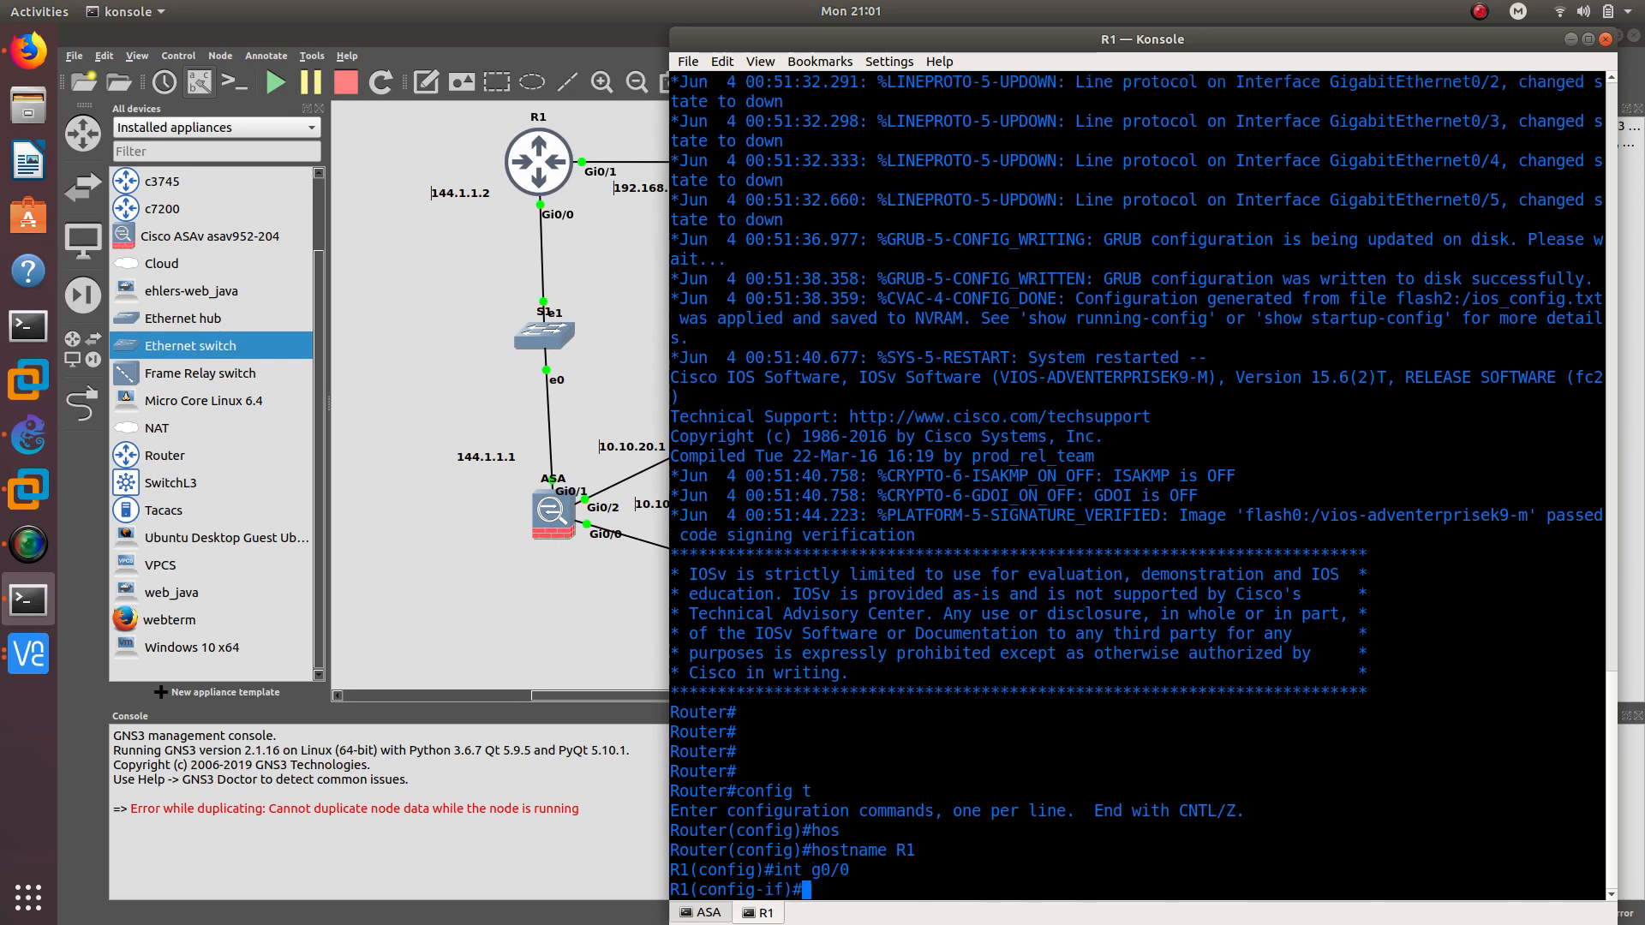
{"action": "type", "text": "ip add"}
{"action": "key", "text": "Tab"}
{"action": "type", "text": "144"}
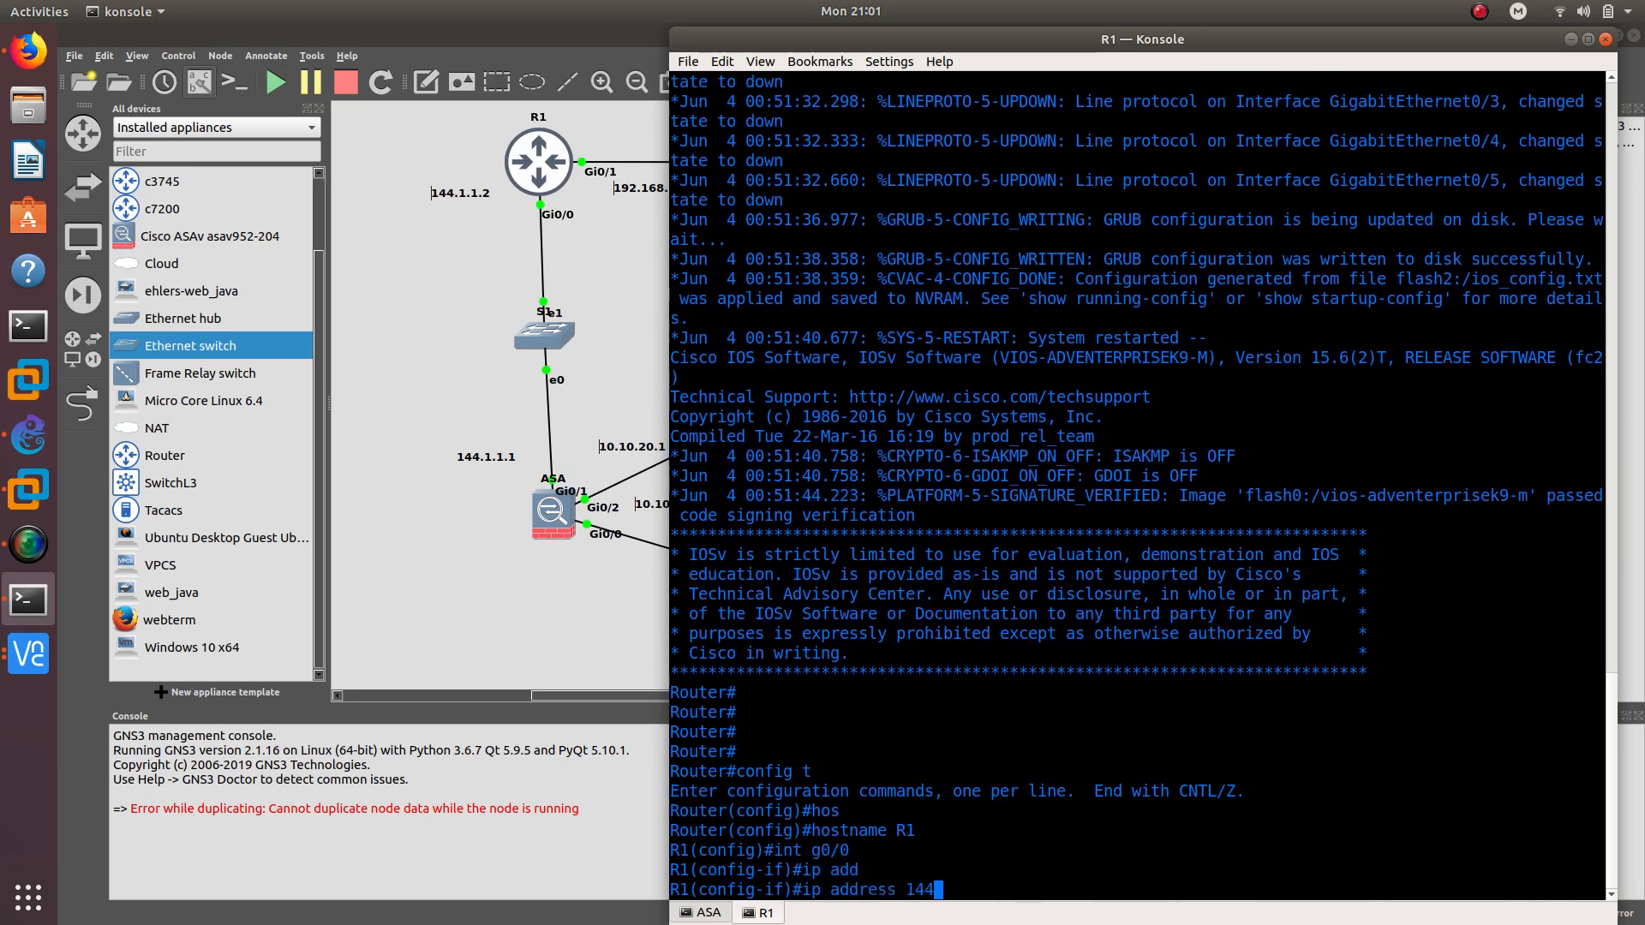
{"action": "type", "text": ".1.1.2 255."}
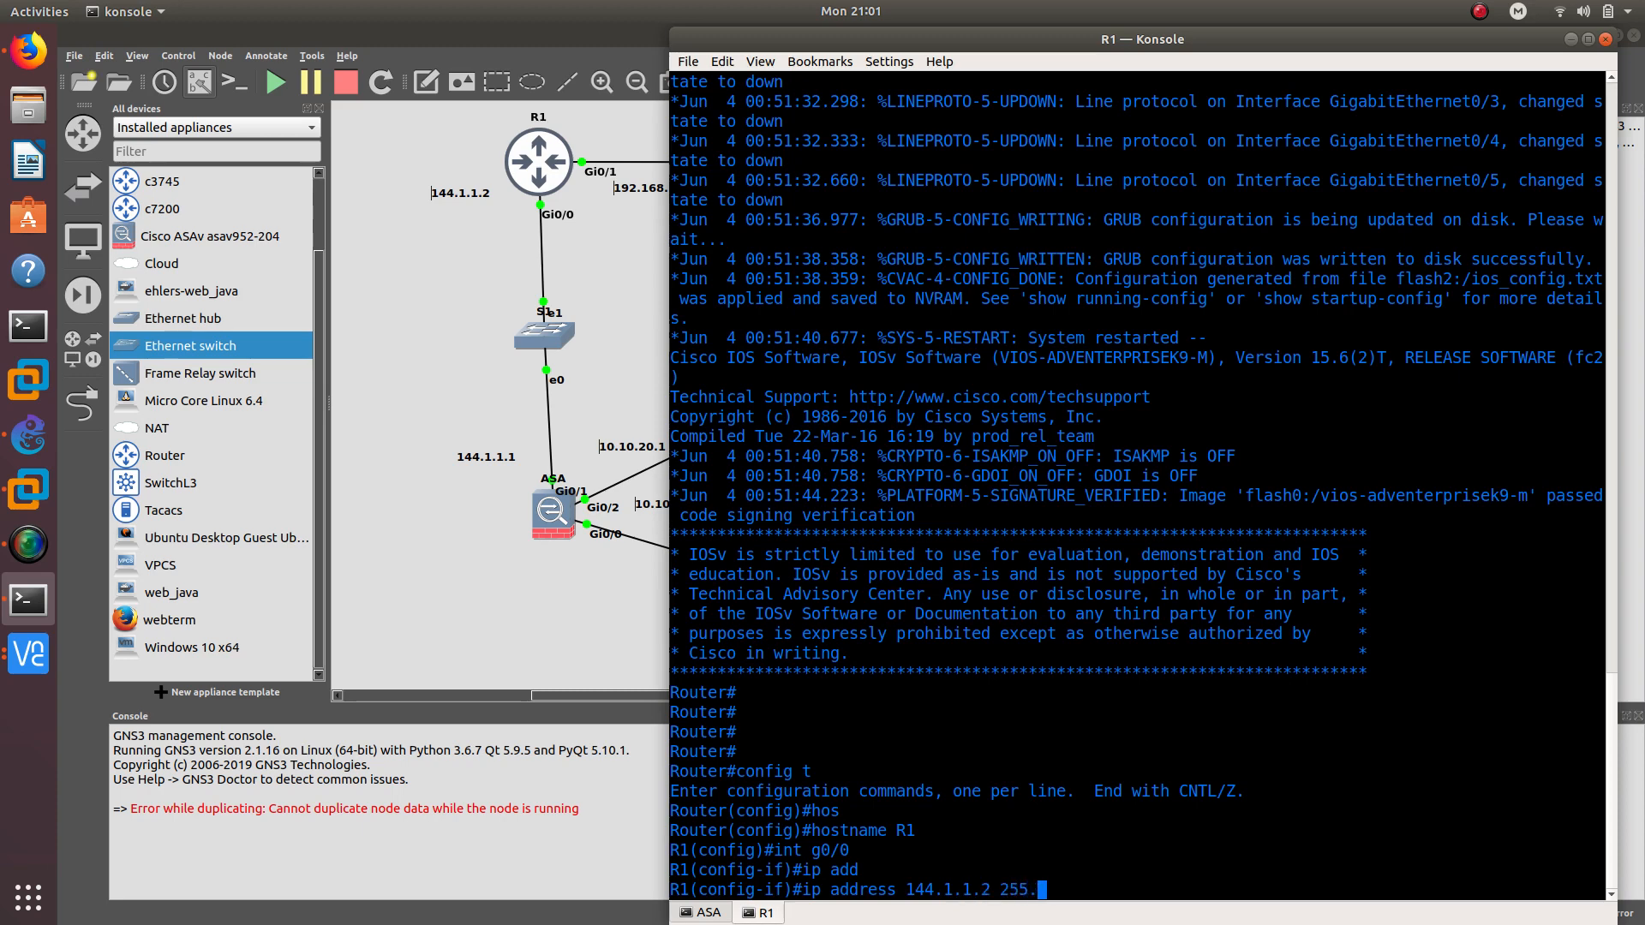
{"action": "type", "text": "255.255.0"}
{"action": "key", "text": "Return"}
{"action": "type", "text": "no shu"}
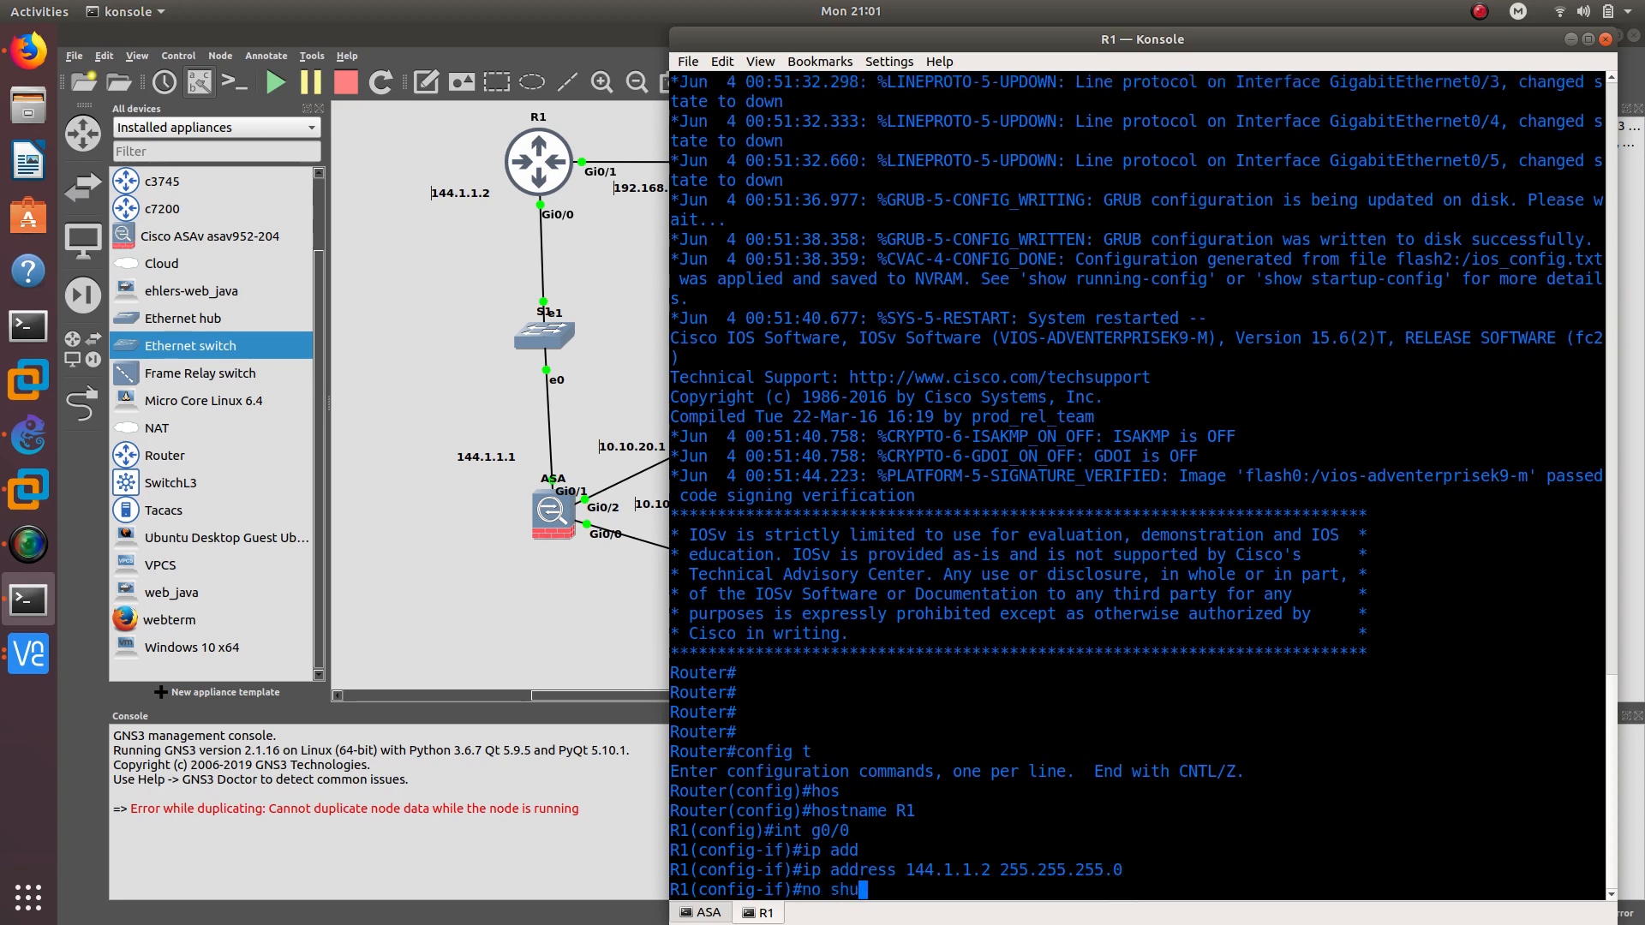
{"action": "key", "text": "Tab"}
{"action": "key", "text": "Return"}
{"action": "type", "text": "do pin"}
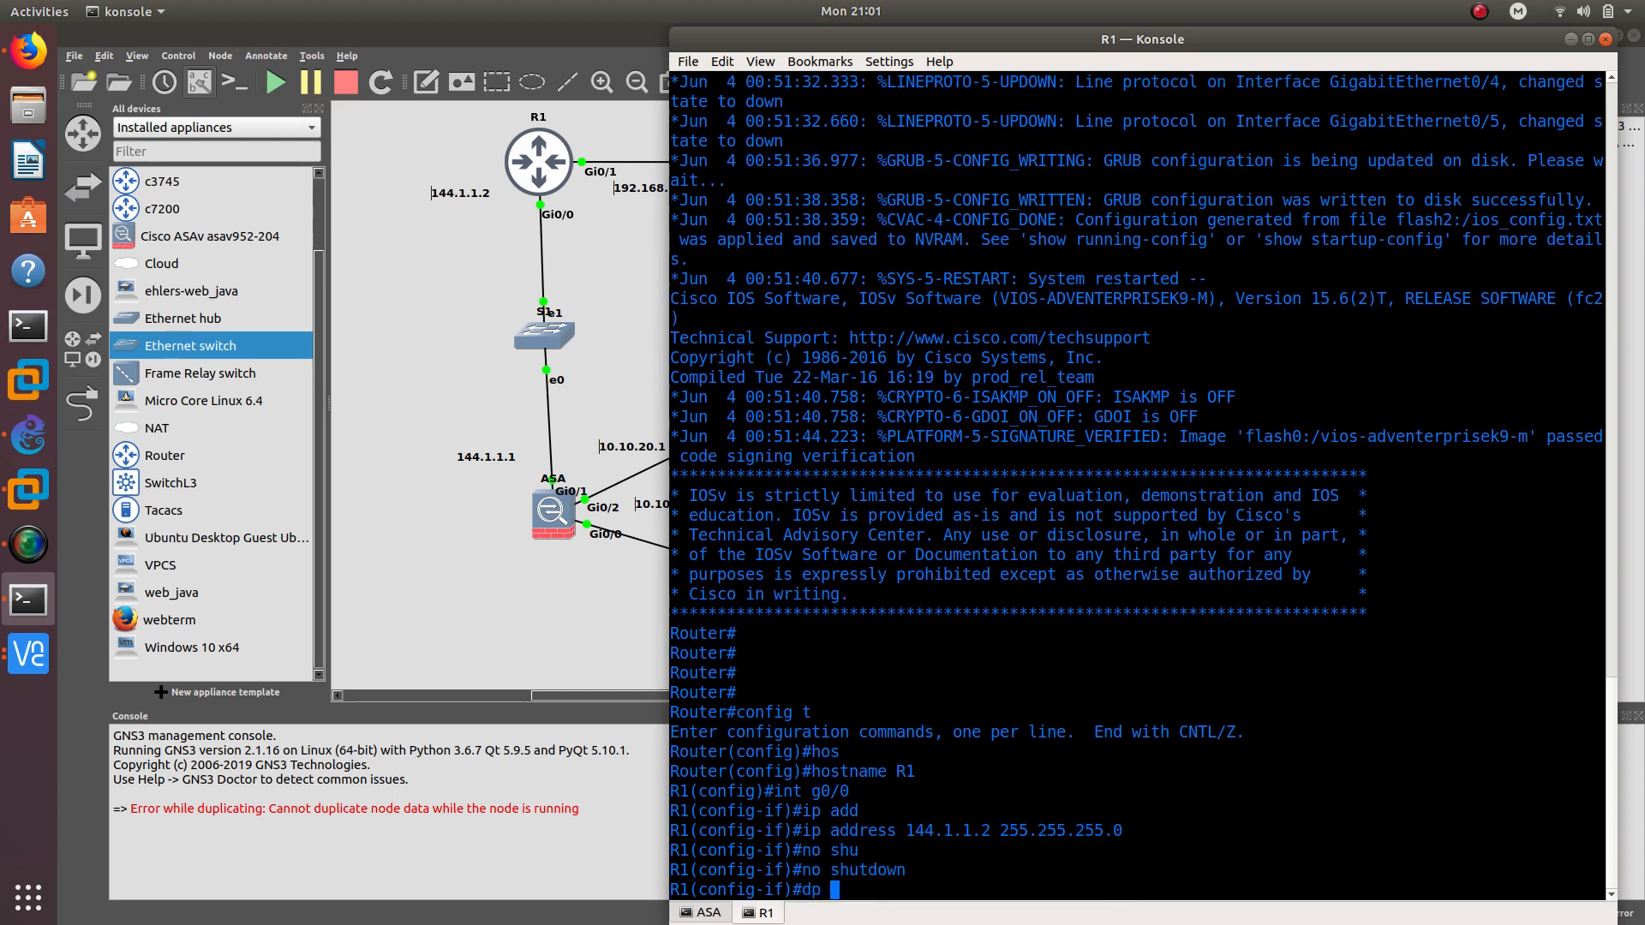
{"action": "type", "text": "g 144.1.1.1"}
{"action": "key", "text": "Return"}
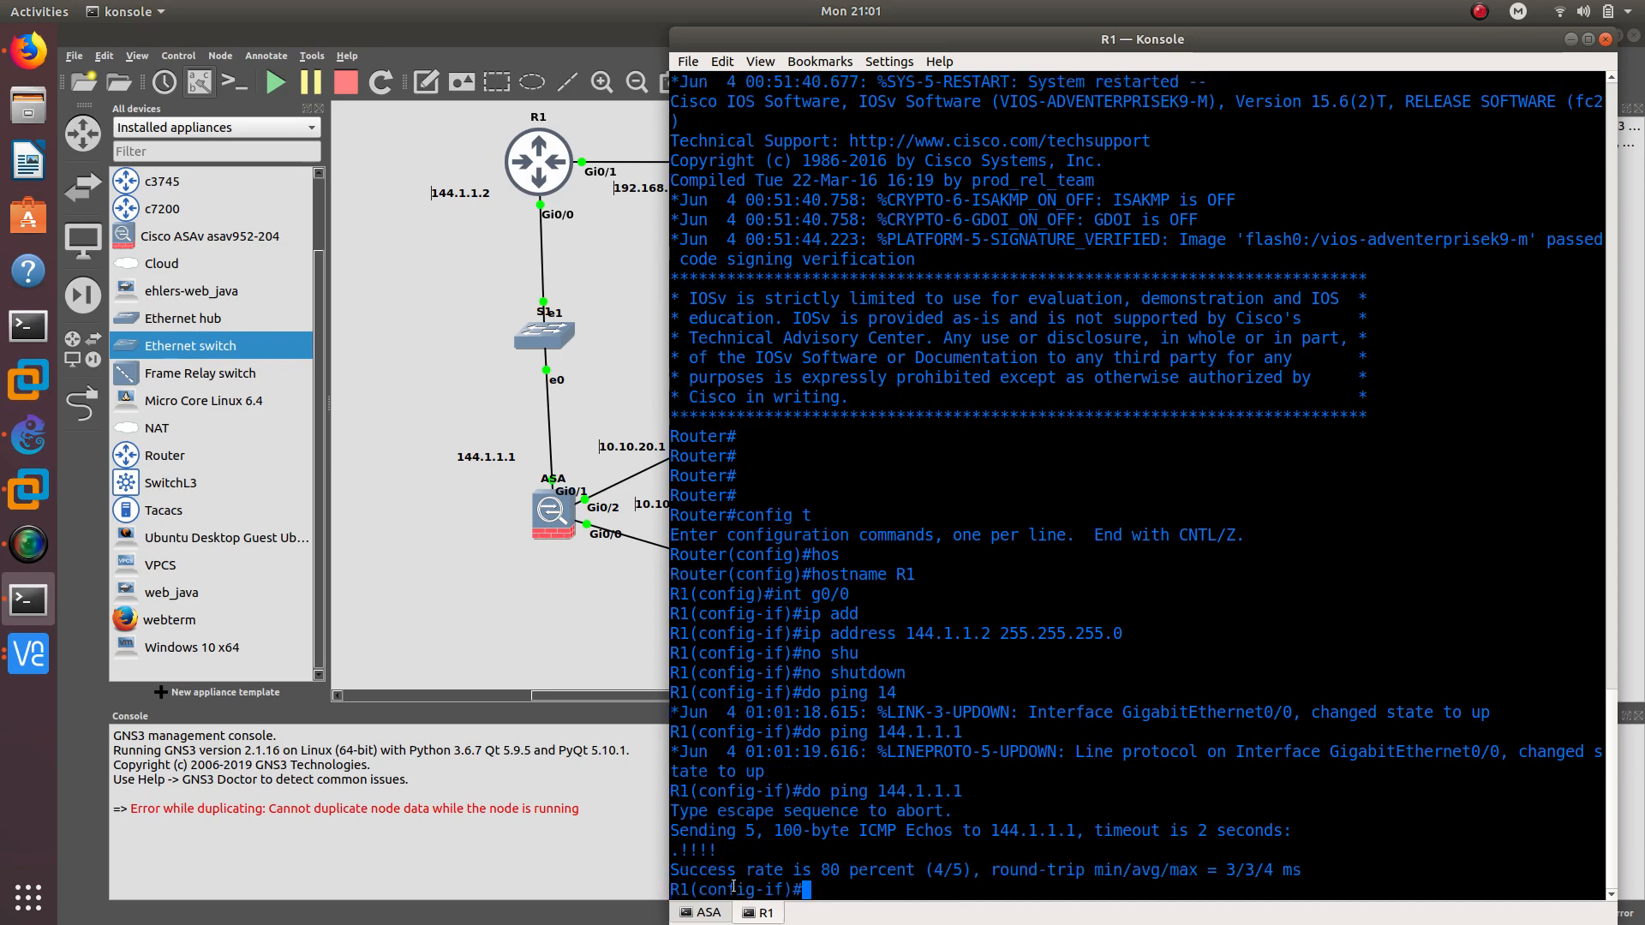
{"action": "left_click_drag", "start_coordinate": [746, 844], "coordinate": [668, 849]}
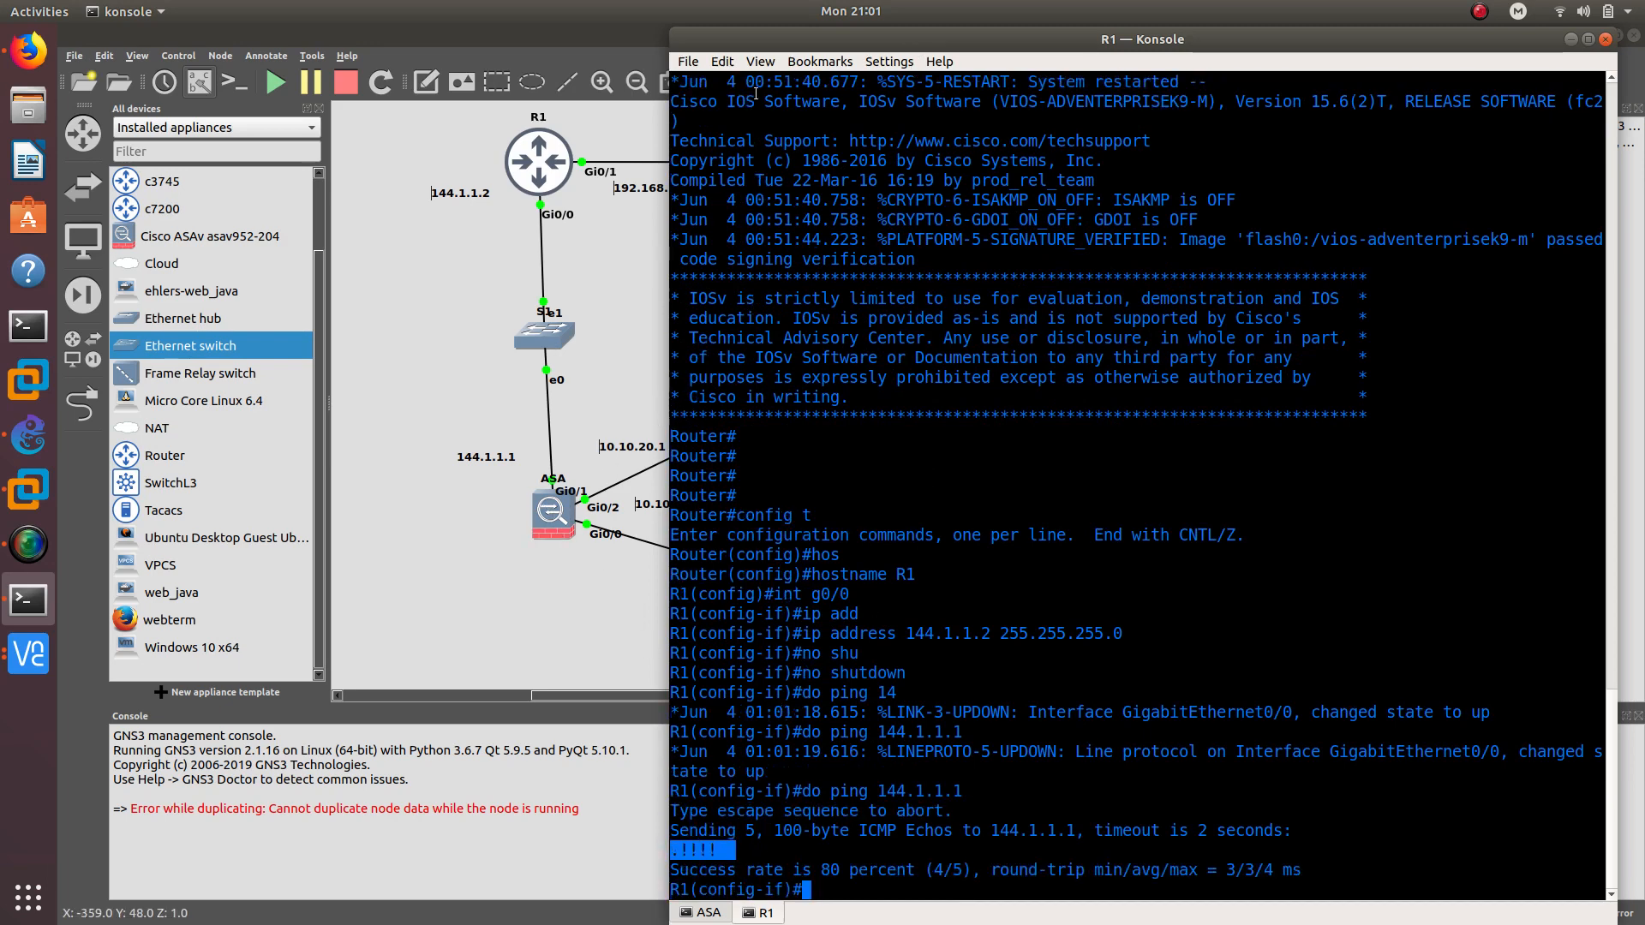
{"action": "left_click_drag", "start_coordinate": [795, 37], "coordinate": [882, 37]}
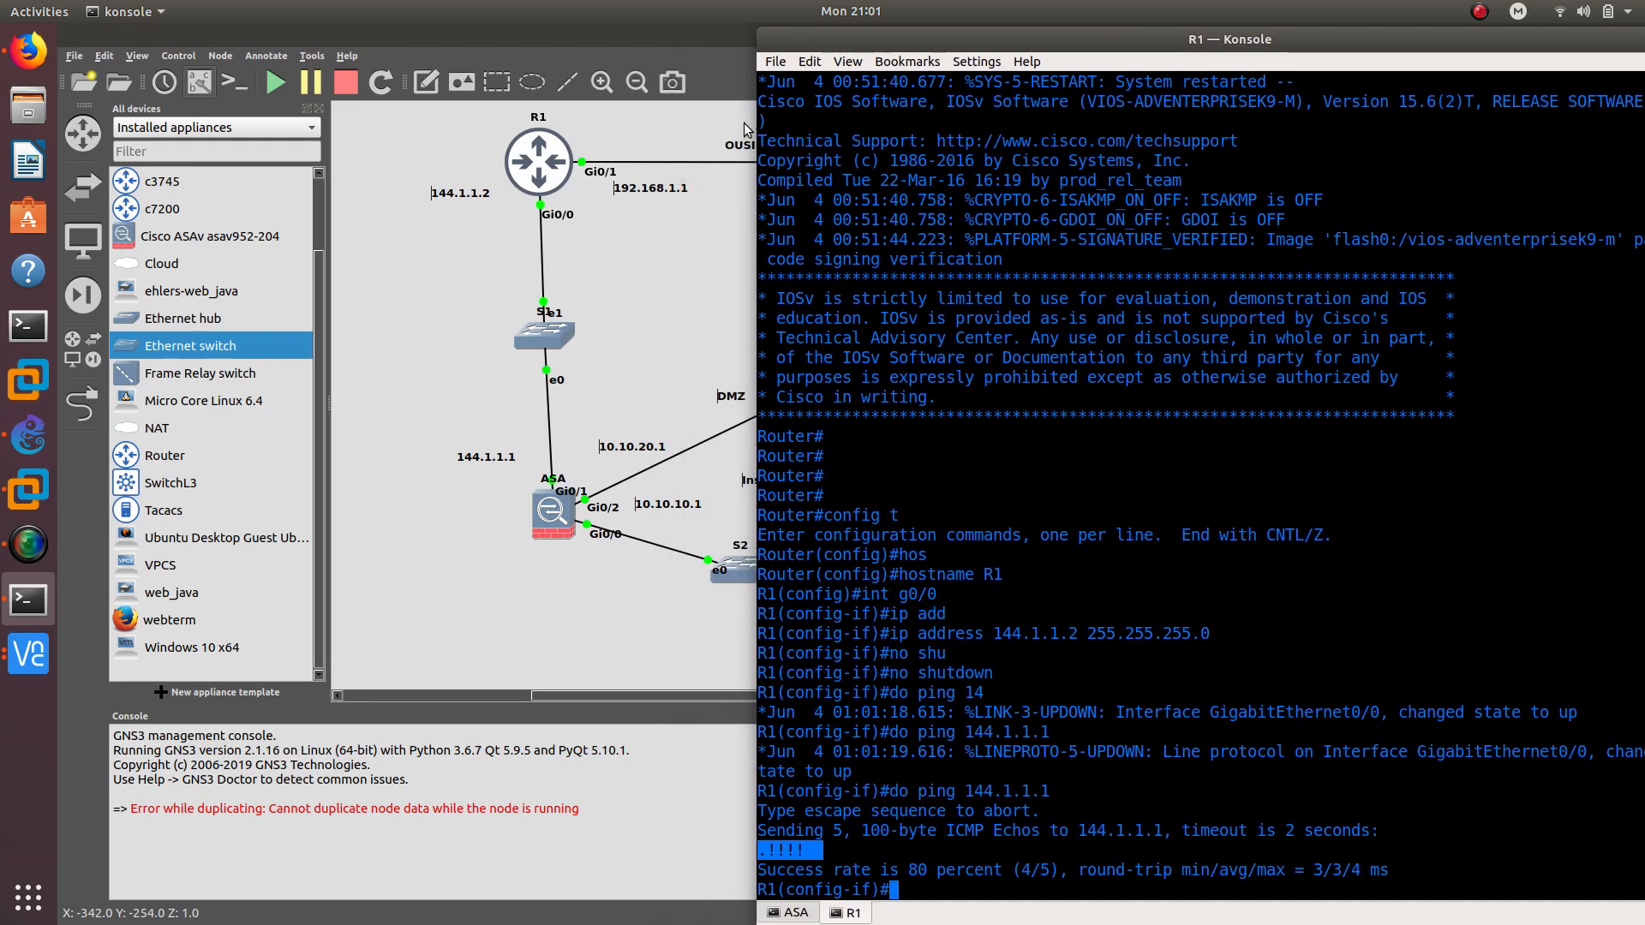
Give g0/1 address 192.168.1.1/24 and enable it
{"action": "type", "text": "int g0/1"}
{"action": "key", "text": "Return"}
{"action": "type", "text": "ip add"}
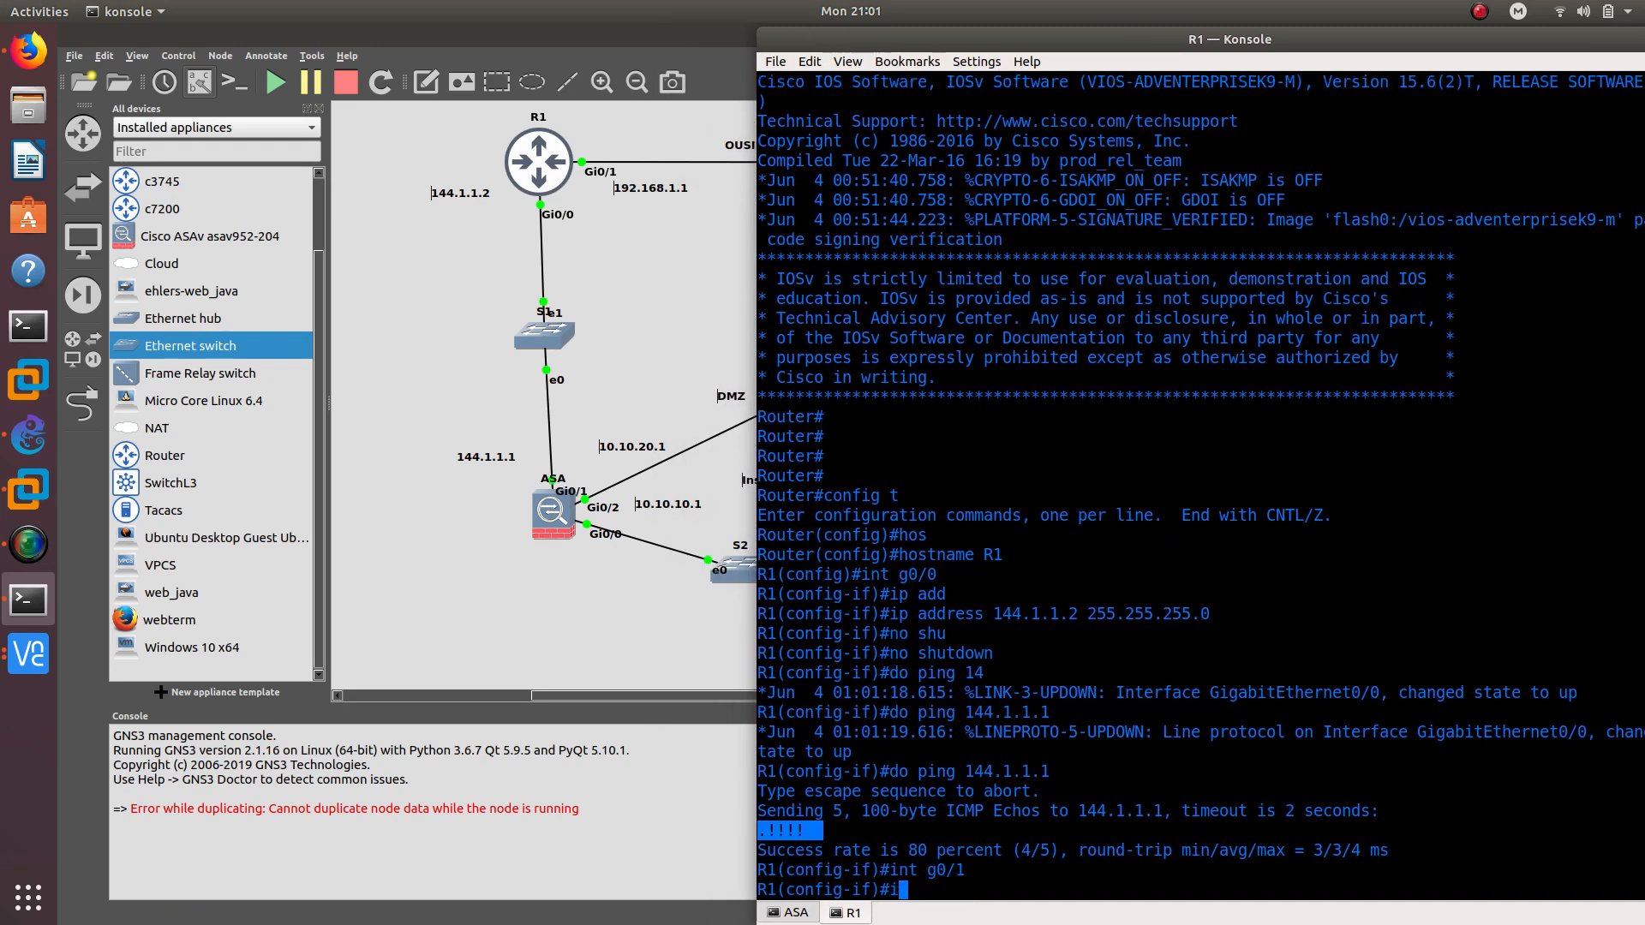
{"action": "key", "text": "Tab"}
{"action": "type", "text": "192.168.1.1"}
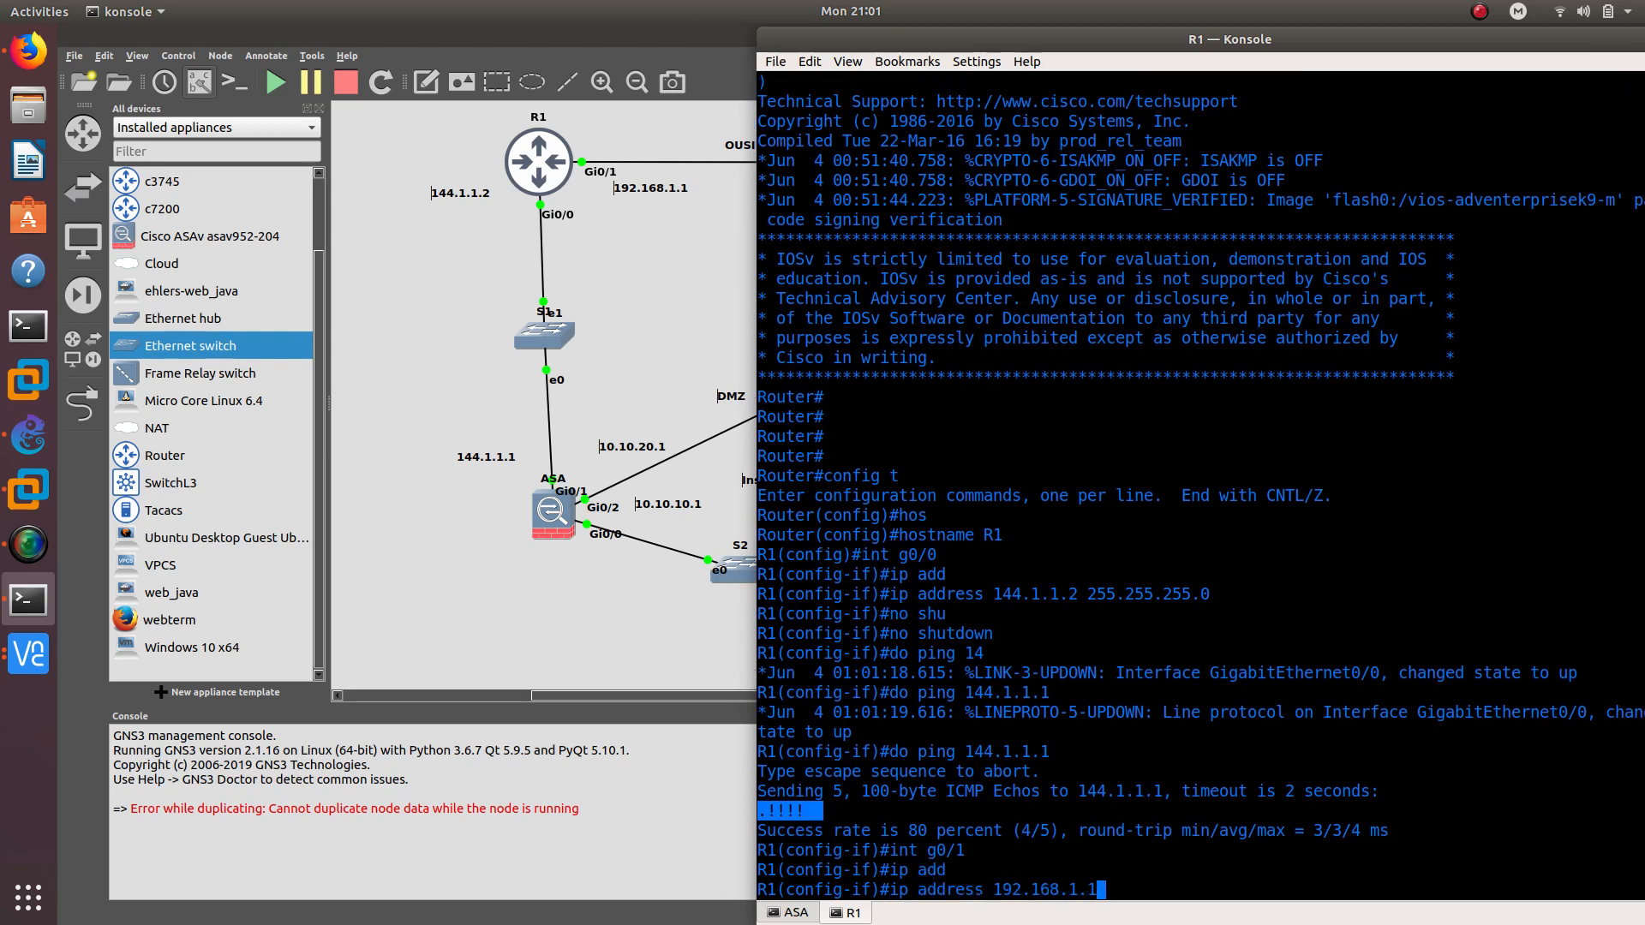
{"action": "type", "text": " 255.255.255.0"}
{"action": "key", "text": "Return"}
{"action": "type", "text": "no shu"}
{"action": "key", "text": "Tab"}
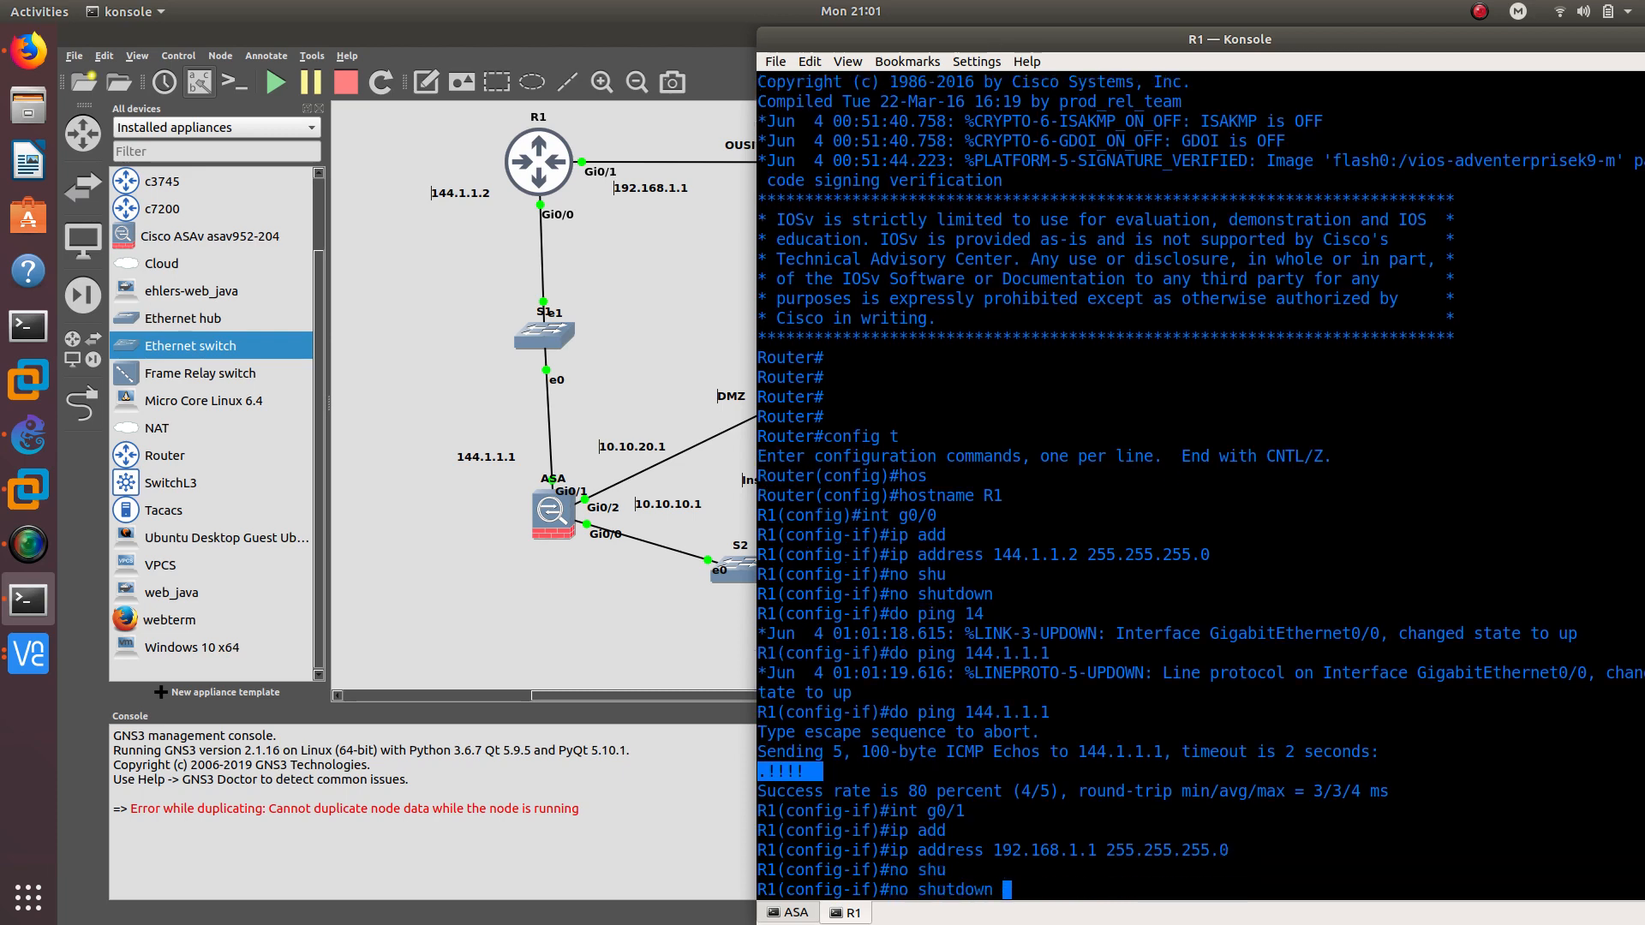
{"action": "key", "text": "Return"}
{"action": "key", "text": "Return"}
{"action": "key", "text": "Return"}
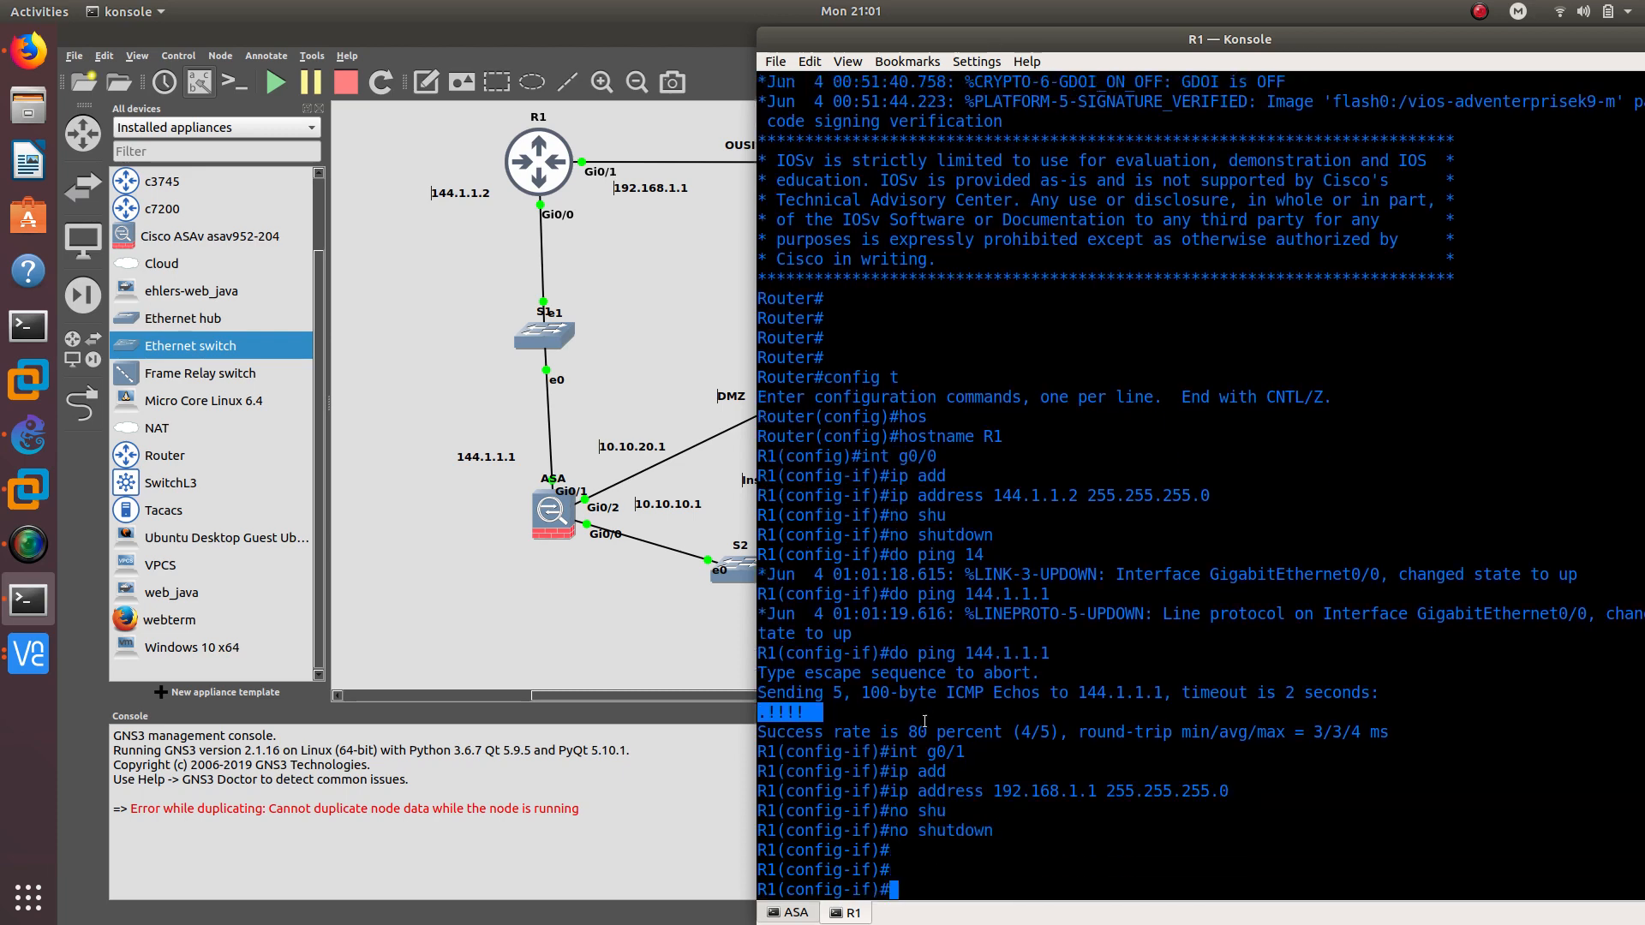
{"action": "left_click_drag", "start_coordinate": [891, 798], "coordinate": [1134, 793]}
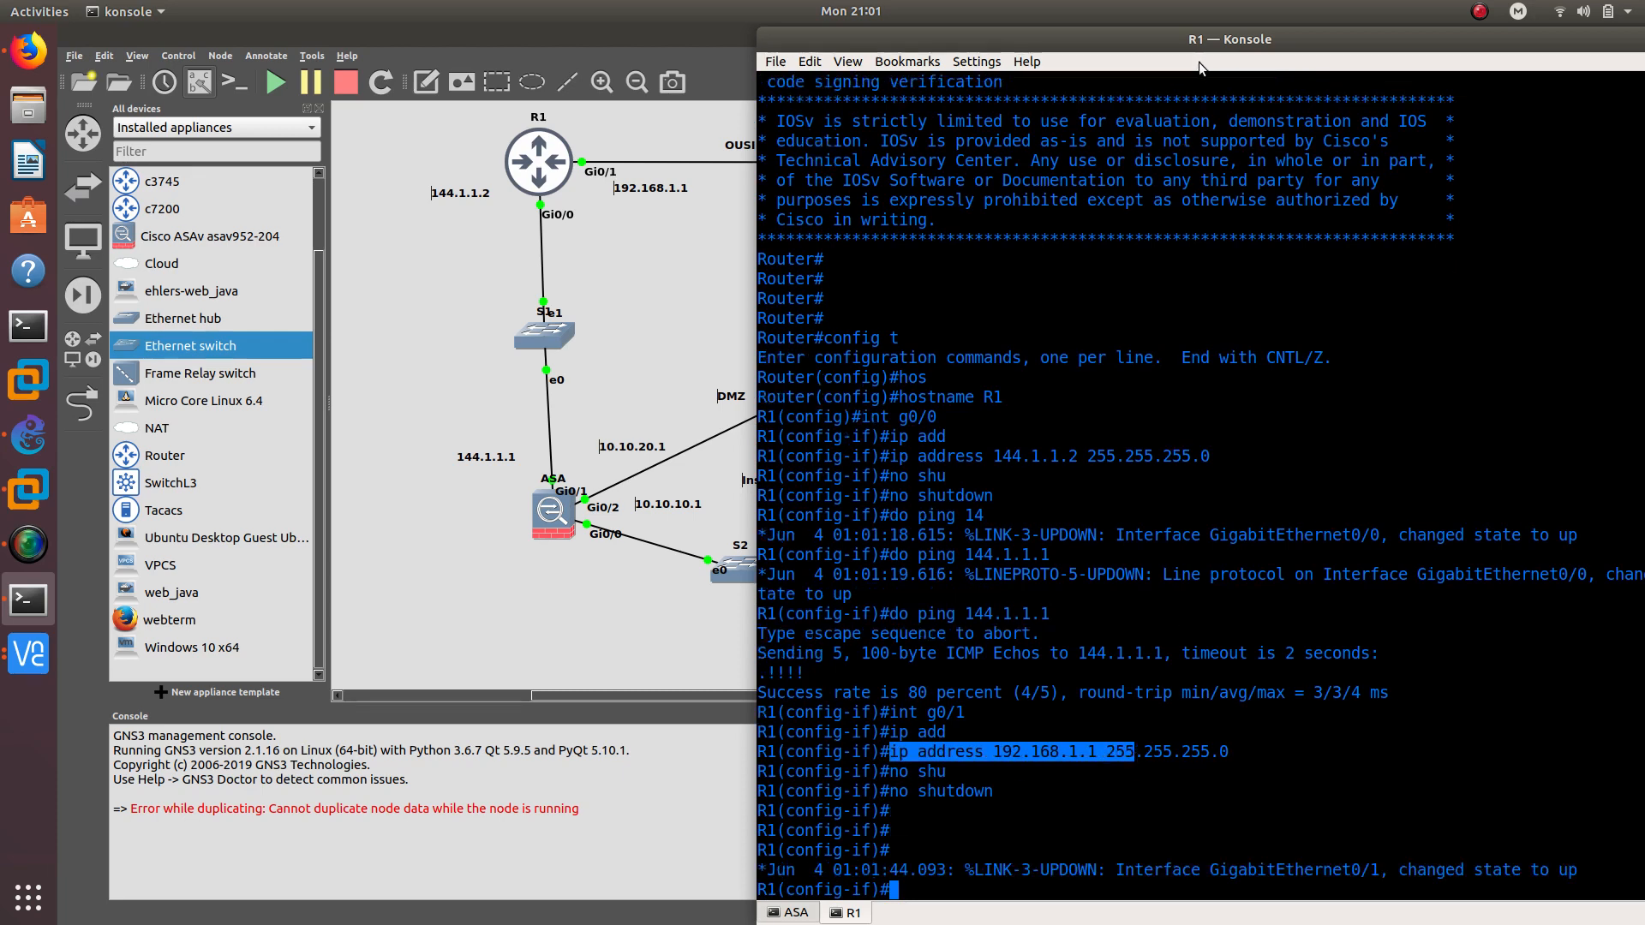
{"action": "left_click_drag", "start_coordinate": [1183, 43], "coordinate": [956, 43]}
{"action": "left_click", "coordinate": [1435, 38]}
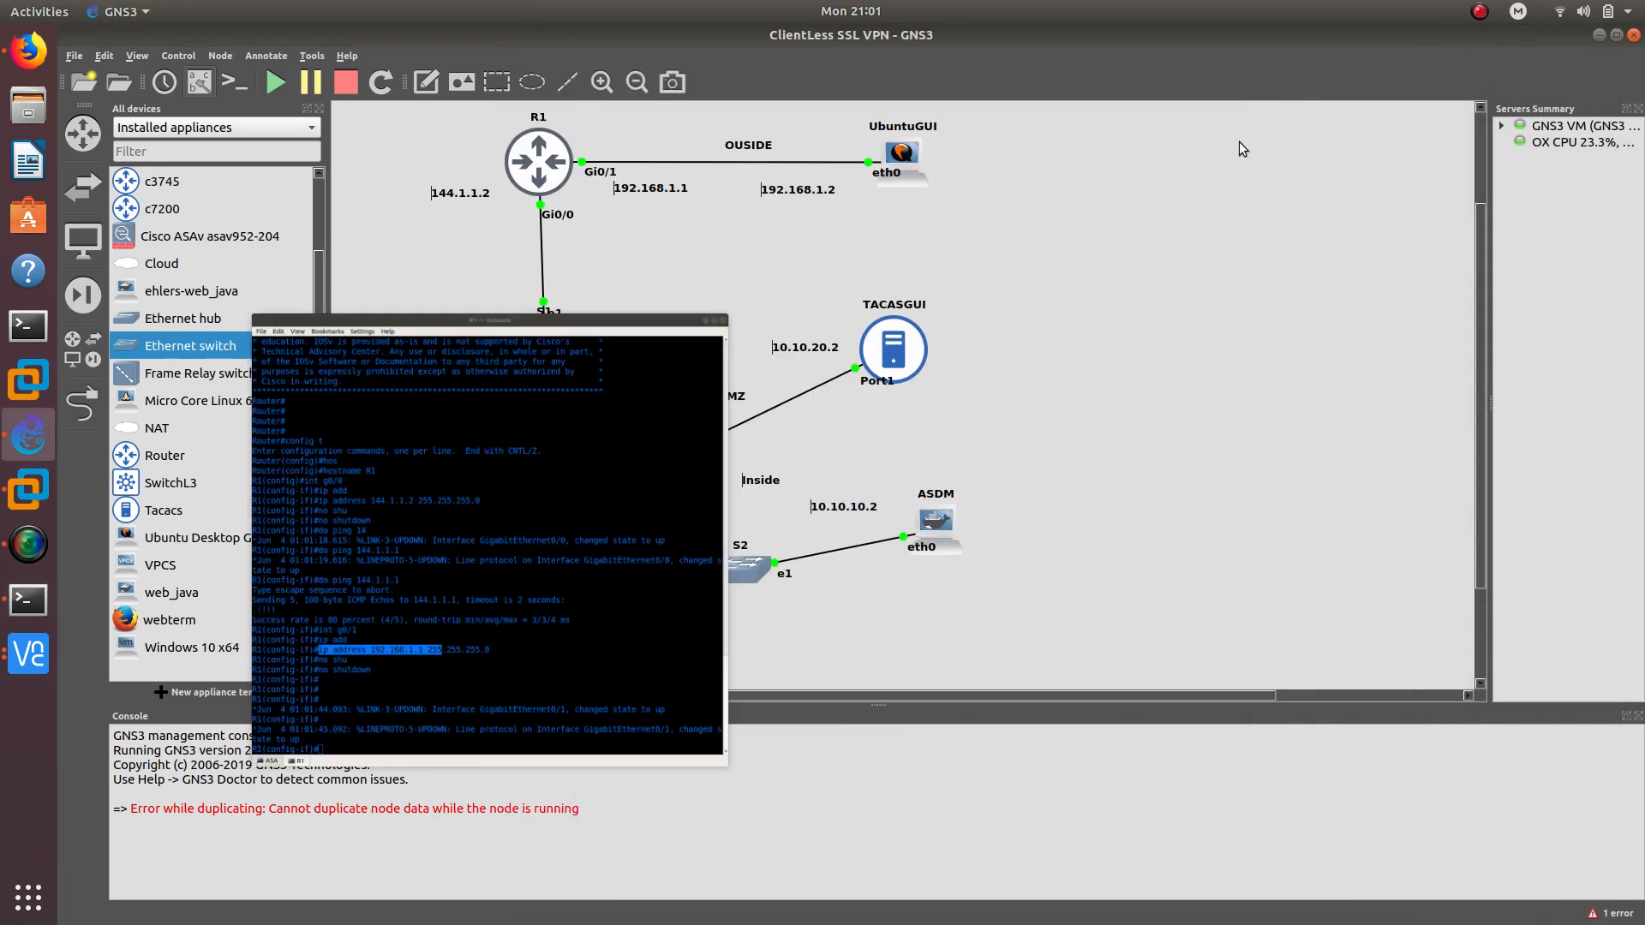
Open the UbuntuGUI node's VNC console and log in with the account password
{"action": "double_click", "coordinate": [908, 178]}
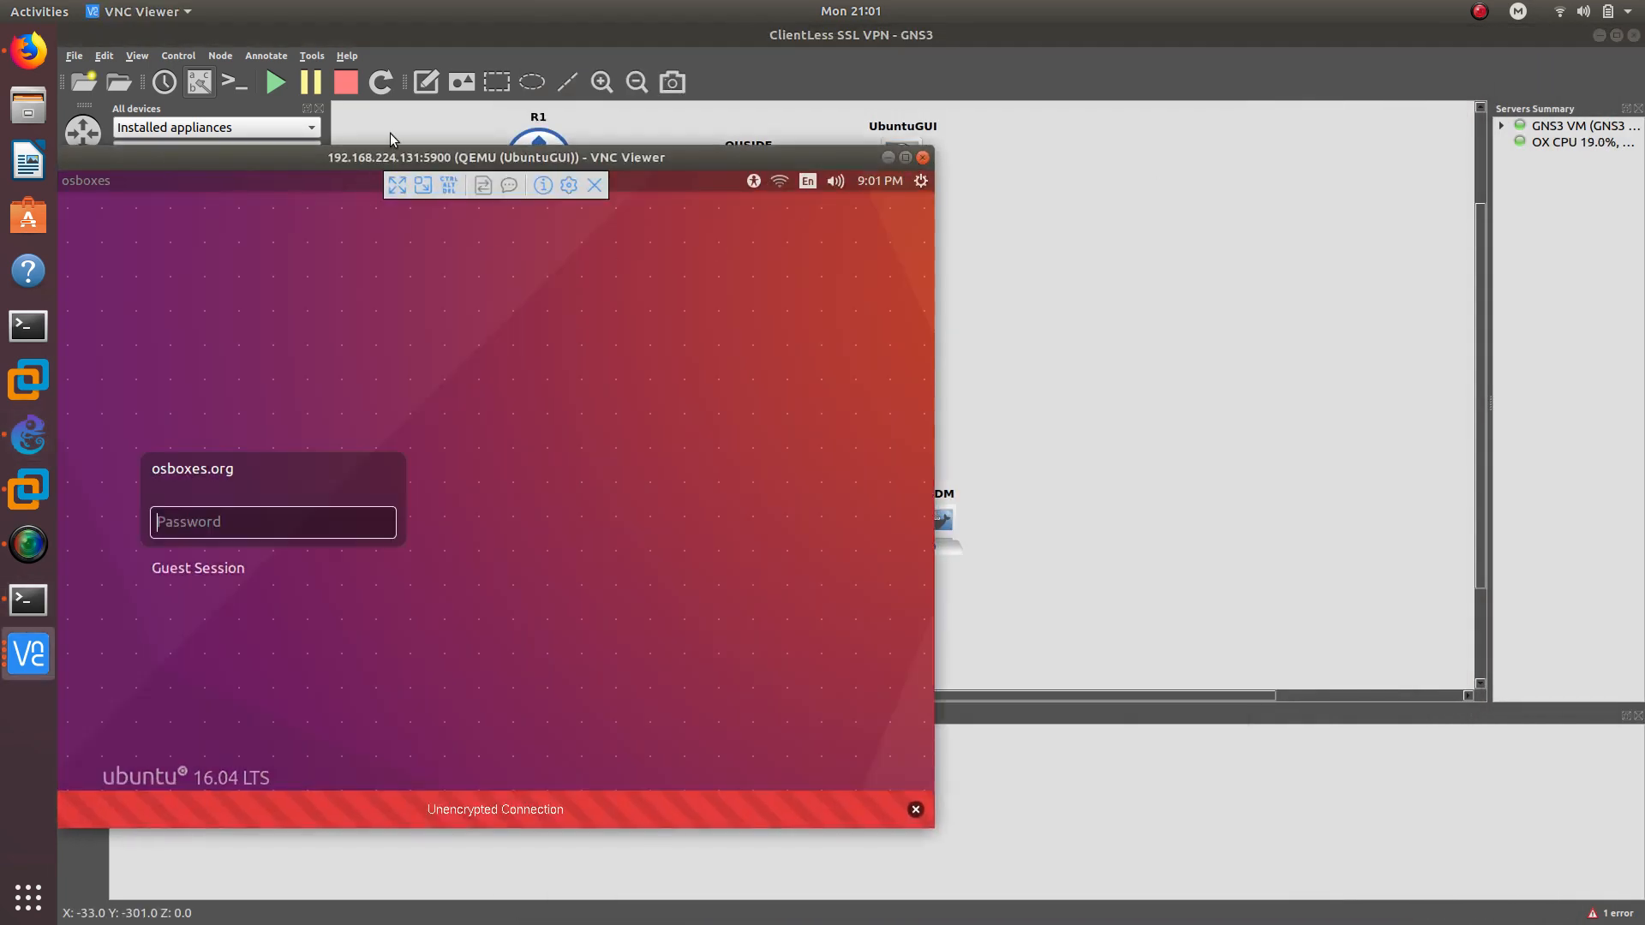
{"action": "left_click_drag", "start_coordinate": [403, 155], "coordinate": [1045, 131]}
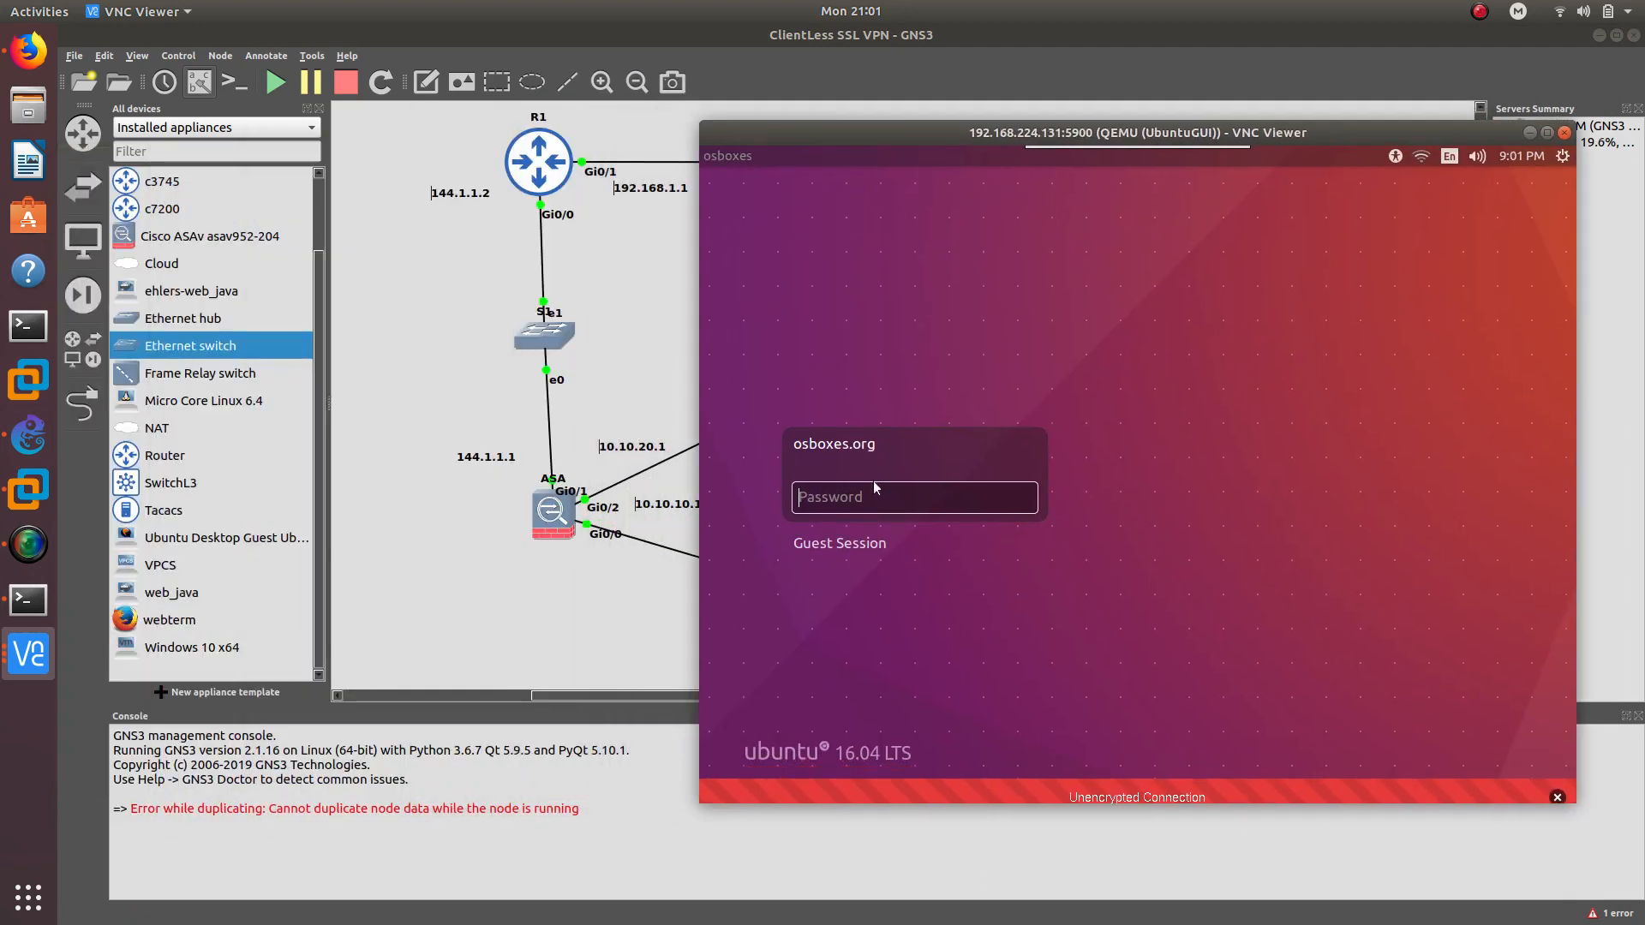
{"action": "type", "text": "osb"}
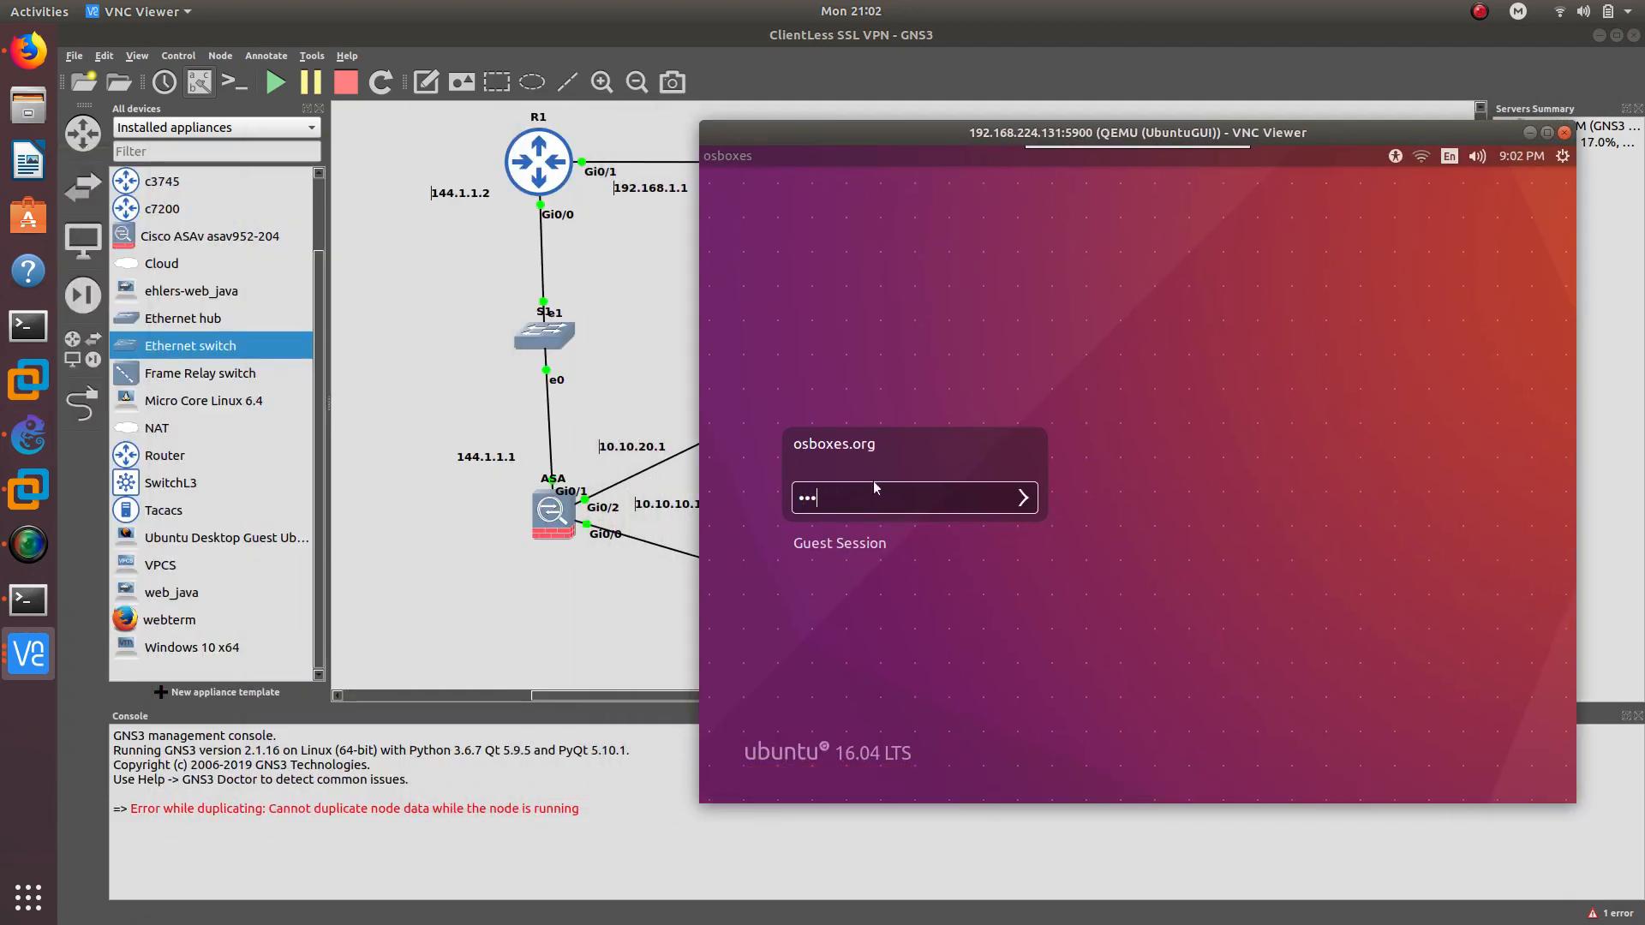
{"action": "type", "text": "oxe"}
{"action": "key", "text": "Return"}
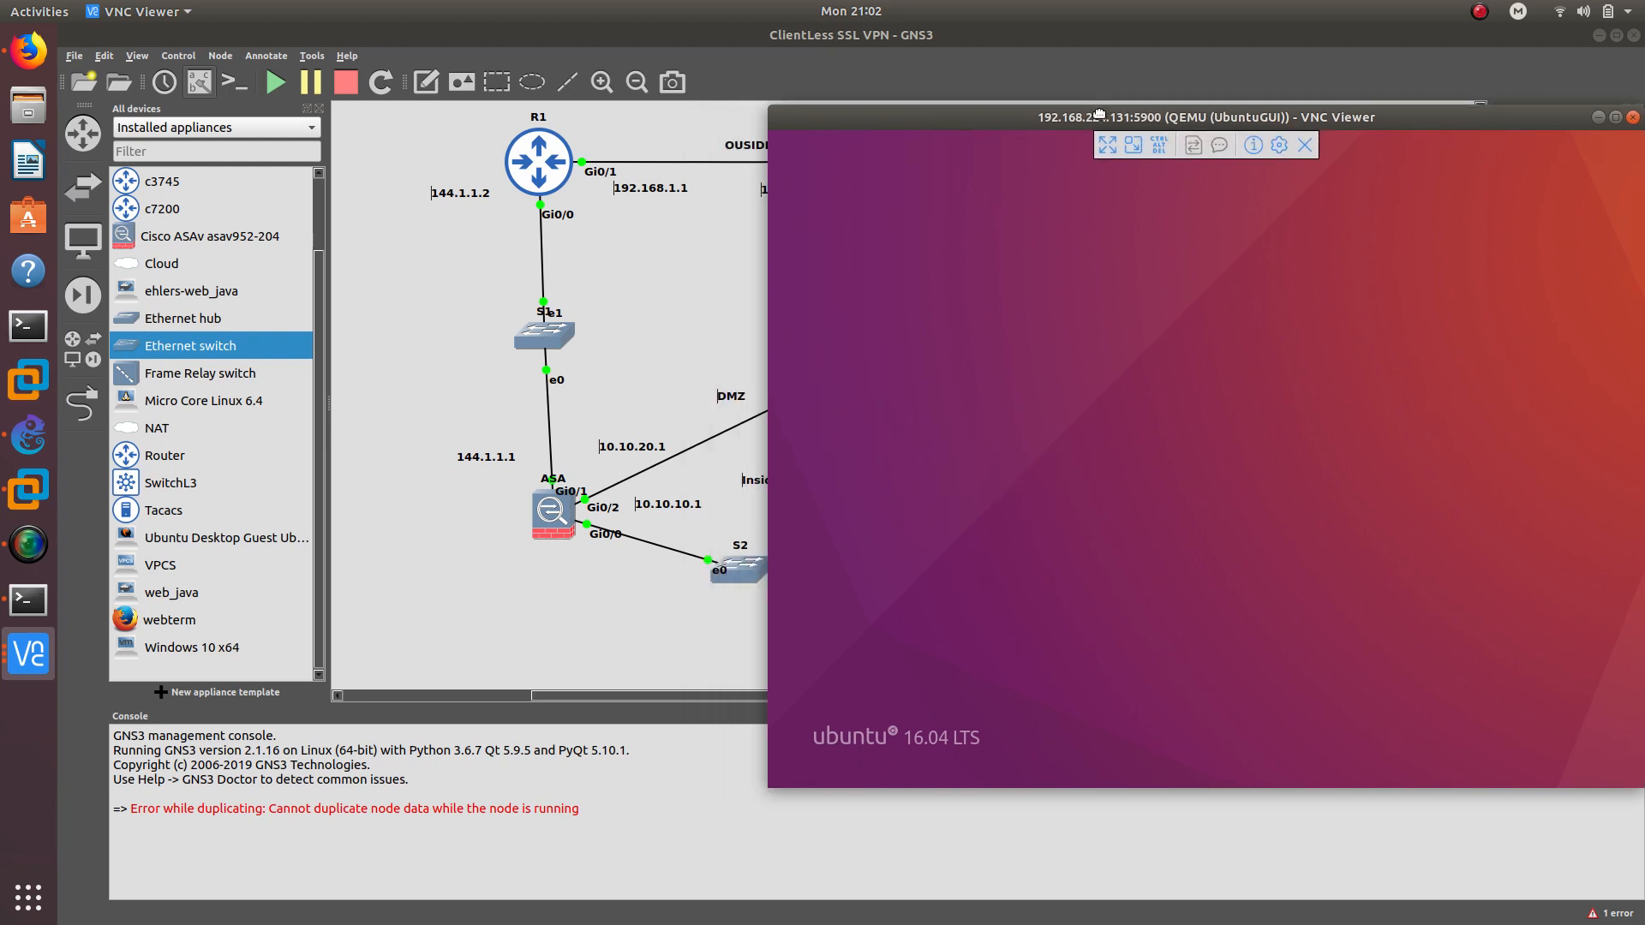
{"action": "left_click_drag", "start_coordinate": [1016, 116], "coordinate": [934, 102]}
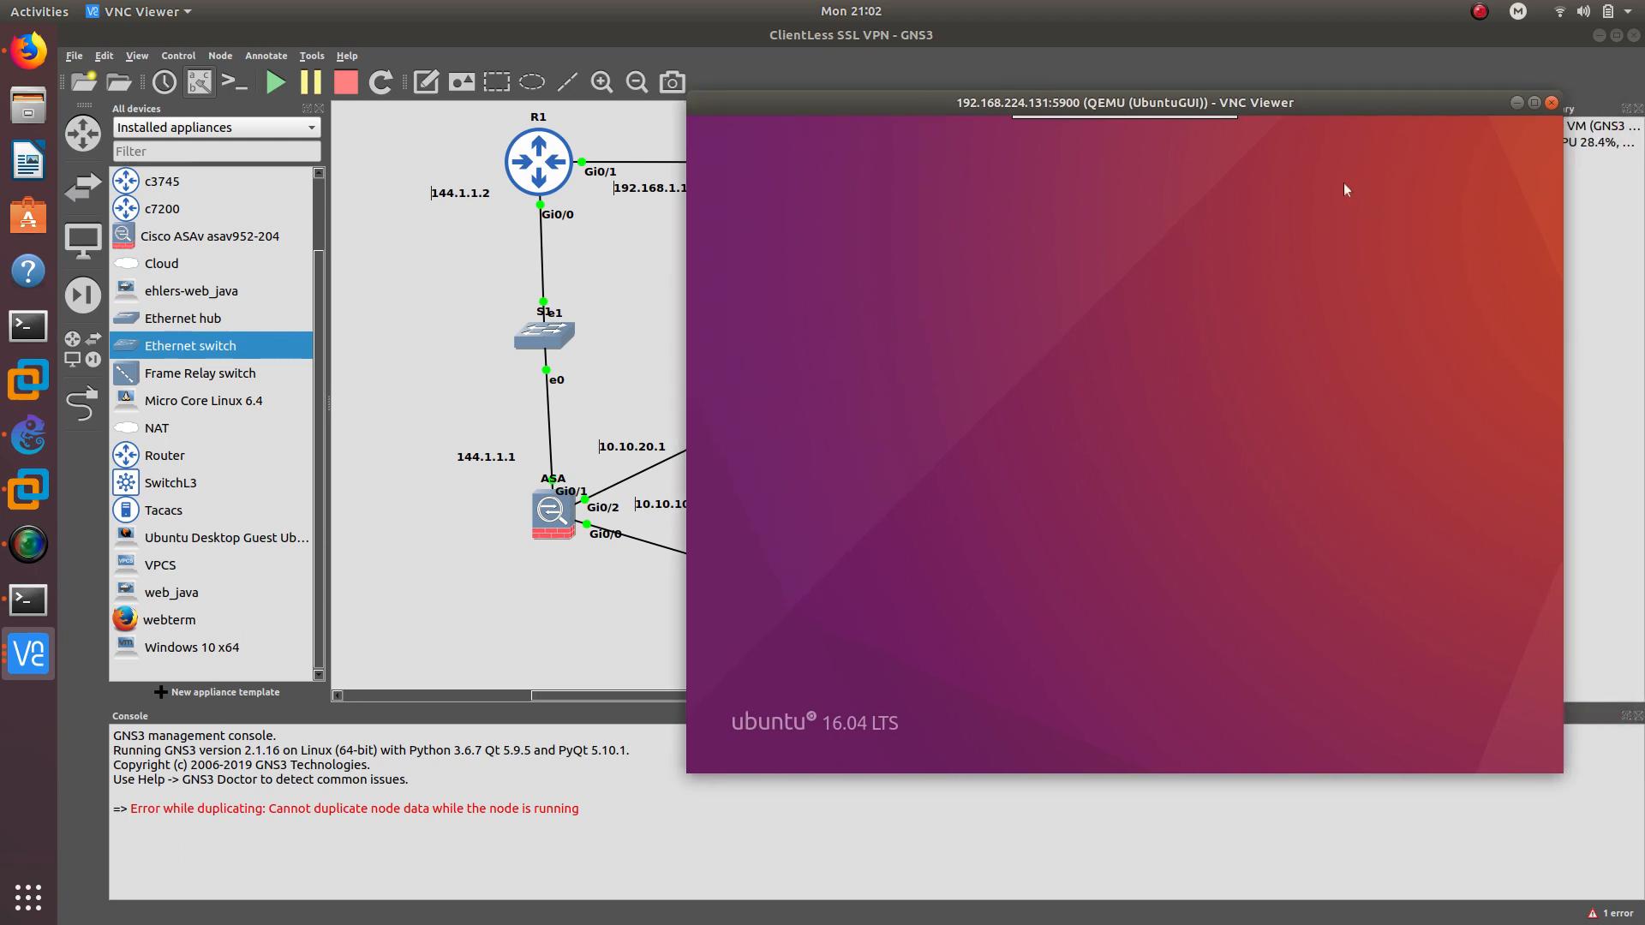
{"action": "left_click_drag", "start_coordinate": [1256, 104], "coordinate": [1526, 149]}
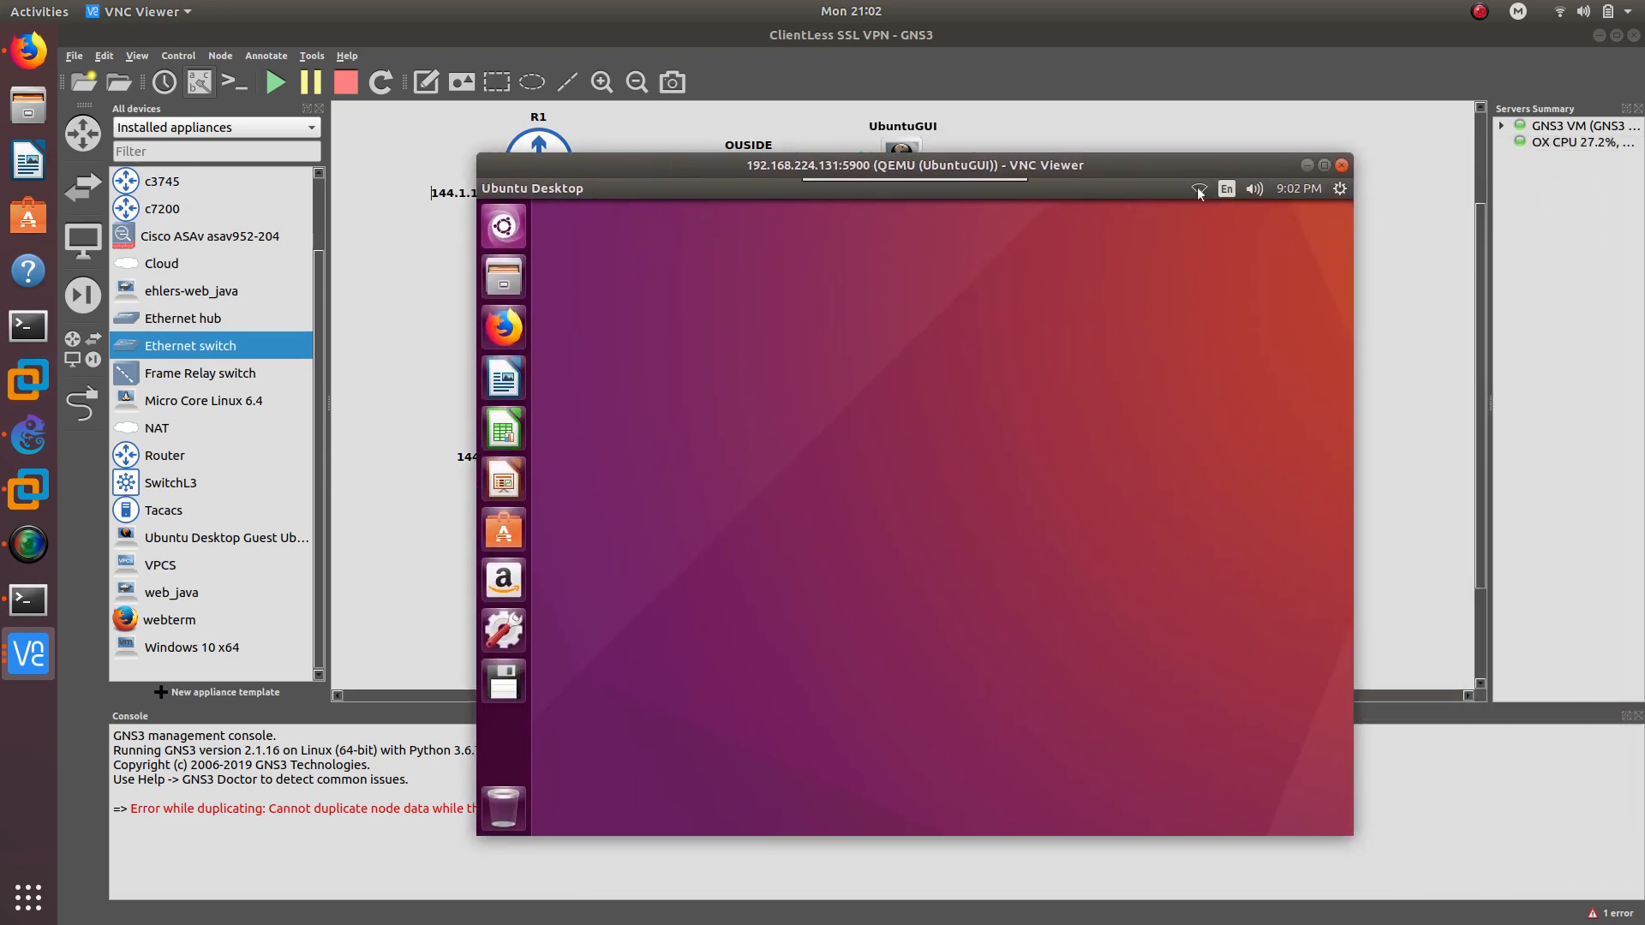
Edit Wired connection 1 and switch its IPv4 method to Manual
{"action": "left_click", "coordinate": [1198, 190]}
{"action": "left_click", "coordinate": [1234, 347]}
{"action": "left_click", "coordinate": [885, 478]}
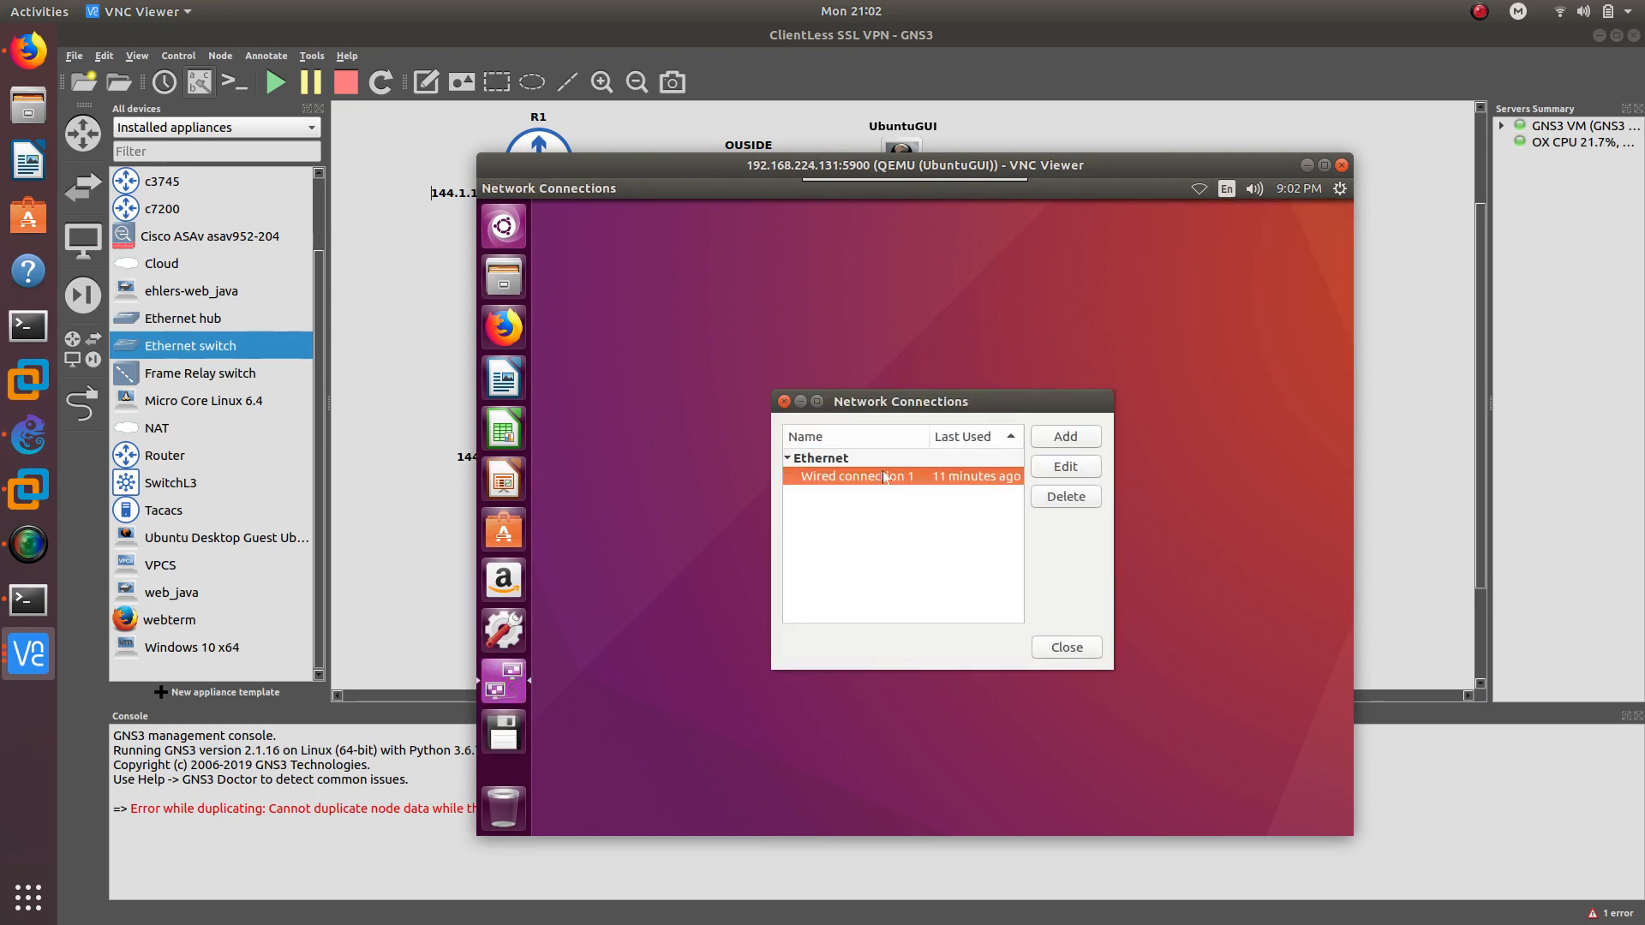
{"action": "double_click", "coordinate": [859, 479]}
{"action": "left_click", "coordinate": [966, 399]}
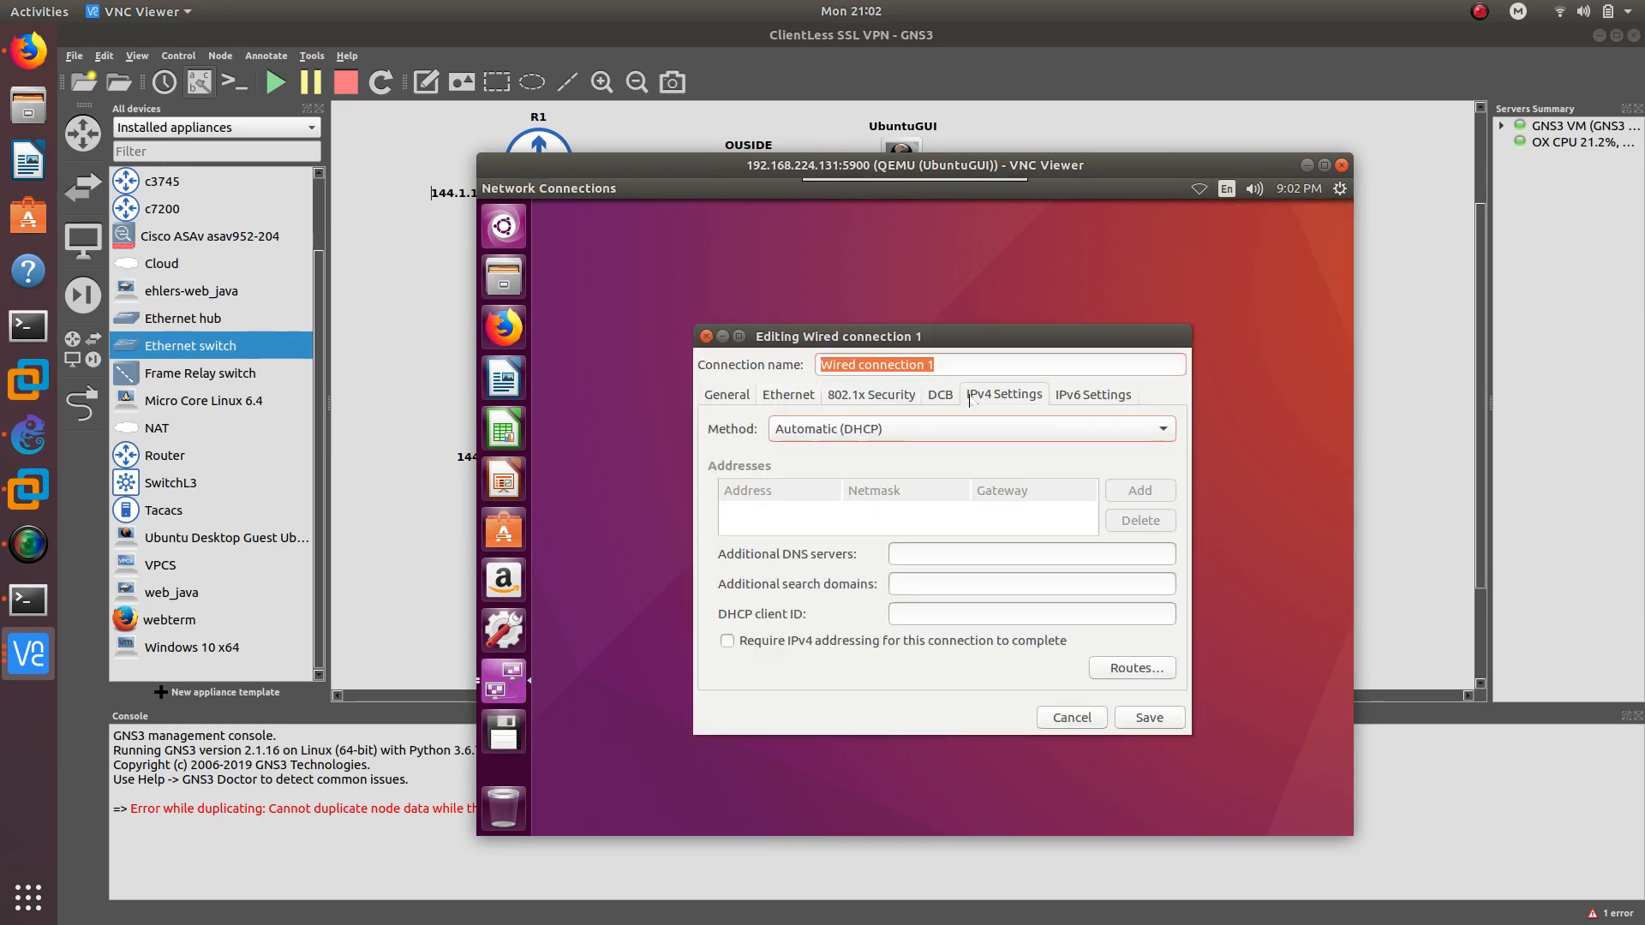
{"action": "left_click", "coordinate": [891, 428]}
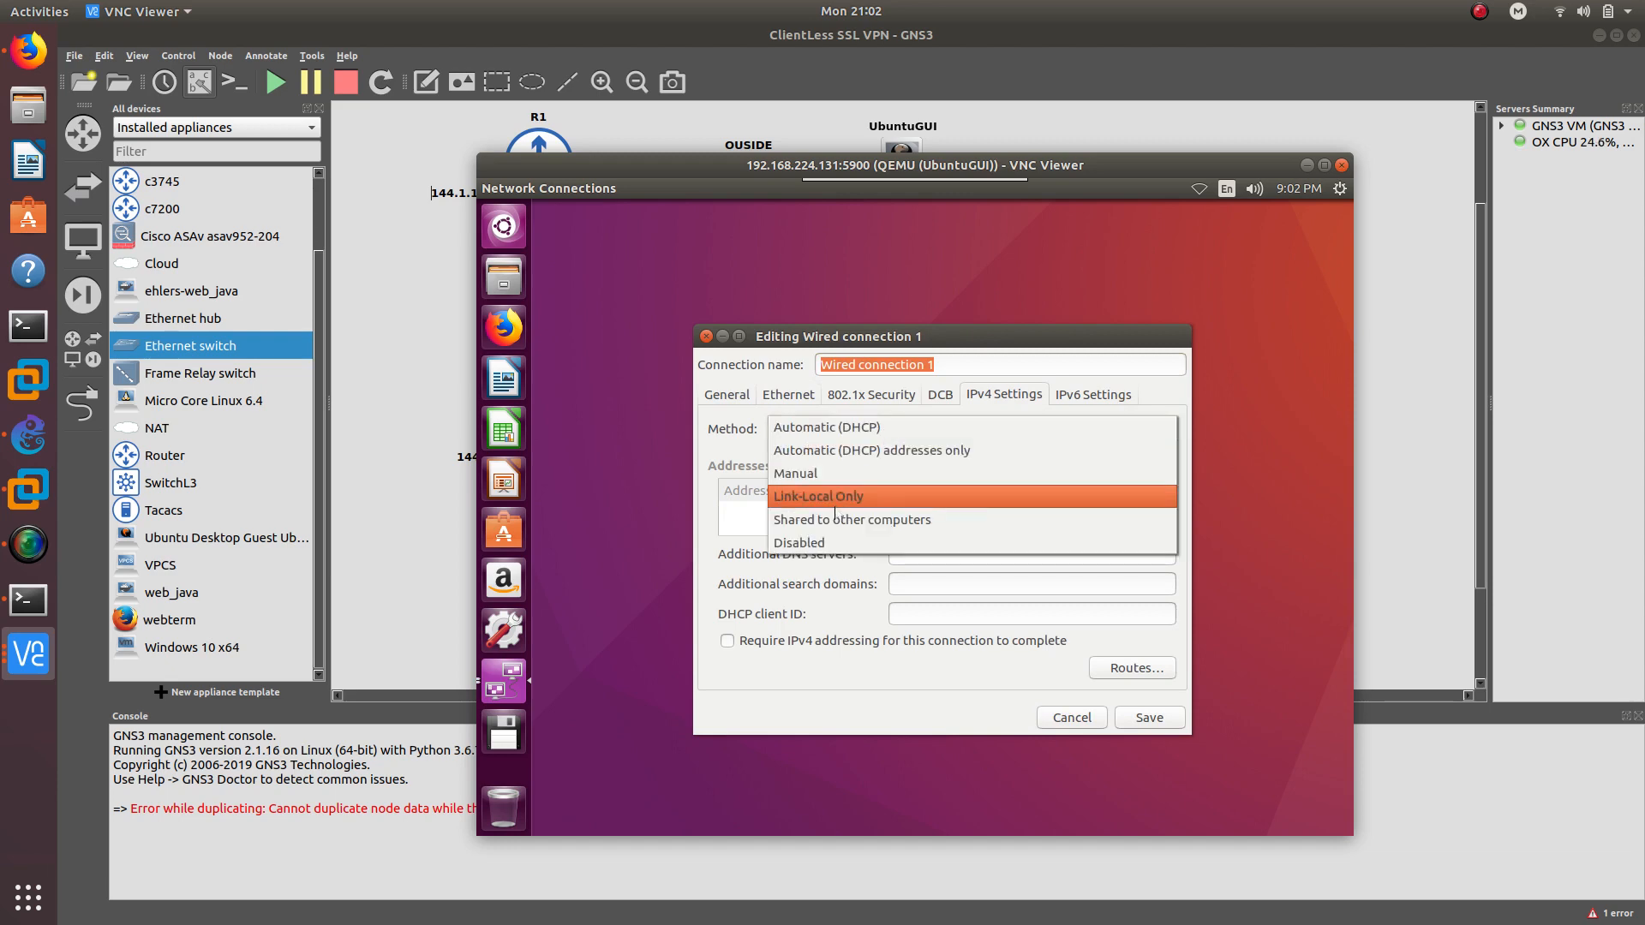
{"action": "left_click", "coordinate": [838, 477]}
Add address 192.168.1.2, netmask 255.255.255.0, gateway 192.168.1.1, and save
{"action": "left_click", "coordinate": [1140, 490]}
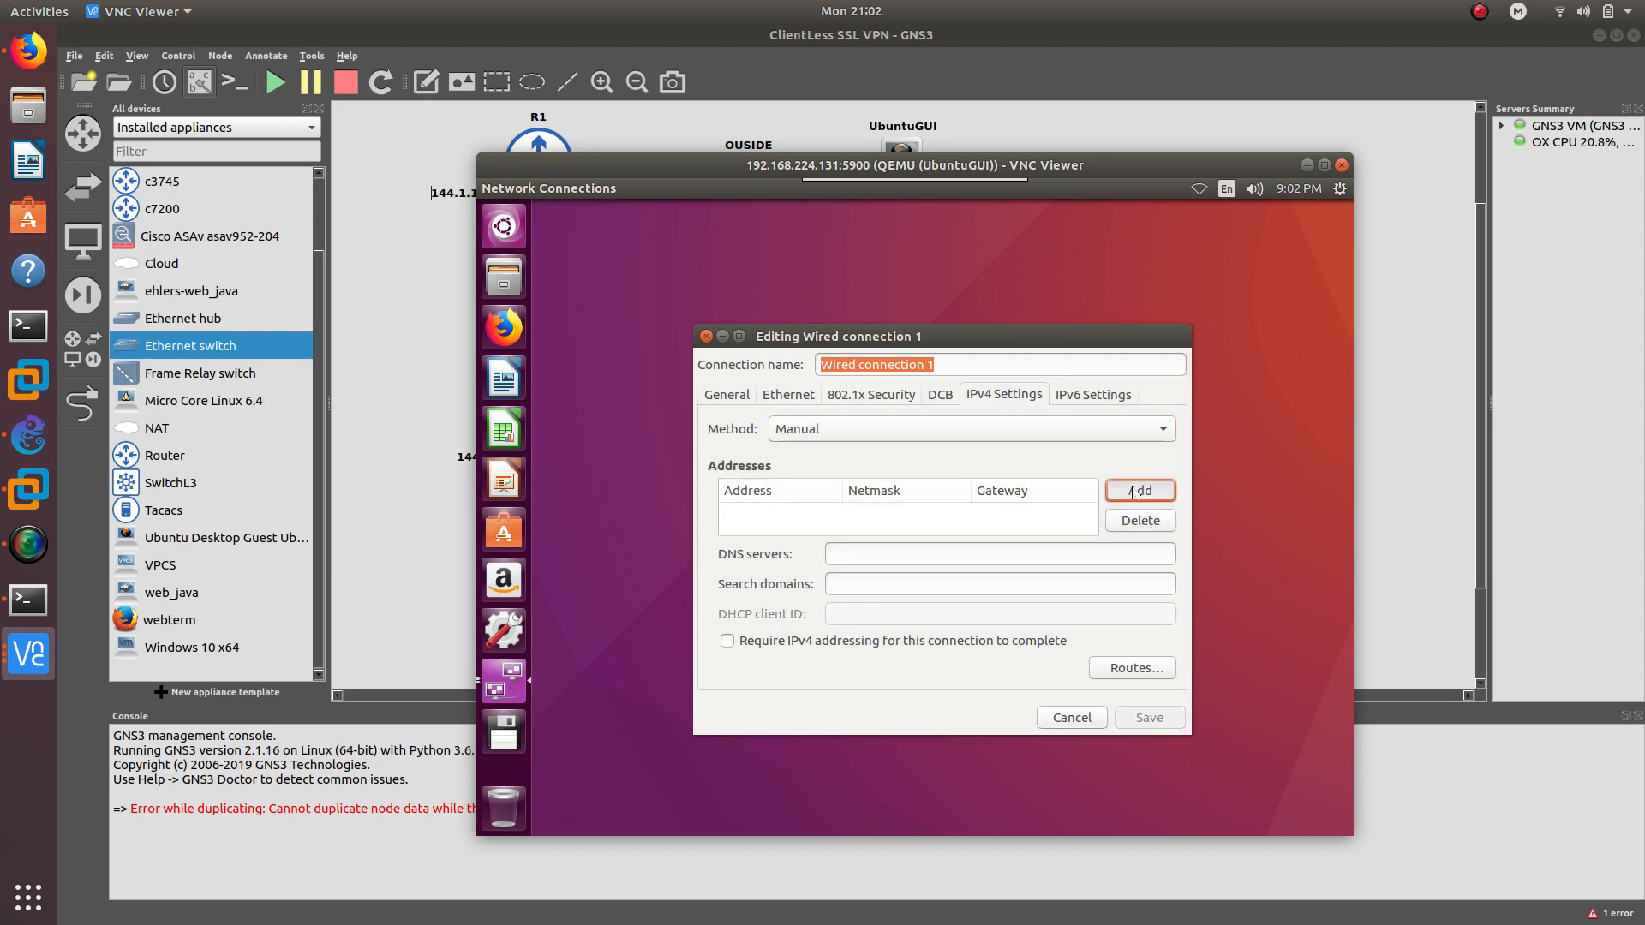
{"action": "type", "text": "192.1"}
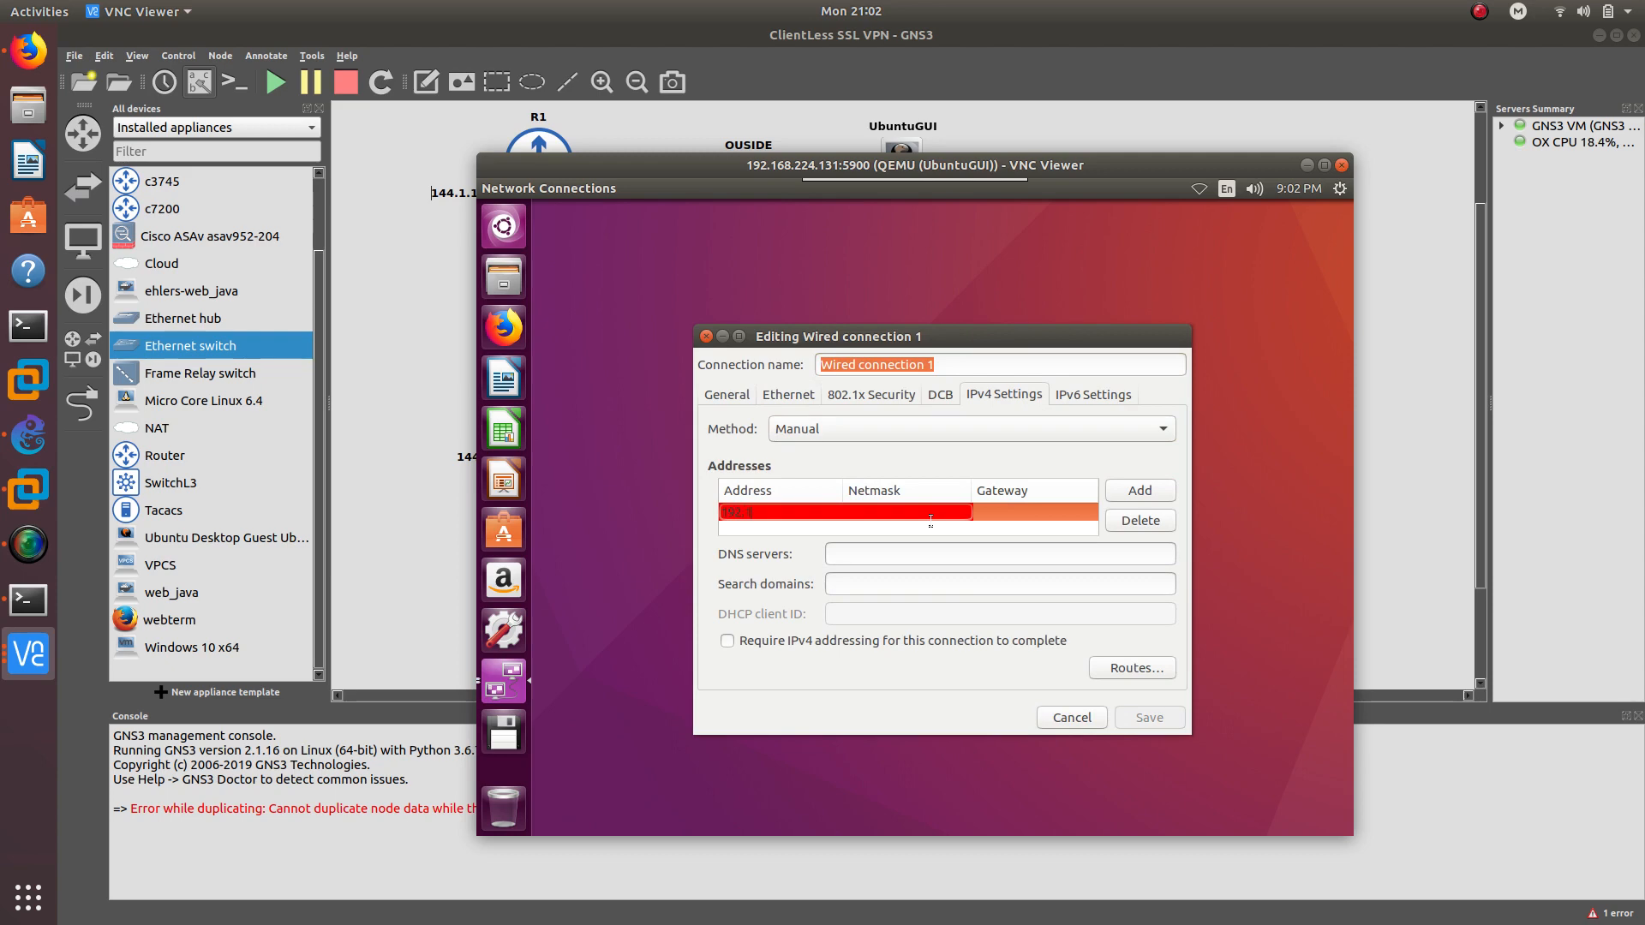
{"action": "type", "text": "68.1.2"}
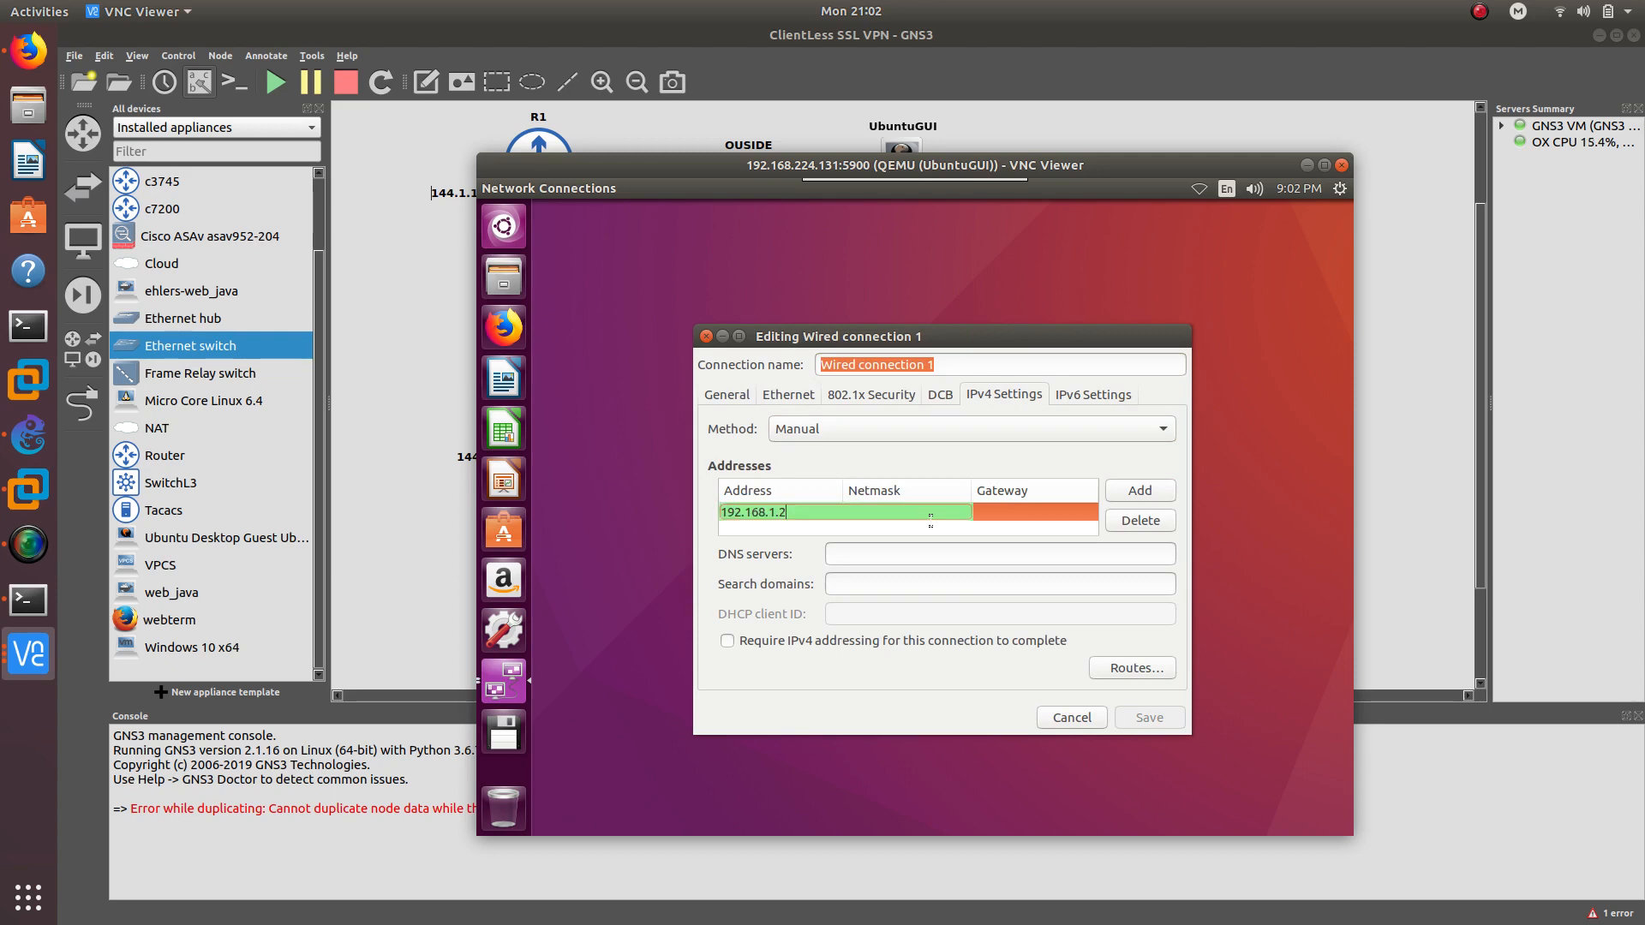
{"action": "key", "text": "Tab"}
{"action": "type", "text": "255.2"}
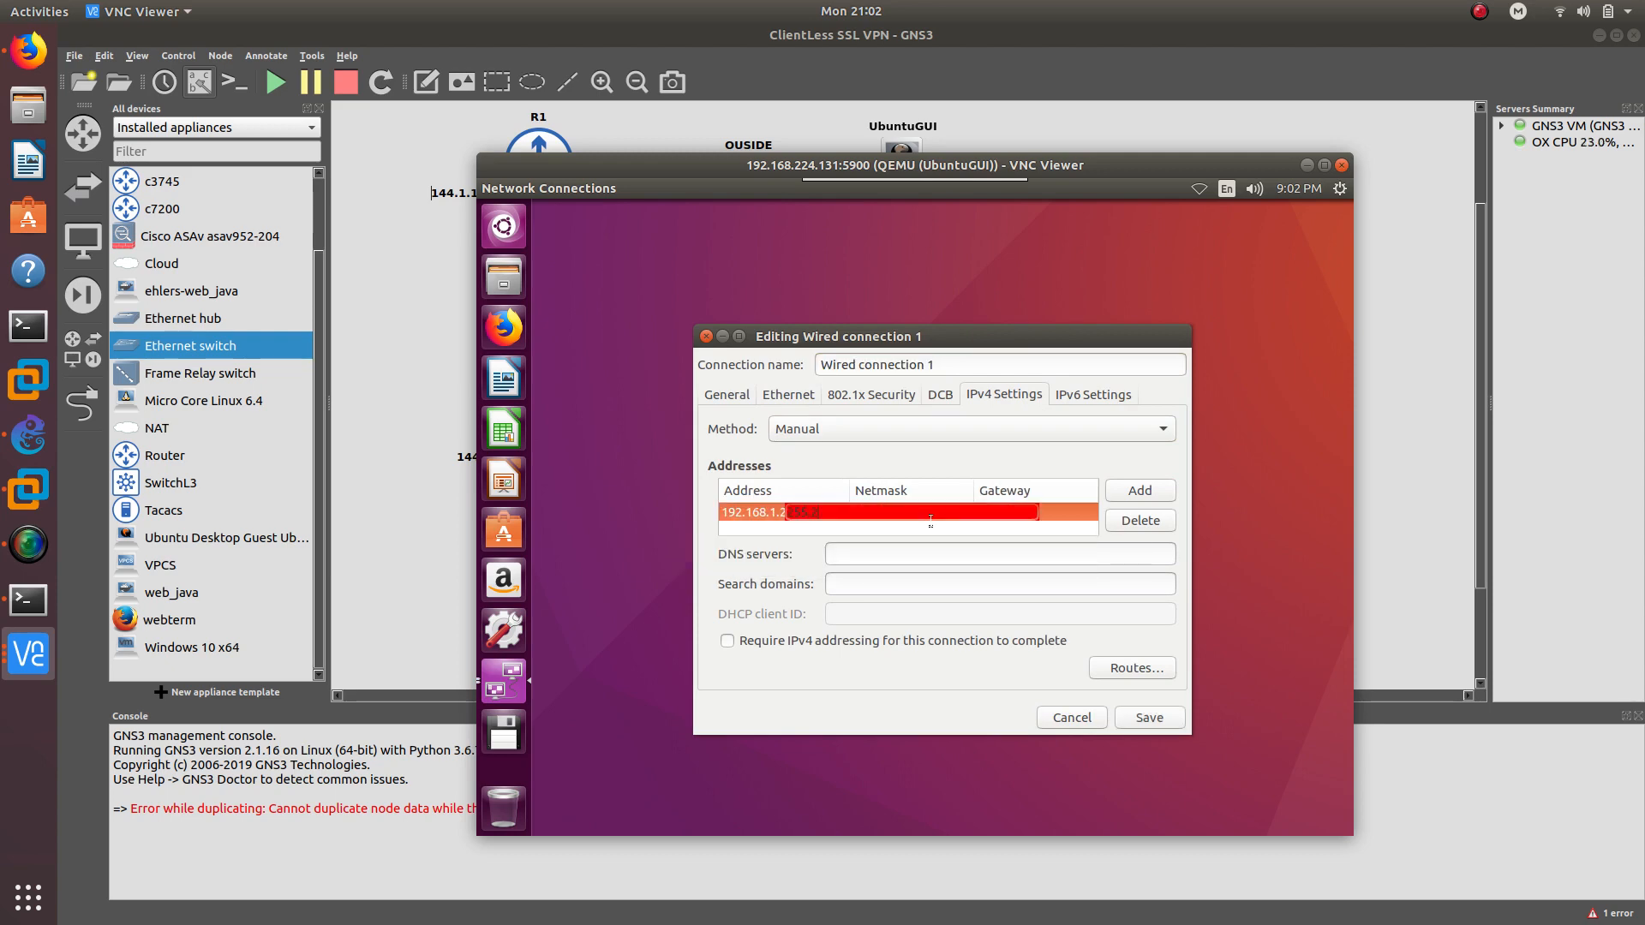
{"action": "key", "text": "Tab"}
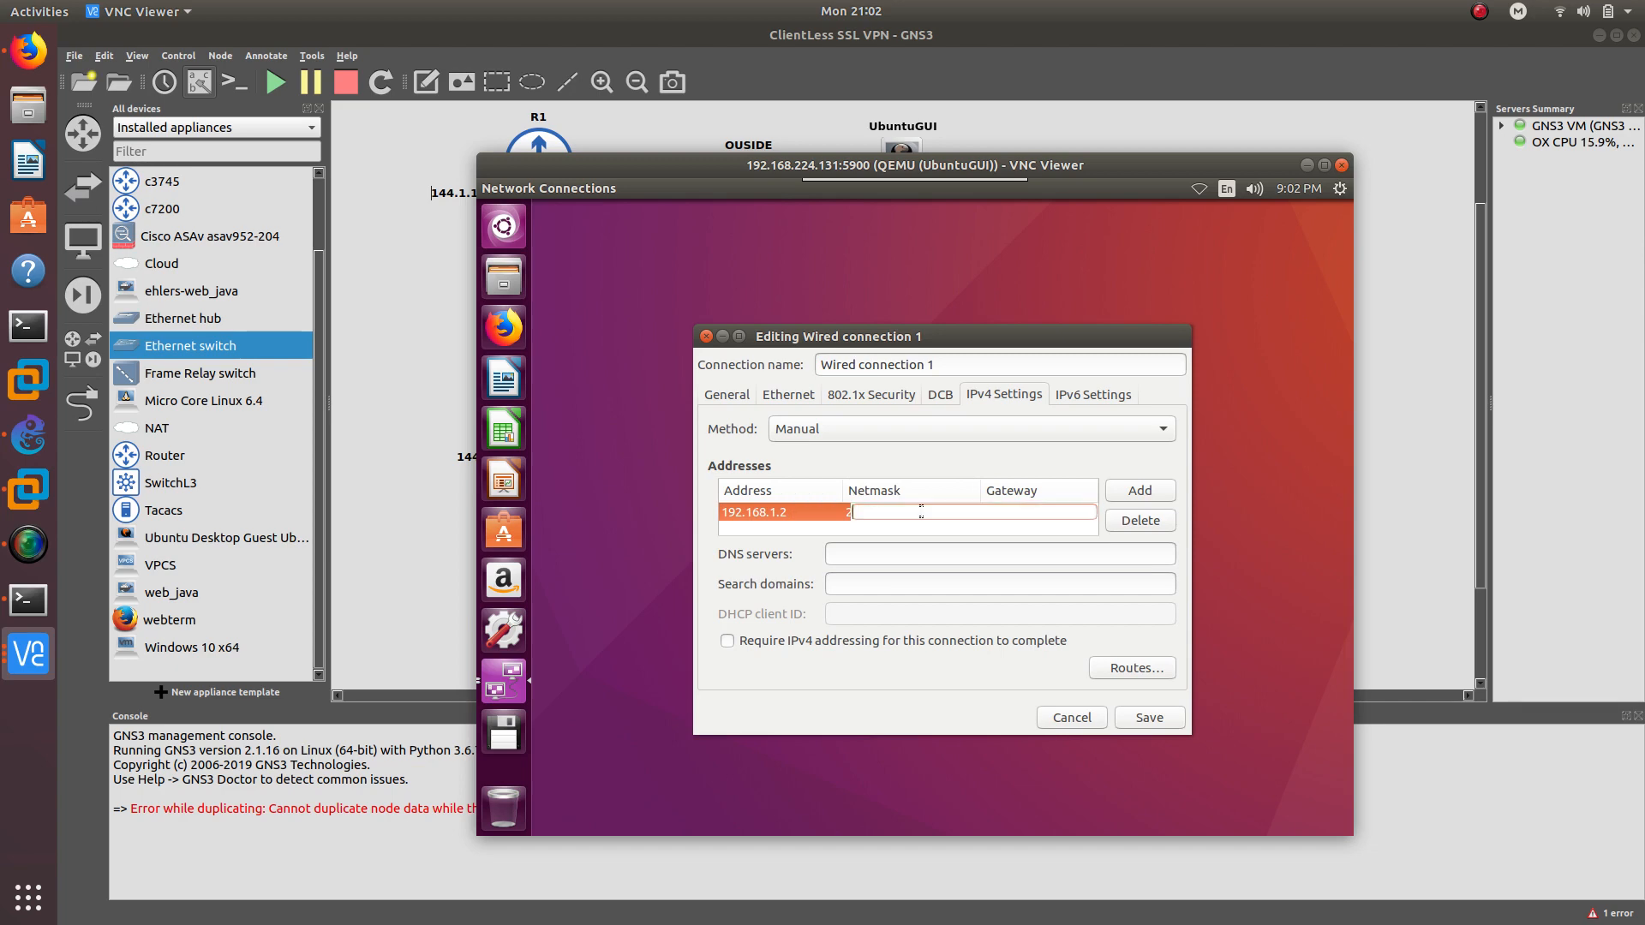
{"action": "type", "text": "192.1"}
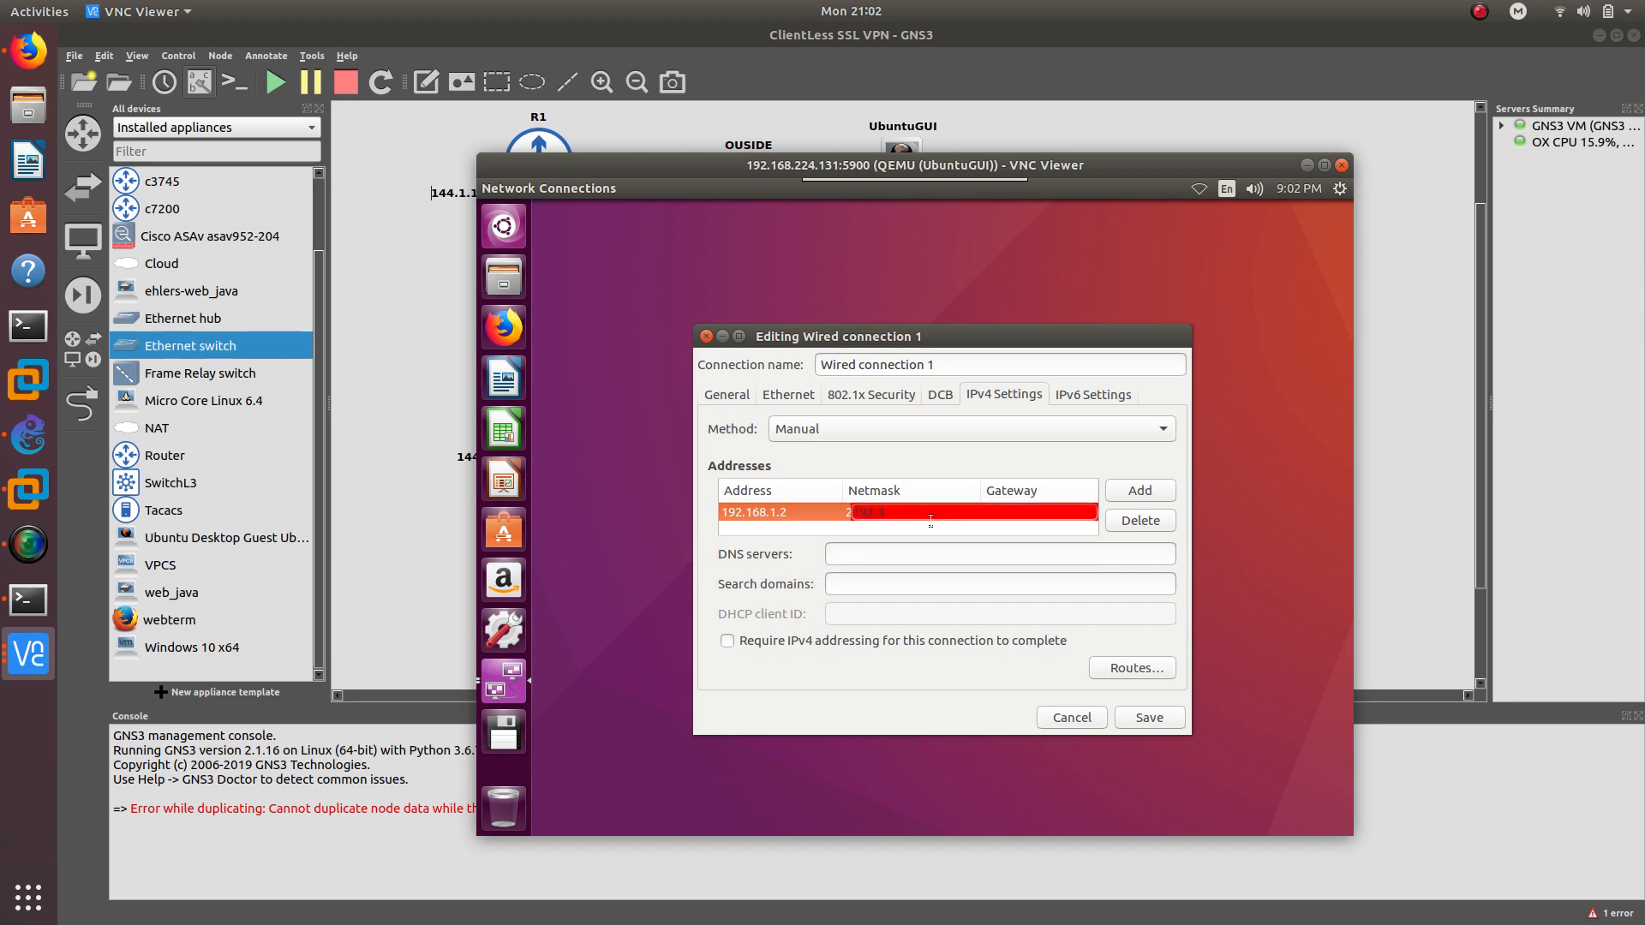
{"action": "type", "text": "68.1.1"}
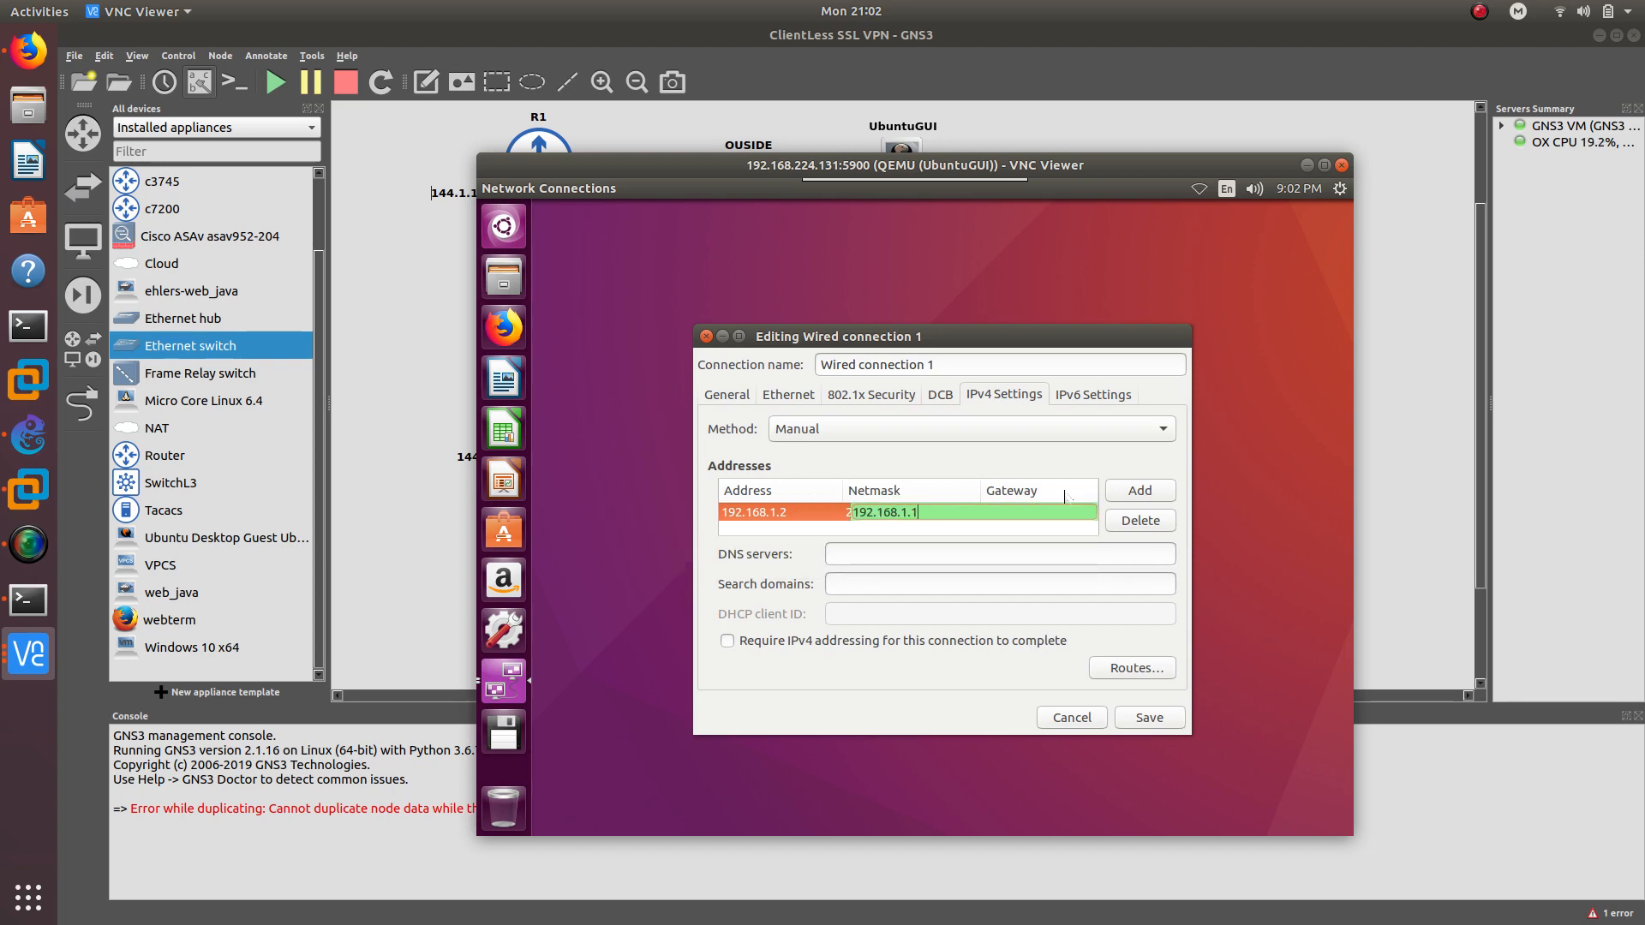
{"action": "key", "text": "Return"}
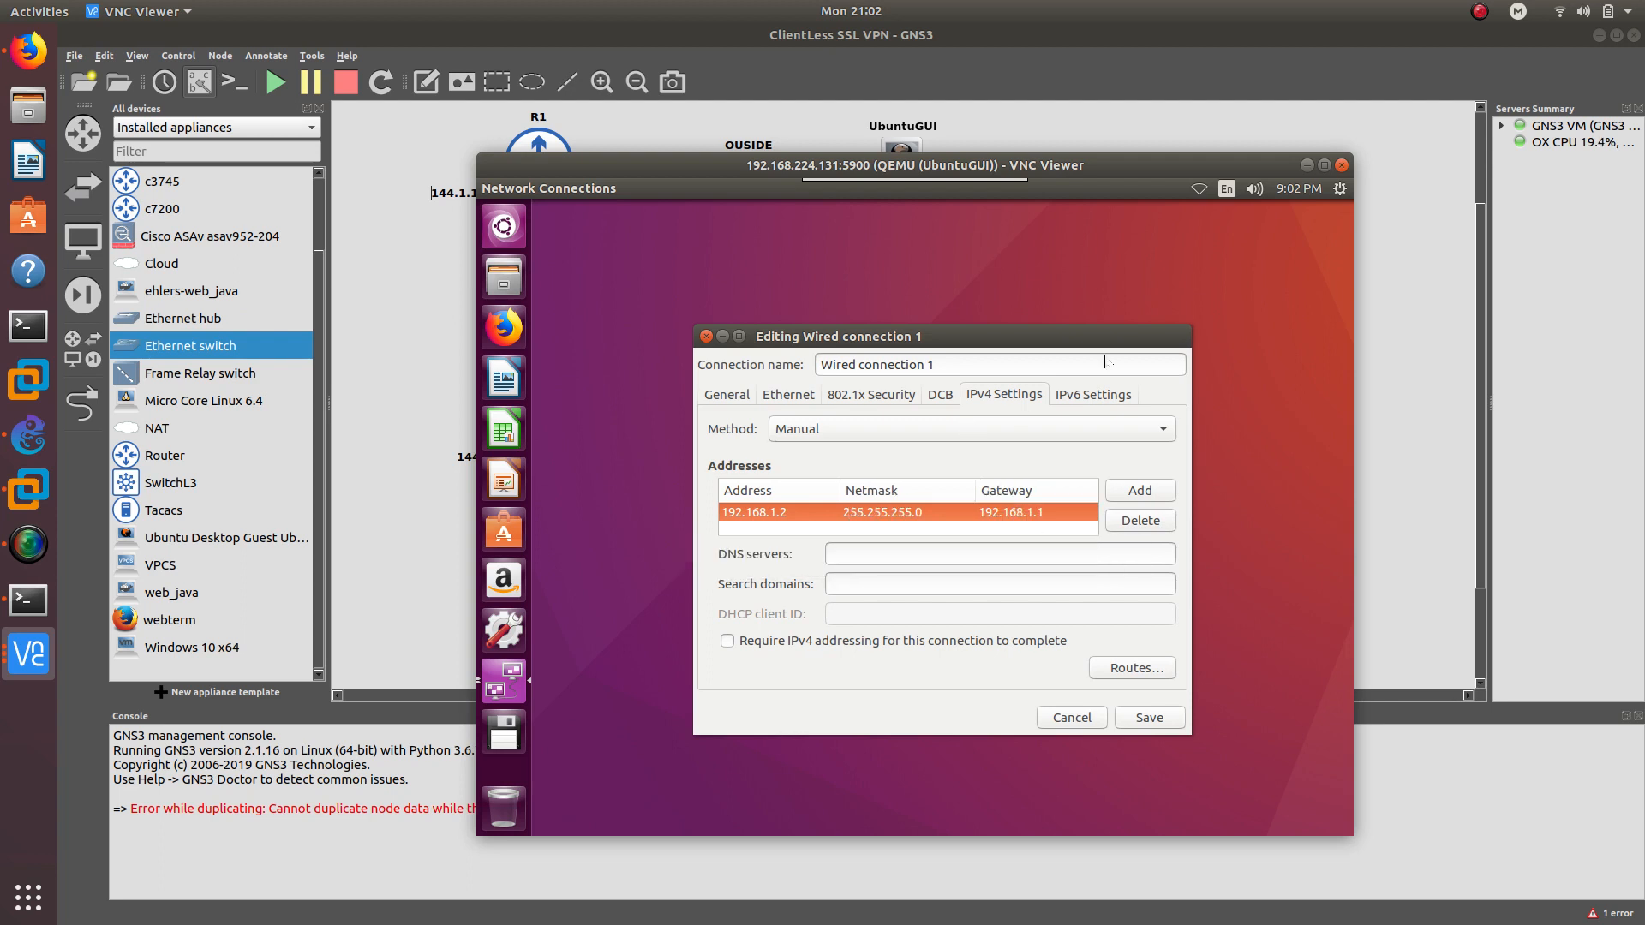
{"action": "left_click", "coordinate": [1150, 720]}
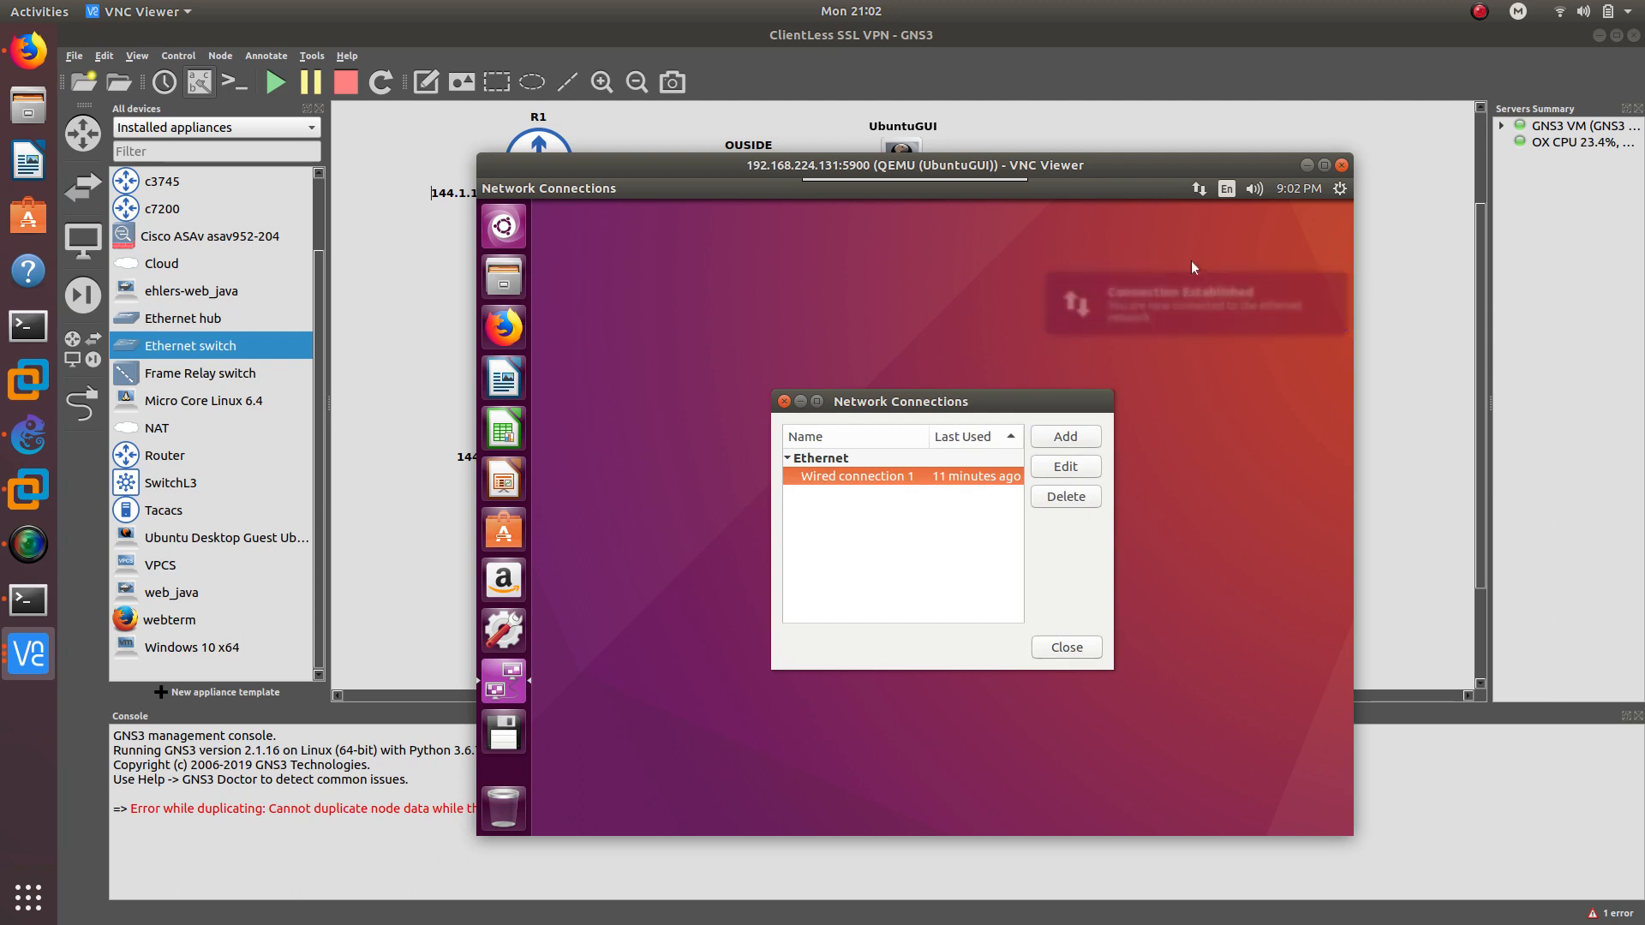
Close Network Connections and launch Terminal from the Dash search
{"action": "left_click", "coordinate": [1066, 648]}
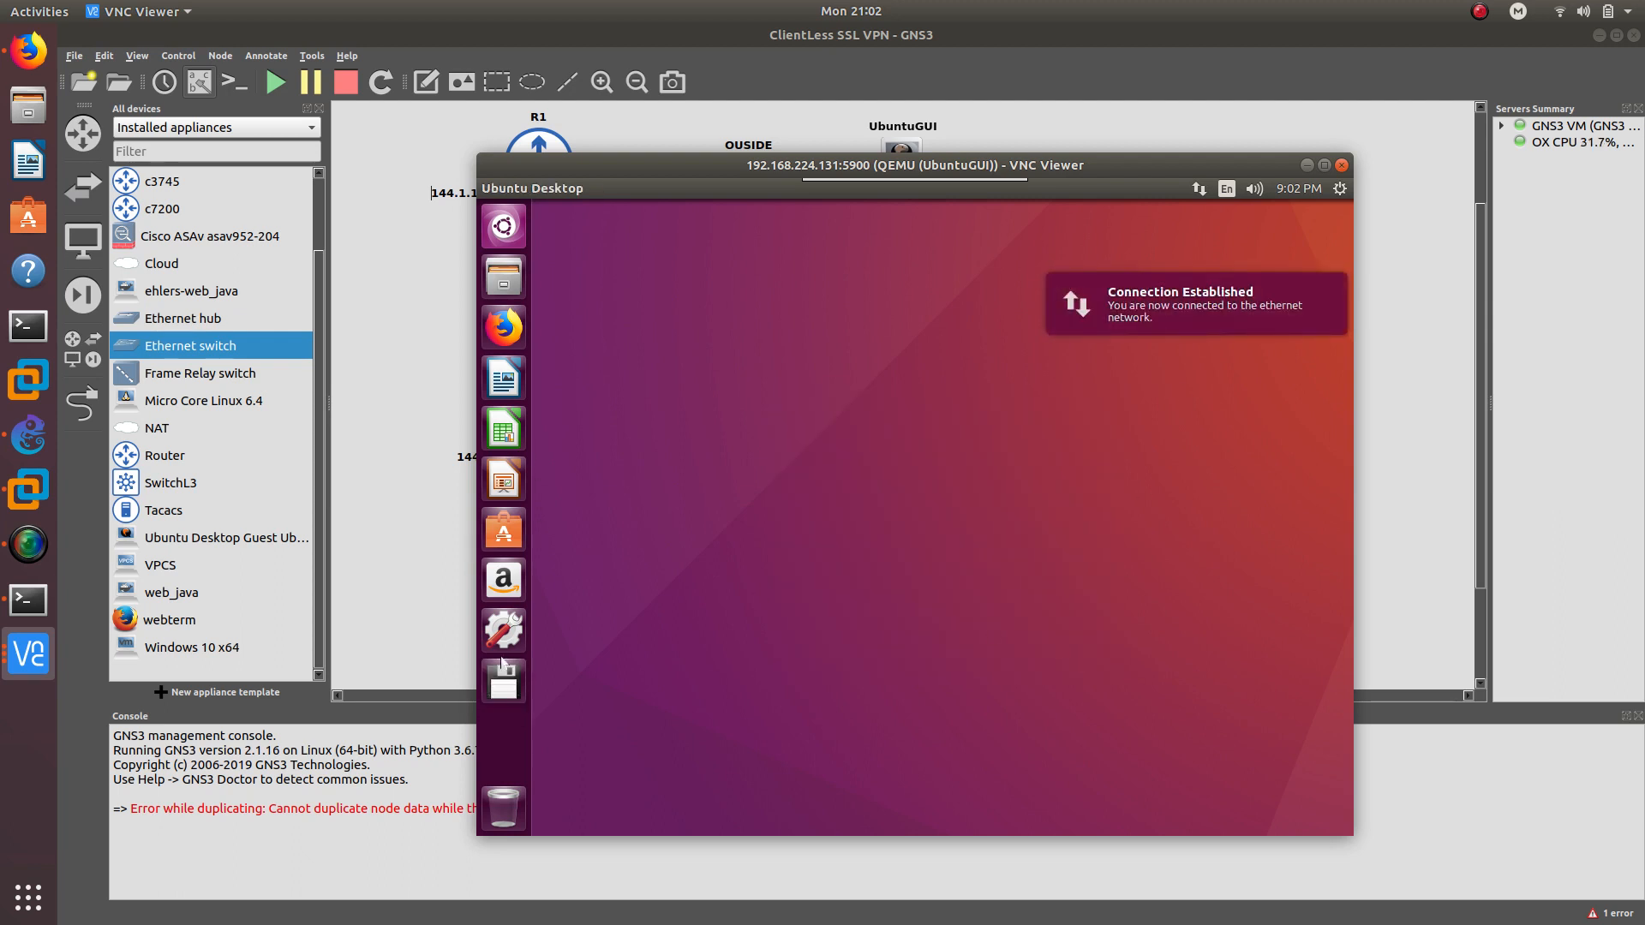
{"action": "left_click", "coordinate": [514, 244]}
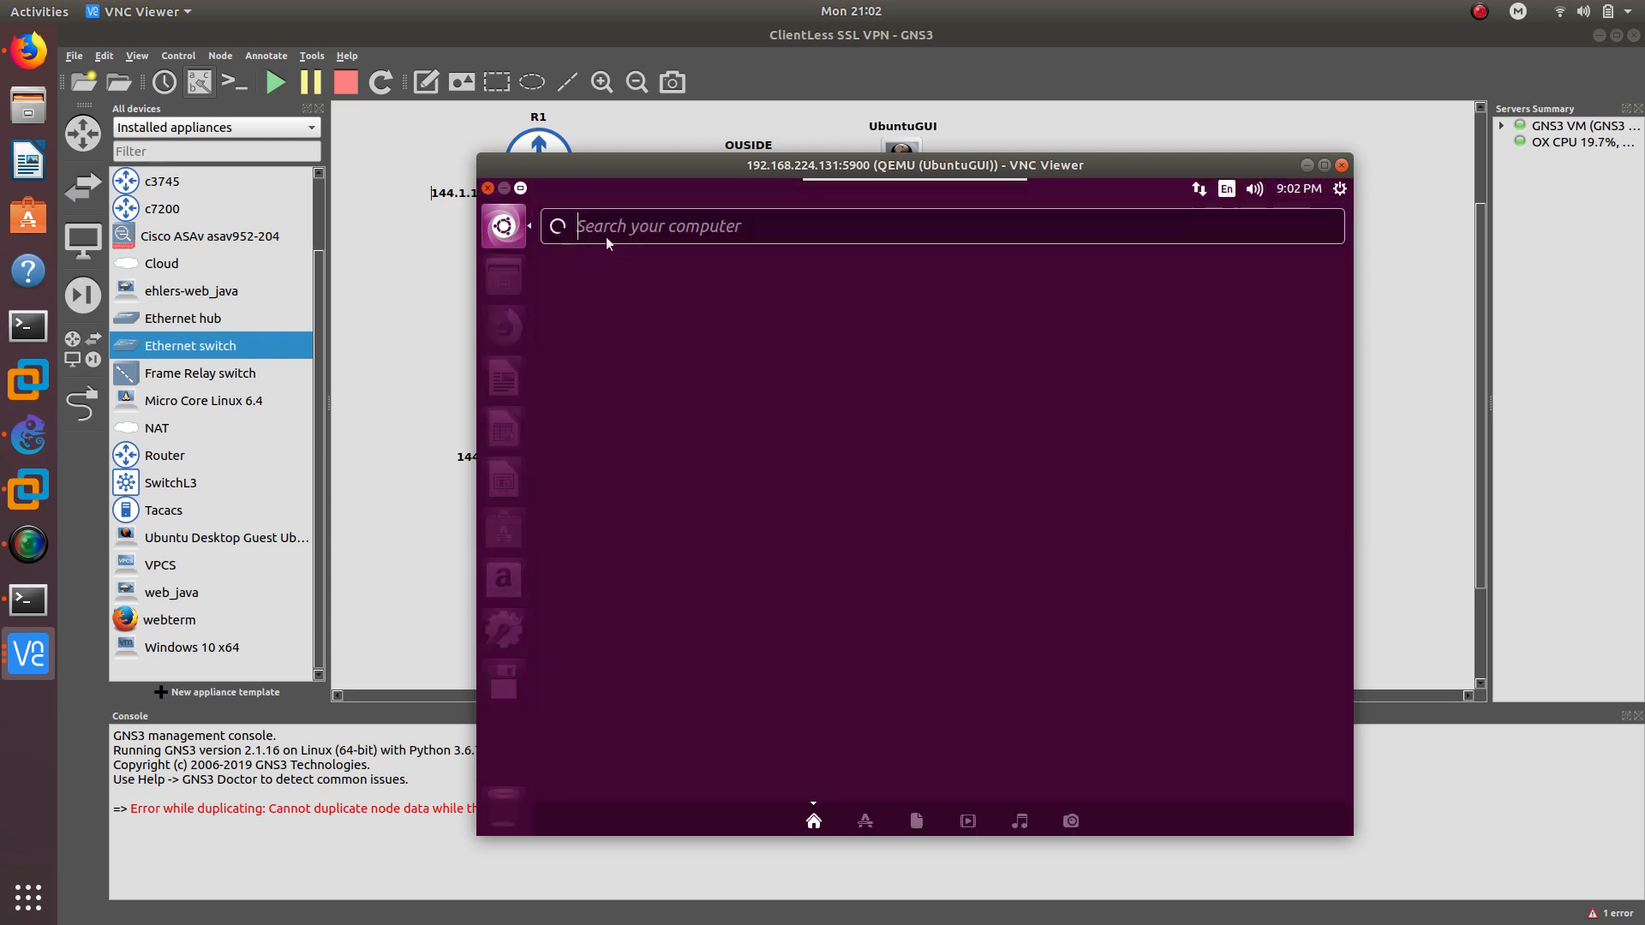
{"action": "type", "text": "te"}
{"action": "type", "text": "rm"}
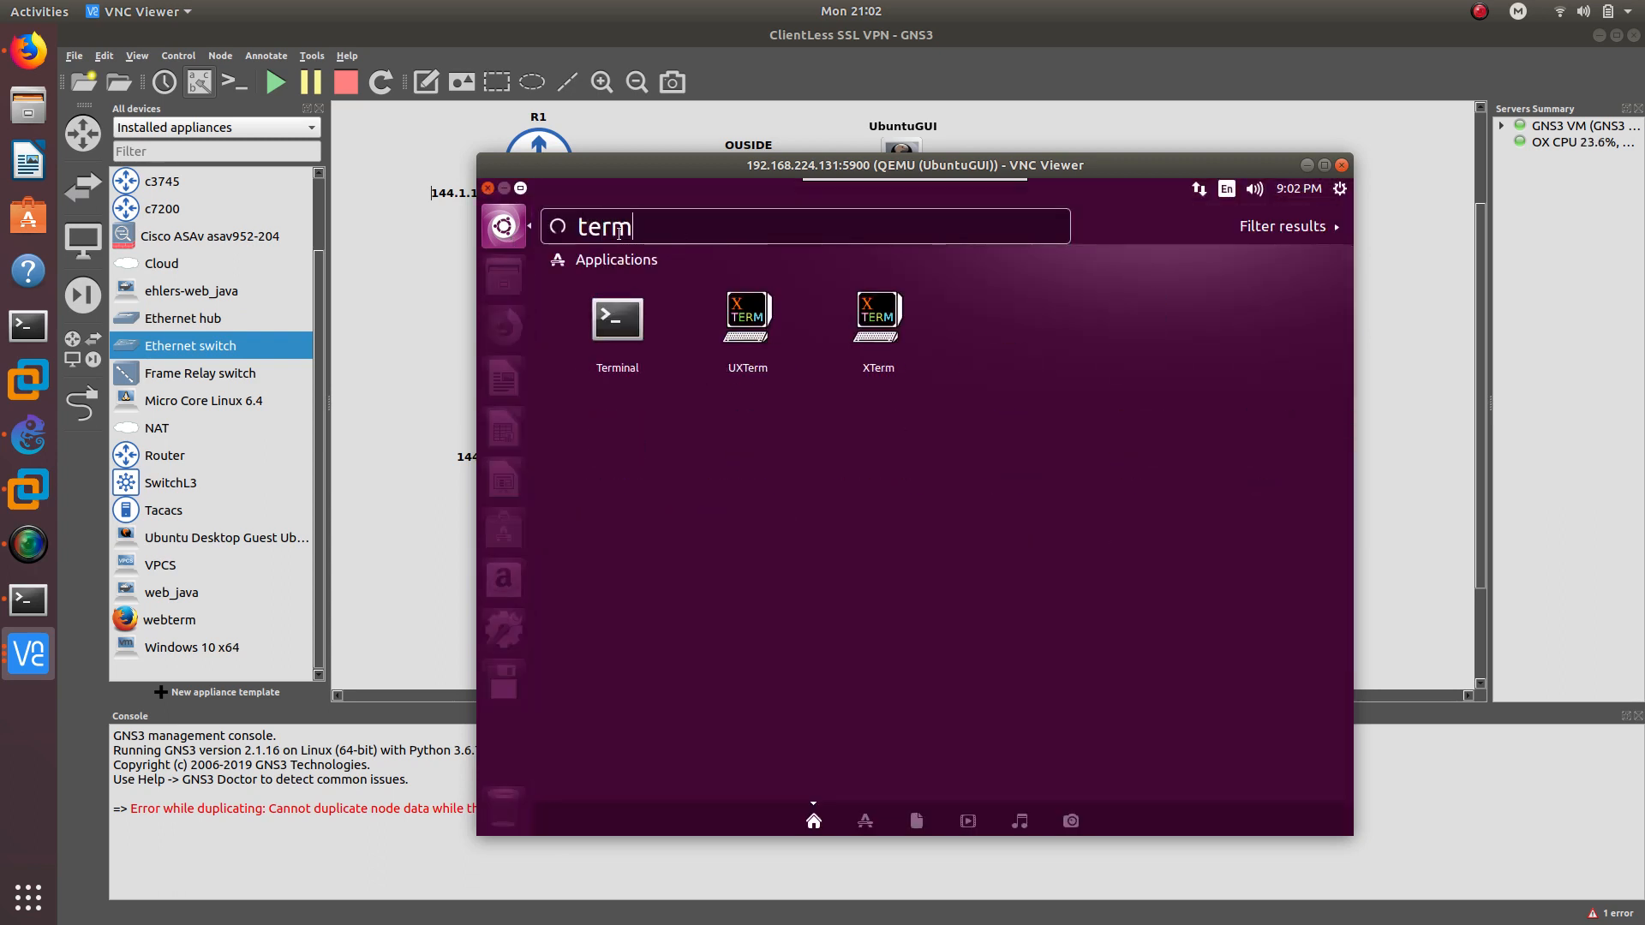
{"action": "left_click", "coordinate": [617, 324]}
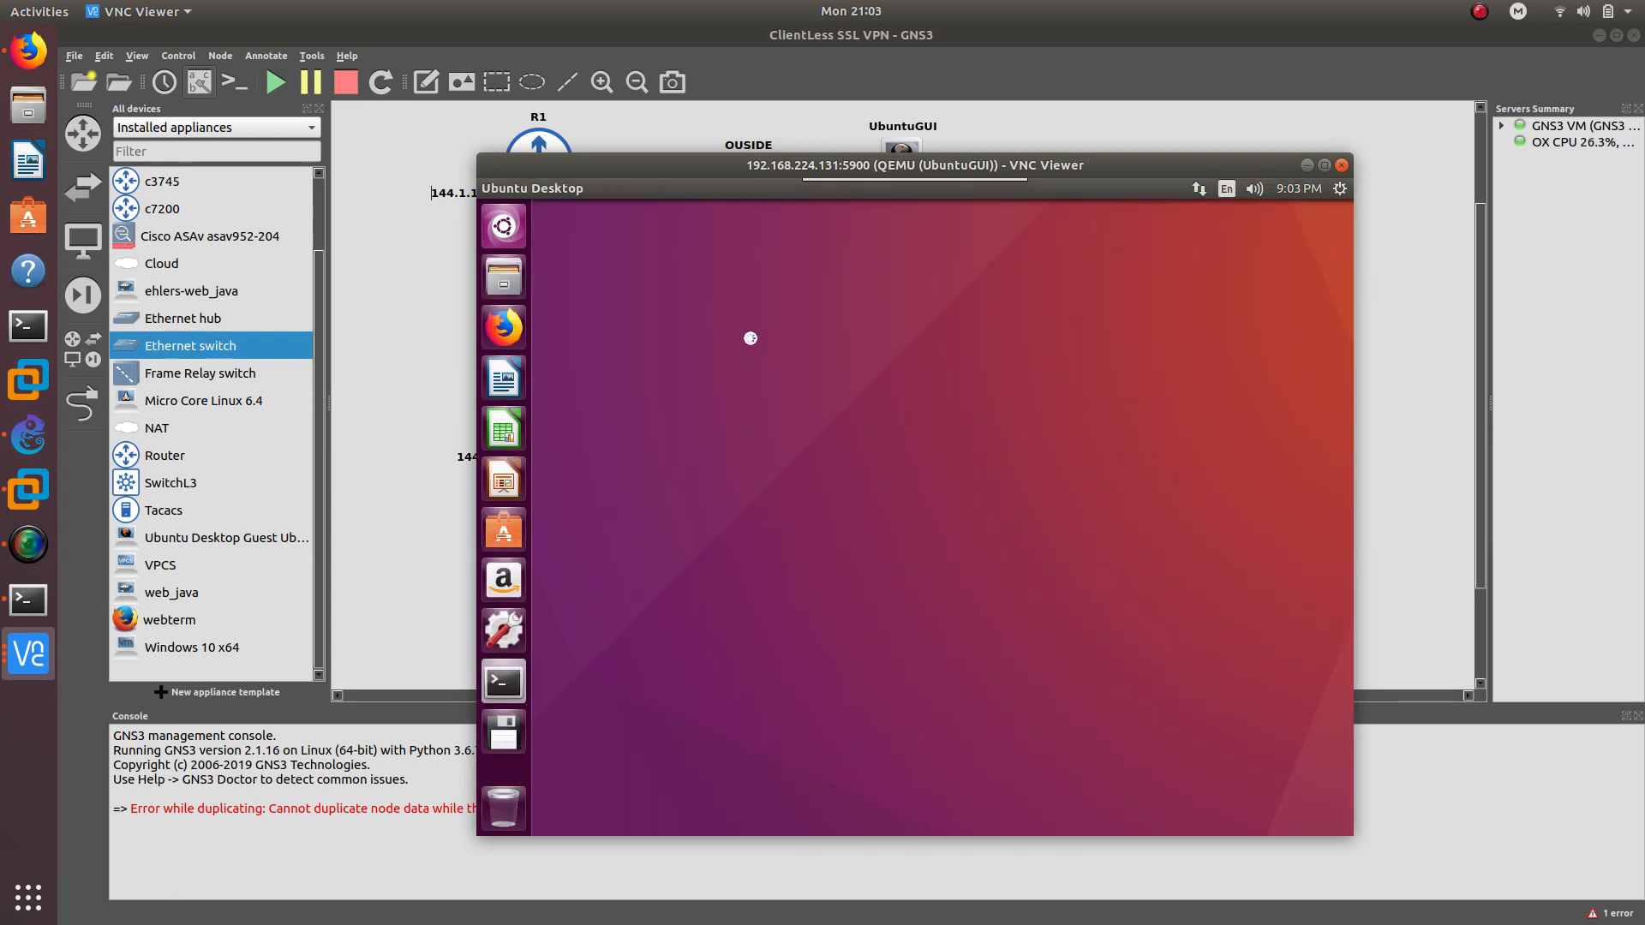
Ping 192.168.1.1 until replies show, then minimise the Ubuntu guest window
{"action": "type", "text": "p"}
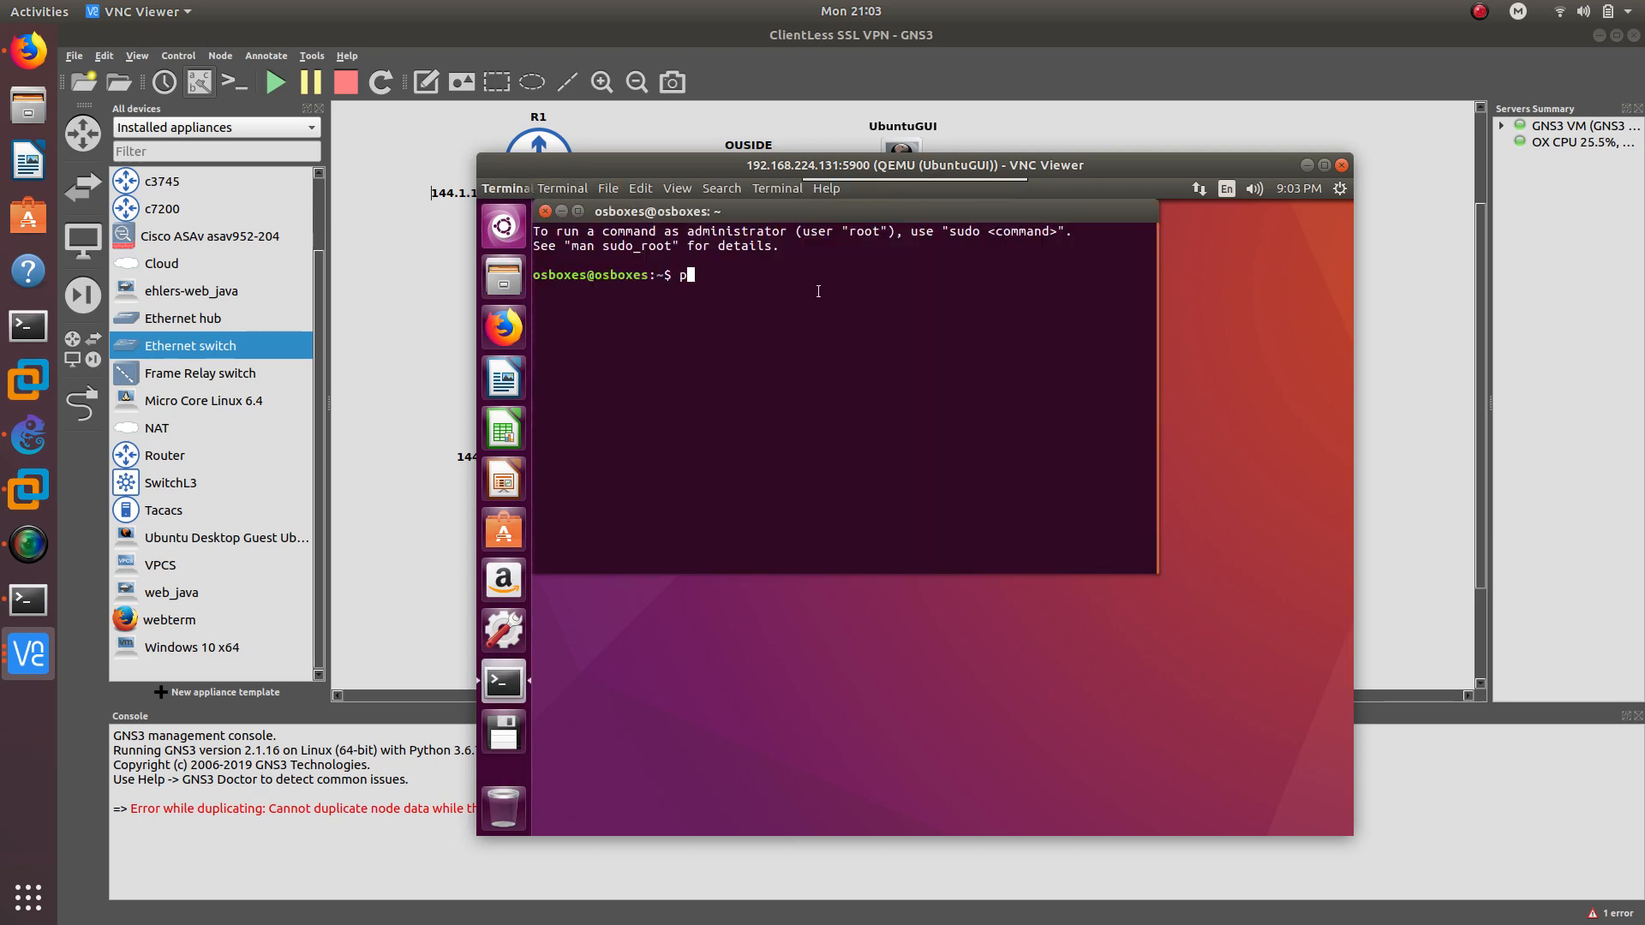
{"action": "type", "text": "ing 192.168"}
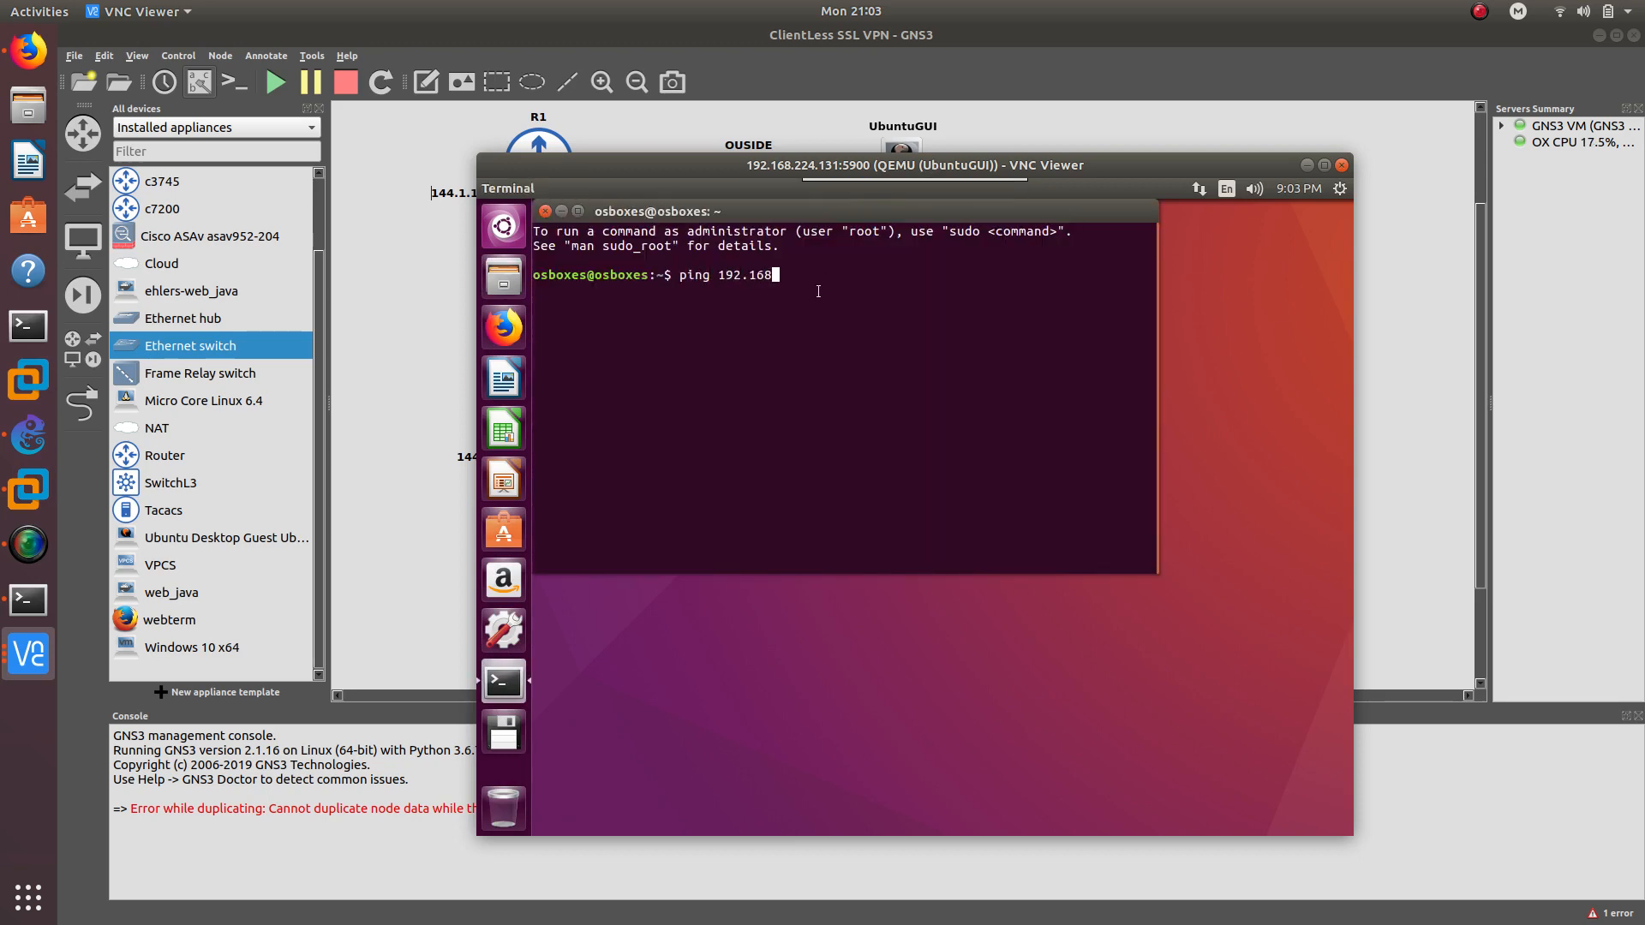
{"action": "type", "text": ".1.1"}
{"action": "key", "text": "Return"}
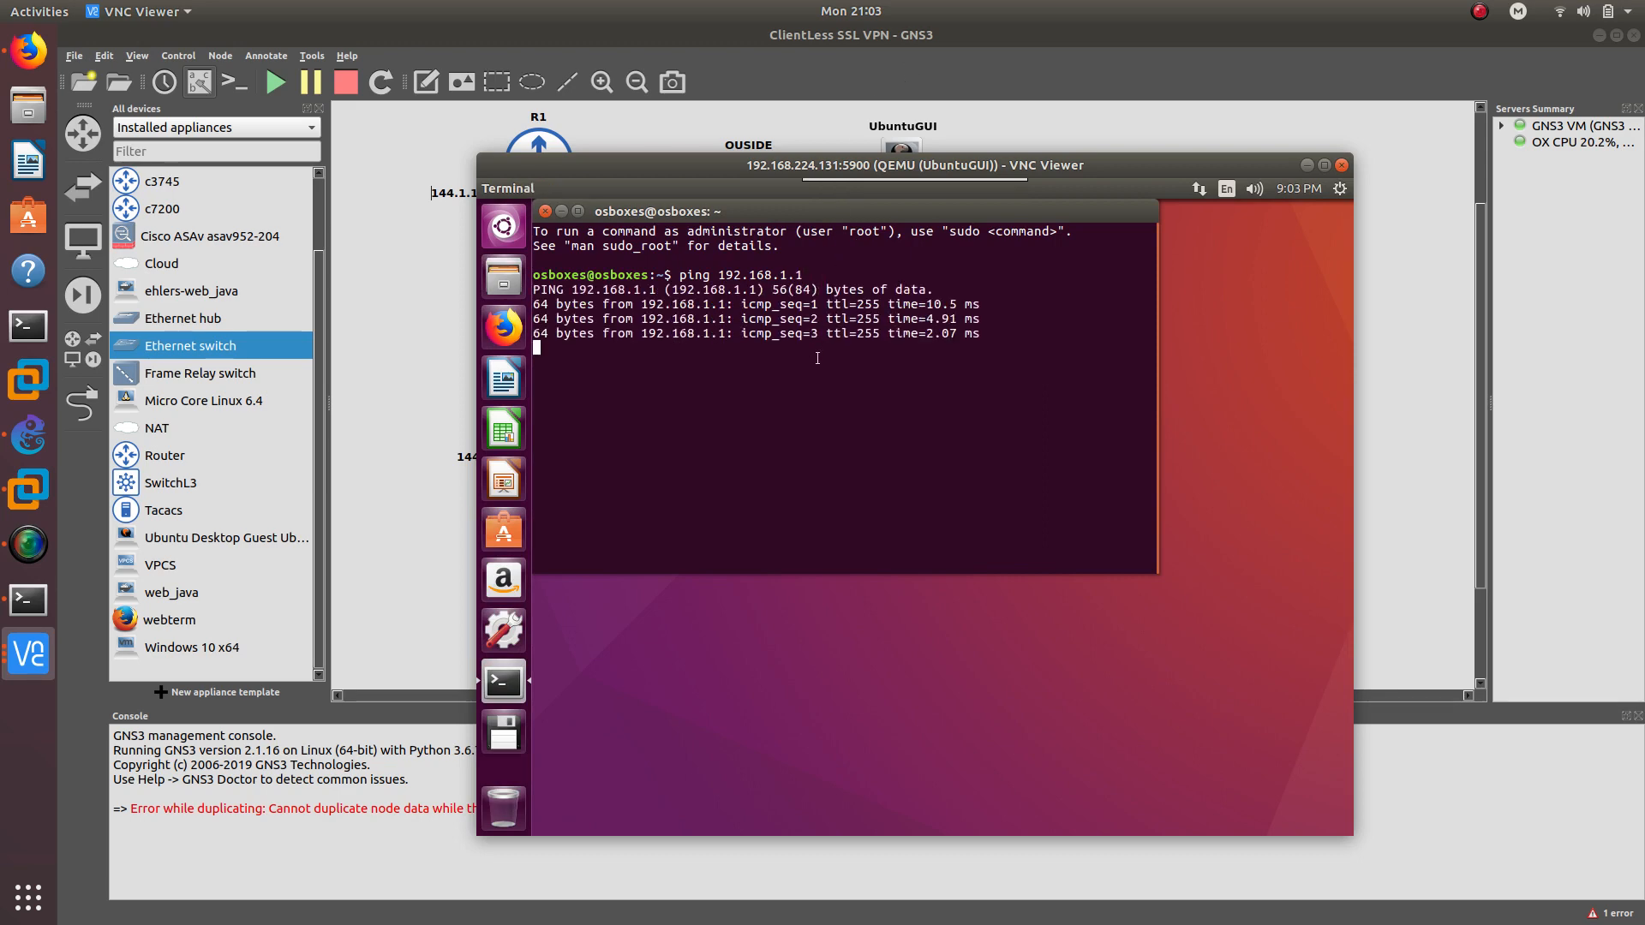
{"action": "key", "text": "ctrl+c"}
{"action": "left_click_drag", "start_coordinate": [718, 174], "coordinate": [1009, 227]}
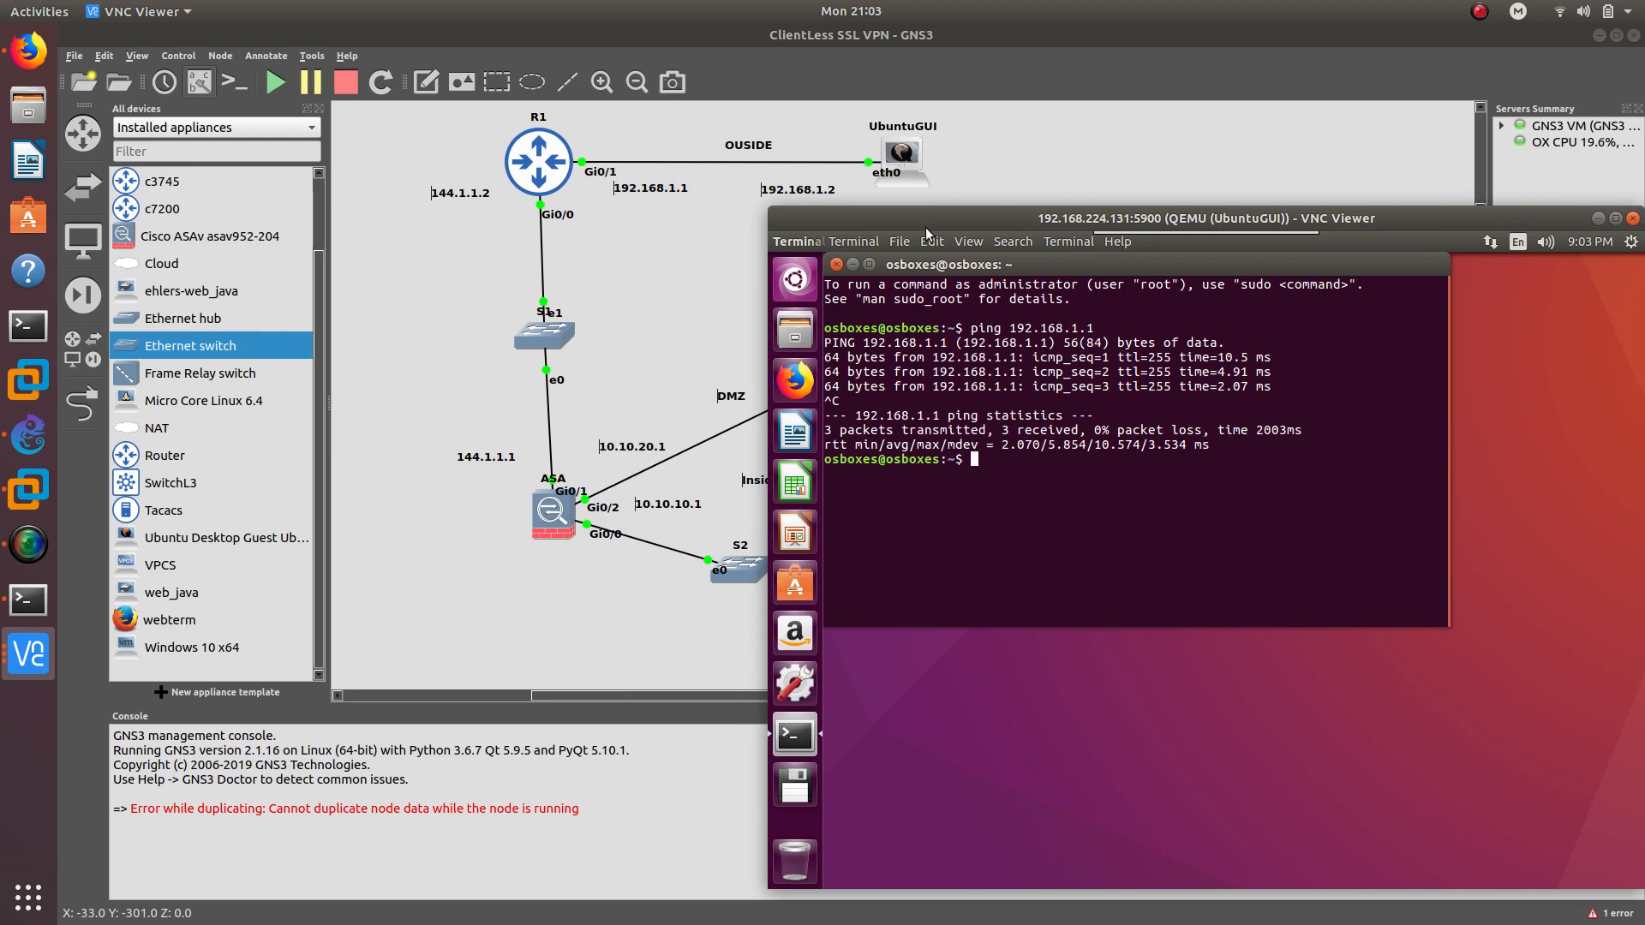
{"action": "left_click_drag", "start_coordinate": [926, 230], "coordinate": [865, 178]}
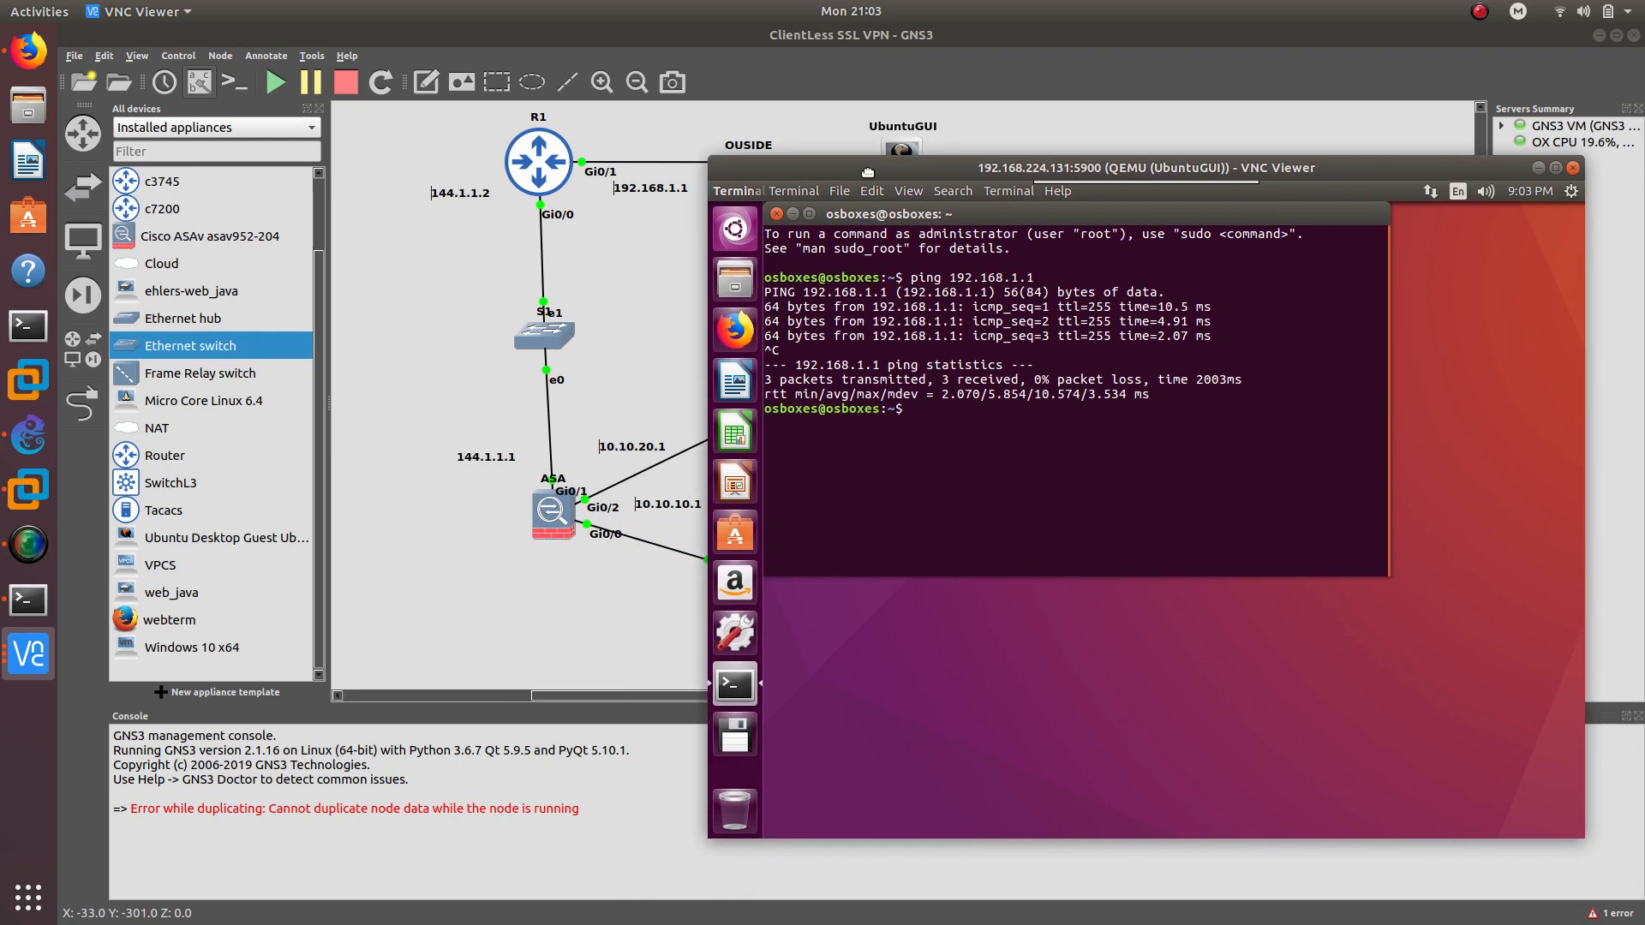
{"action": "left_click", "coordinate": [1538, 168]}
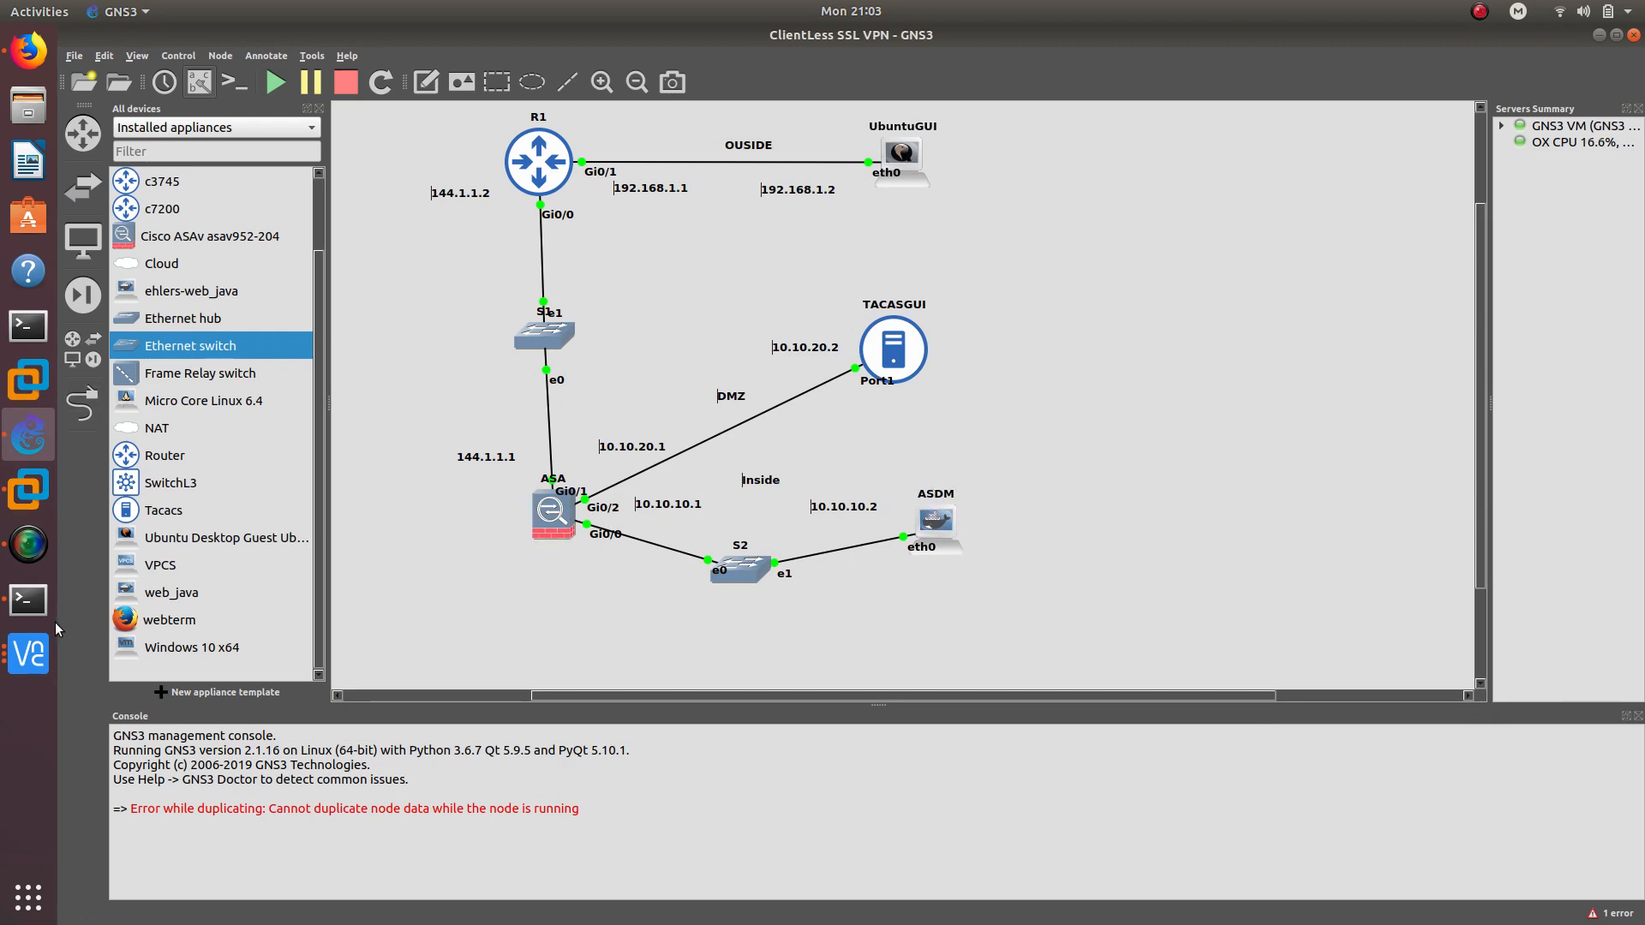
{"action": "left_click", "coordinate": [28, 654]}
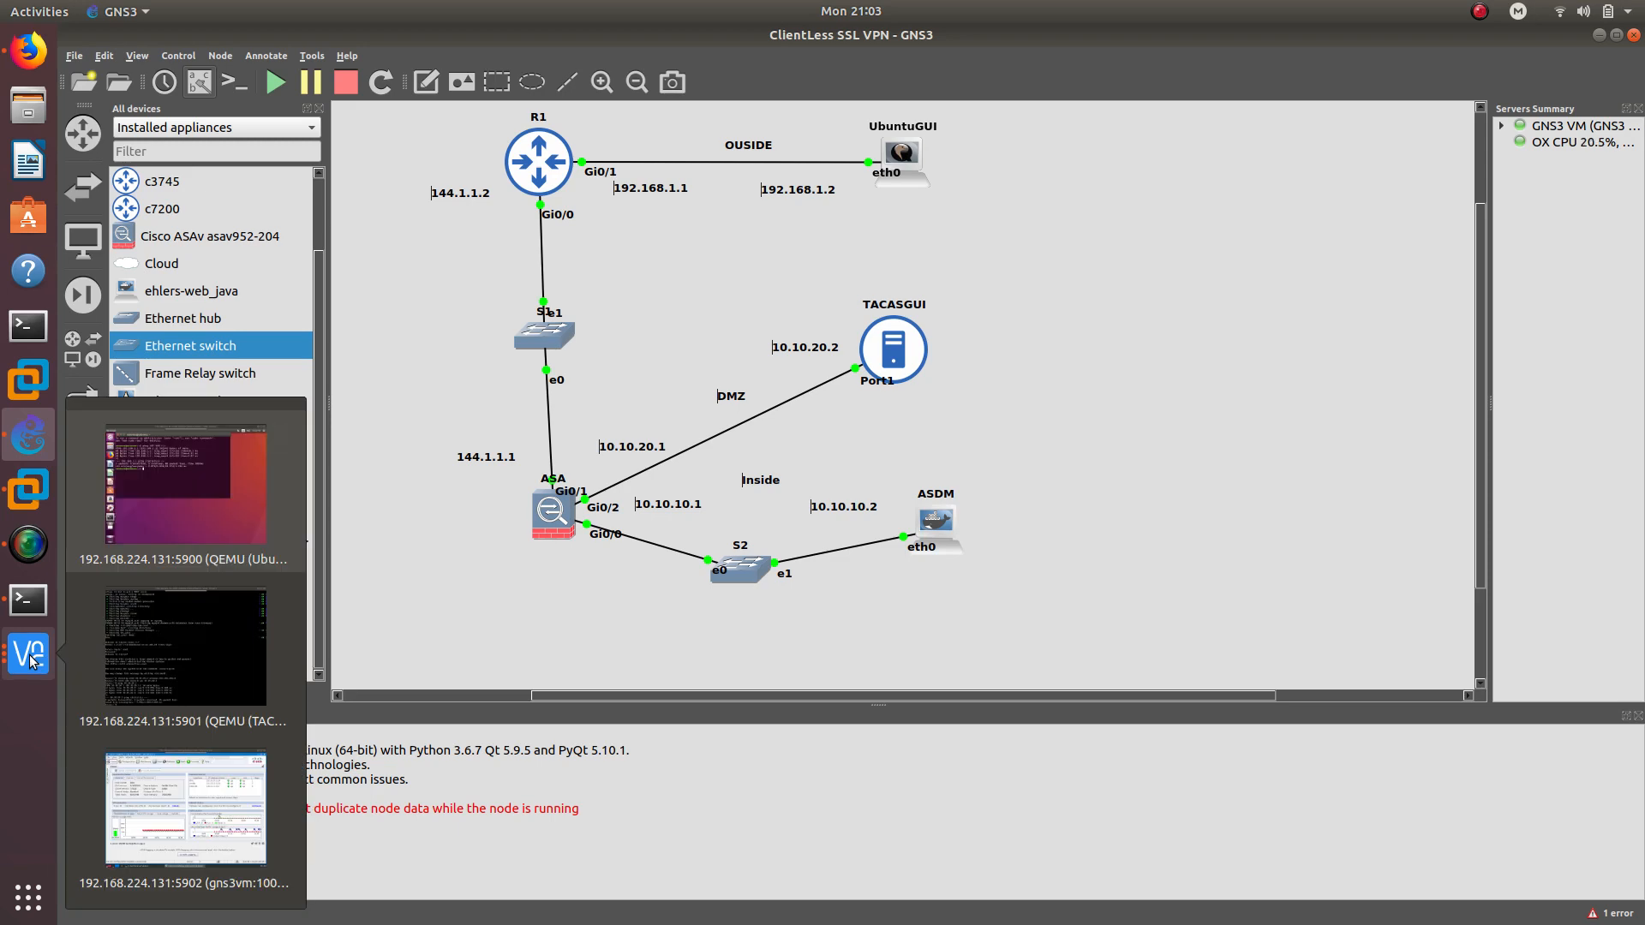
{"action": "left_click", "coordinate": [192, 804]}
{"action": "left_click_drag", "start_coordinate": [842, 113], "coordinate": [1044, 117]}
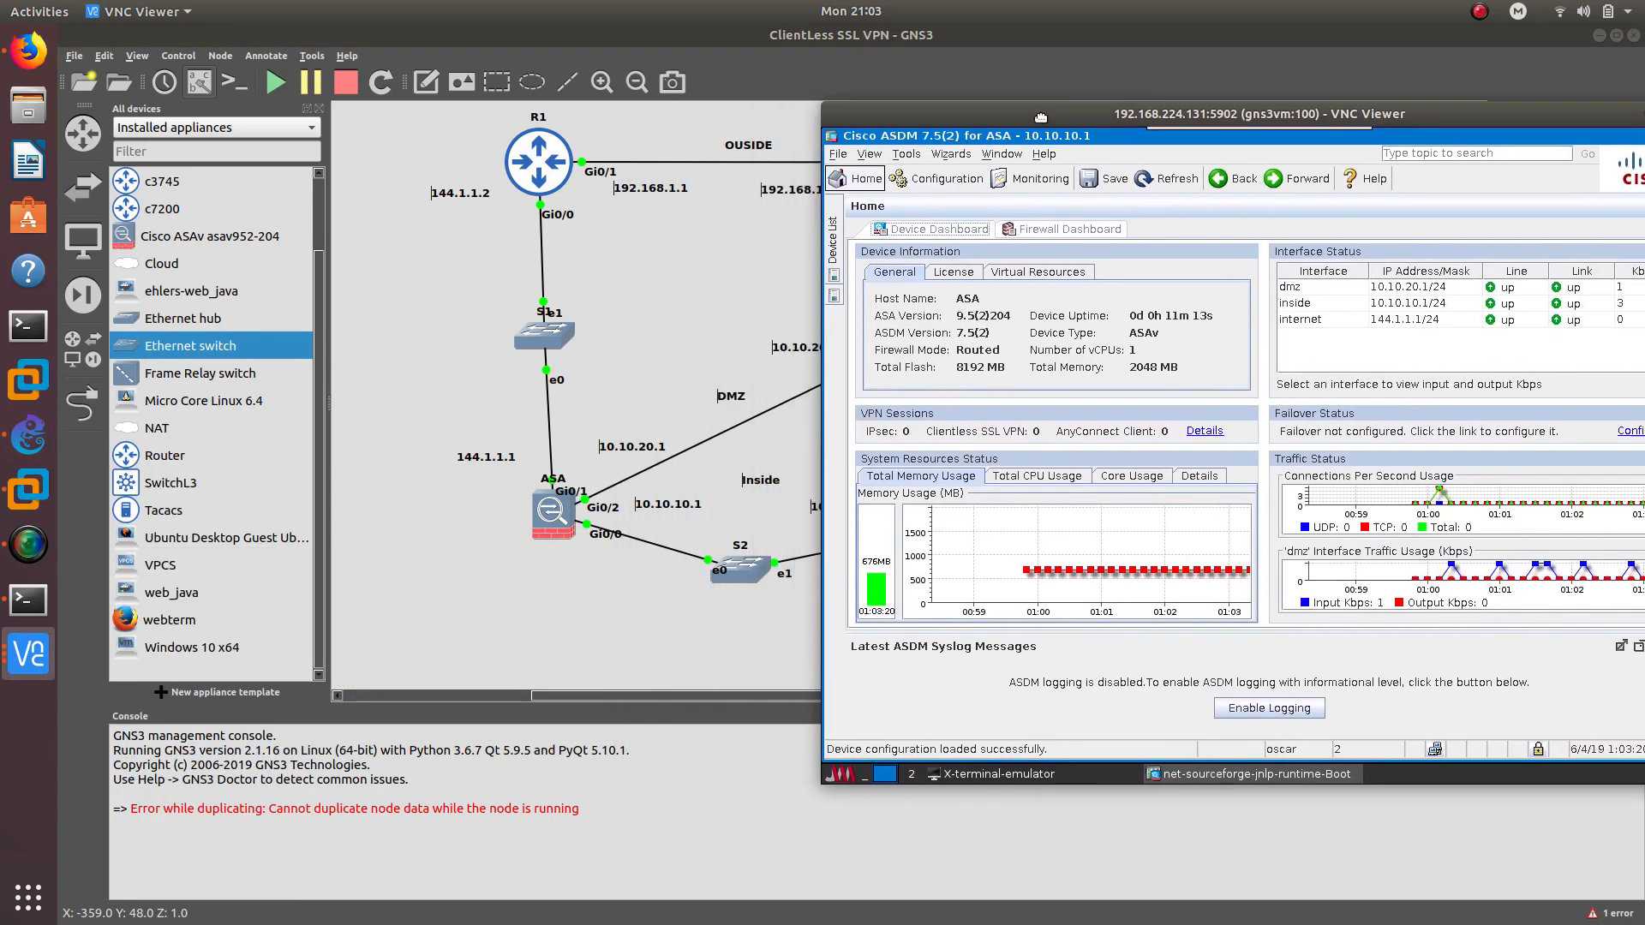
{"action": "left_click", "coordinate": [934, 178]}
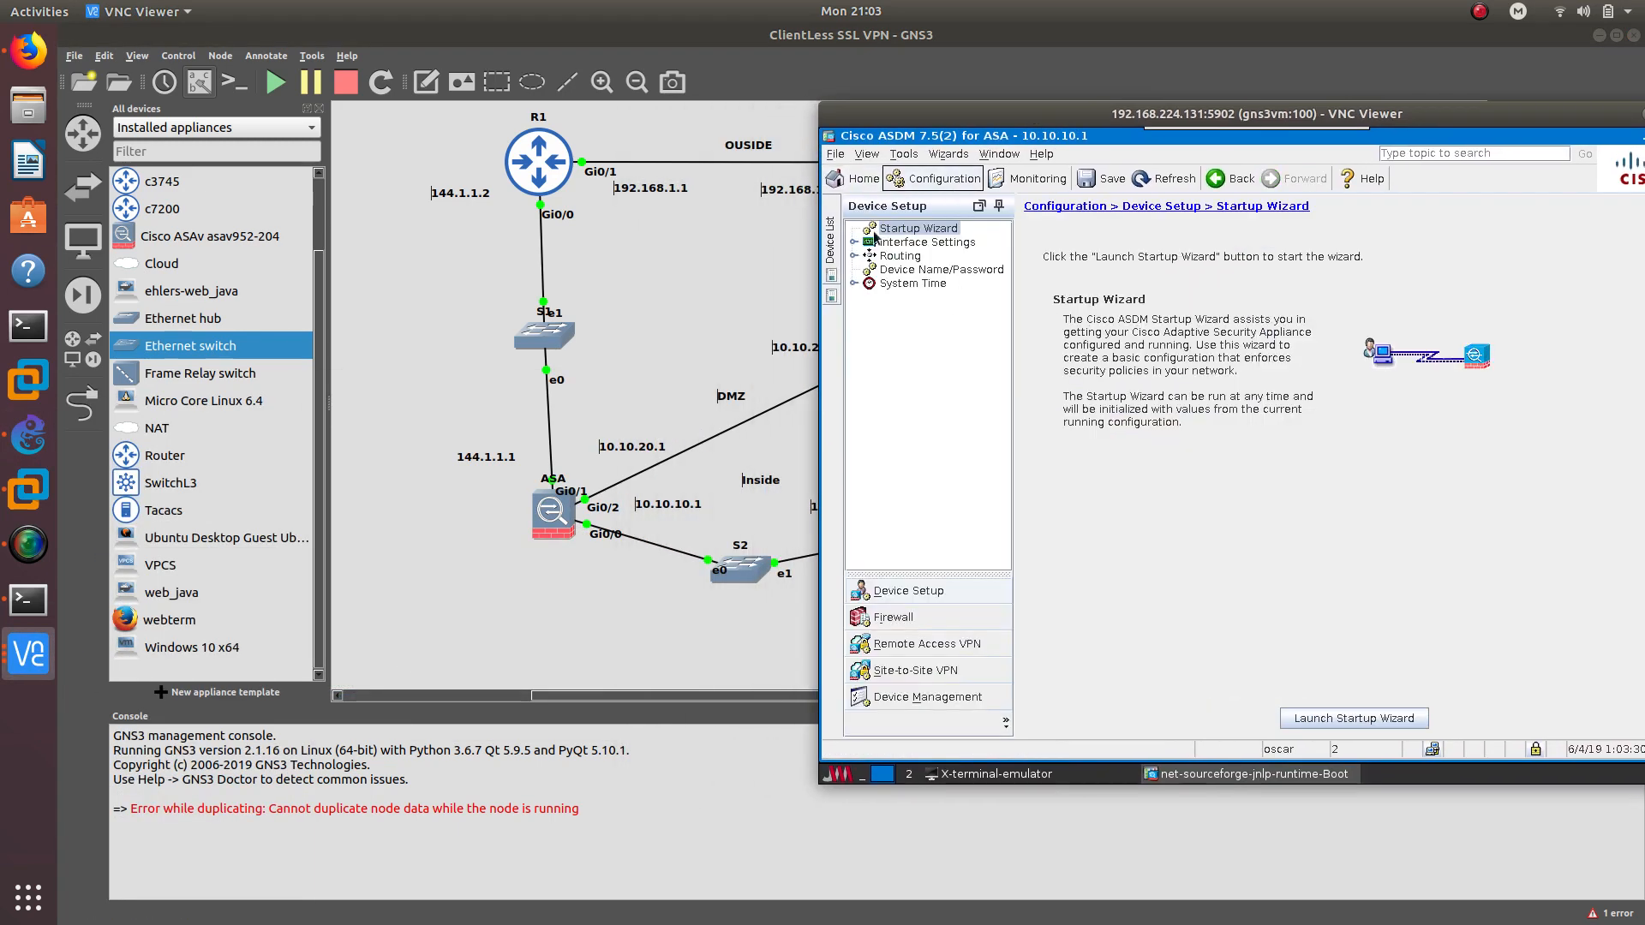
{"action": "left_click", "coordinate": [899, 649]}
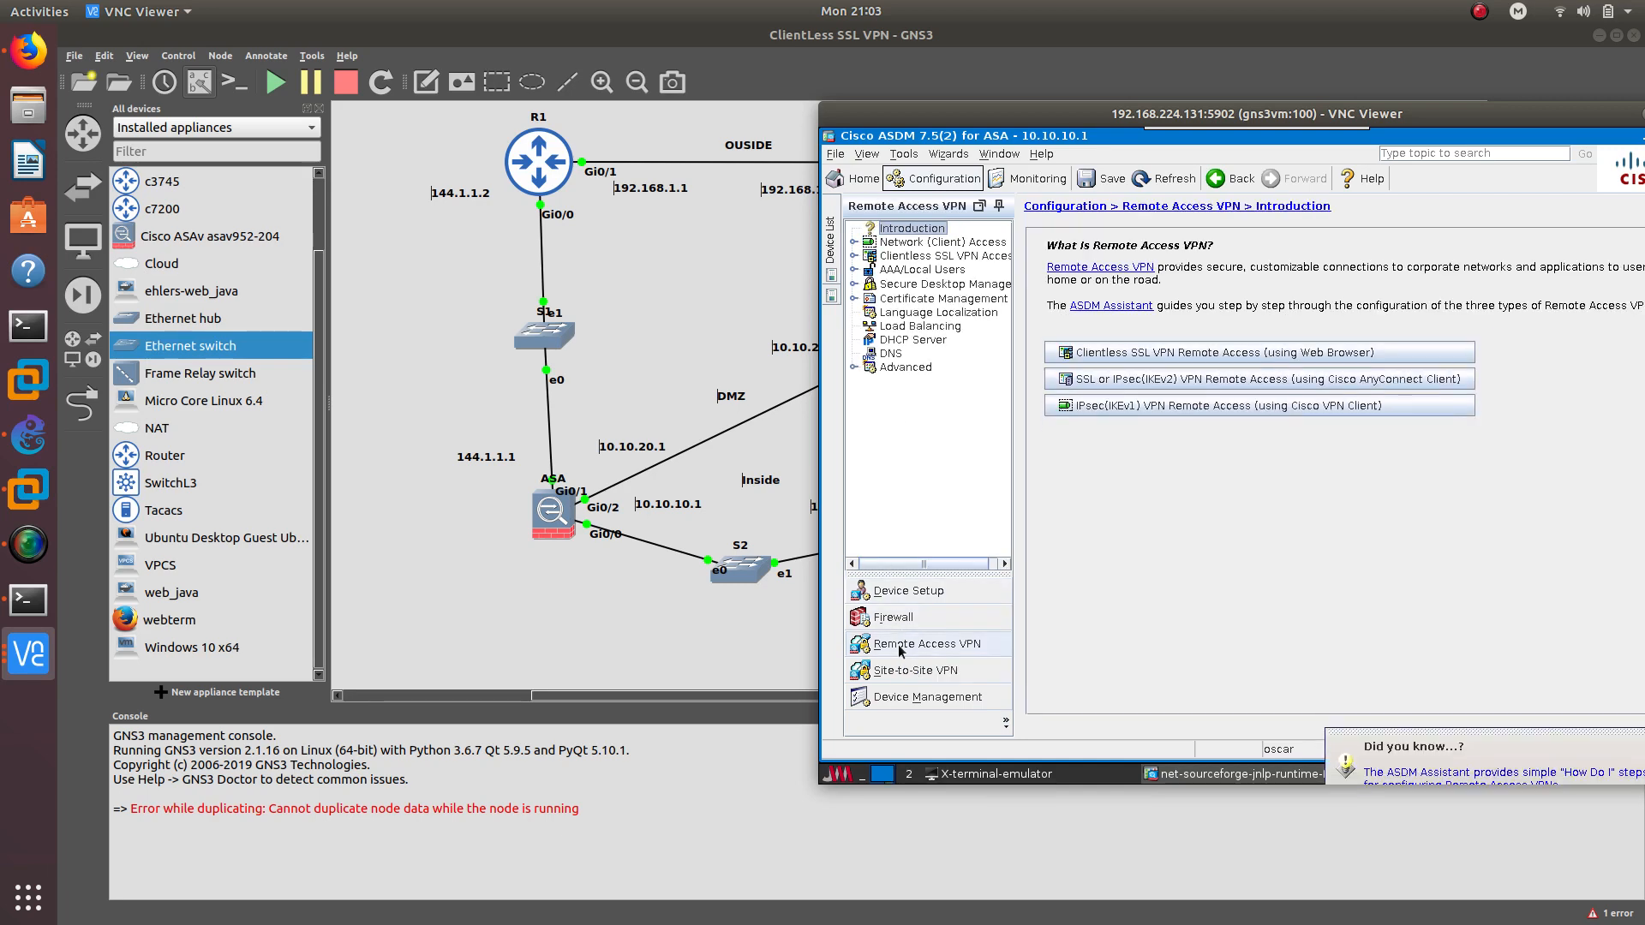
{"action": "left_click", "coordinate": [901, 271]}
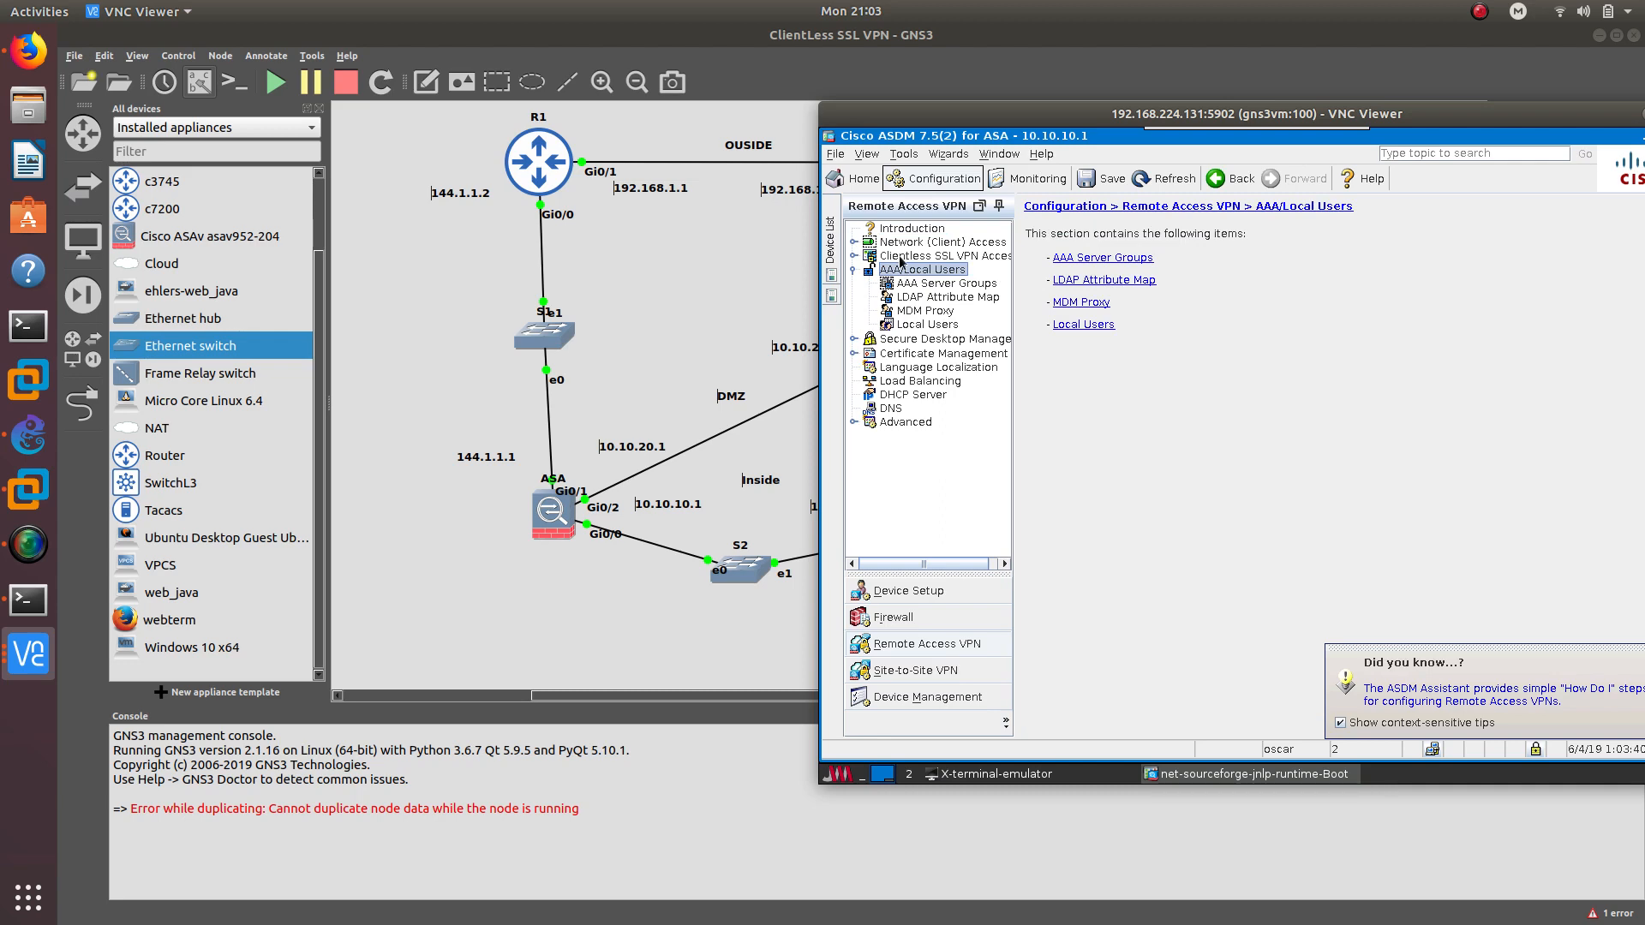
{"action": "left_click", "coordinate": [894, 244]}
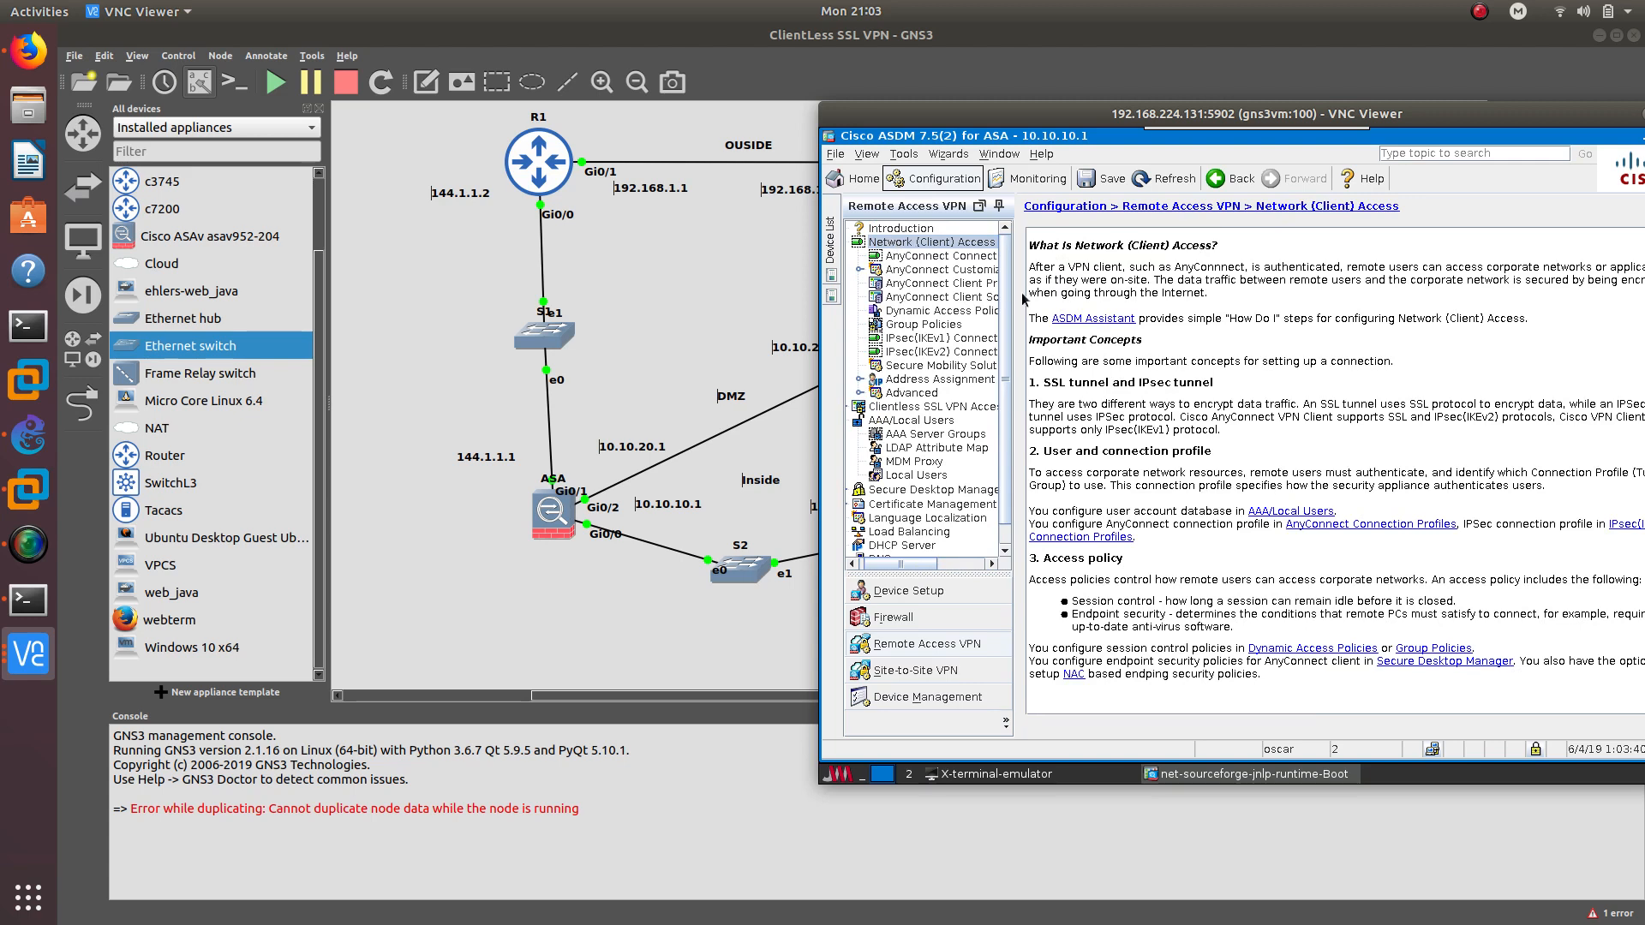
{"action": "left_click_drag", "start_coordinate": [1008, 298], "coordinate": [1099, 298]}
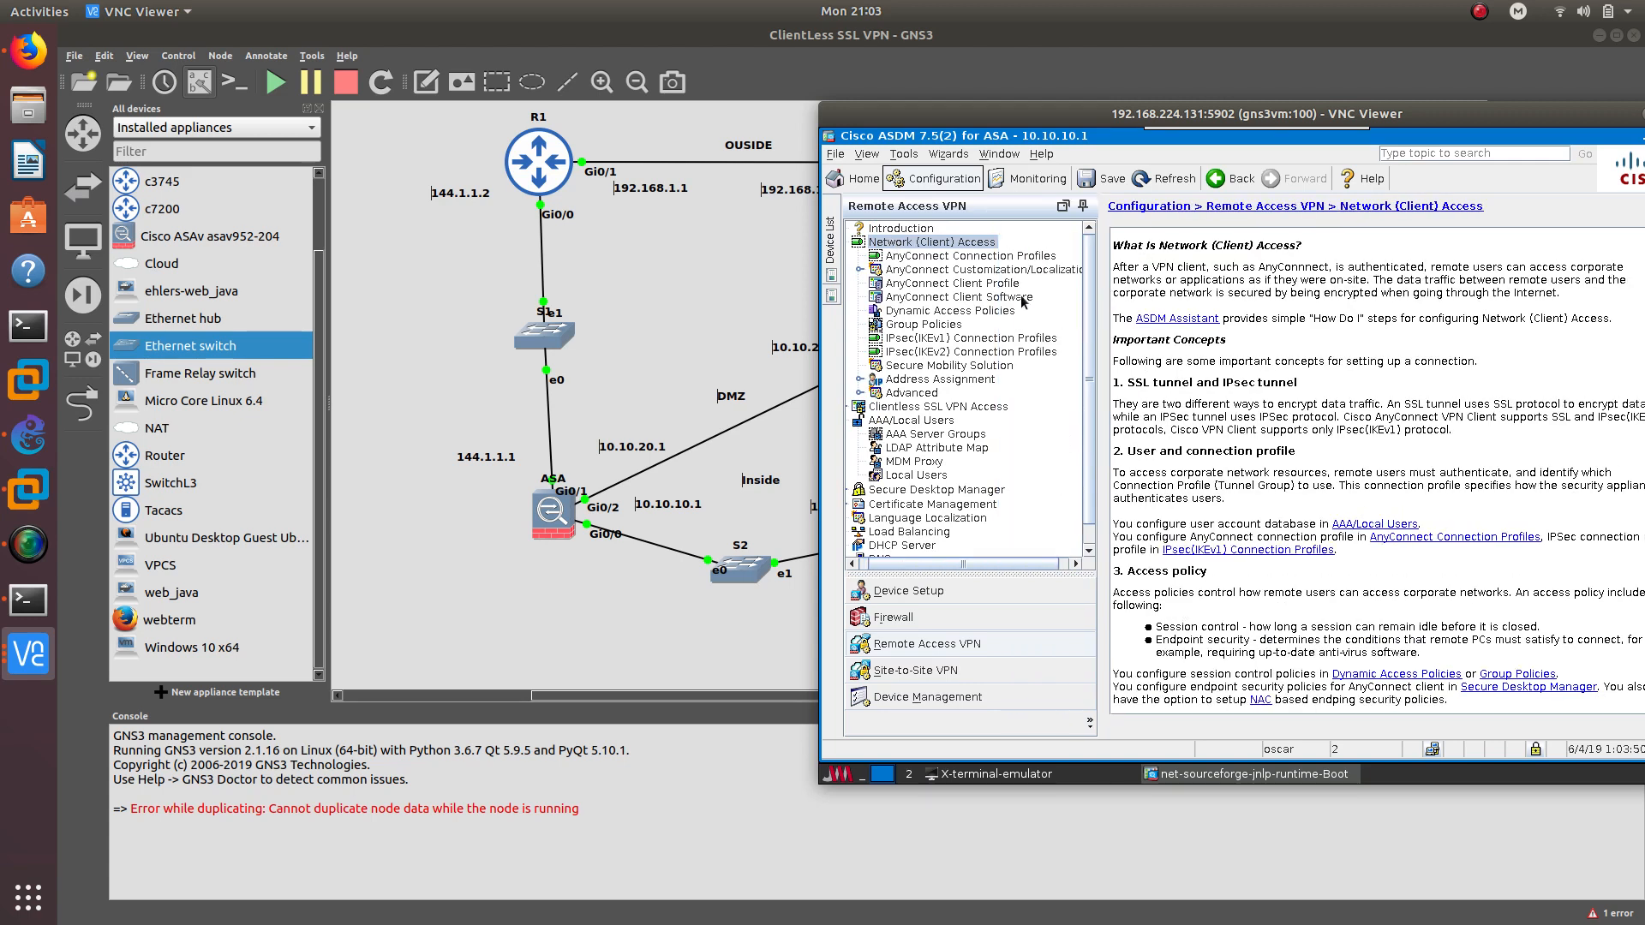
{"action": "left_click", "coordinate": [911, 258]}
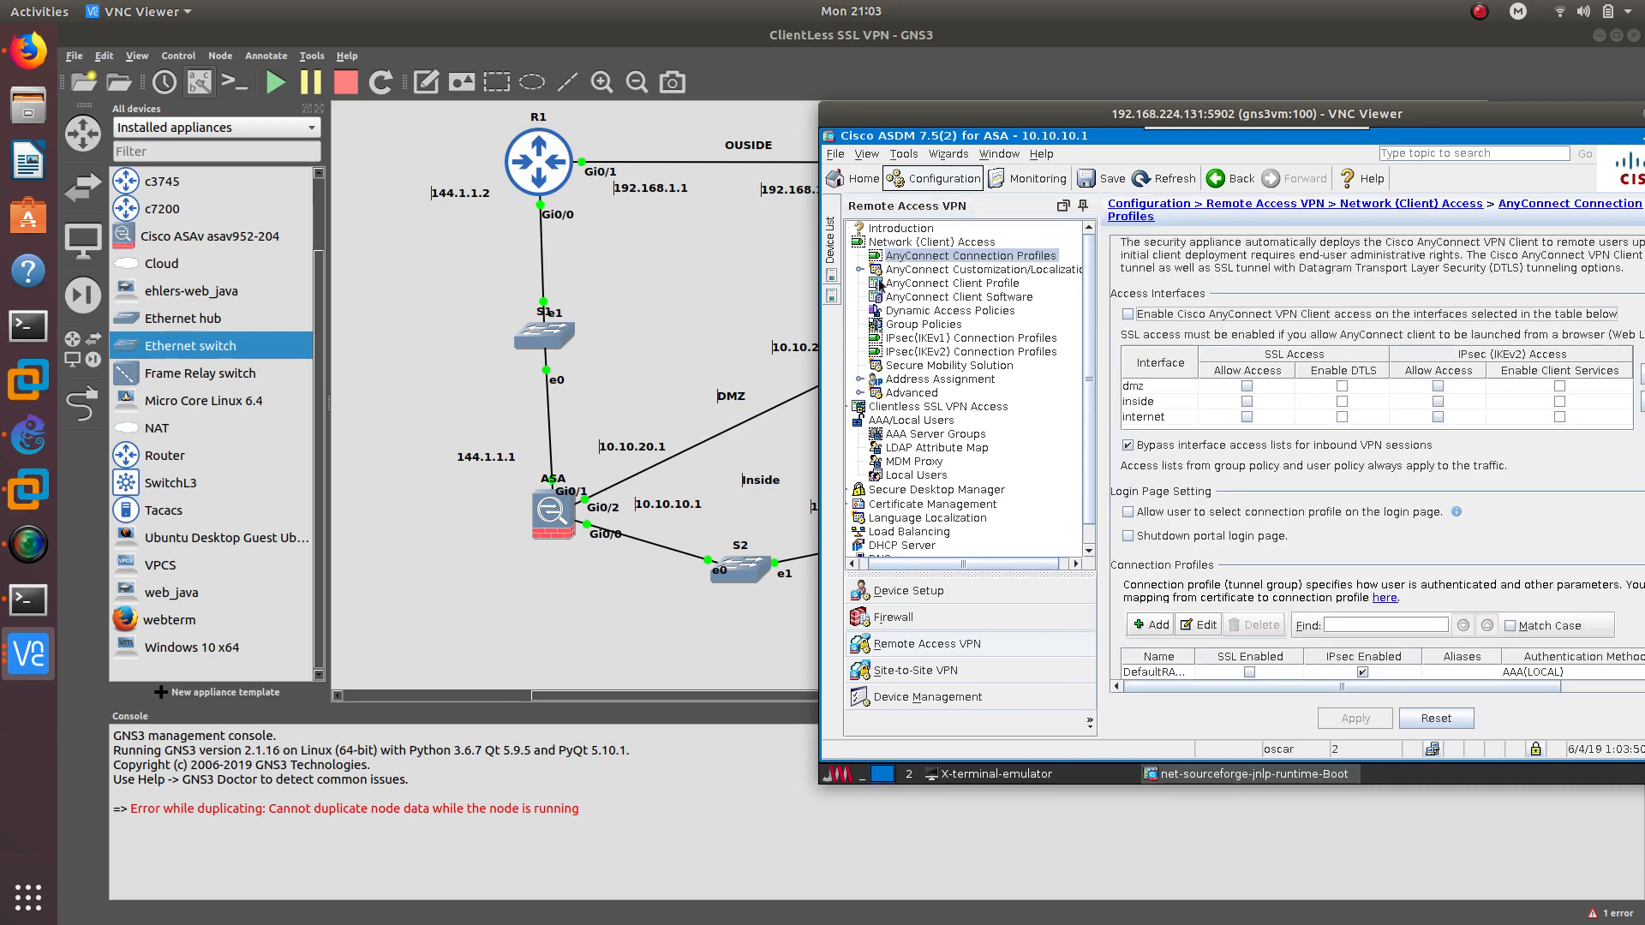
{"action": "left_click", "coordinate": [905, 673]}
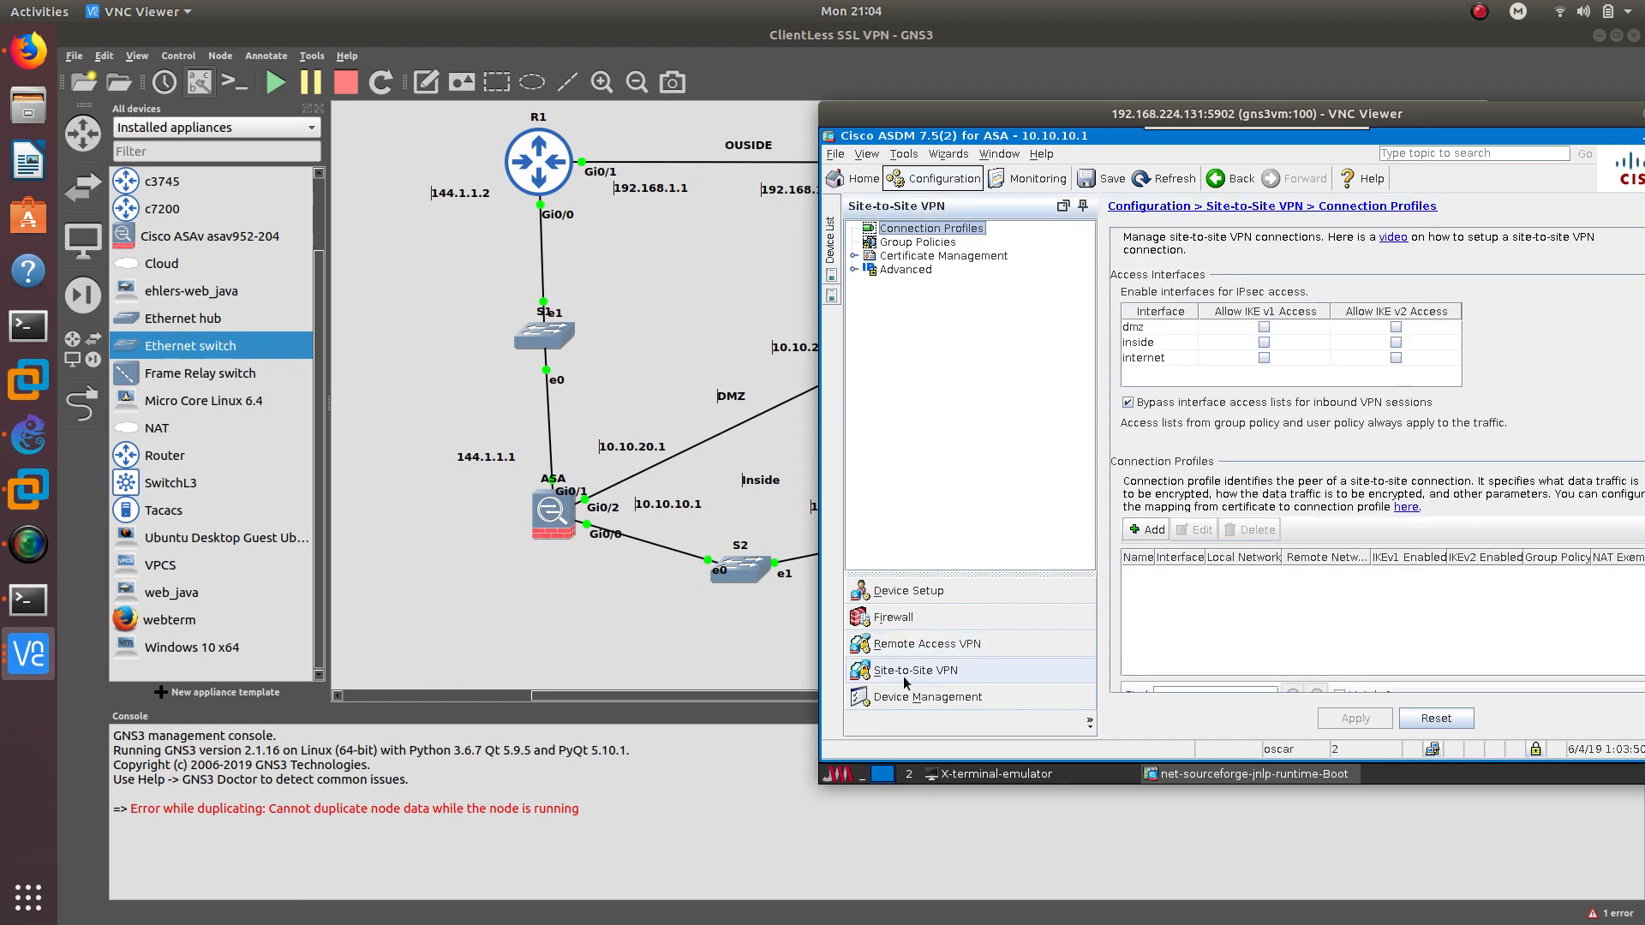
{"action": "left_click", "coordinate": [930, 644]}
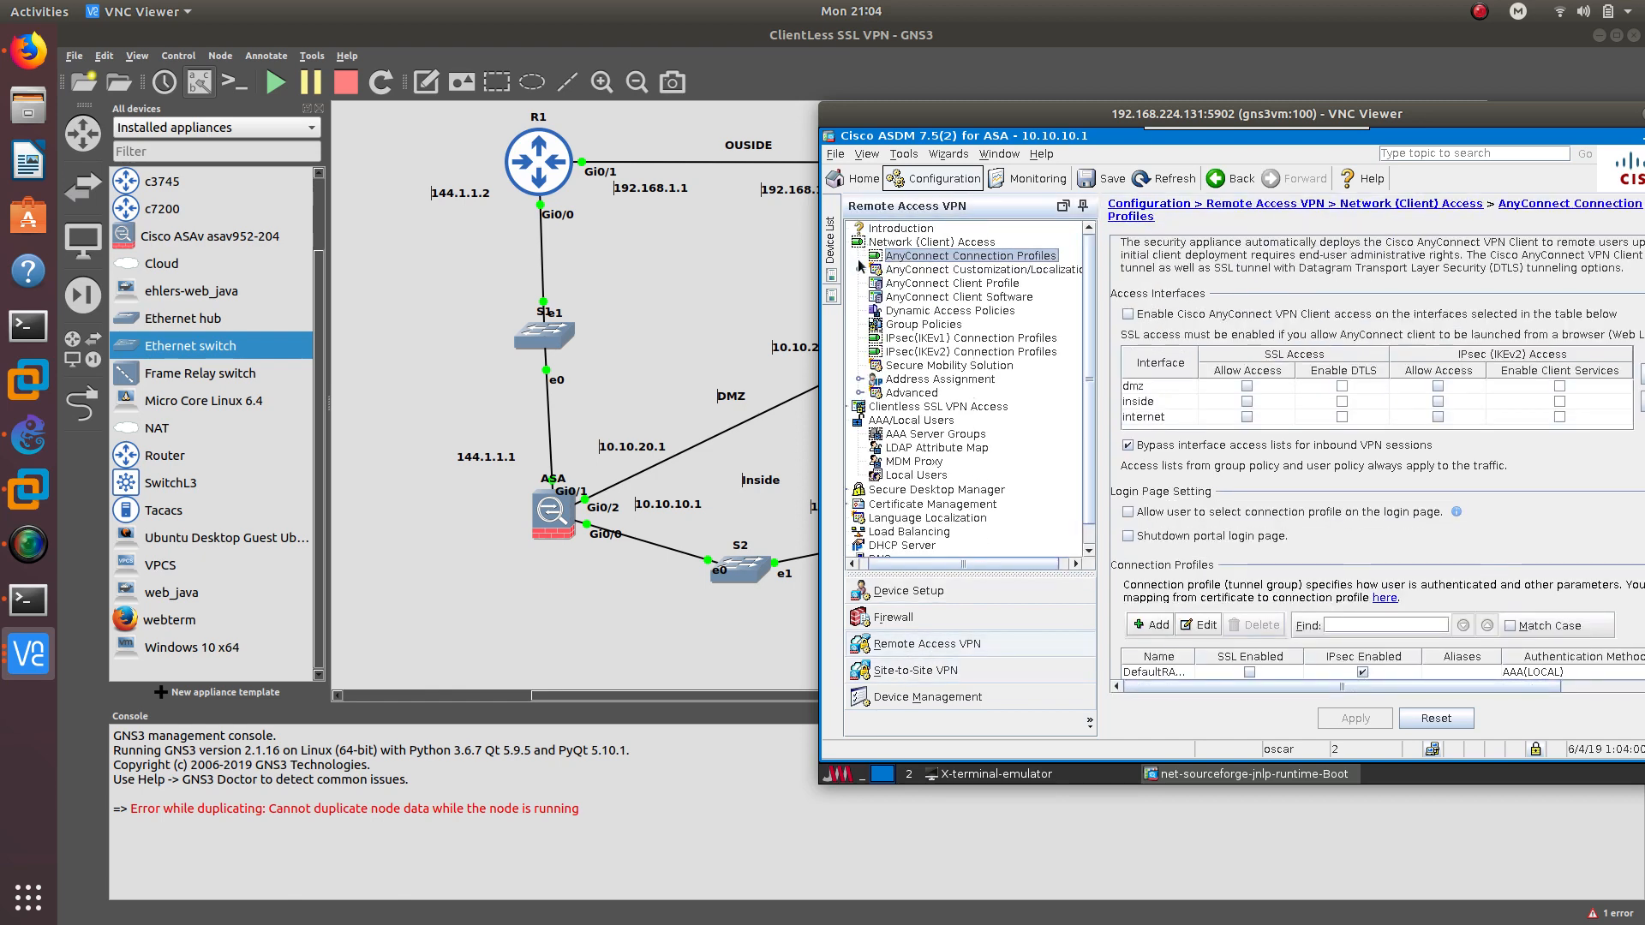
{"action": "scroll", "coordinate": [960, 429], "scroll_direction": "down", "scroll_amount": 1}
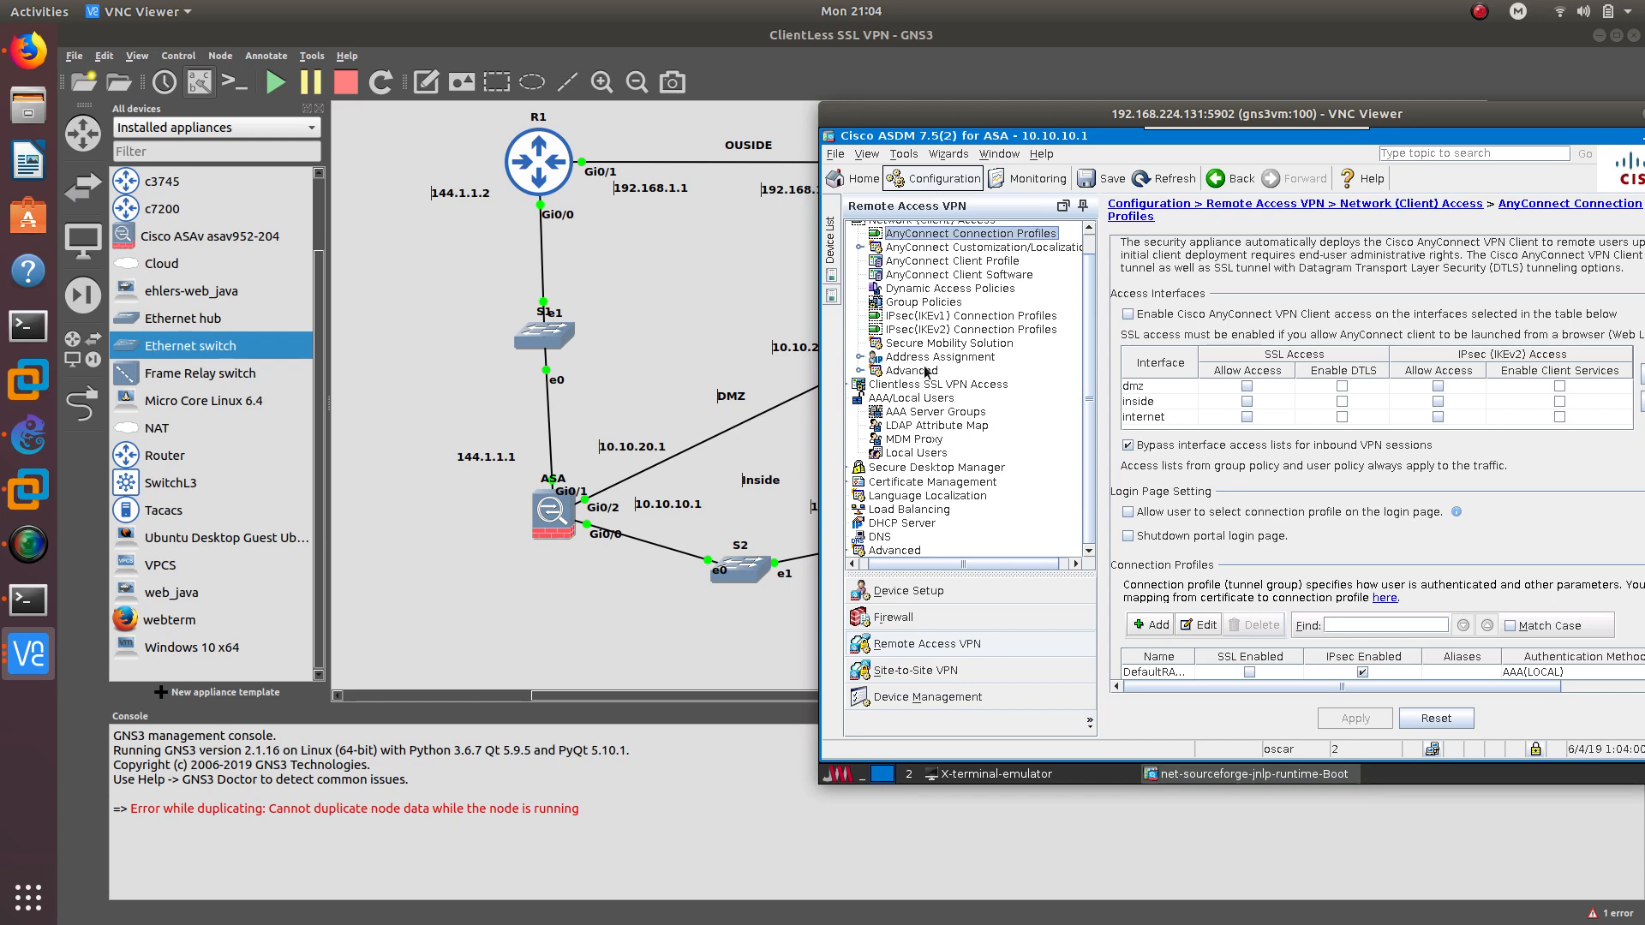
{"action": "left_click", "coordinate": [912, 302]}
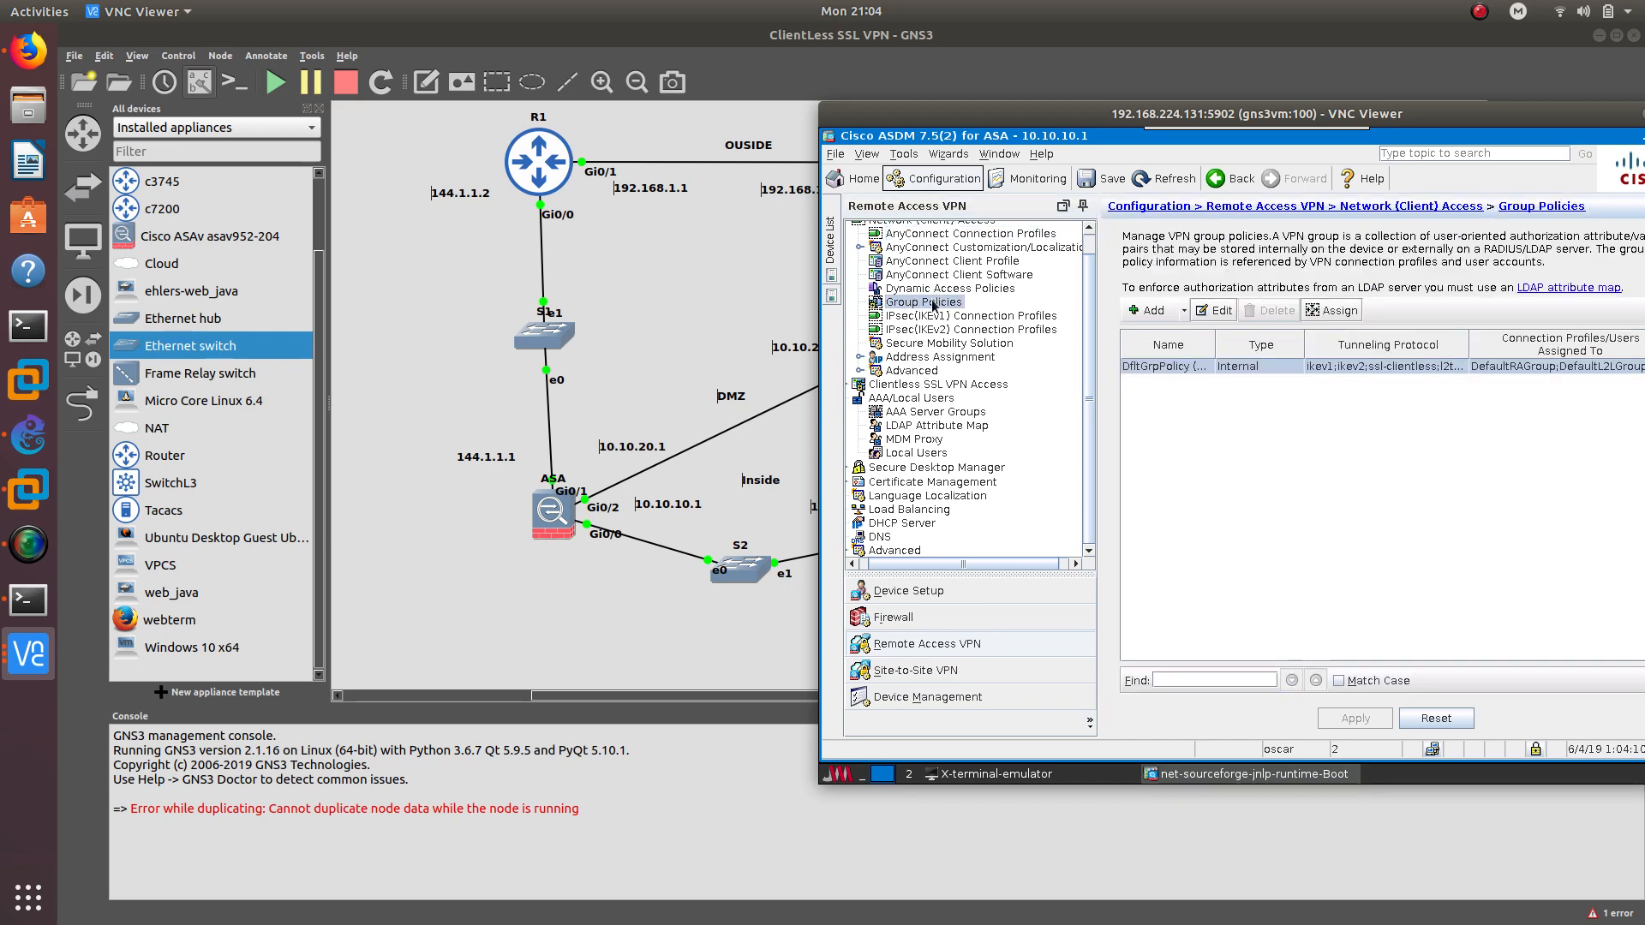
{"action": "scroll", "coordinate": [941, 283], "scroll_direction": "up", "scroll_amount": 1}
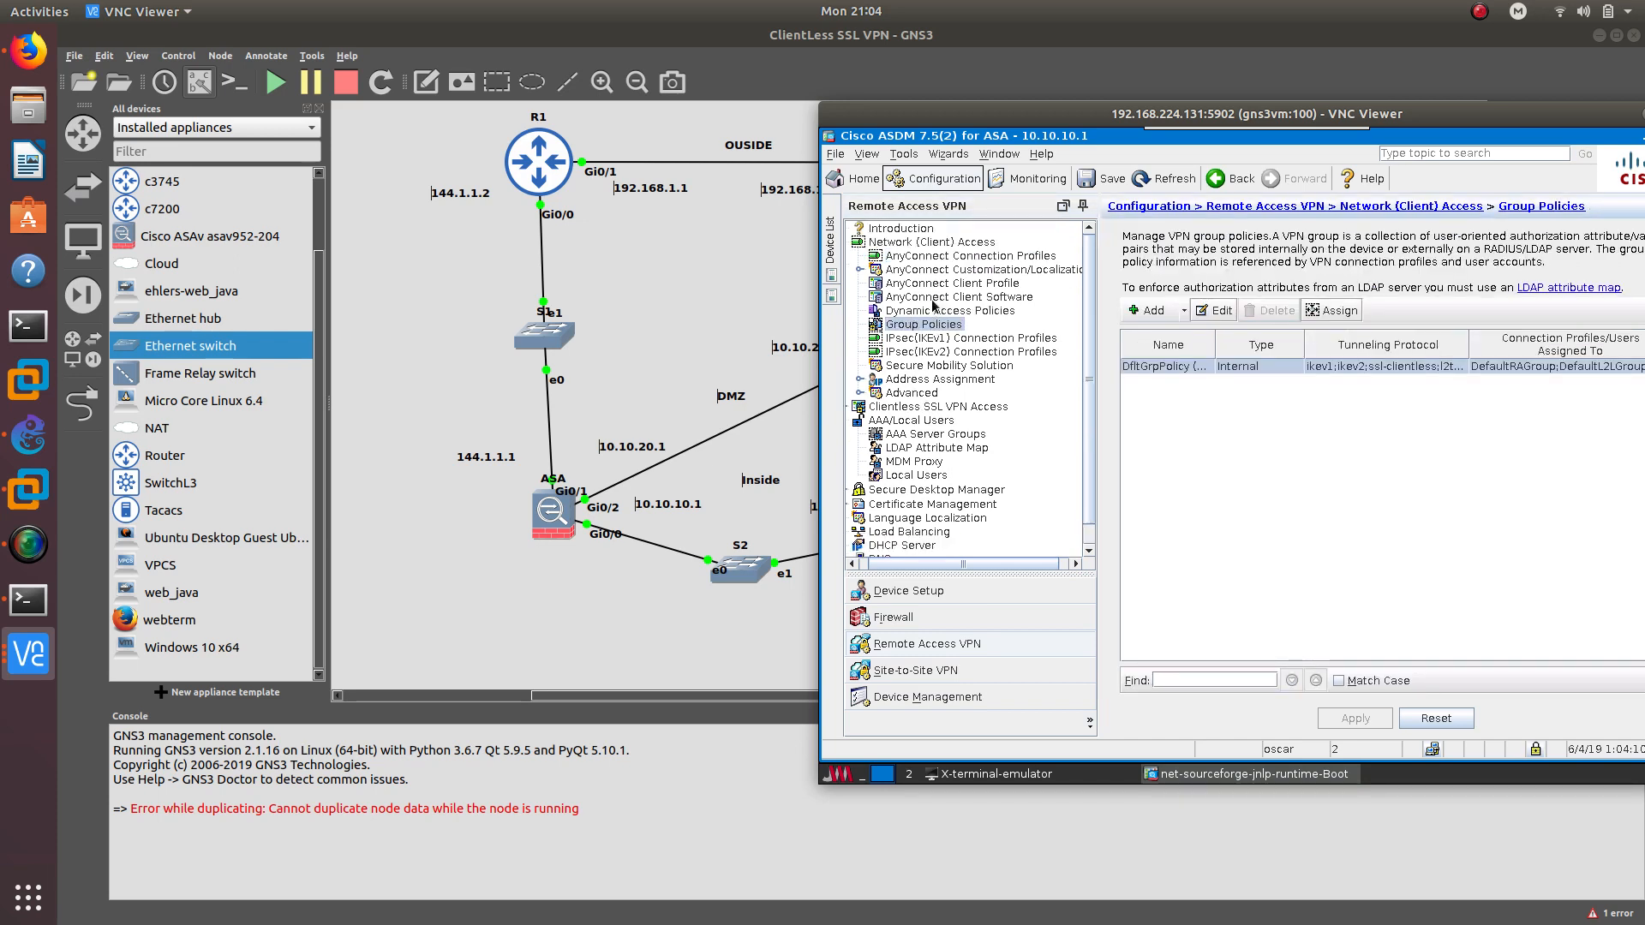
{"action": "left_click", "coordinate": [954, 259]}
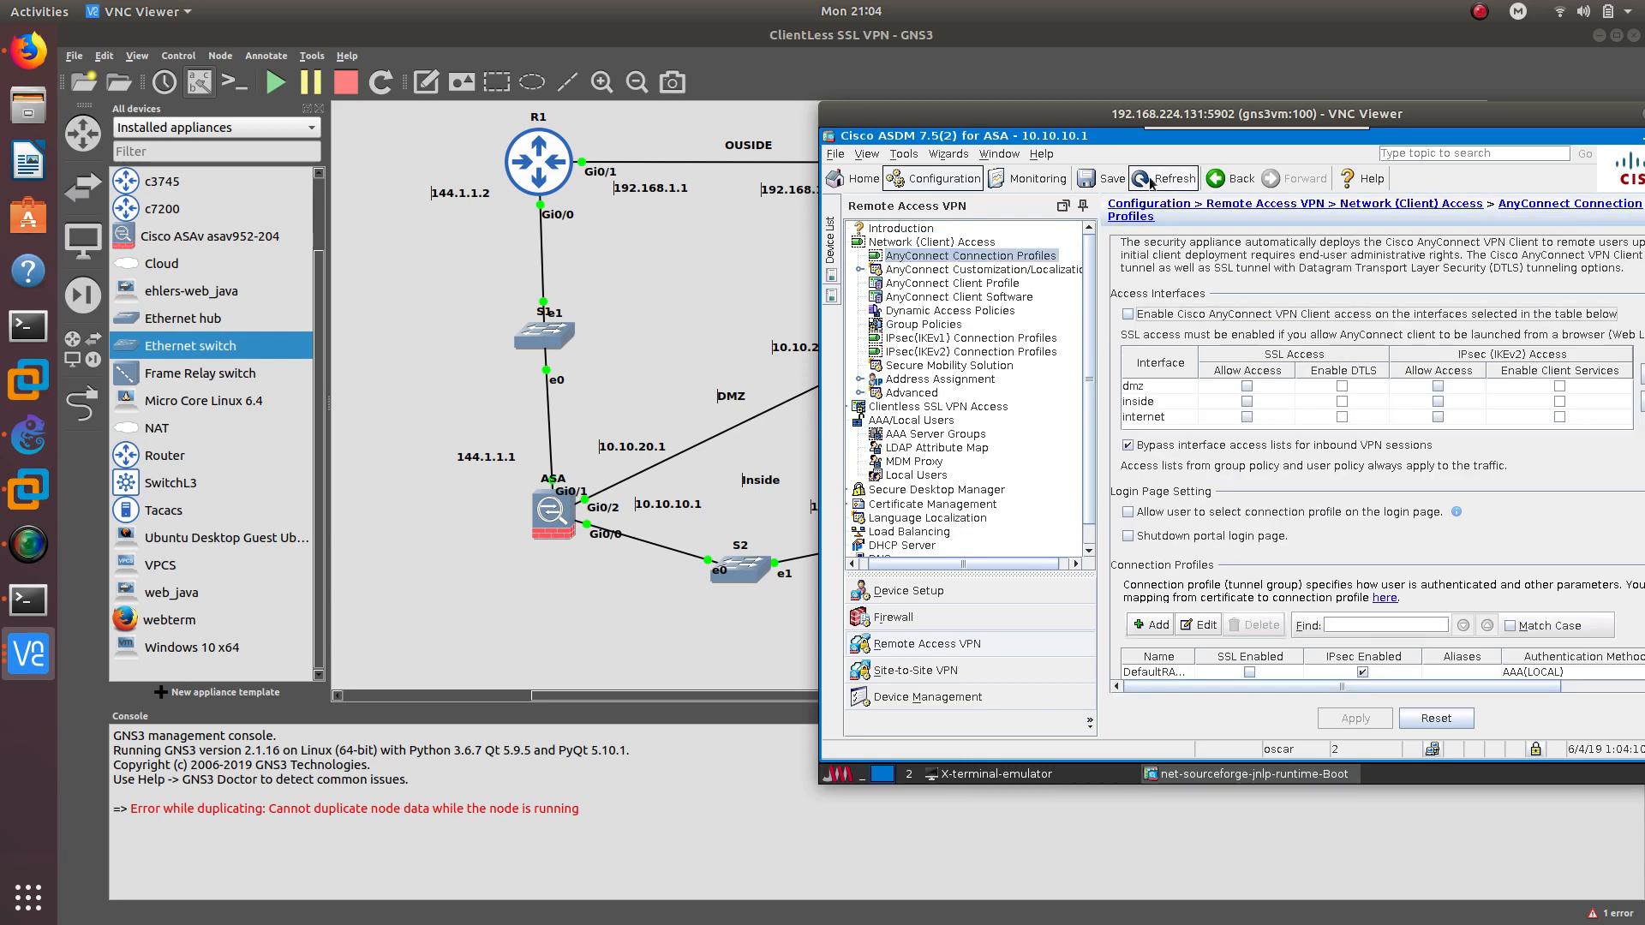
{"action": "left_click_drag", "start_coordinate": [1131, 115], "coordinate": [1005, 108]}
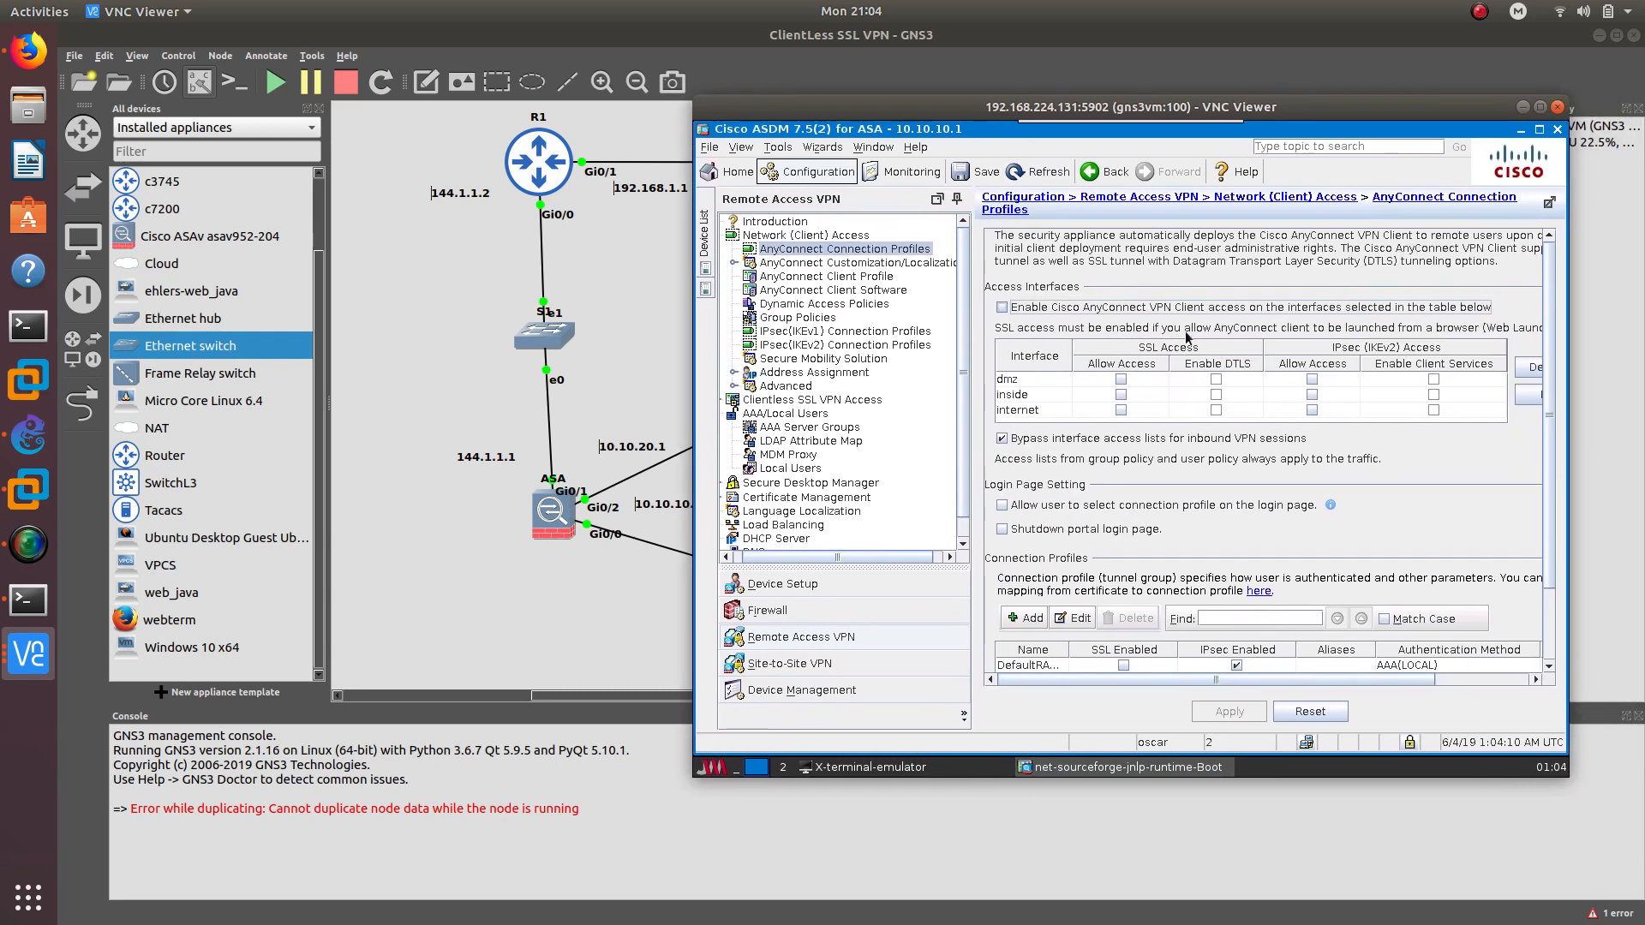
{"action": "scroll", "coordinate": [1196, 486], "scroll_direction": "down", "scroll_amount": 1}
{"action": "scroll", "coordinate": [1192, 487], "scroll_direction": "up", "scroll_amount": 1}
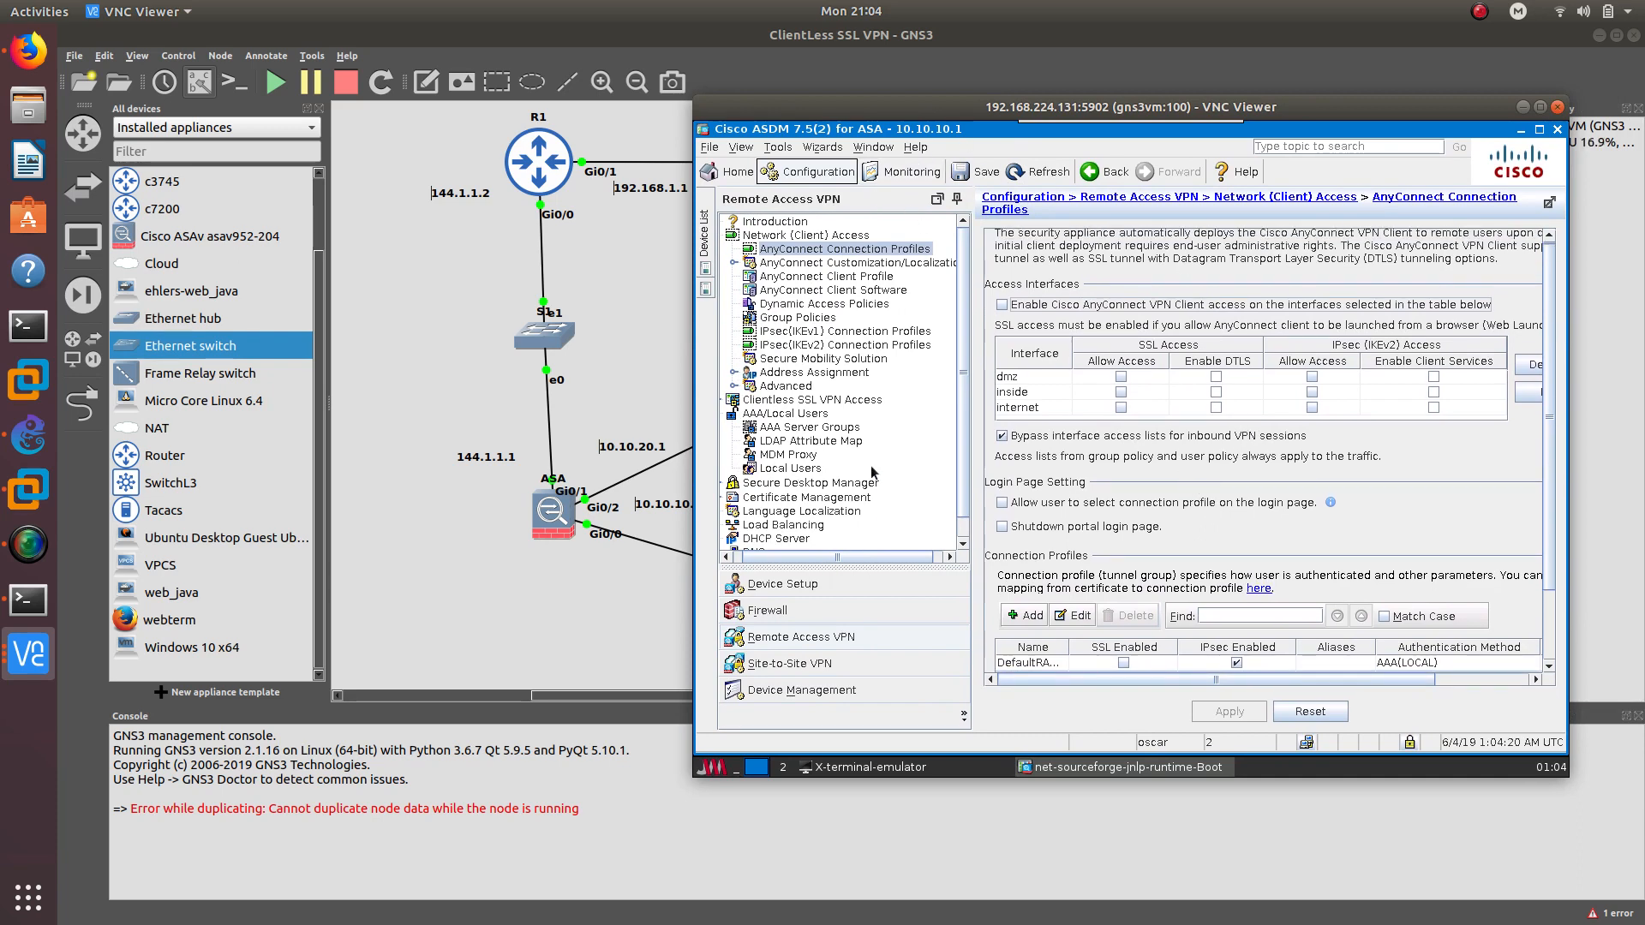
Launch the Clientless SSL VPN Wizard from Wizards > VPN Wizards and proceed past the intro
{"action": "left_click", "coordinate": [824, 148]}
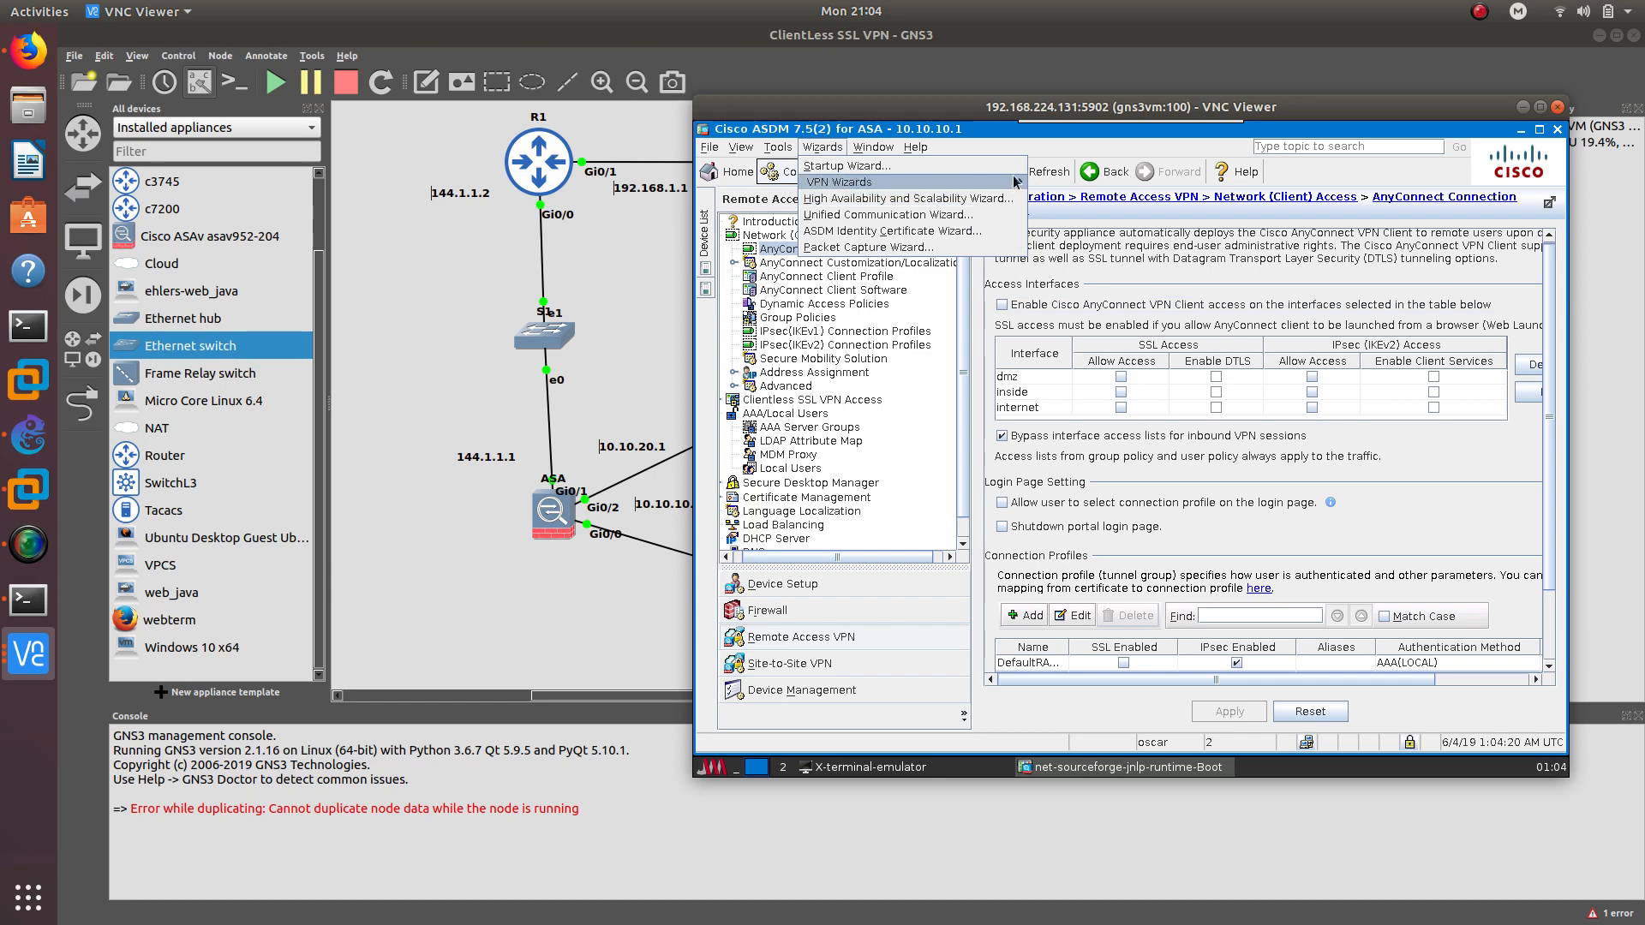
{"action": "mouse_move", "coordinate": [1015, 182]}
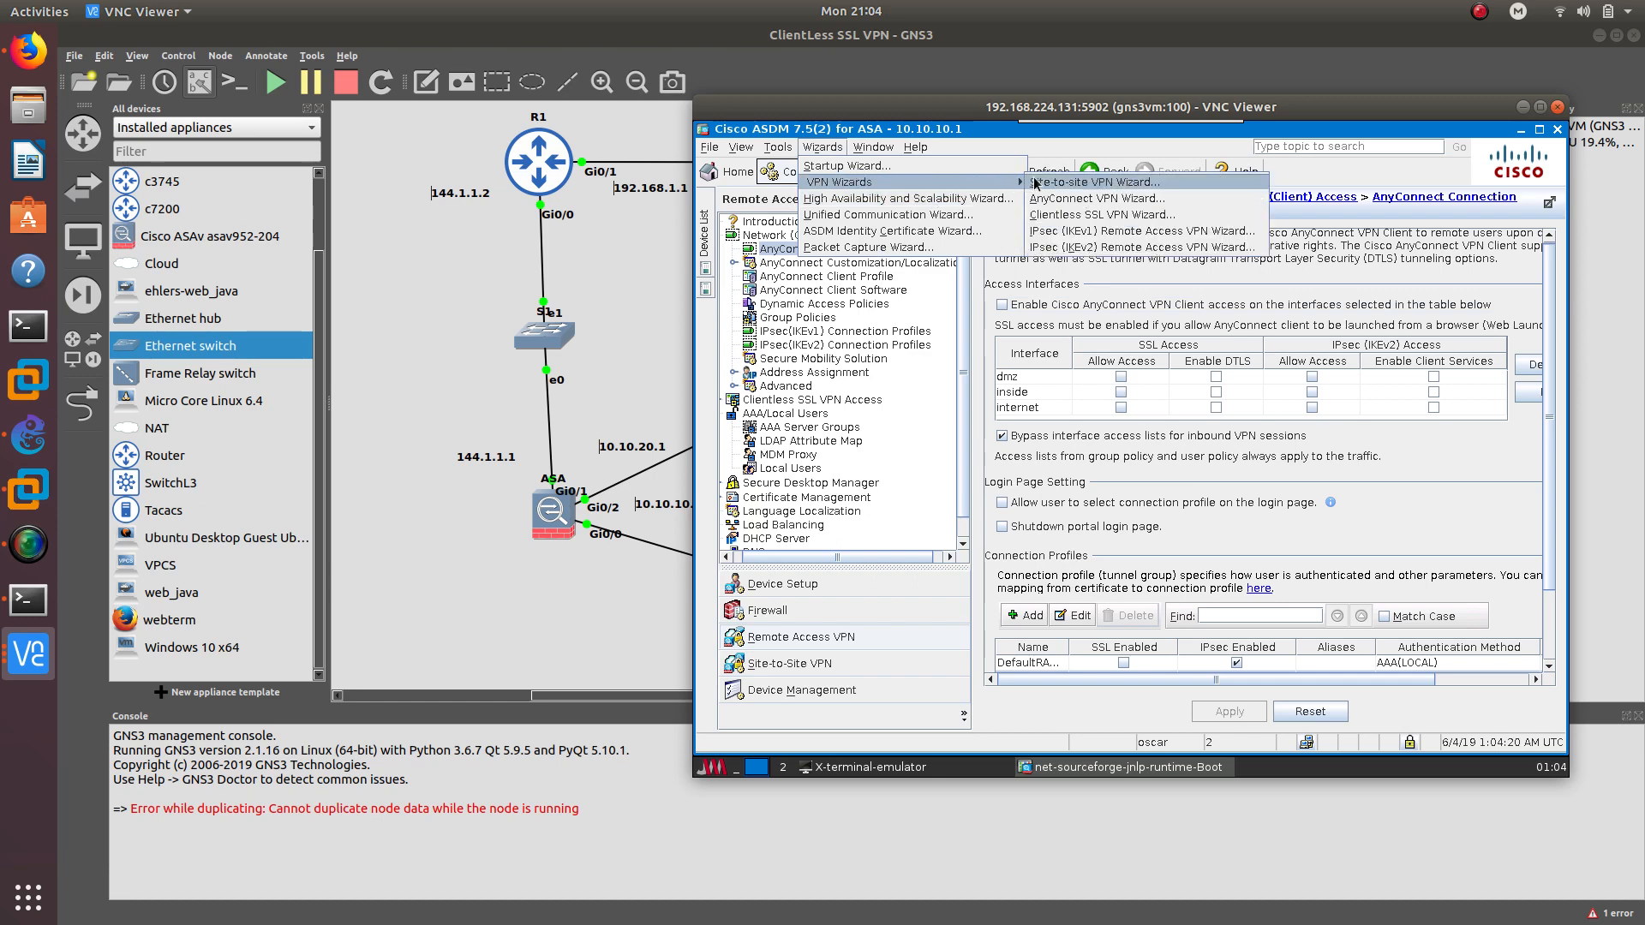
{"action": "left_click", "coordinate": [1067, 220]}
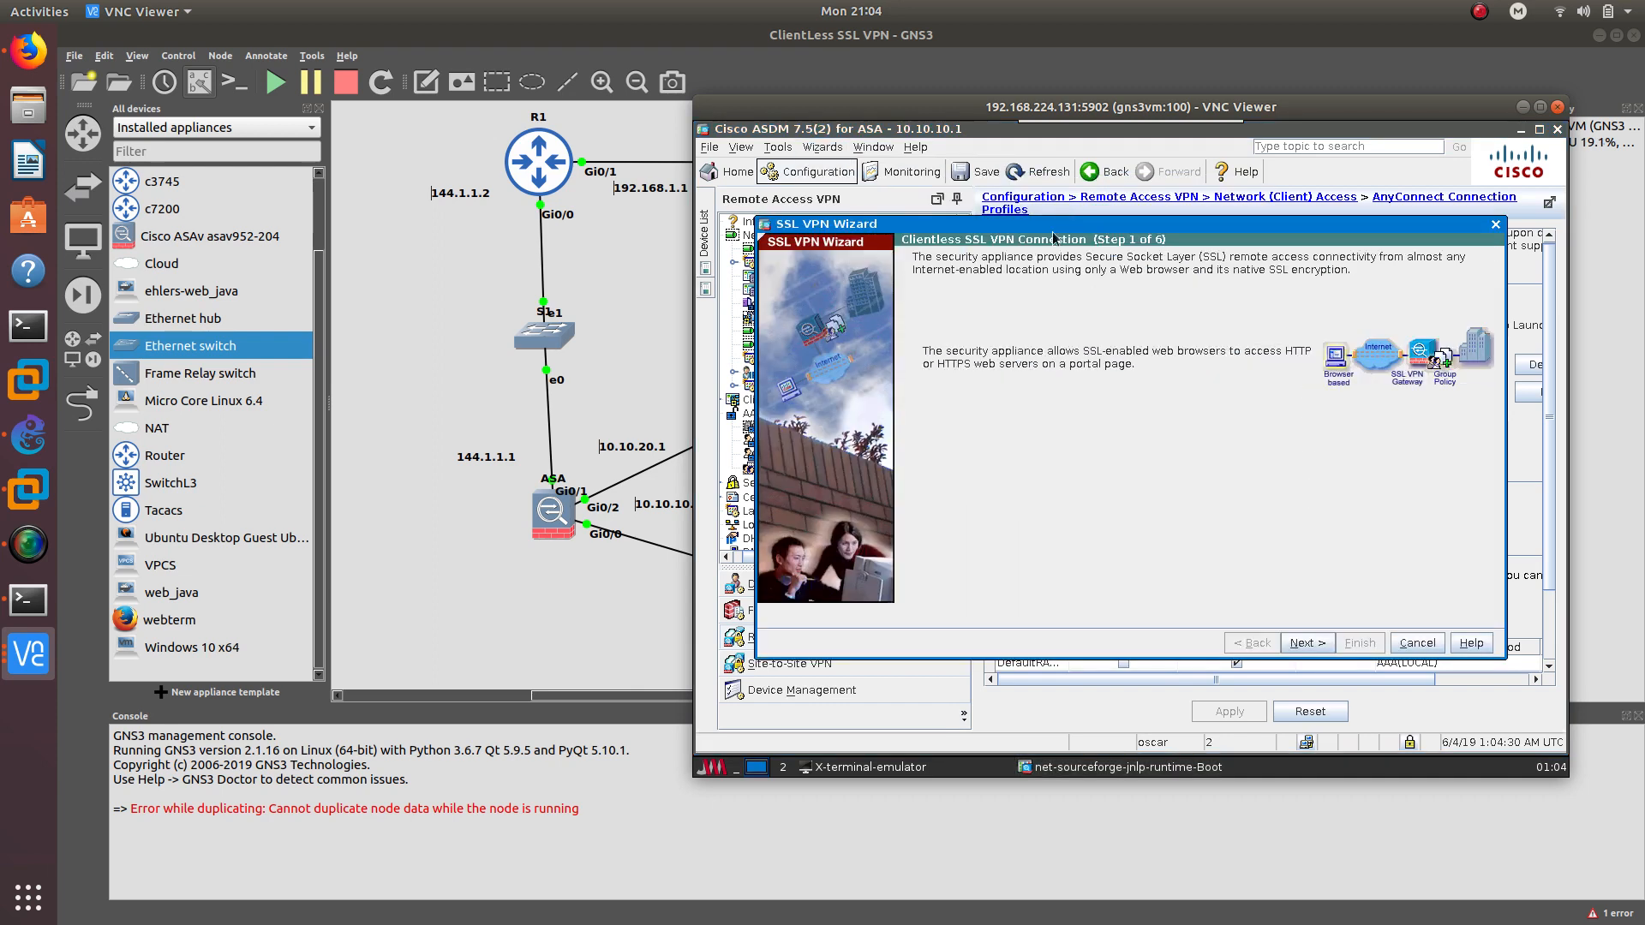
{"action": "left_click", "coordinate": [1307, 642]}
Name the connection profile CLIENTLESS on the internet interface and continue
{"action": "left_click", "coordinate": [1116, 273]}
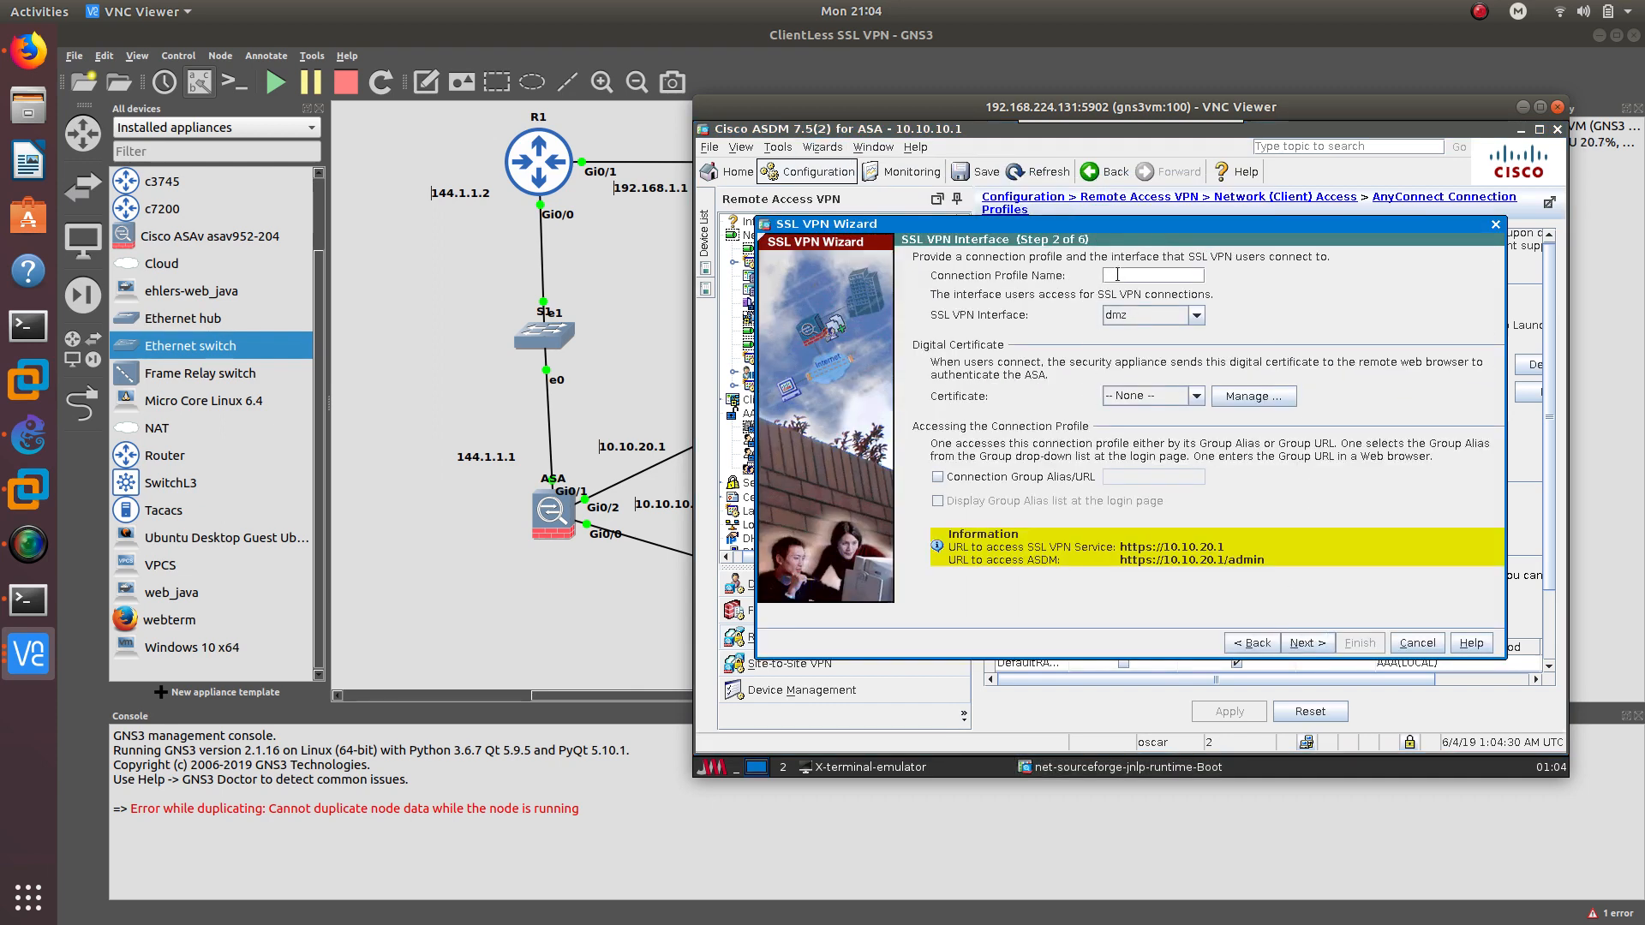
{"action": "type", "text": "CLIENTLESS"}
{"action": "left_click", "coordinate": [1124, 326]}
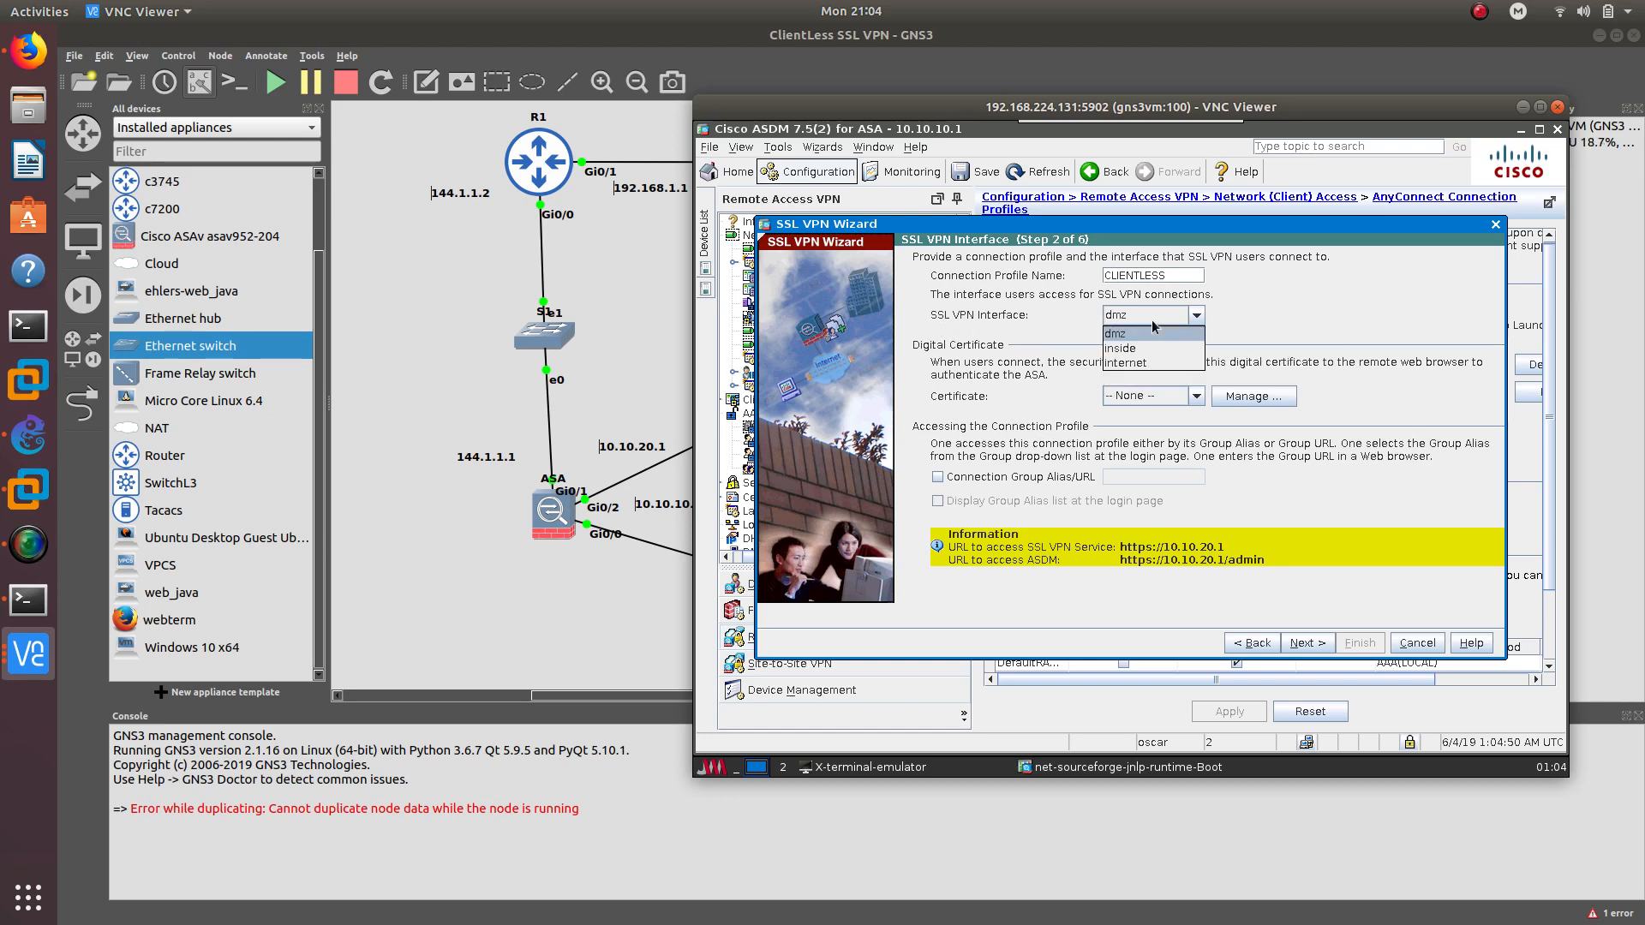
{"action": "left_click", "coordinate": [1136, 364]}
{"action": "left_click_drag", "start_coordinate": [887, 111], "coordinate": [927, 259]}
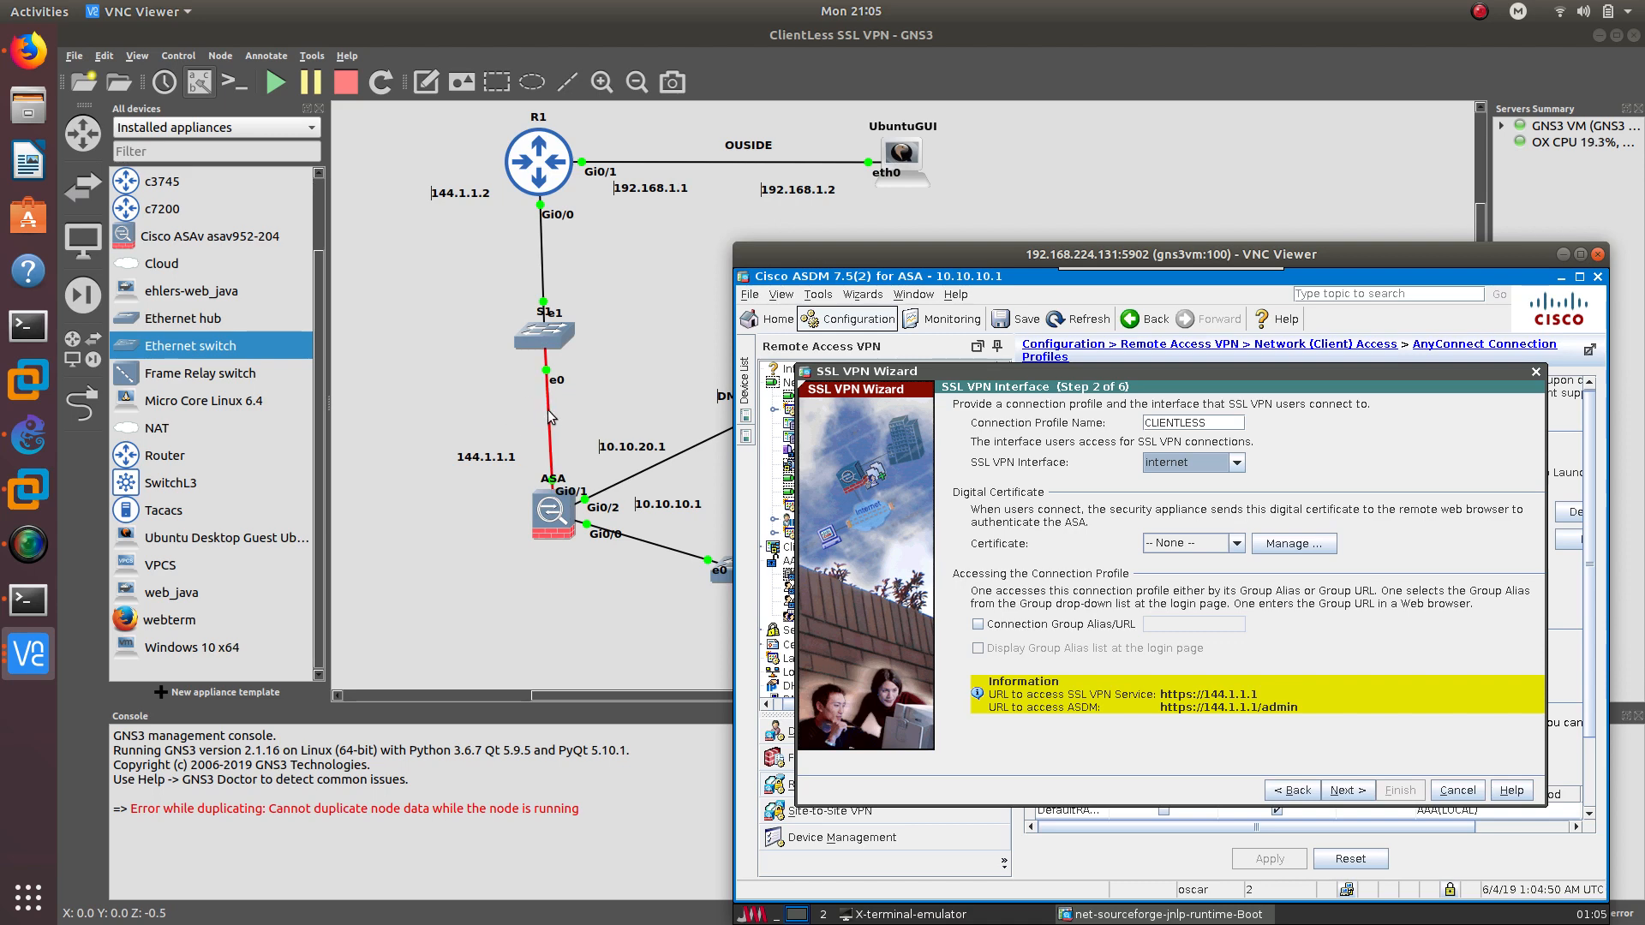
{"action": "left_click_drag", "start_coordinate": [954, 259], "coordinate": [938, 118]}
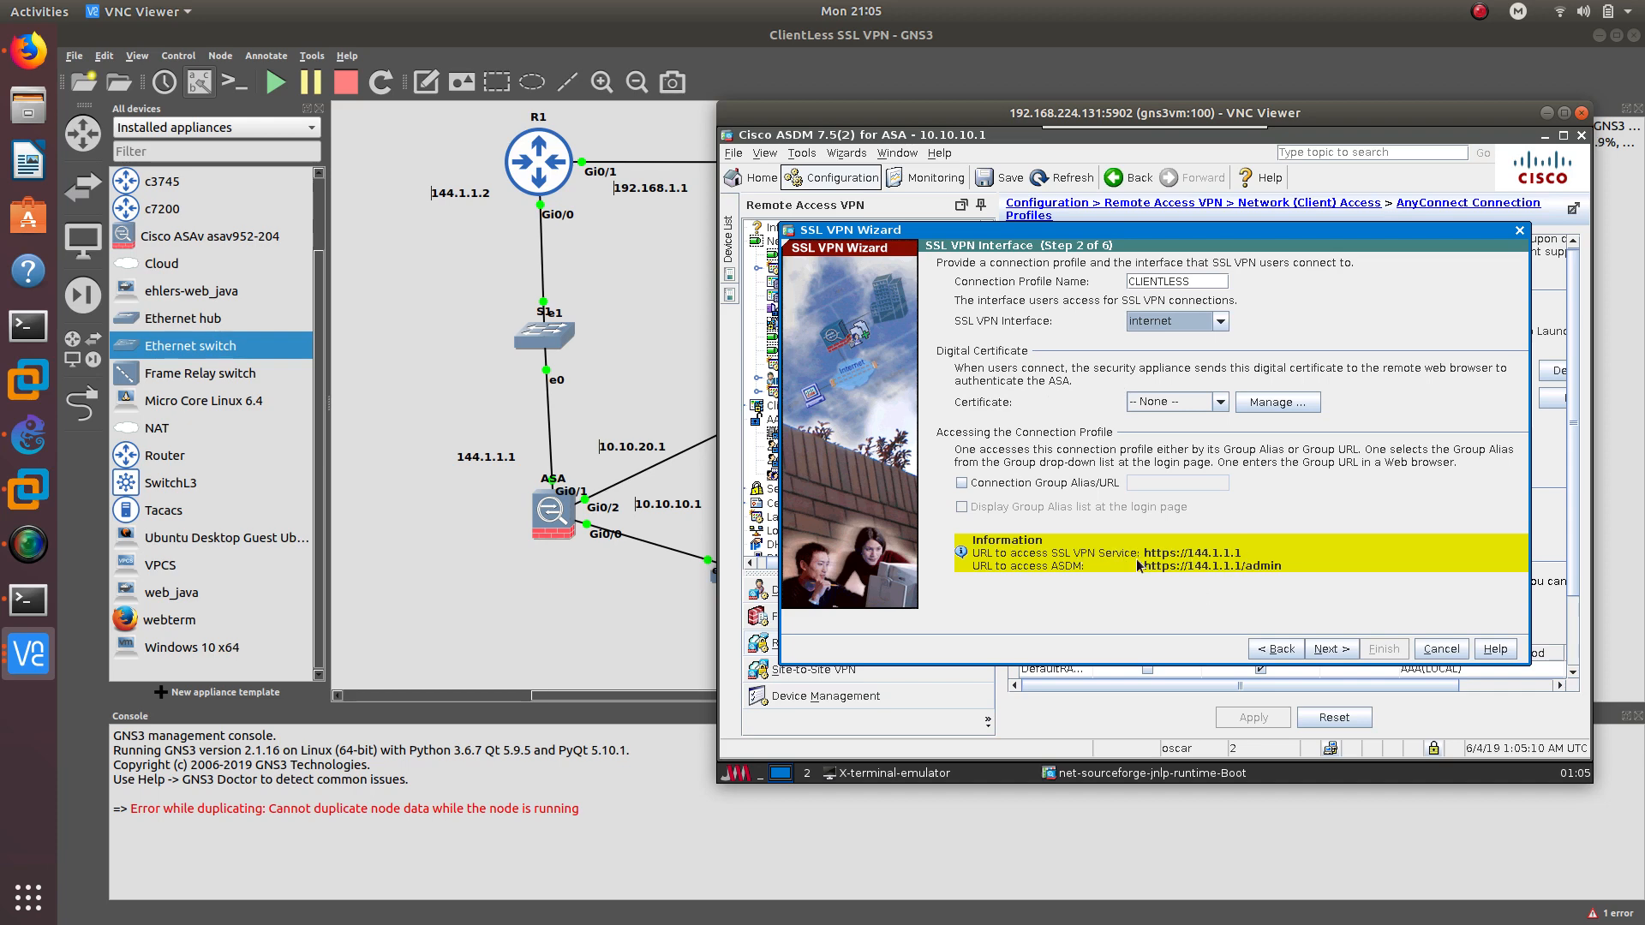
{"action": "left_click", "coordinate": [1332, 649]}
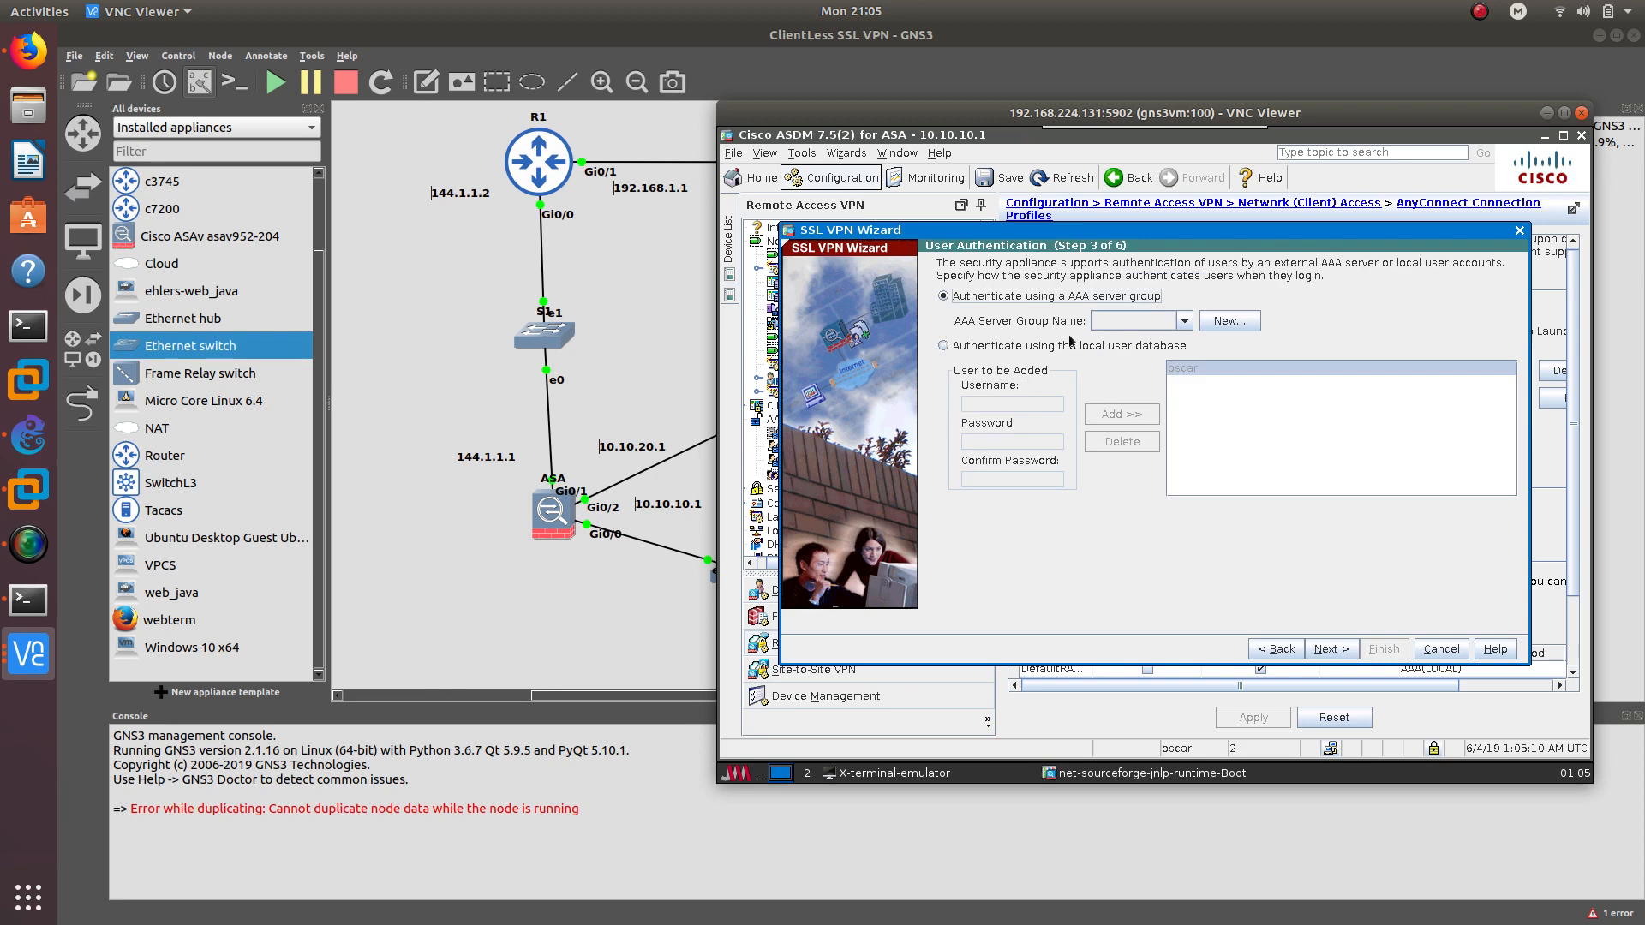
Use the local user database and add user ubuntu with its password
{"action": "left_click", "coordinate": [974, 347]}
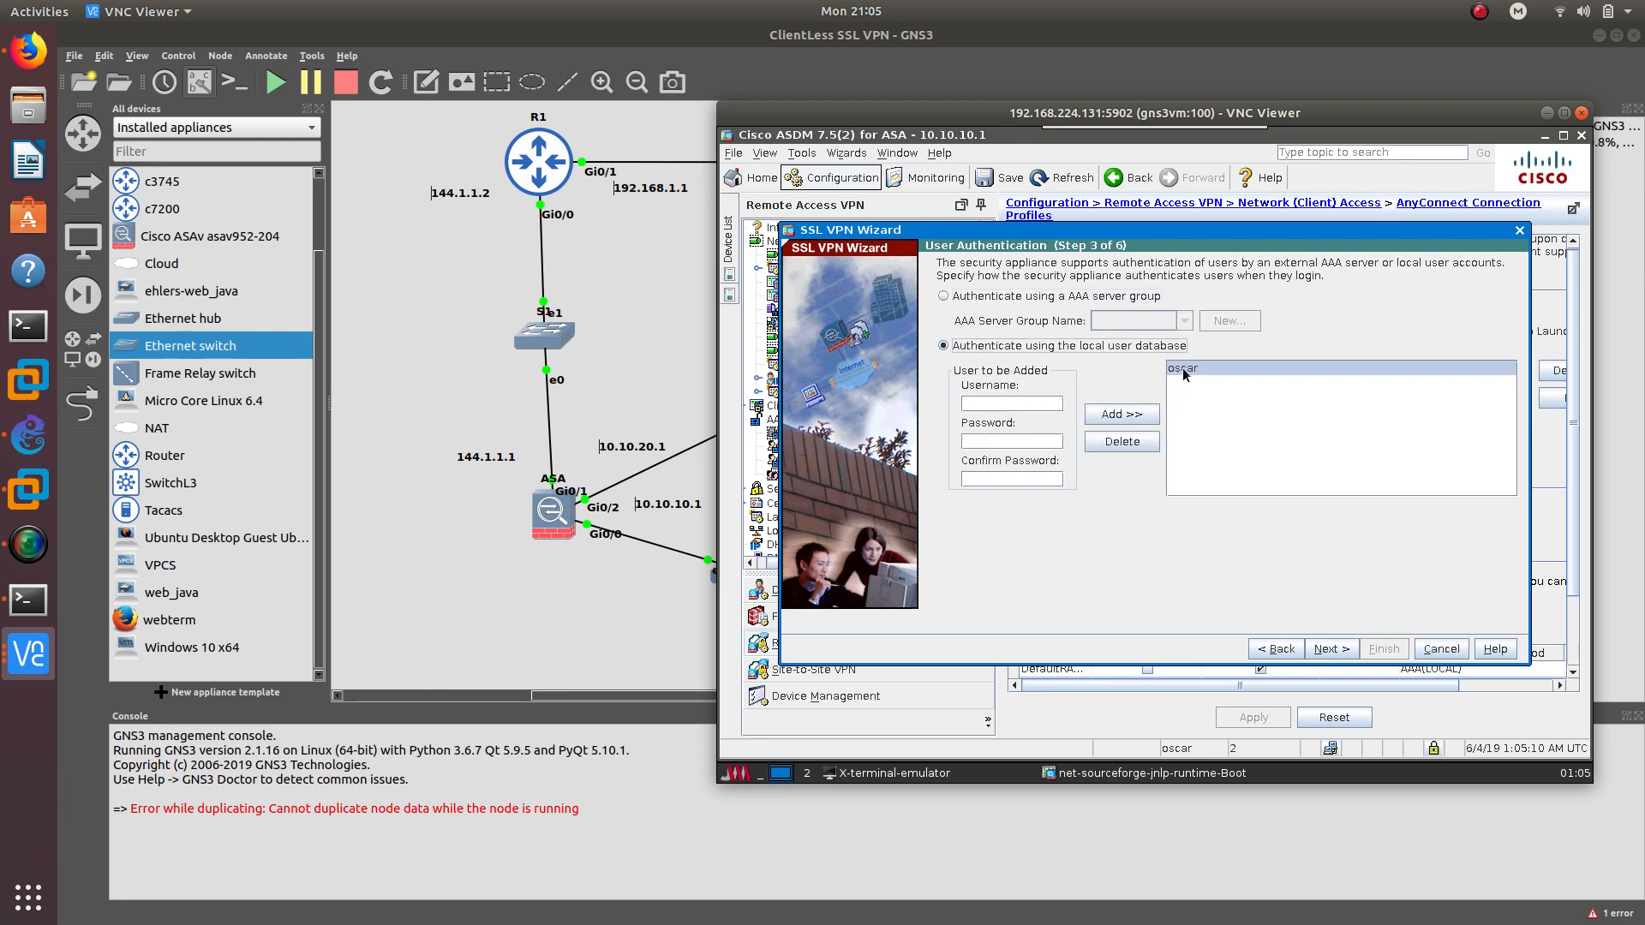
{"action": "left_click", "coordinate": [1027, 404]}
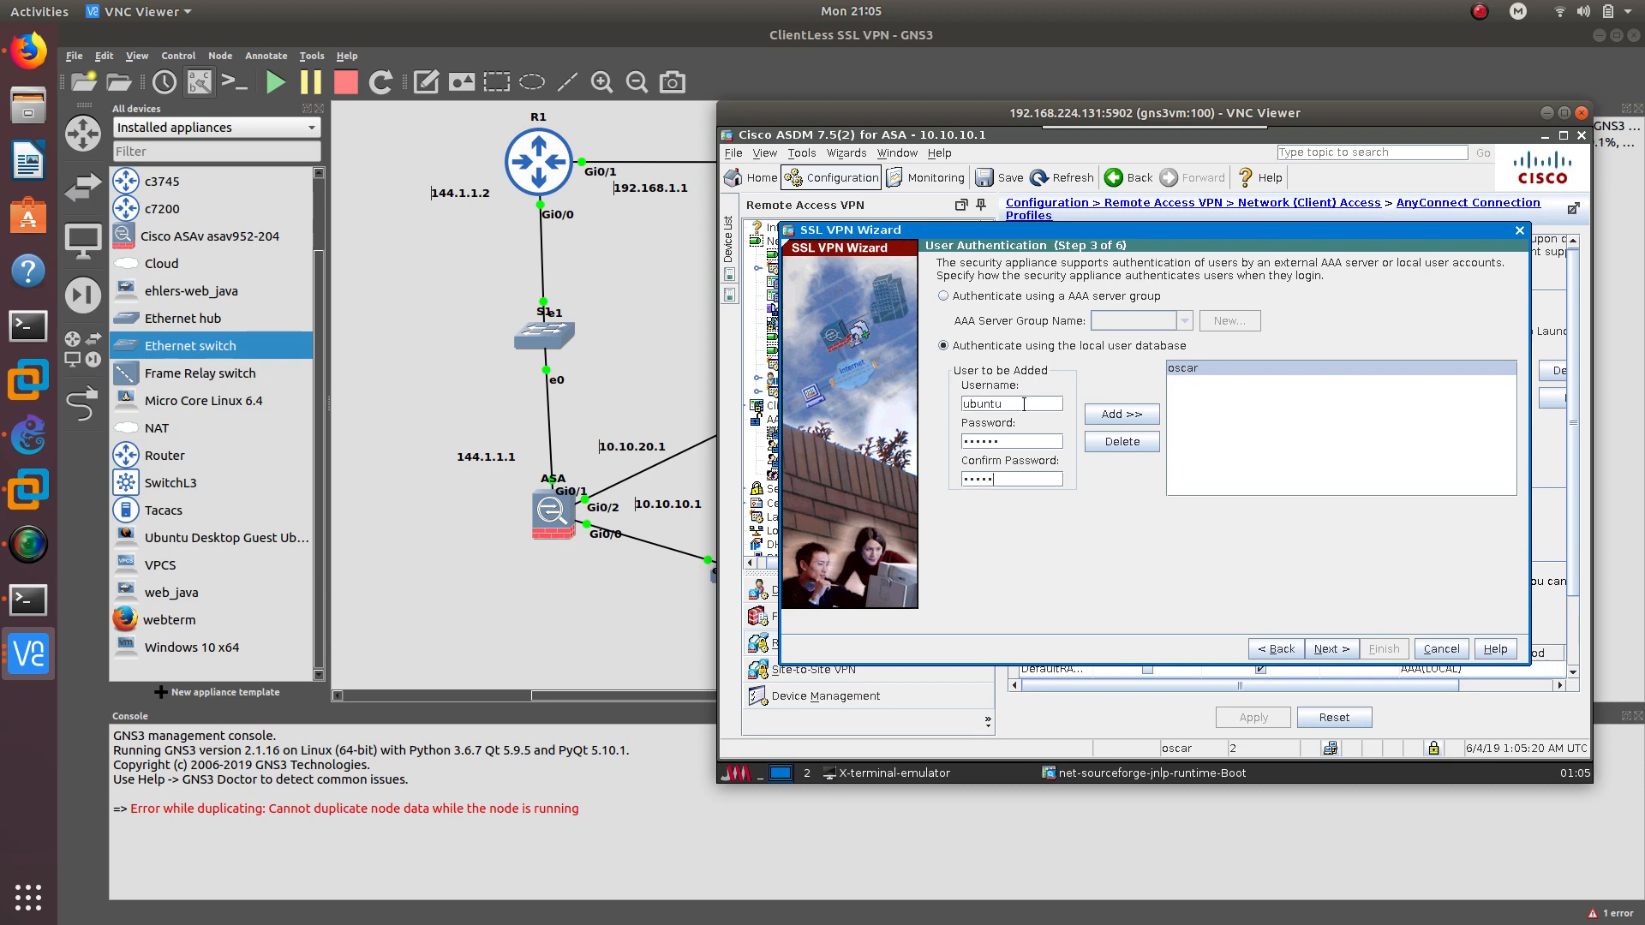
{"action": "left_click", "coordinate": [1105, 410]}
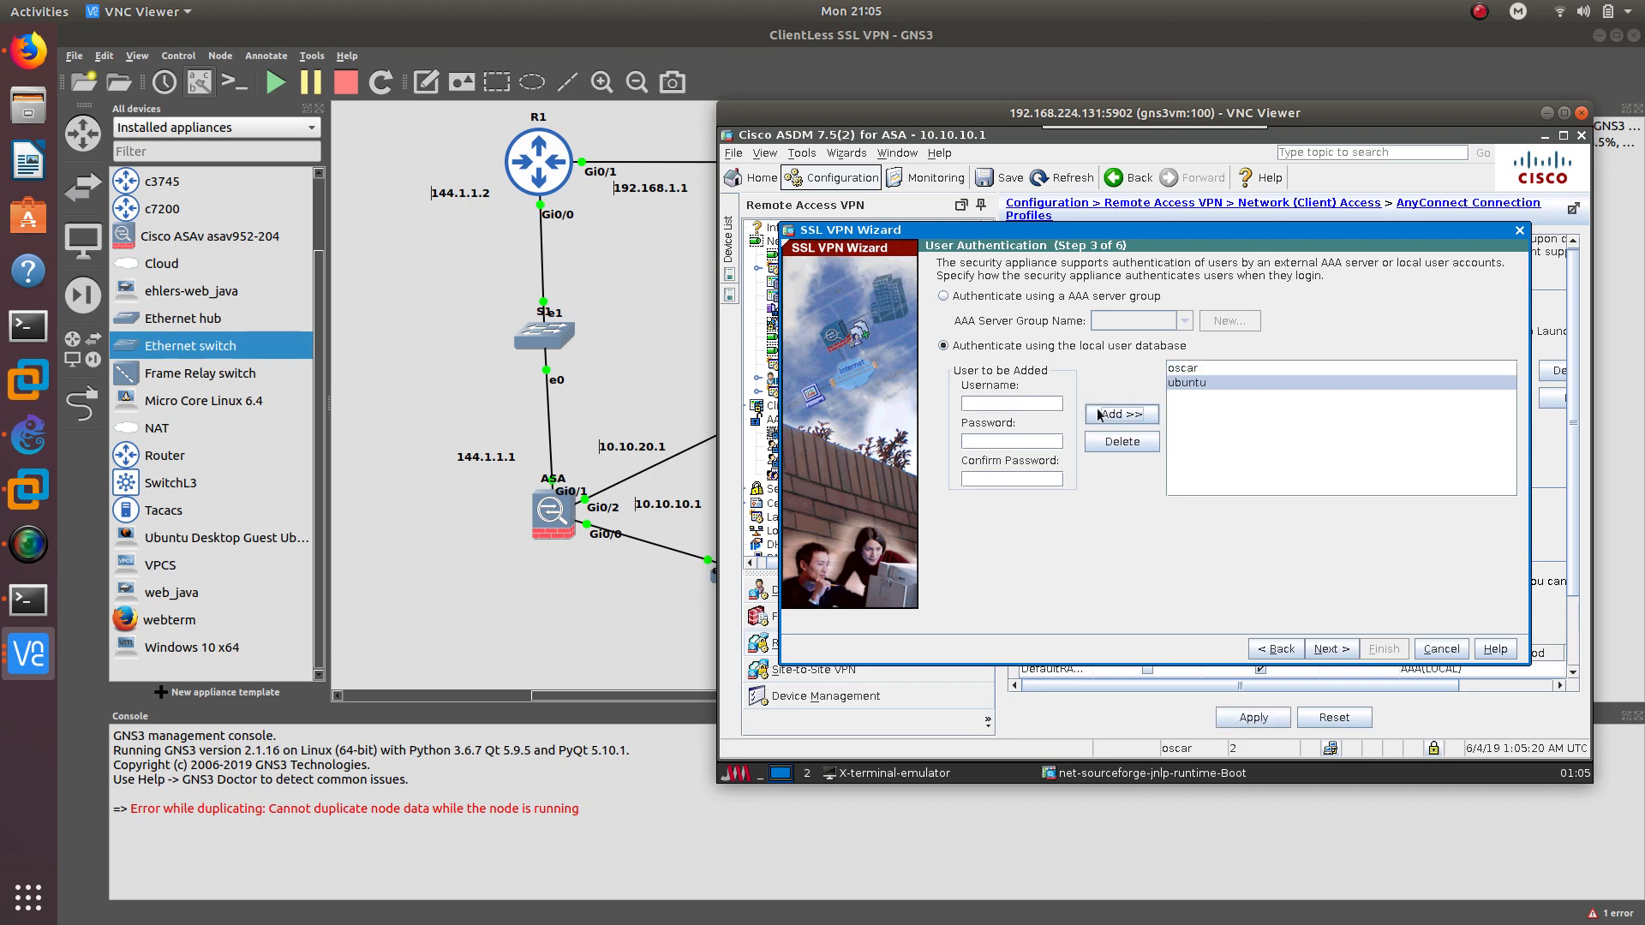
{"action": "left_click", "coordinate": [1332, 649]}
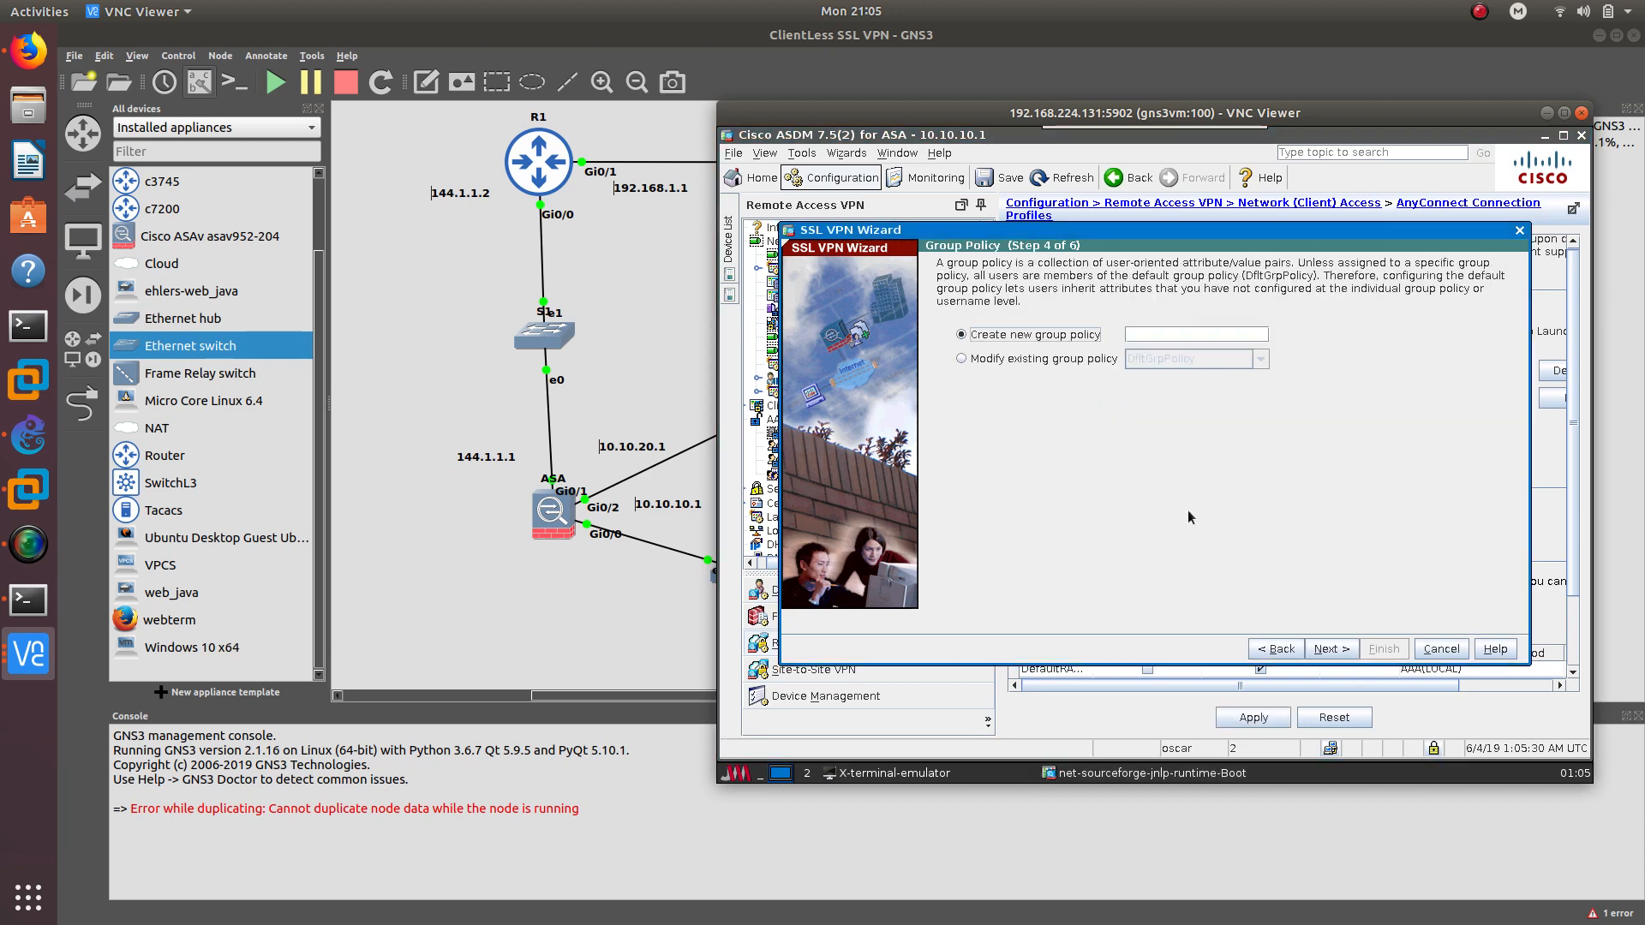
Create the CLIENTLESS_POLICY group policy and go to bookmark list management
{"action": "left_click", "coordinate": [1143, 333]}
{"action": "type", "text": "CLIENTLESS"}
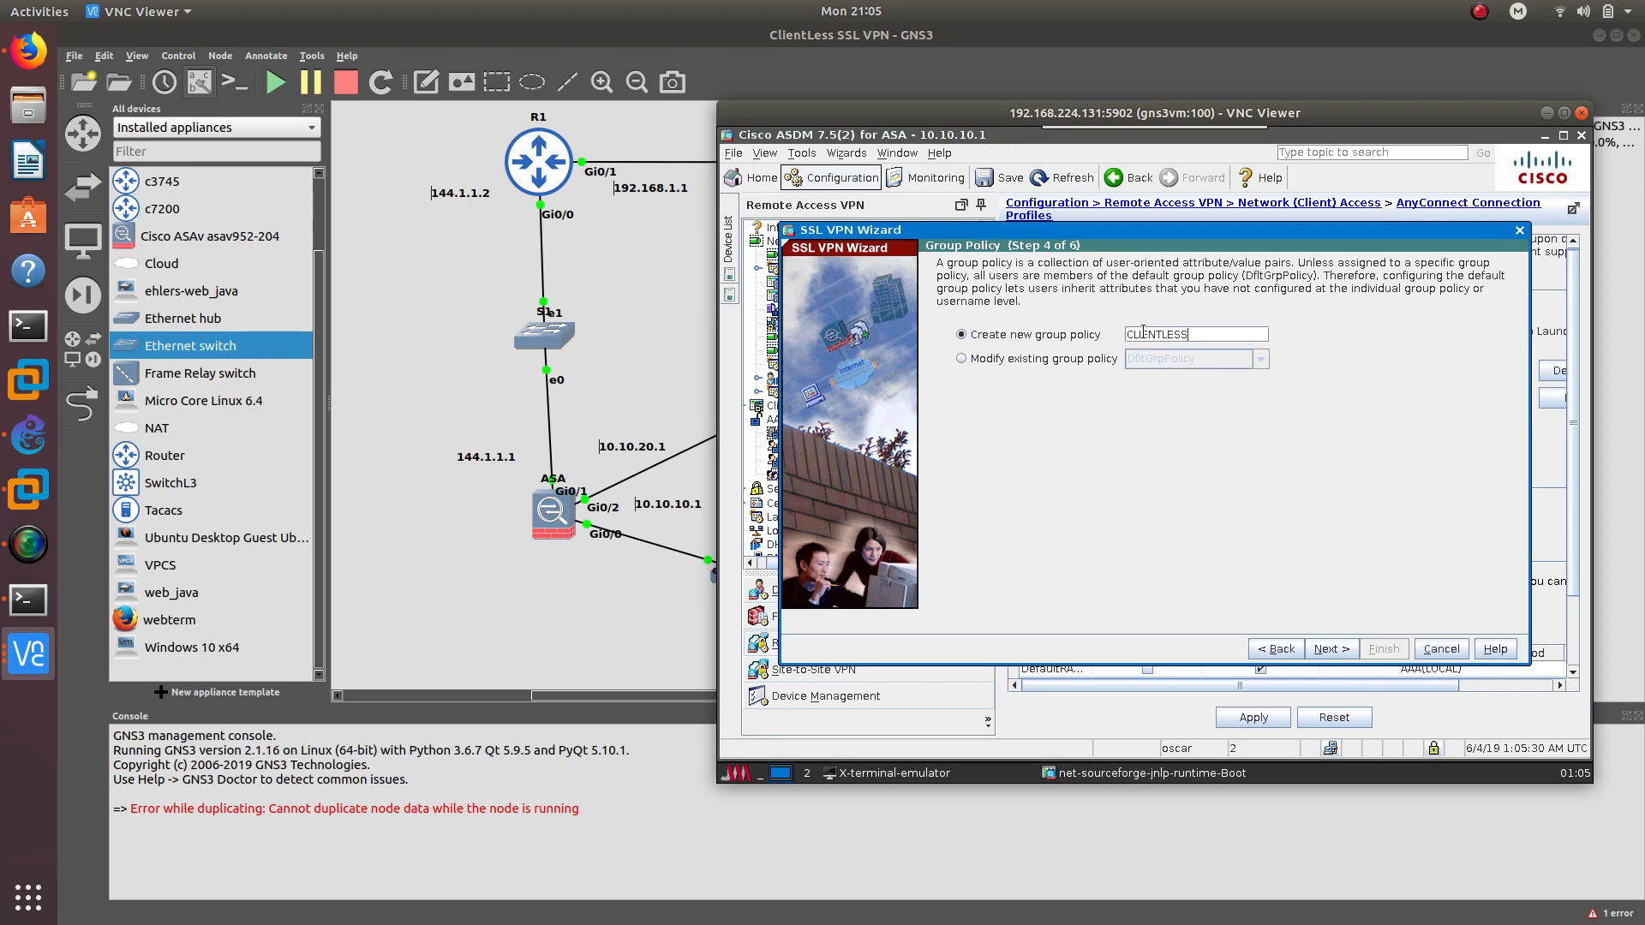
{"action": "type", "text": "_POLICY"}
{"action": "left_click", "coordinate": [1332, 648]}
{"action": "left_click", "coordinate": [1158, 306]}
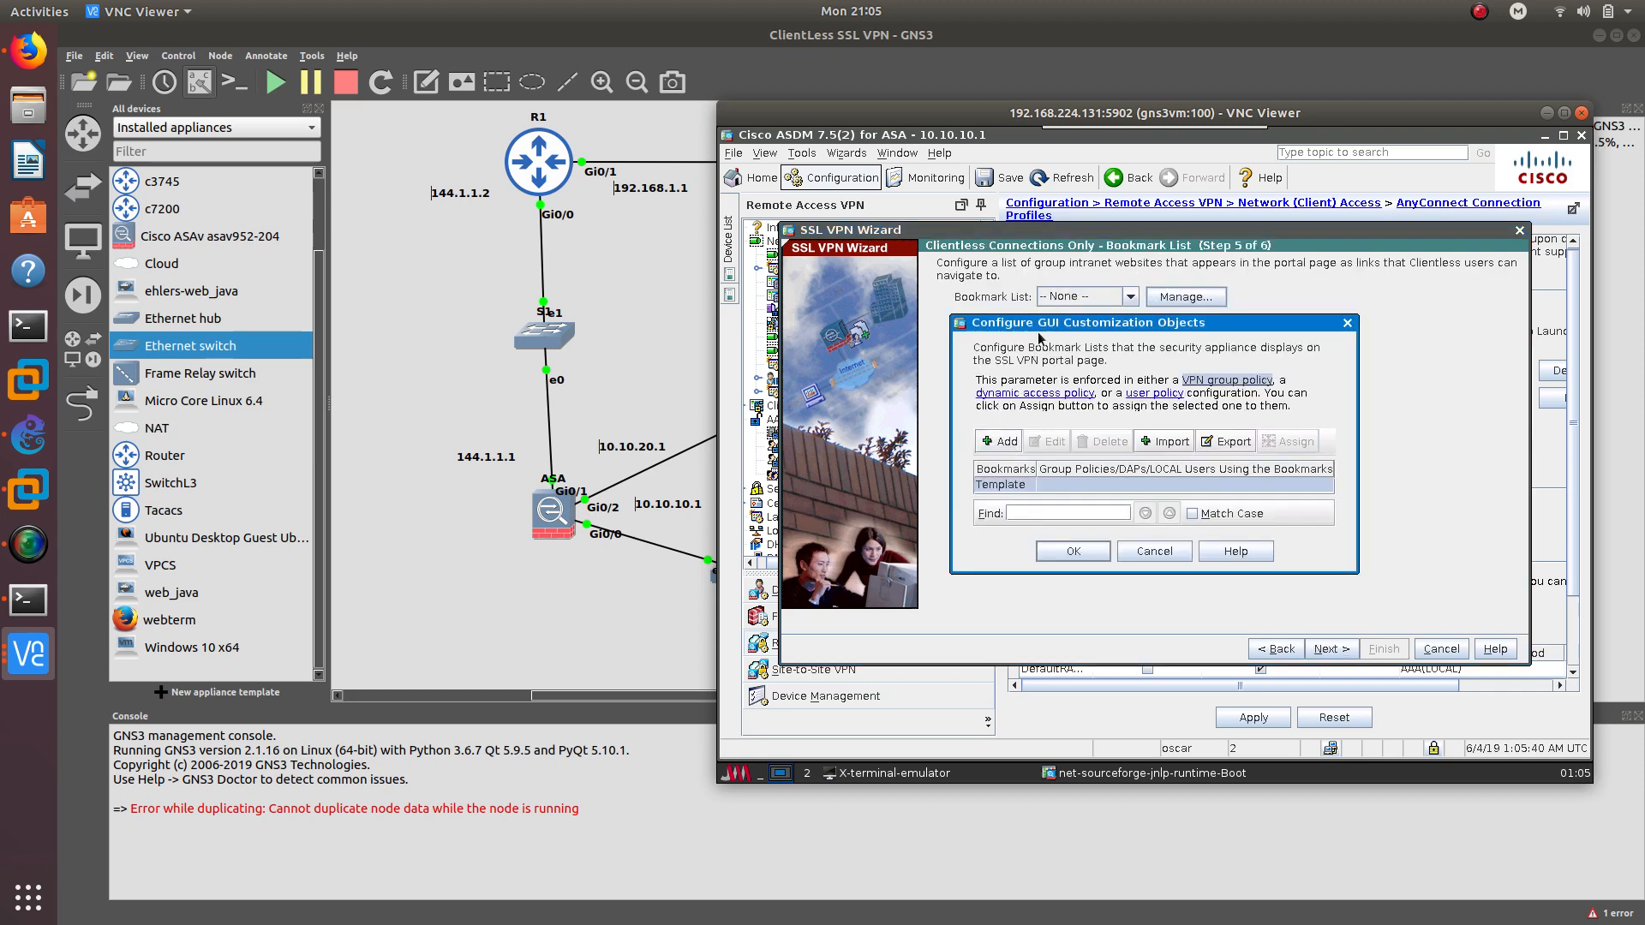
Start a new bookmark list and begin adding a URL-type bookmark to it
{"action": "left_click_drag", "start_coordinate": [1036, 329], "coordinate": [1056, 318]}
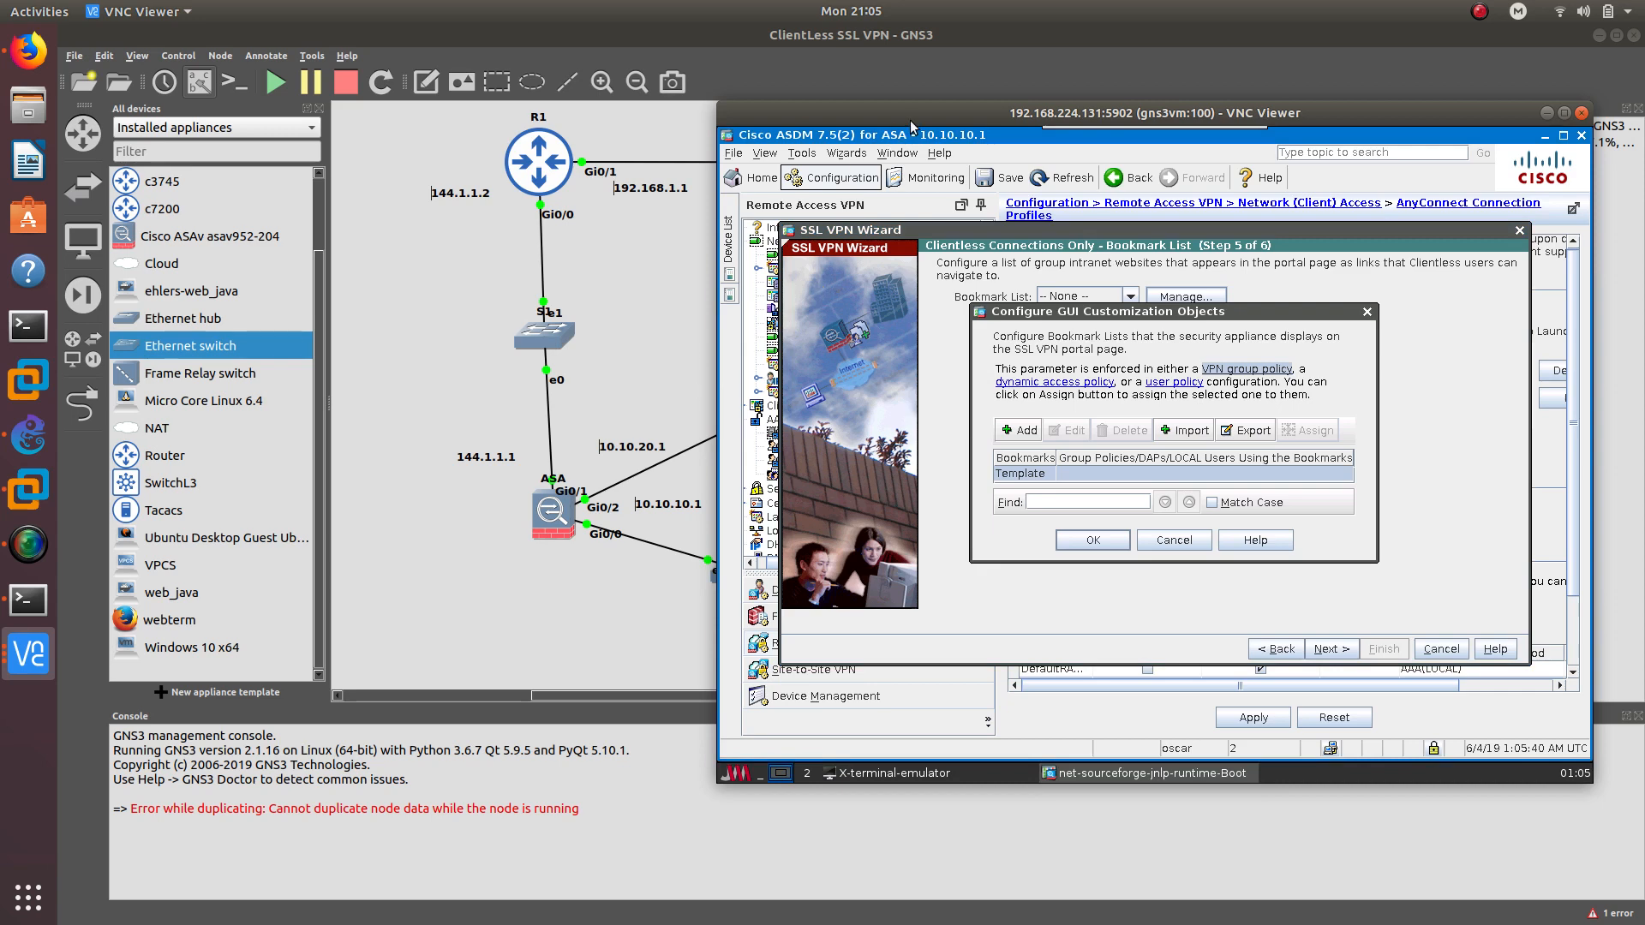
{"action": "left_click_drag", "start_coordinate": [914, 122], "coordinate": [1131, 152]}
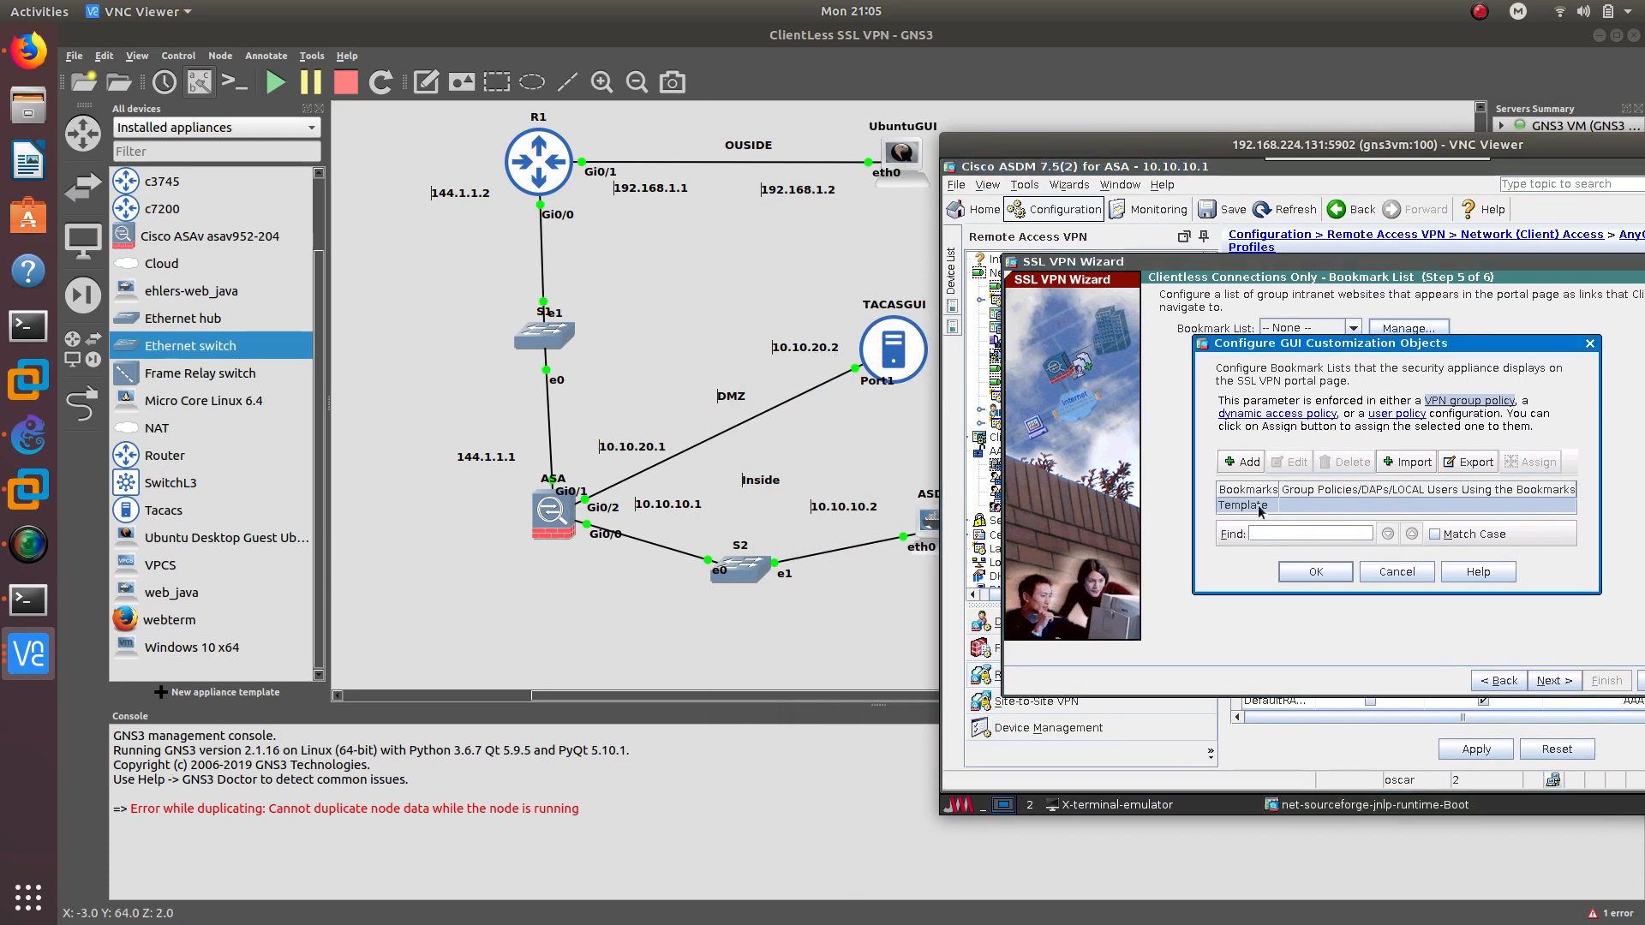
{"action": "left_click", "coordinate": [1239, 462]}
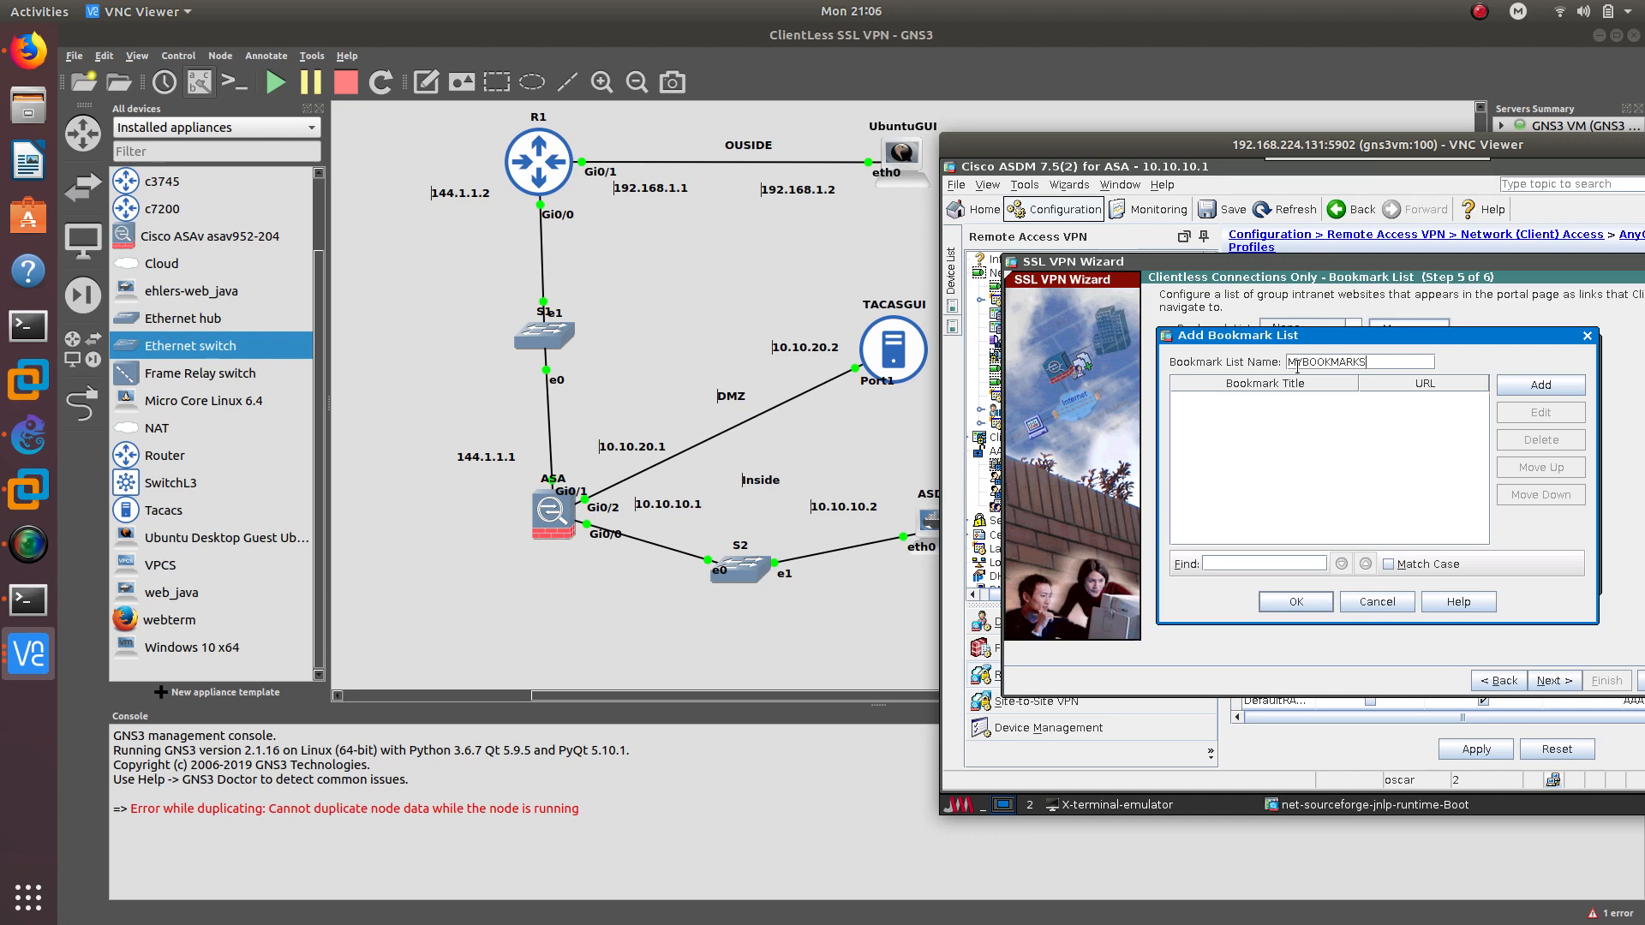
{"action": "left_click", "coordinate": [1541, 385]}
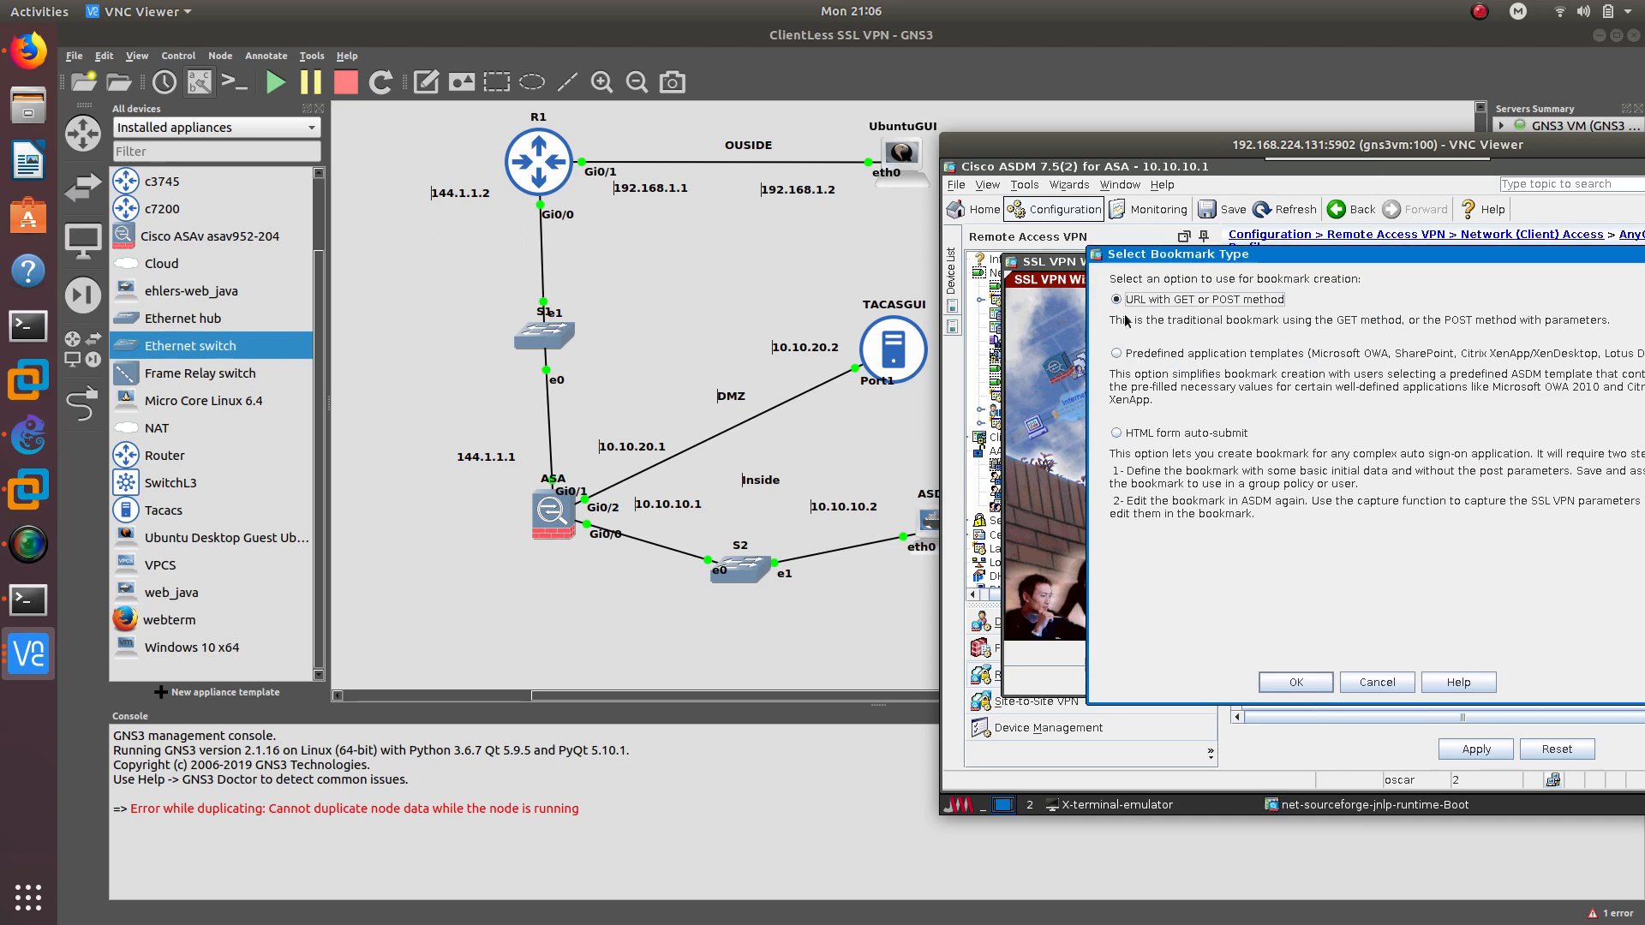
{"action": "left_click_drag", "start_coordinate": [1161, 259], "coordinate": [1033, 227]}
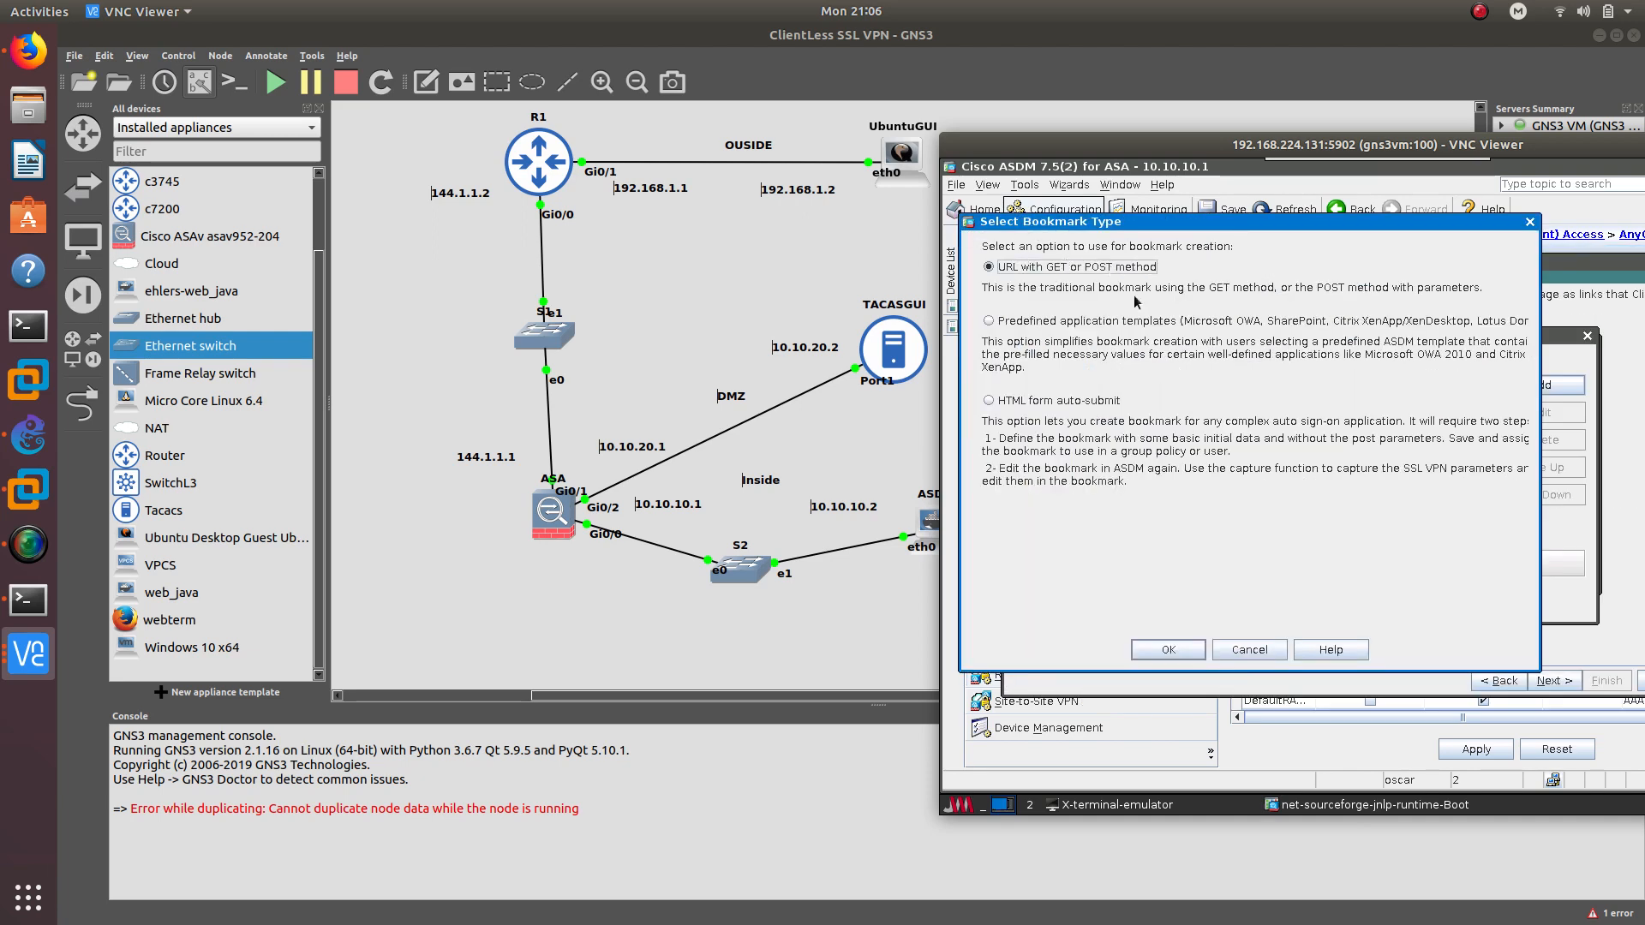
{"action": "left_click", "coordinate": [1189, 649]}
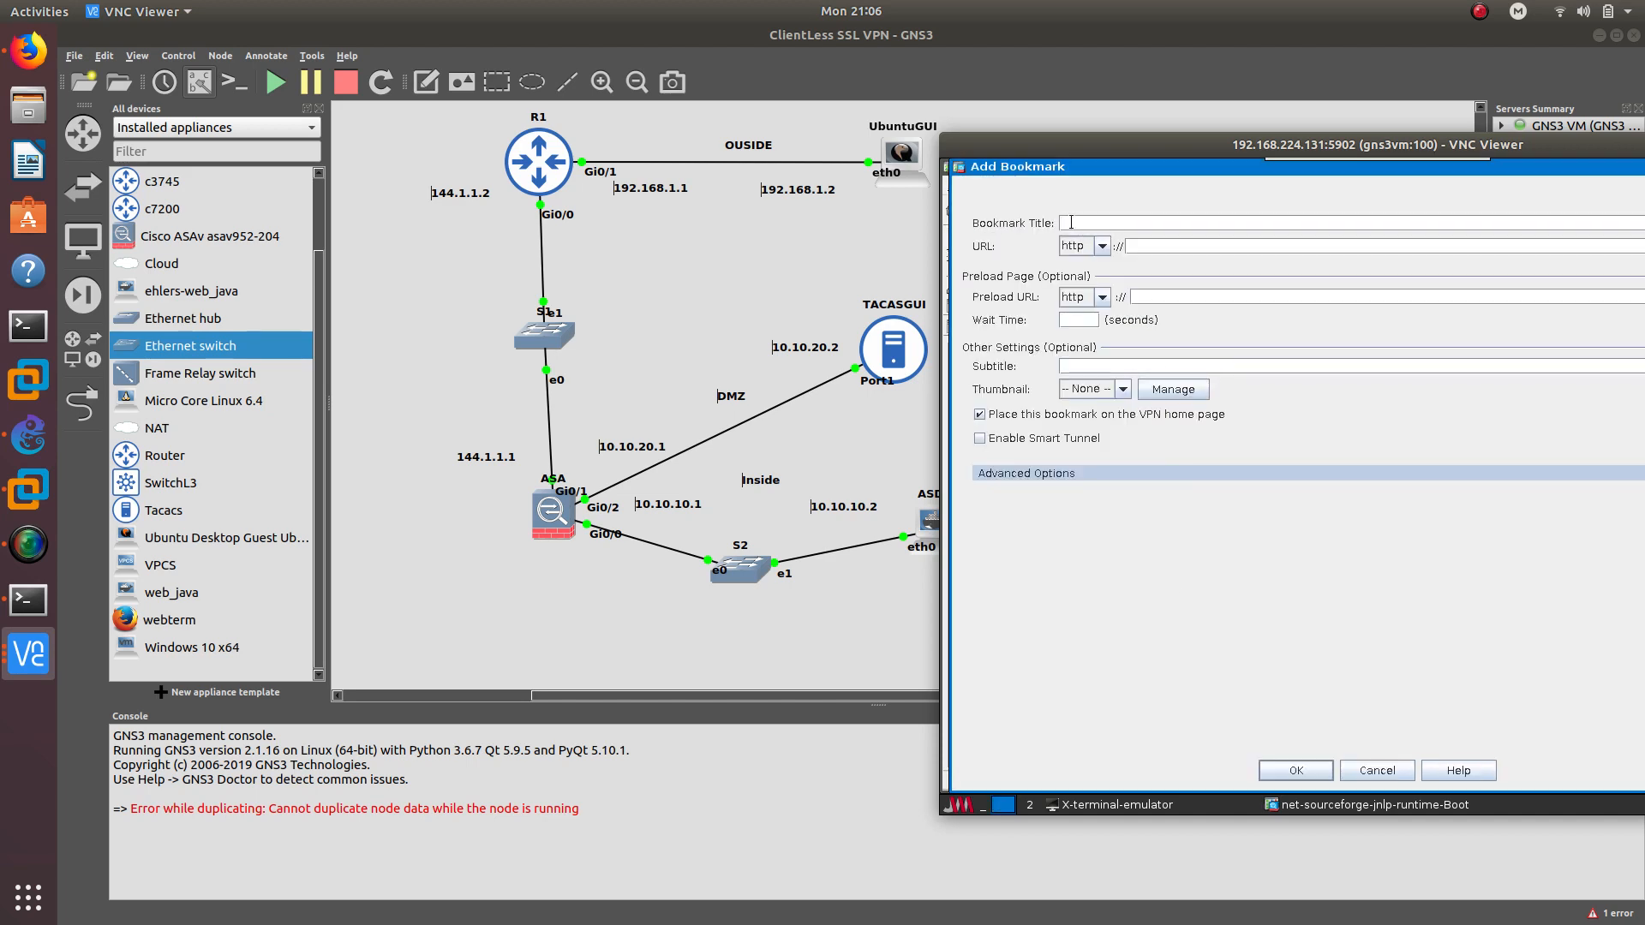
{"action": "left_click", "coordinate": [1071, 223]}
{"action": "type", "text": "TACACSGUI"}
{"action": "left_click", "coordinate": [1296, 770]}
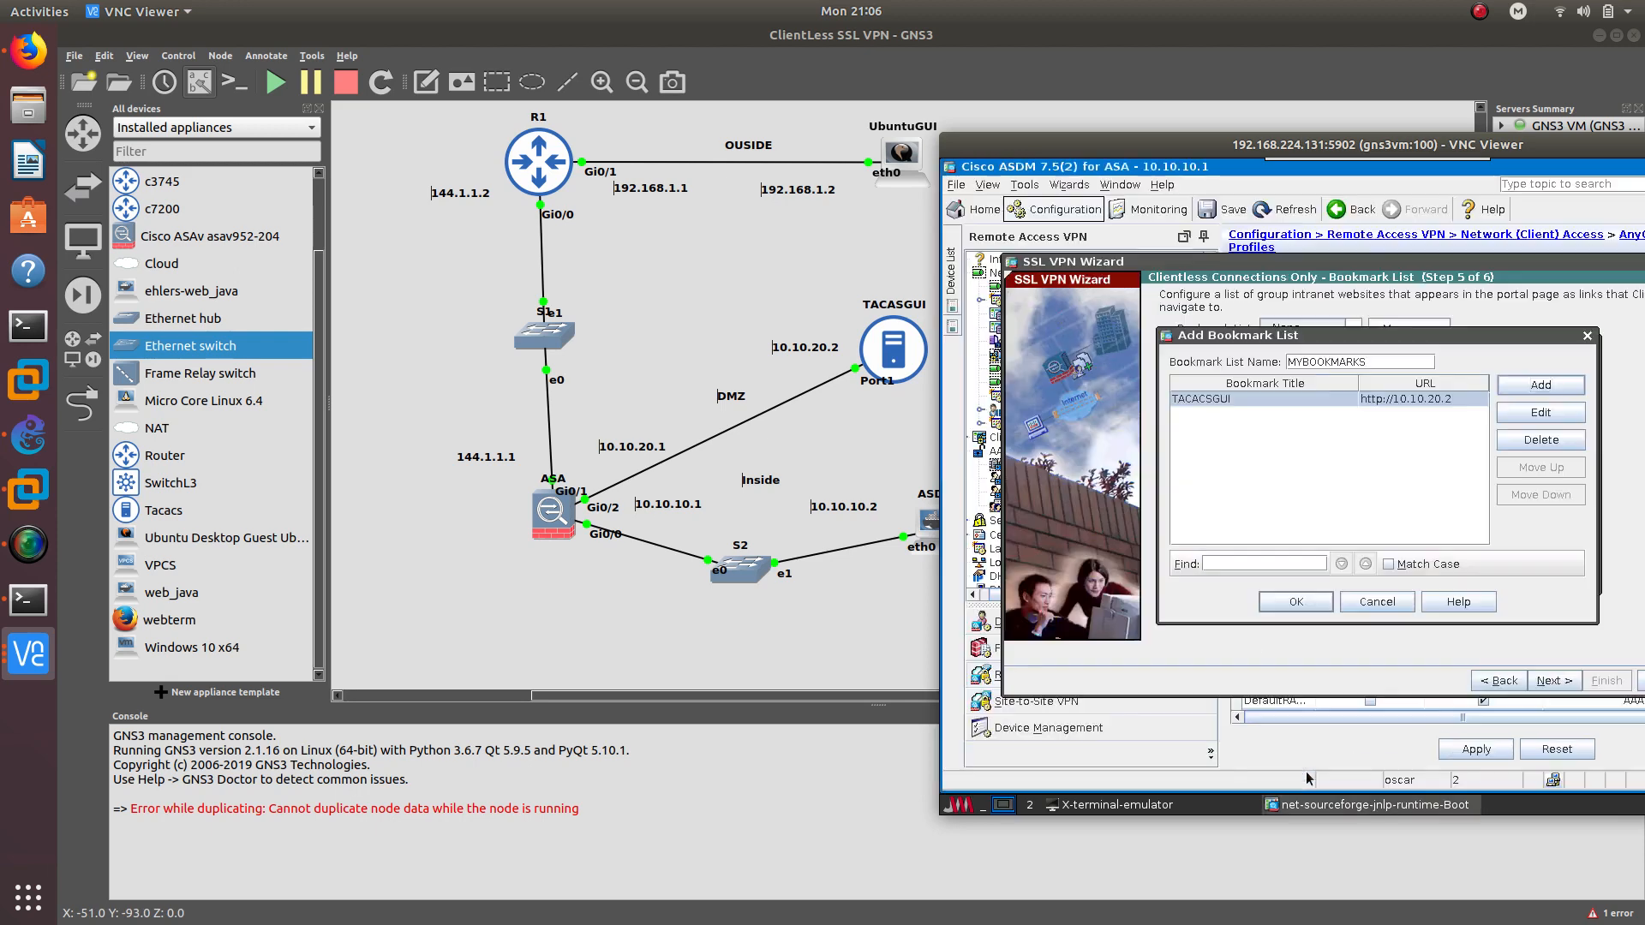
{"action": "left_click", "coordinate": [1295, 599]}
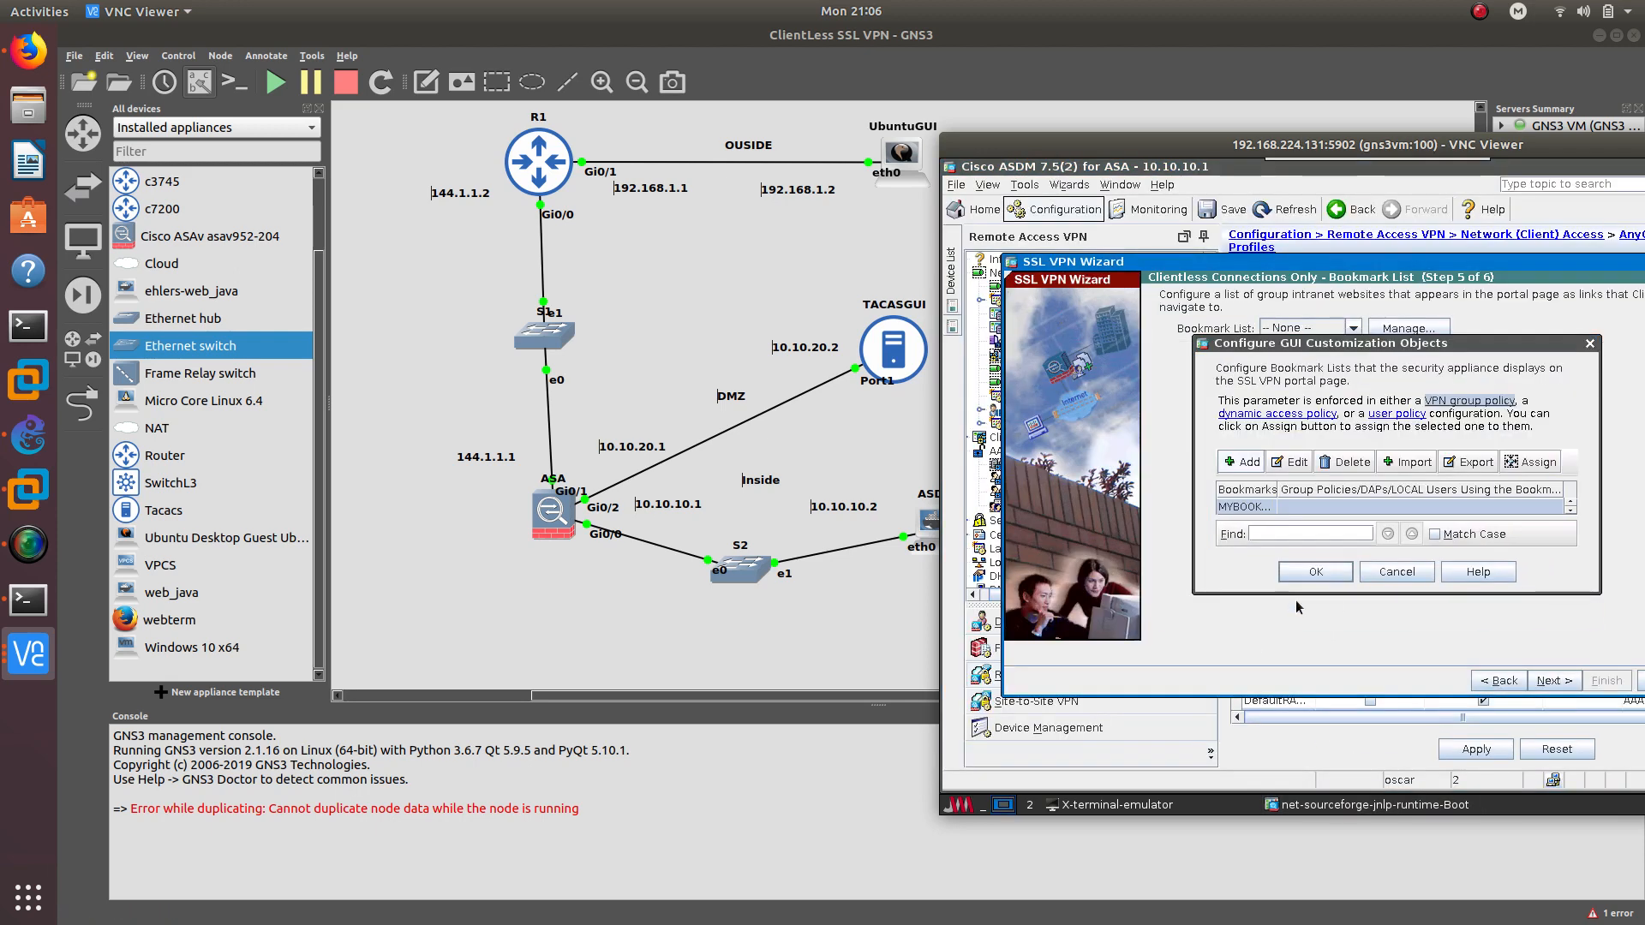
{"action": "left_click", "coordinate": [1309, 578]}
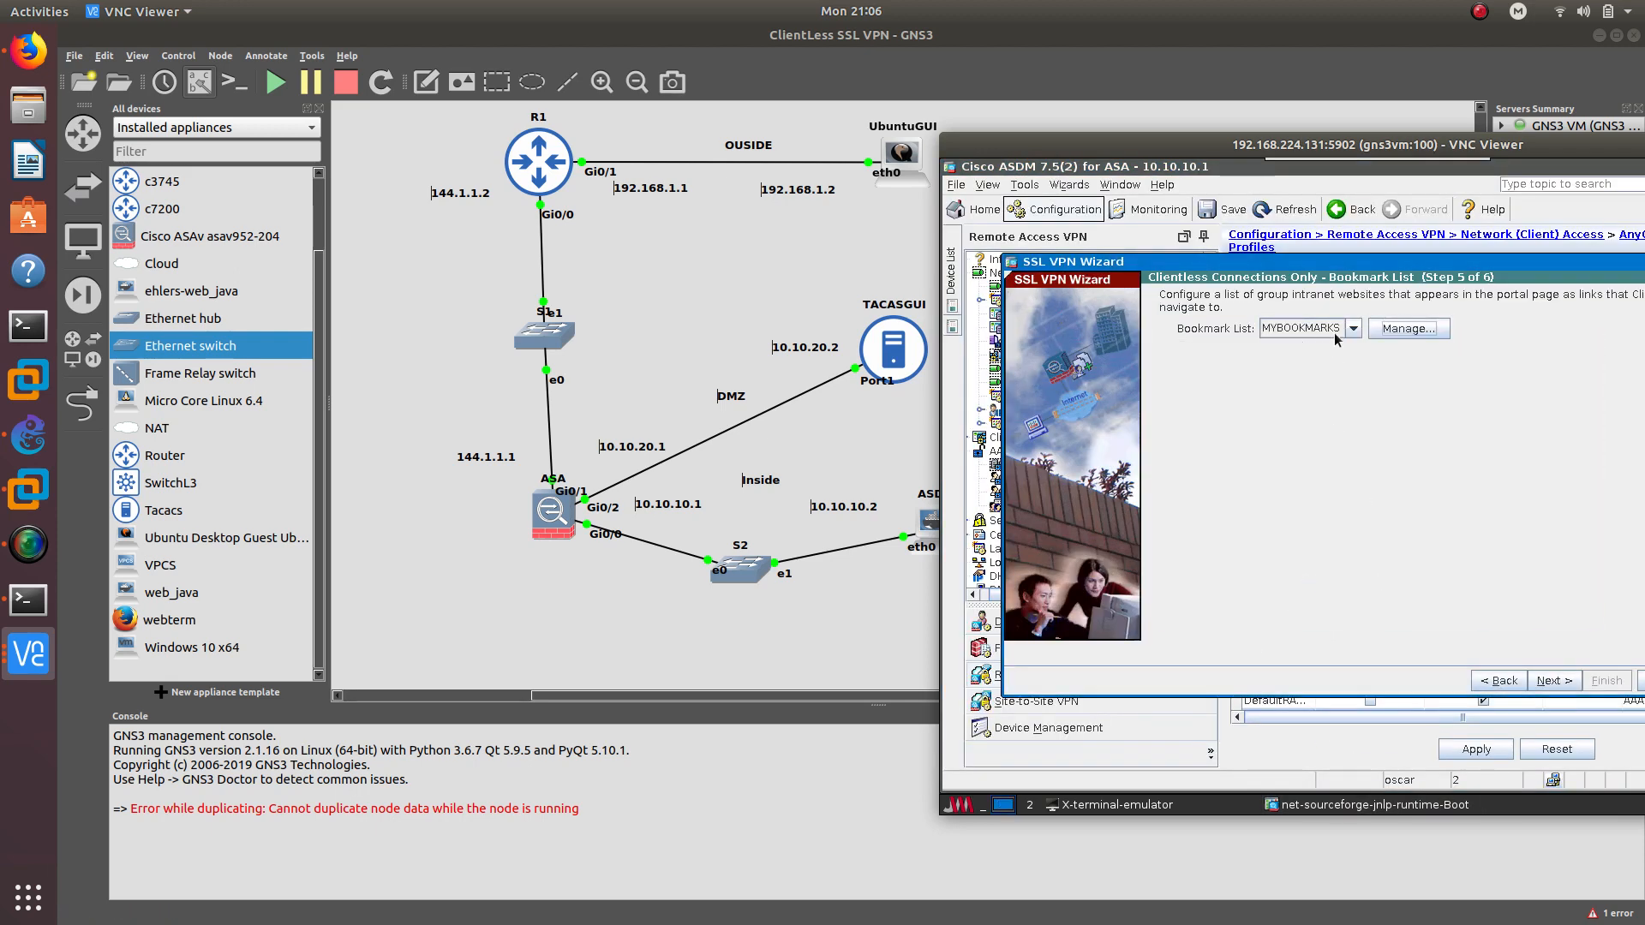
Advance to the Step 6 summary listing LOCAL, CLIENTLESS_POLICY and MYBOOKMARKS
{"action": "left_click", "coordinate": [1538, 688]}
{"action": "left_click_drag", "start_coordinate": [1288, 145], "coordinate": [1035, 148]}
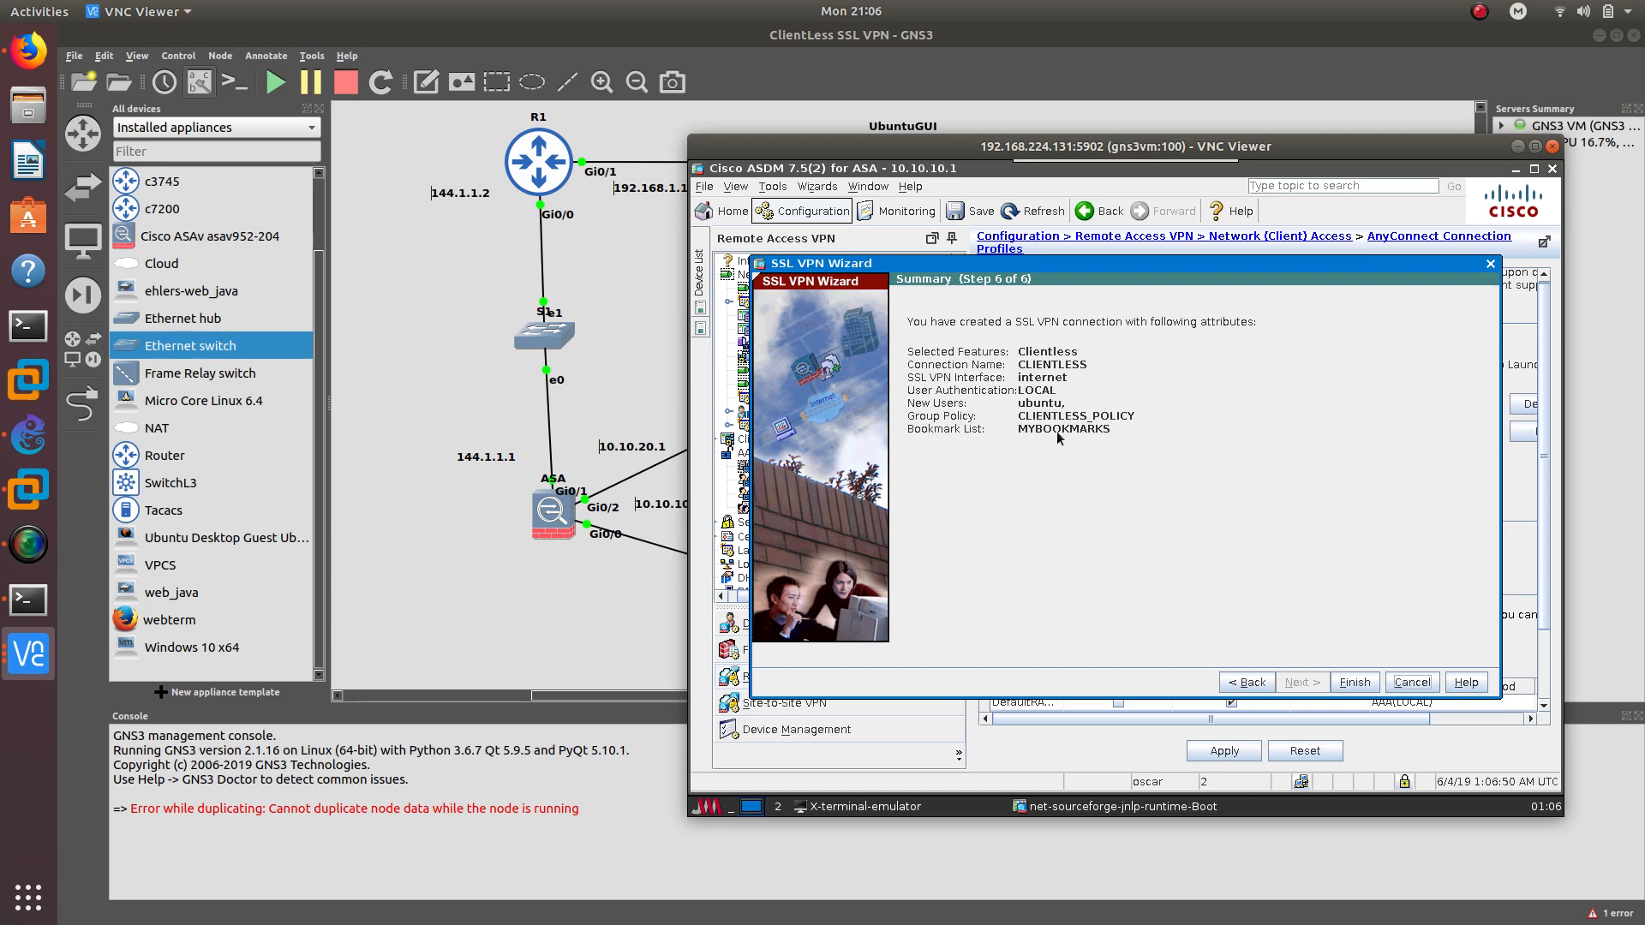
Finish the clientless SSL VPN wizard, save the running config to flash, and minimize ASDM
{"action": "left_click", "coordinate": [1355, 682]}
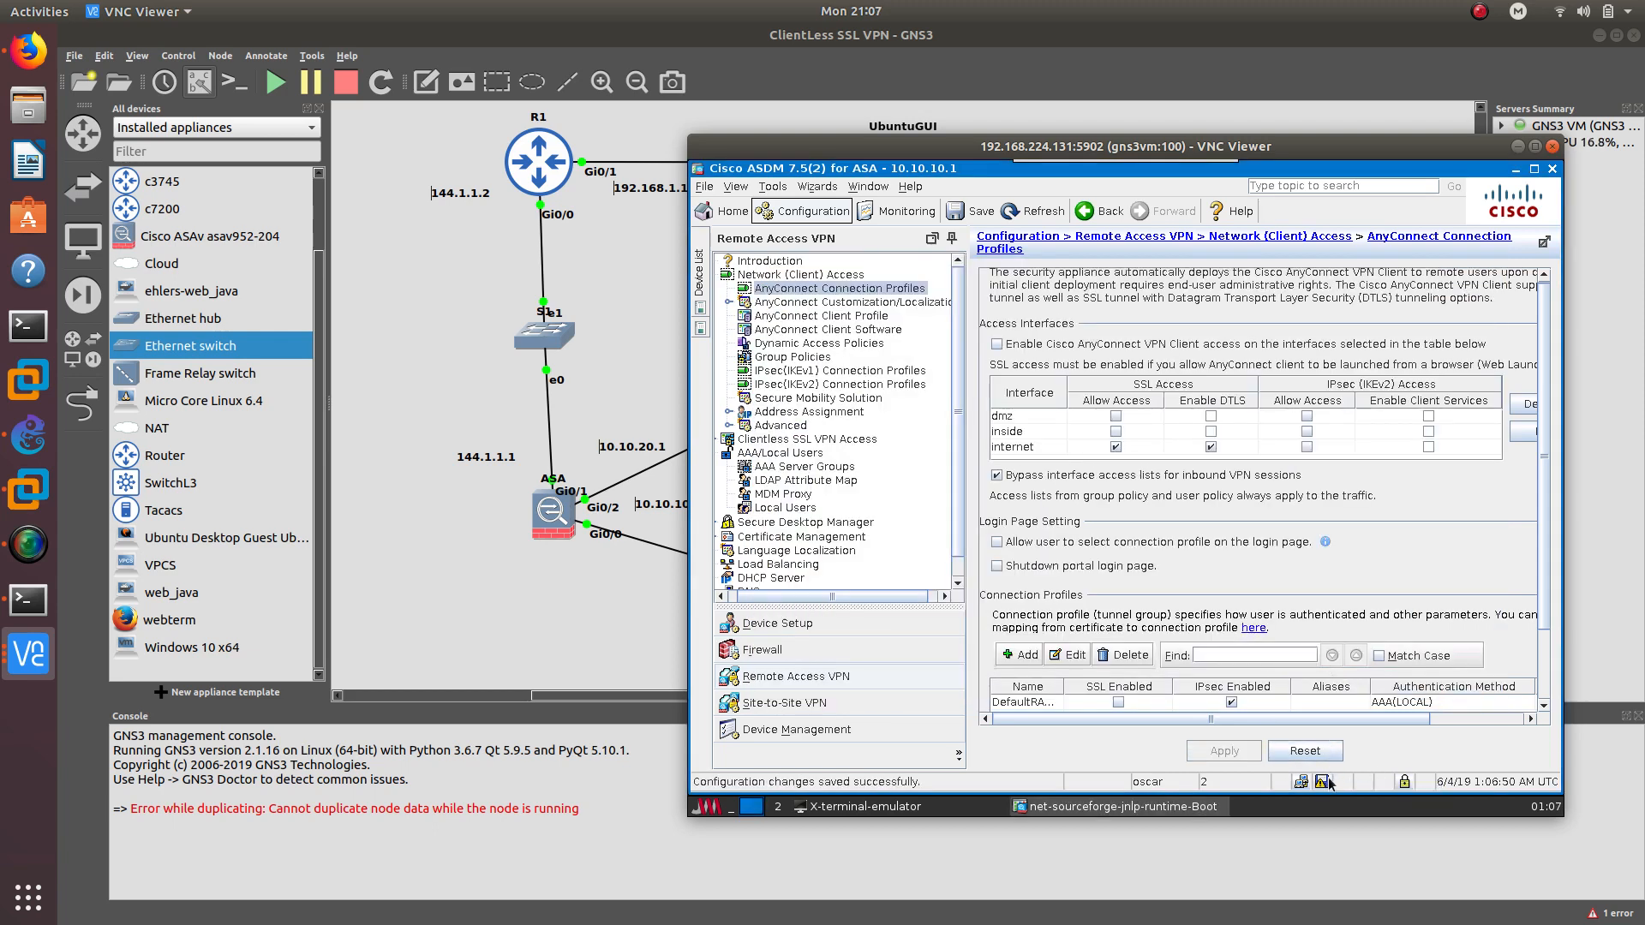
{"action": "left_click", "coordinate": [1325, 779]}
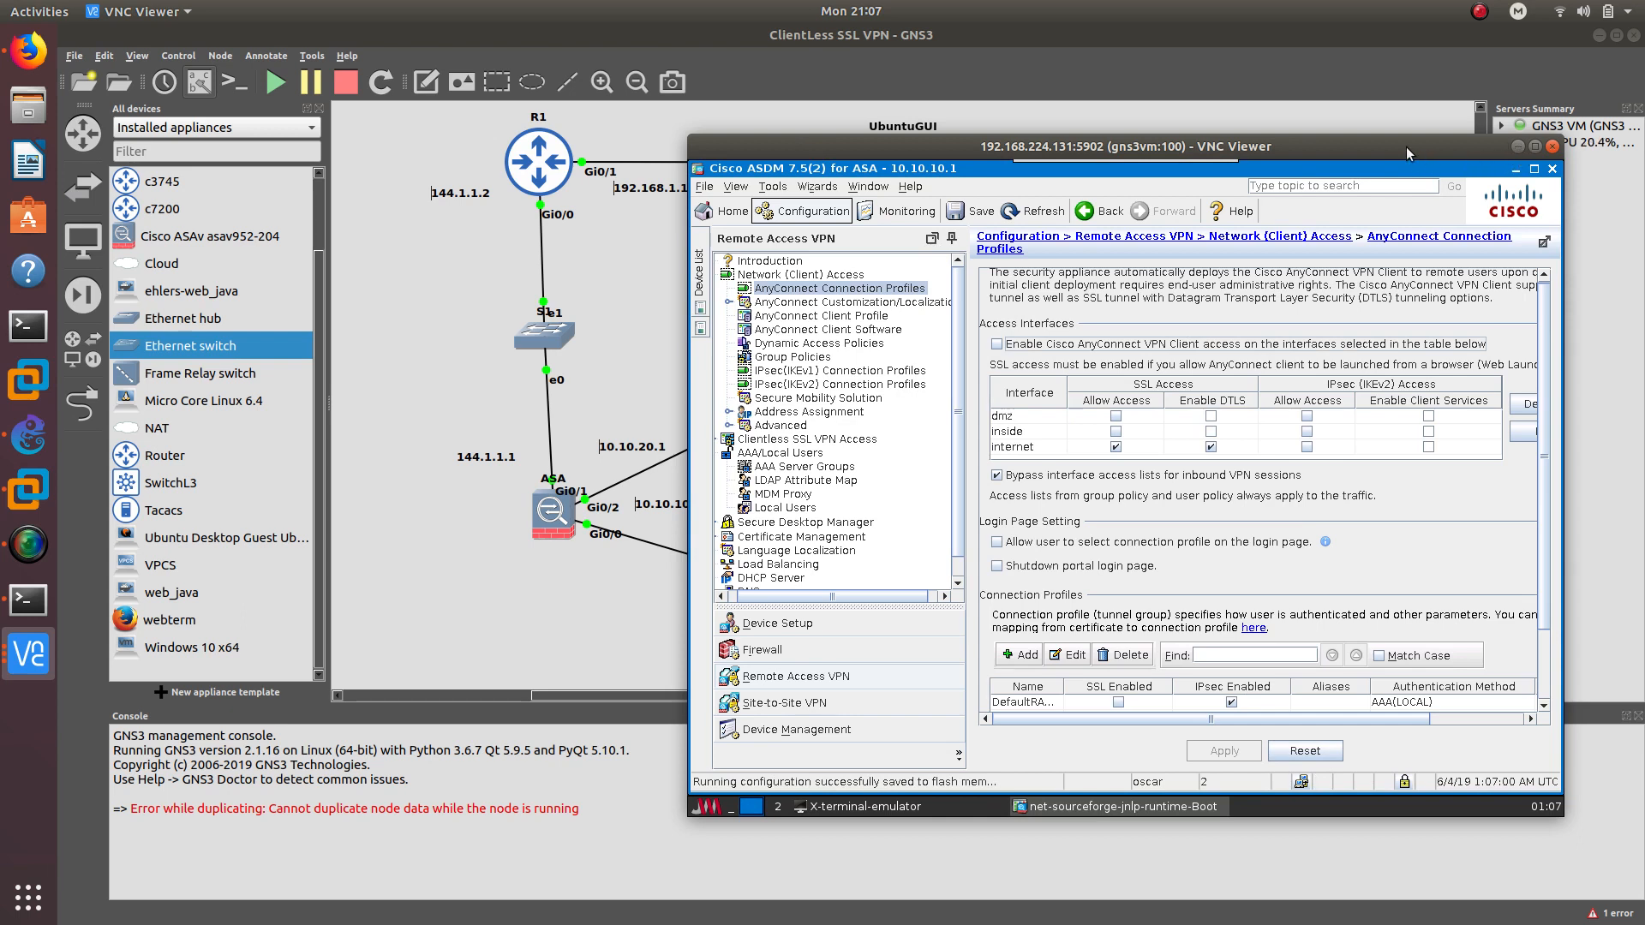
{"action": "left_click_drag", "start_coordinate": [1406, 146], "coordinate": [1269, 165]}
{"action": "mouse_move", "coordinate": [1022, 177]}
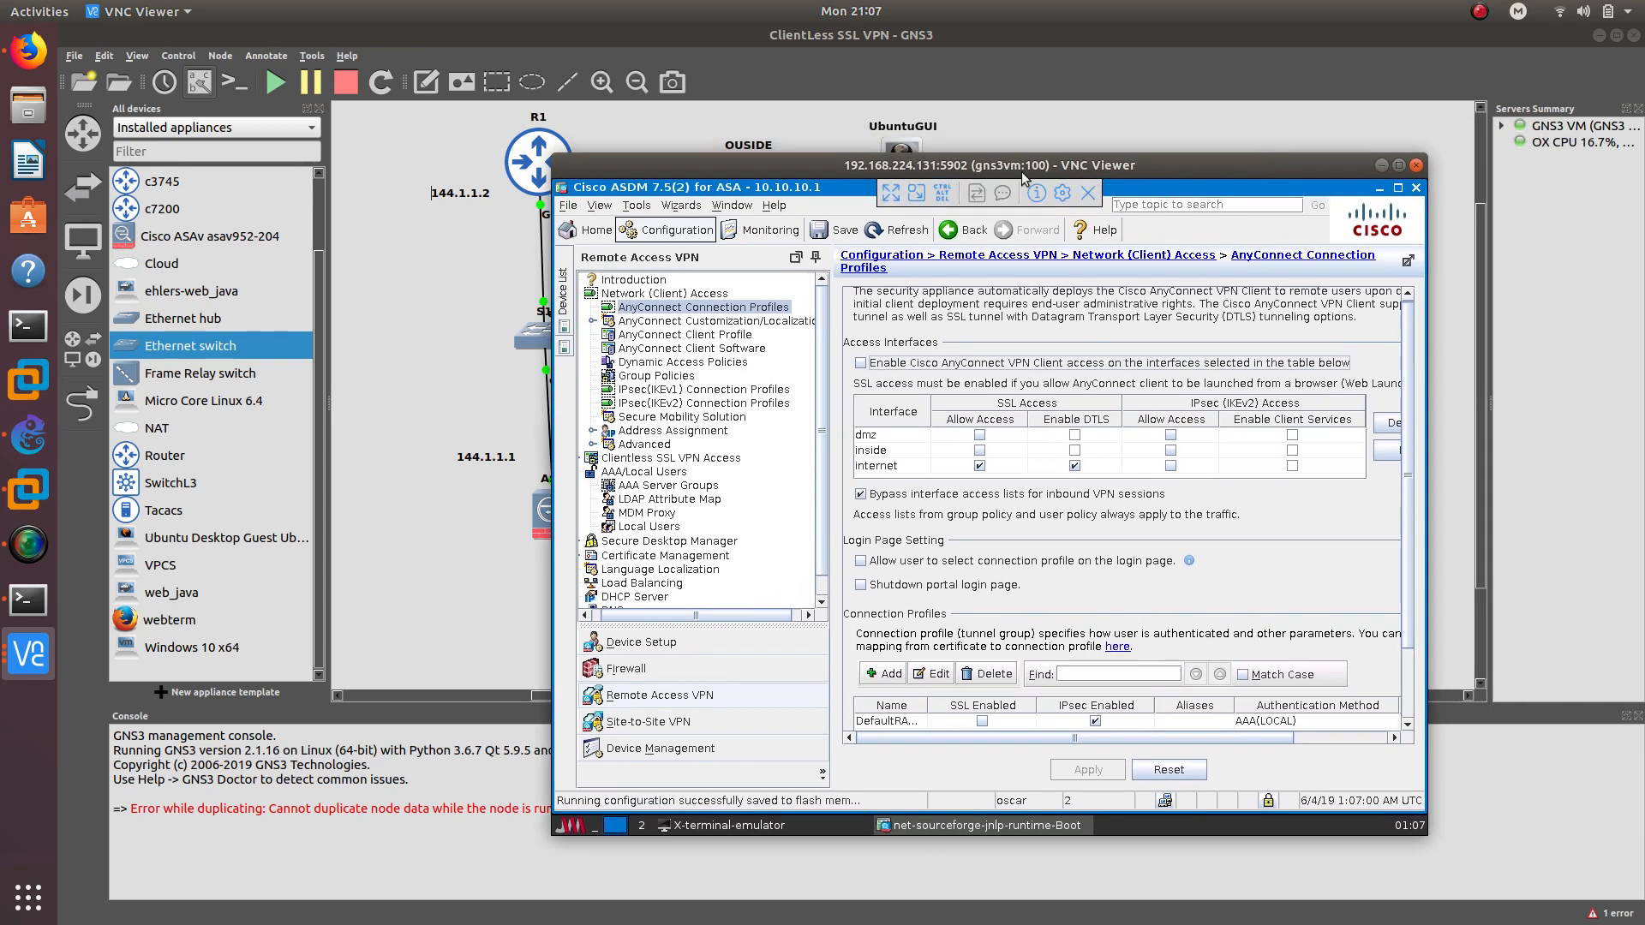
{"action": "left_click", "coordinate": [1381, 165]}
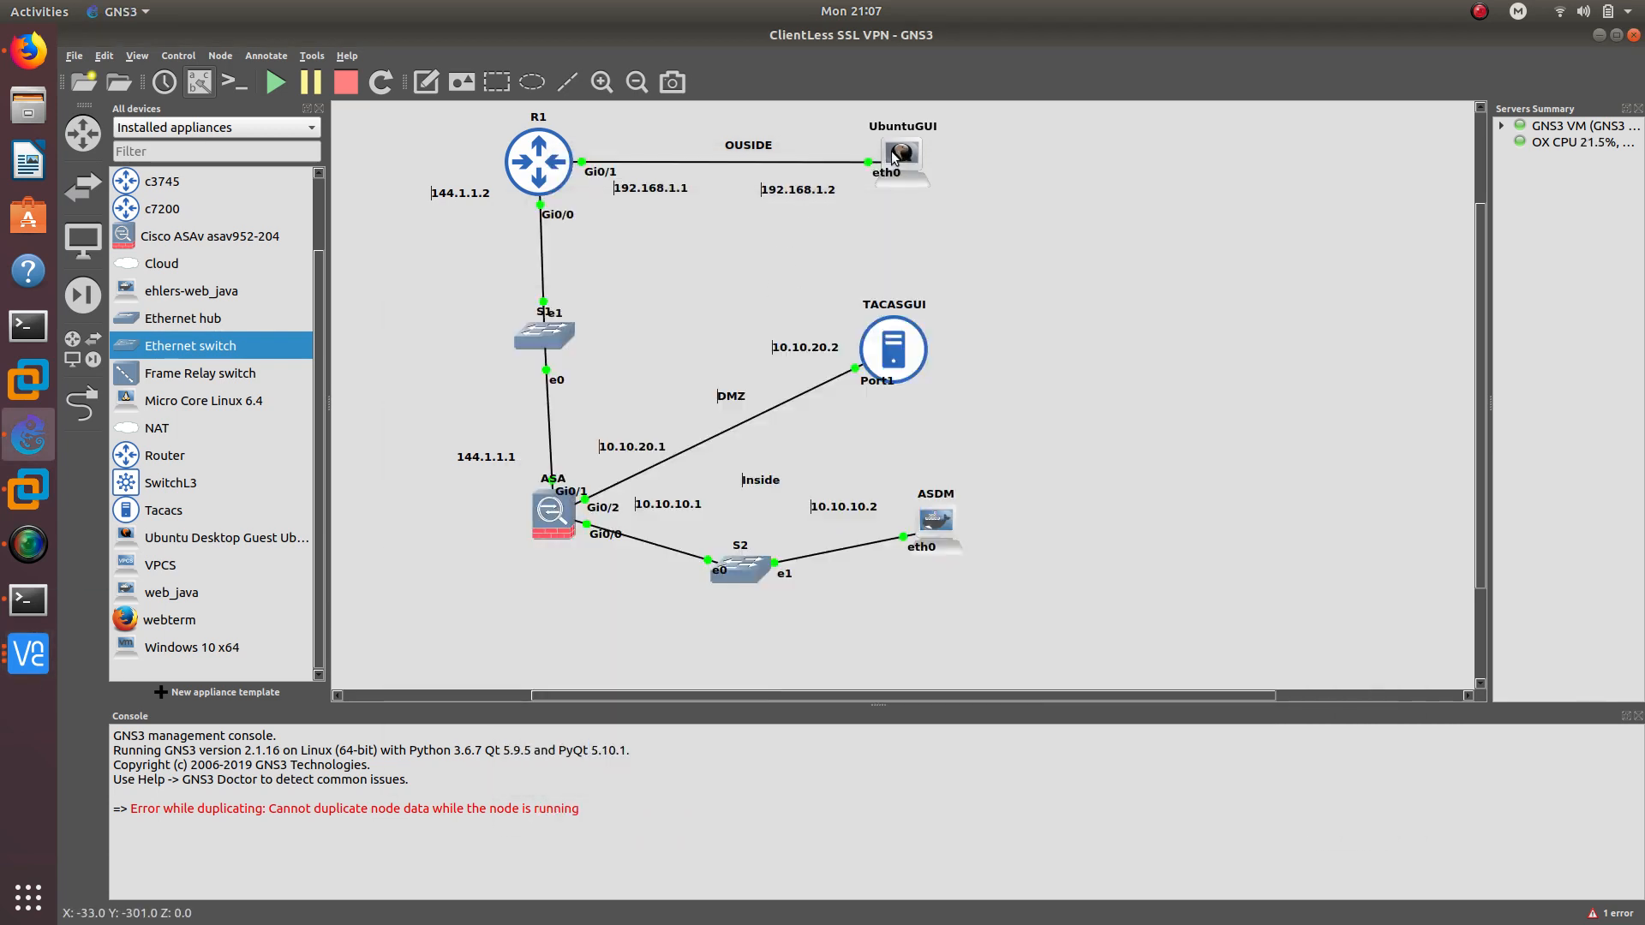
Bring the UbuntuGUI remote desktop window up over the GNS3 topology
{"action": "left_click", "coordinate": [28, 654]}
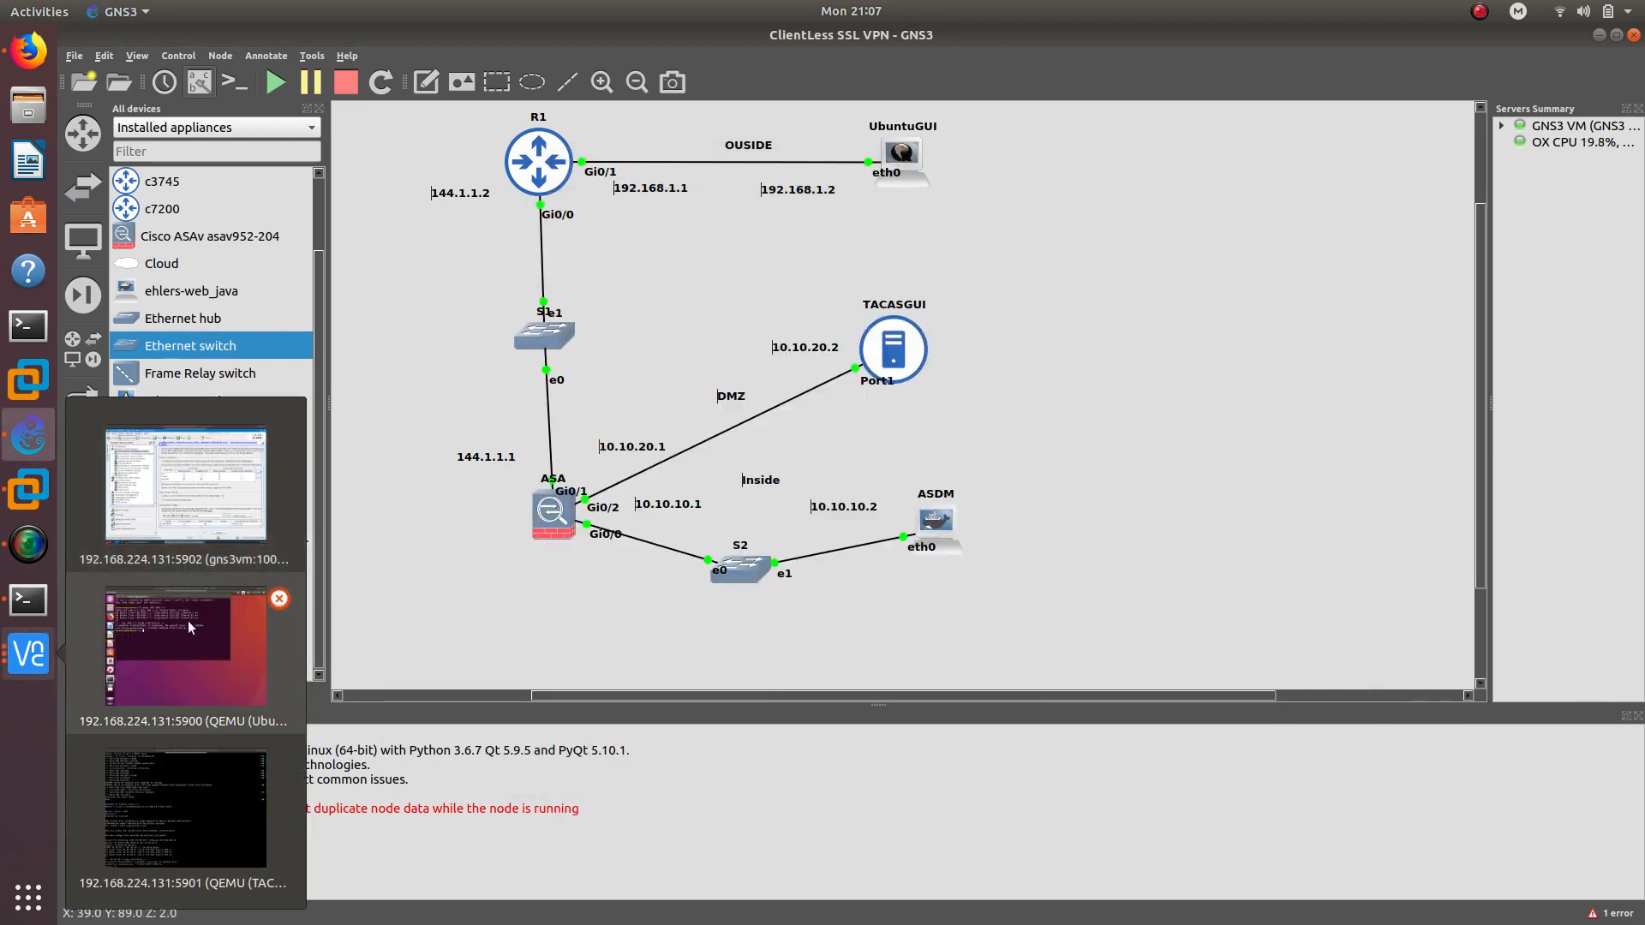
{"action": "left_click", "coordinate": [187, 620]}
{"action": "left_click_drag", "start_coordinate": [943, 166], "coordinate": [1100, 128]}
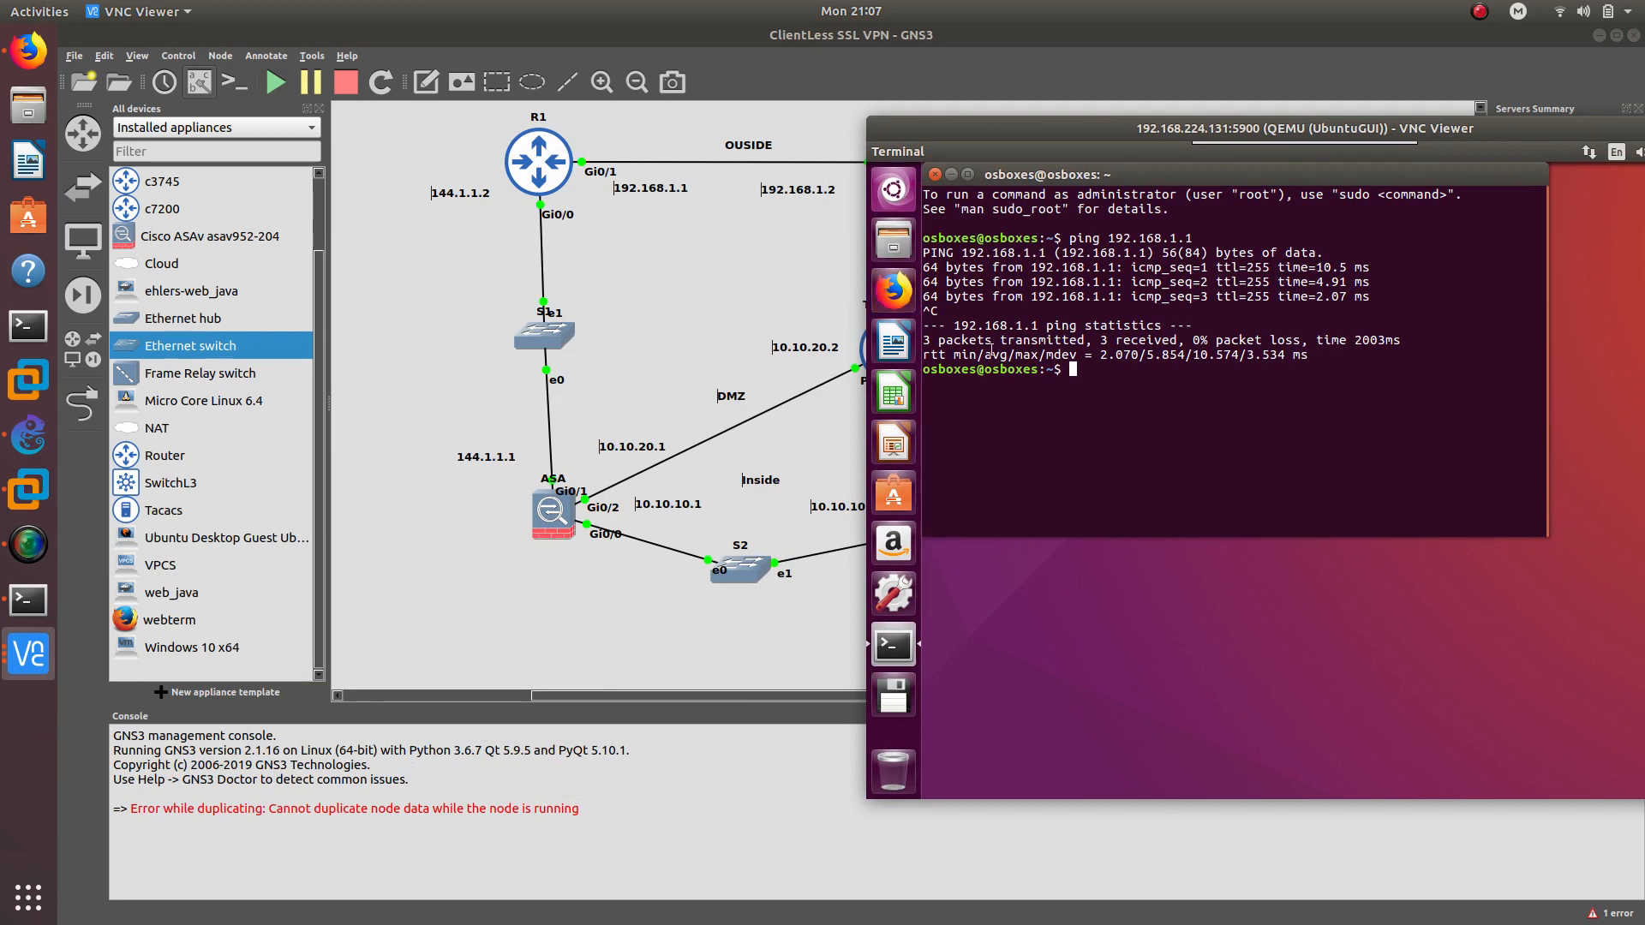
{"action": "left_click_drag", "start_coordinate": [1092, 132], "coordinate": [693, 126]}
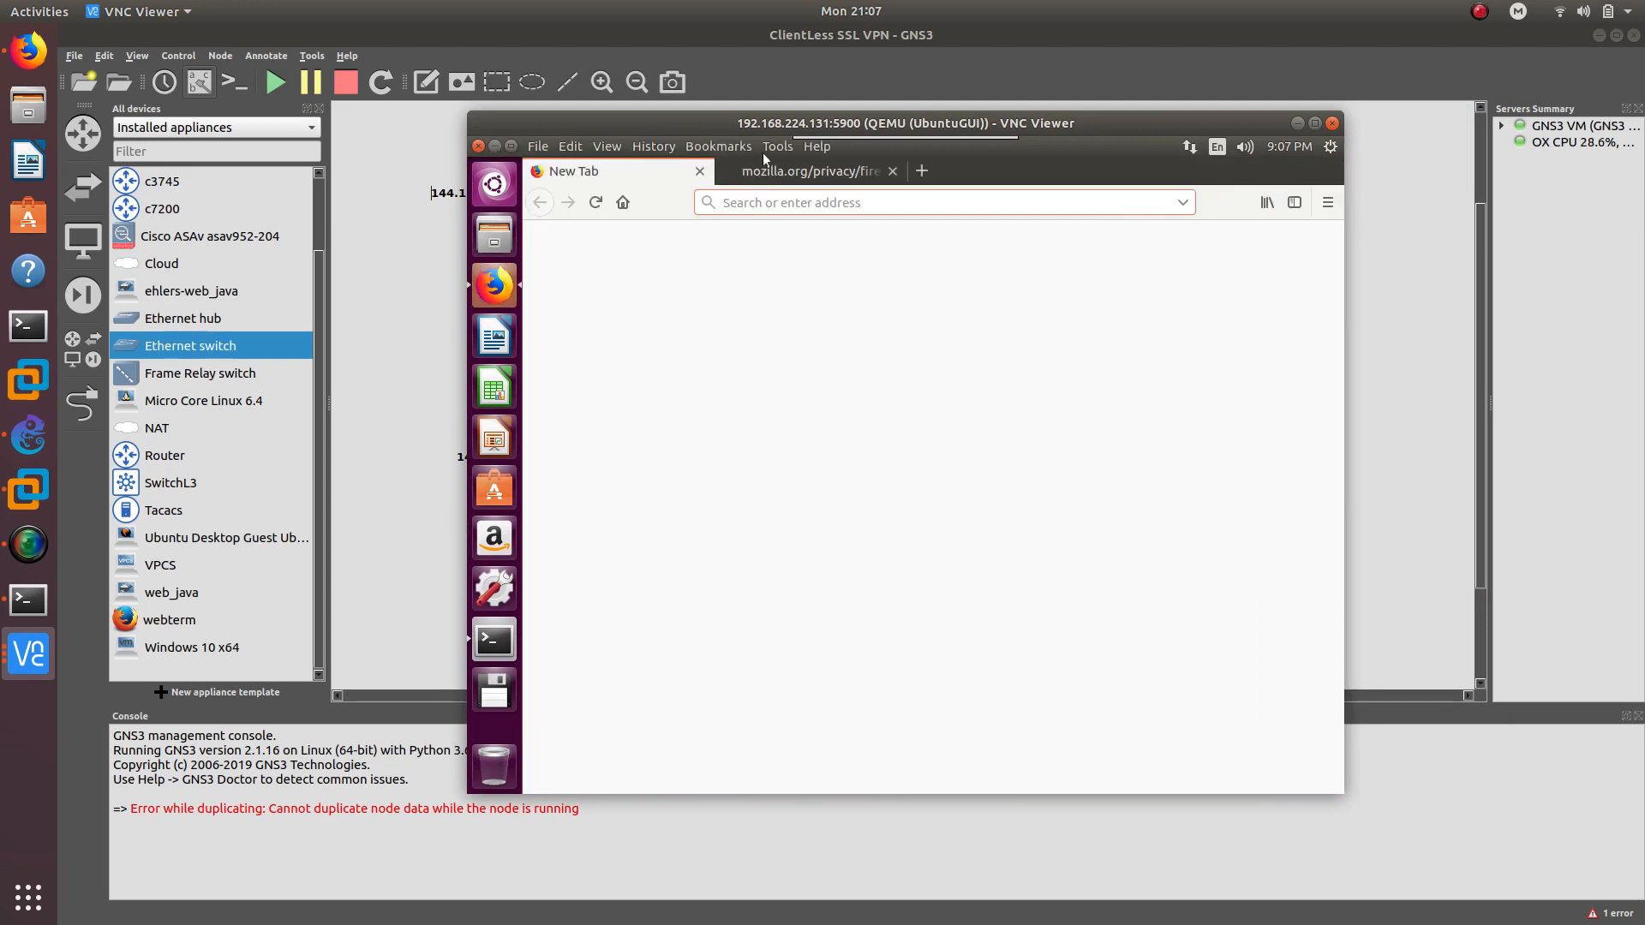
{"action": "type", "text": "htt"}
{"action": "left_click", "coordinate": [891, 171]}
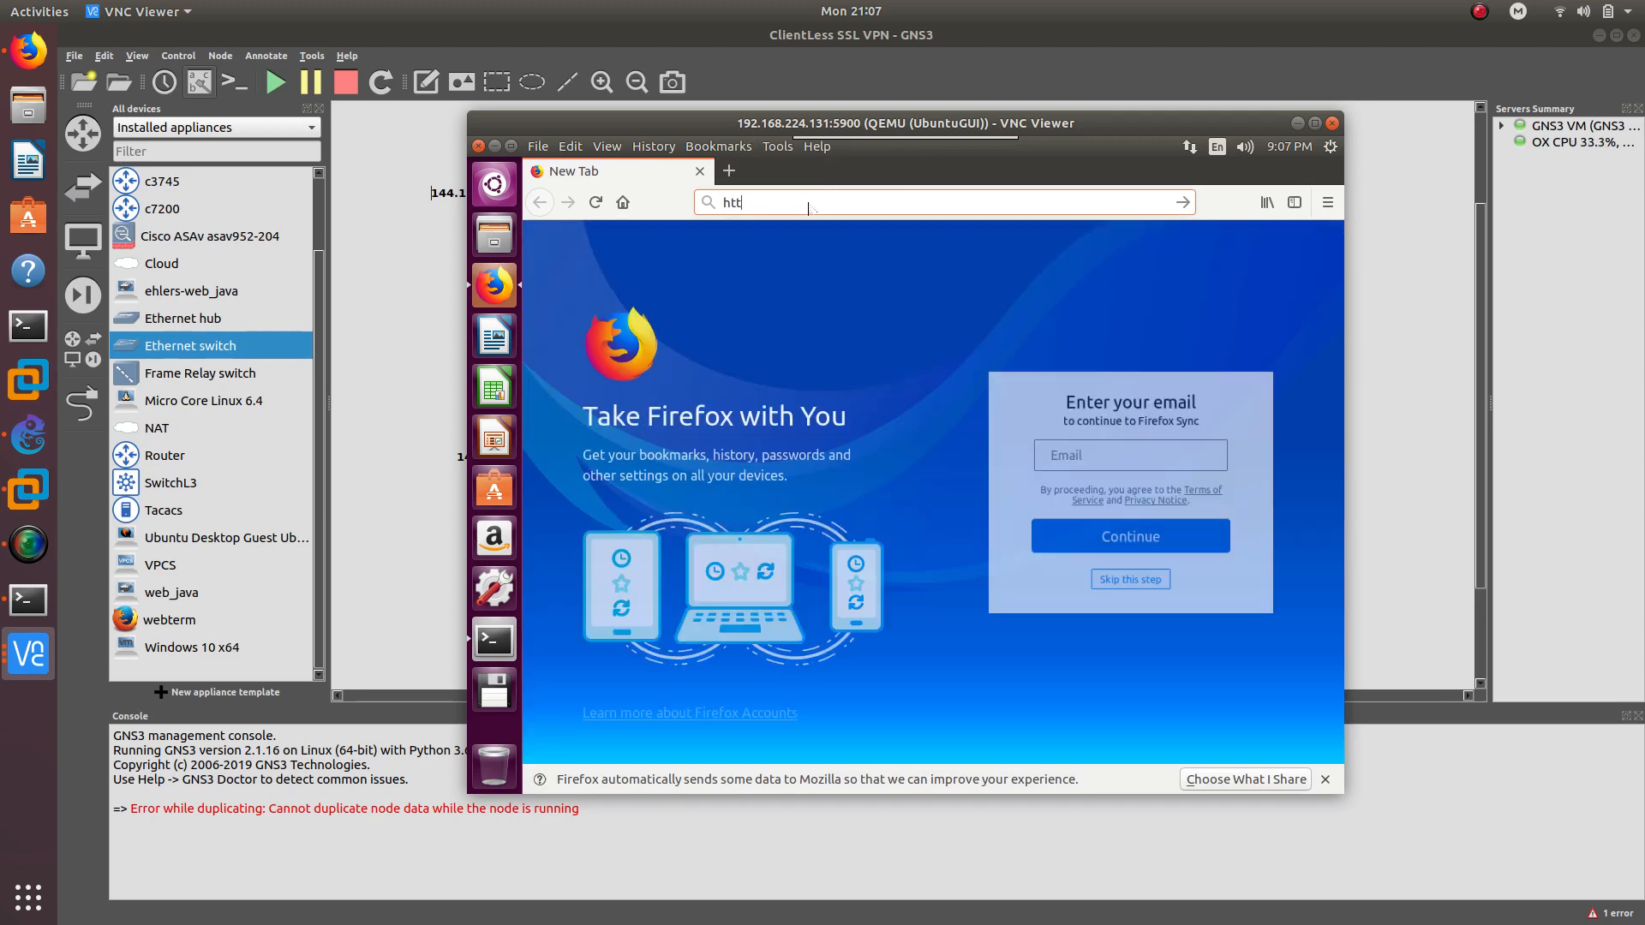
{"action": "type", "text": "ps:"}
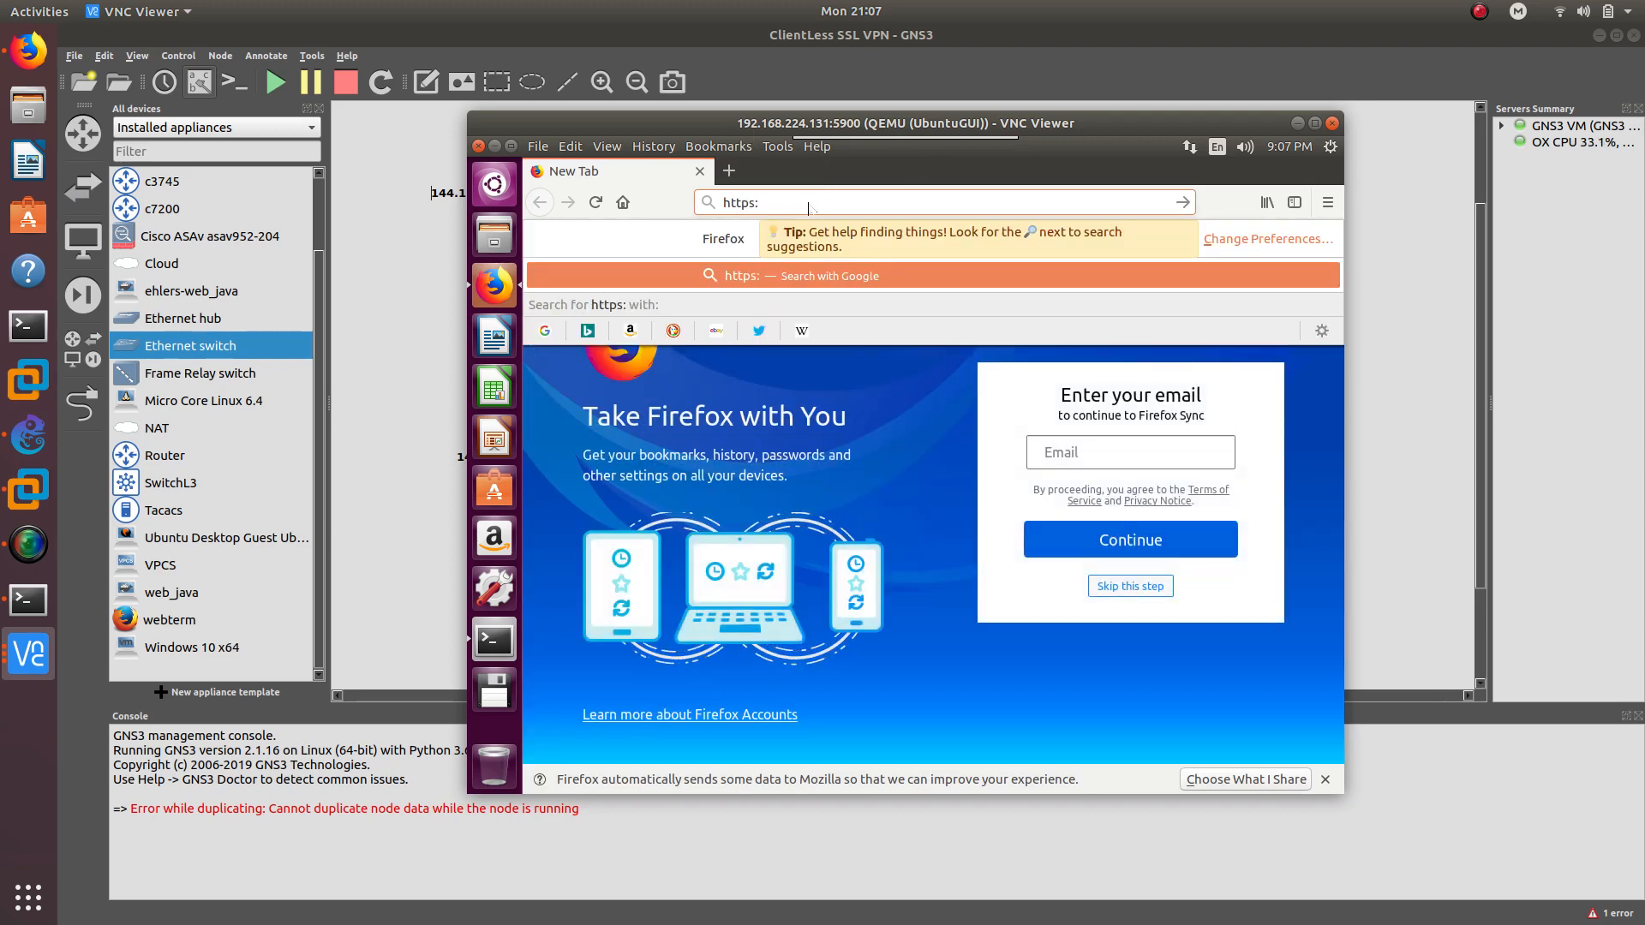
{"action": "type", "text": "//144.1.1"}
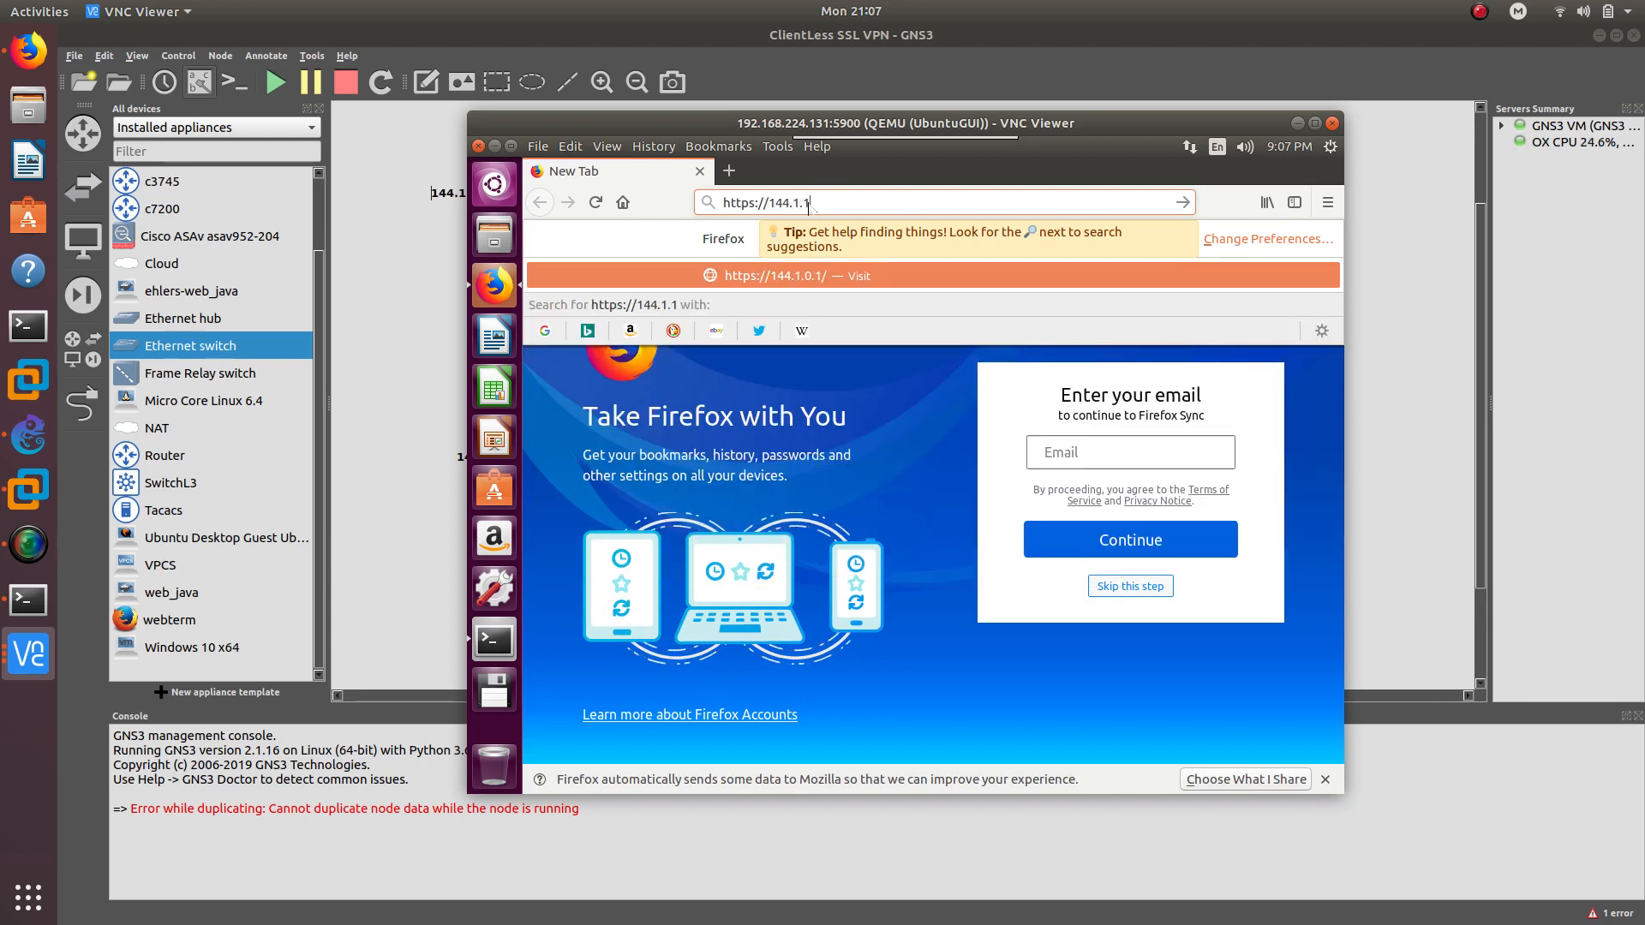
{"action": "type", "text": ".1"}
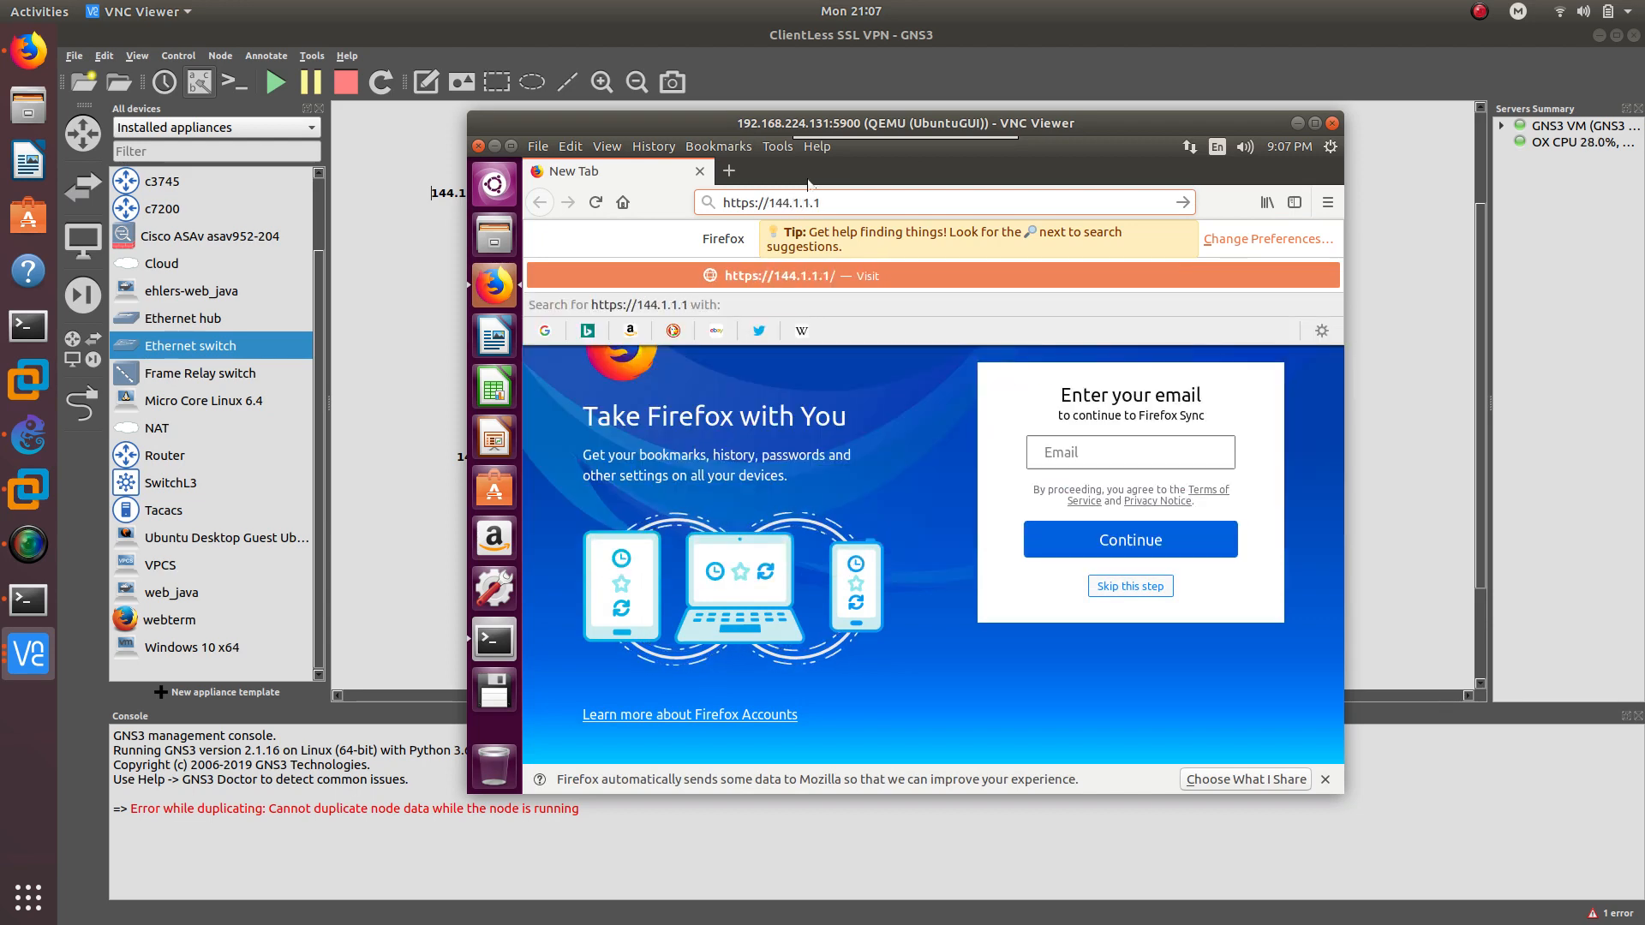
{"action": "left_click_drag", "start_coordinate": [808, 144], "coordinate": [1078, 157]}
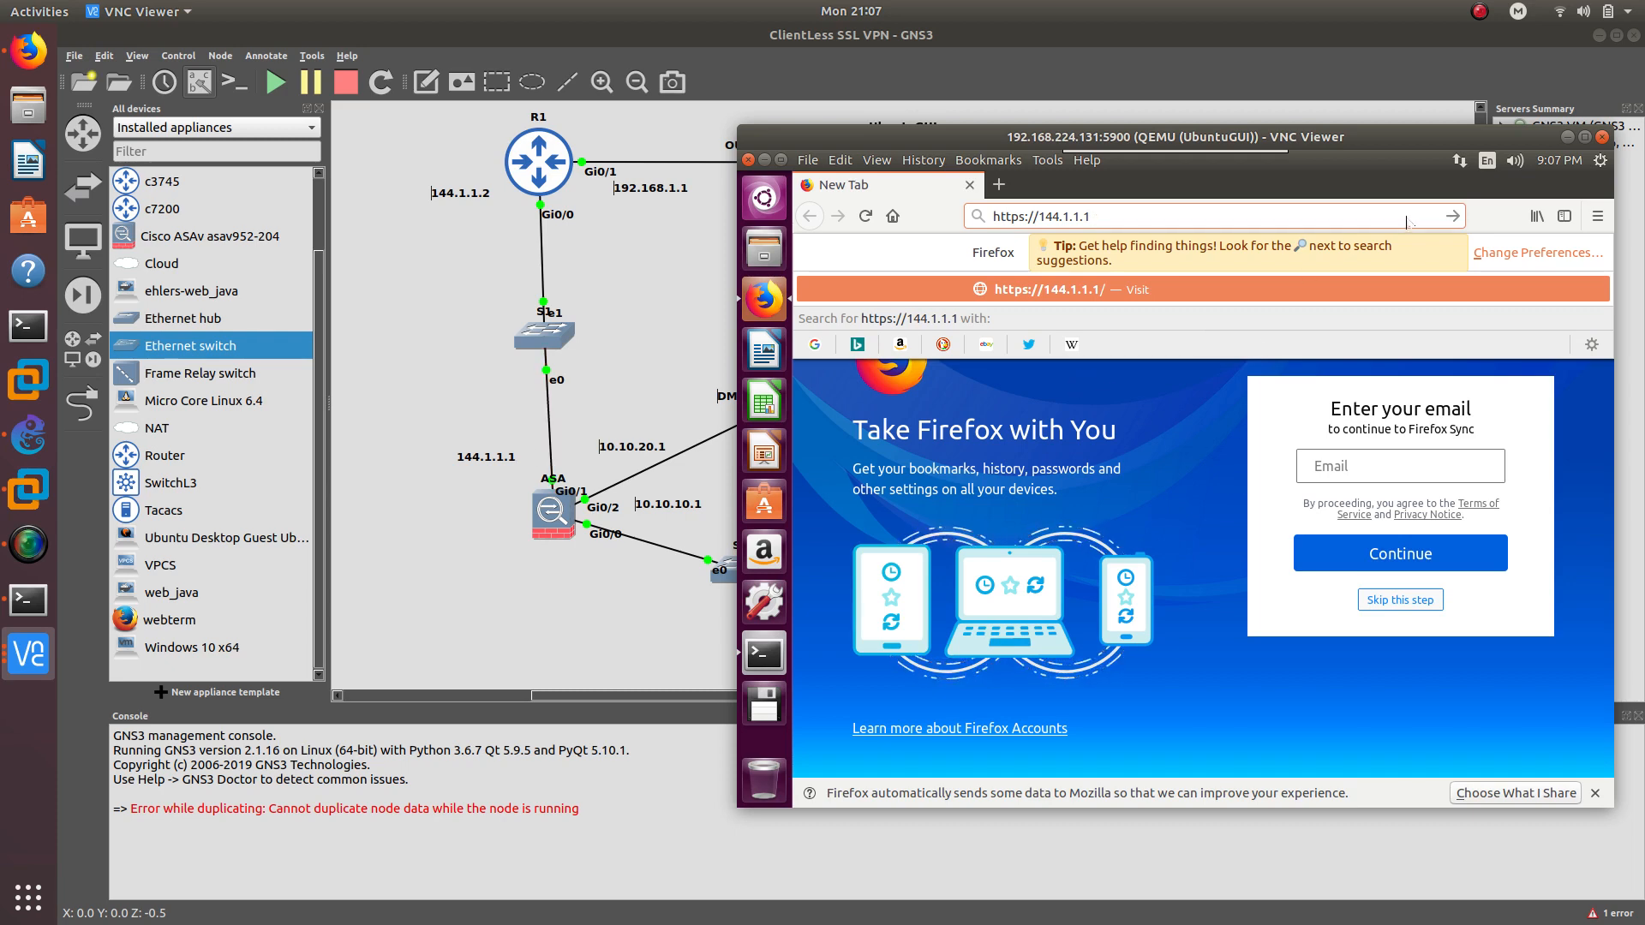
{"action": "left_click", "coordinate": [1449, 219]}
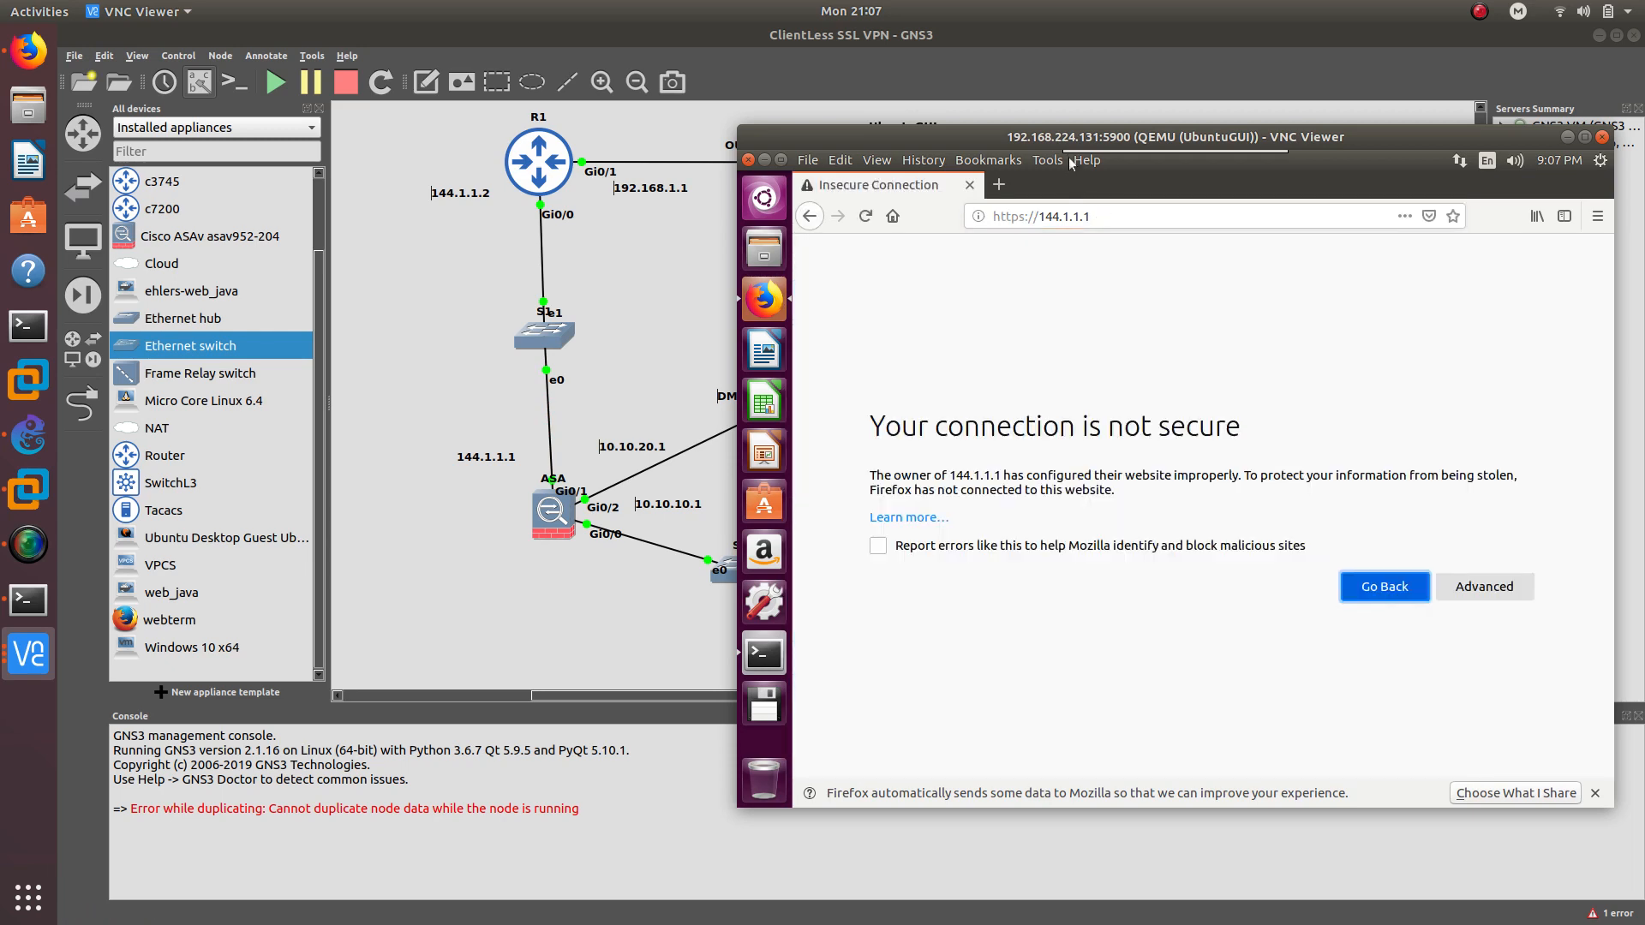
{"action": "left_click", "coordinate": [1076, 159]}
{"action": "left_click_drag", "start_coordinate": [1244, 162], "coordinate": [1083, 108]}
{"action": "left_click", "coordinate": [873, 336]}
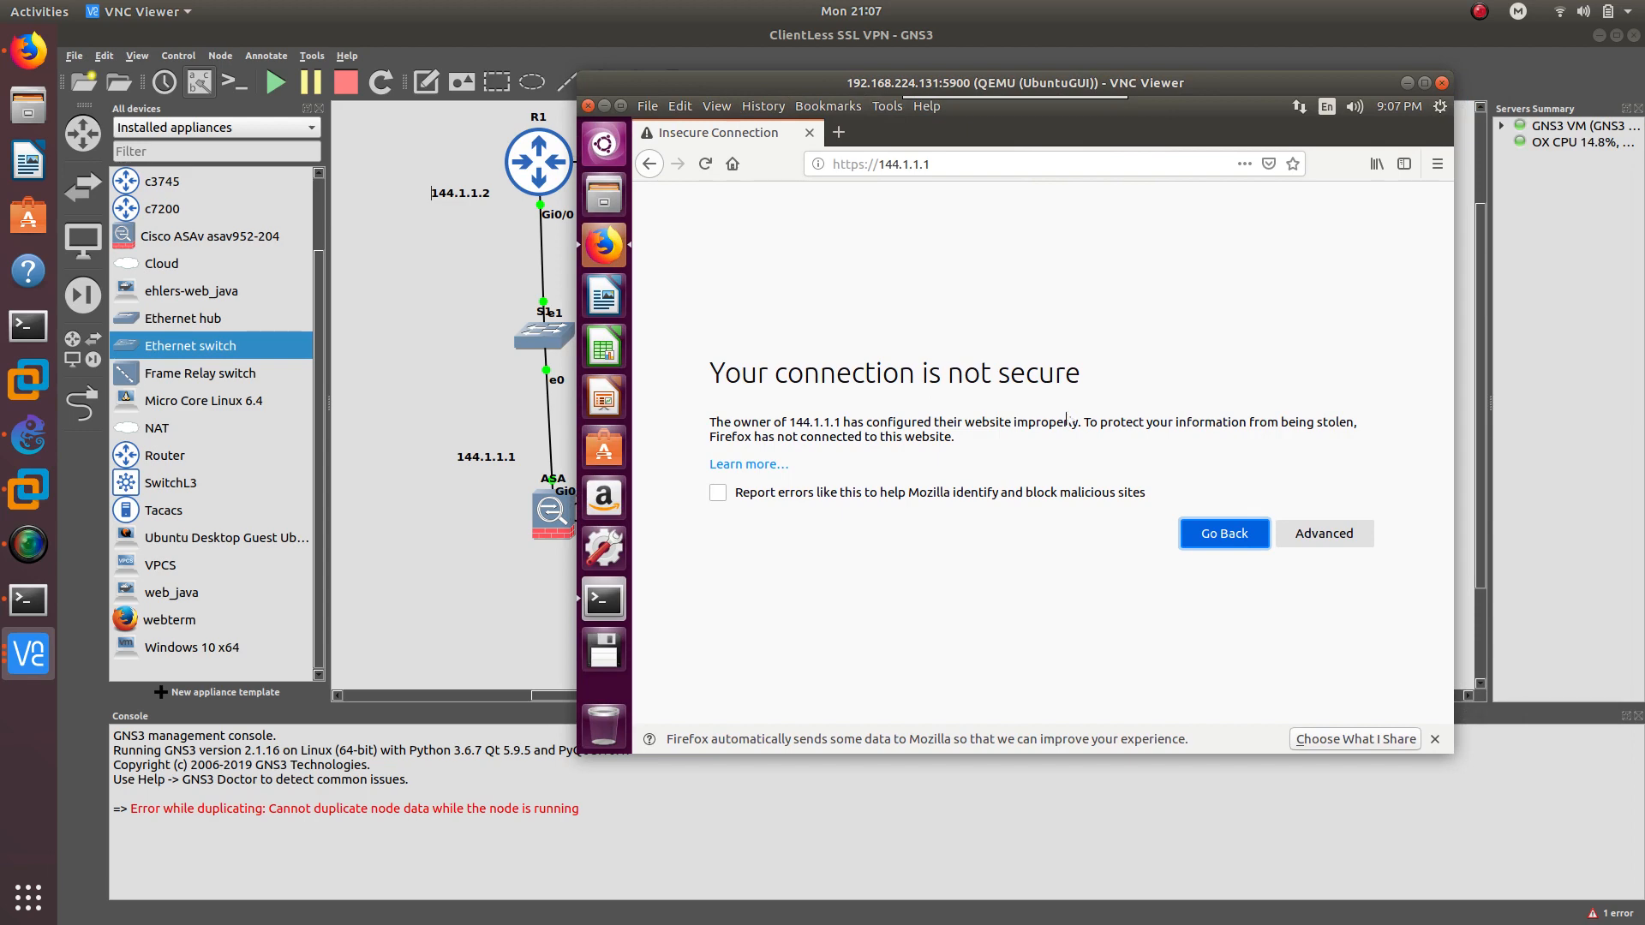
{"action": "left_click", "coordinate": [1323, 533]}
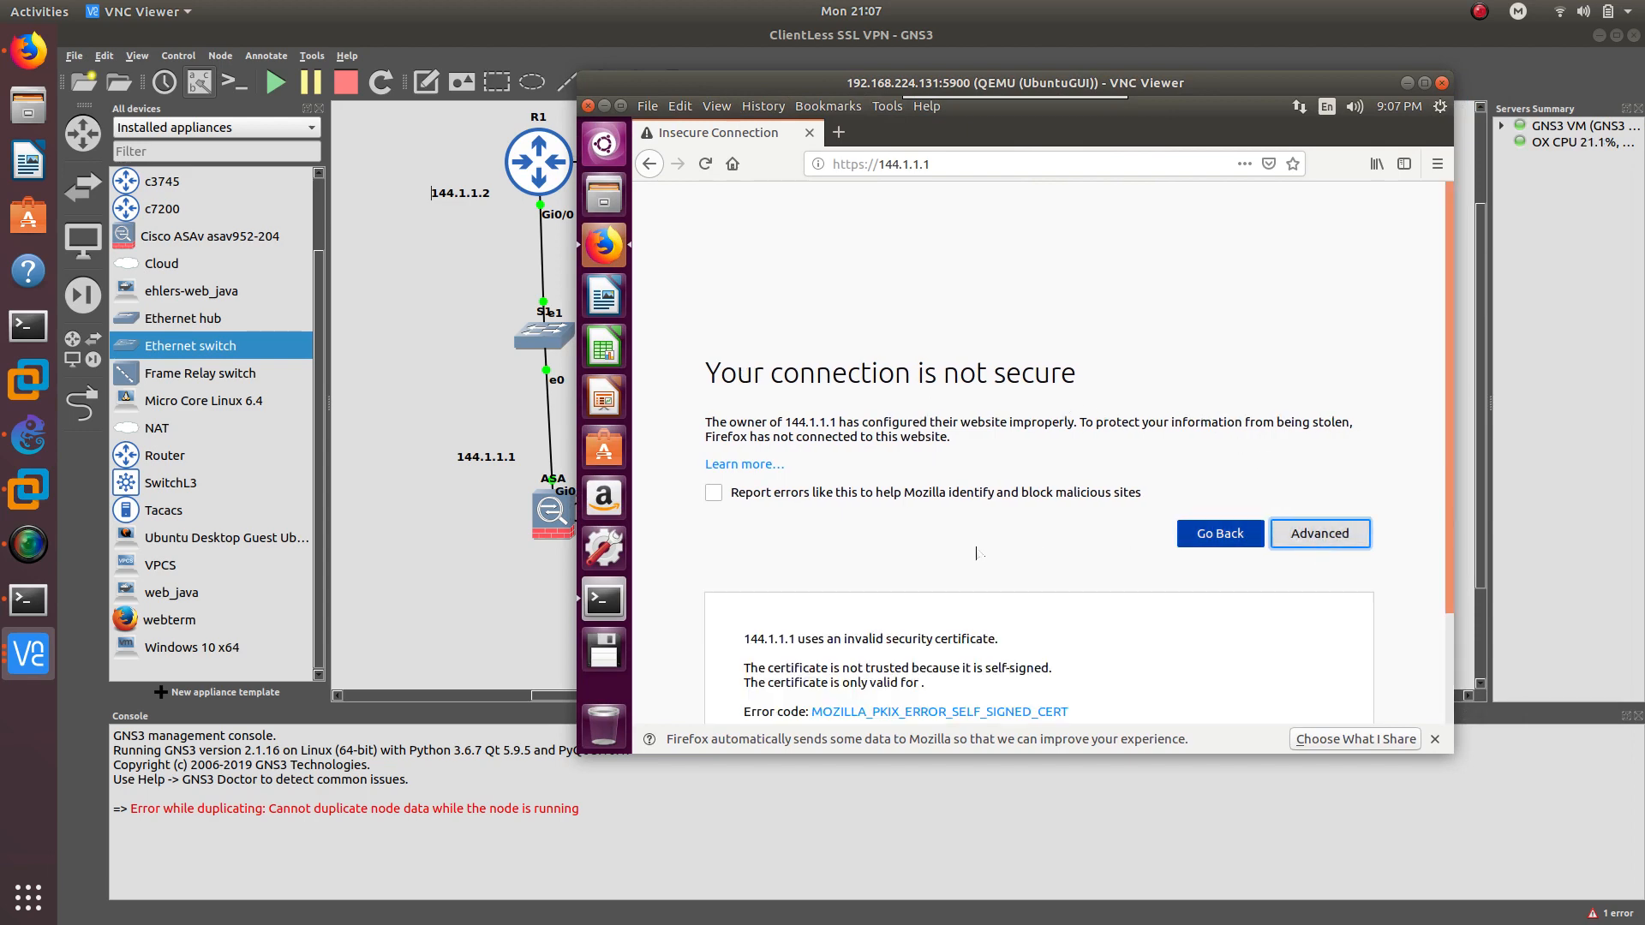
{"action": "left_click", "coordinate": [1242, 656]}
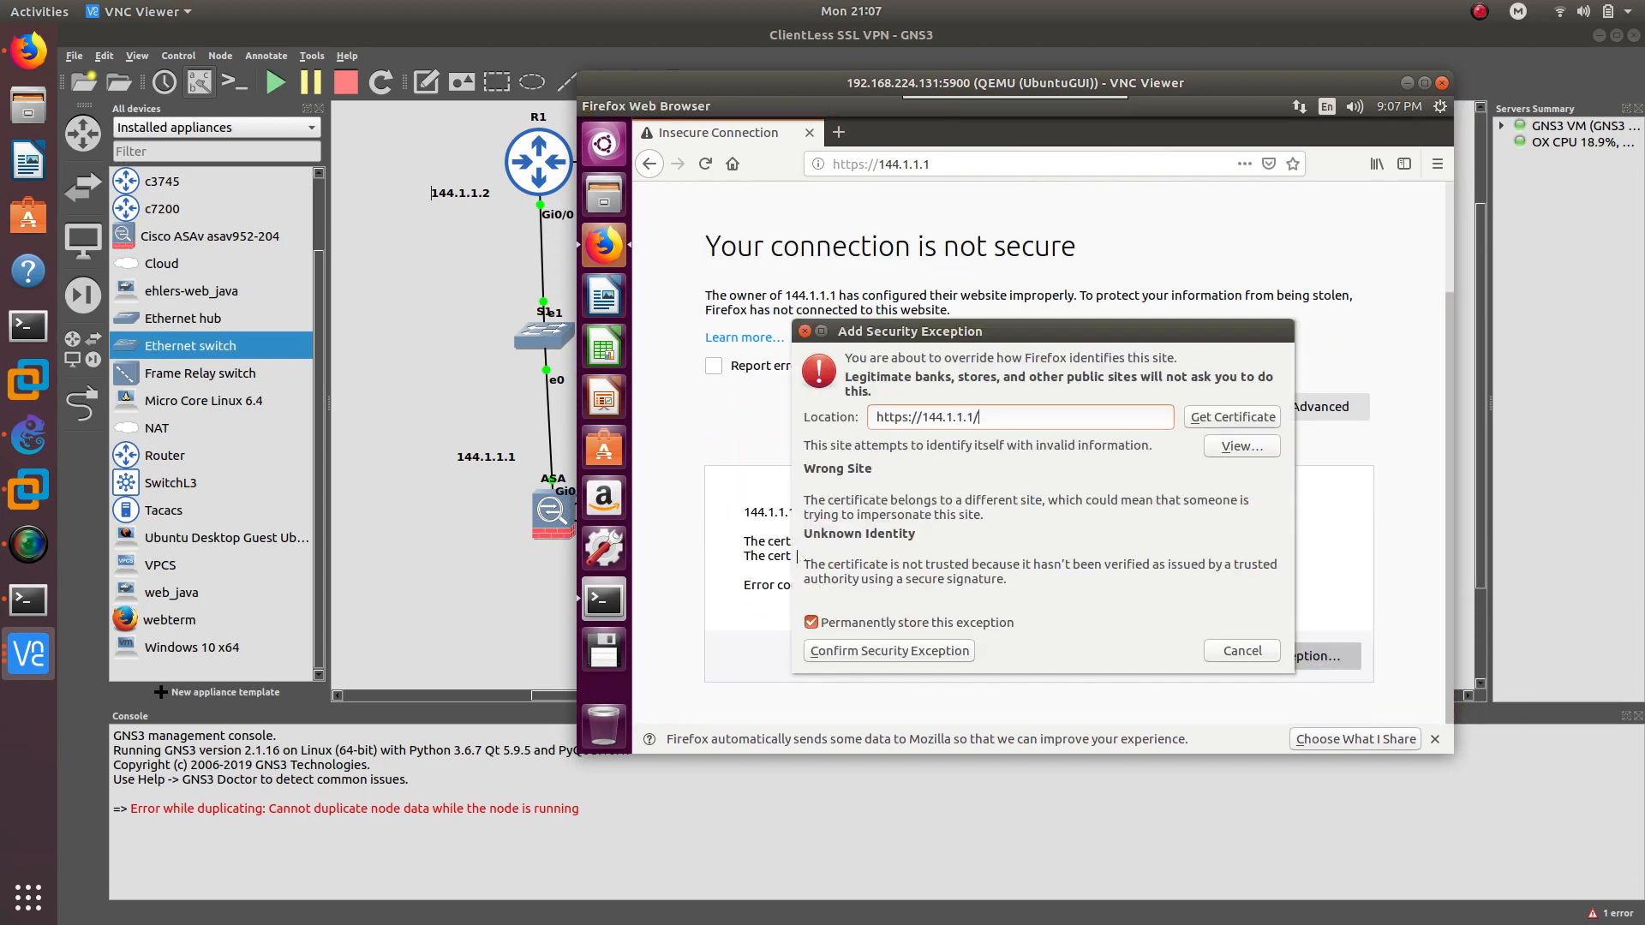
{"action": "left_click", "coordinate": [898, 651]}
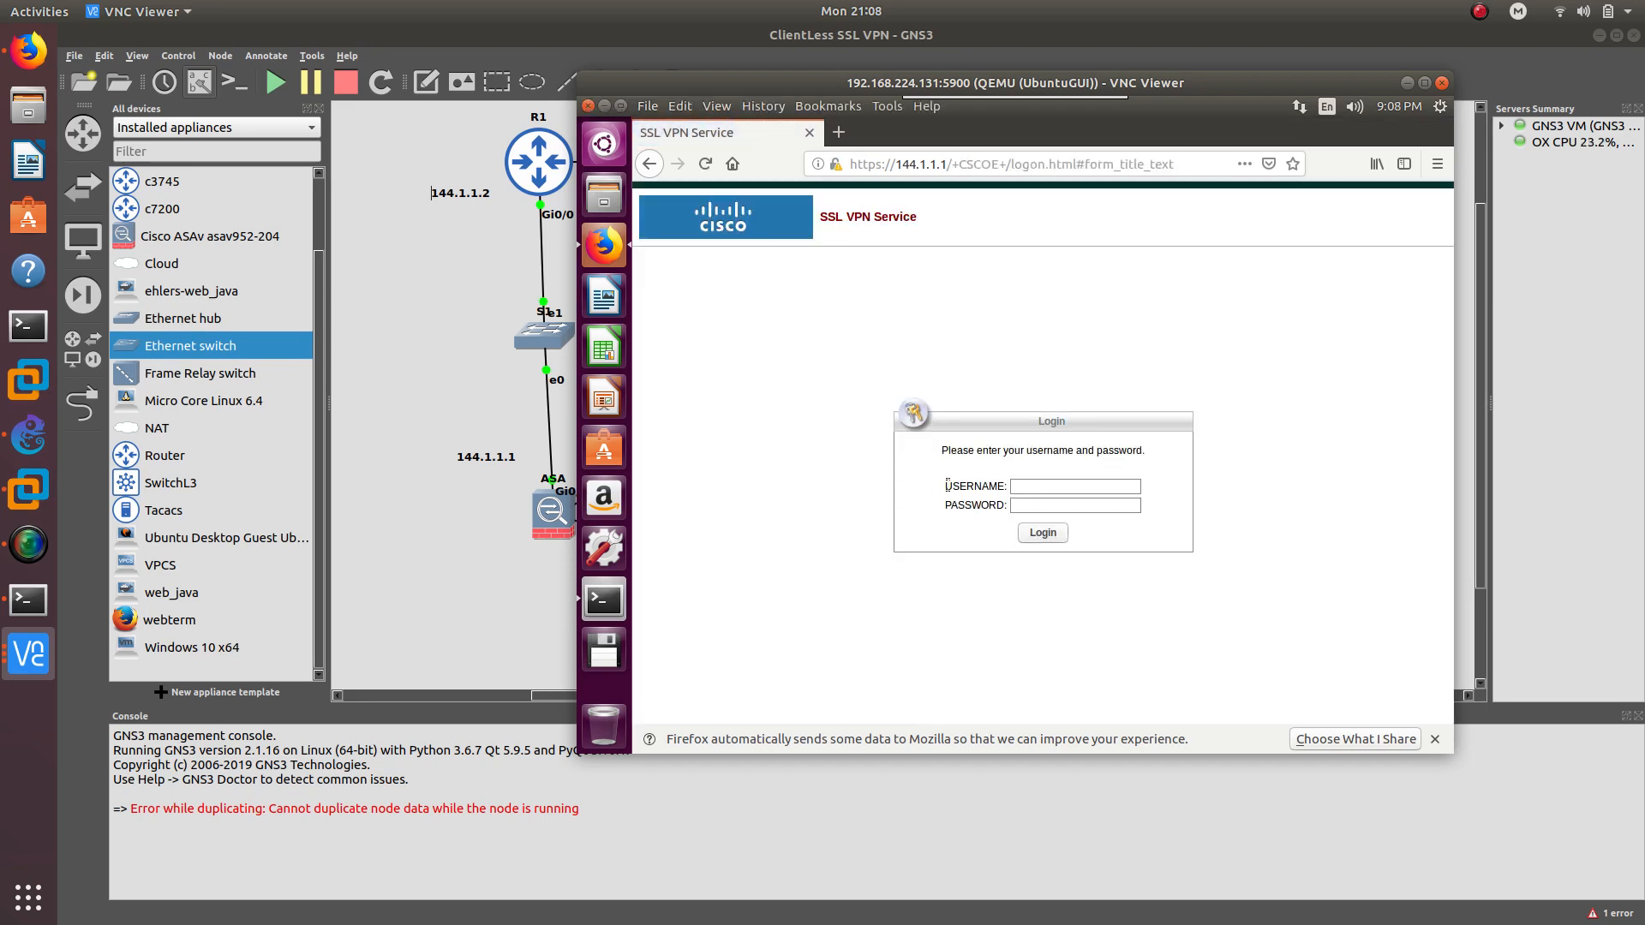
Sign in to the SSL VPN portal with the username and password, declining to save the login
{"action": "left_click_drag", "start_coordinate": [947, 486], "coordinate": [1008, 495]}
{"action": "left_click_drag", "start_coordinate": [817, 216], "coordinate": [922, 229]}
{"action": "left_click", "coordinate": [1031, 488]}
{"action": "key", "text": "BackSpace"}
{"action": "key", "text": "BackSpace"}
{"action": "key", "text": "Return"}
{"action": "left_click", "coordinate": [855, 374]}
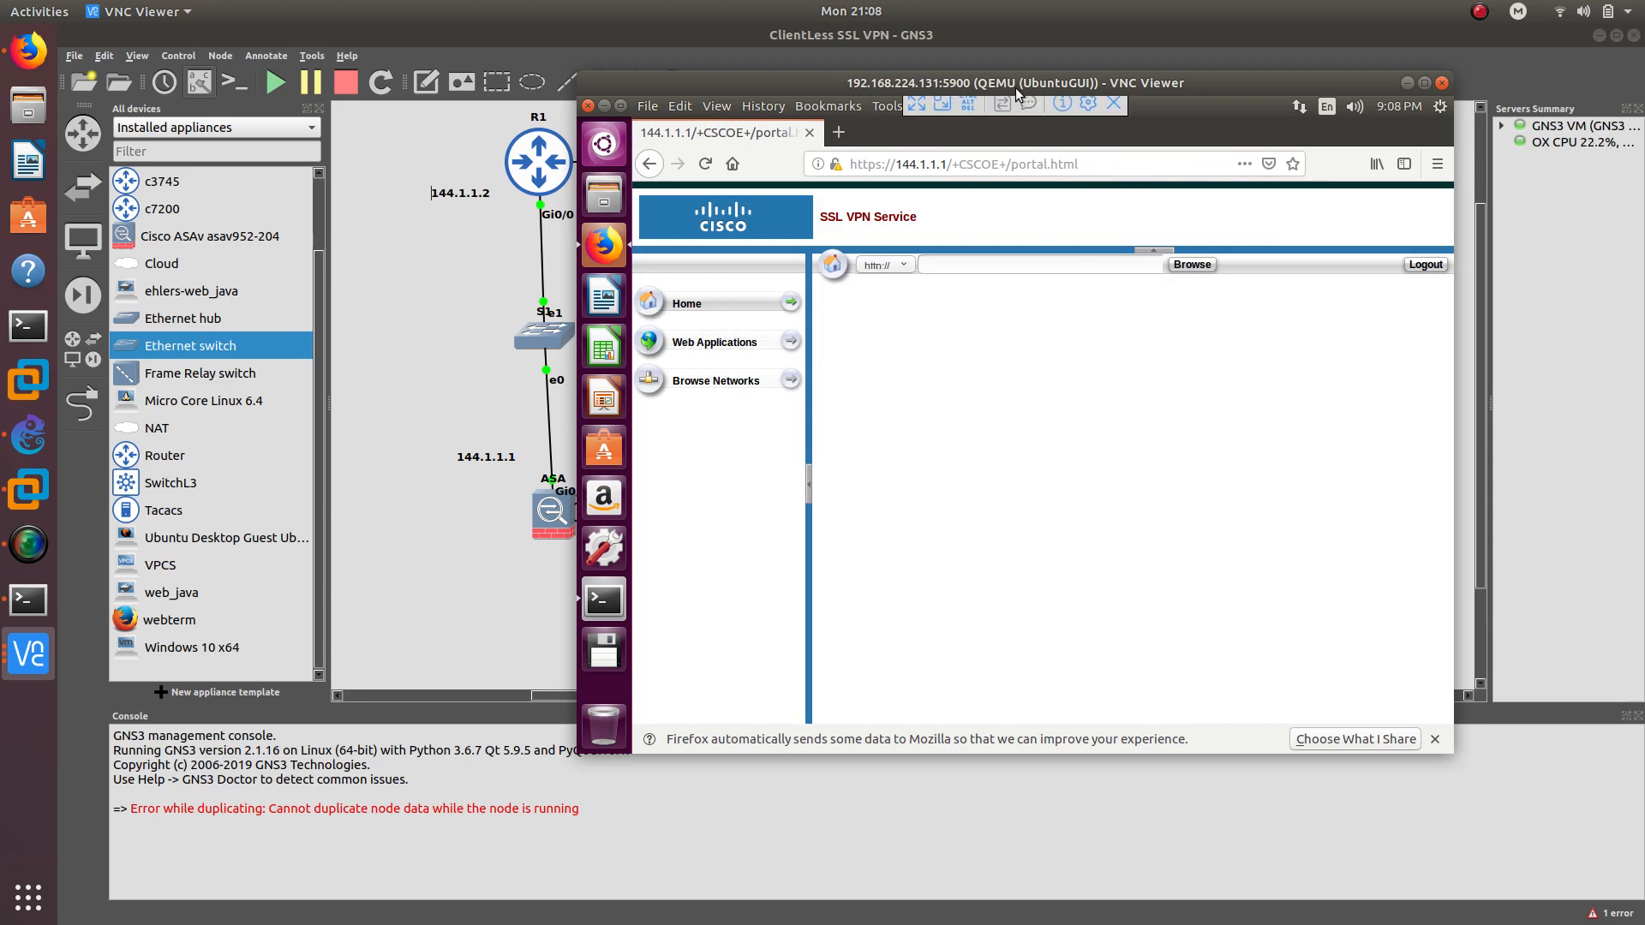
Log out of the SSL VPN portal to reach the Goodbye page
{"action": "left_click_drag", "start_coordinate": [1009, 85], "coordinate": [961, 84]}
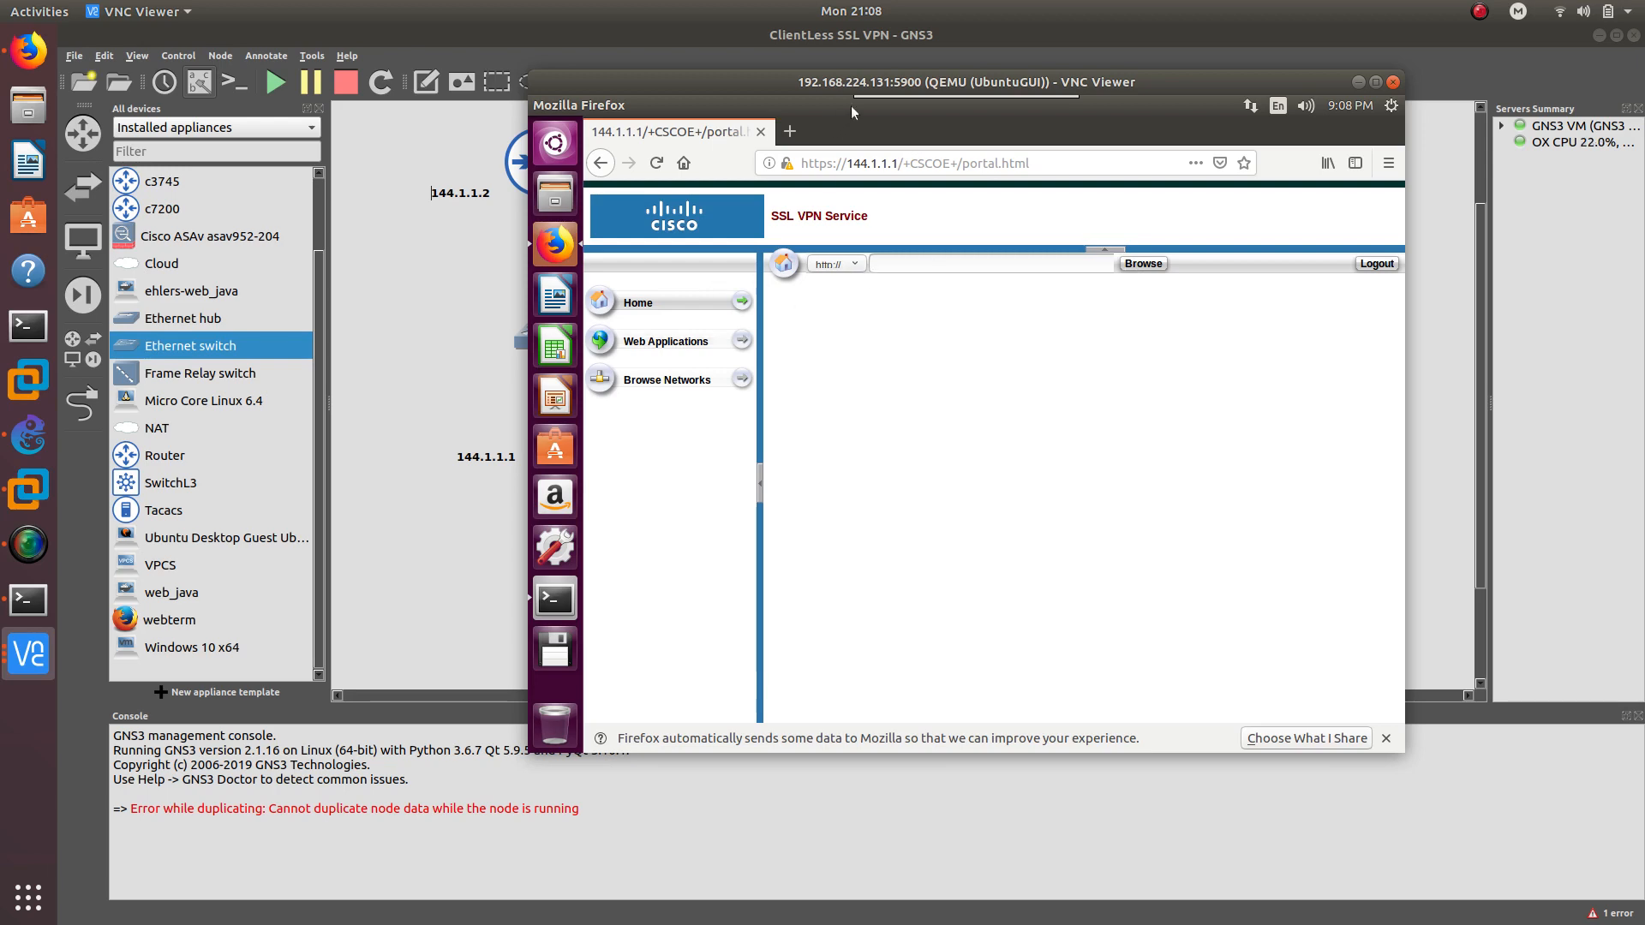
{"action": "left_click_drag", "start_coordinate": [863, 81], "coordinate": [838, 151]}
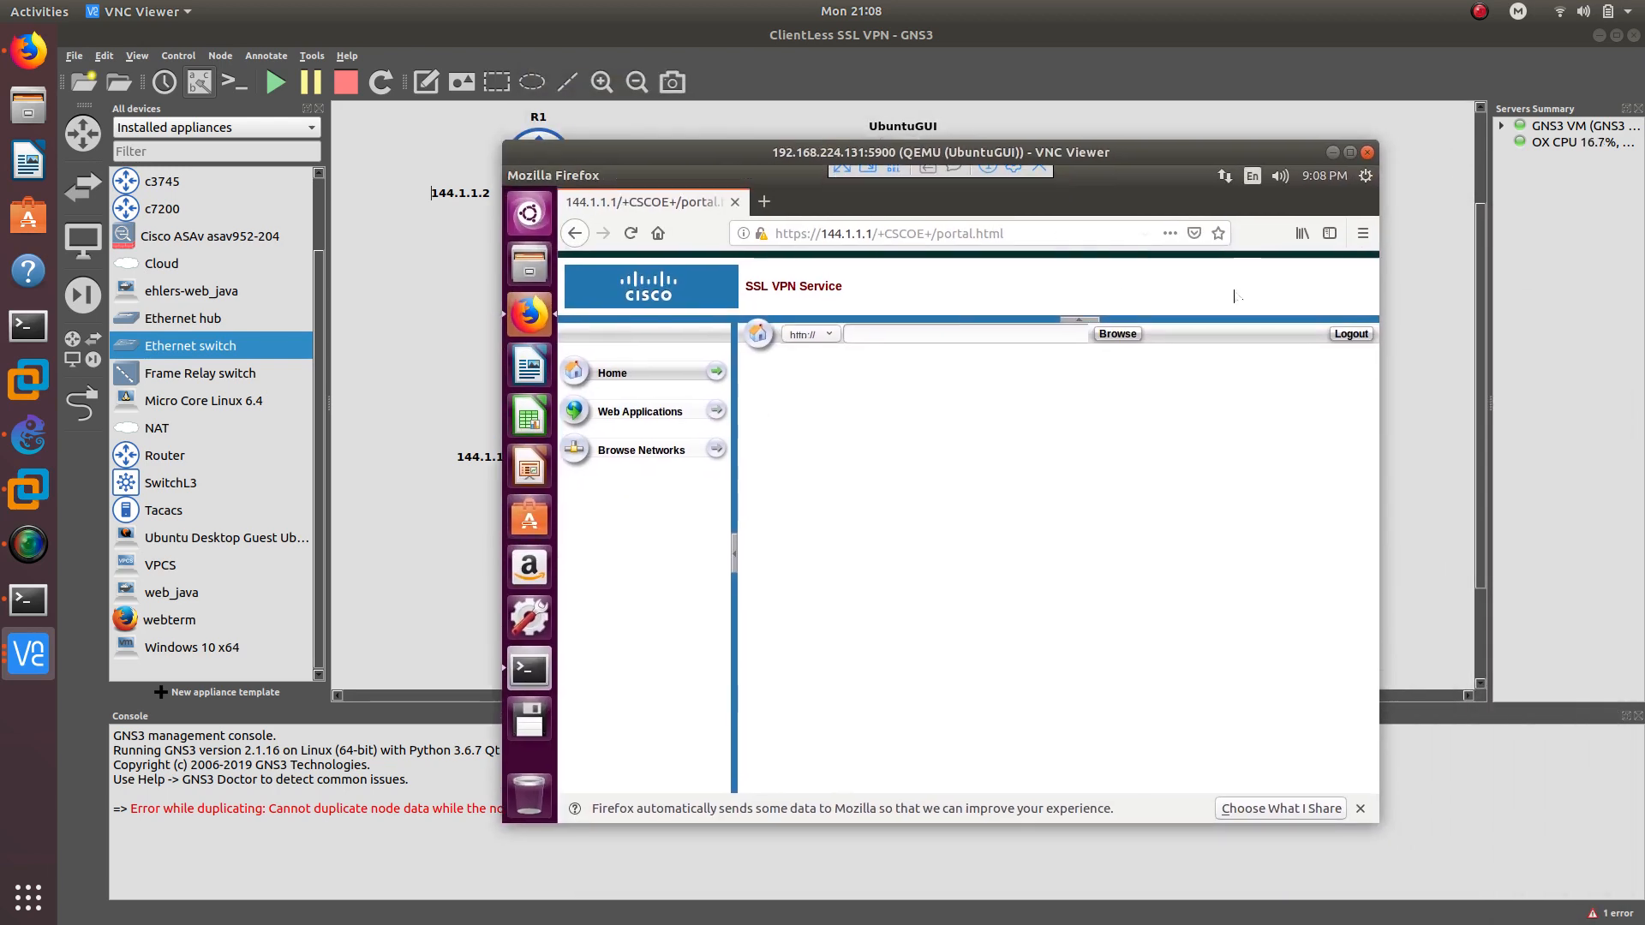
{"action": "left_click", "coordinate": [1351, 334]}
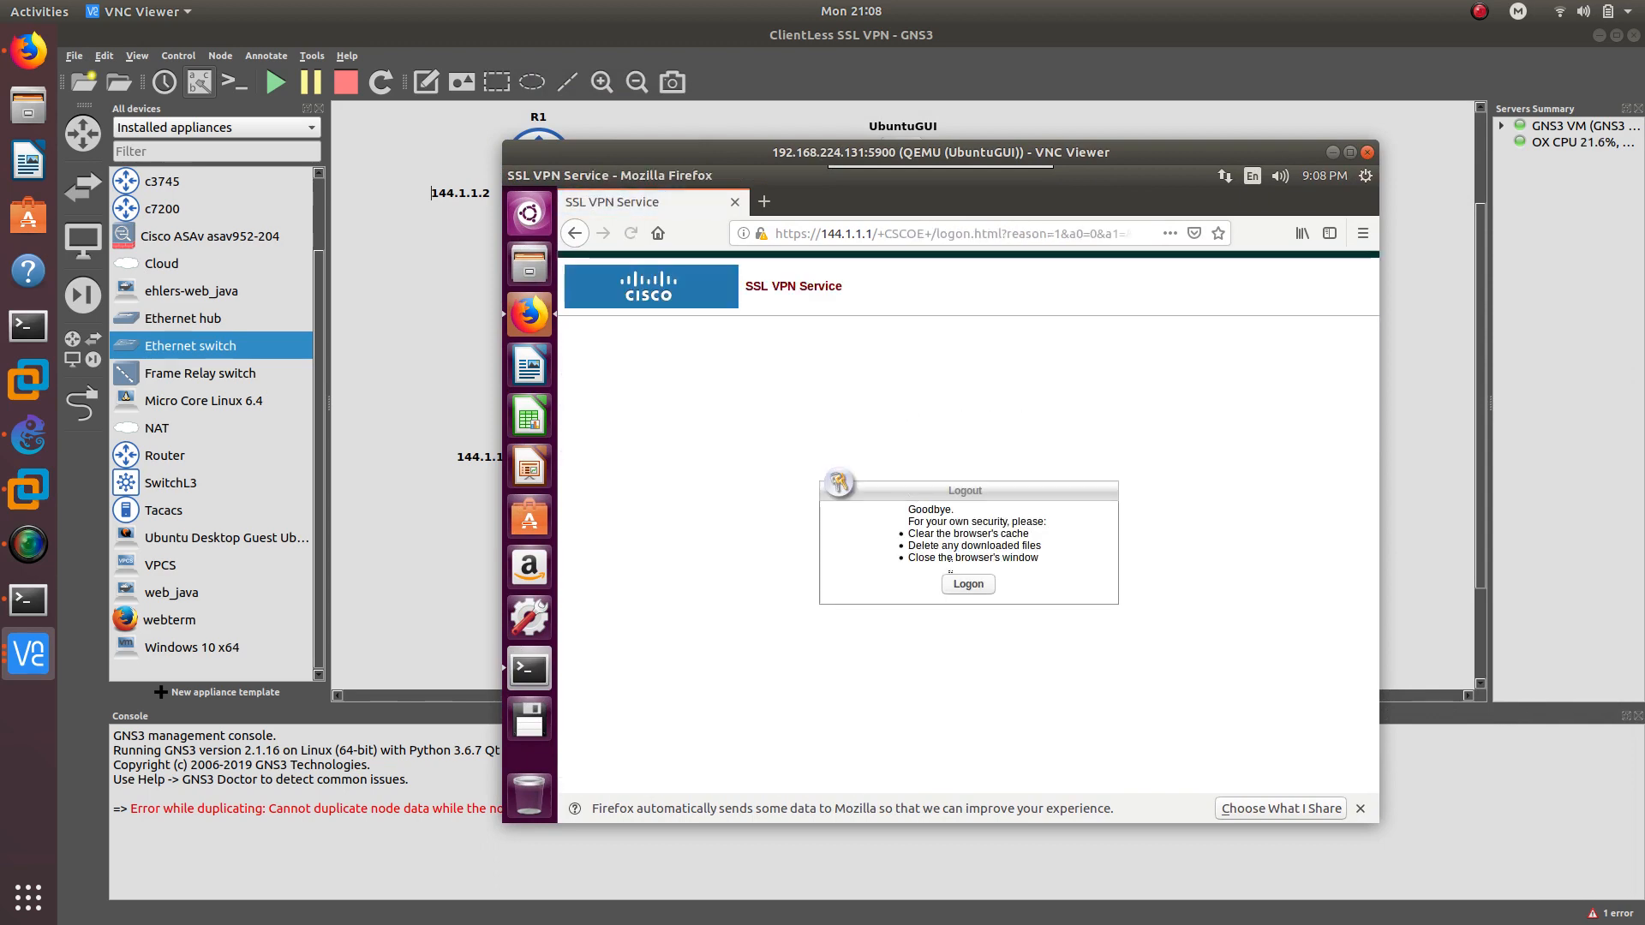
Return to the portal login form and sign in again, without saving the login in Firefox
{"action": "left_click", "coordinate": [961, 585]}
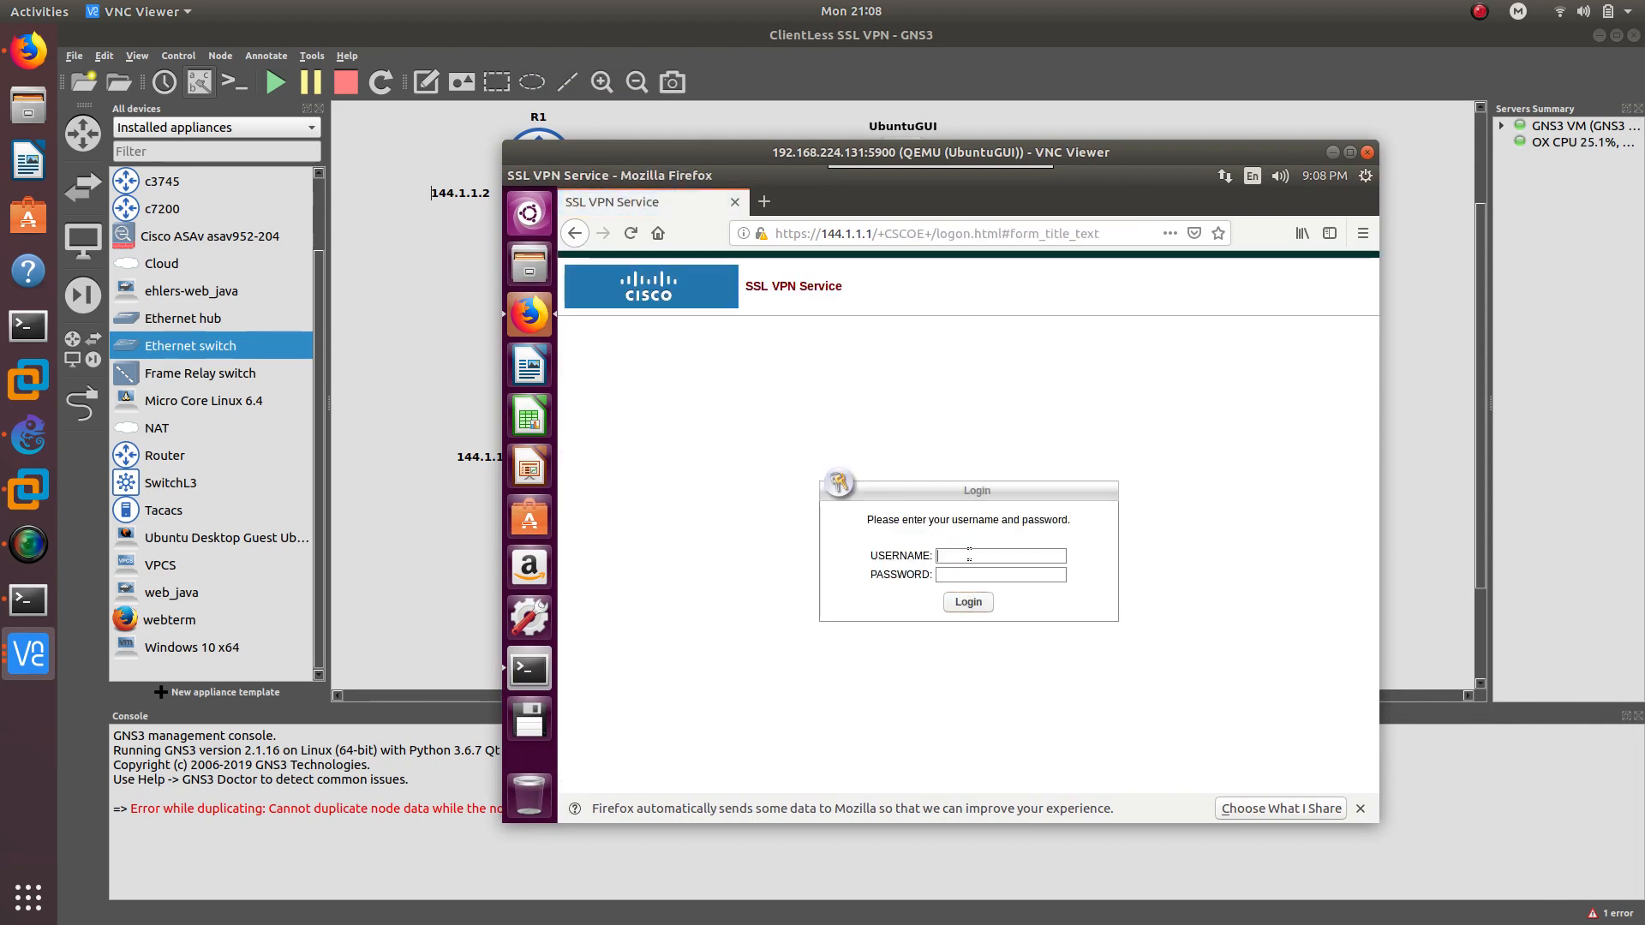
{"action": "type", "text": "ubuntu"}
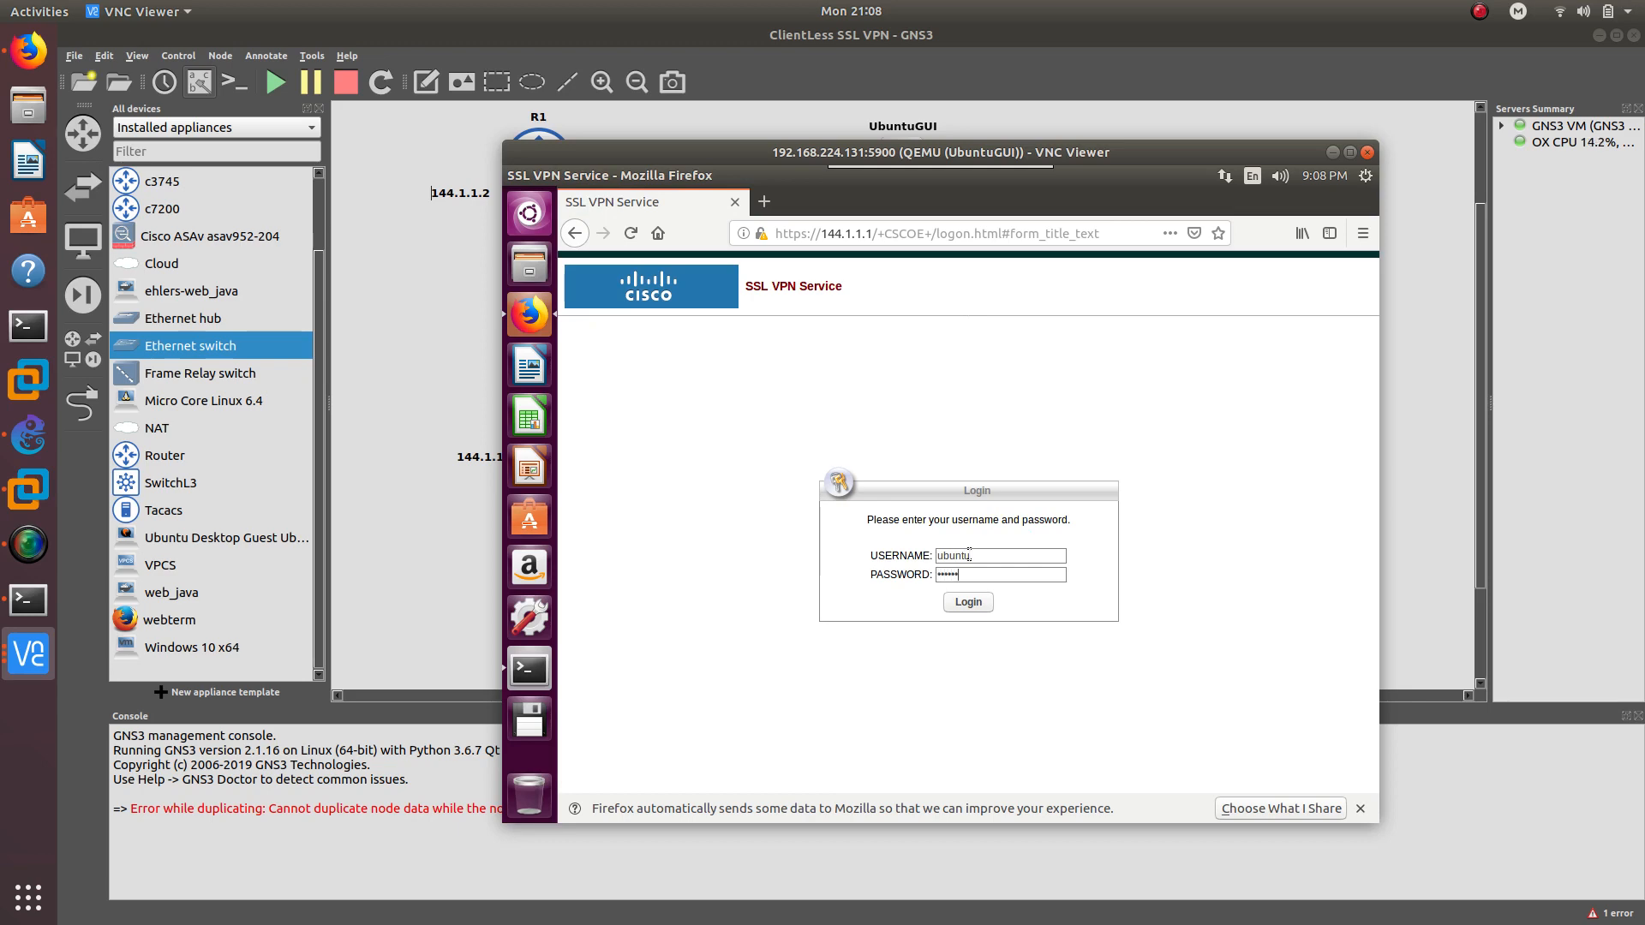
{"action": "key", "text": "Return"}
{"action": "left_click", "coordinate": [848, 408]}
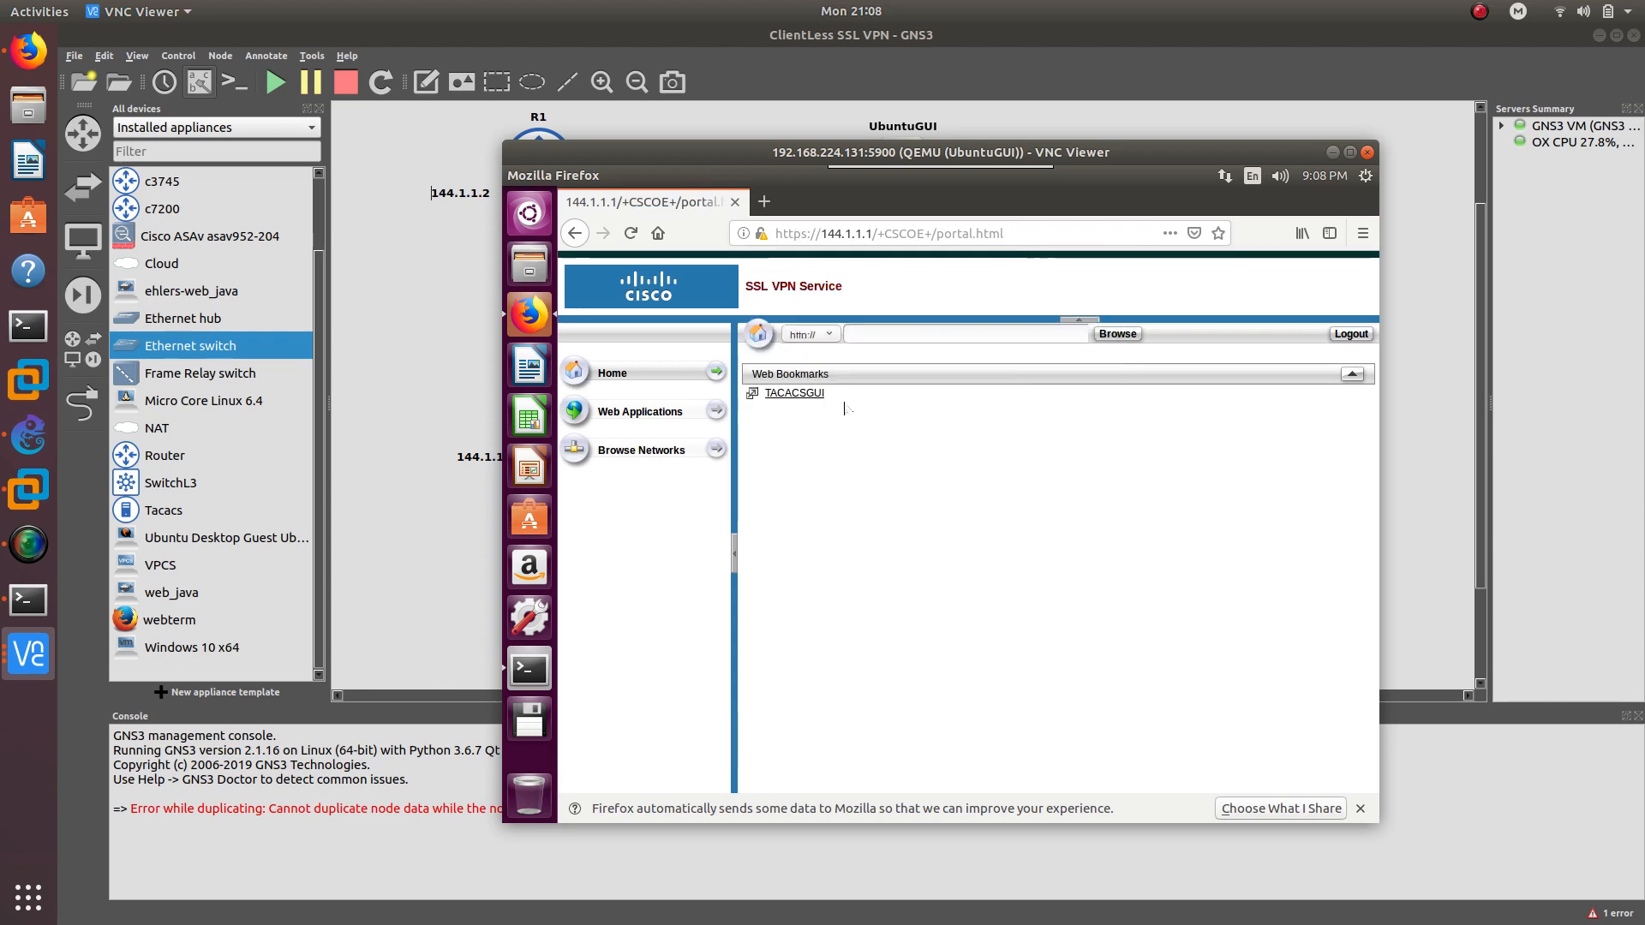
{"action": "left_click_drag", "start_coordinate": [803, 152], "coordinate": [821, 121]}
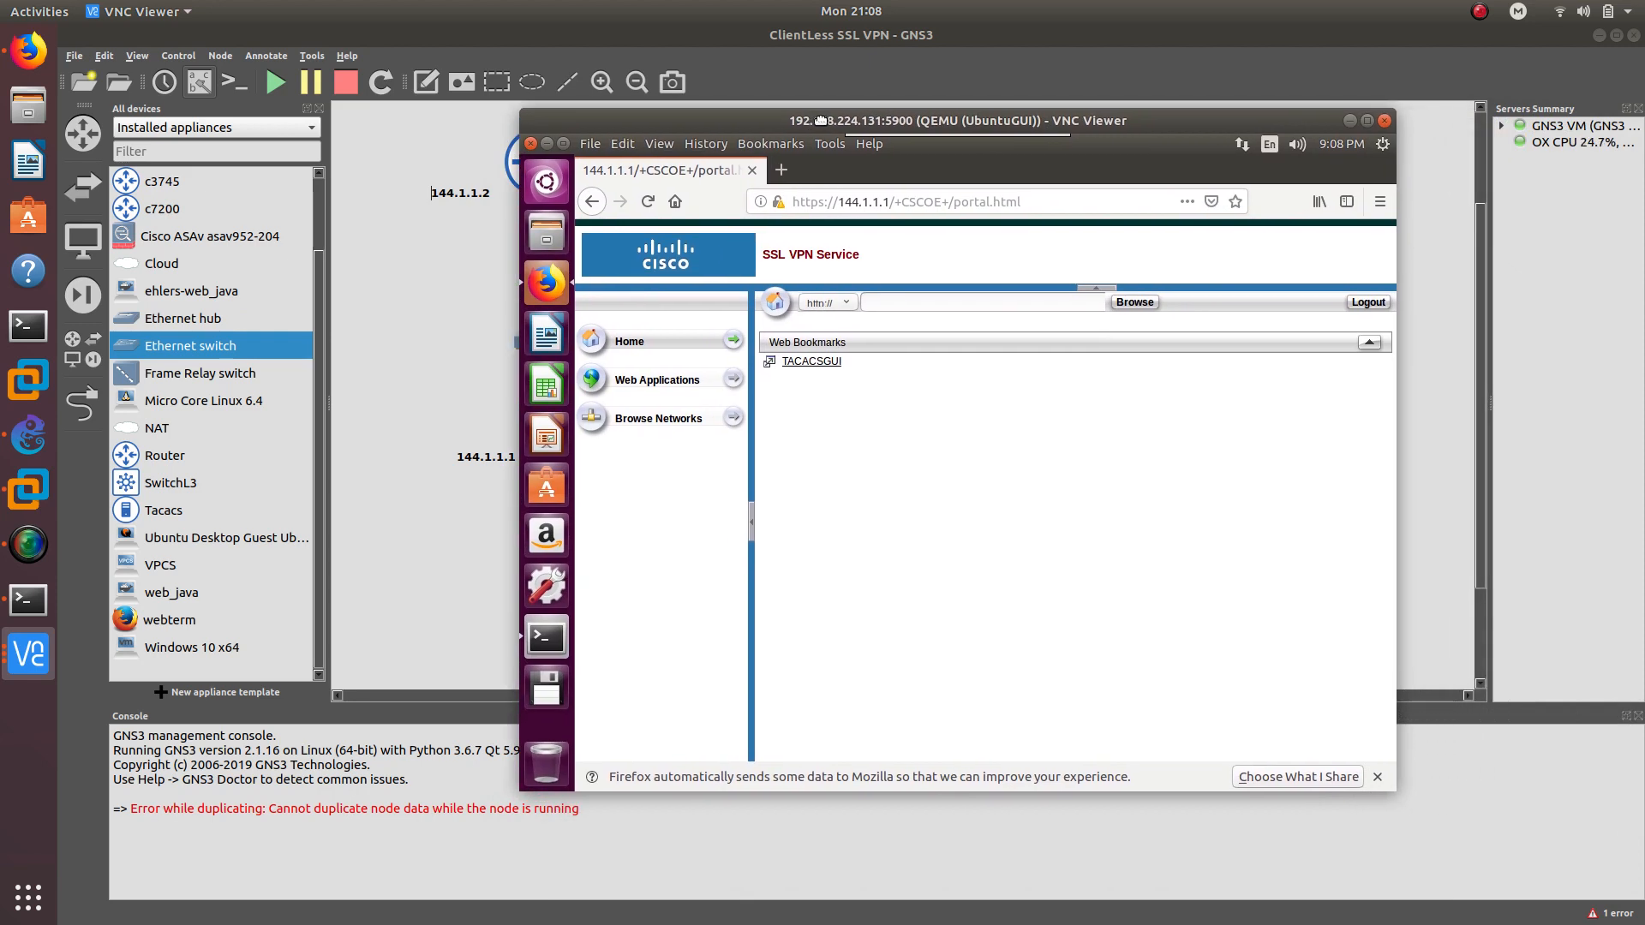
Launch the portal's TACACSGUI bookmark and highlight the 144.1.1.1 portal host in its address
{"action": "left_click", "coordinate": [818, 363]}
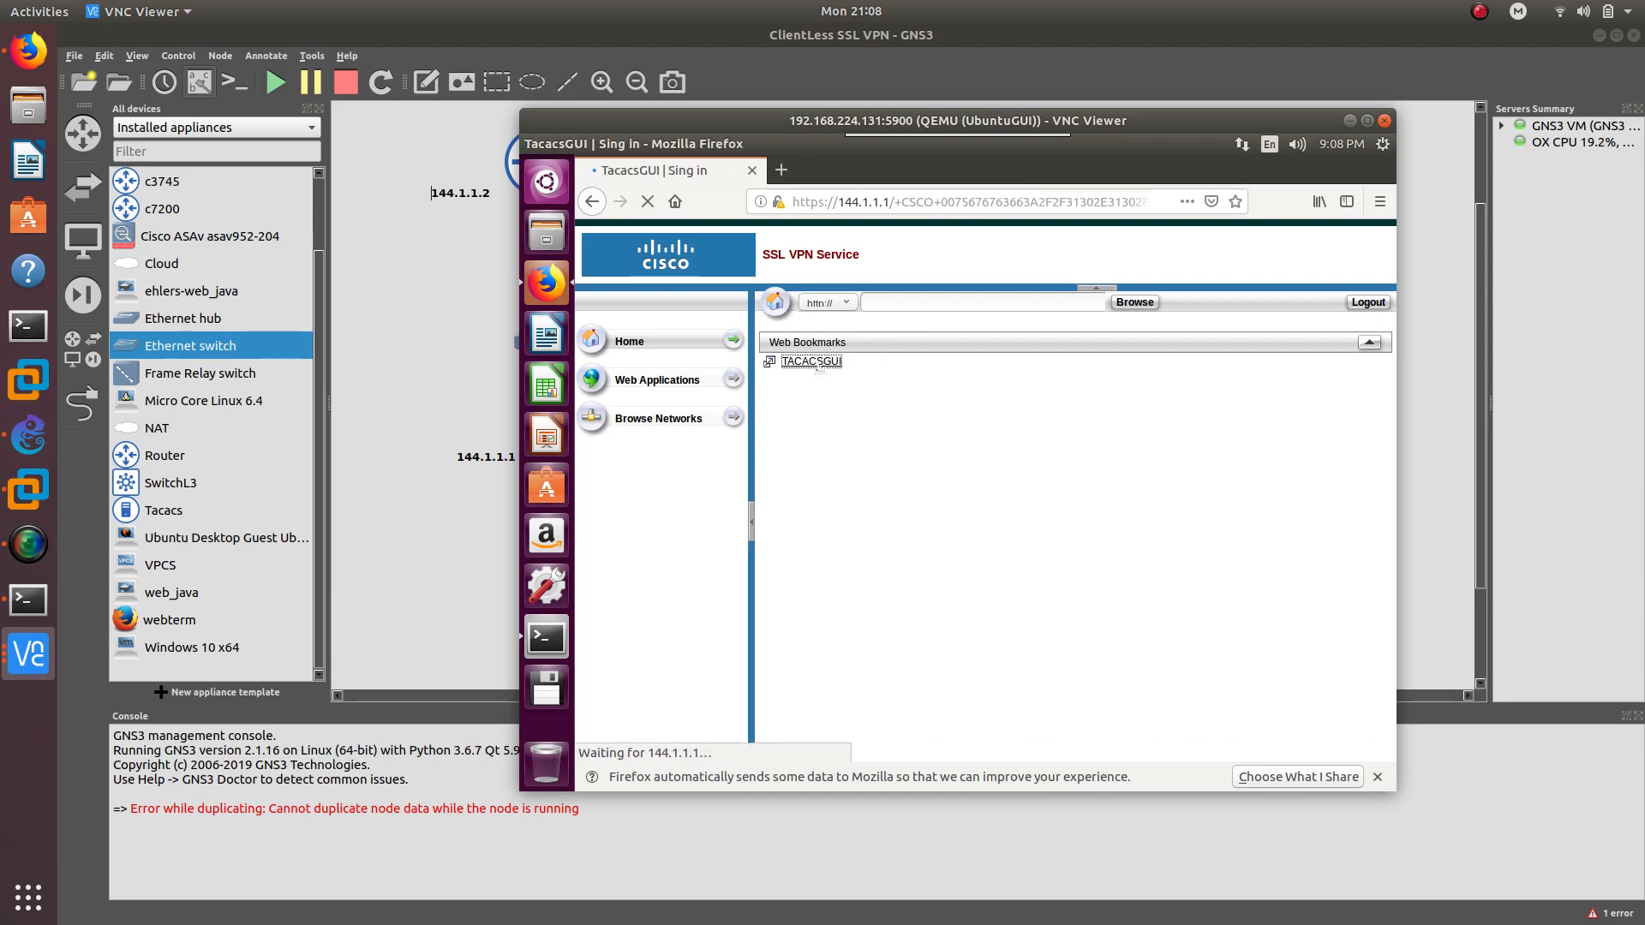
{"action": "left_click_drag", "start_coordinate": [835, 125], "coordinate": [1209, 154]}
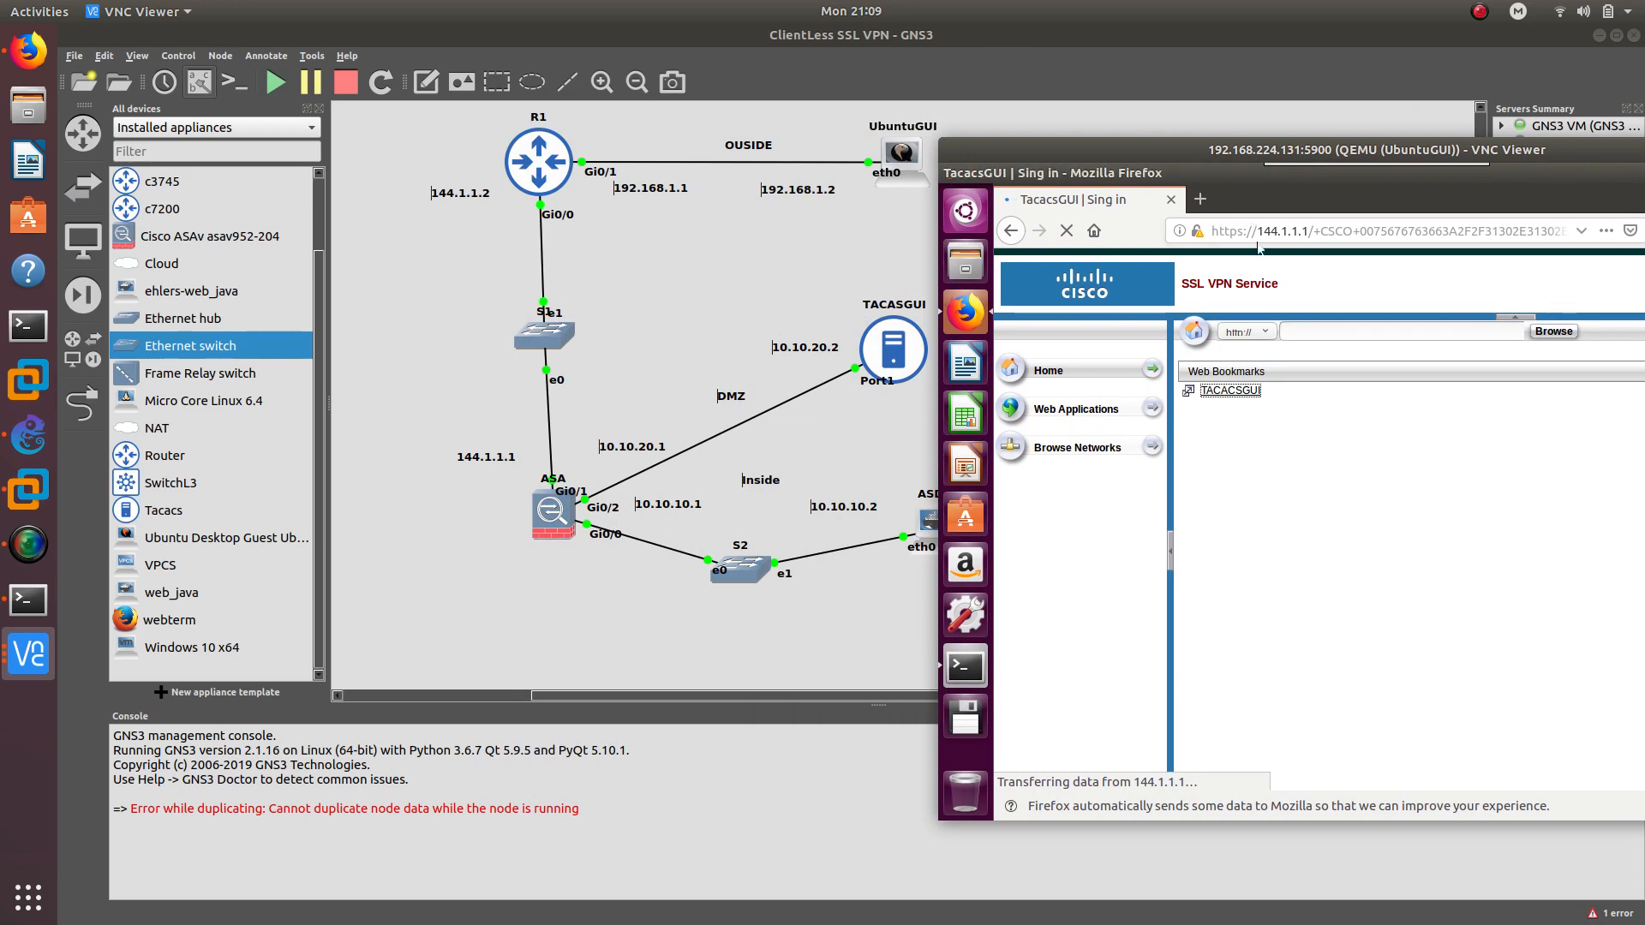
{"action": "left_click_drag", "start_coordinate": [1260, 231], "coordinate": [1308, 231]}
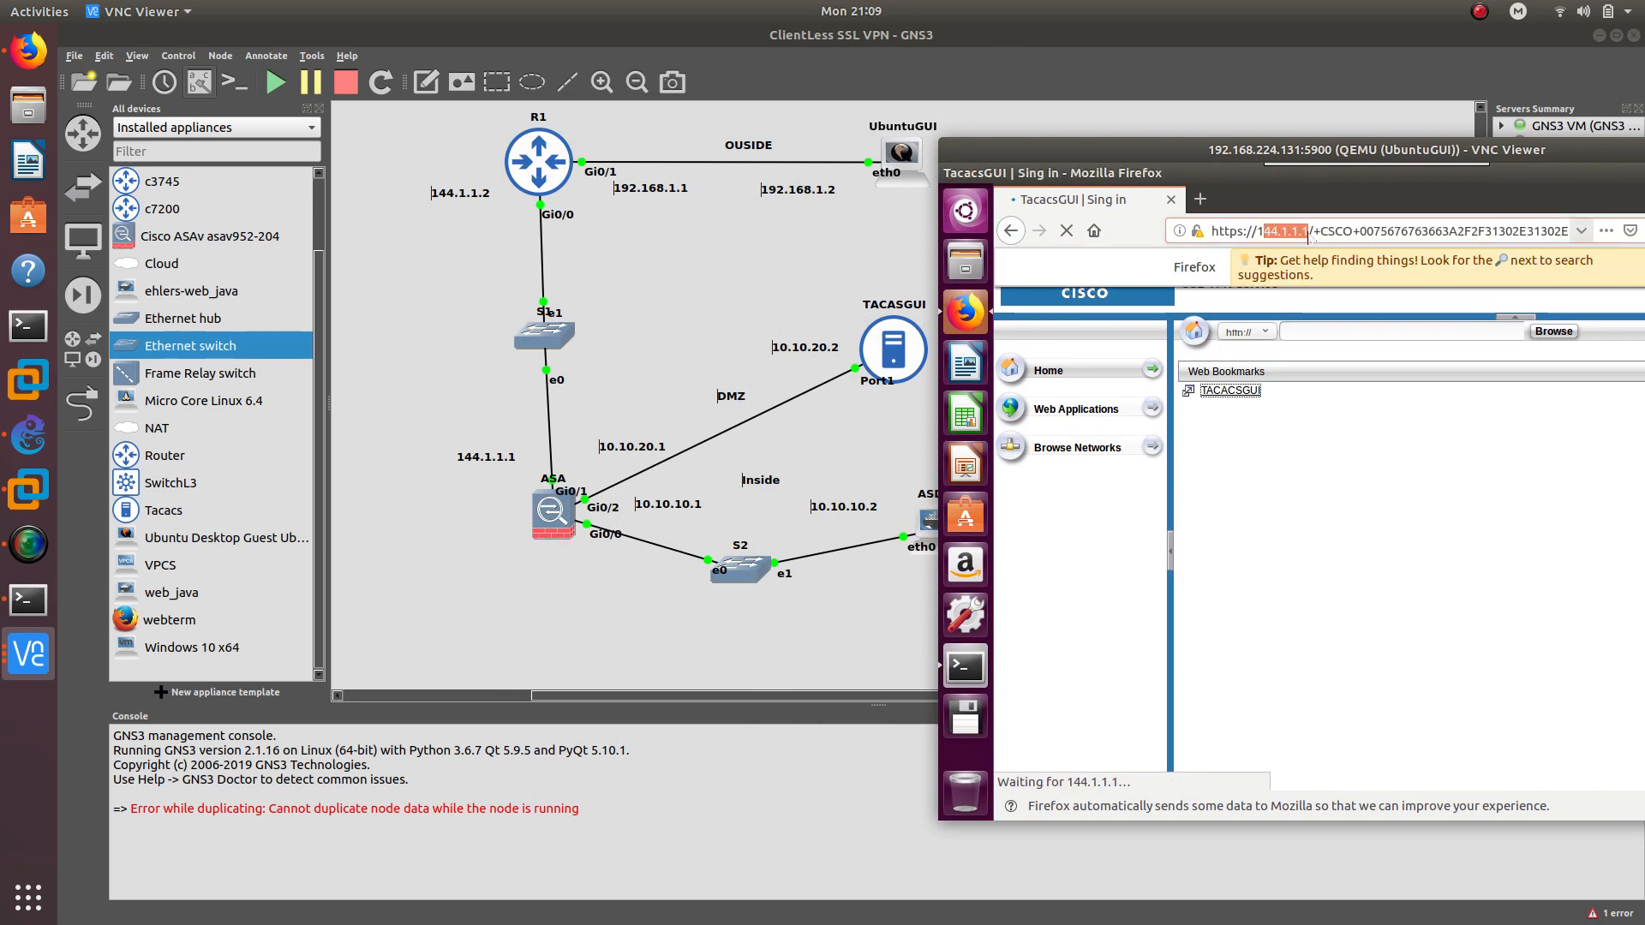
{"action": "left_click", "coordinate": [1258, 231]}
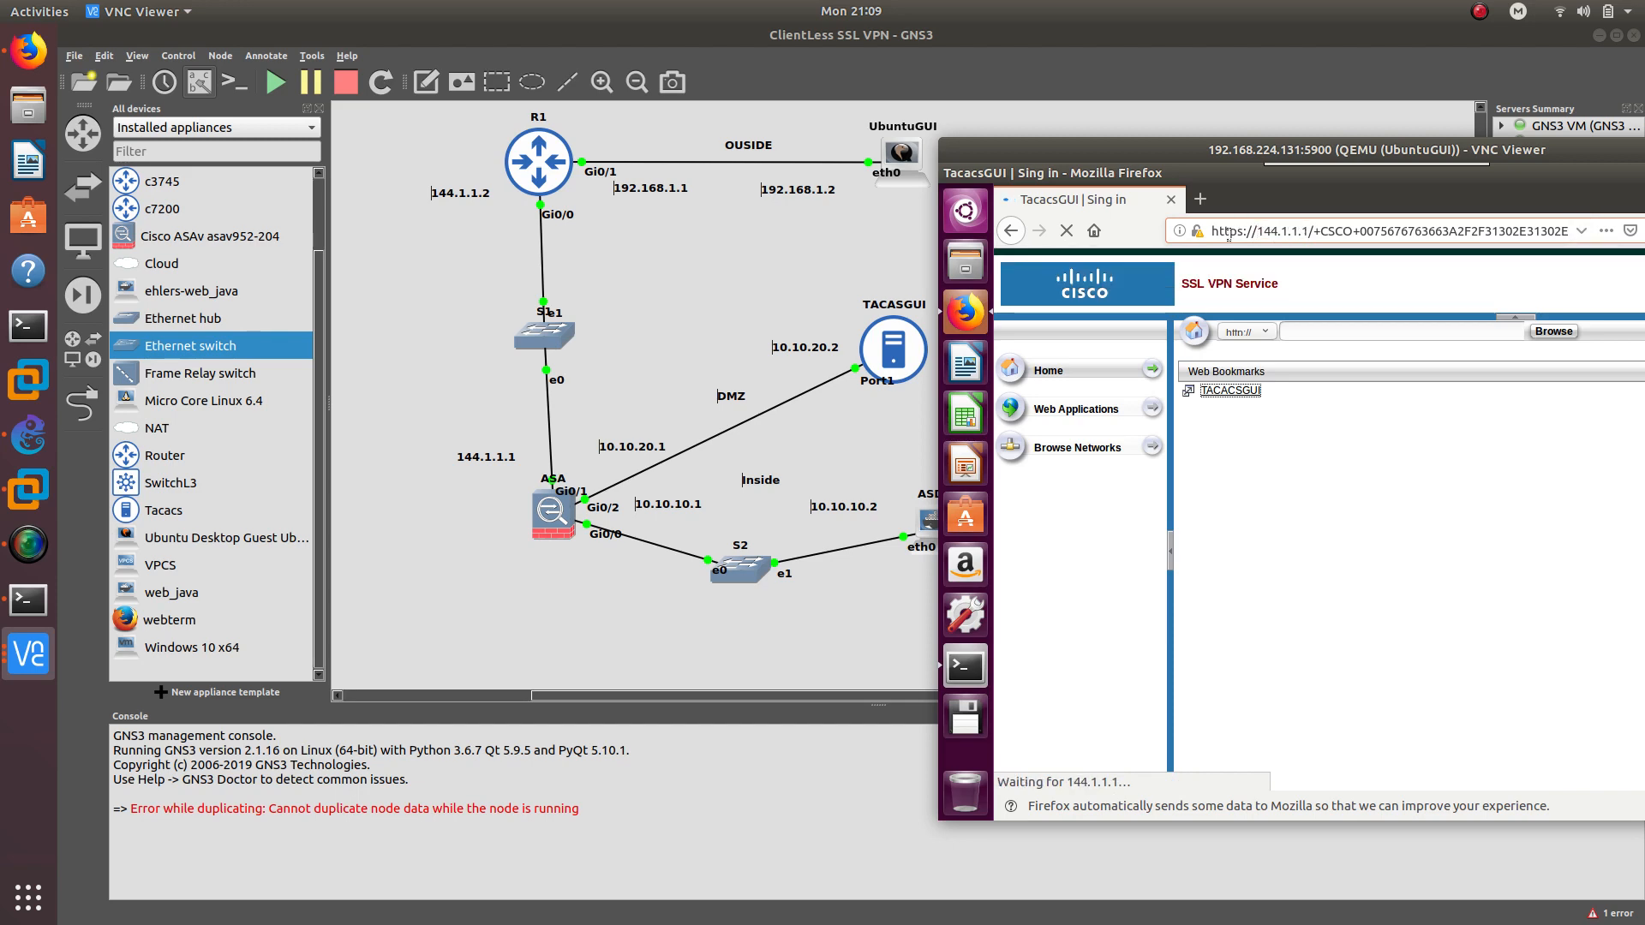
{"action": "left_click_drag", "start_coordinate": [1234, 151], "coordinate": [914, 114]}
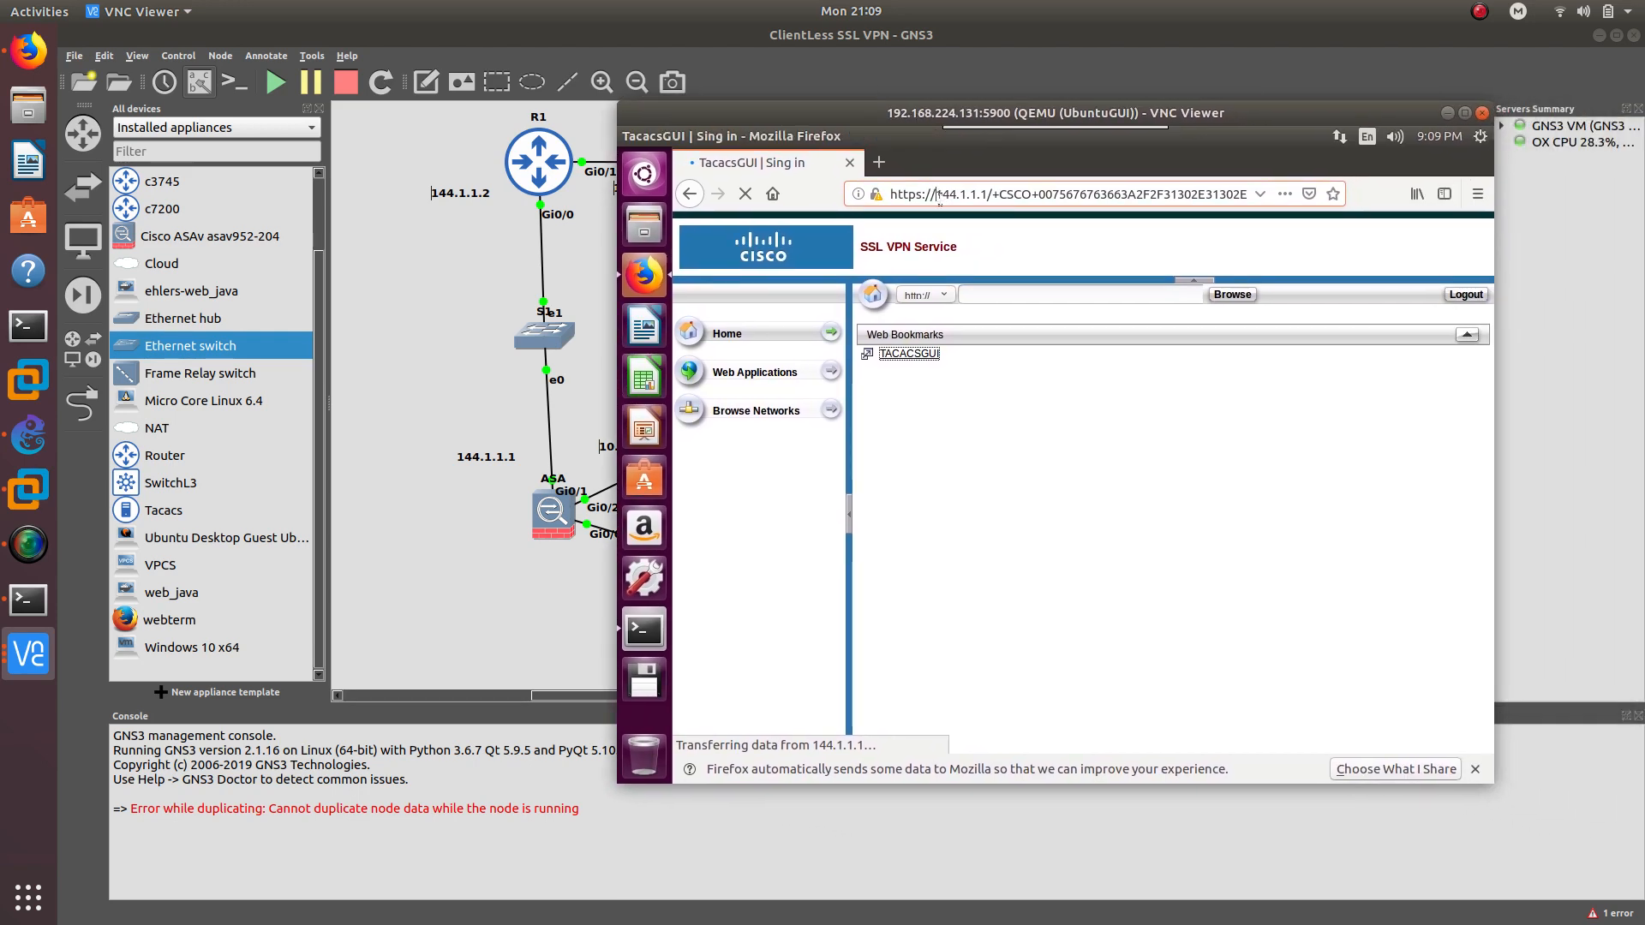
{"action": "left_click_drag", "start_coordinate": [929, 114], "coordinate": [865, 97]}
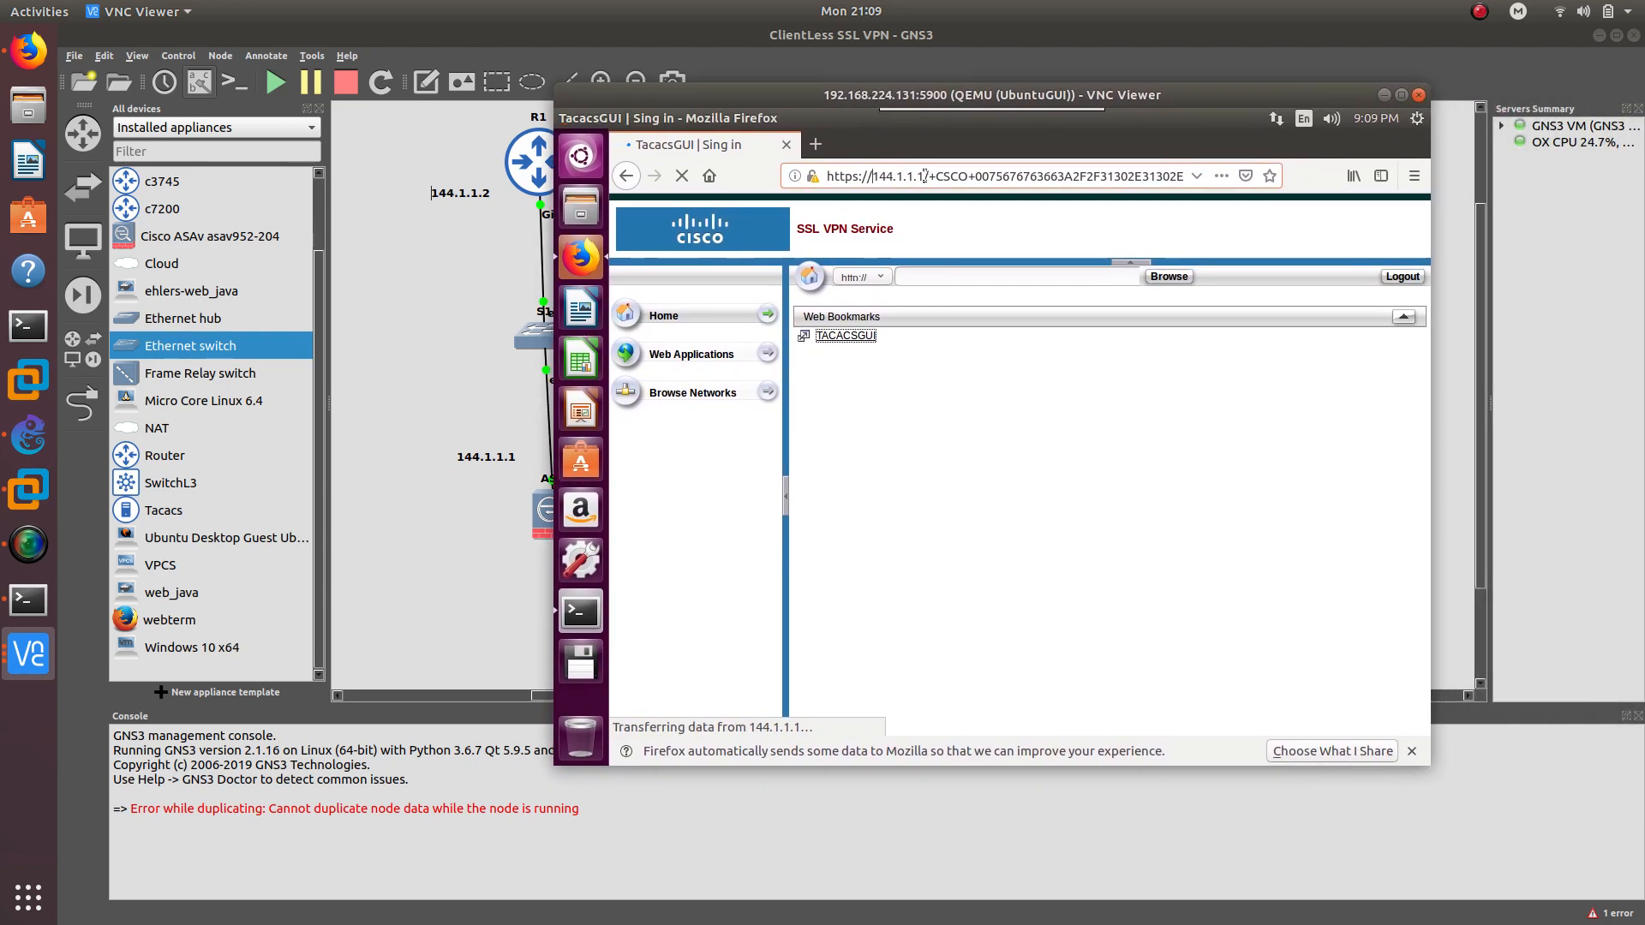
{"action": "left_click_drag", "start_coordinate": [873, 177], "coordinate": [923, 180]}
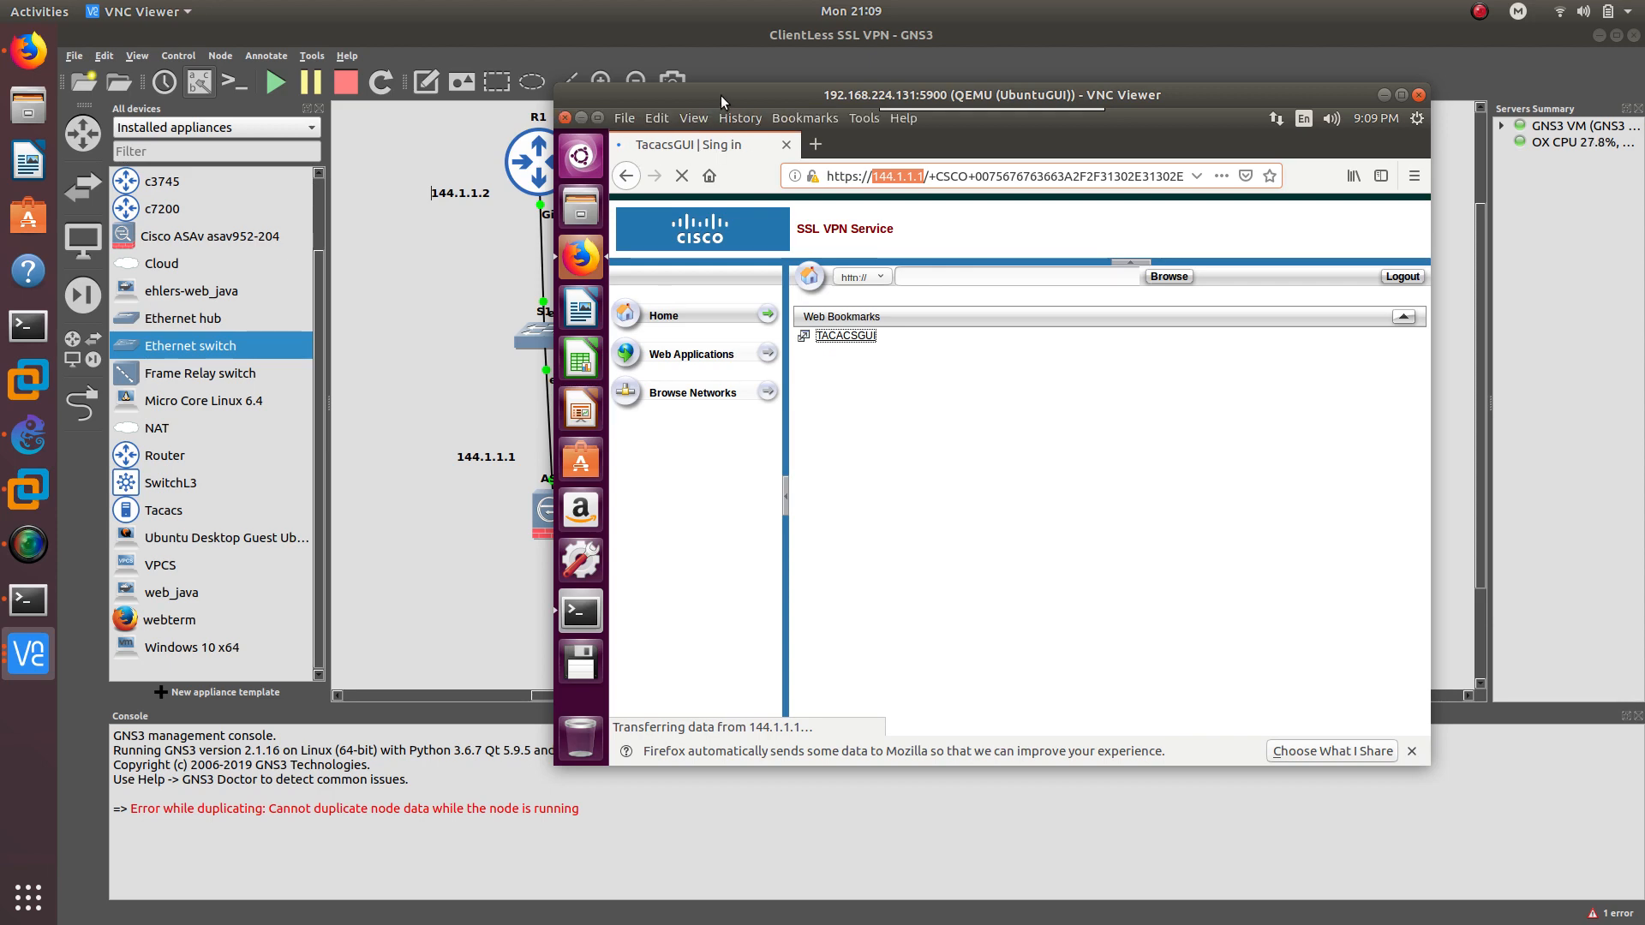
{"action": "left_click", "coordinate": [31, 53]}
Load the gns3.com website in a new browser tab
{"action": "left_click", "coordinate": [265, 61]}
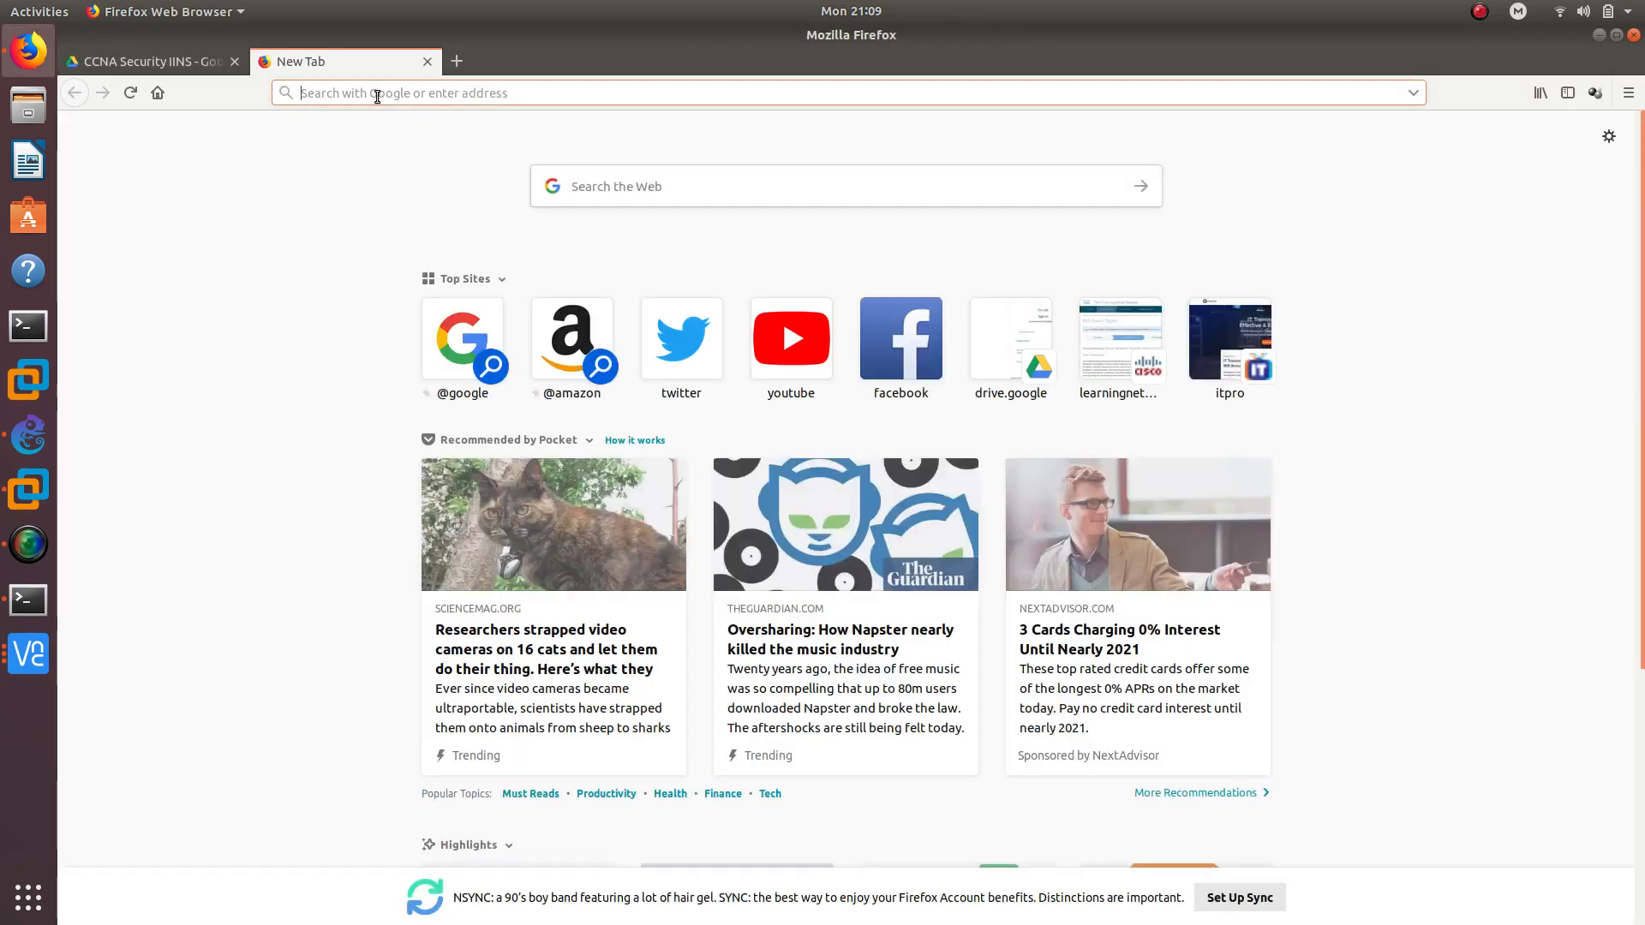
{"action": "type", "text": "gns3.com"}
{"action": "key", "text": "Return"}
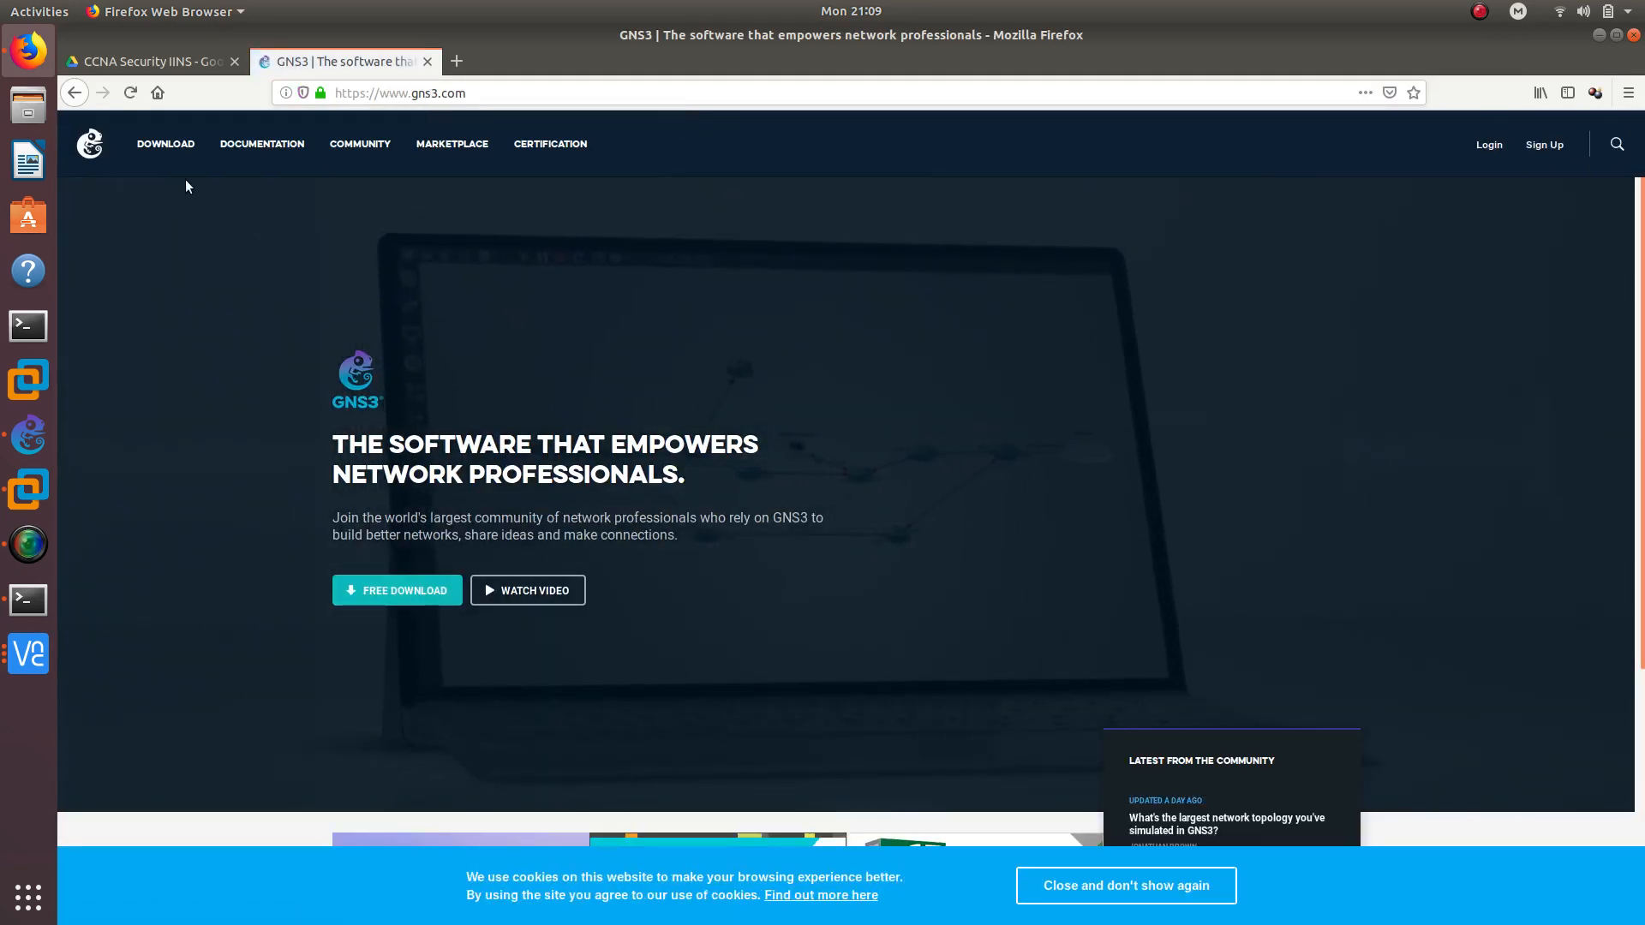
Search the Marketplace appliances for 'gui', open TacacsGUI, then return to the GNS3 project
{"action": "left_click", "coordinate": [452, 145]}
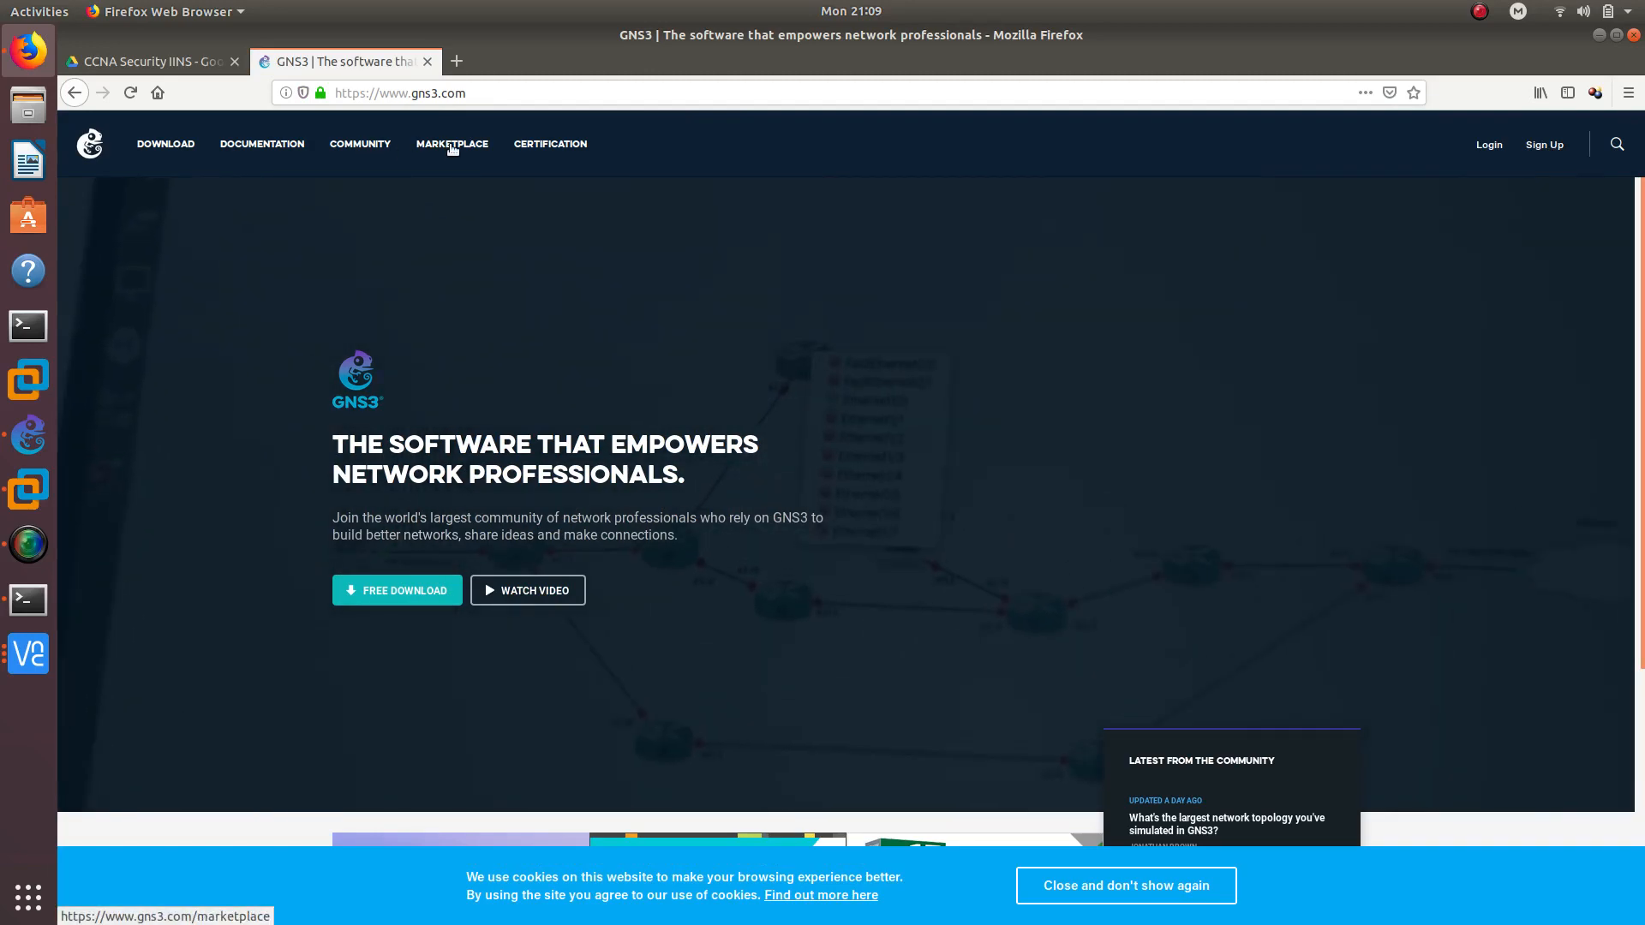
{"action": "left_click", "coordinate": [163, 395]}
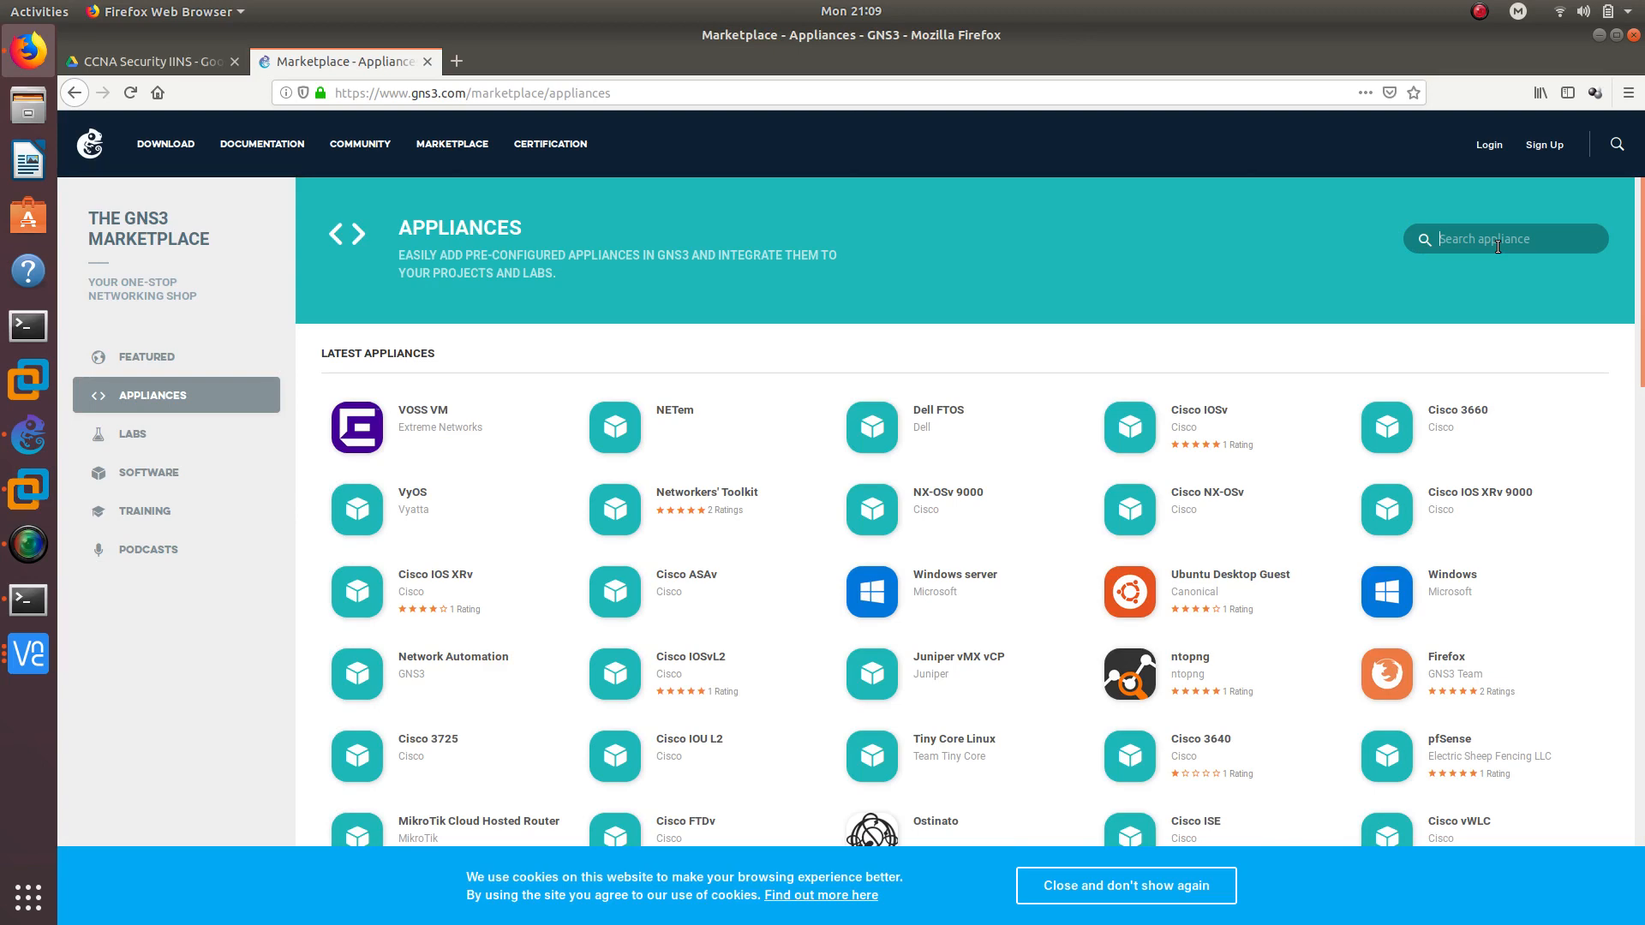
{"action": "type", "text": "gui"}
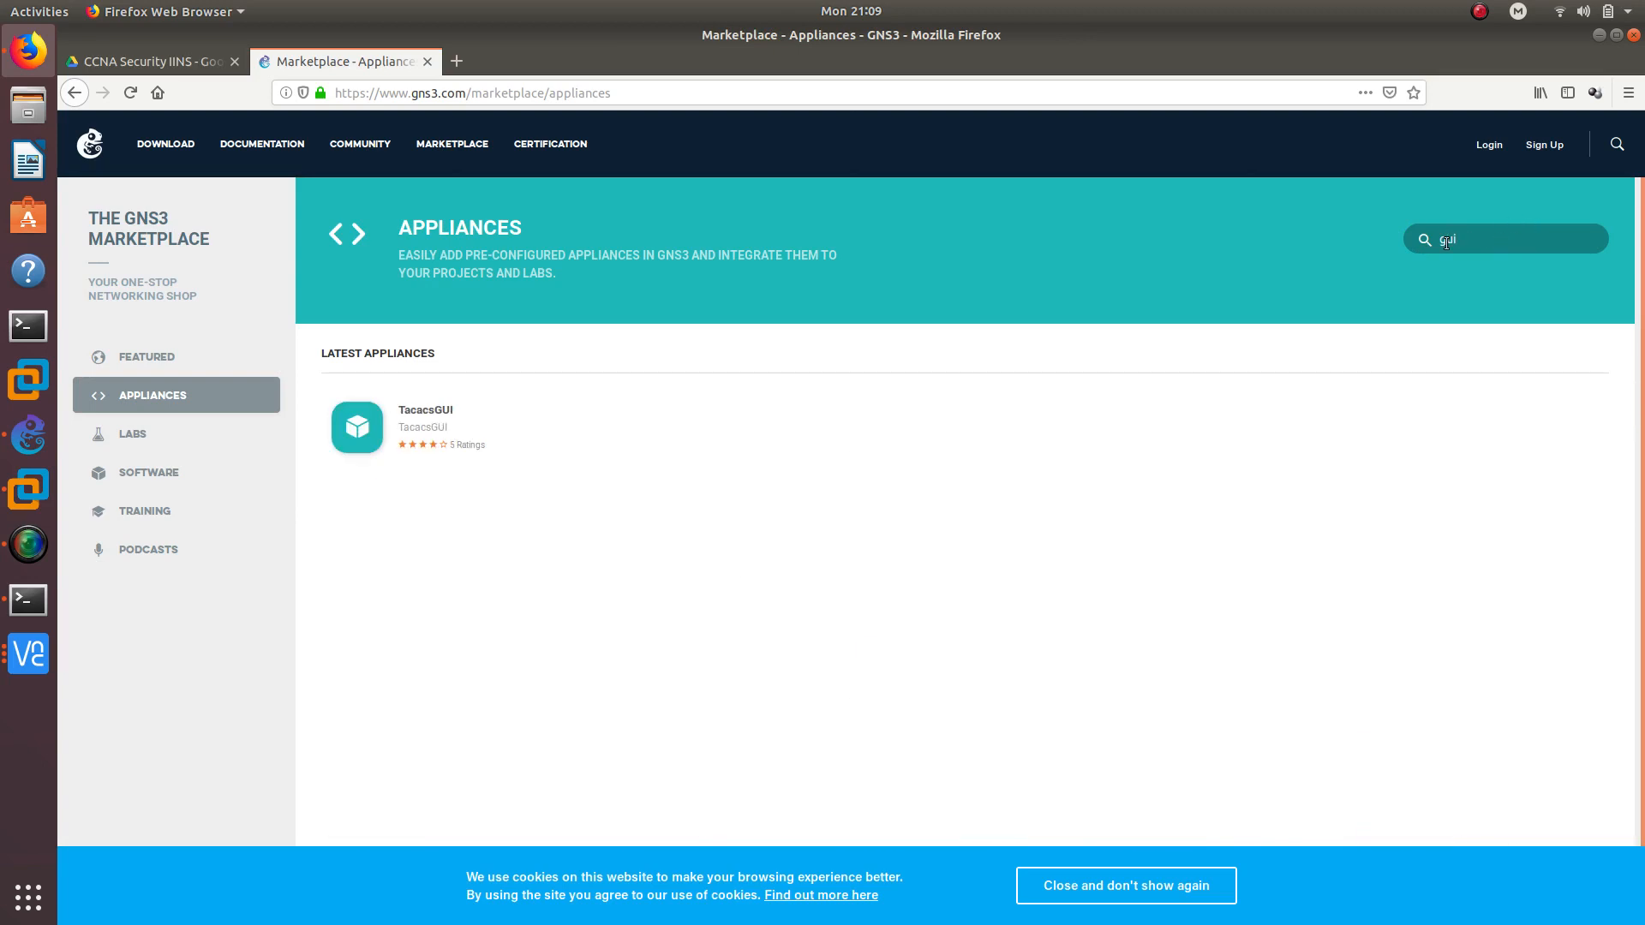
{"action": "left_click", "coordinate": [392, 422]}
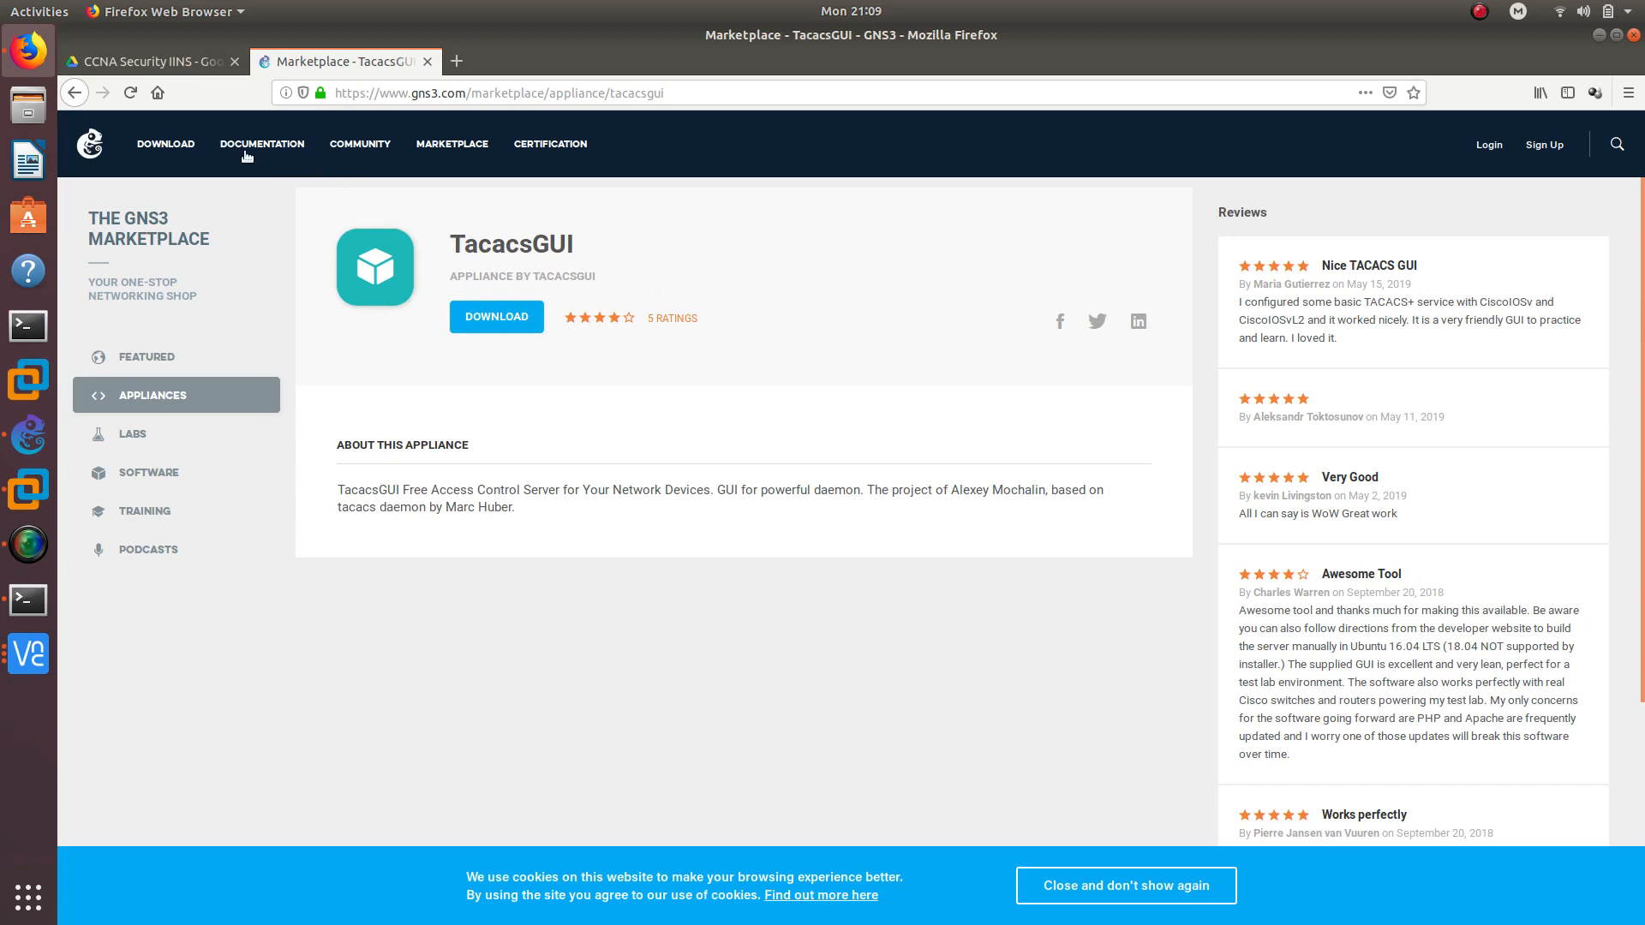
{"action": "left_click", "coordinate": [28, 435]}
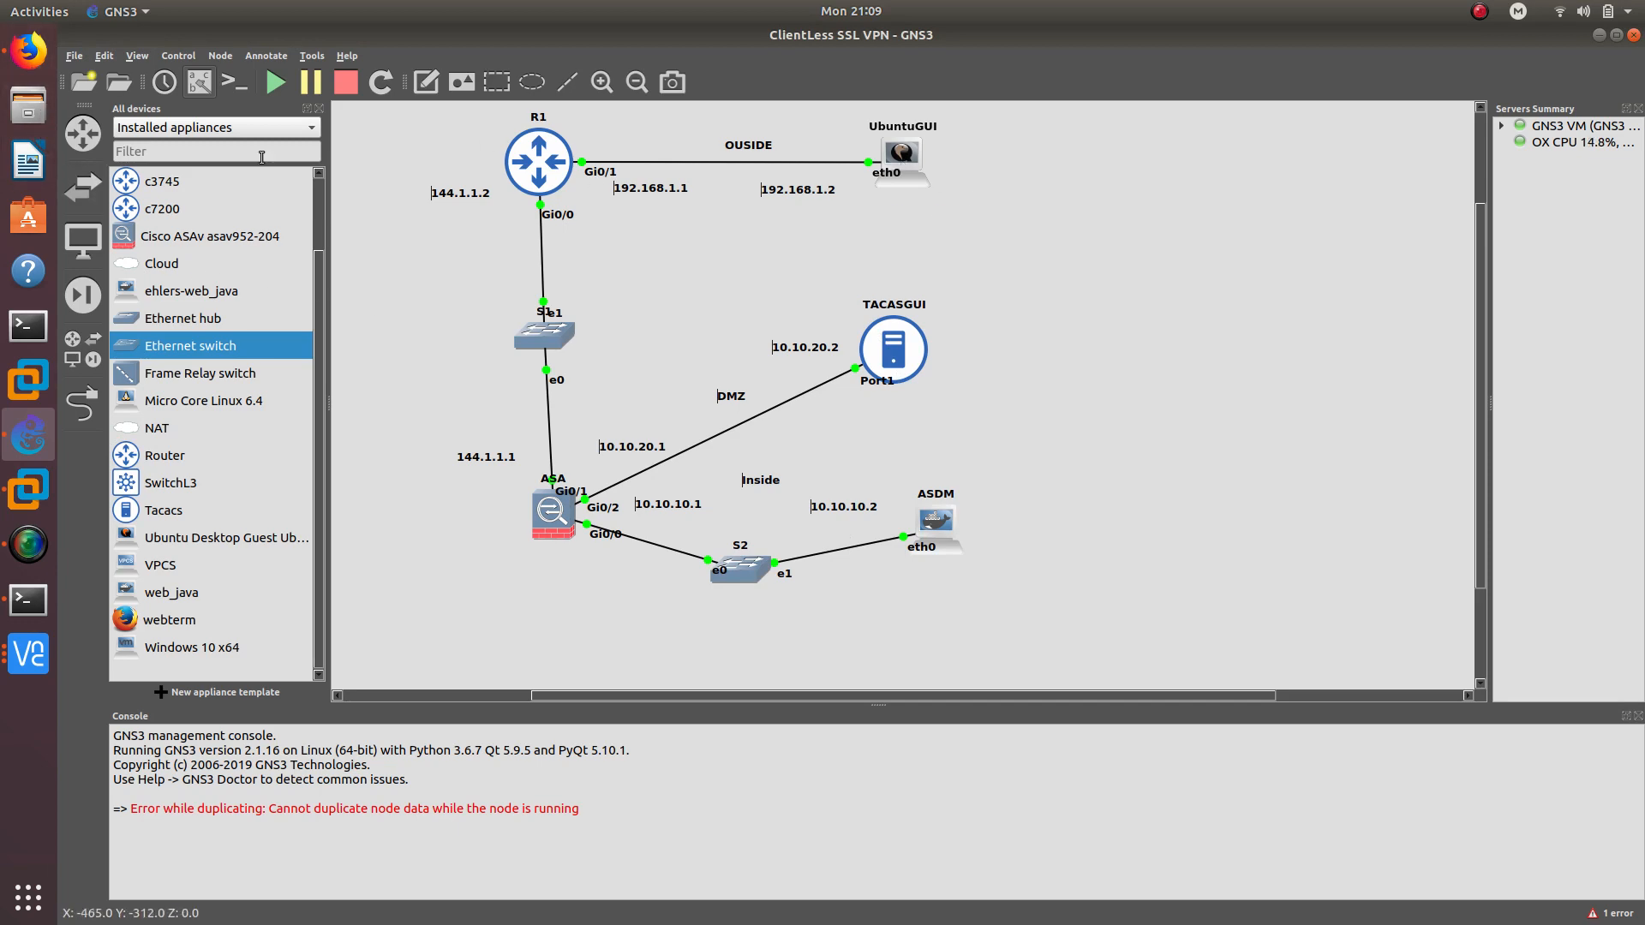
Search the appliance catalogue for 'ubun' and open the Ubuntu Desktop Guest appliance page
{"action": "left_click", "coordinate": [29, 49]}
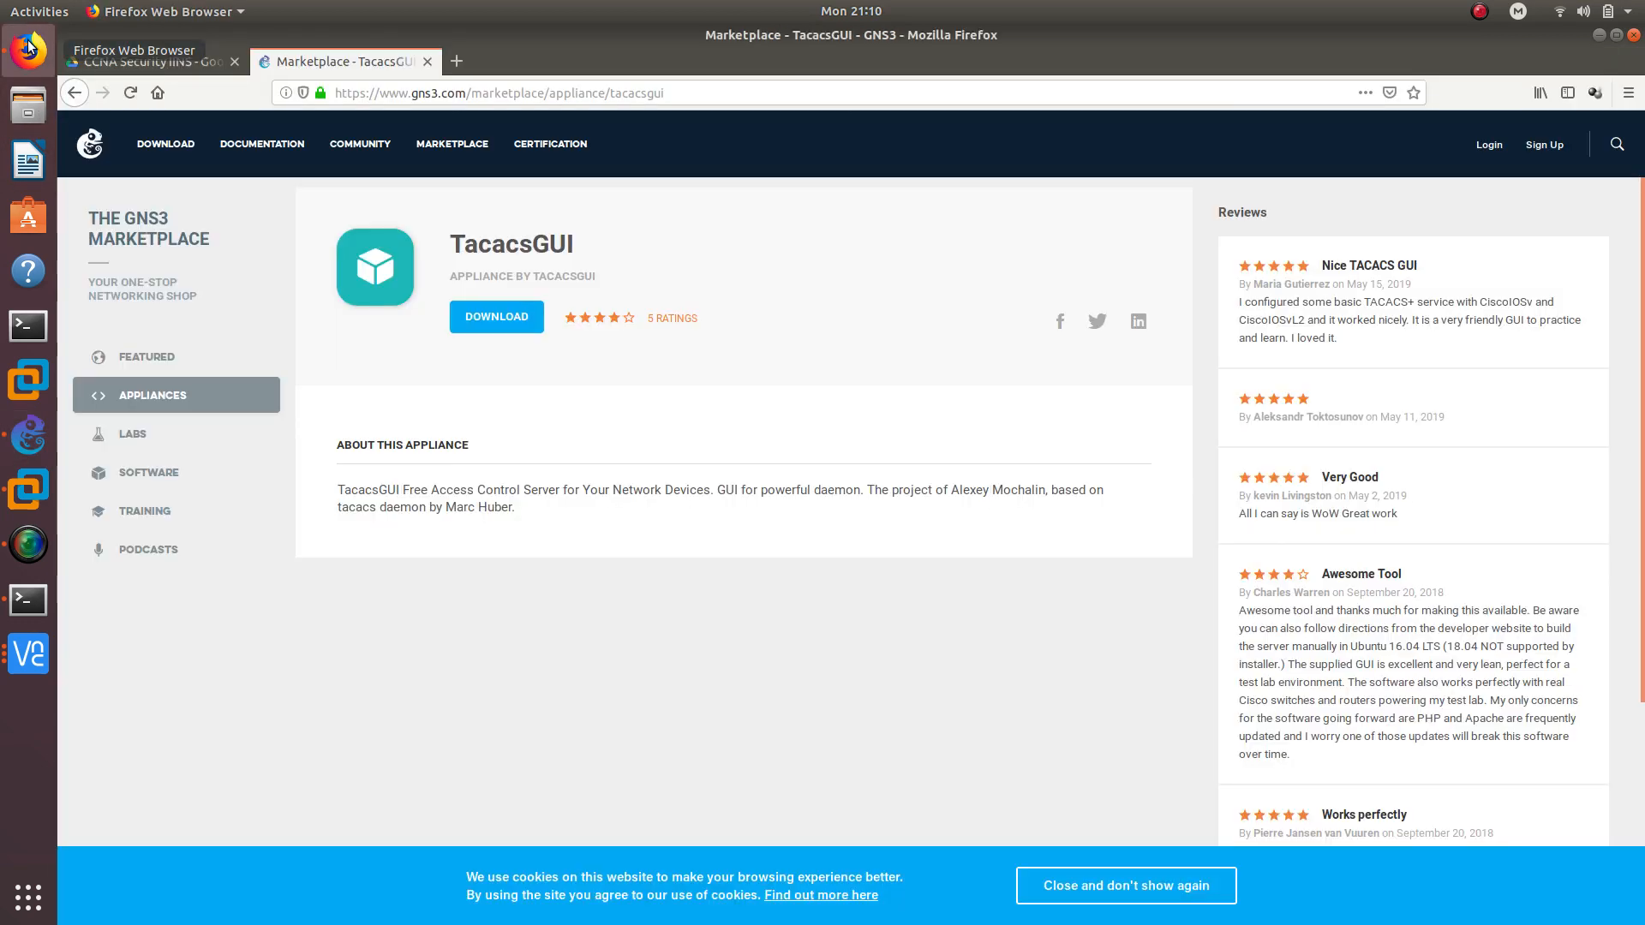
{"action": "left_click", "coordinate": [76, 93]}
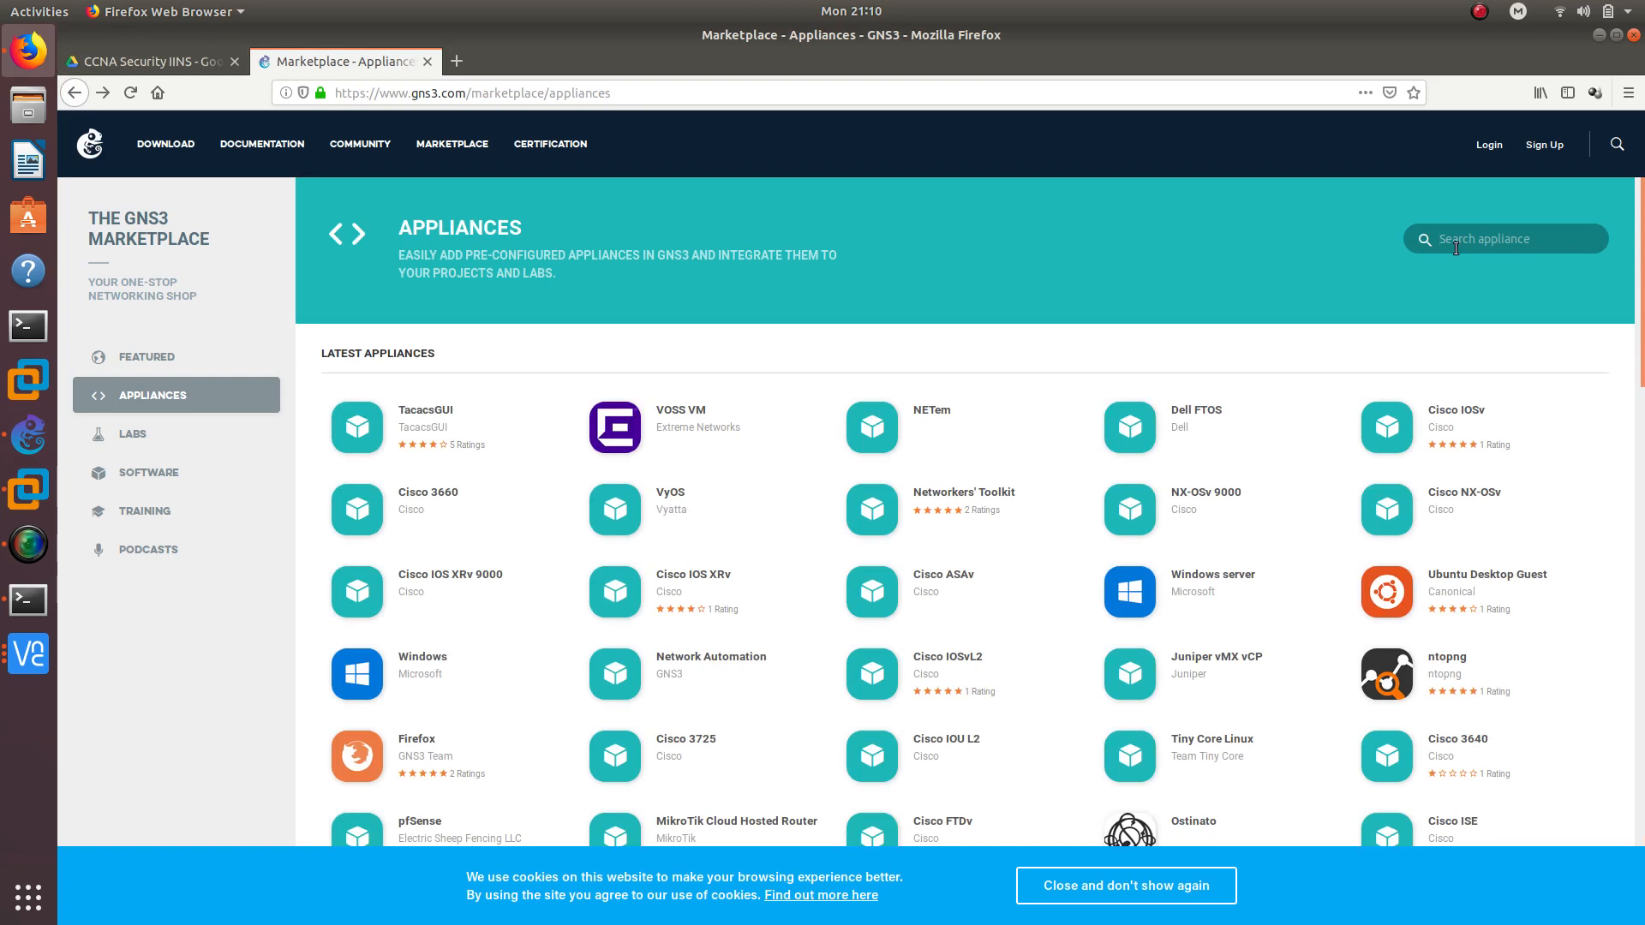
{"action": "type", "text": "ubun"}
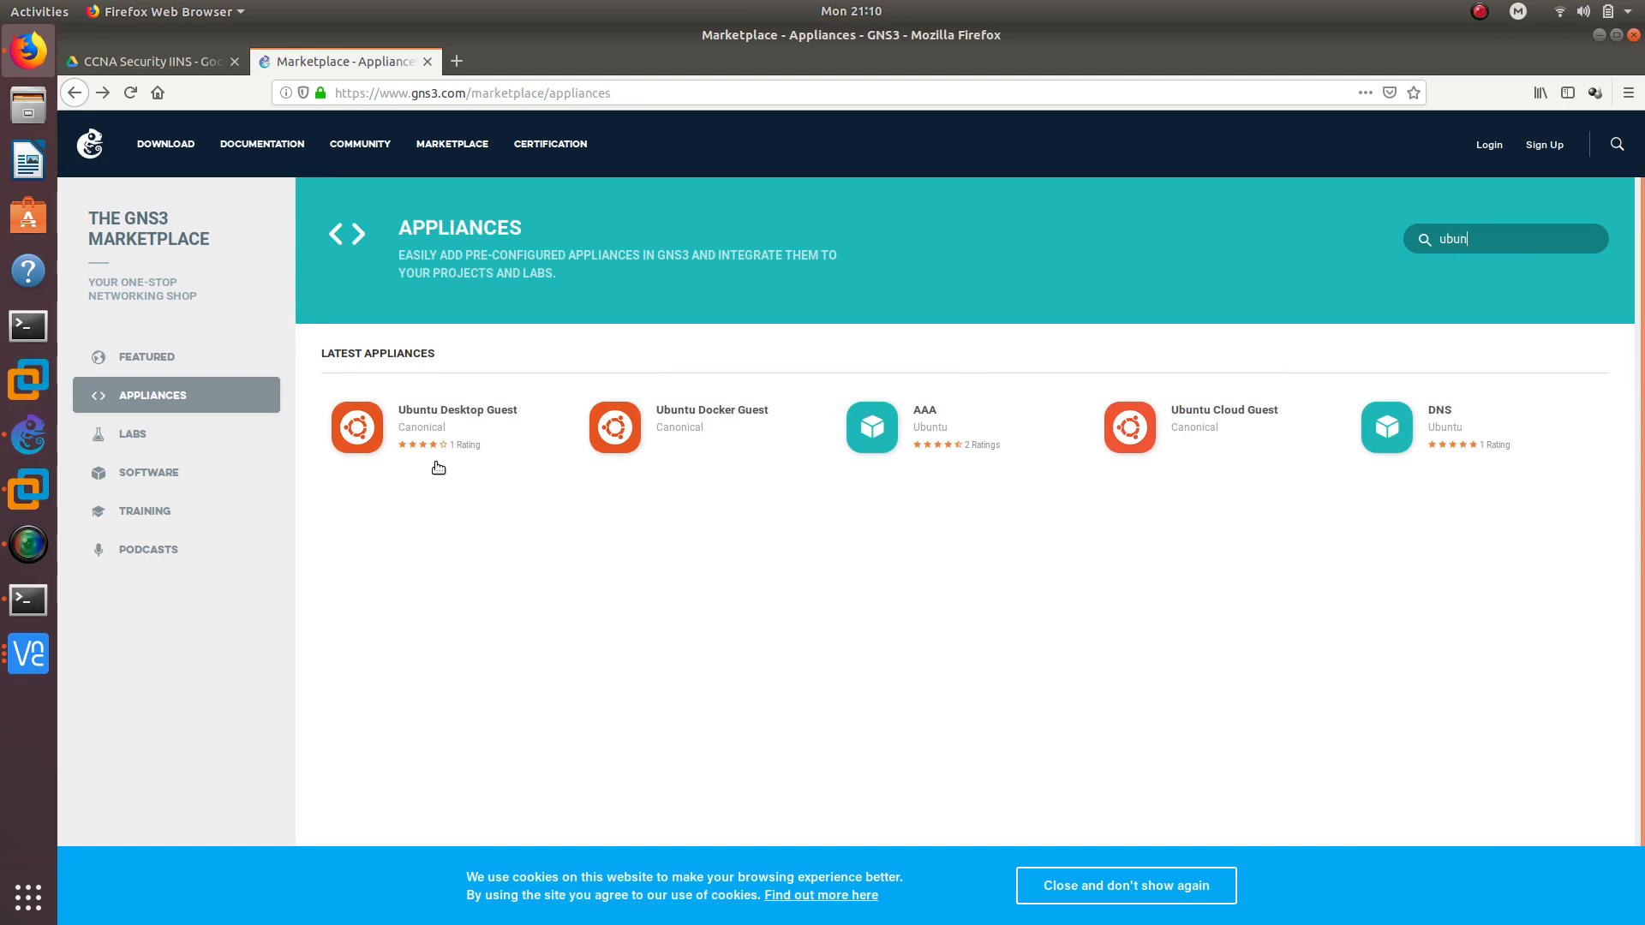
{"action": "left_click", "coordinate": [370, 431]}
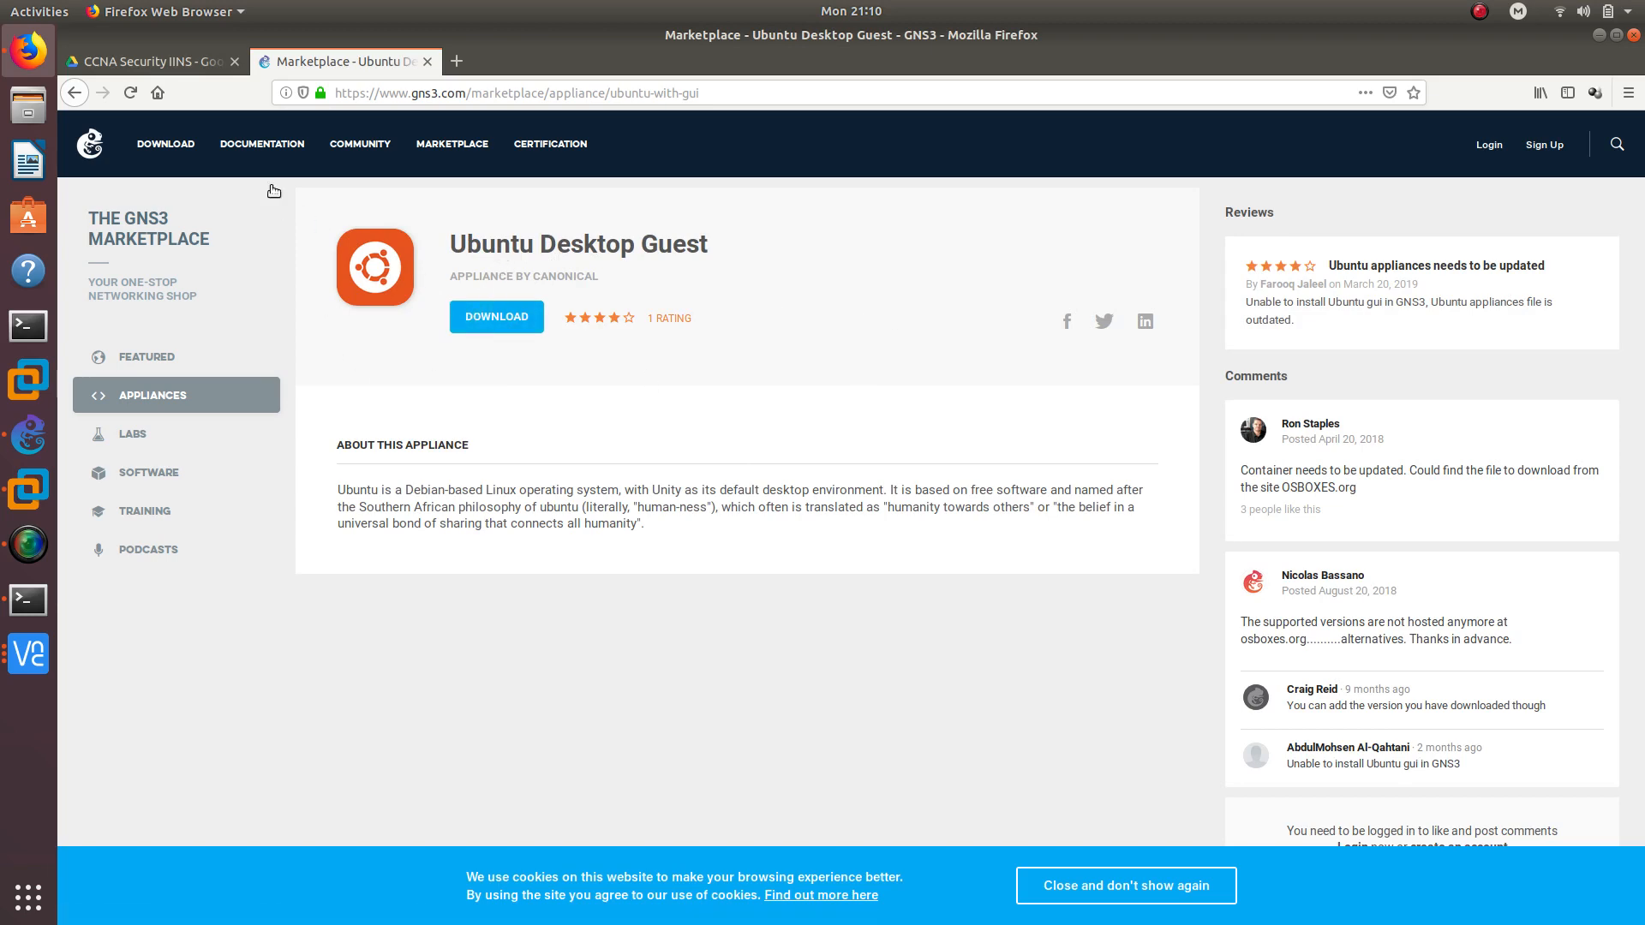
Google 'asdm' in a new tab, skim the Beaming ASDM setup article, and go back
{"action": "left_click", "coordinate": [454, 69]}
{"action": "type", "text": "as"}
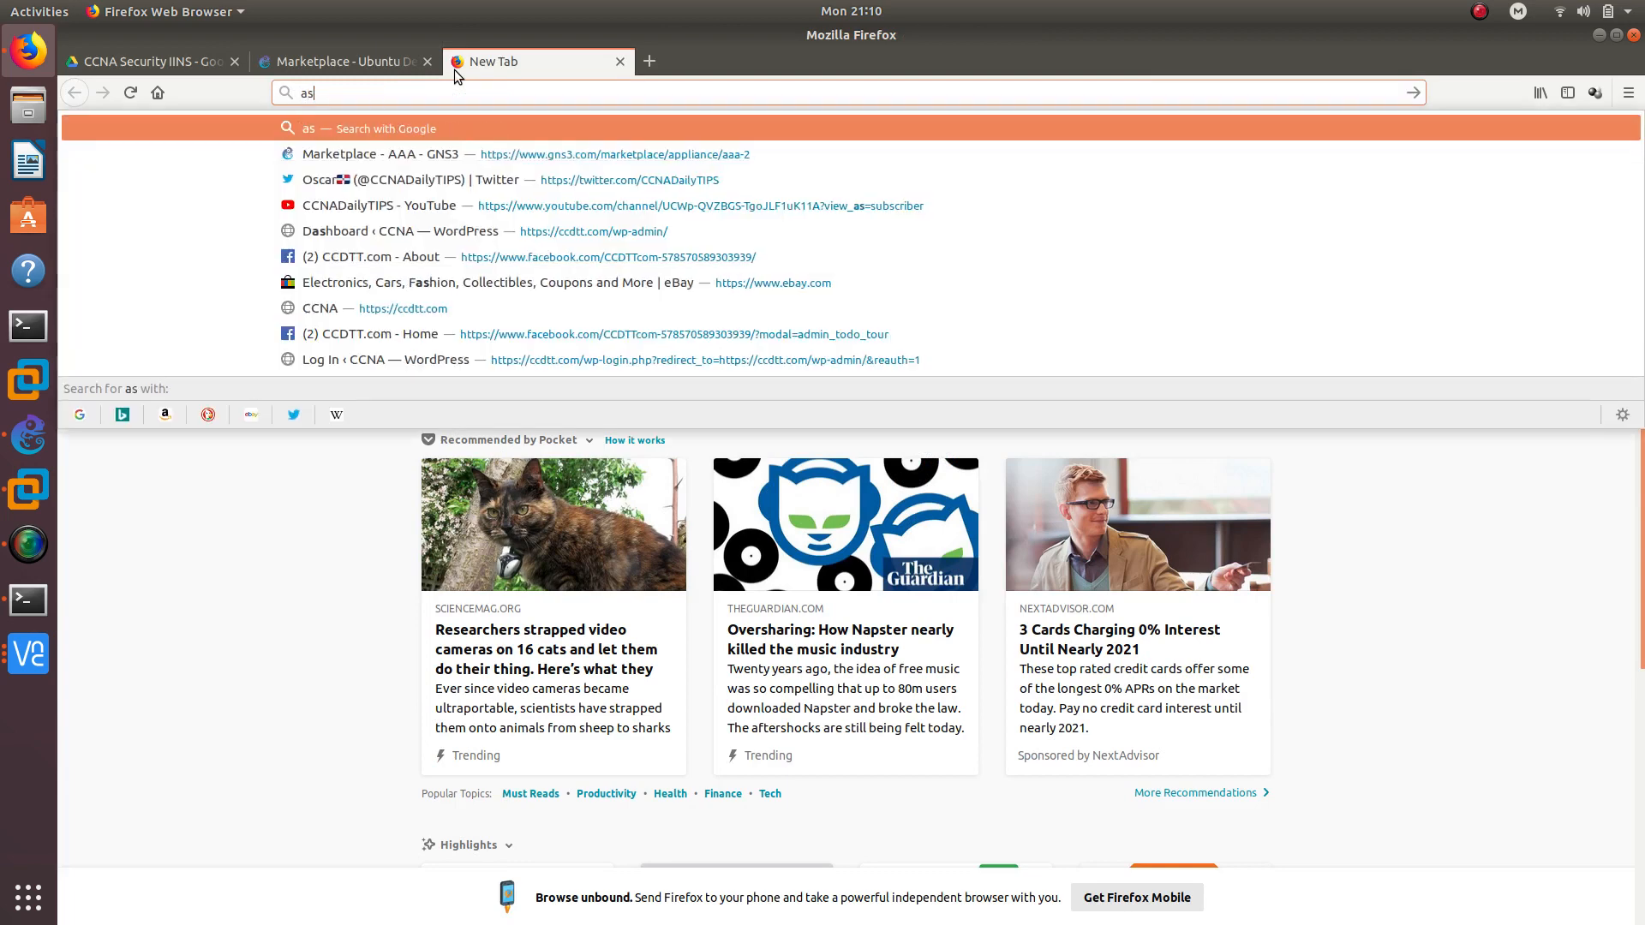
{"action": "type", "text": "dm"}
{"action": "key", "text": "Return"}
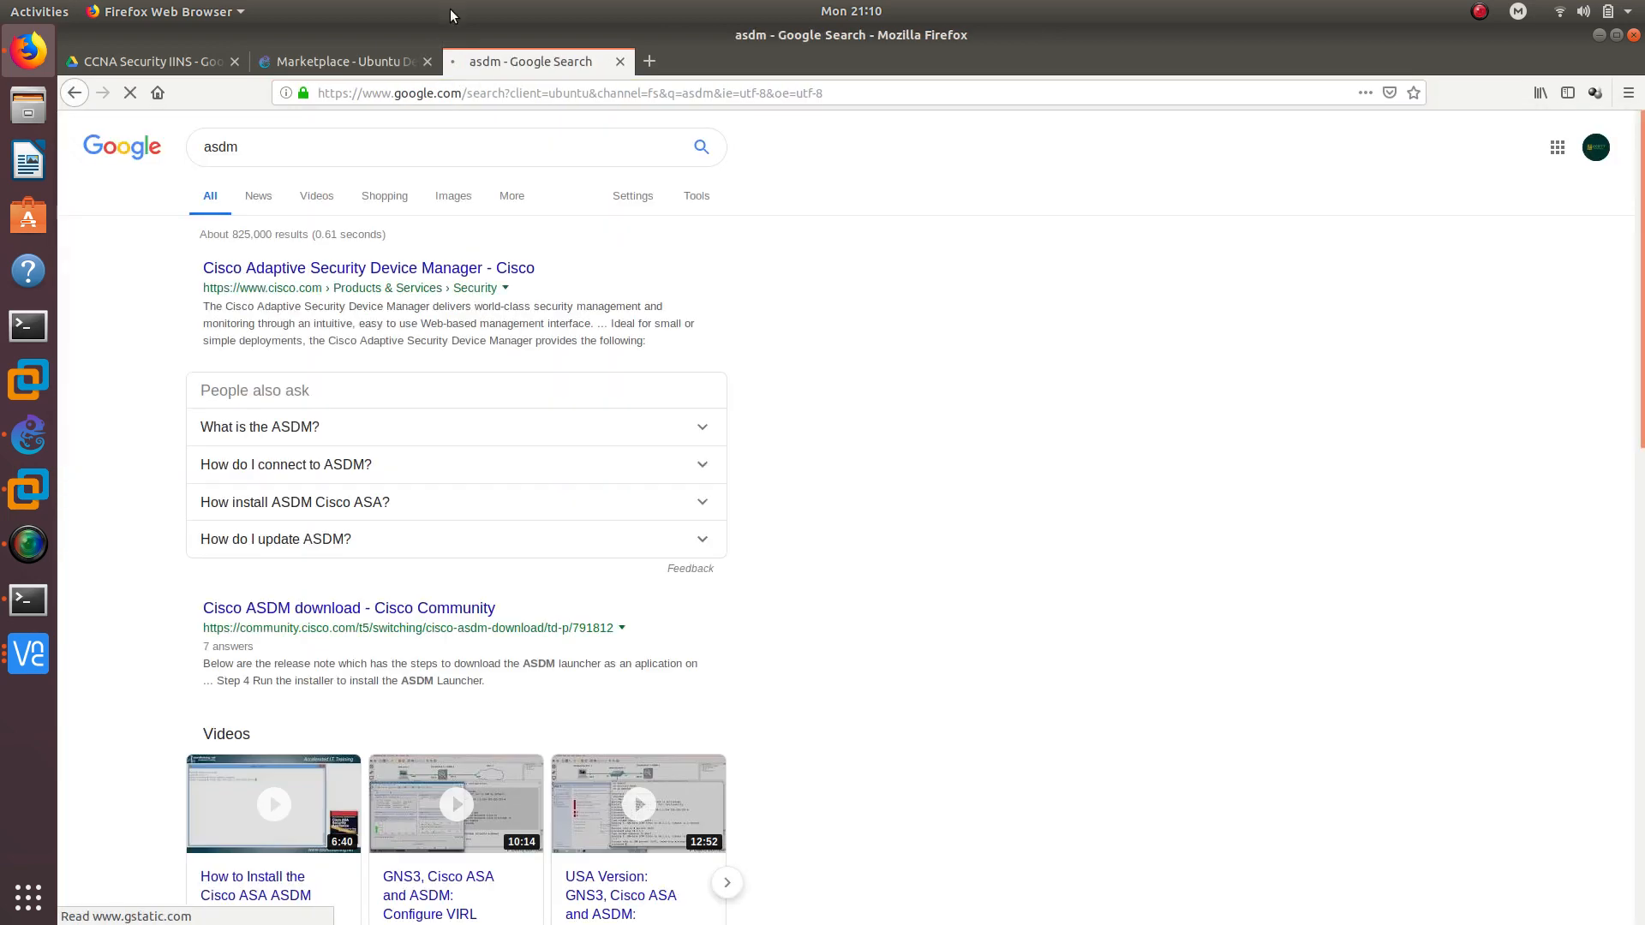
{"action": "scroll", "coordinate": [230, 467], "scroll_direction": "down", "scroll_amount": 5}
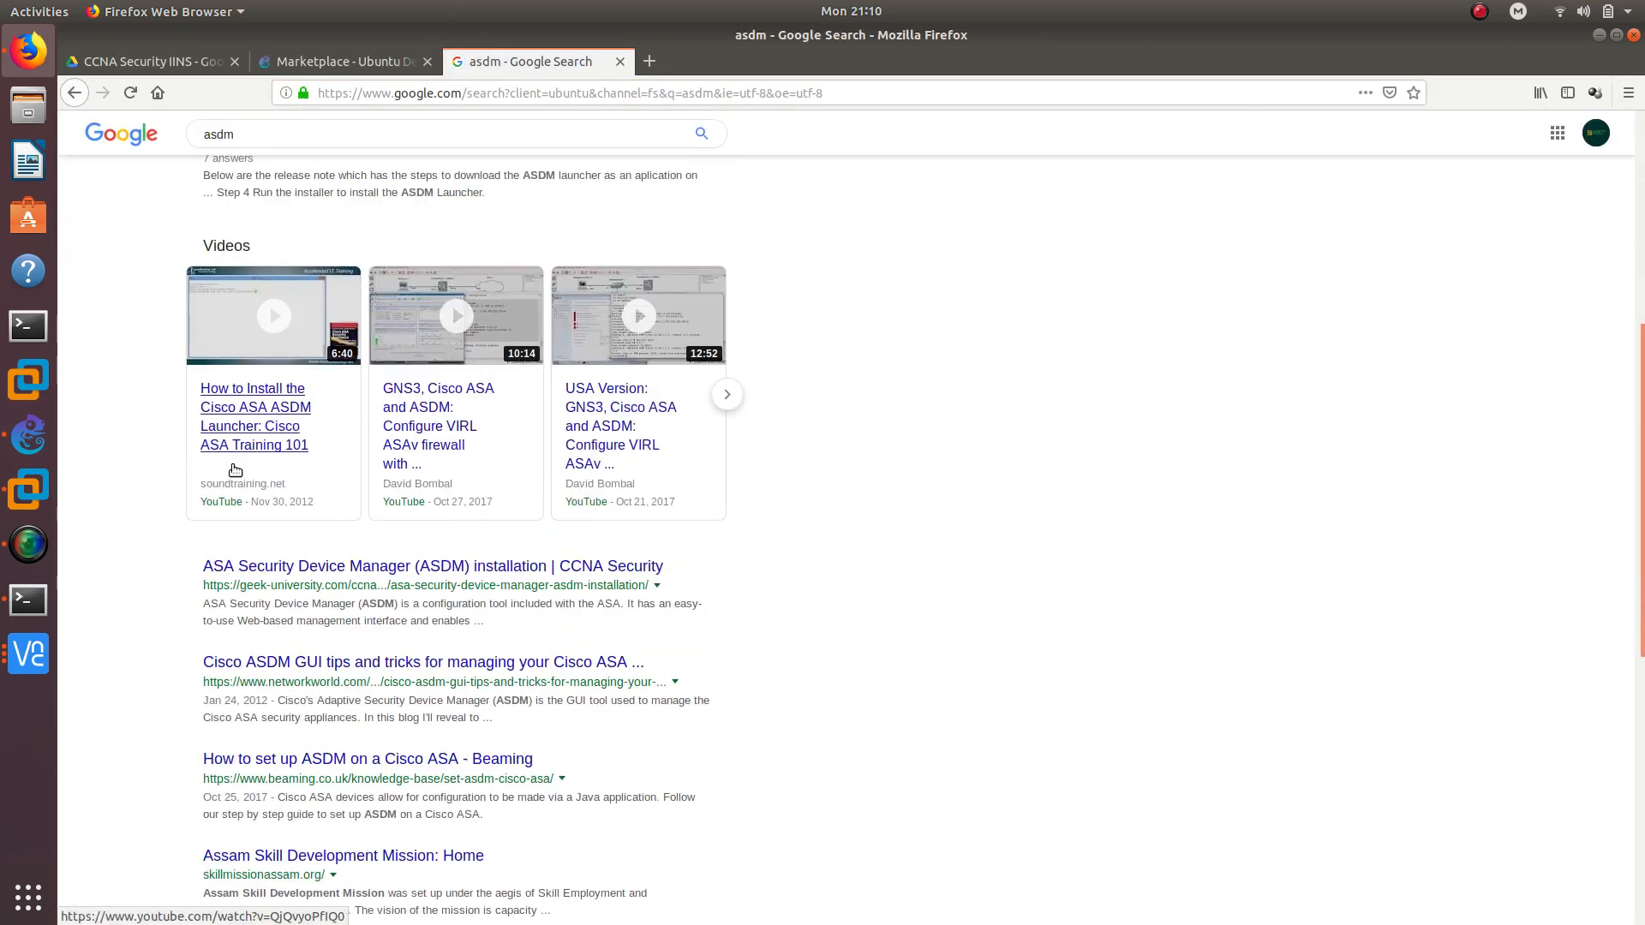
{"action": "scroll", "coordinate": [238, 472], "scroll_direction": "down", "scroll_amount": 3}
{"action": "left_click", "coordinate": [332, 524]}
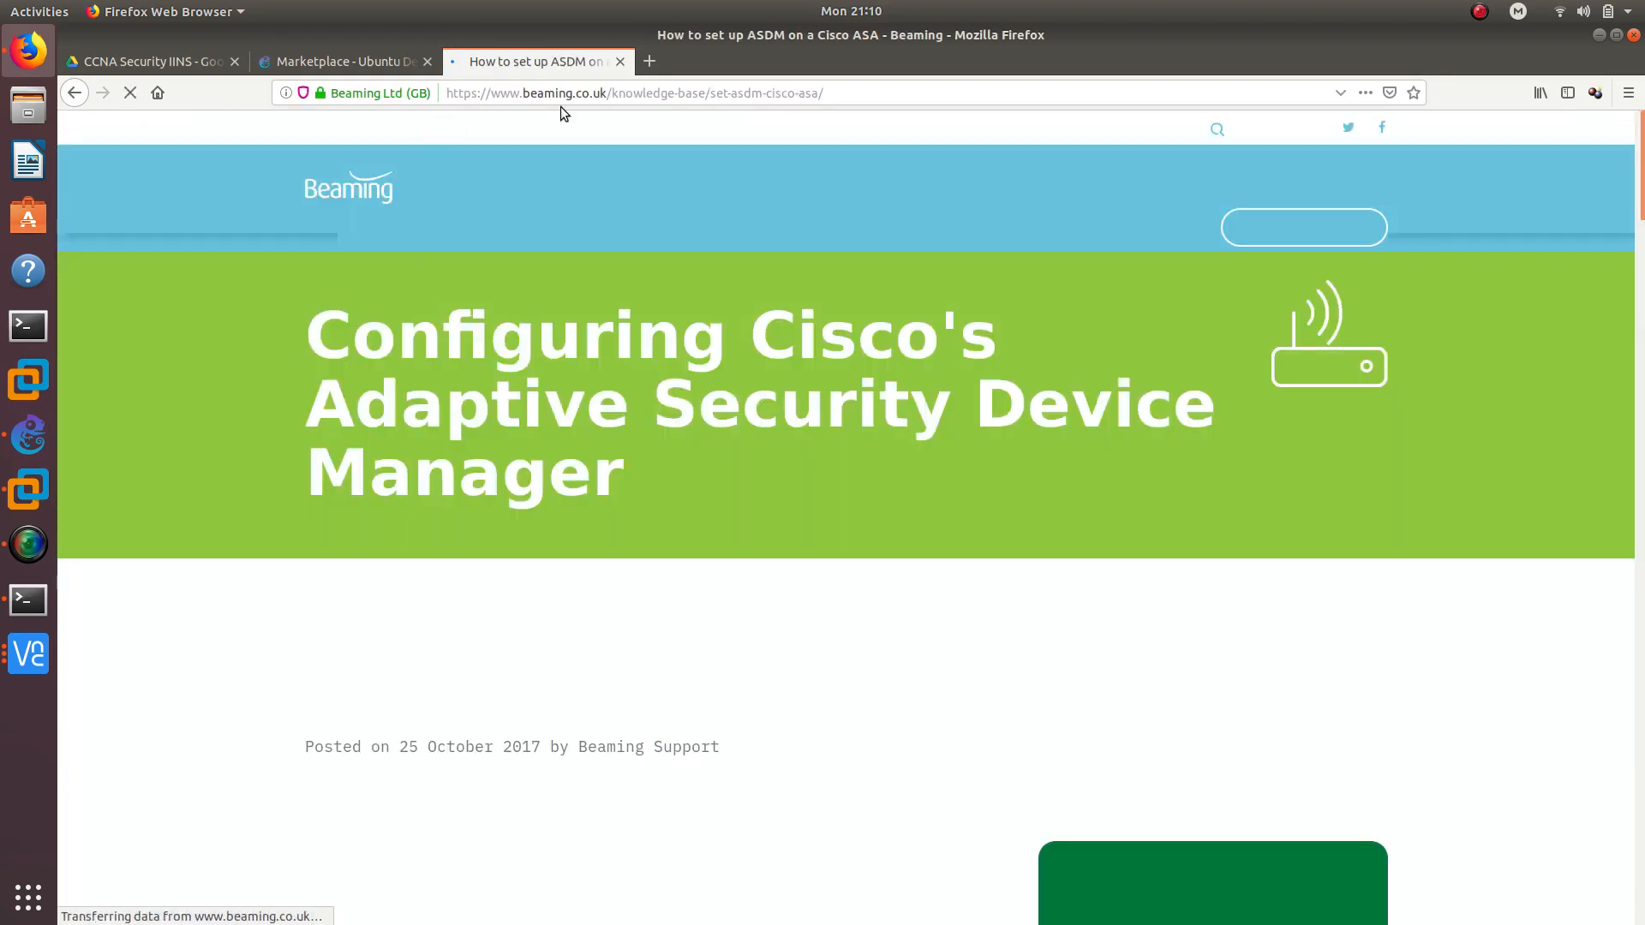
{"action": "scroll", "coordinate": [445, 334], "scroll_direction": "down", "scroll_amount": 15}
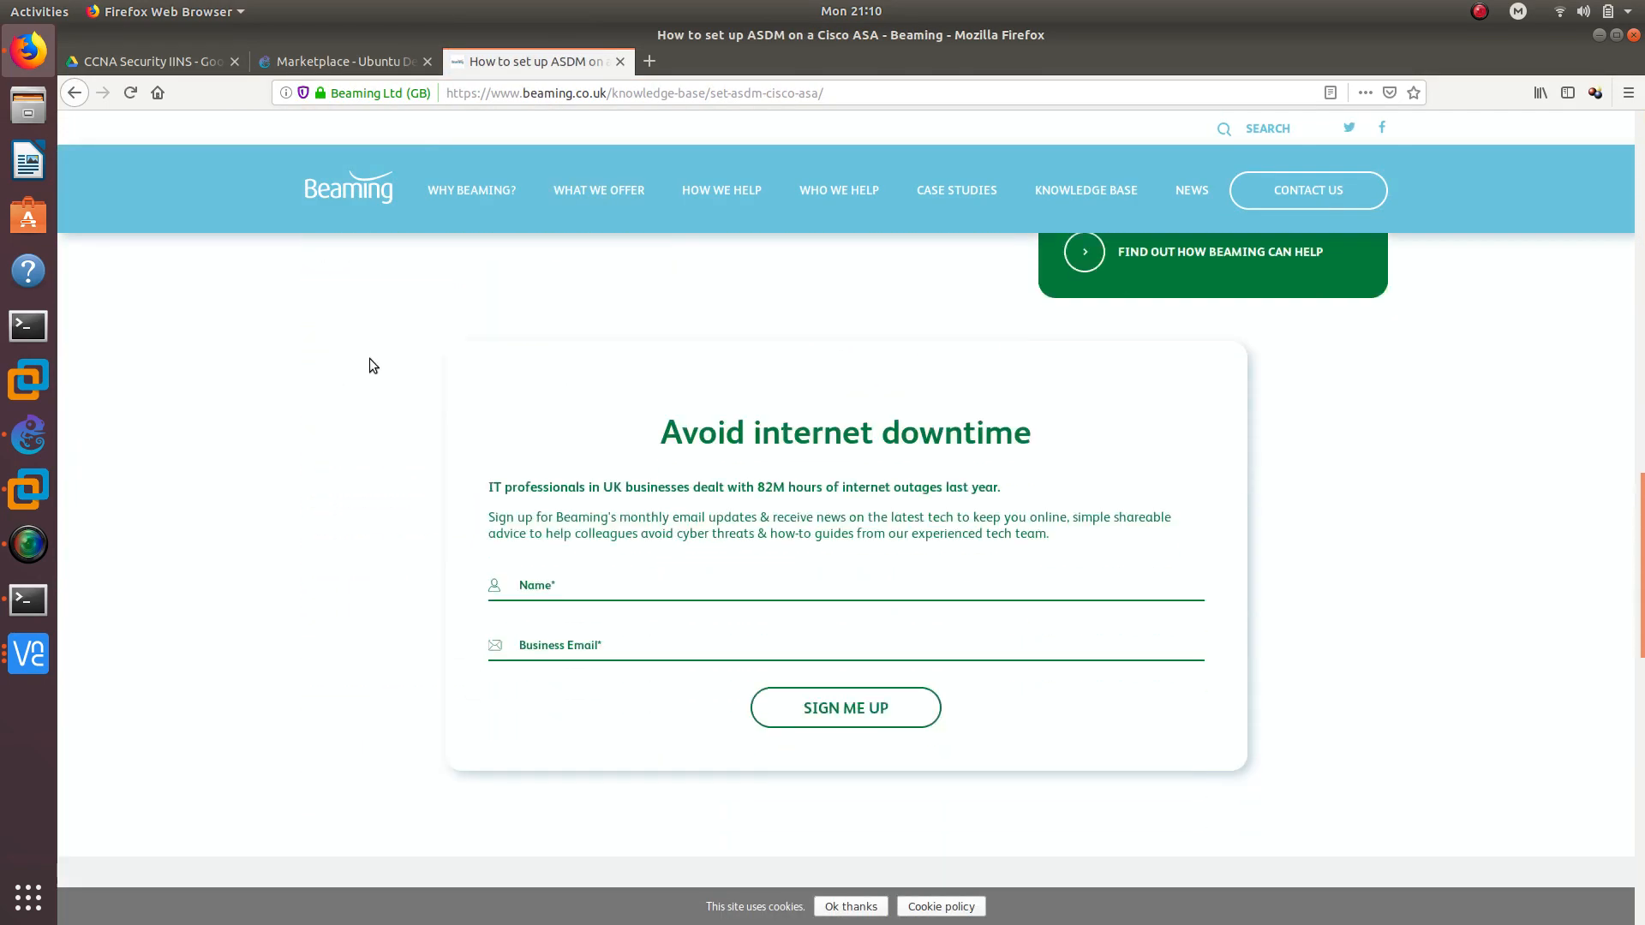
{"action": "scroll", "coordinate": [397, 428], "scroll_direction": "up", "scroll_amount": 5}
{"action": "left_click", "coordinate": [75, 92]}
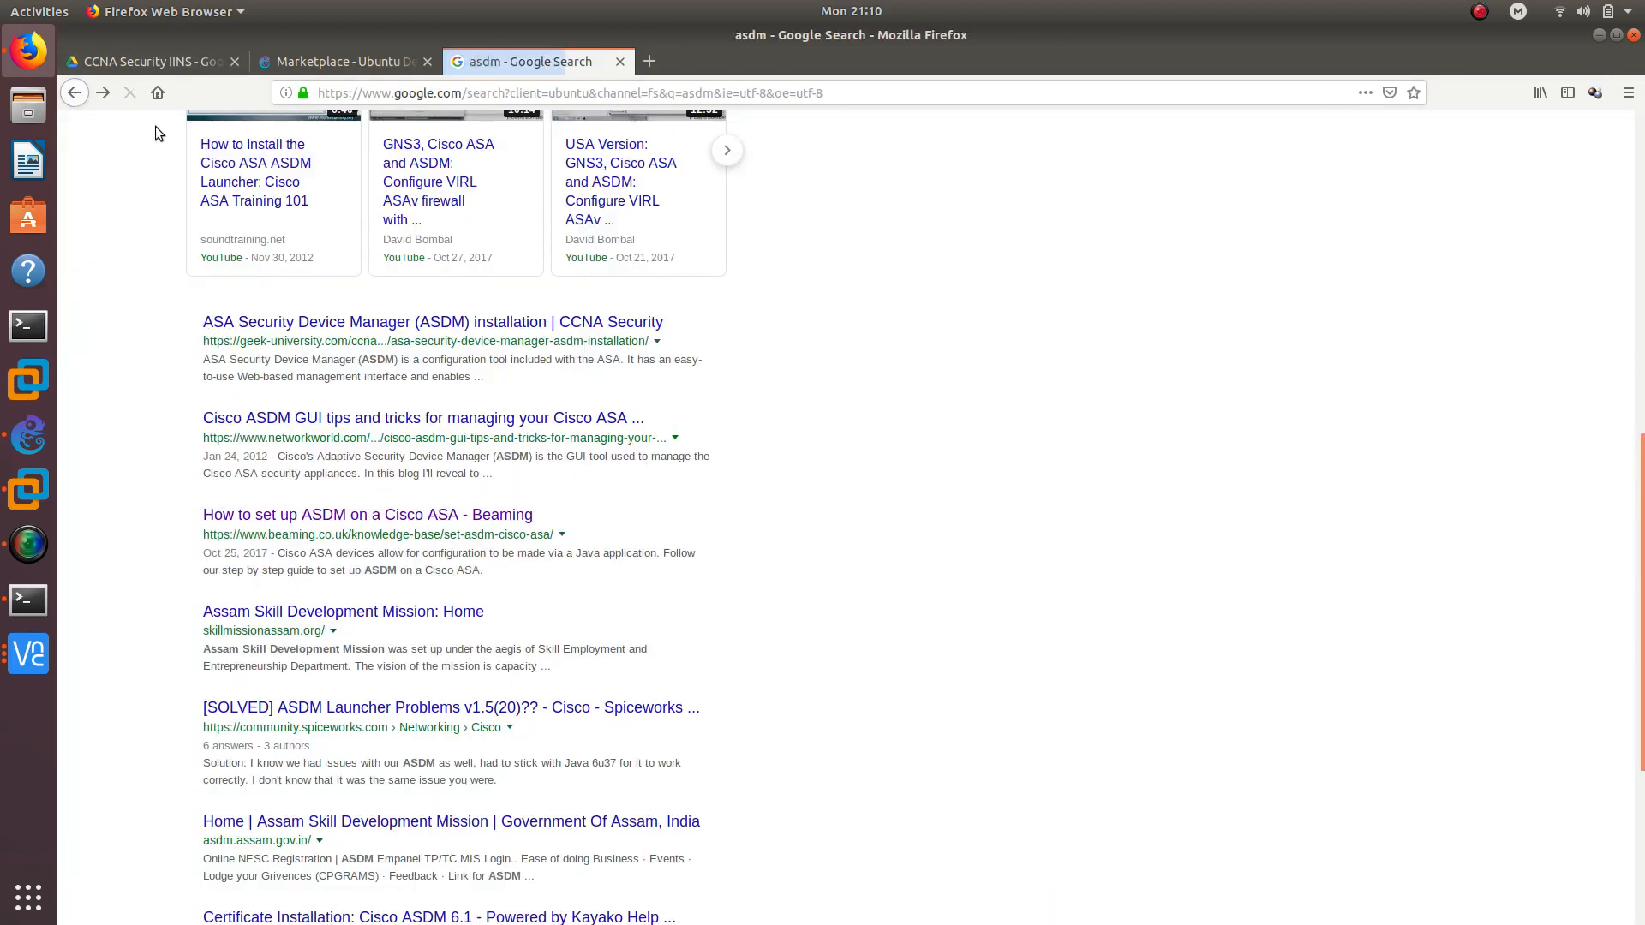
Refine the Google search to 'asdm gns3' and browse the results
{"action": "scroll", "coordinate": [219, 525], "scroll_direction": "down", "scroll_amount": 4}
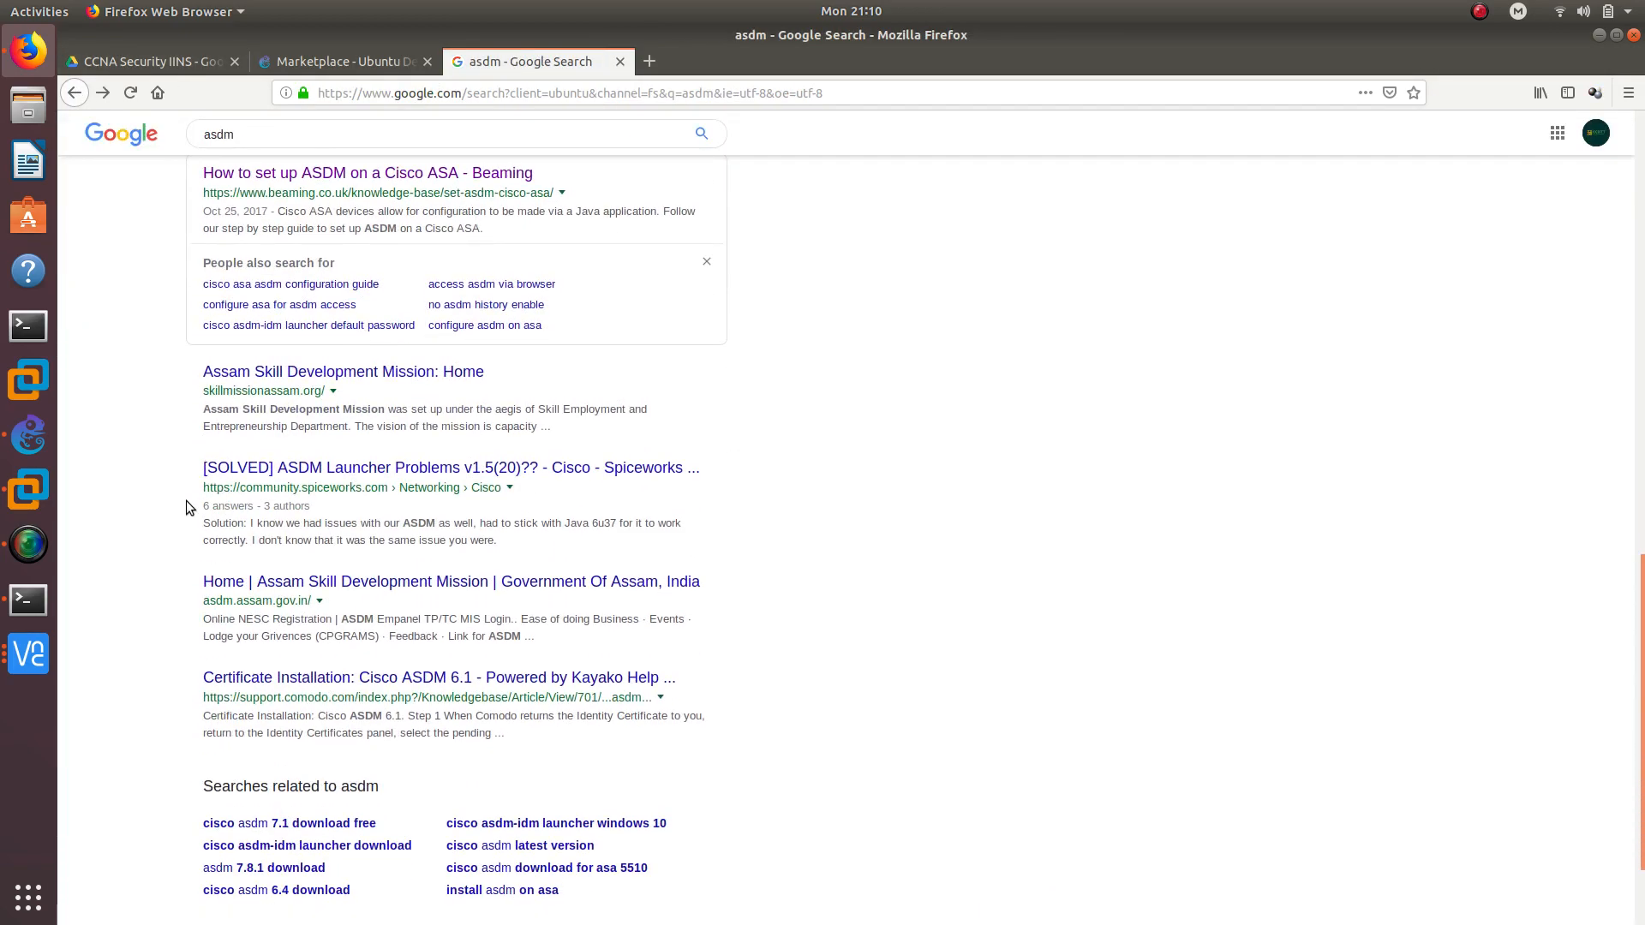
{"action": "scroll", "coordinate": [187, 500], "scroll_direction": "up", "scroll_amount": 10}
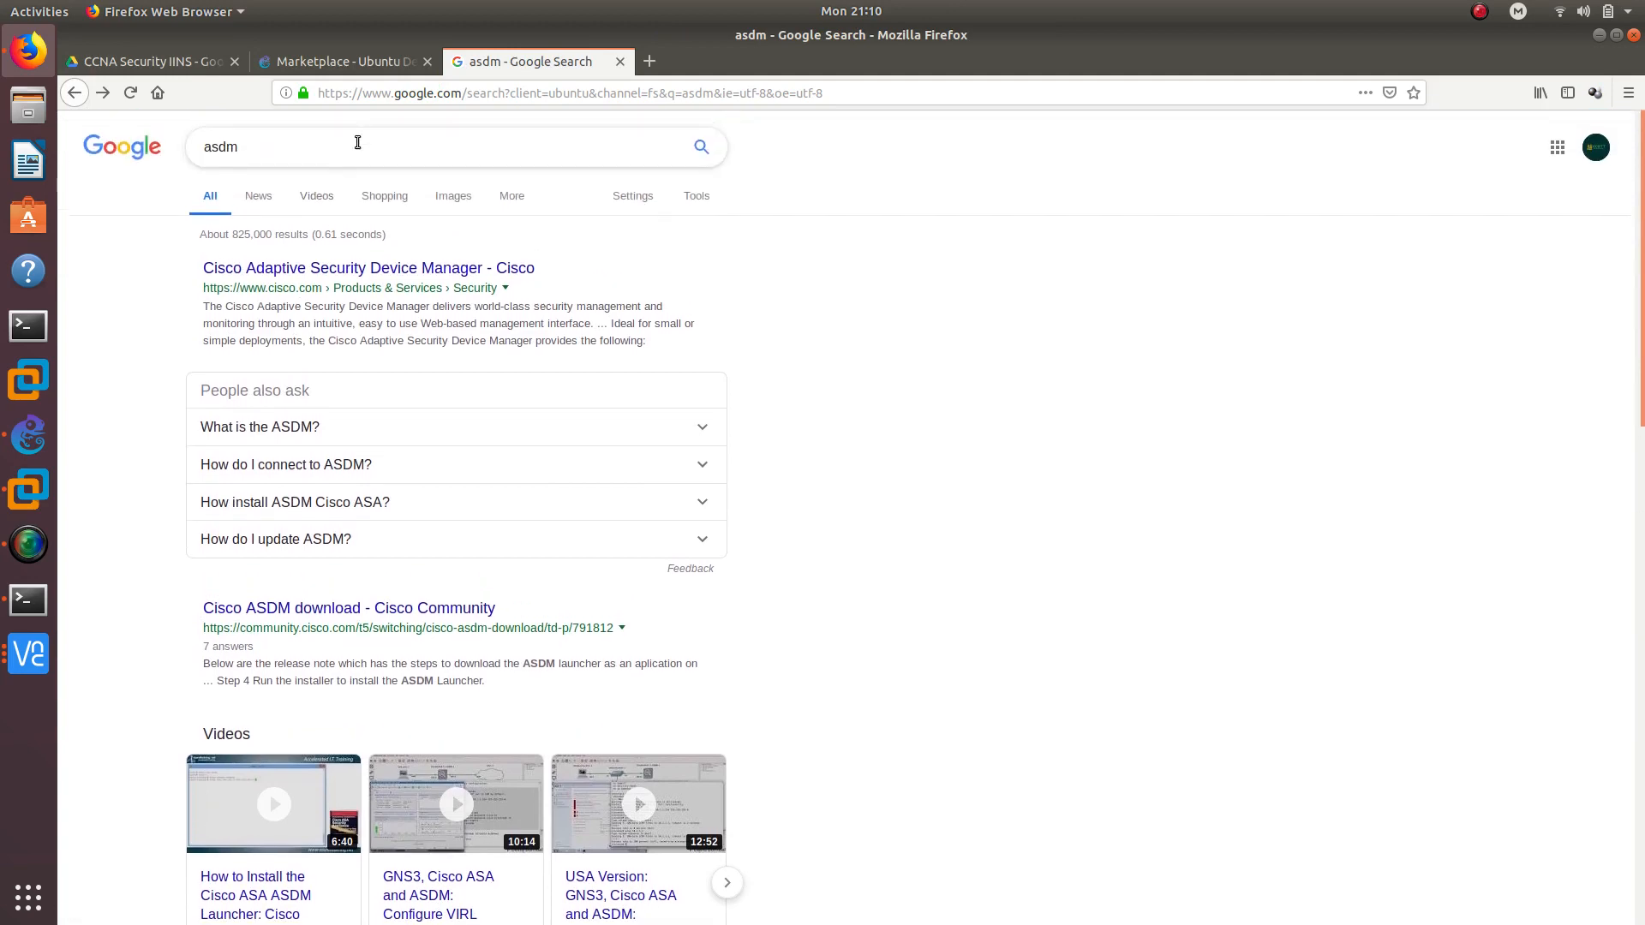
{"action": "left_click", "coordinate": [358, 142]}
{"action": "type", "text": "gns3"}
{"action": "key", "text": "Return"}
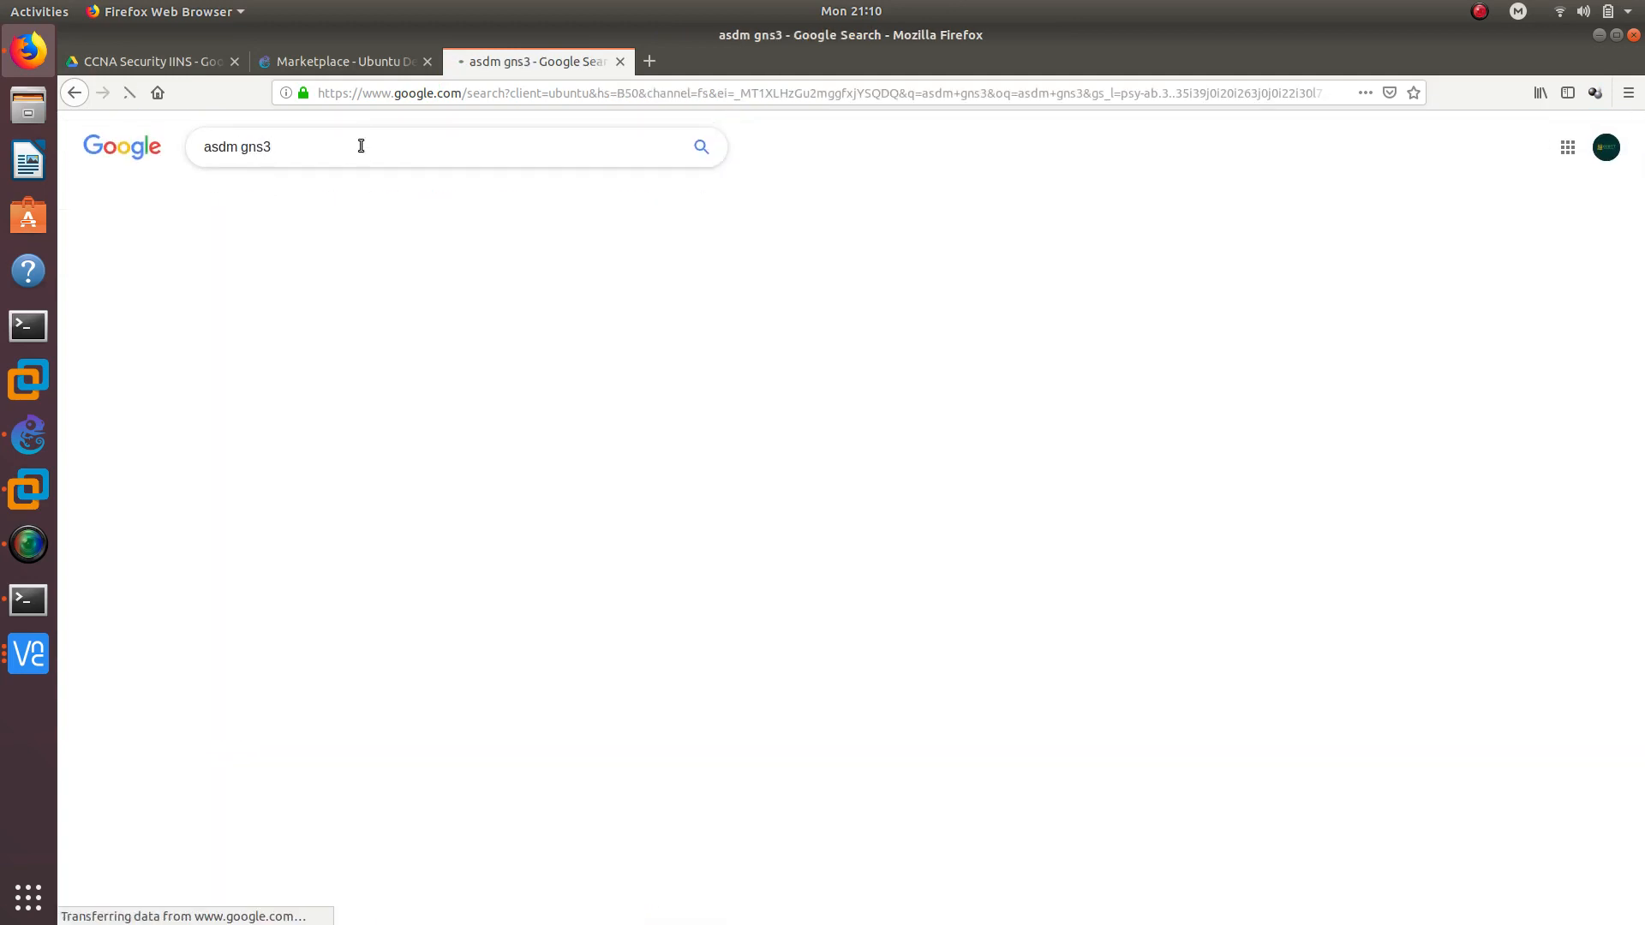
{"action": "scroll", "coordinate": [297, 501], "scroll_direction": "down", "scroll_amount": 2}
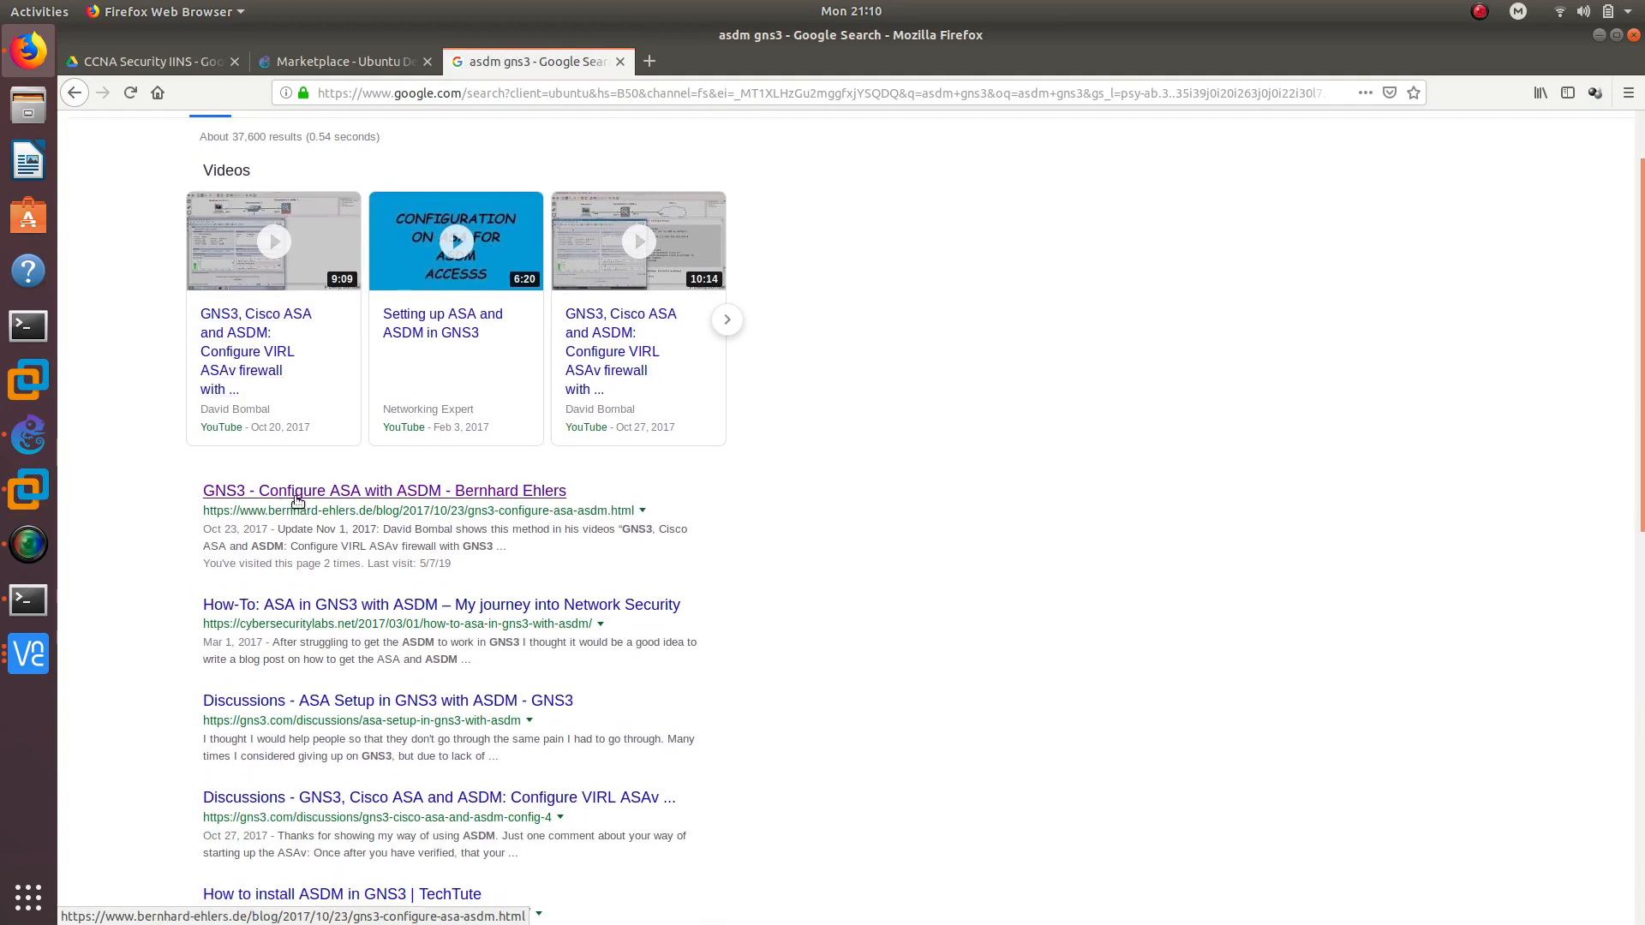
Read the 'GNS3 - Configure ASA with ASDM' guide, marking its Docker image name, then minimize Firefox
{"action": "left_click", "coordinate": [298, 495]}
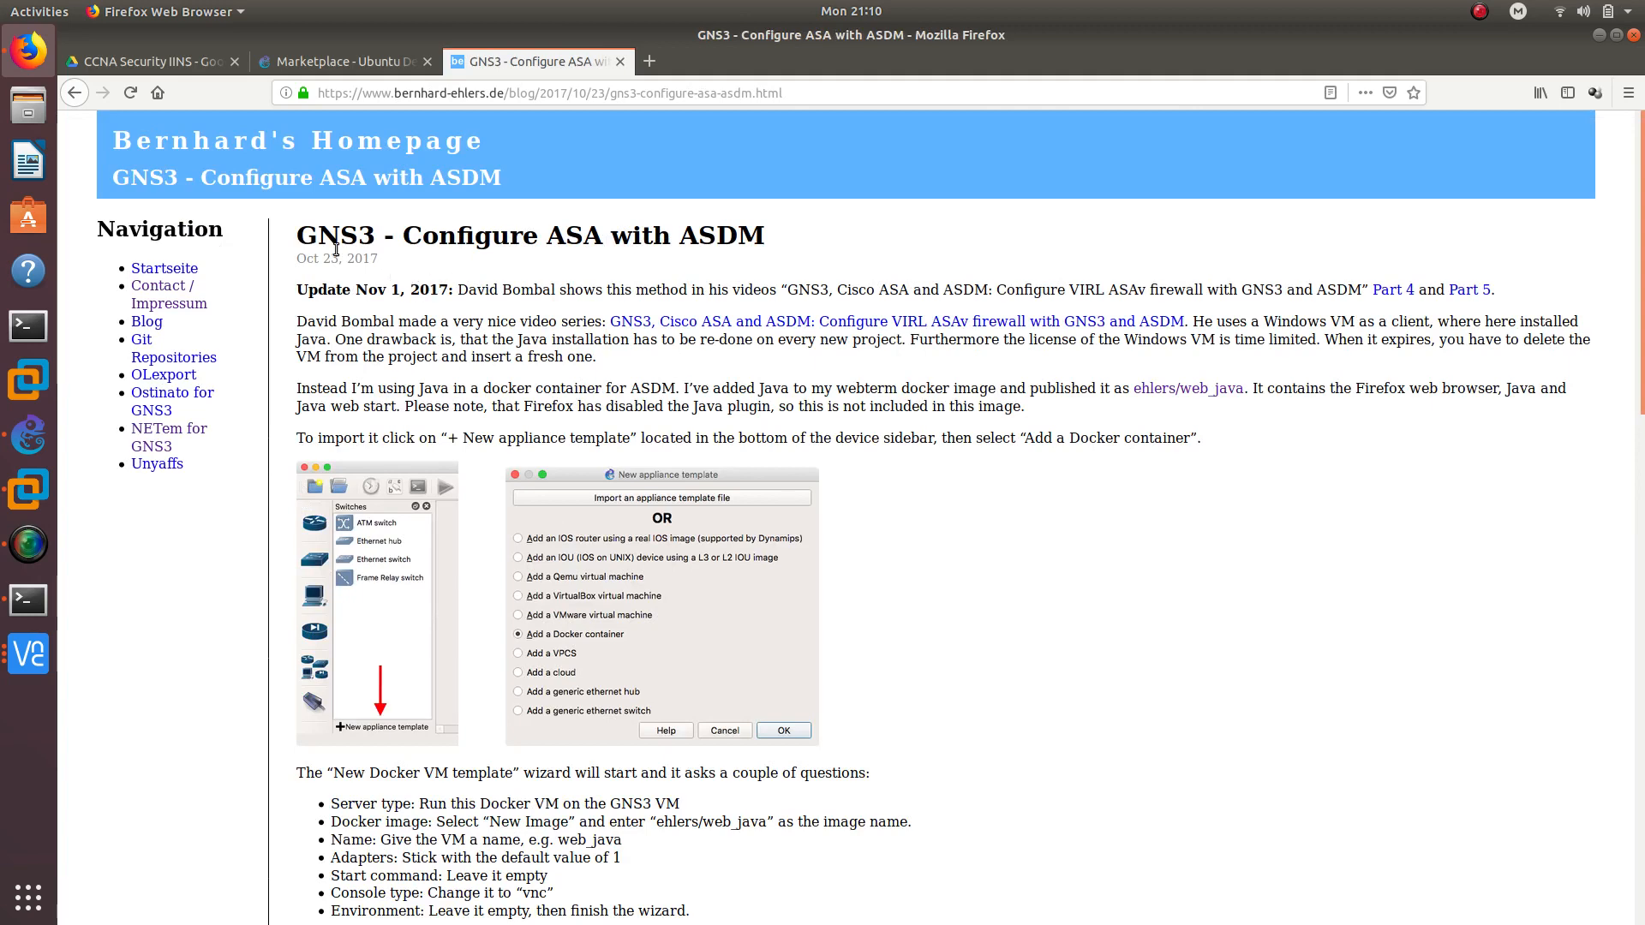
{"action": "left_click_drag", "start_coordinate": [291, 247], "coordinate": [763, 238]}
{"action": "scroll", "coordinate": [525, 368], "scroll_direction": "down", "scroll_amount": 5}
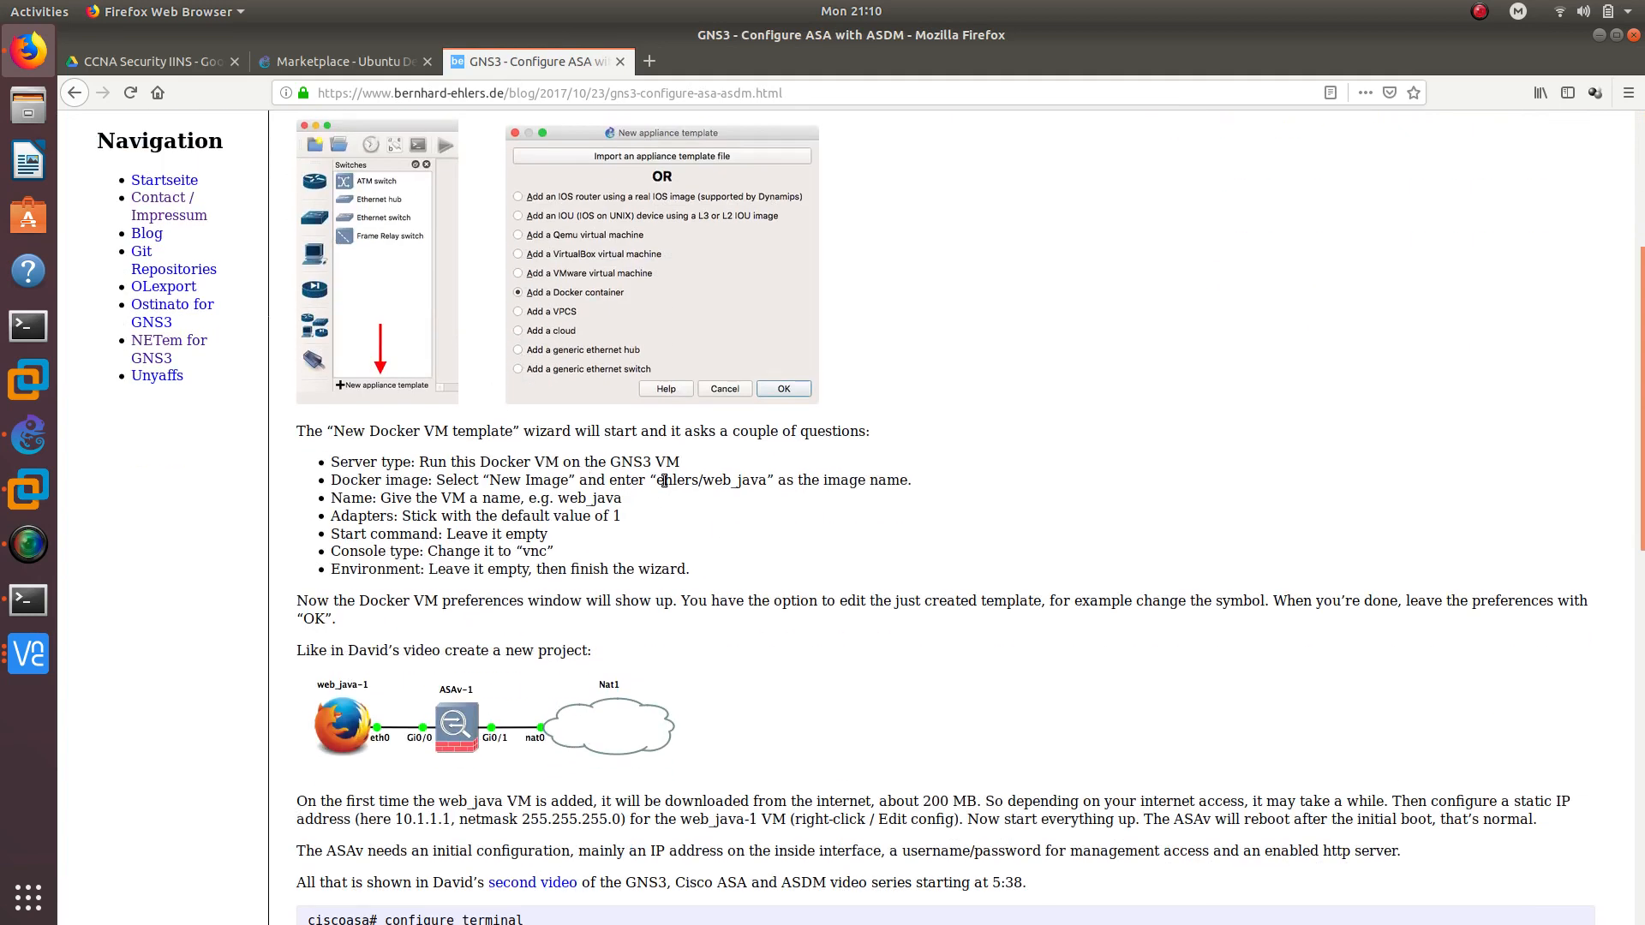
{"action": "left_click_drag", "start_coordinate": [657, 479], "coordinate": [701, 480]}
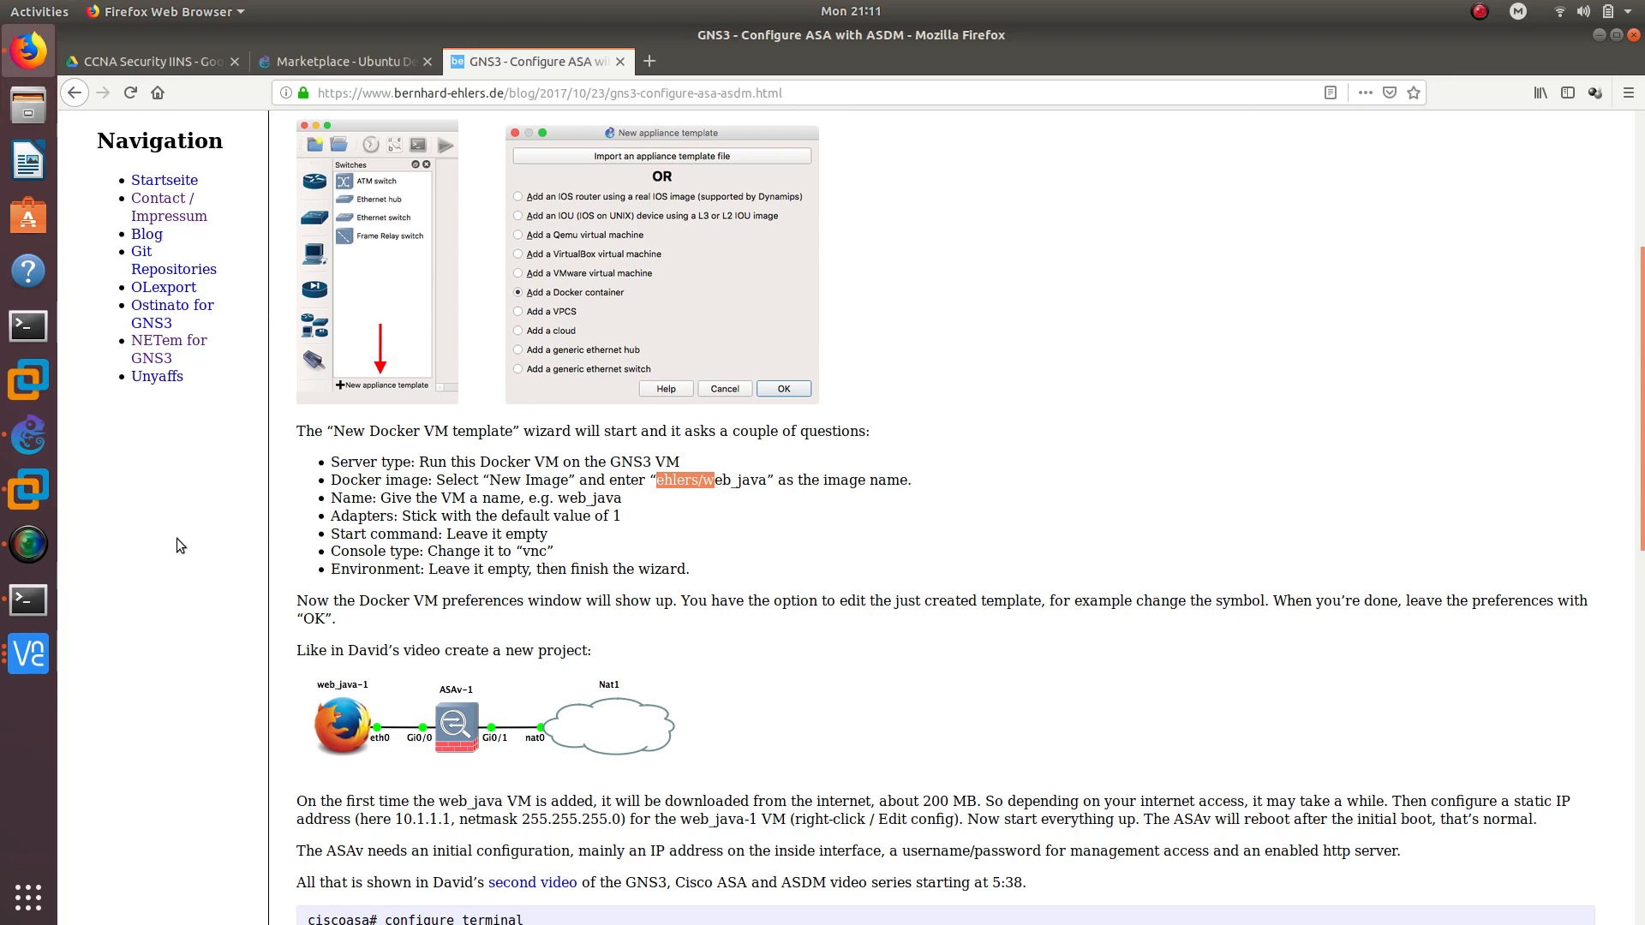
{"action": "left_click", "coordinate": [1598, 39]}
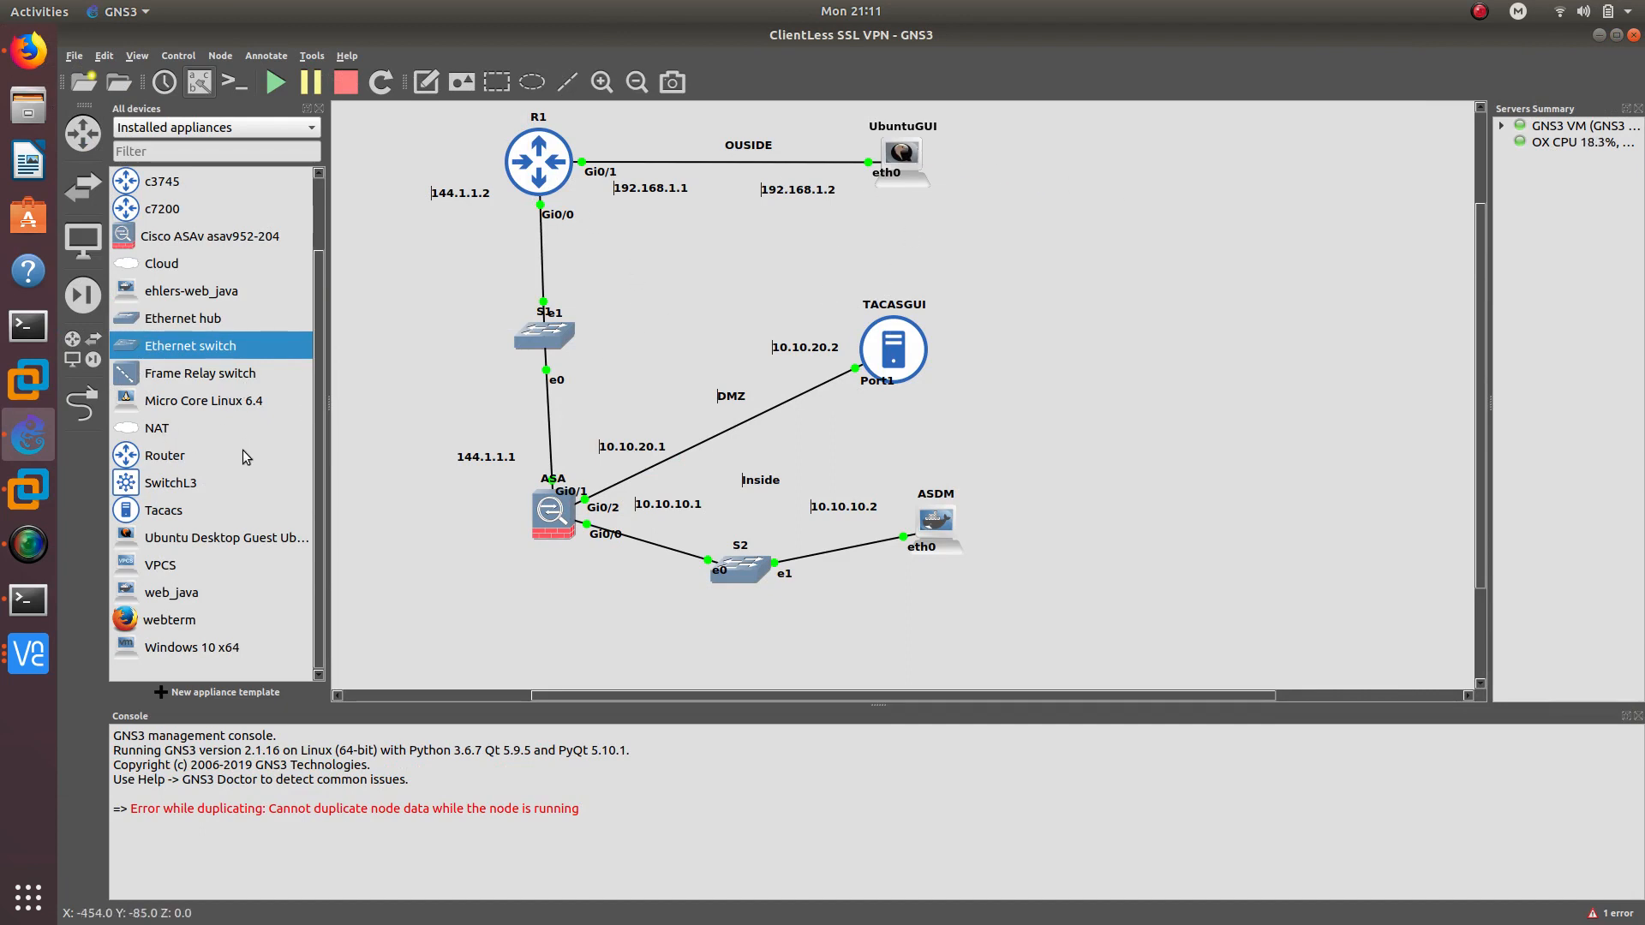
Bring the UbuntuGUI remote desktop back up with focus on the tacacsGUI page
{"action": "left_click", "coordinate": [29, 653]}
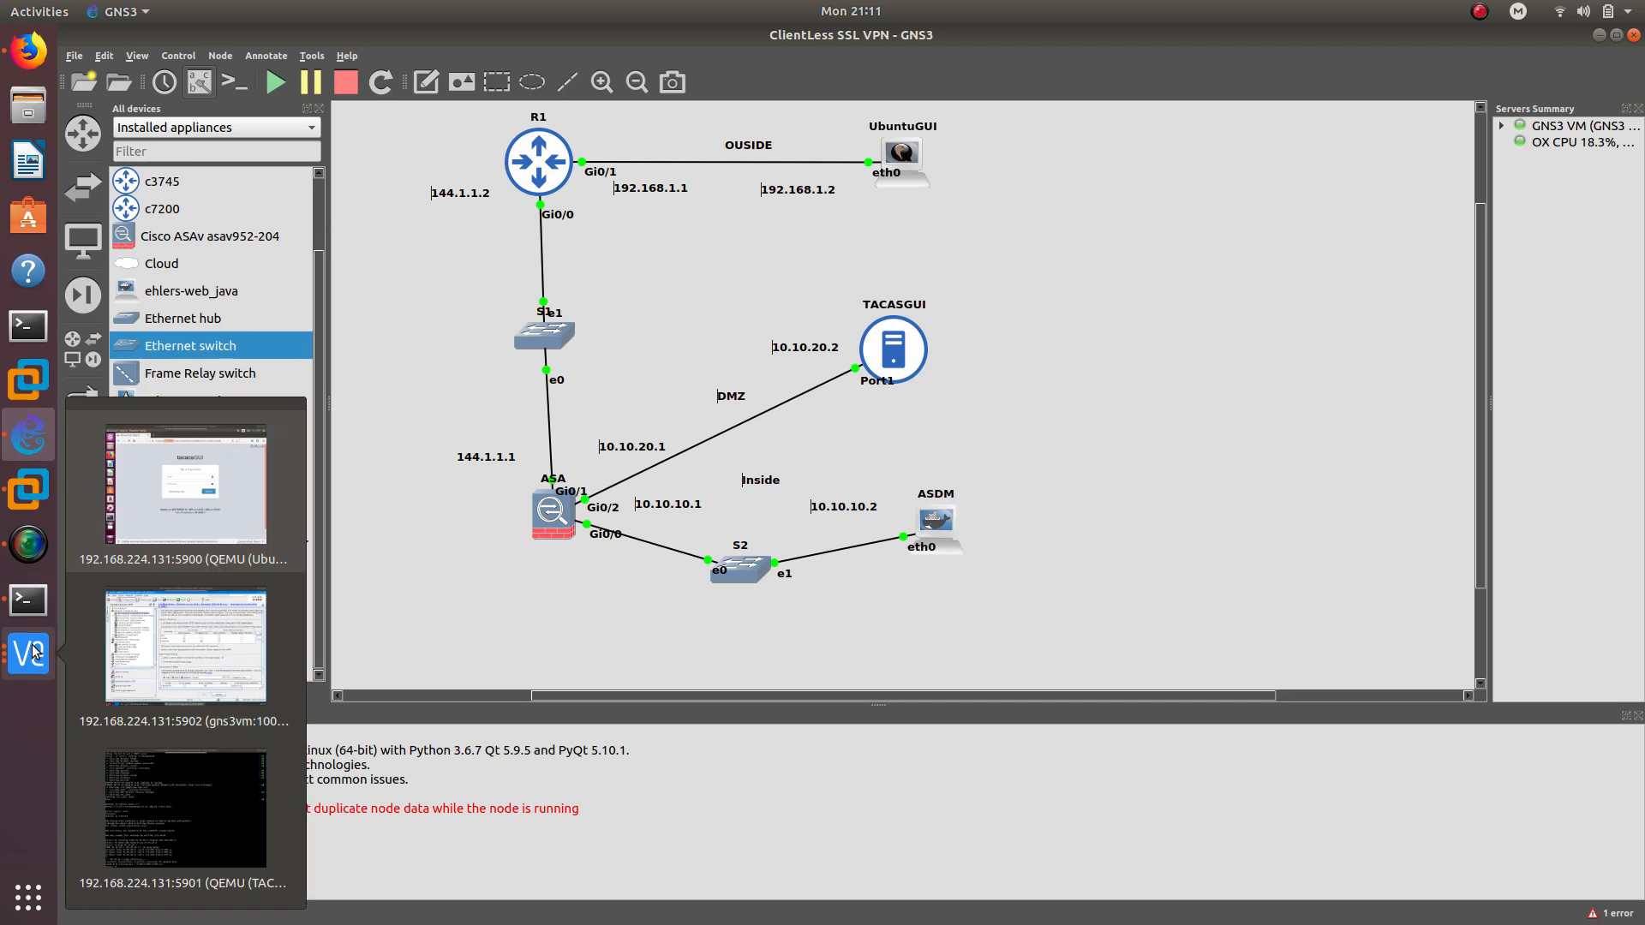
{"action": "left_click", "coordinate": [233, 499]}
{"action": "left_click", "coordinate": [913, 269]}
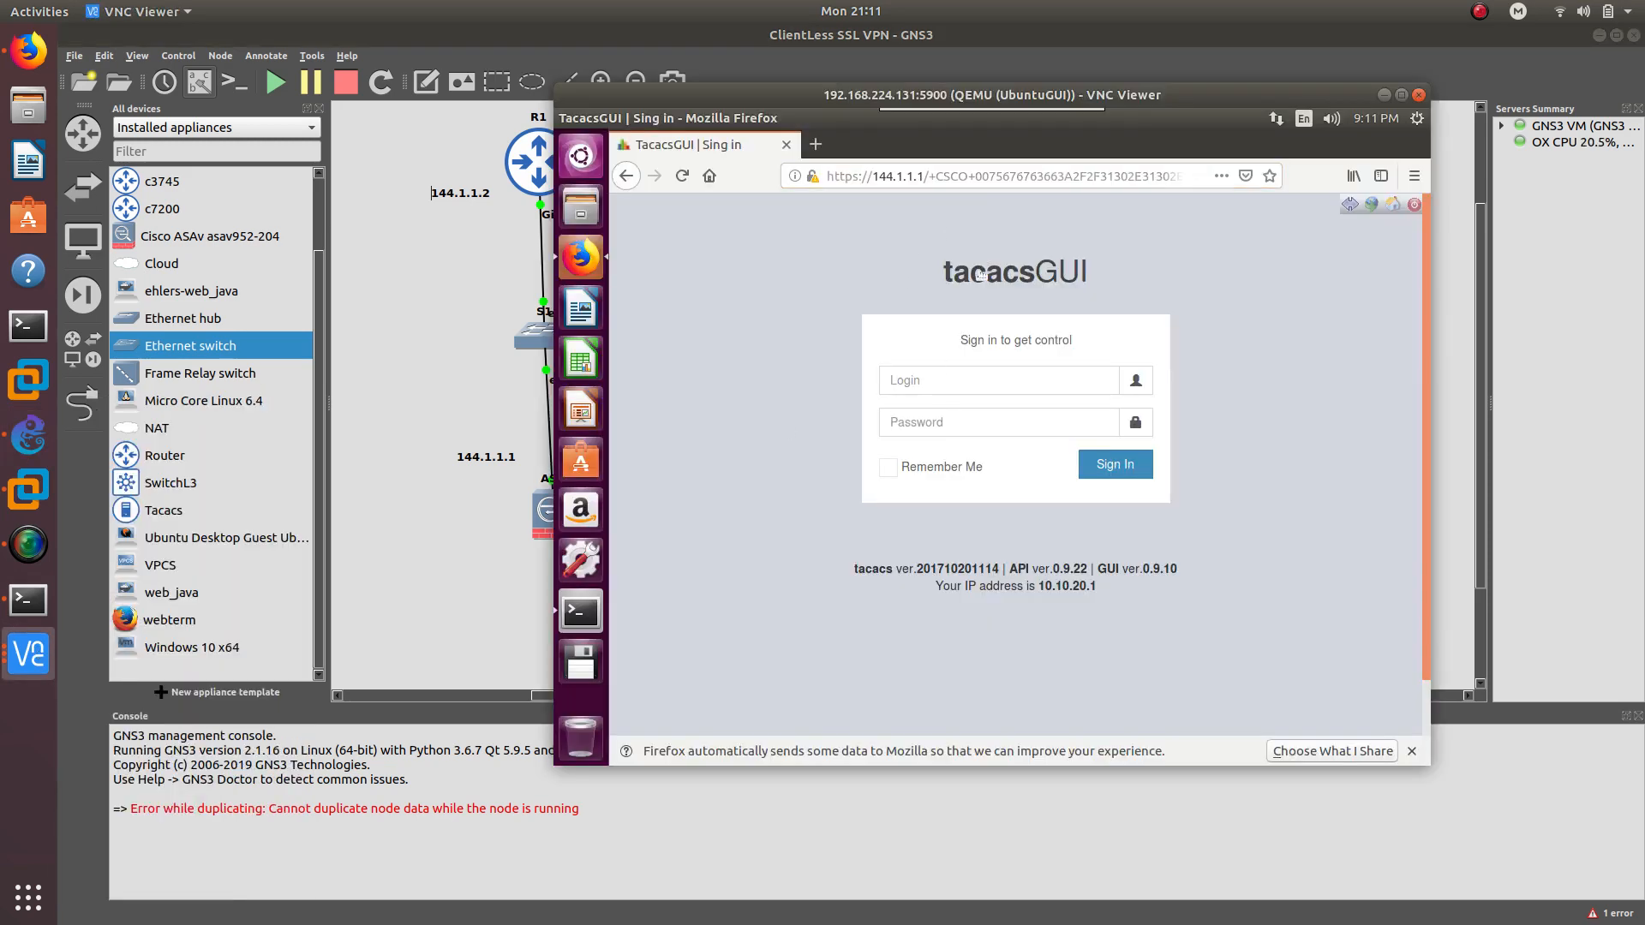
{"action": "left_click_drag", "start_coordinate": [1008, 86], "coordinate": [1320, 157]}
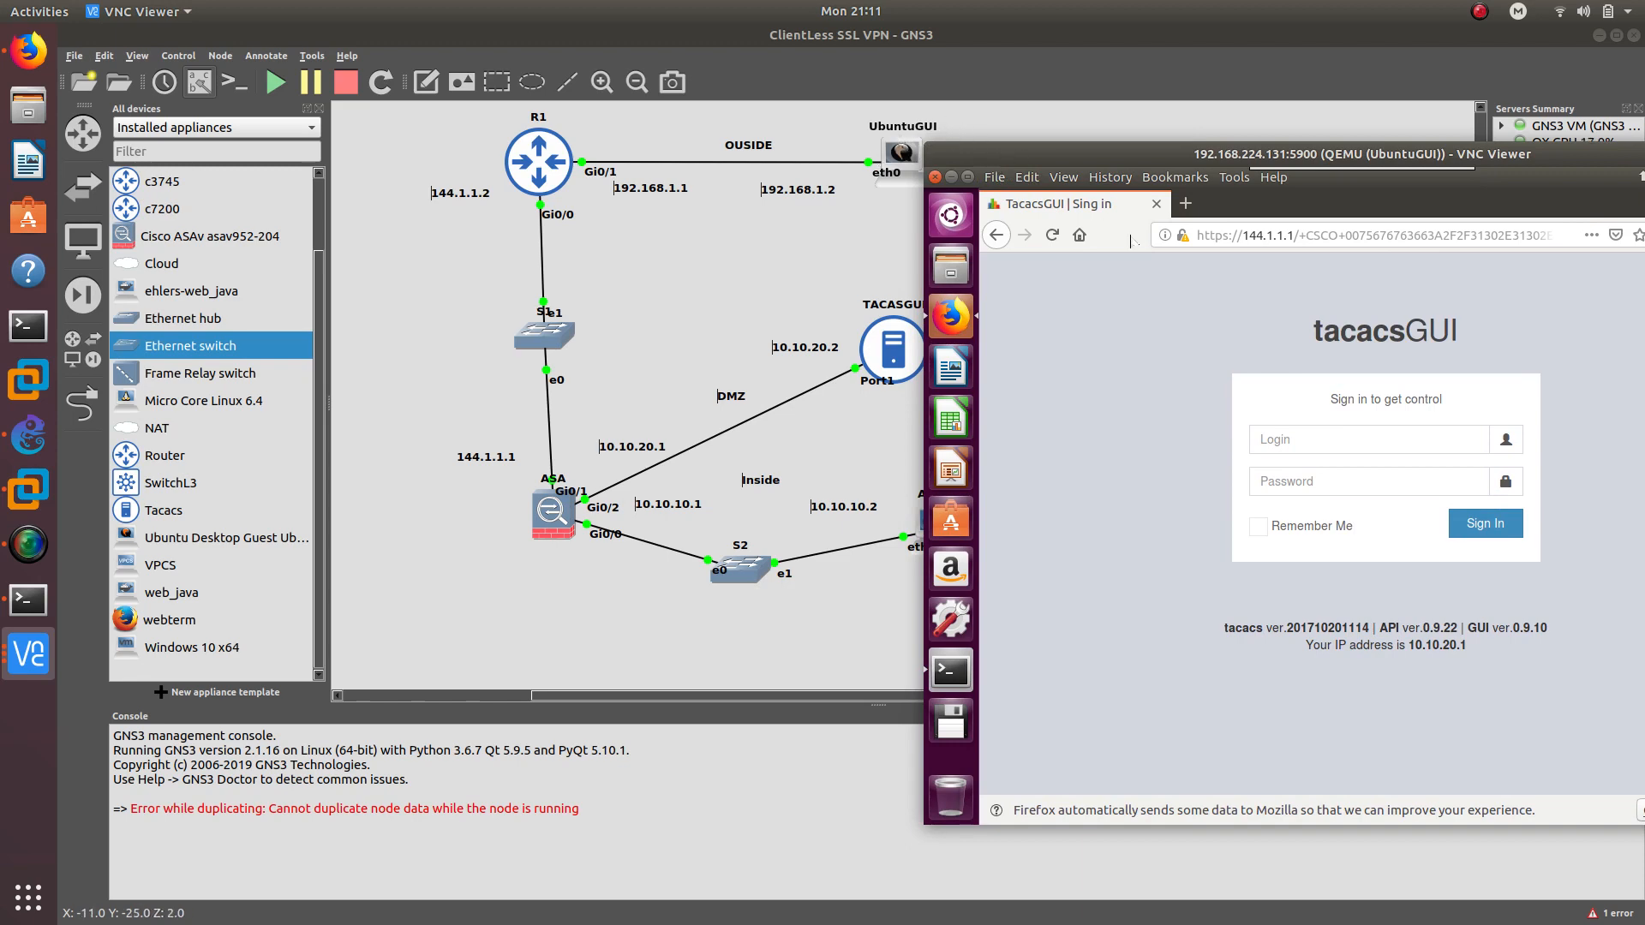
Enter the corrected tacacsGUI login name and a password, then submit the sign-in
{"action": "left_click", "coordinate": [1297, 435]}
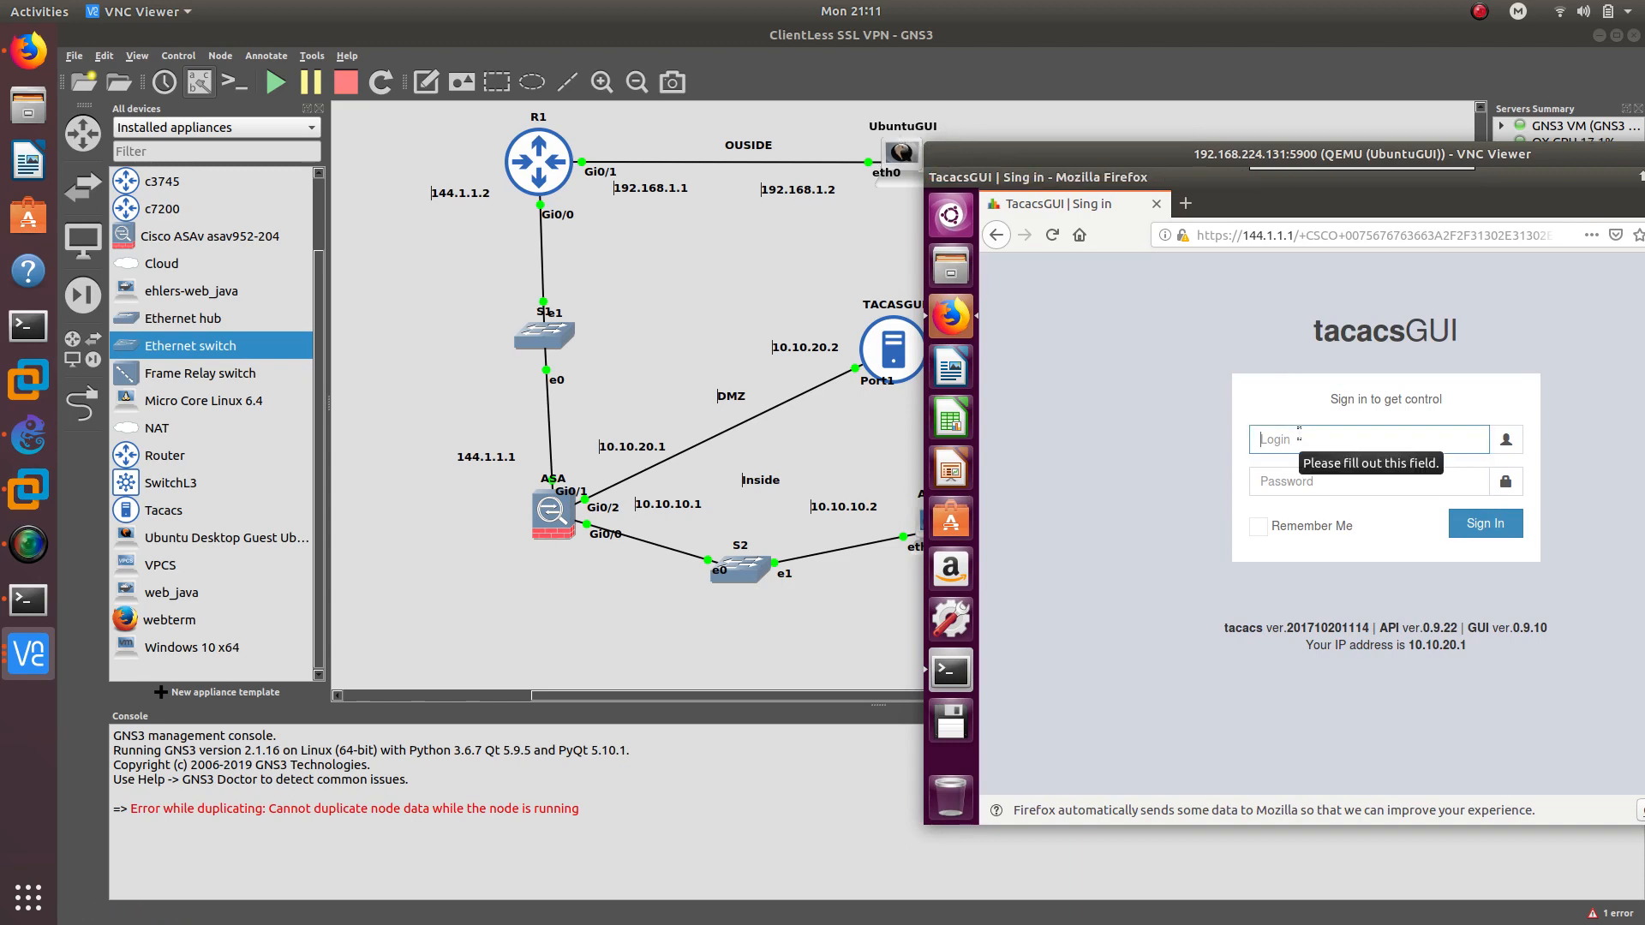
{"action": "type", "text": "gui"}
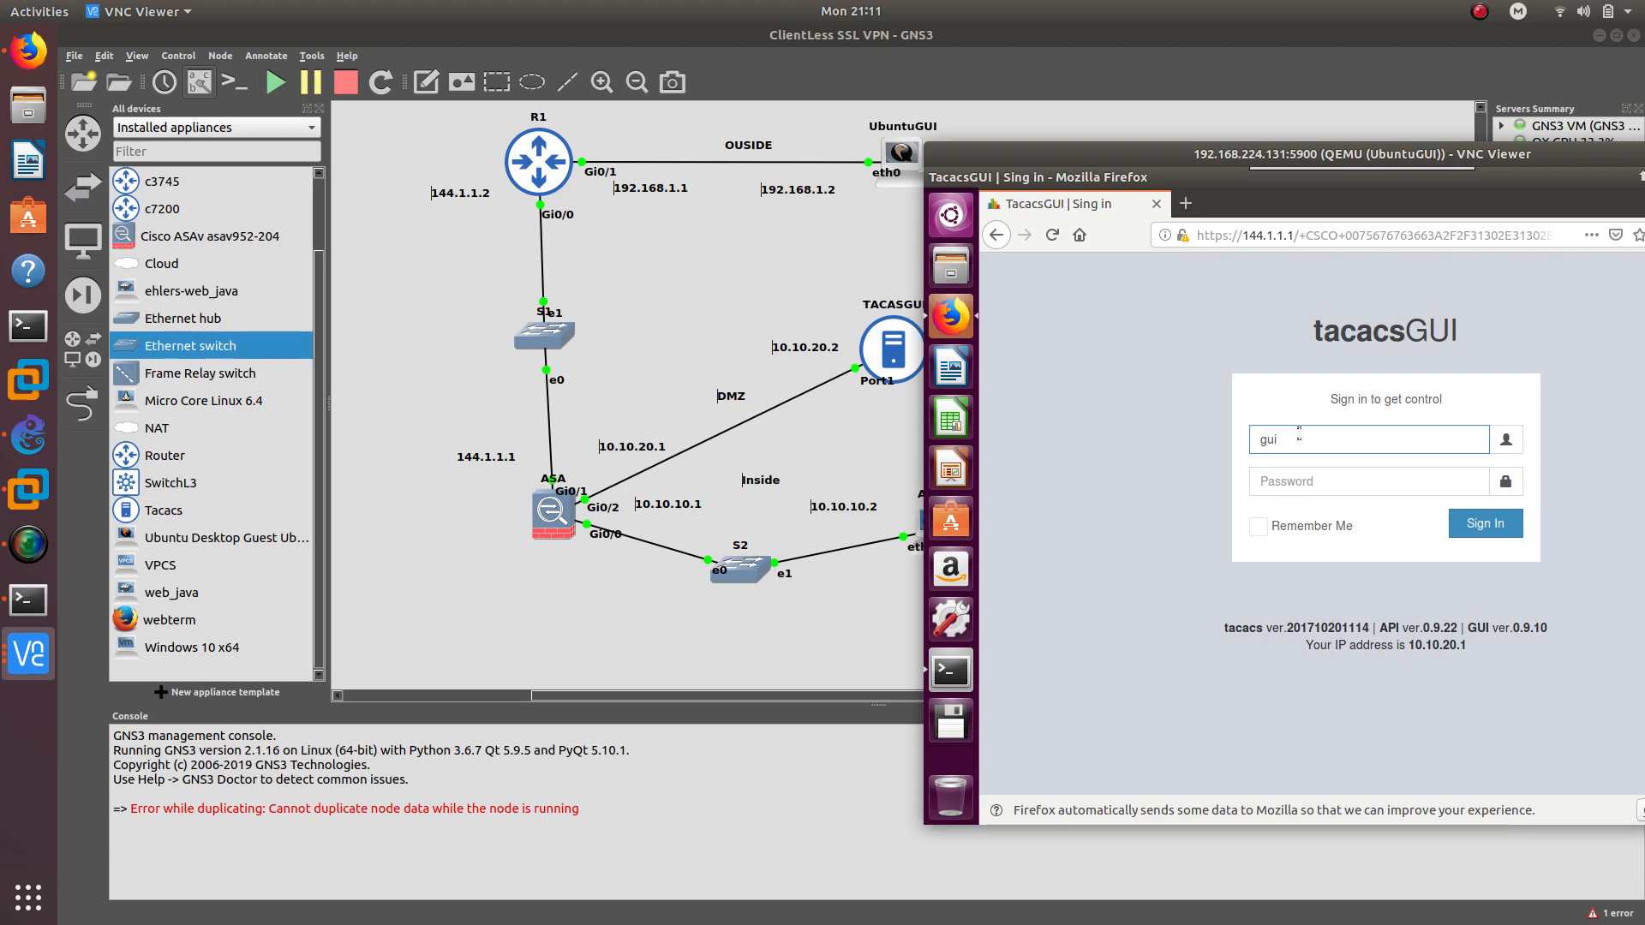
{"action": "key", "text": "BackSpace"}
{"action": "type", "text": "tac"}
{"action": "key", "text": "Tab"}
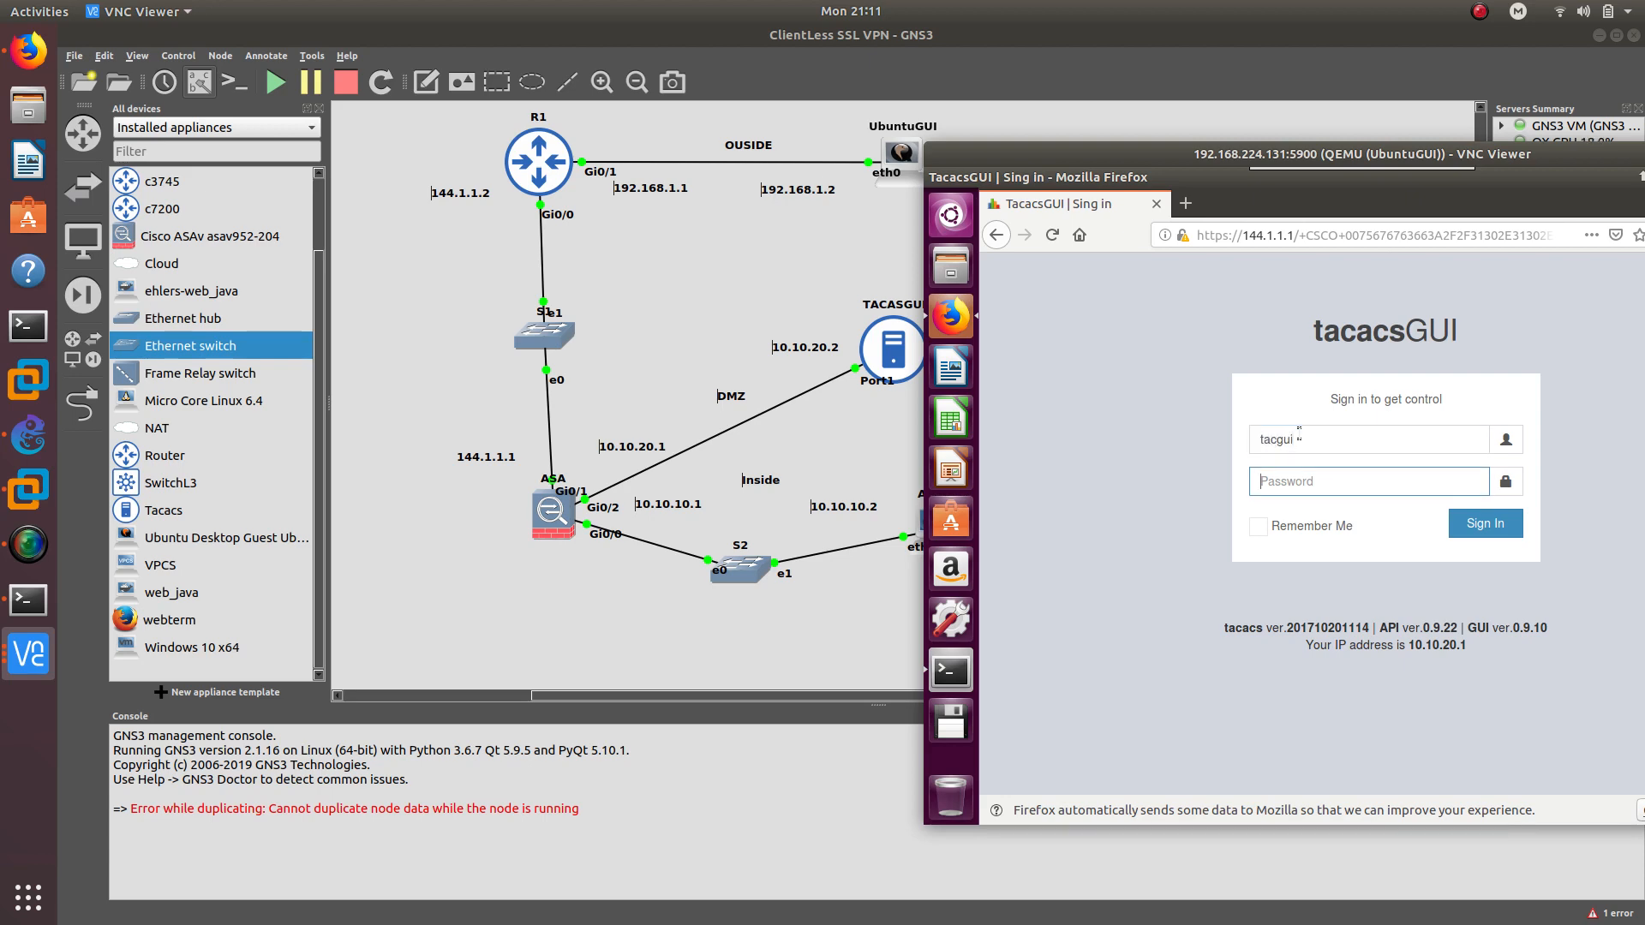
{"action": "type", "text": "aa"}
{"action": "key", "text": "Return"}
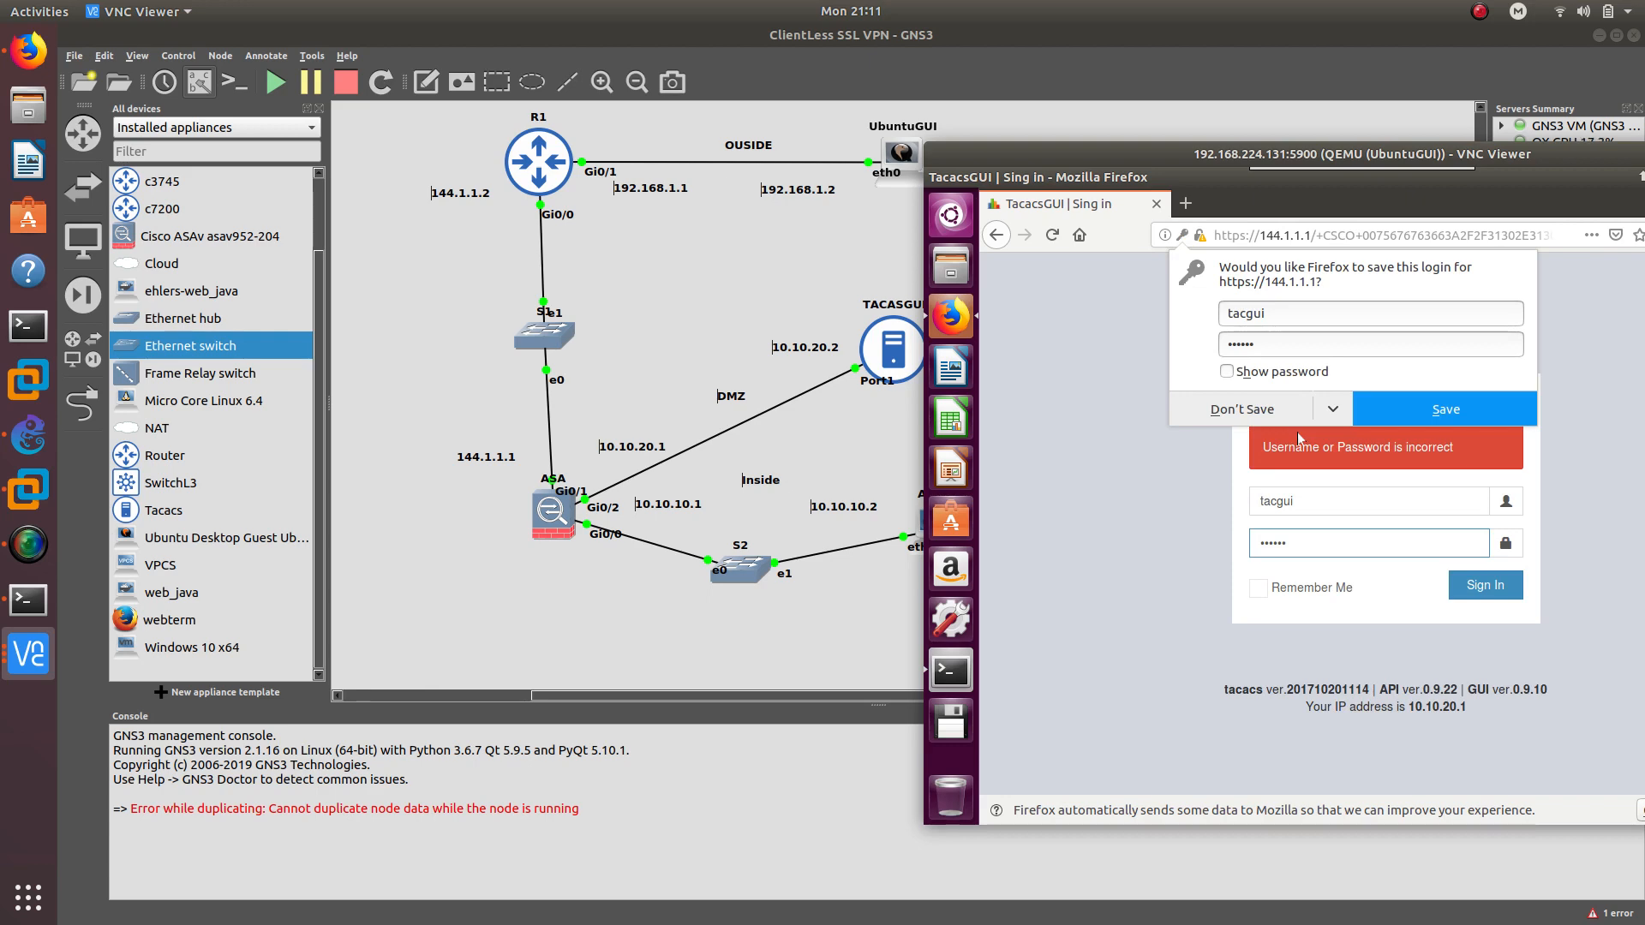
Decline saving, re-enter the correct password to sign in, and dismiss the save-login prompt
{"action": "left_click", "coordinate": [1292, 423]}
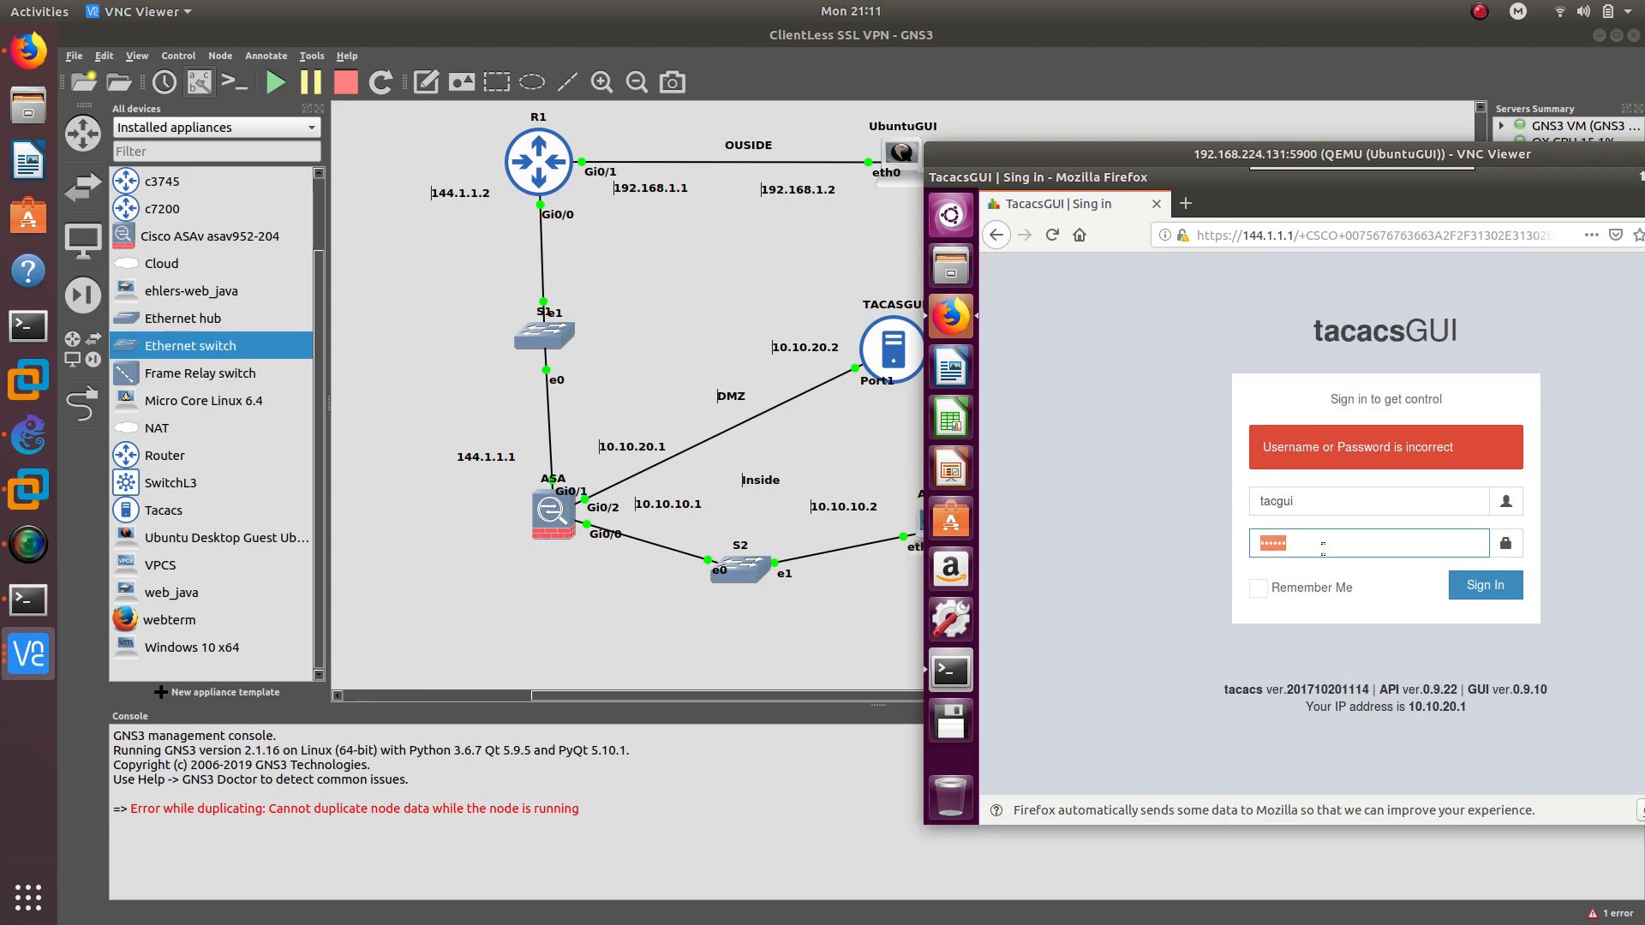
{"action": "type", "text": "aaaaaa"}
{"action": "key", "text": "Return"}
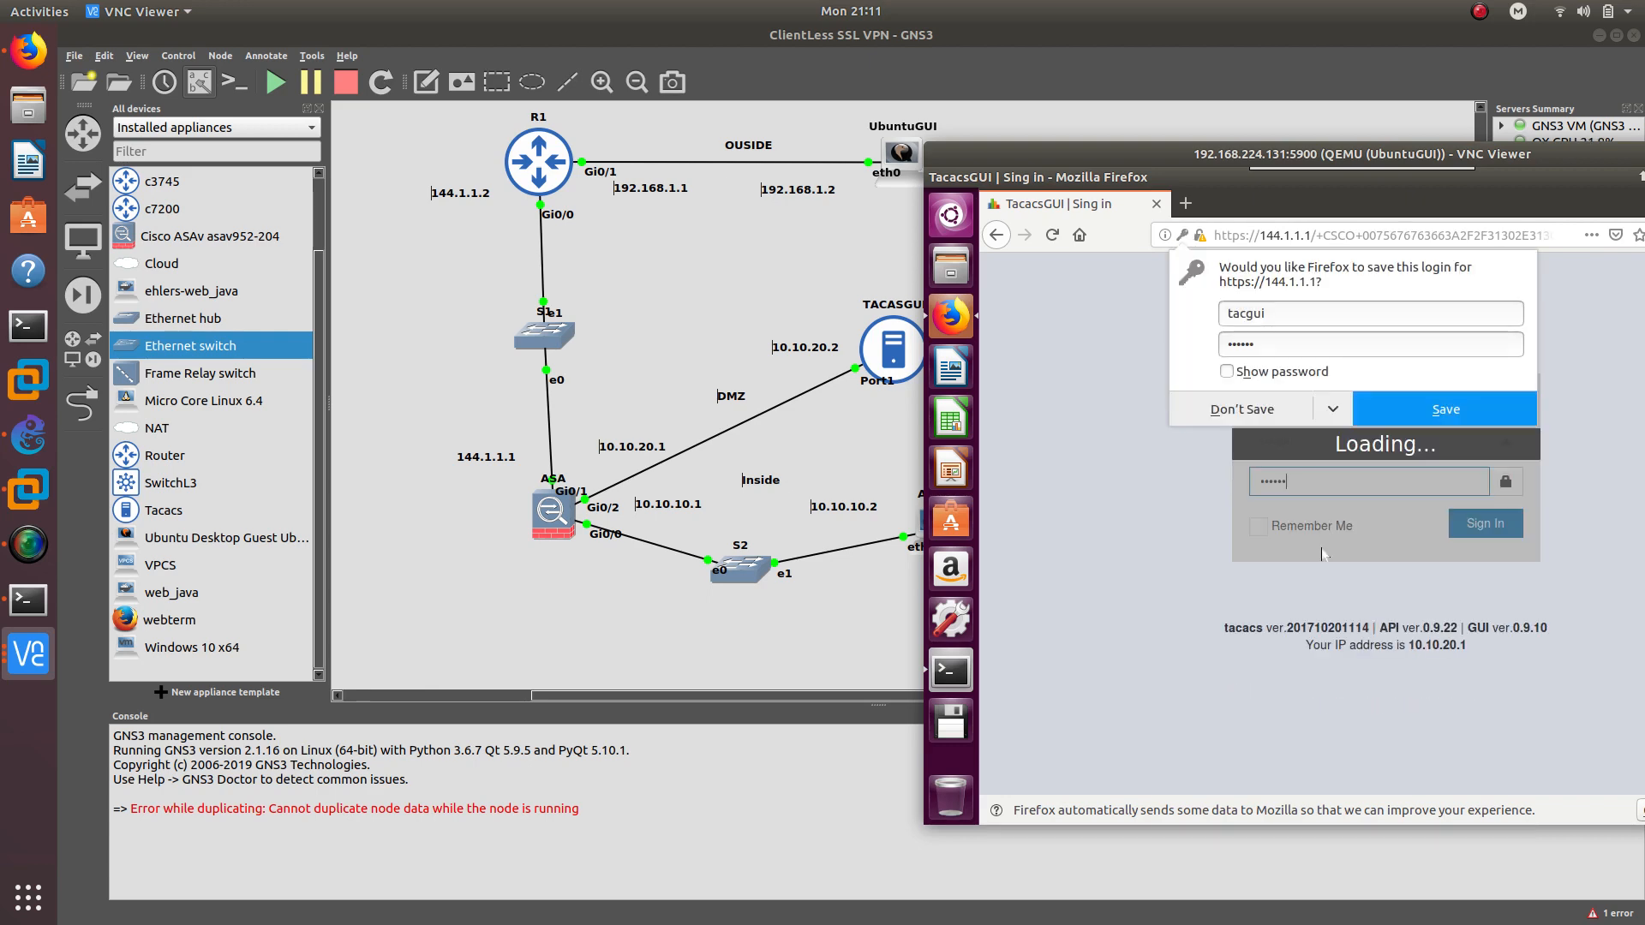
{"action": "left_click", "coordinate": [1242, 408]}
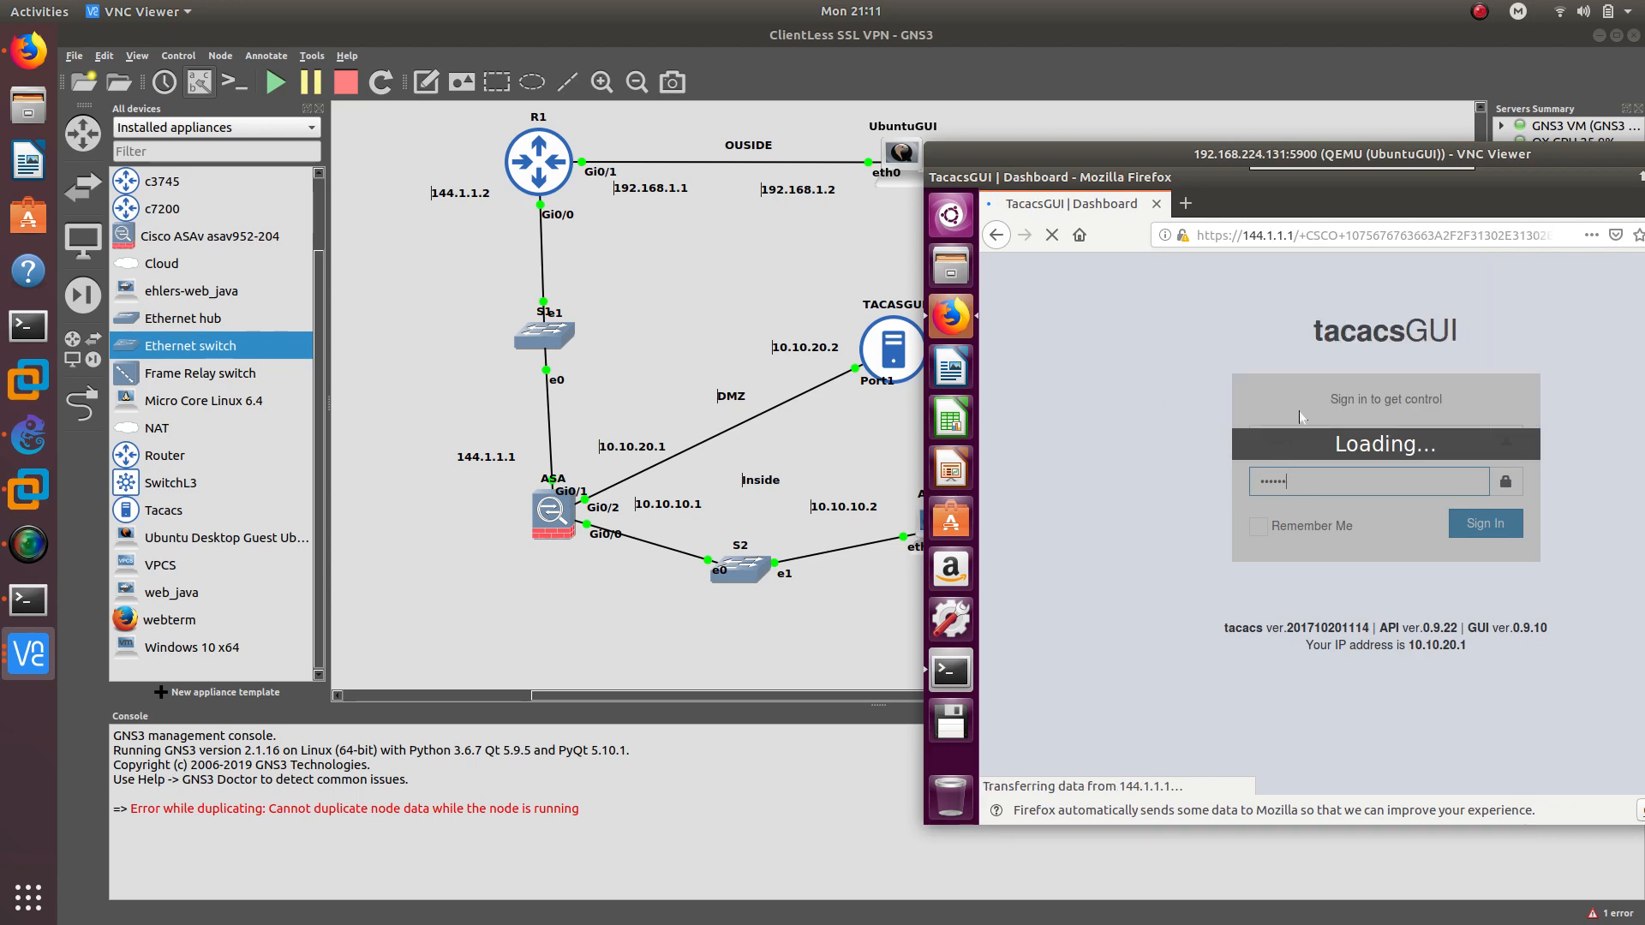
Drag the VNC Viewer window with the loading tacacsGUI dashboard further left on screen
{"action": "left_click_drag", "start_coordinate": [1172, 155], "coordinate": [969, 124]}
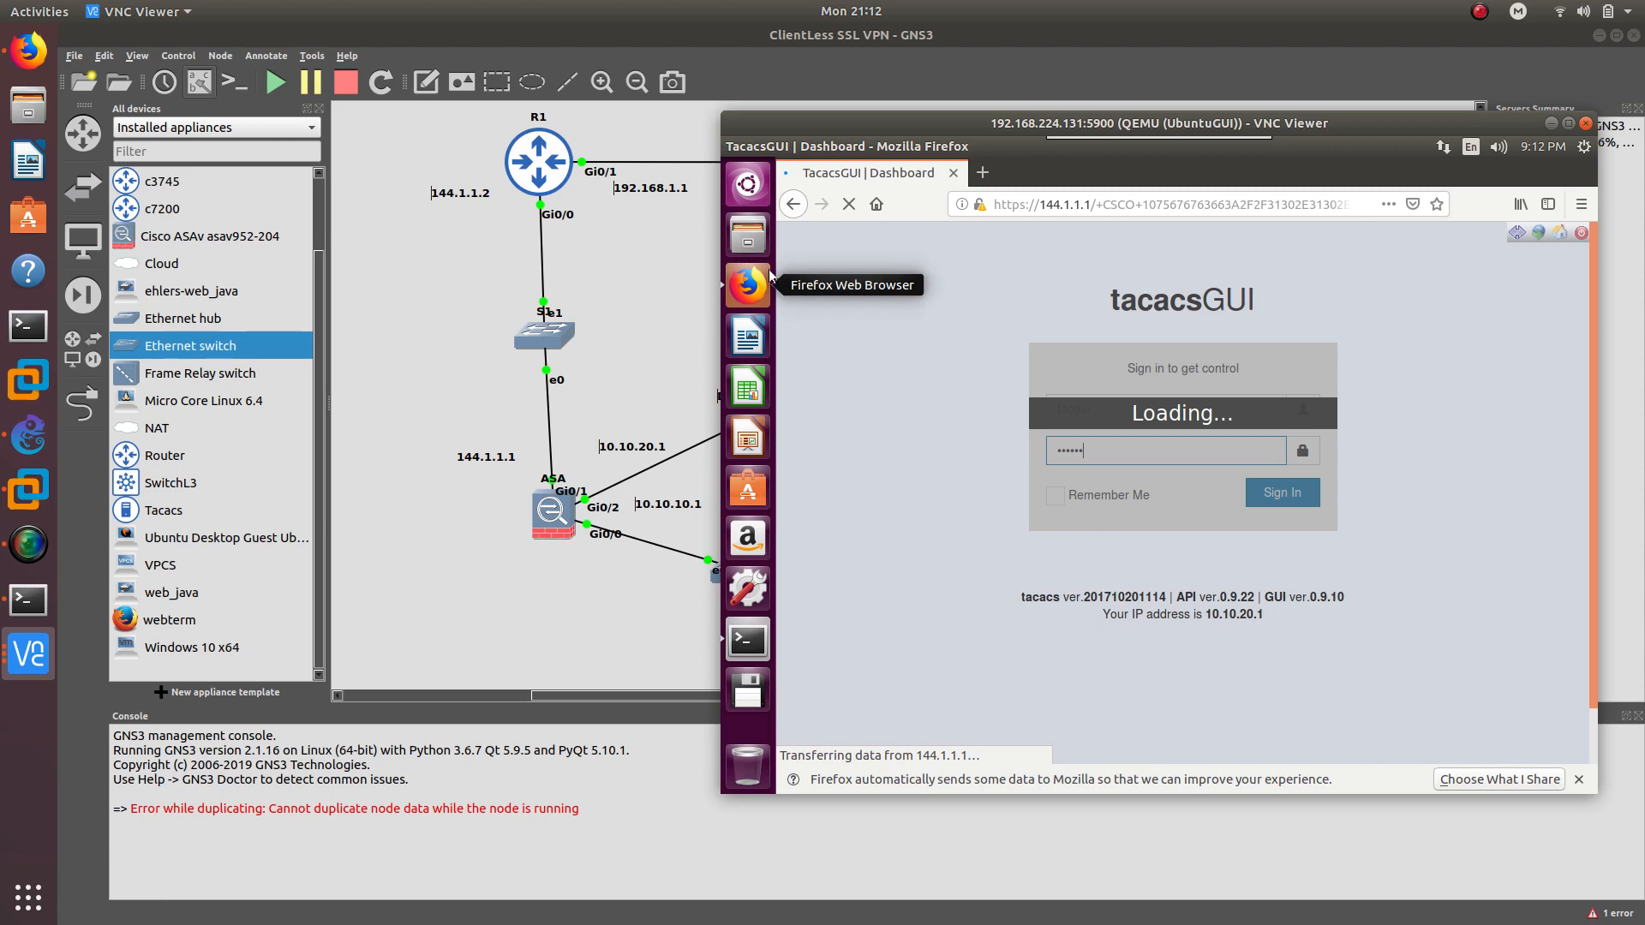
In the Firefox GNS3 ASA blog, review the Docker VM template steps, highlighting 'Docker VM' and the docker image name
{"action": "left_click", "coordinate": [28, 54]}
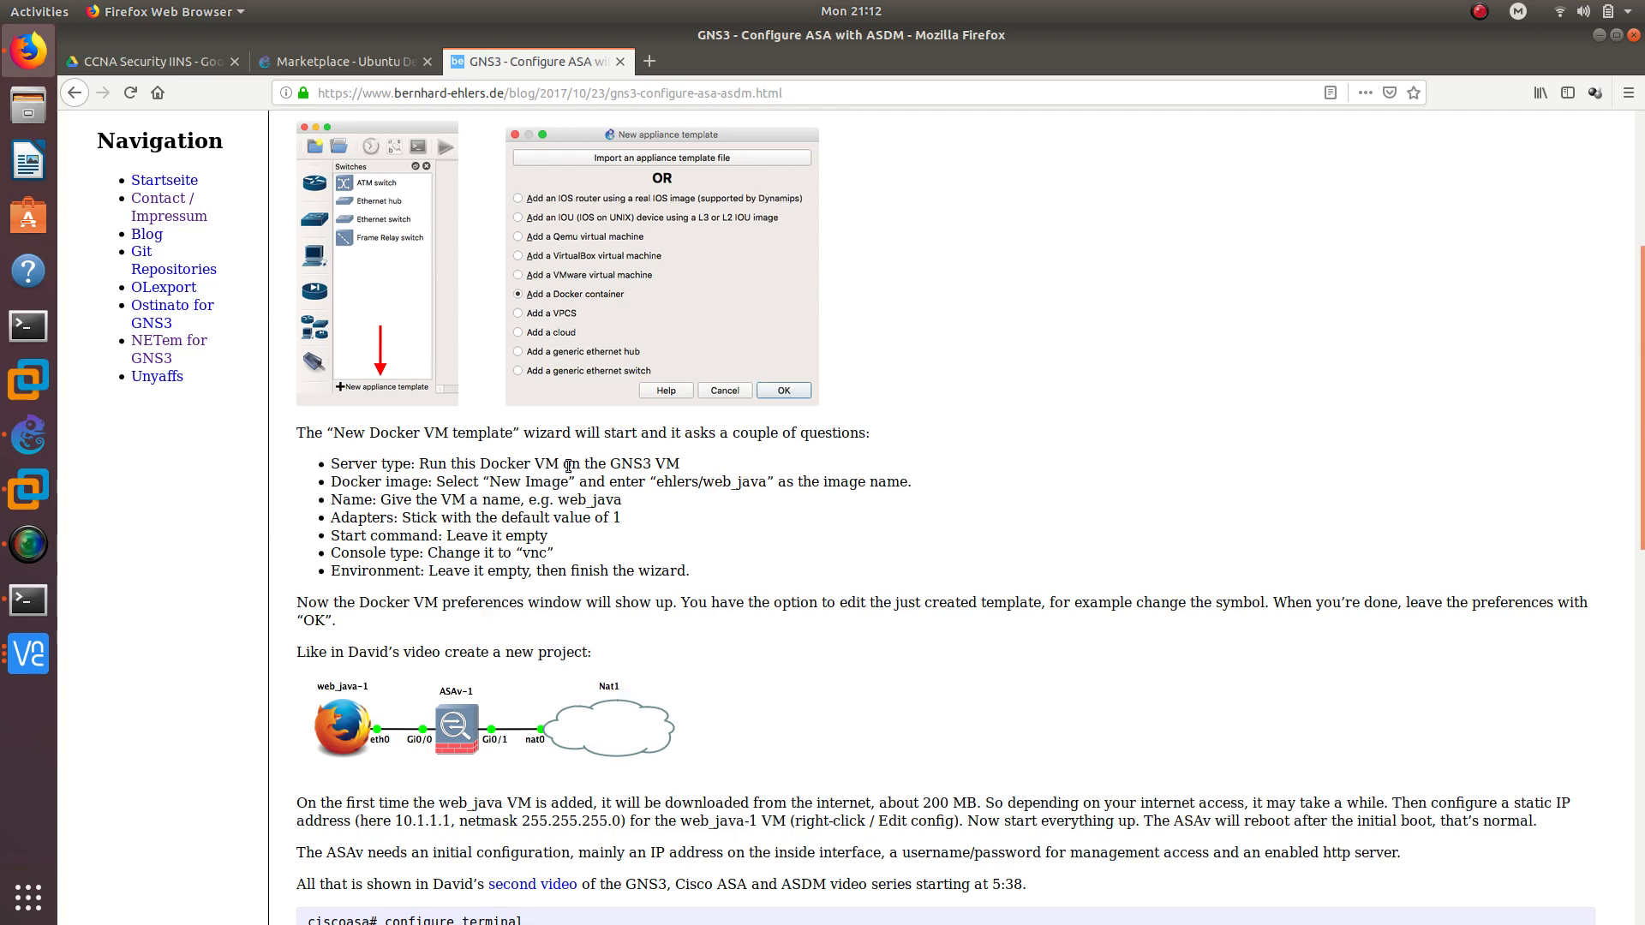
{"action": "scroll", "coordinate": [557, 458], "scroll_direction": "up", "scroll_amount": 6}
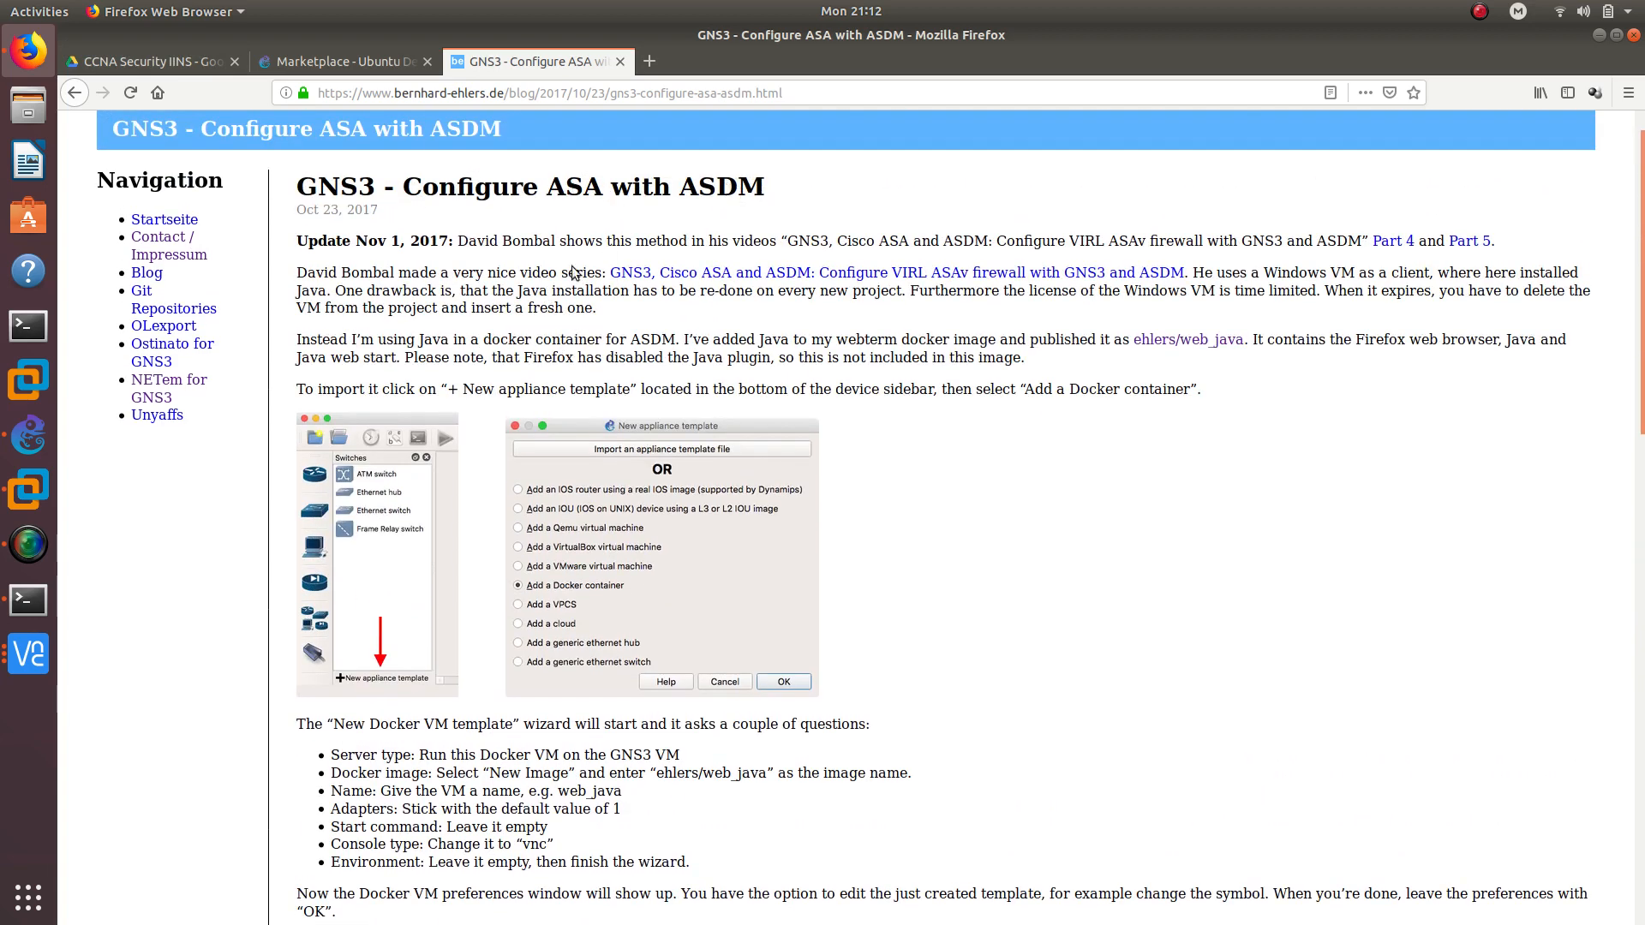
{"action": "scroll", "coordinate": [549, 497], "scroll_direction": "down", "scroll_amount": 5}
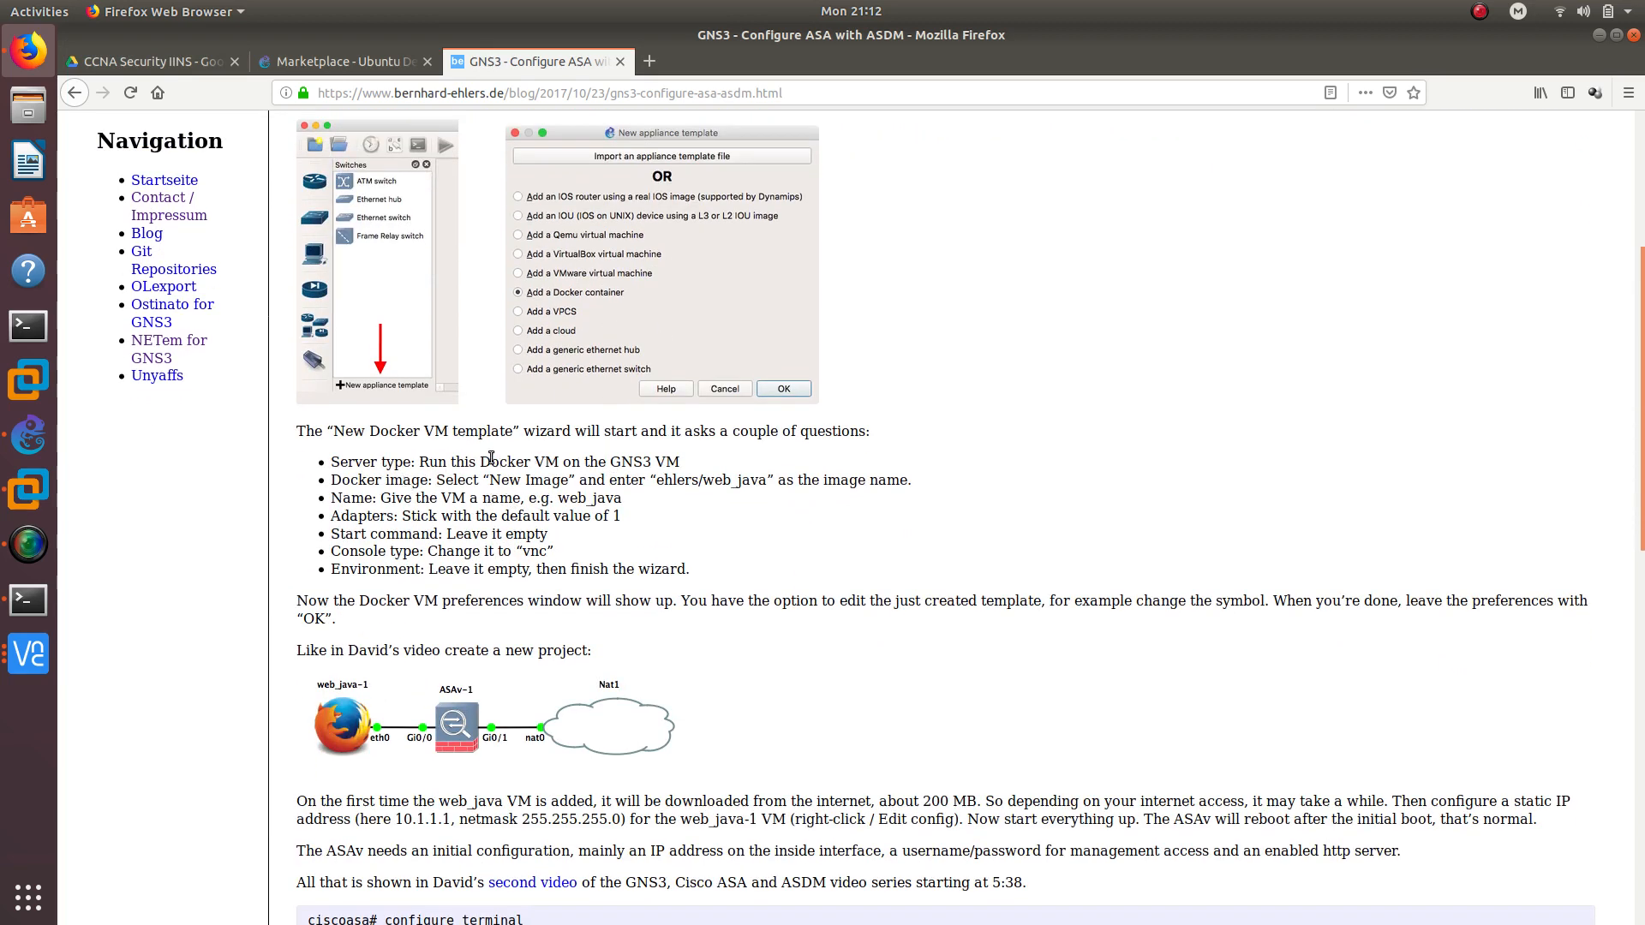
{"action": "left_click_drag", "start_coordinate": [482, 461], "coordinate": [542, 461]}
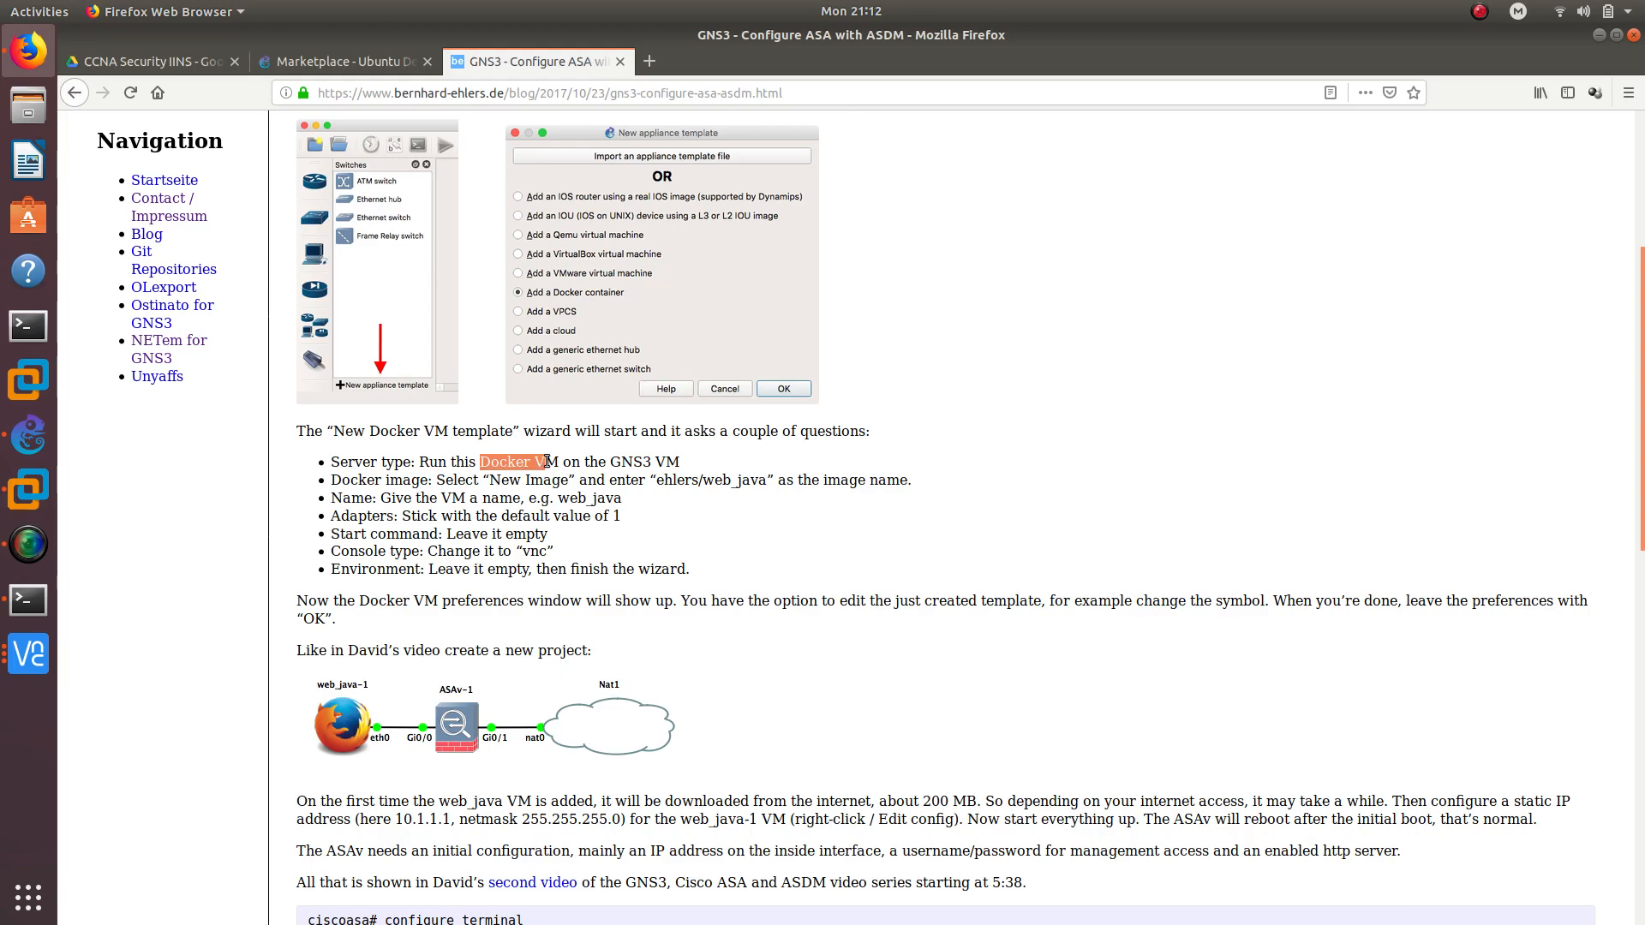
{"action": "scroll", "coordinate": [575, 470], "scroll_direction": "up", "scroll_amount": 4}
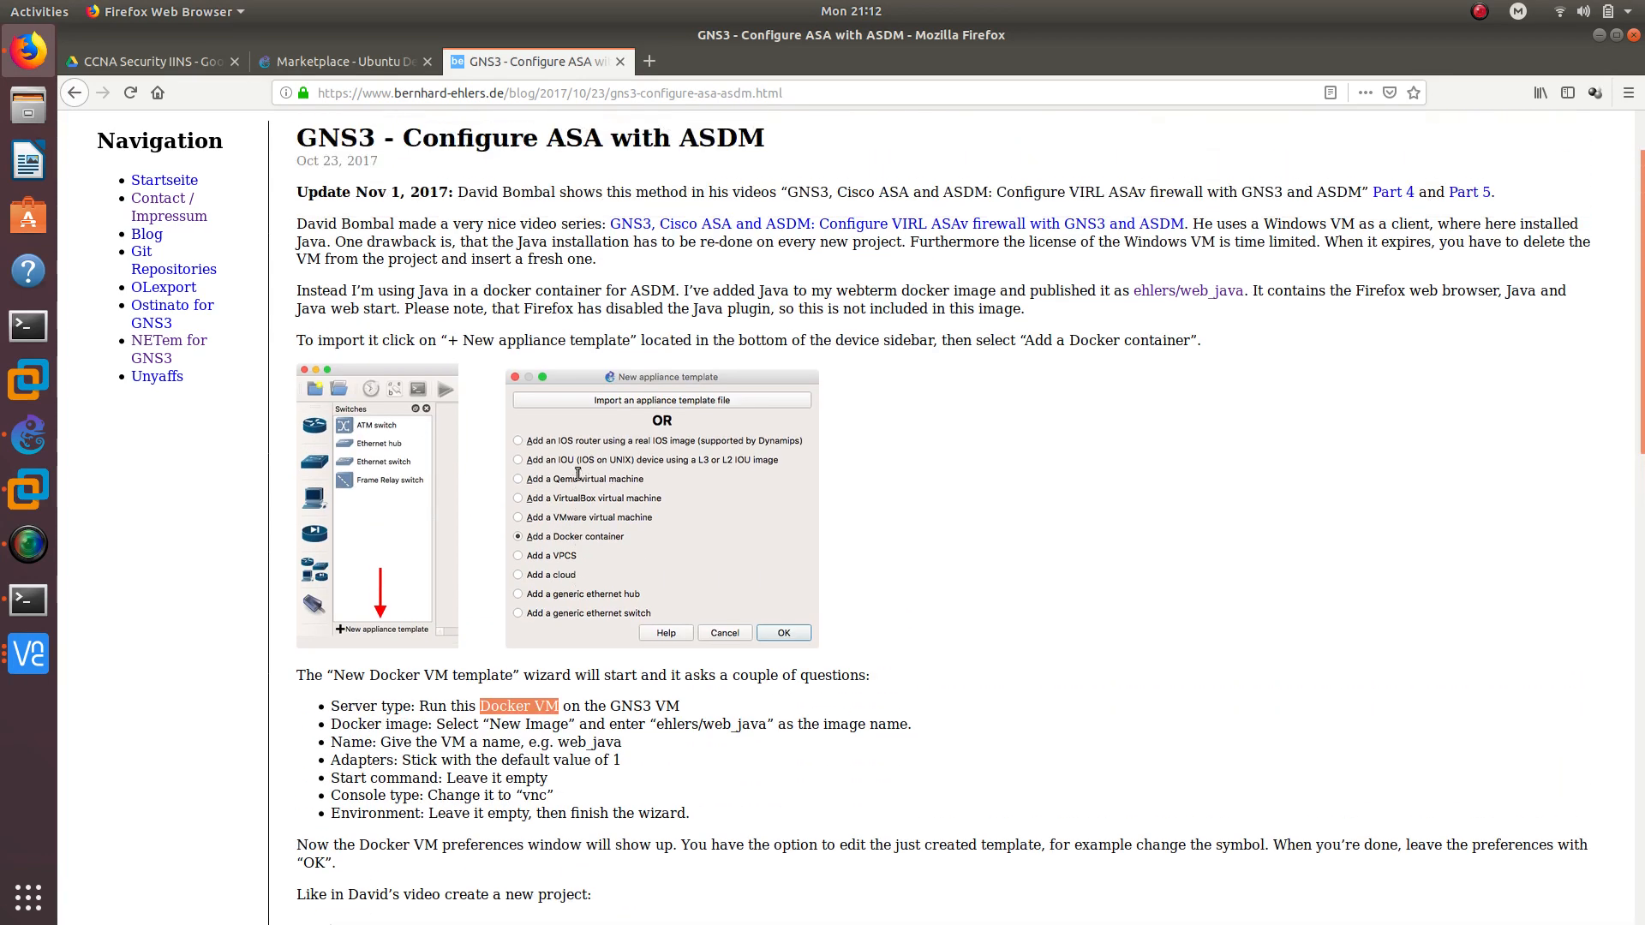
{"action": "scroll", "coordinate": [578, 477], "scroll_direction": "down", "scroll_amount": 4}
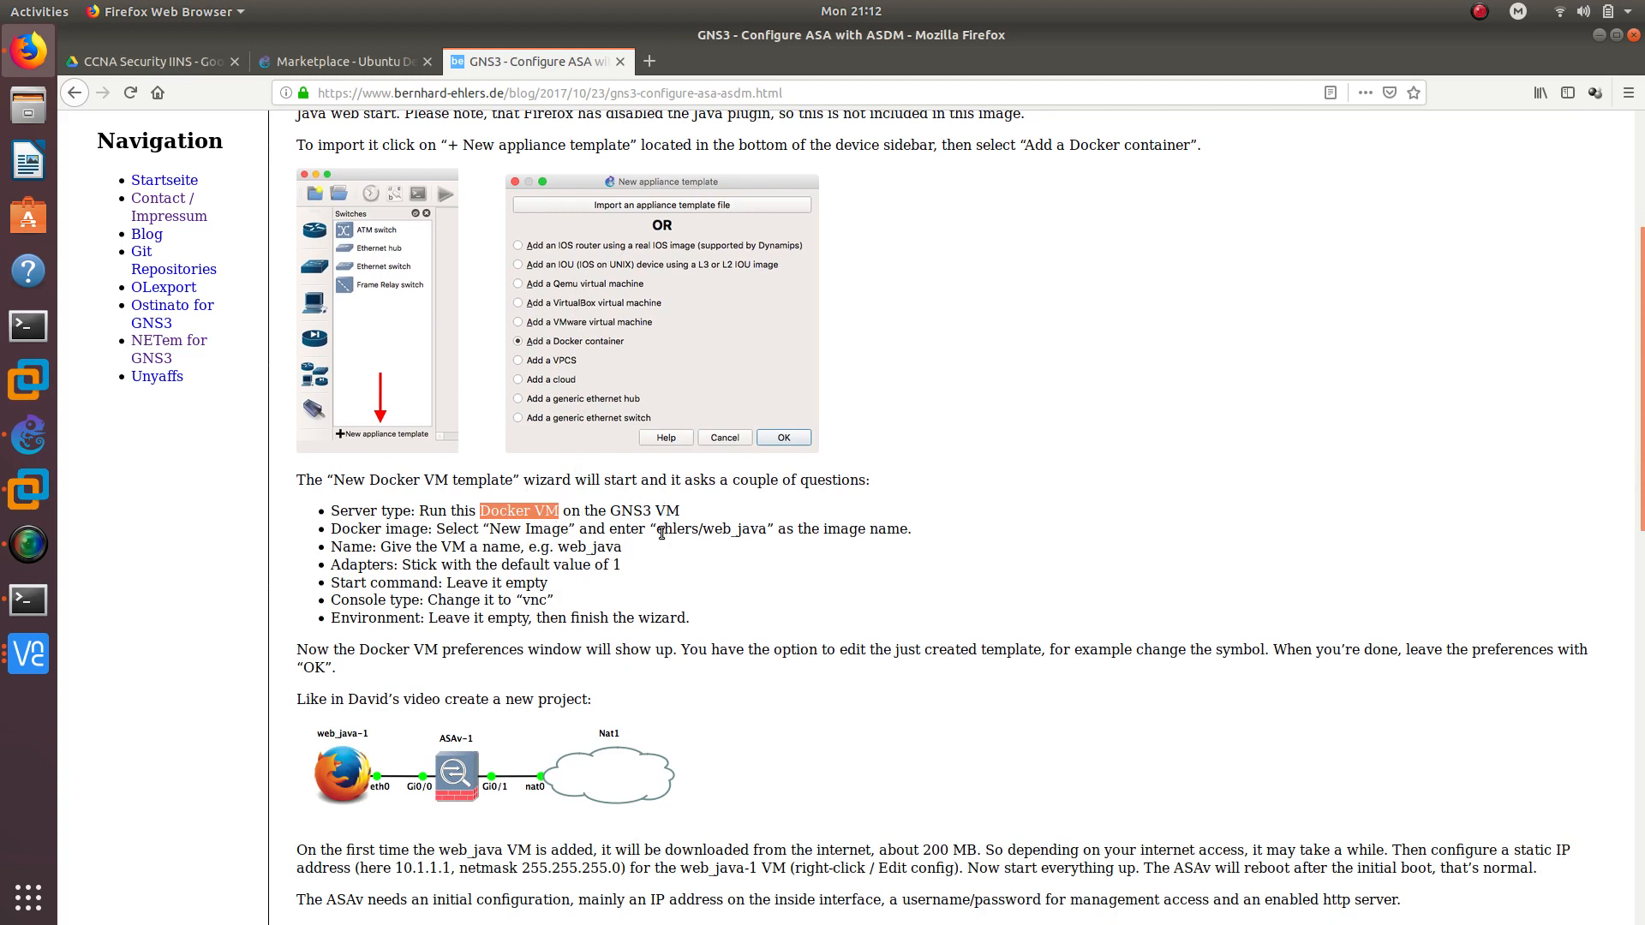
{"action": "left_click_drag", "start_coordinate": [661, 531], "coordinate": [749, 529]}
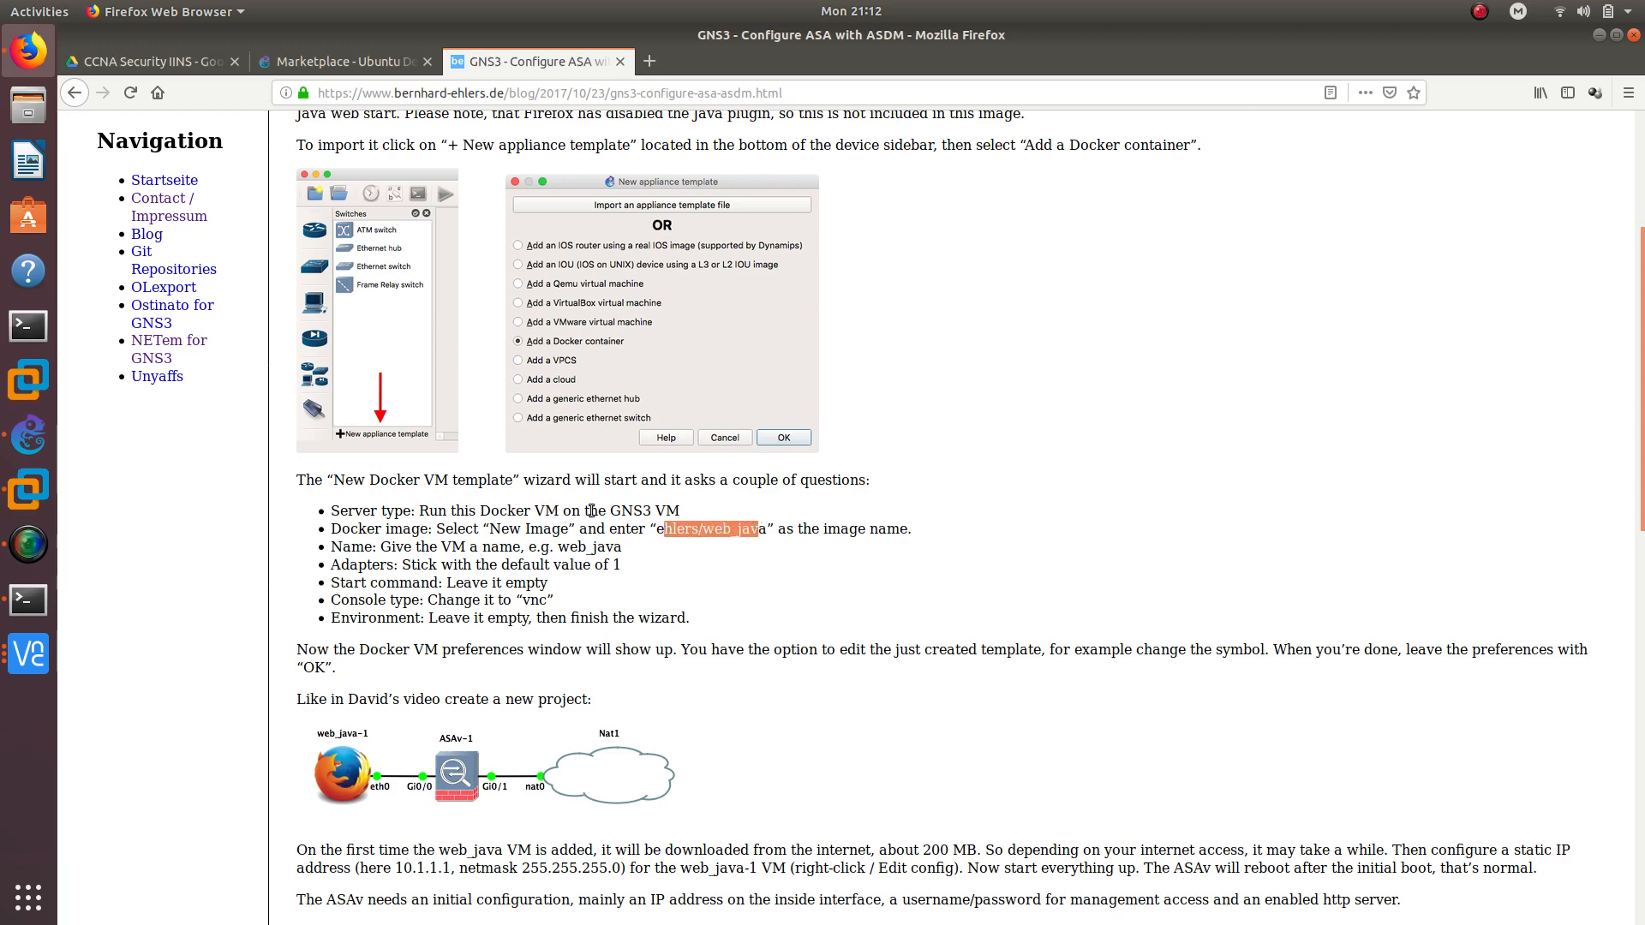
Highlight the vnc console type setting, then bring the UbuntuGUI VNC window back in front
{"action": "double_click", "coordinate": [402, 600]}
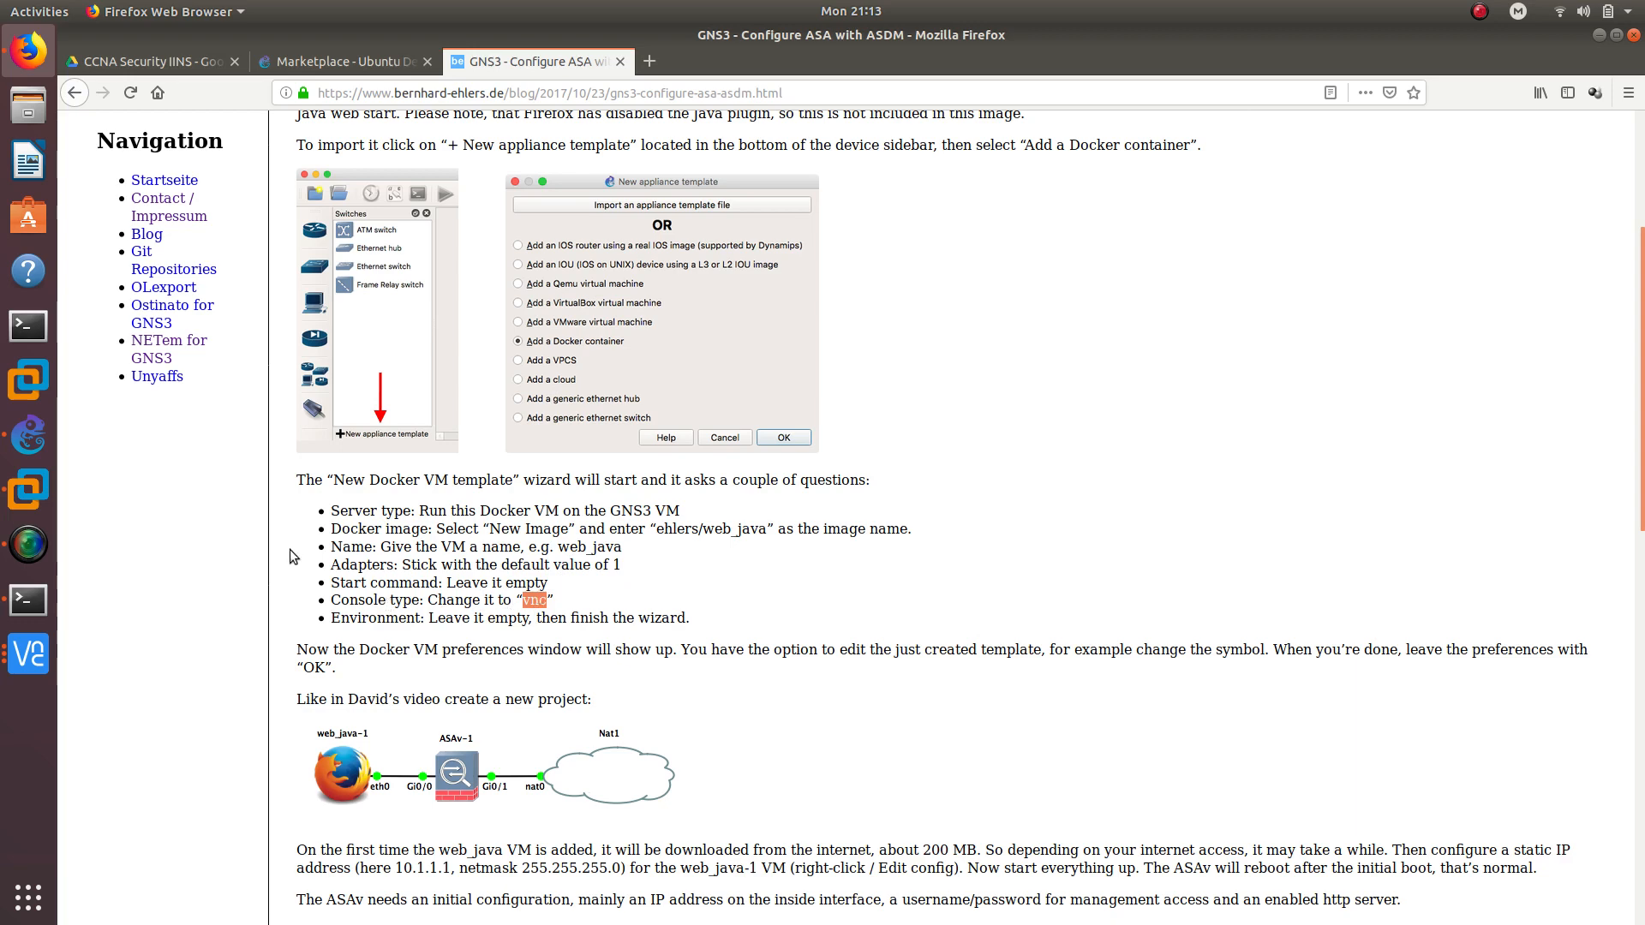
{"action": "left_click", "coordinate": [31, 653]}
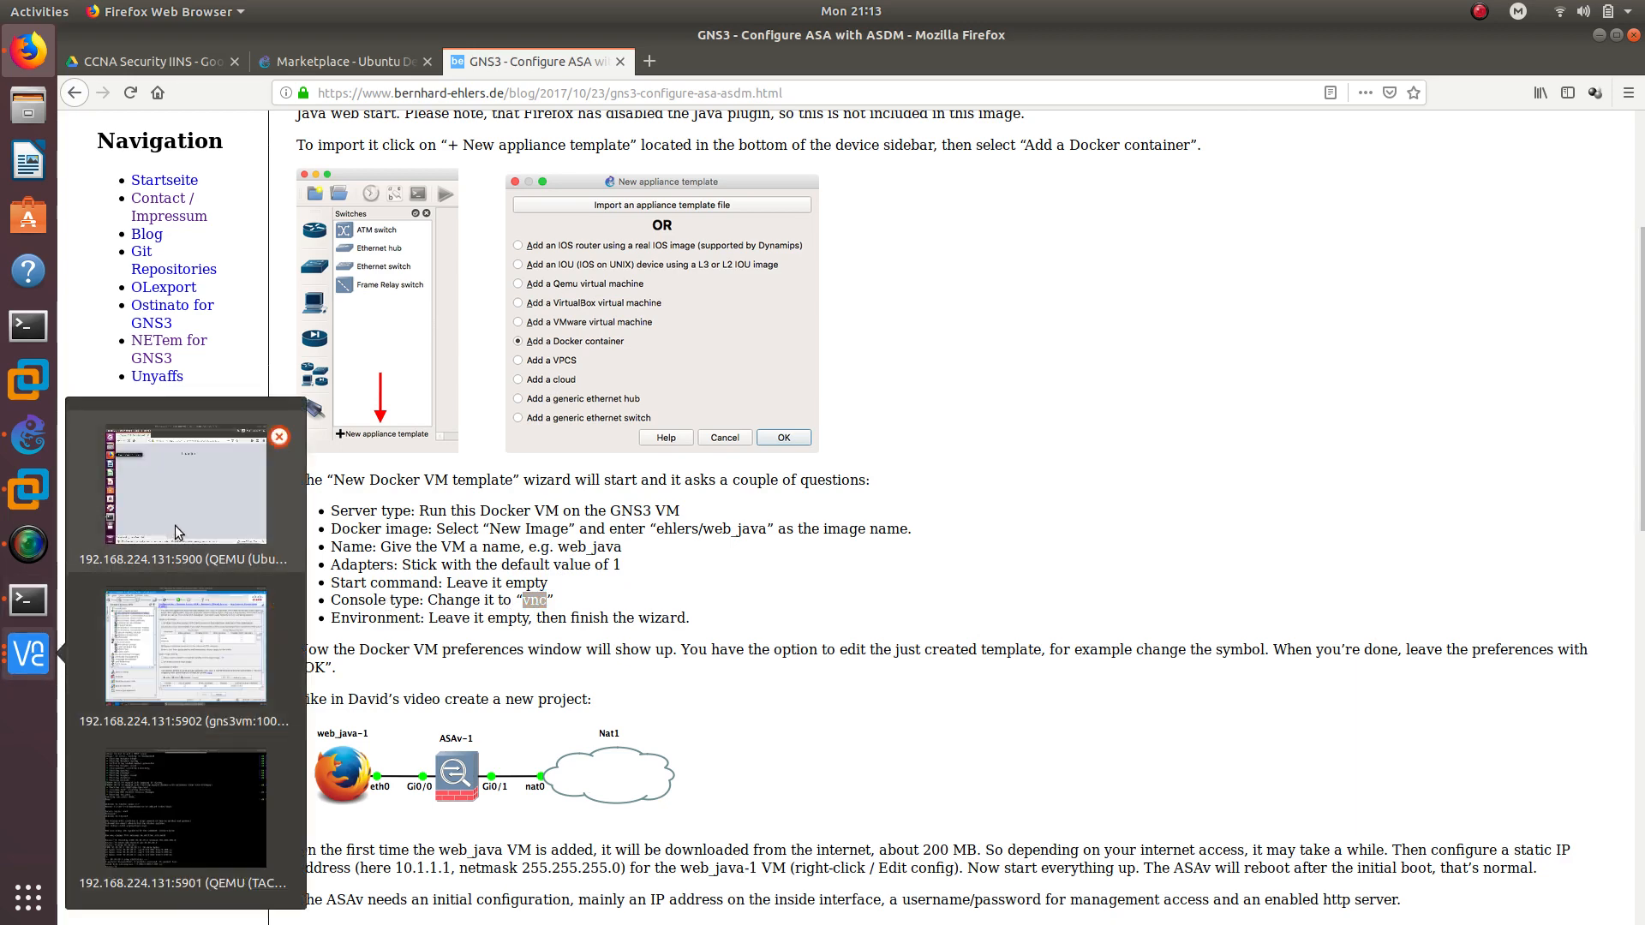
{"action": "left_click", "coordinate": [185, 526]}
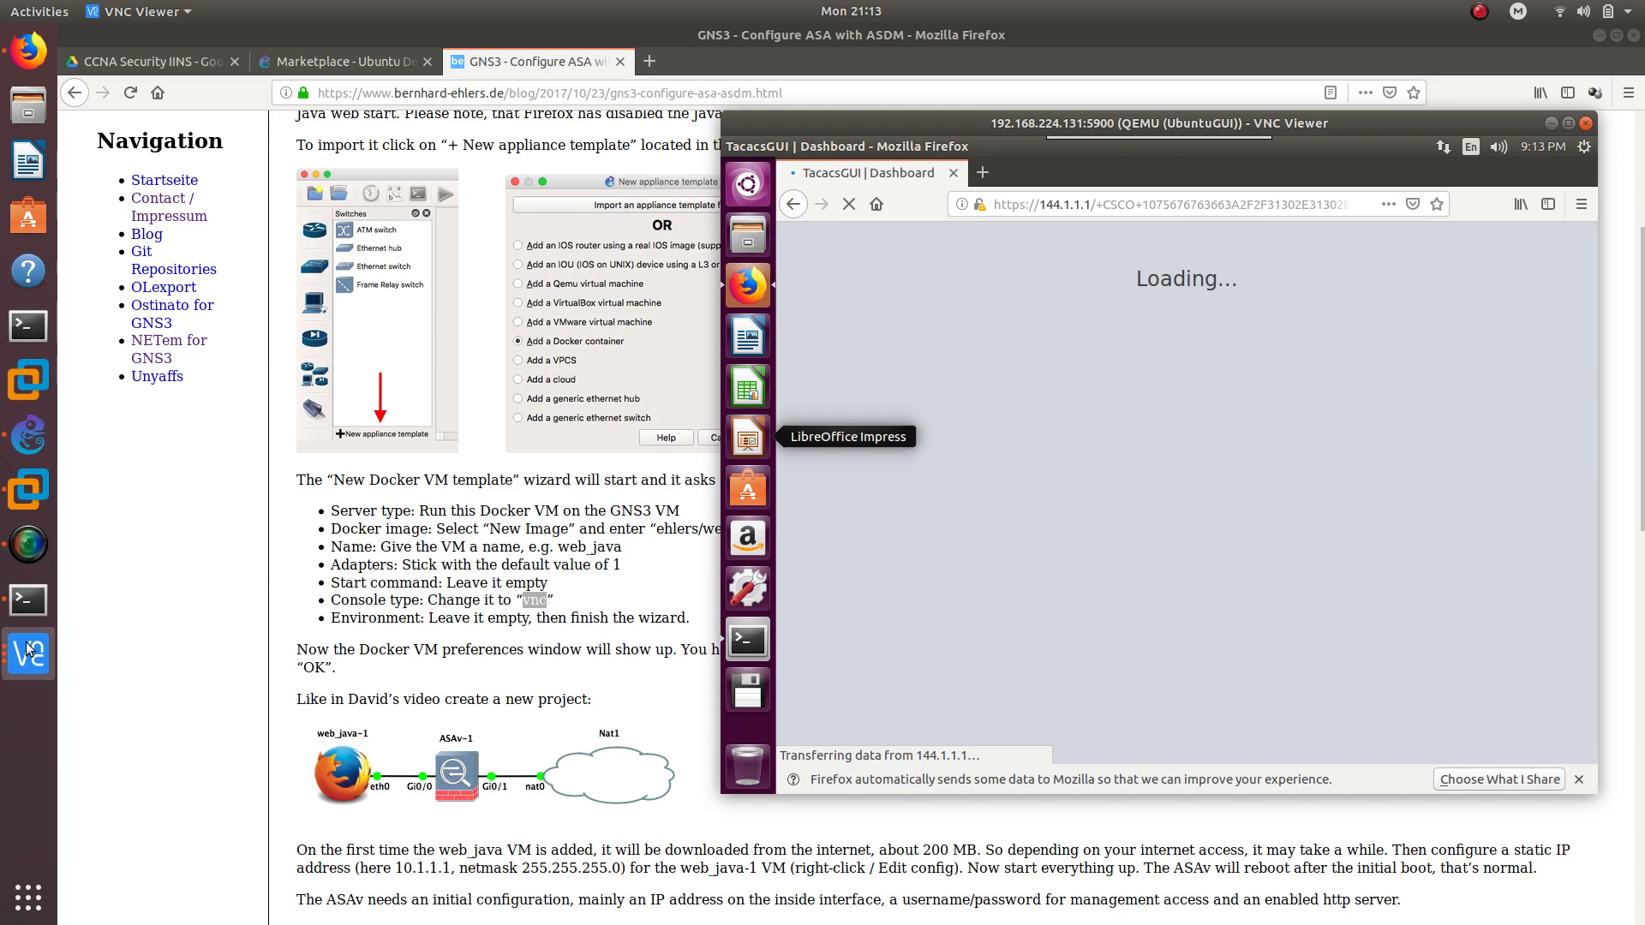
Open the ASDM node's Configure dialog in GNS3, keep console type vnc, and close it unchanged
{"action": "left_click", "coordinate": [28, 435]}
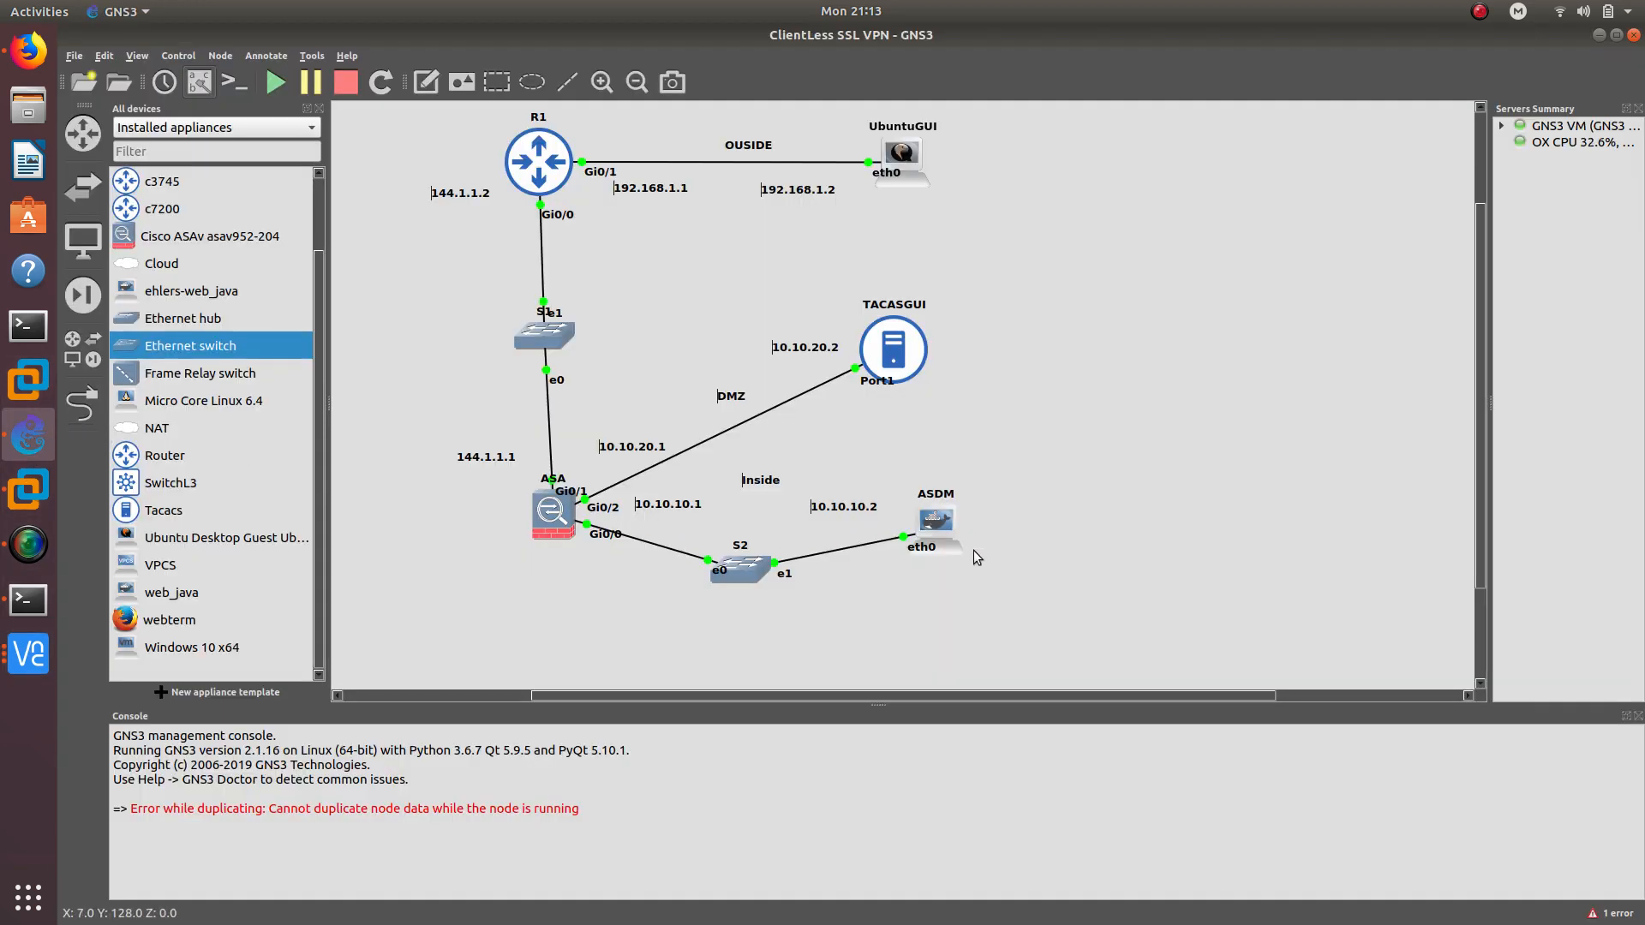
{"action": "right_click", "coordinate": [939, 522]}
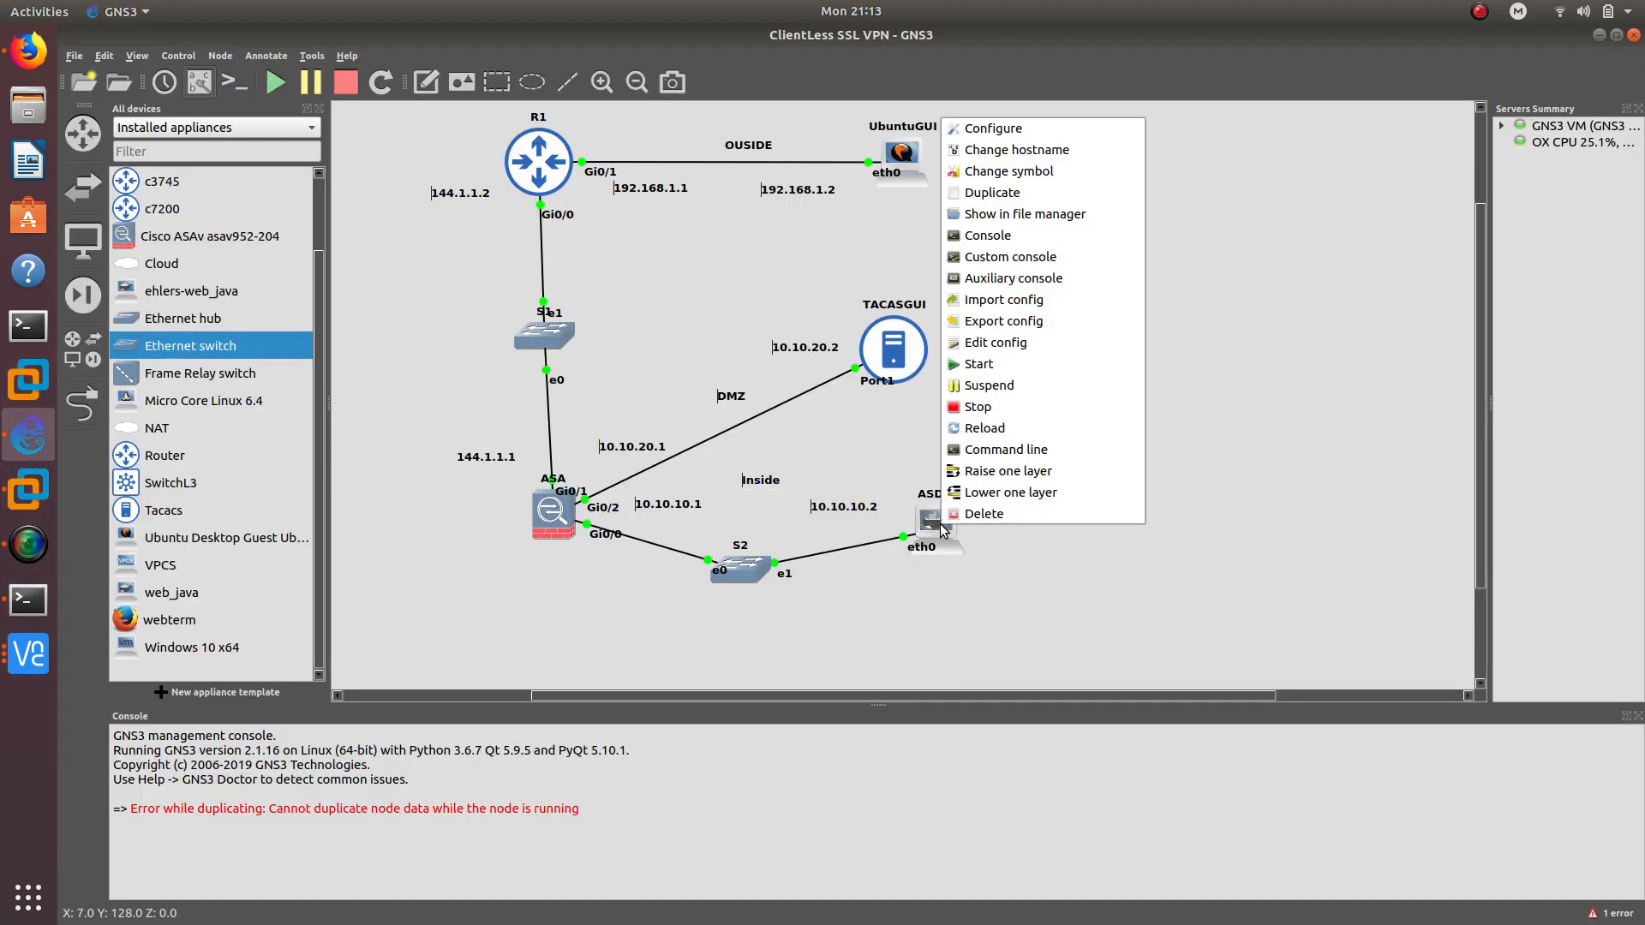
{"action": "left_click", "coordinate": [953, 128]}
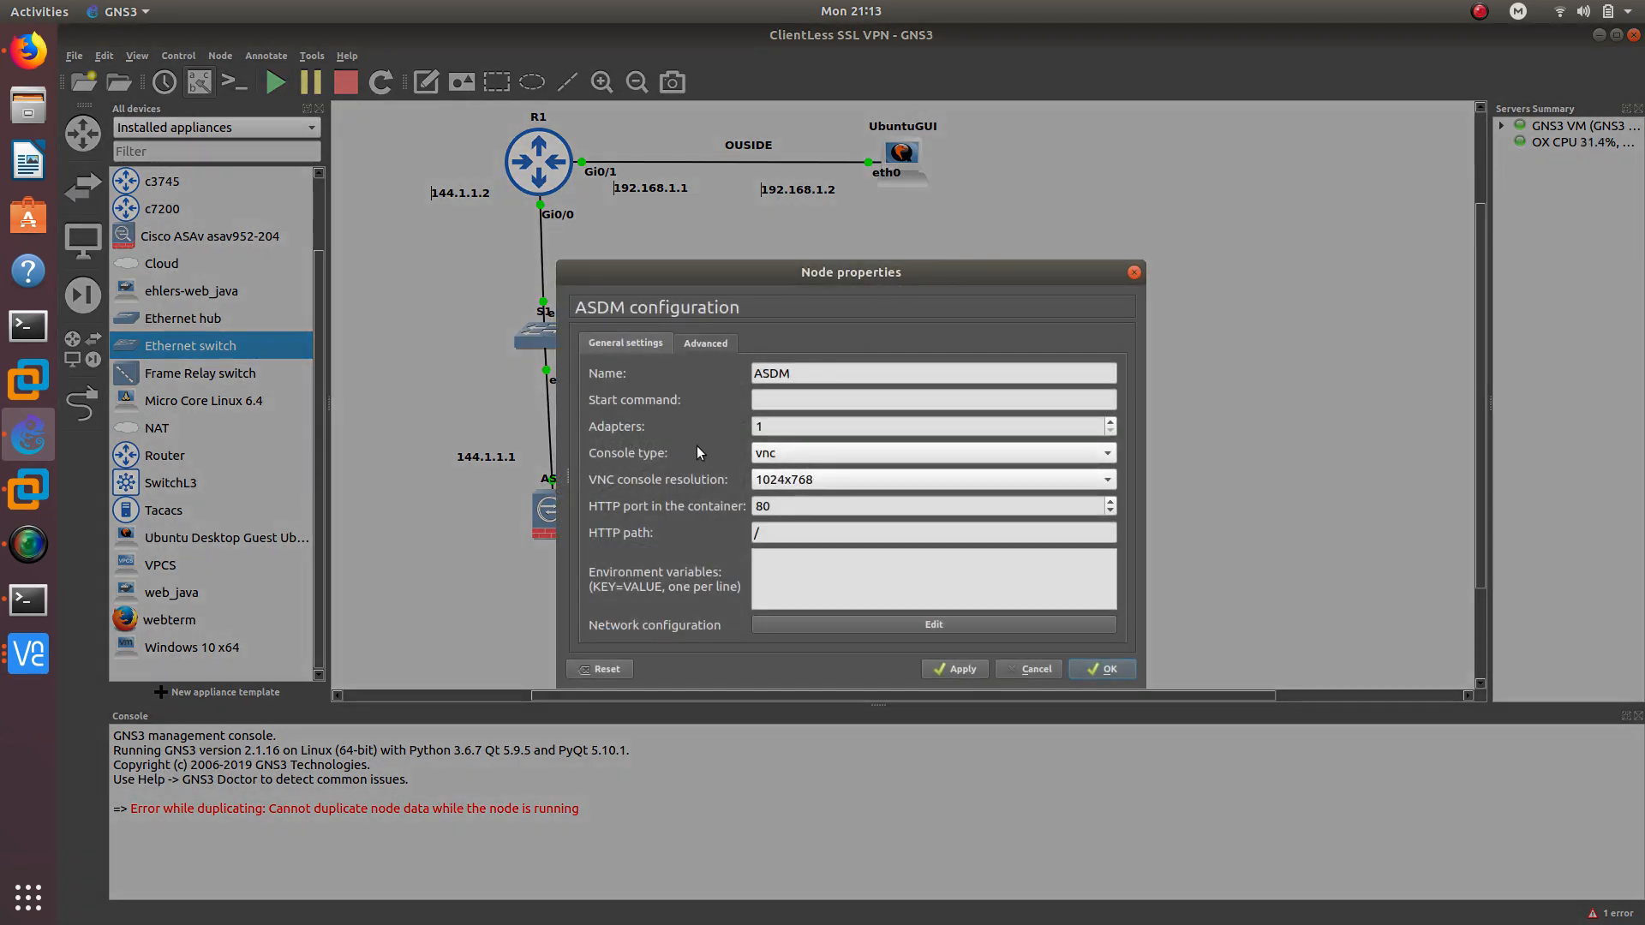
{"action": "left_click", "coordinate": [765, 453]}
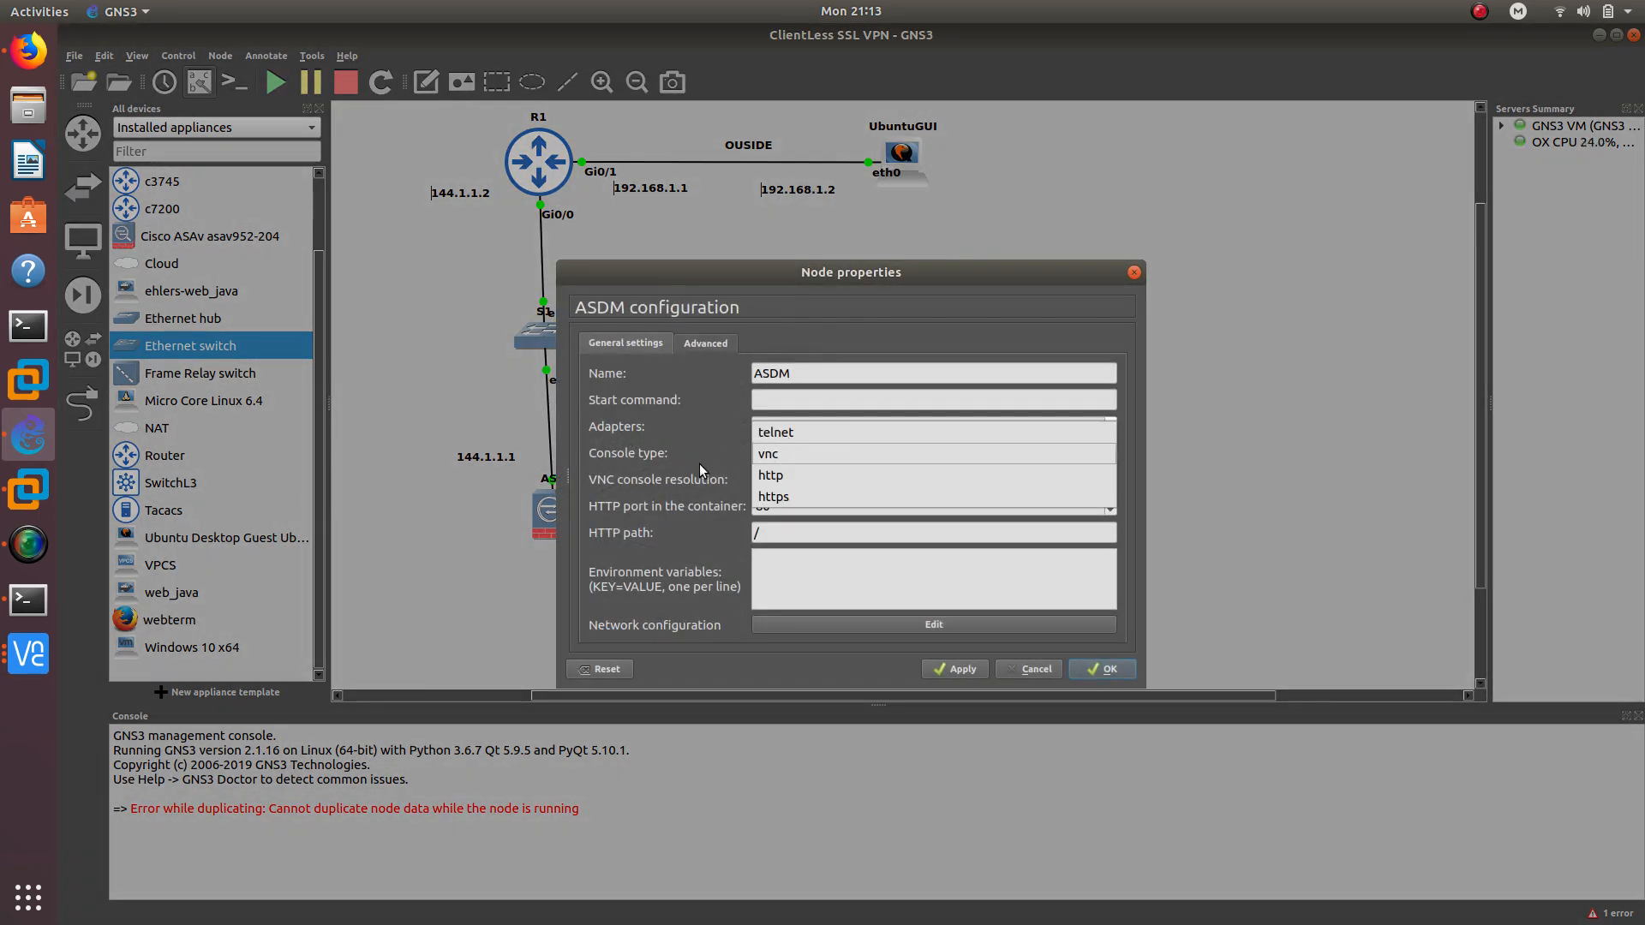
{"action": "left_click", "coordinate": [762, 456]}
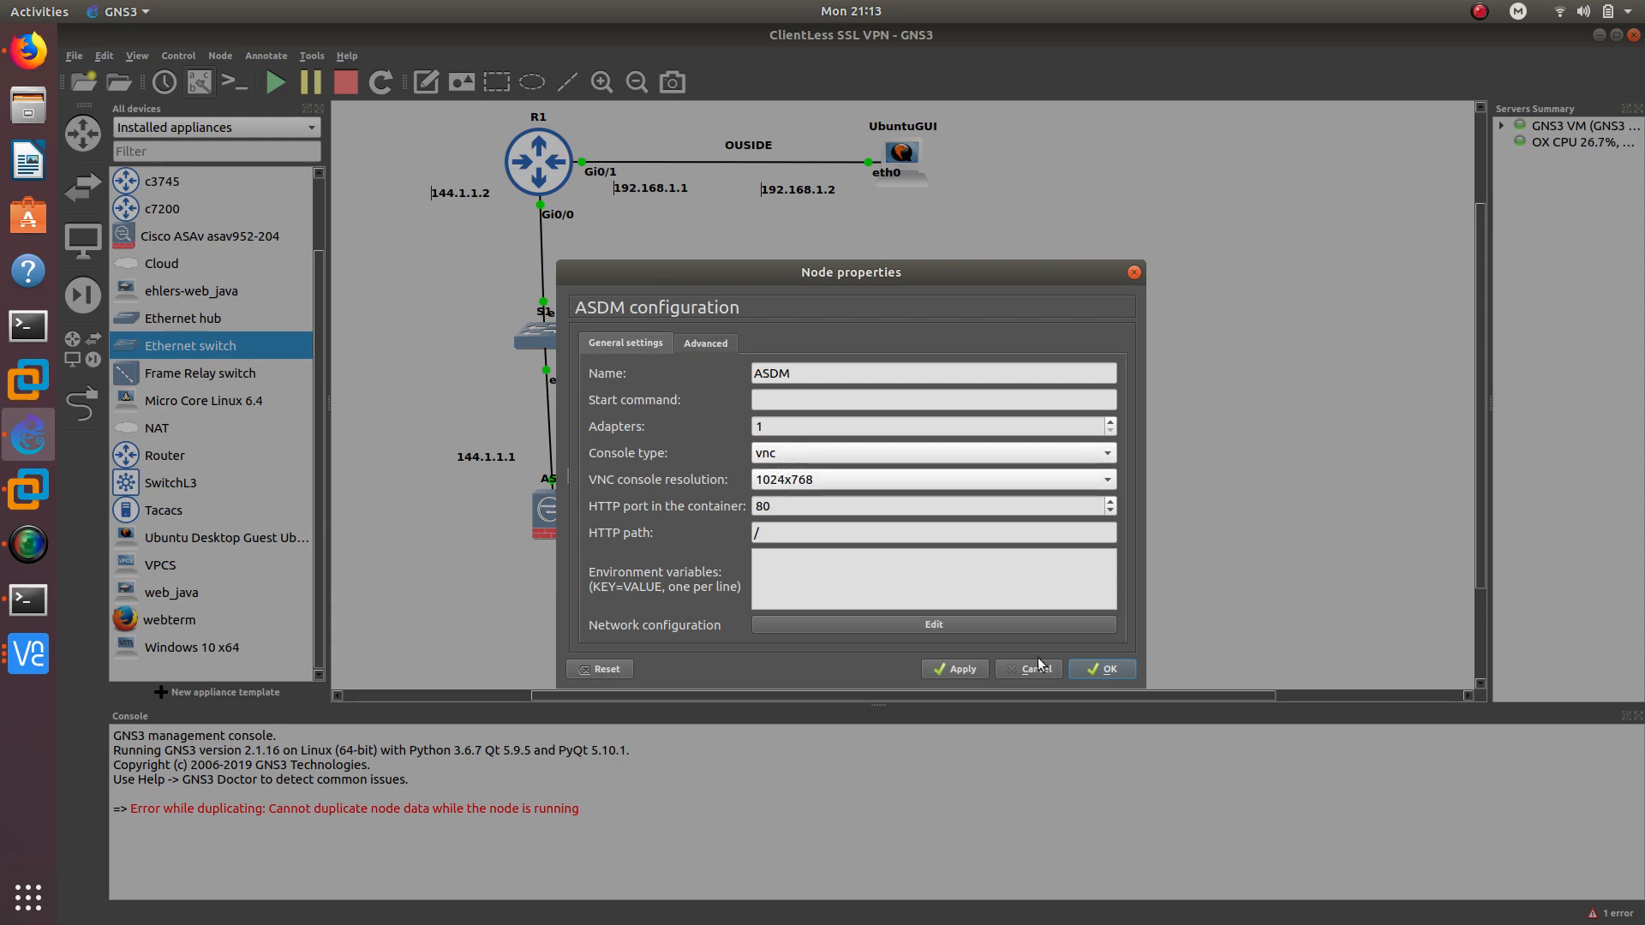
{"action": "left_click", "coordinate": [1133, 272]}
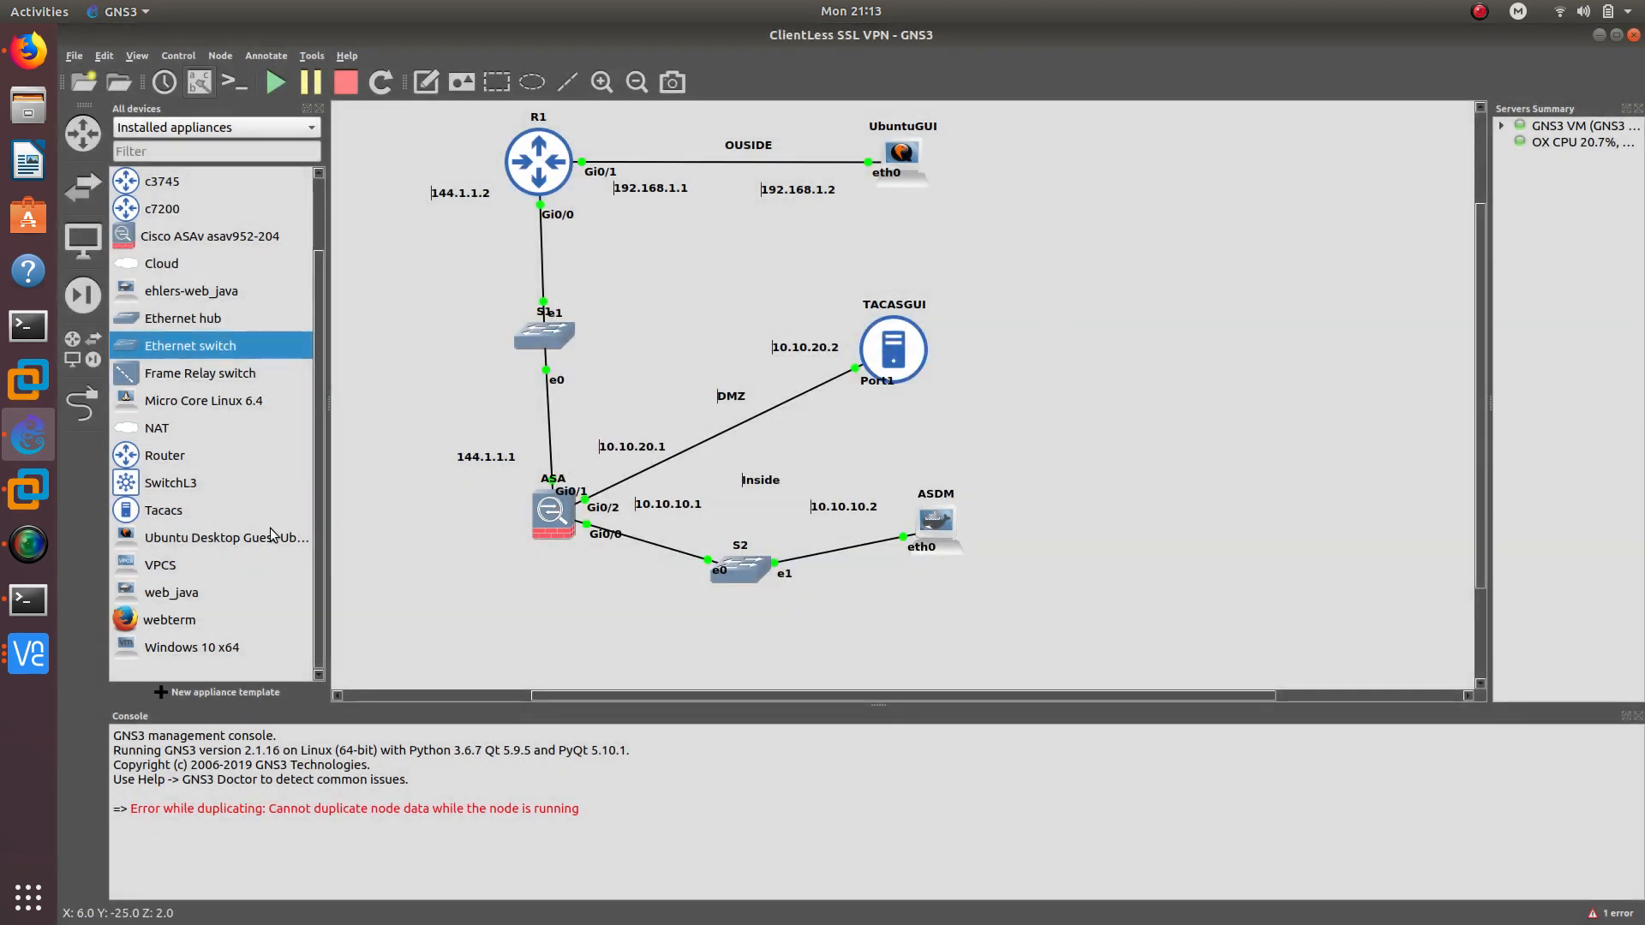
{"action": "left_click", "coordinate": [28, 654]}
Bring the UbuntuGUI tacacsGUI dashboard window forward, reposition it, then return to the Firefox ASA blog
{"action": "left_click", "coordinate": [208, 495]}
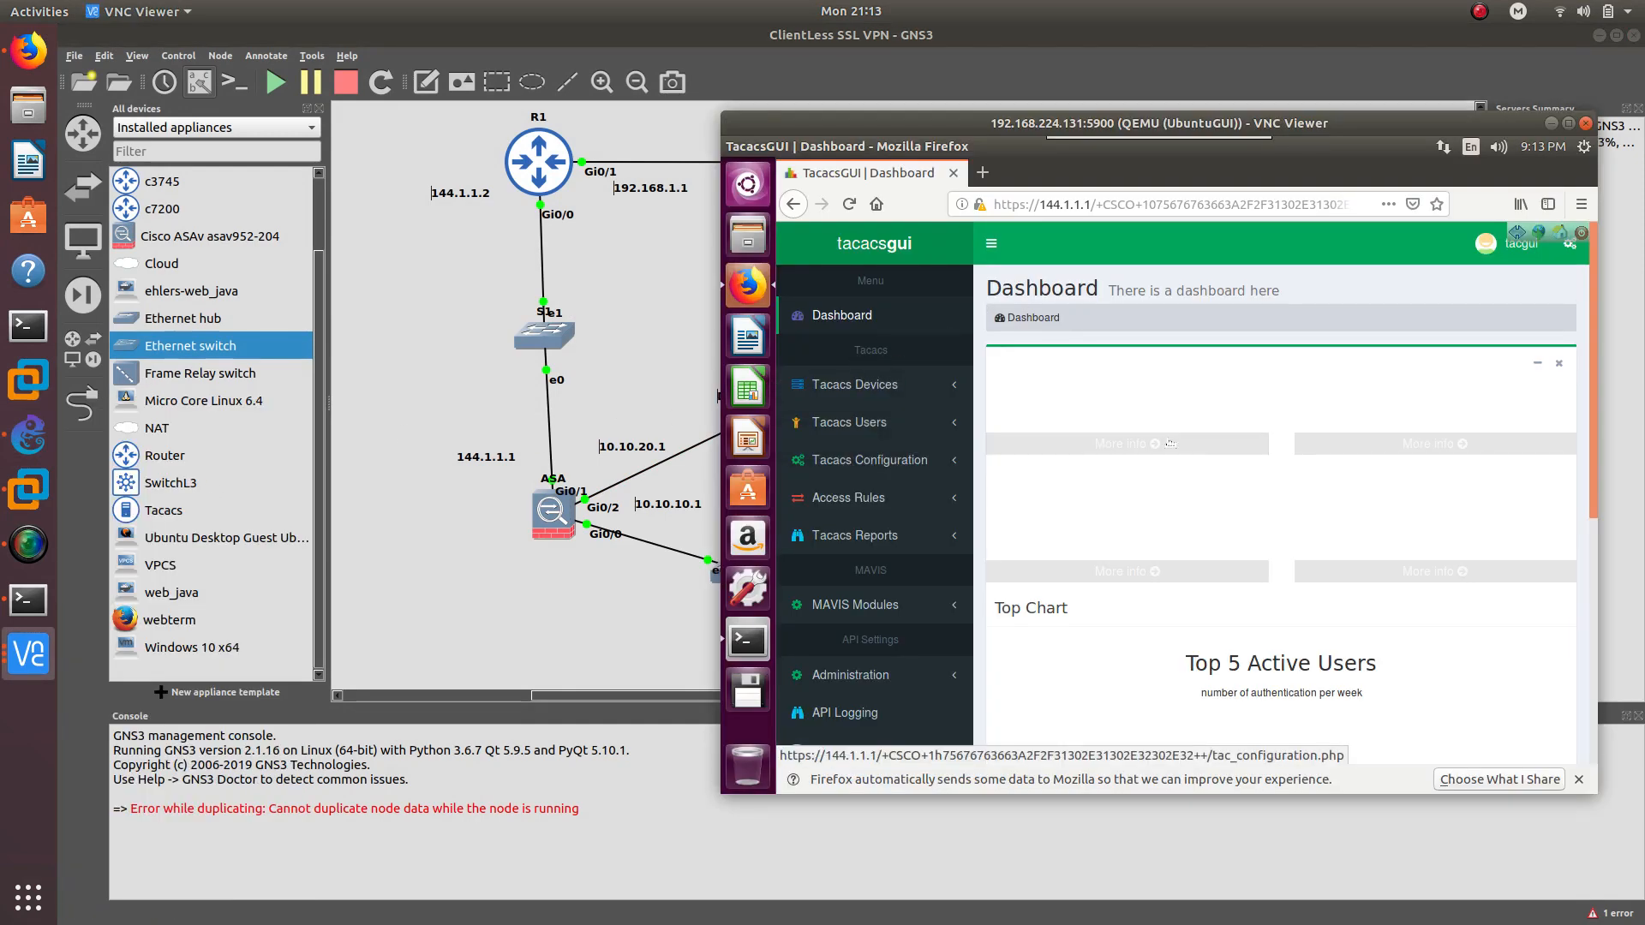
{"action": "left_click_drag", "start_coordinate": [1105, 125], "coordinate": [1002, 173]}
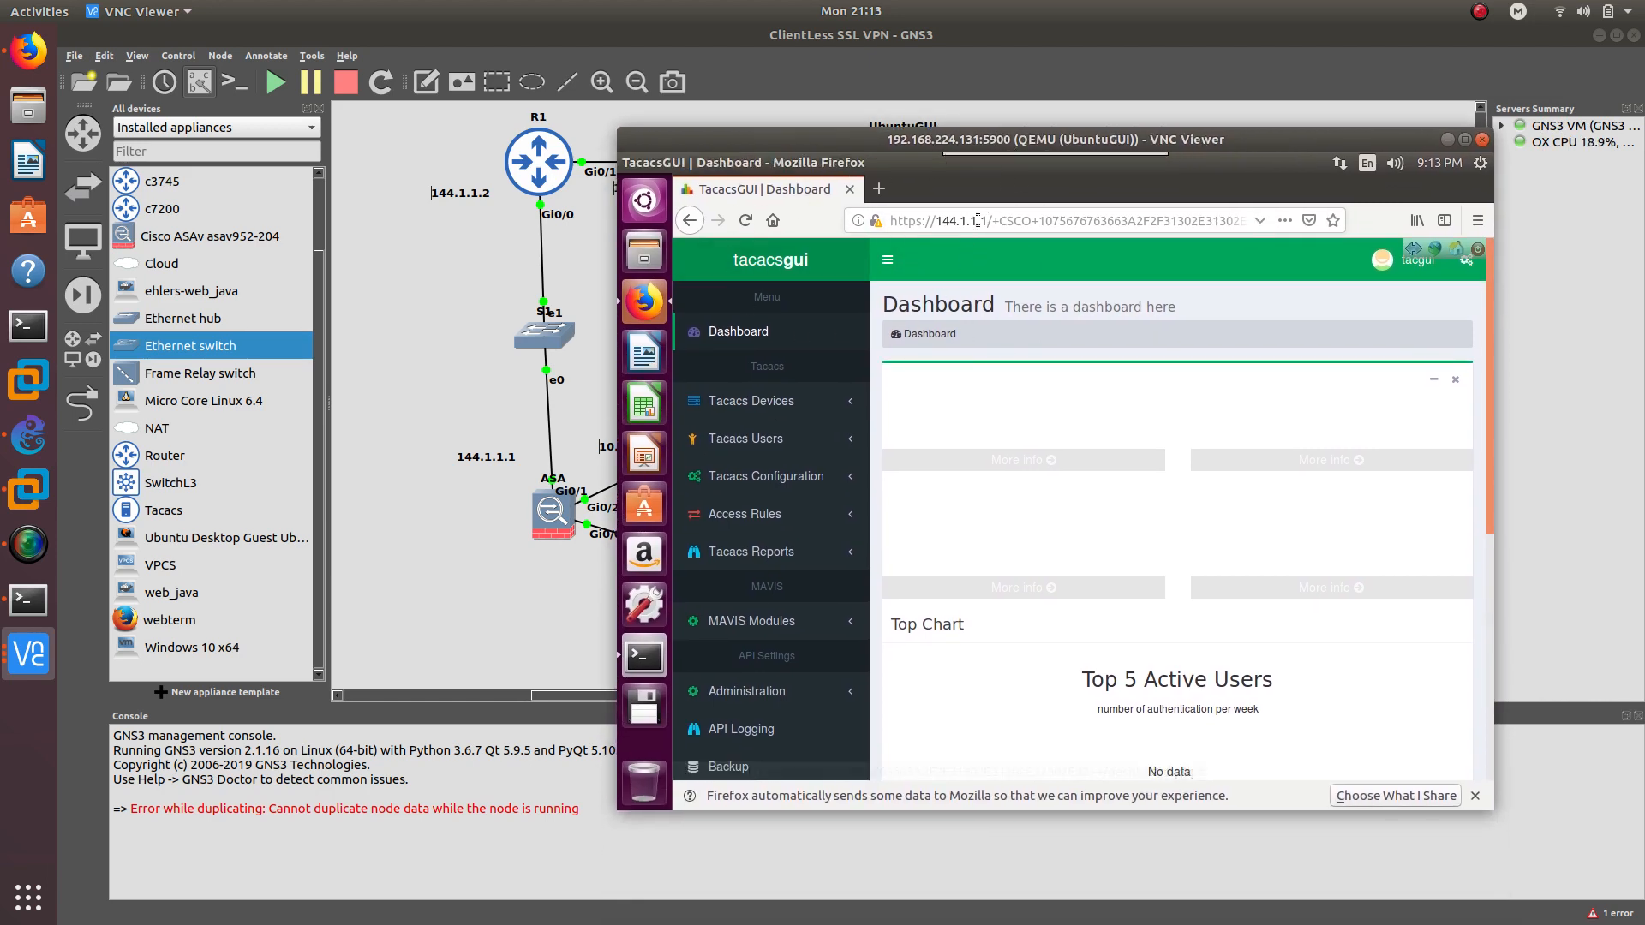
{"action": "left_click_drag", "start_coordinate": [920, 138], "coordinate": [871, 138]}
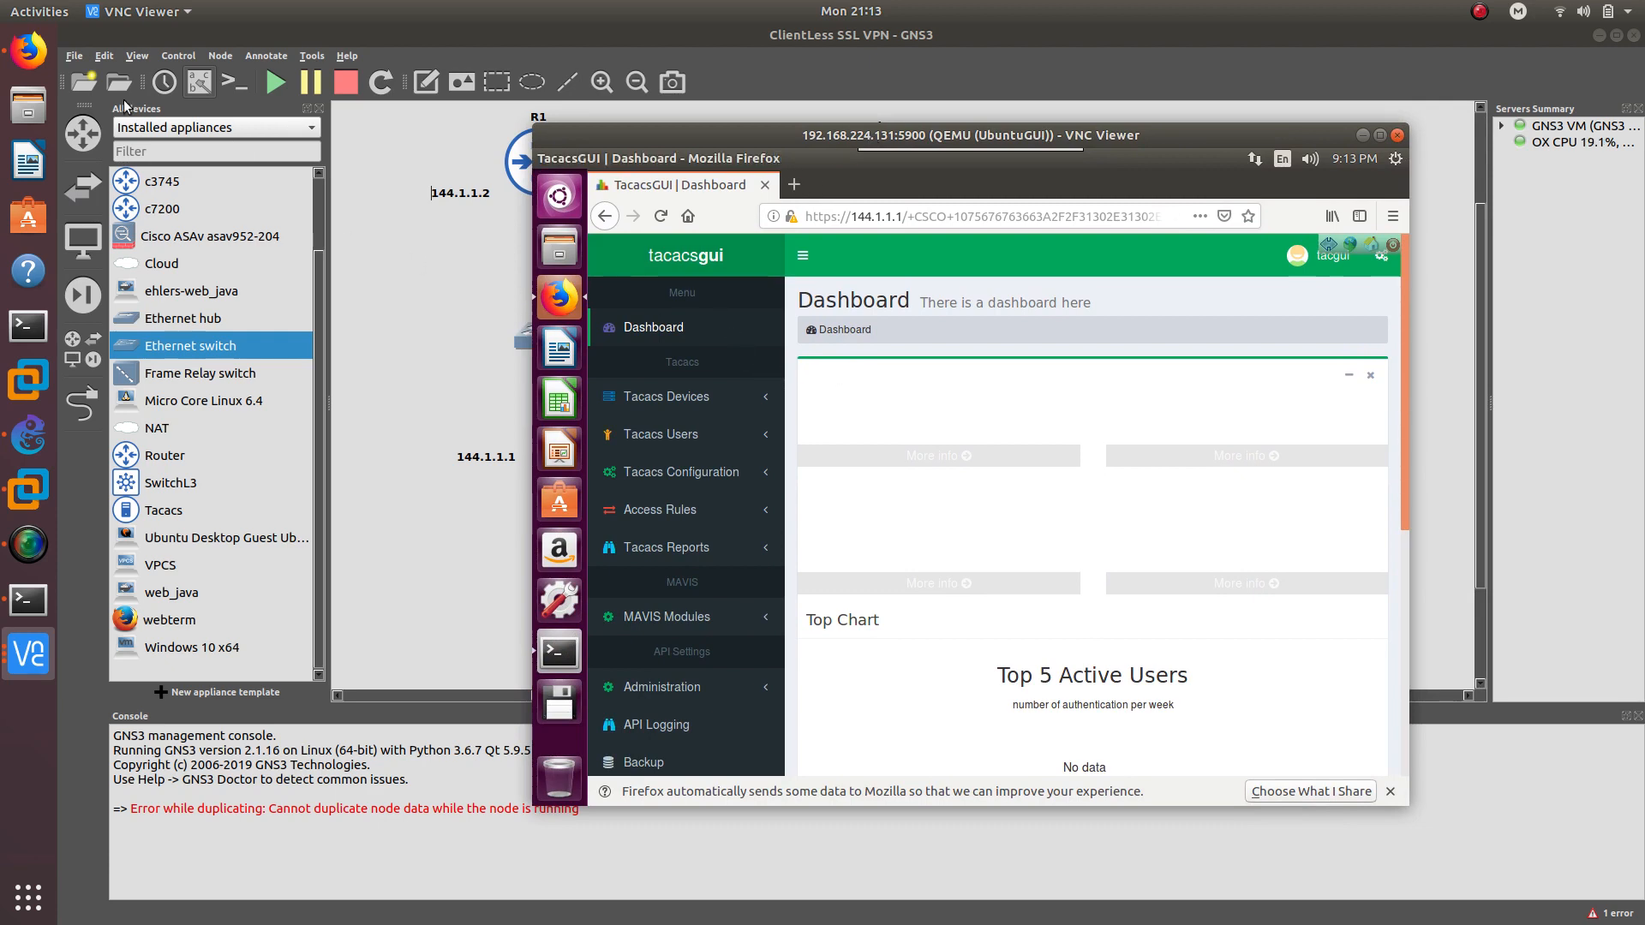
{"action": "left_click", "coordinate": [28, 51]}
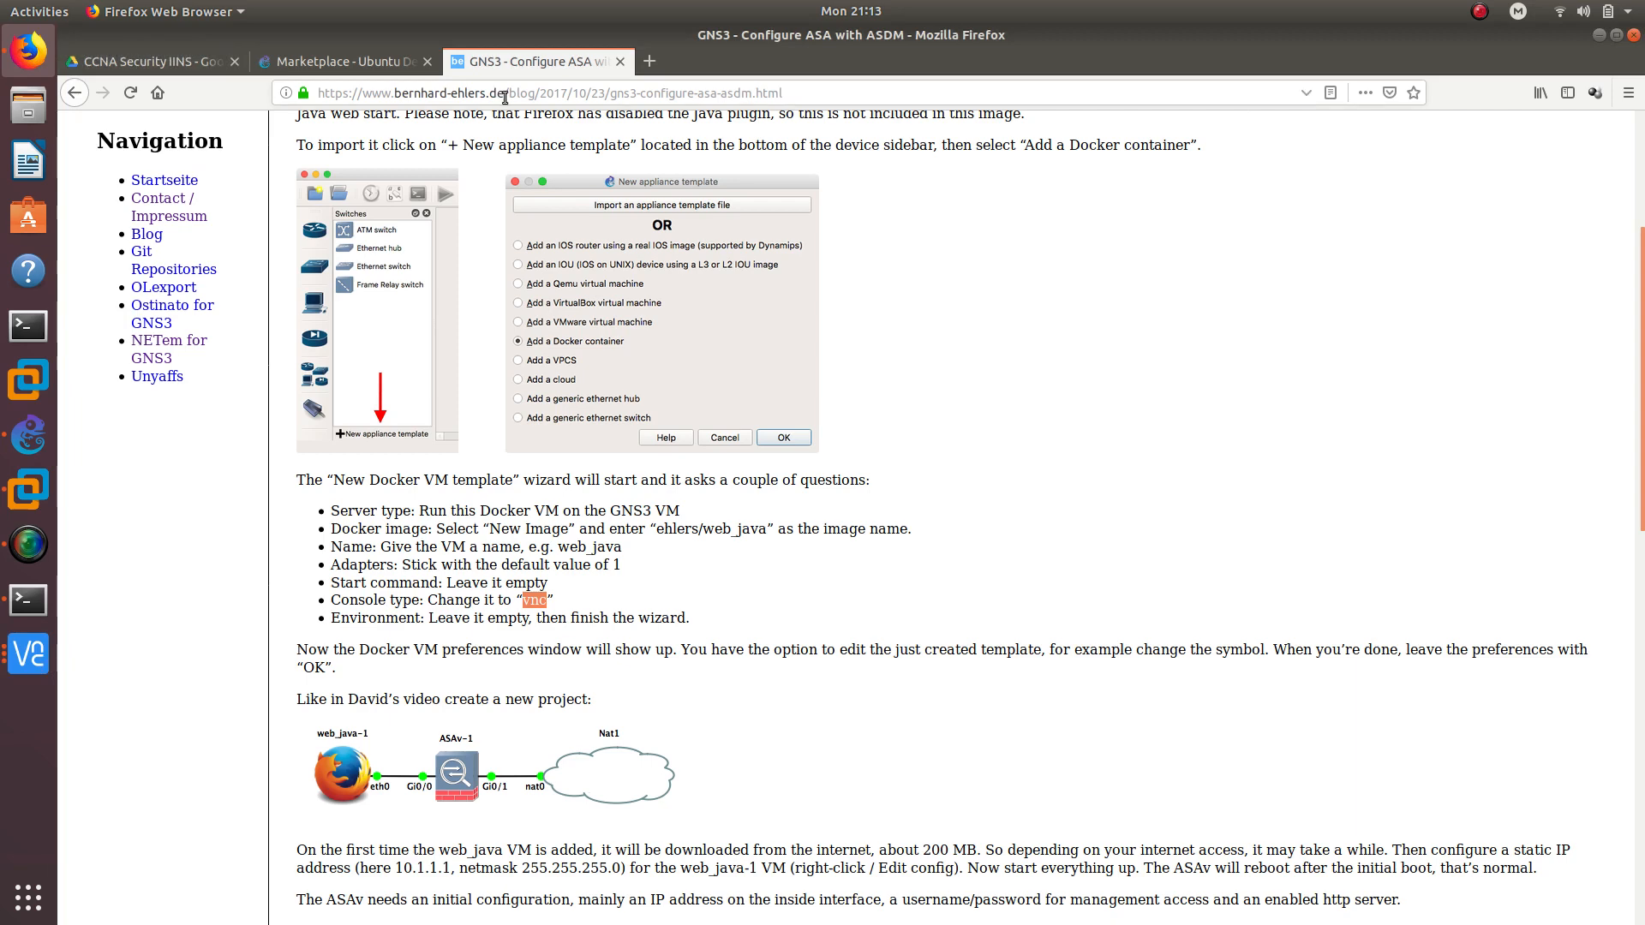
Open the 'Welcome to CCDTT' Twitter profile in a new tab via the 'twitch' address suggestion and highlight its handle
{"action": "left_click", "coordinate": [643, 66]}
{"action": "type", "text": "twitch"}
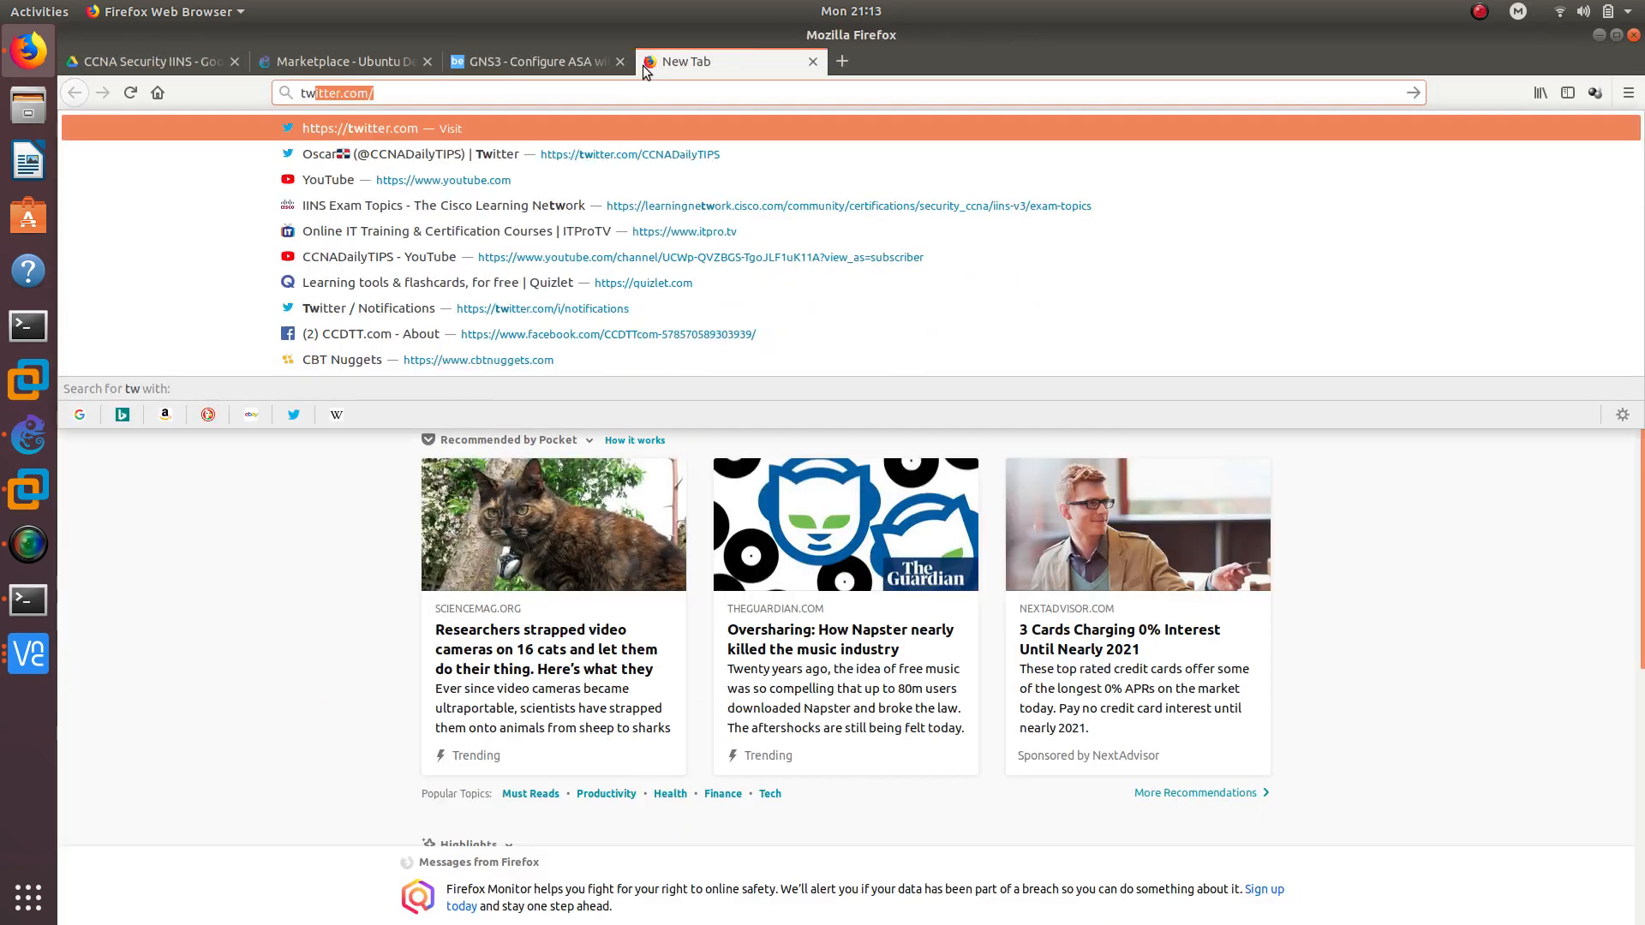
{"action": "key", "text": "Down"}
{"action": "key", "text": "Down"}
{"action": "key", "text": "Down"}
{"action": "key", "text": "Down"}
{"action": "key", "text": "Down"}
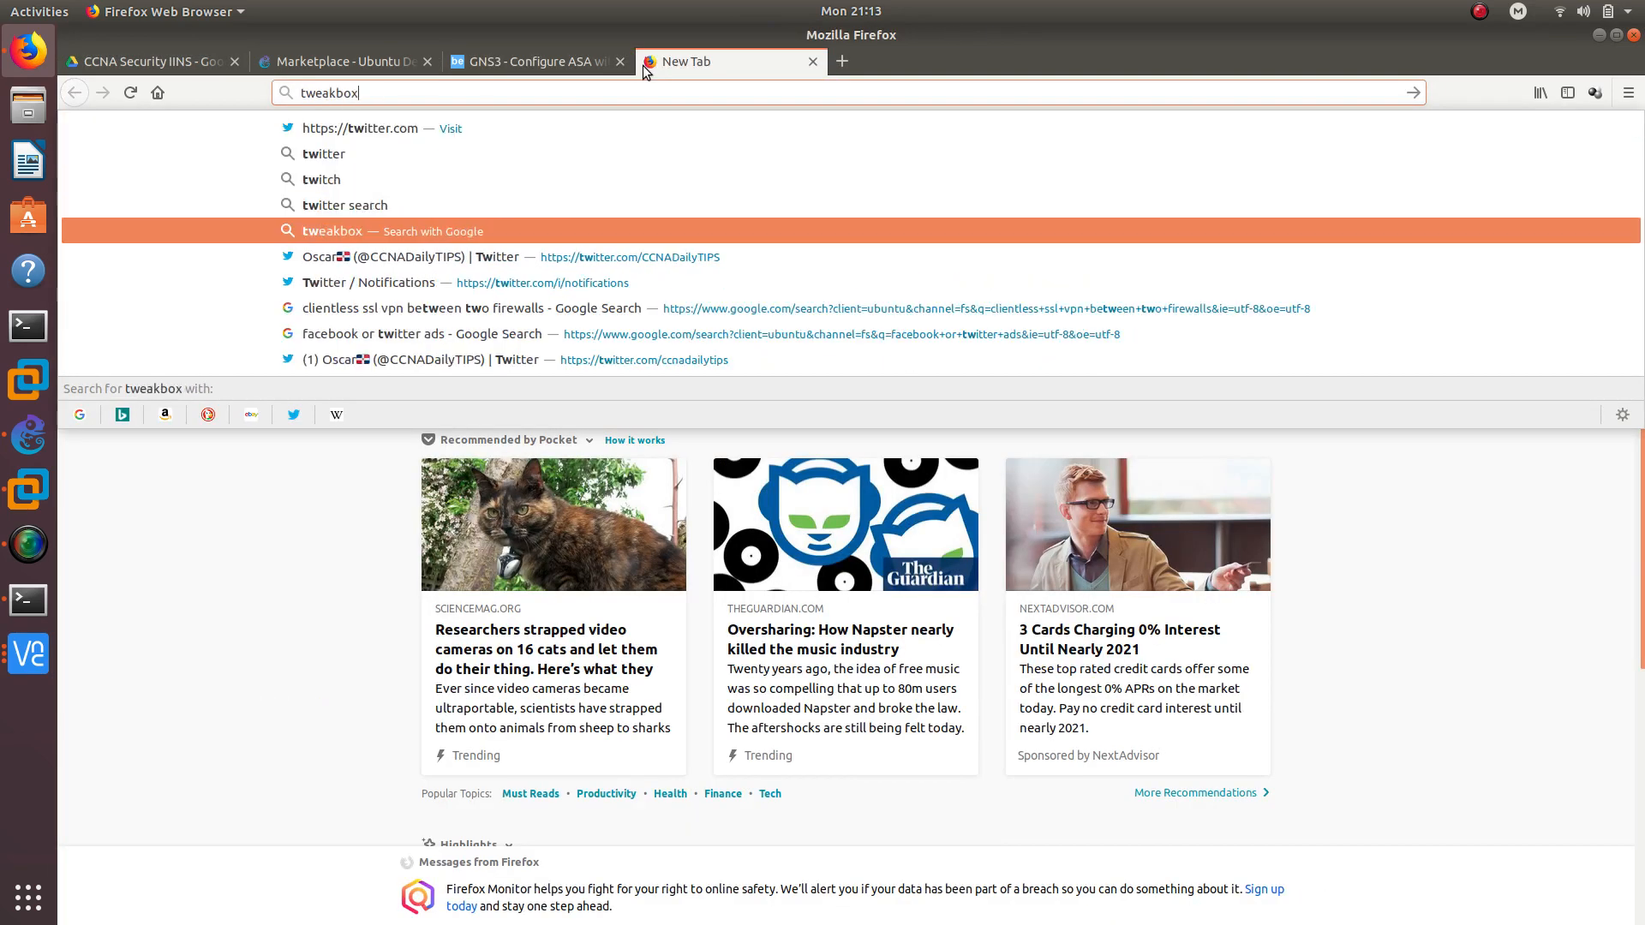
{"action": "key", "text": "Return"}
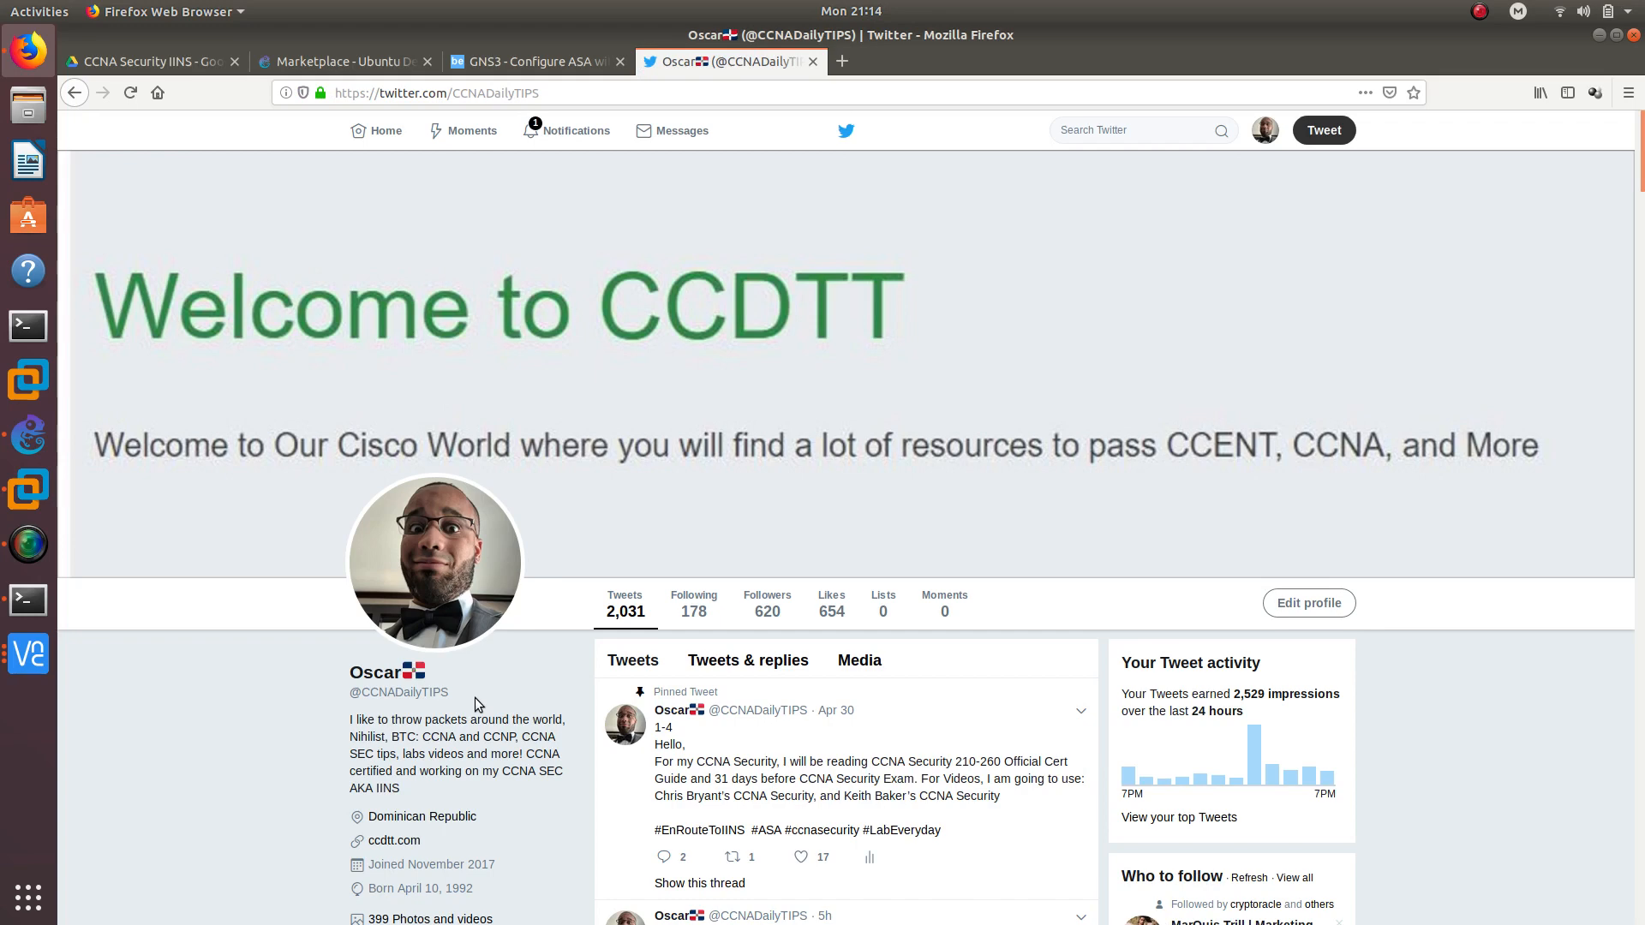
{"action": "left_click_drag", "start_coordinate": [449, 692], "coordinate": [339, 692]}
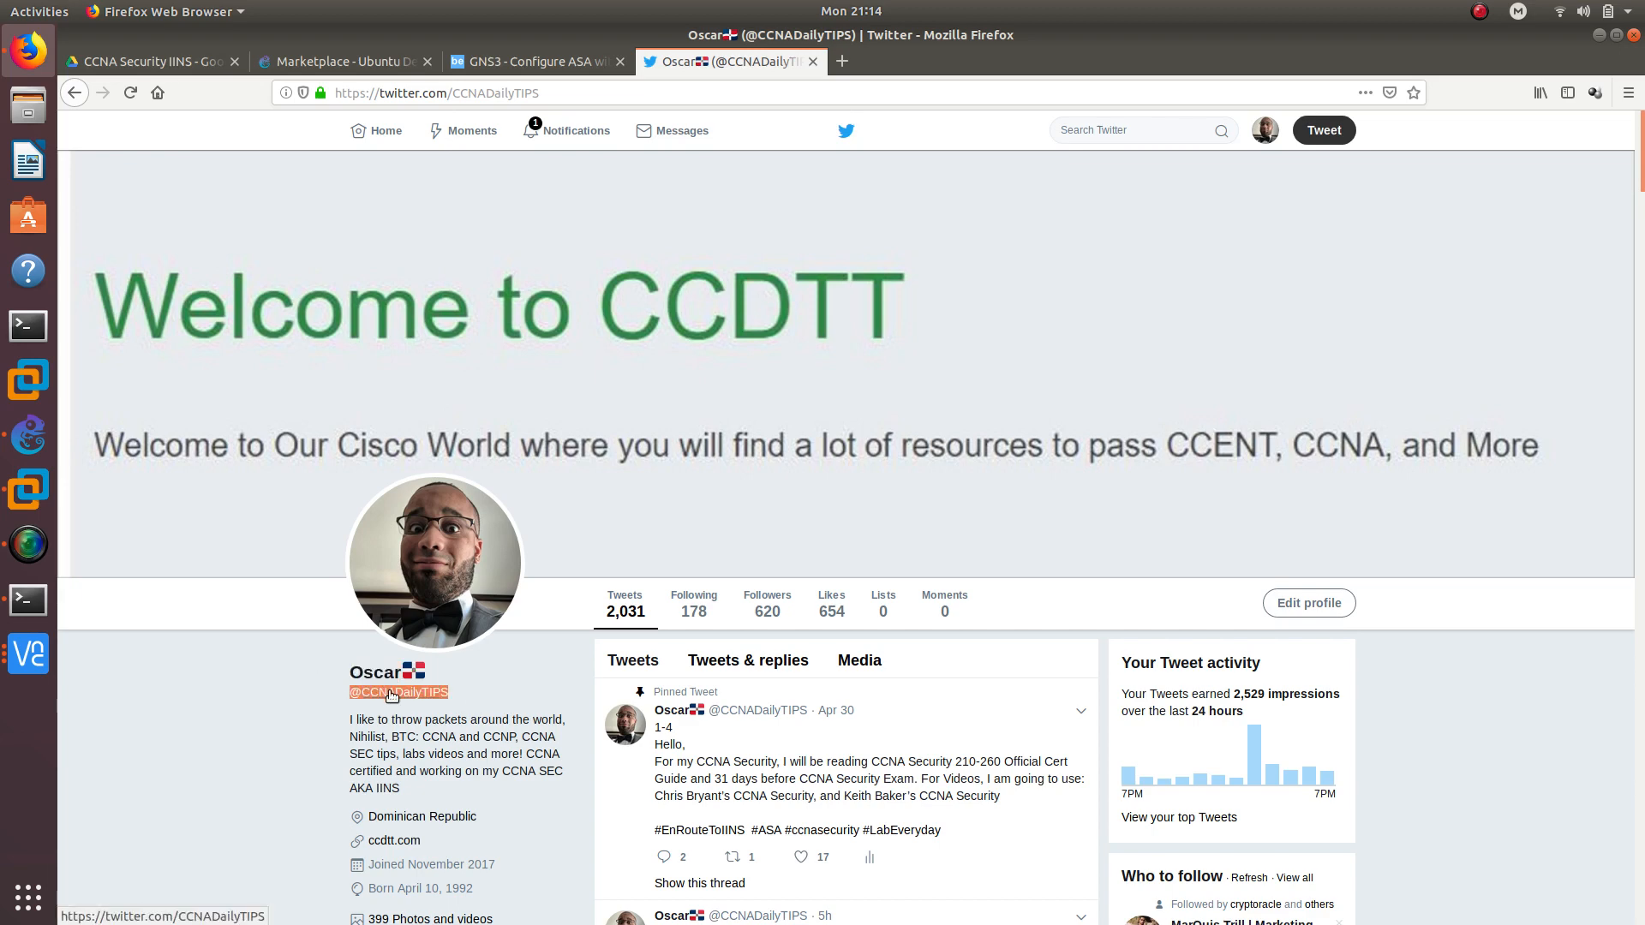
{"action": "left_click", "coordinate": [1479, 11]}
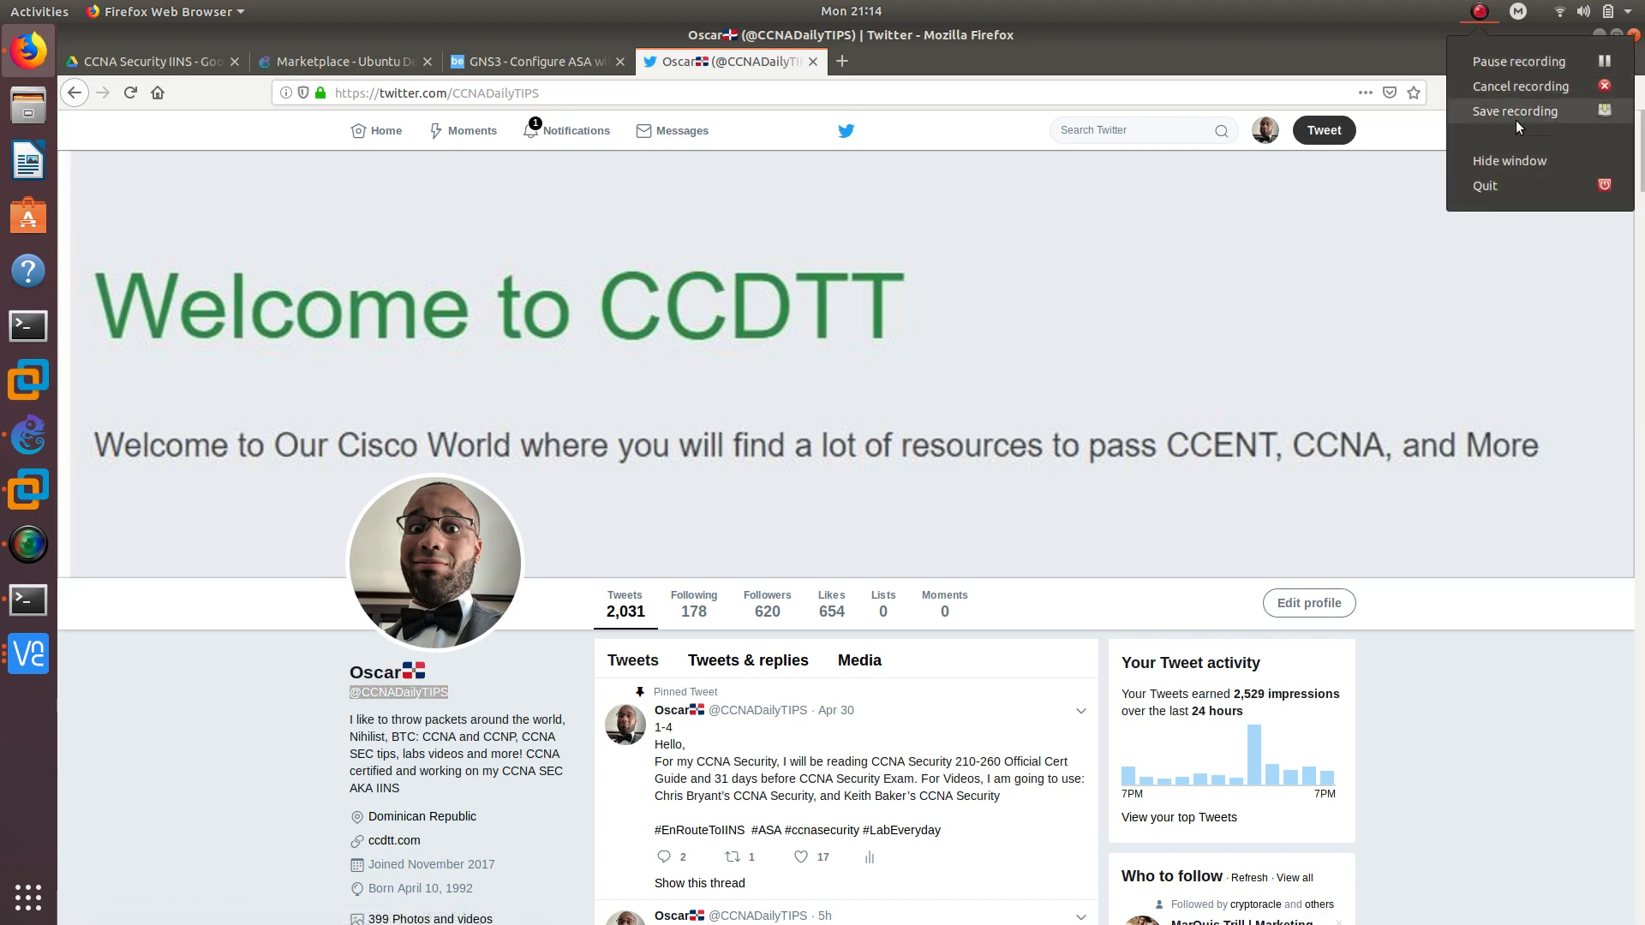